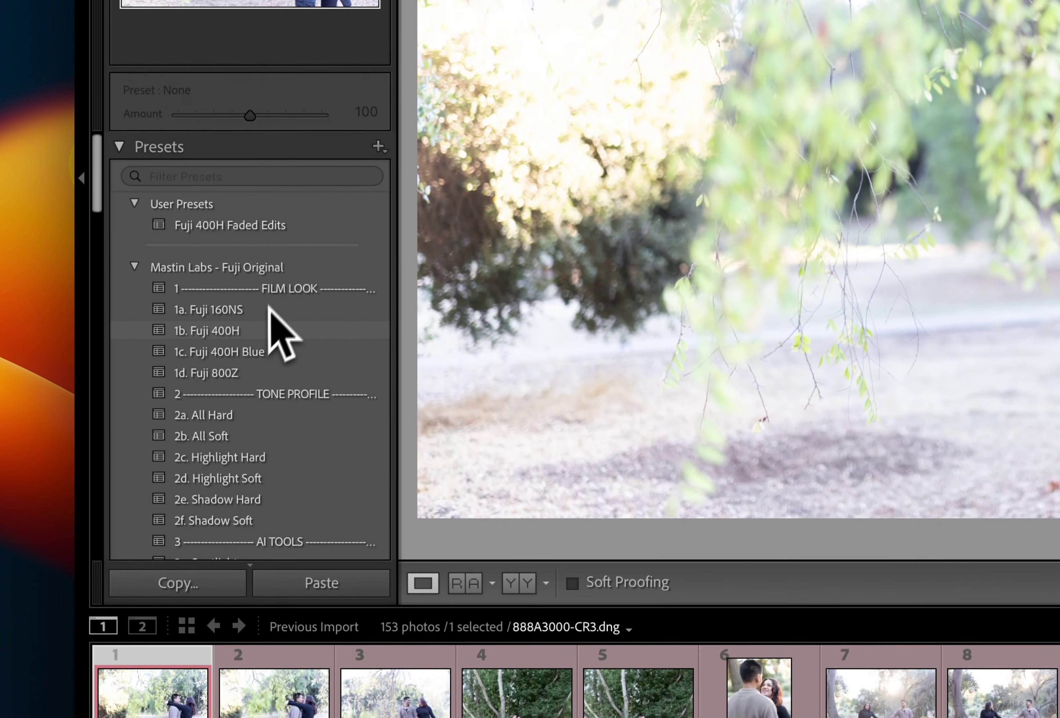
Try the 1a. Fuji 160NS and 2b. All Soft presets, then settle on 3b. Light & Airy Assist
left_click(259, 316)
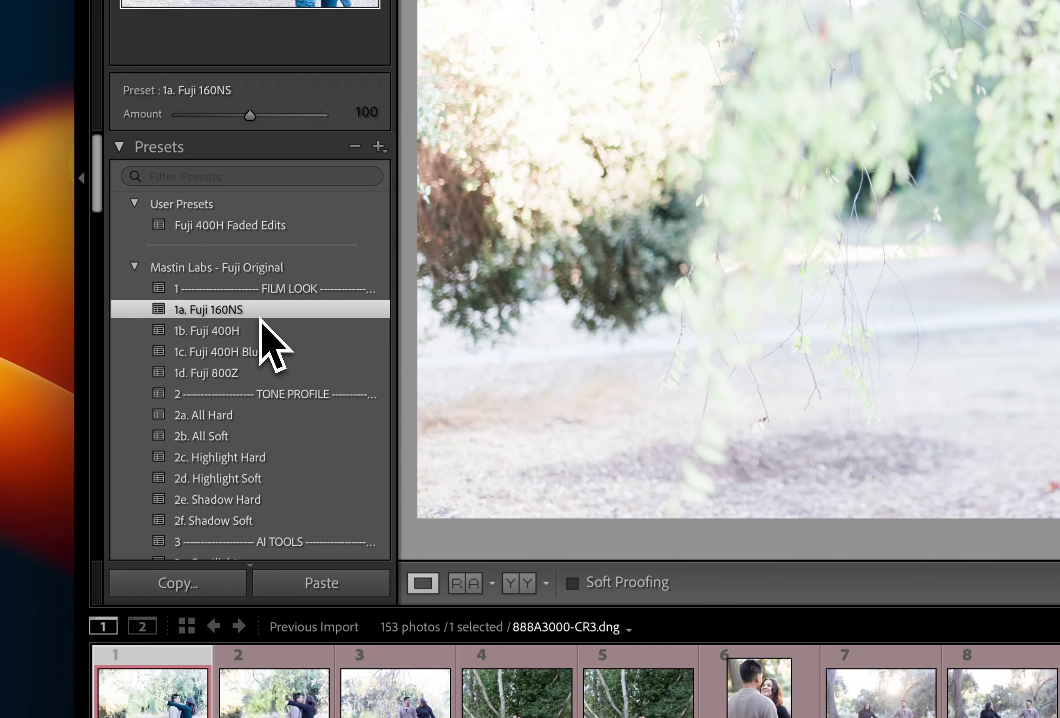
left_click(240, 437)
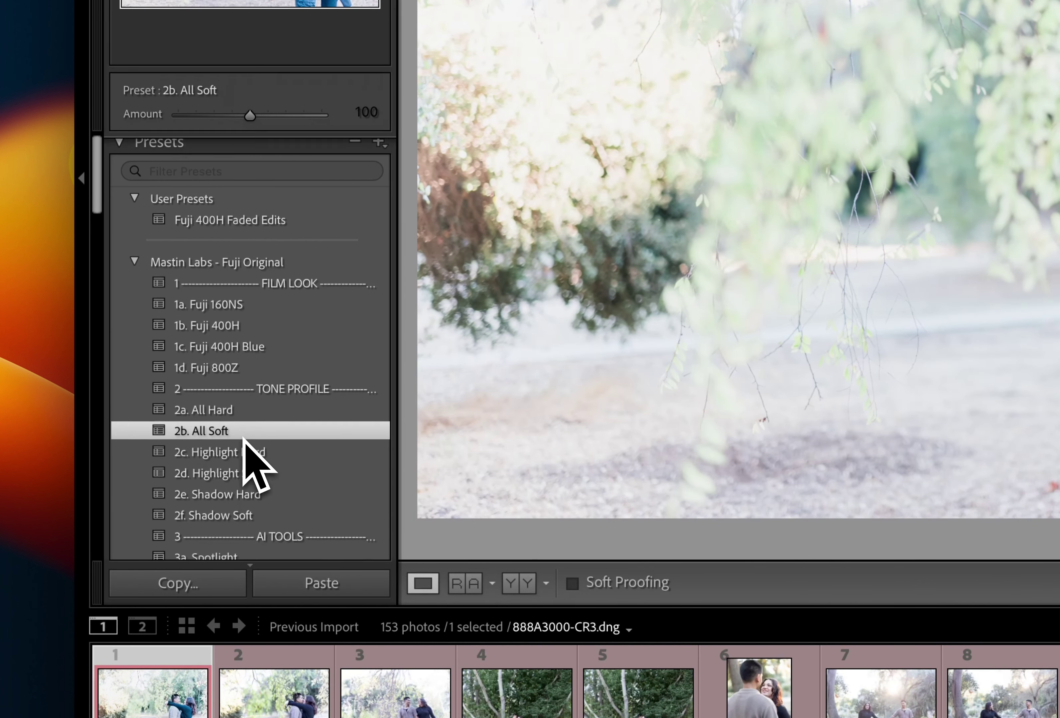
scroll(243, 444, "down", 5)
left_click(271, 386)
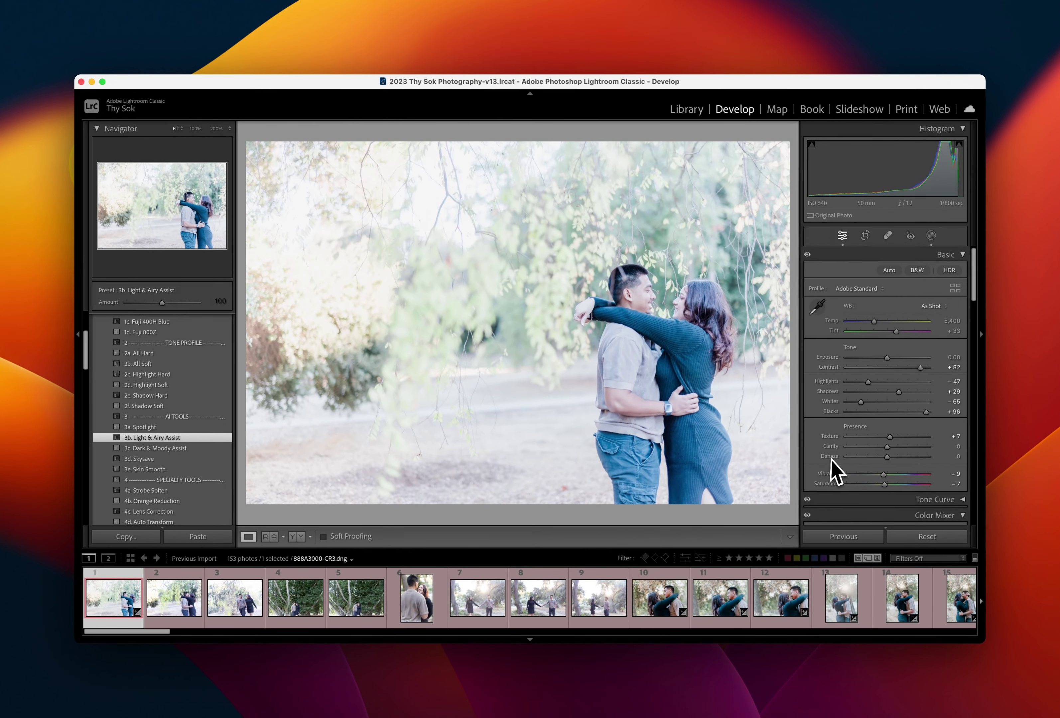
Set the Calibration Blue Primary saturation to +15
scroll(835, 472, "down", 5)
scroll(834, 472, "down", 5)
scroll(834, 472, "down", 5)
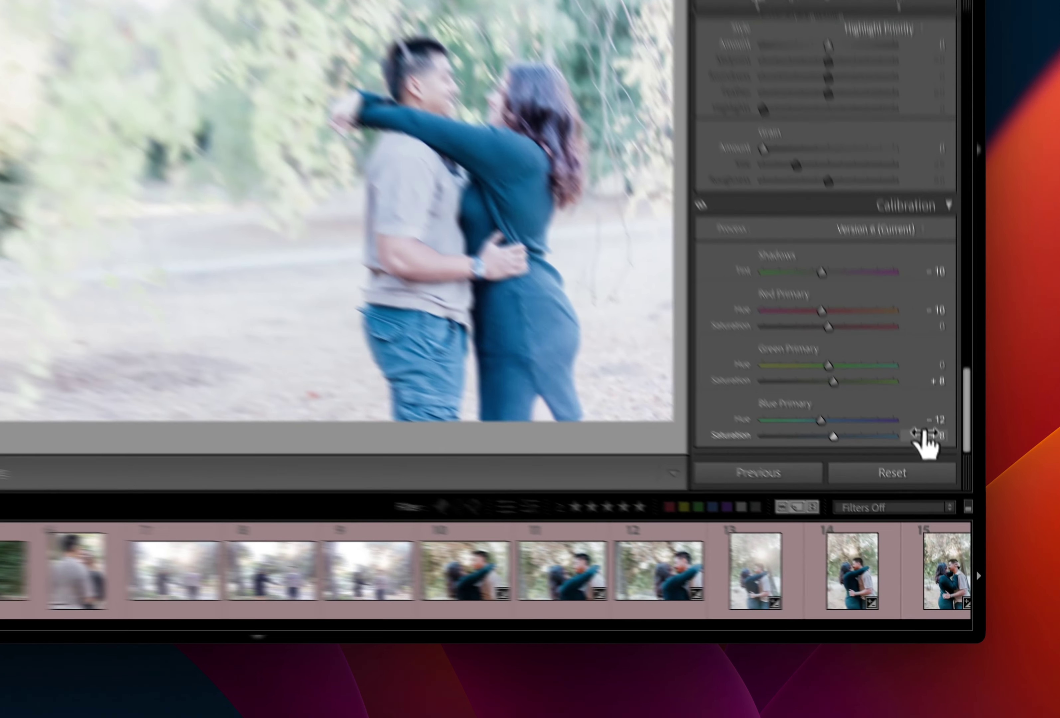
left_click(955, 513)
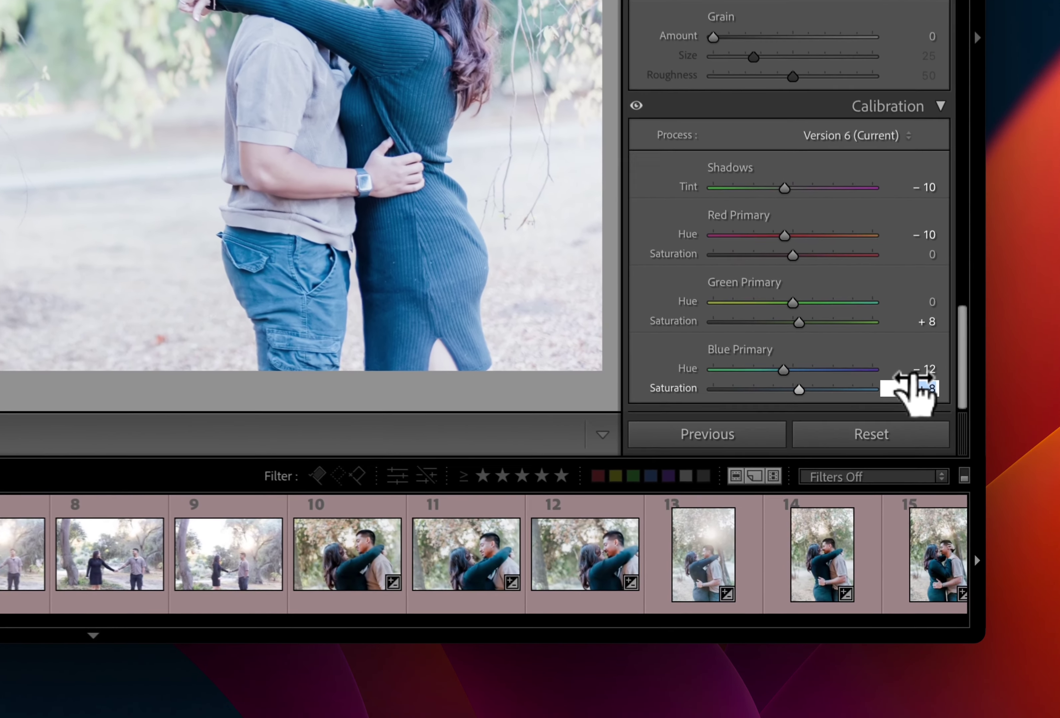
type("15")
key("Return")
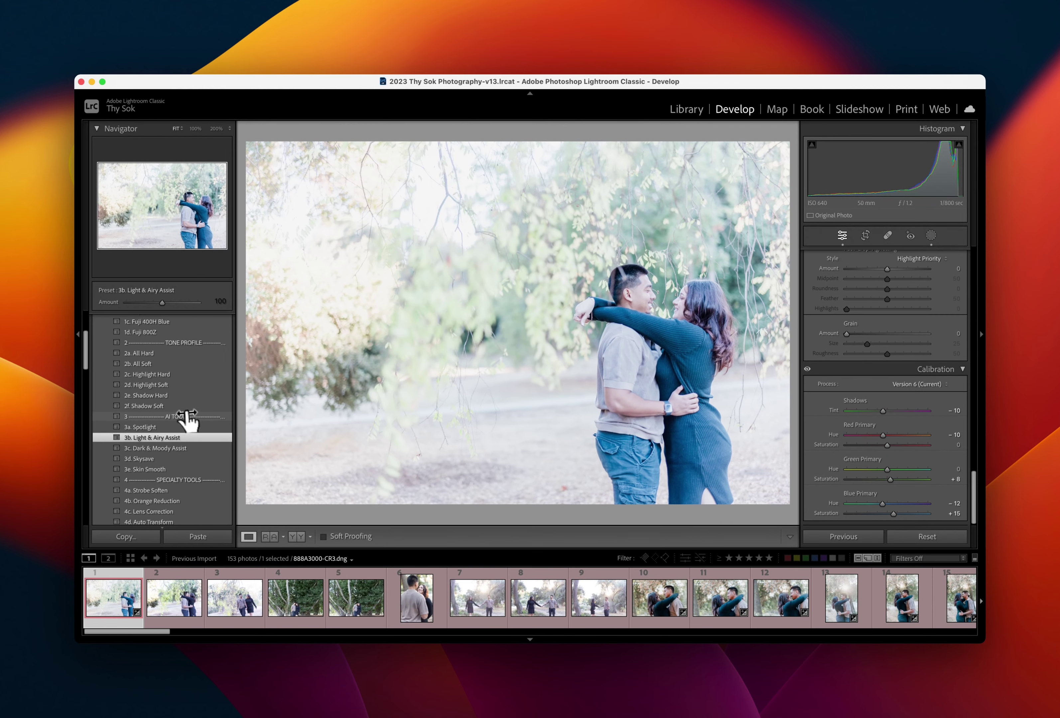
scroll(186, 419, "down", 2)
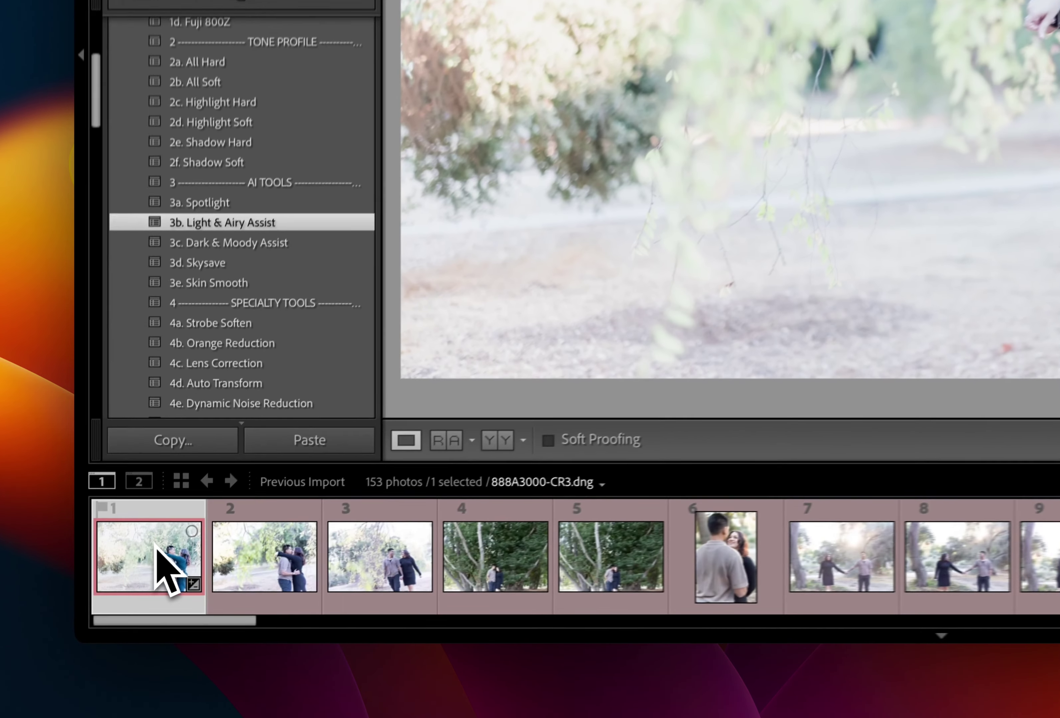
Select all 153 photos and sync the first photo's settings, replacing existing masks
key("ctrl+a")
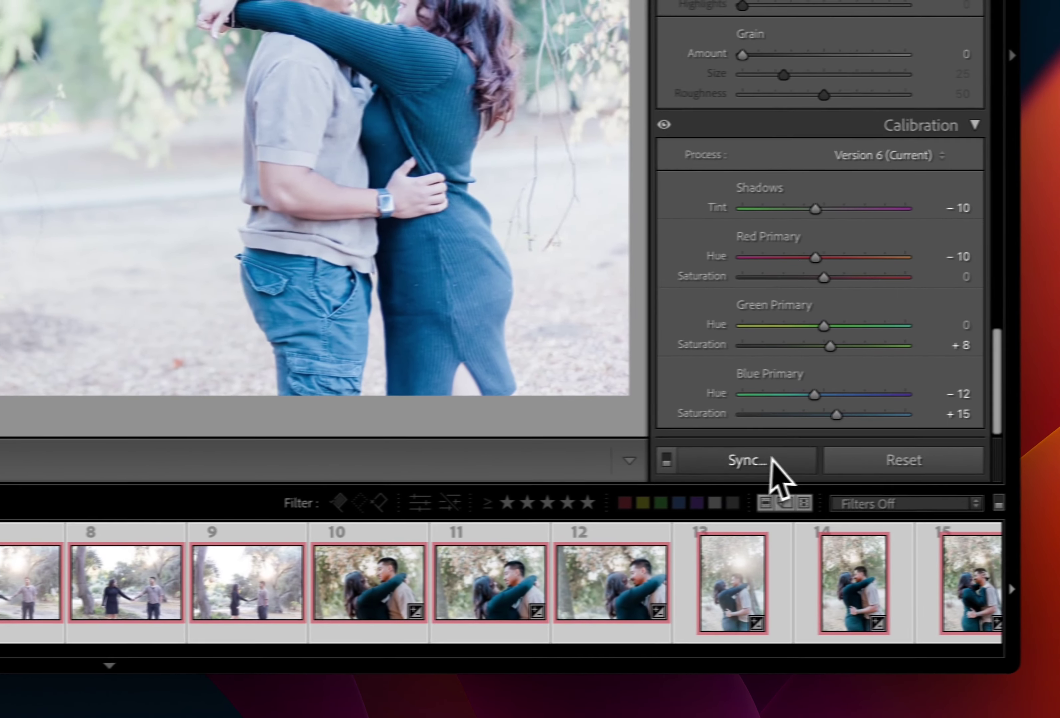
left_click(737, 462)
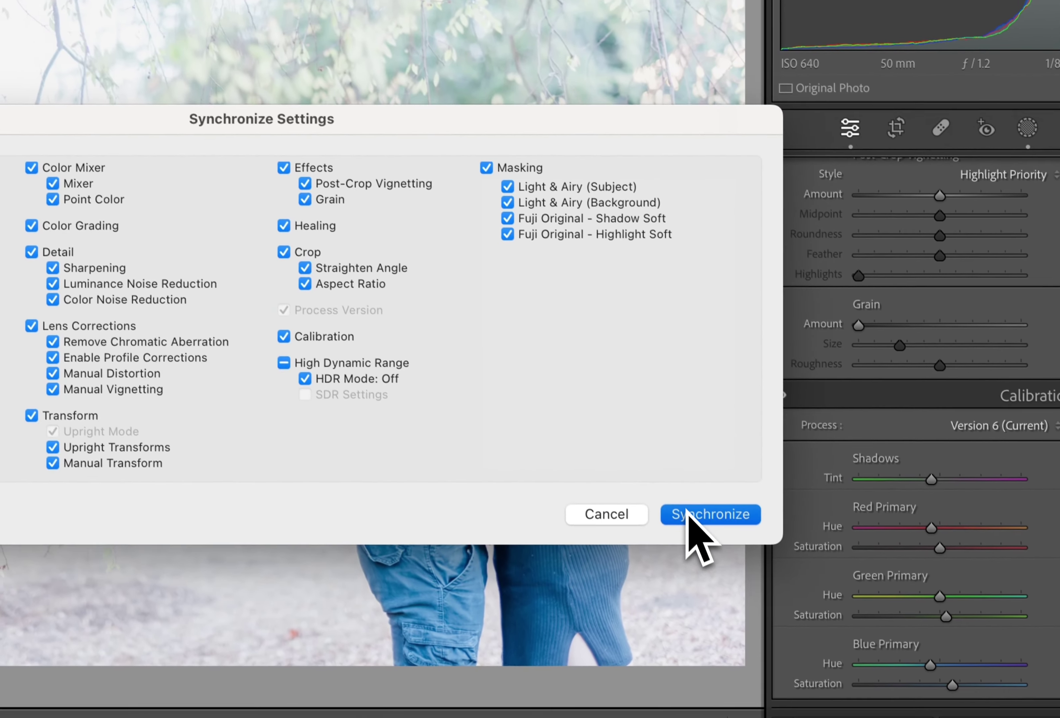
left_click(549, 246)
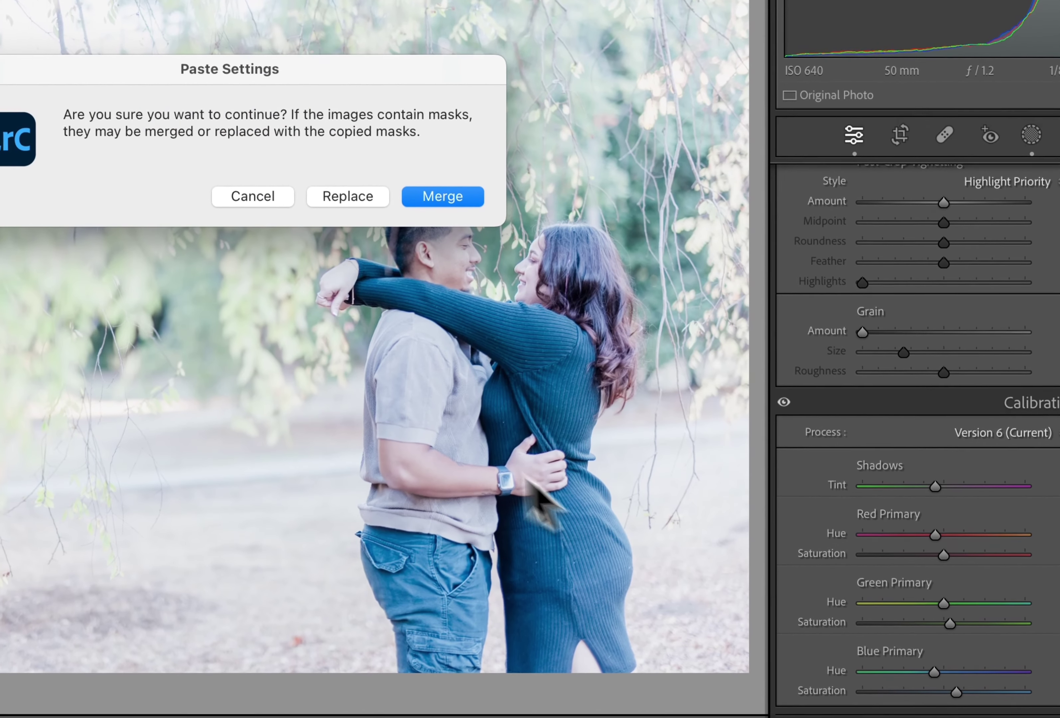
left_click(372, 204)
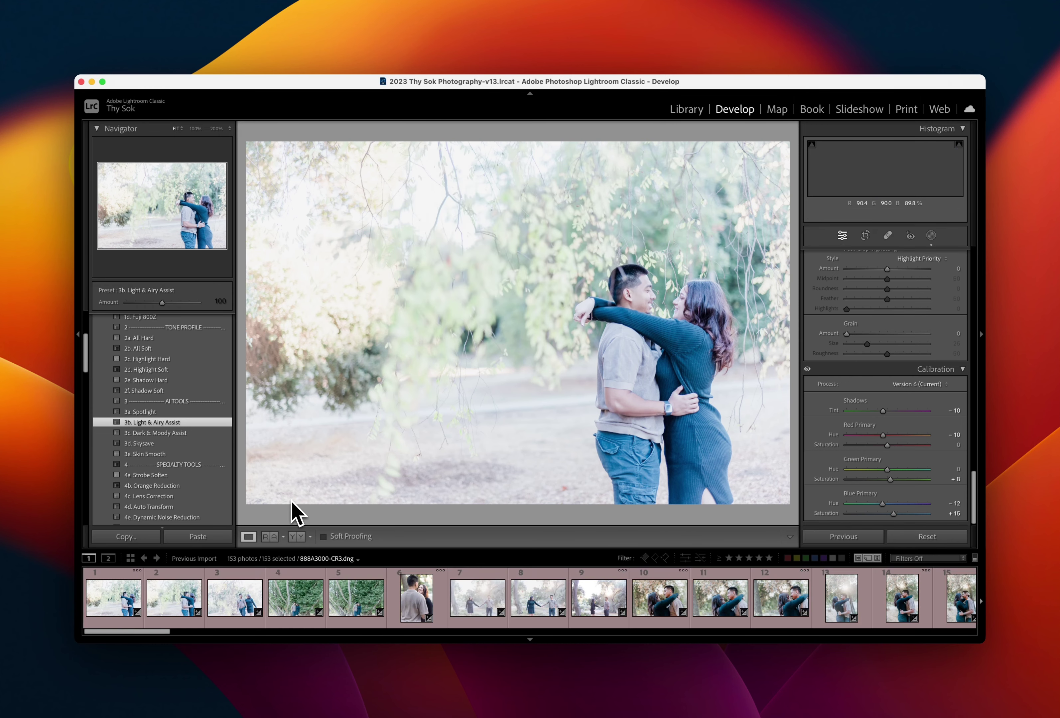
Select only the first photo and set its exposure to -0.90
left_click(110, 595)
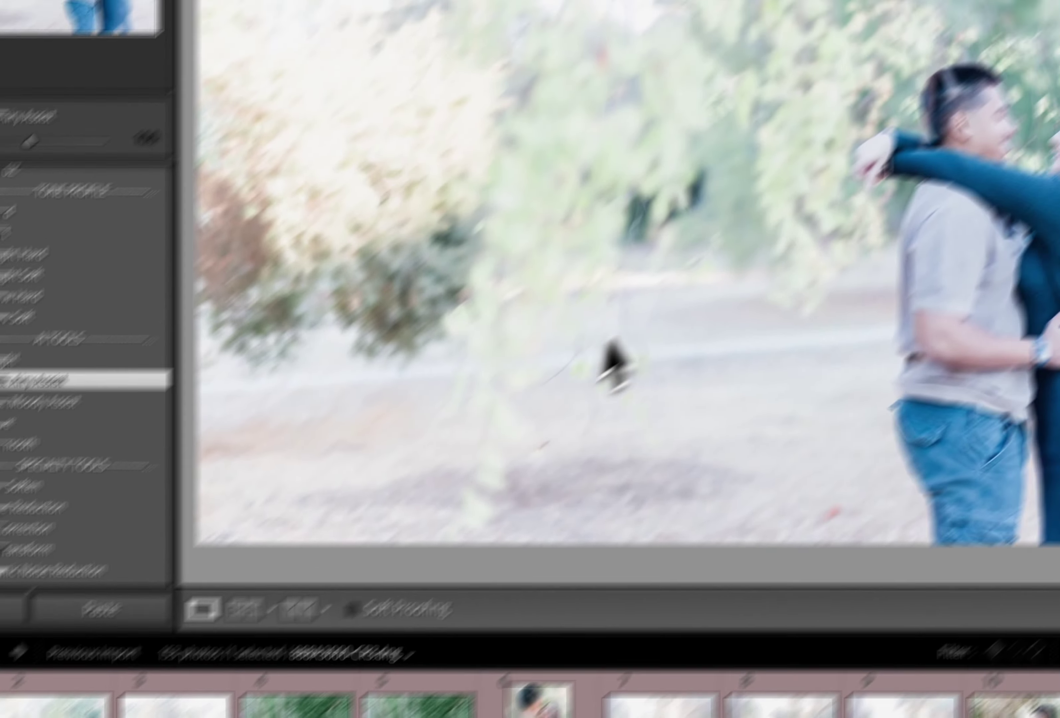
key("minus")
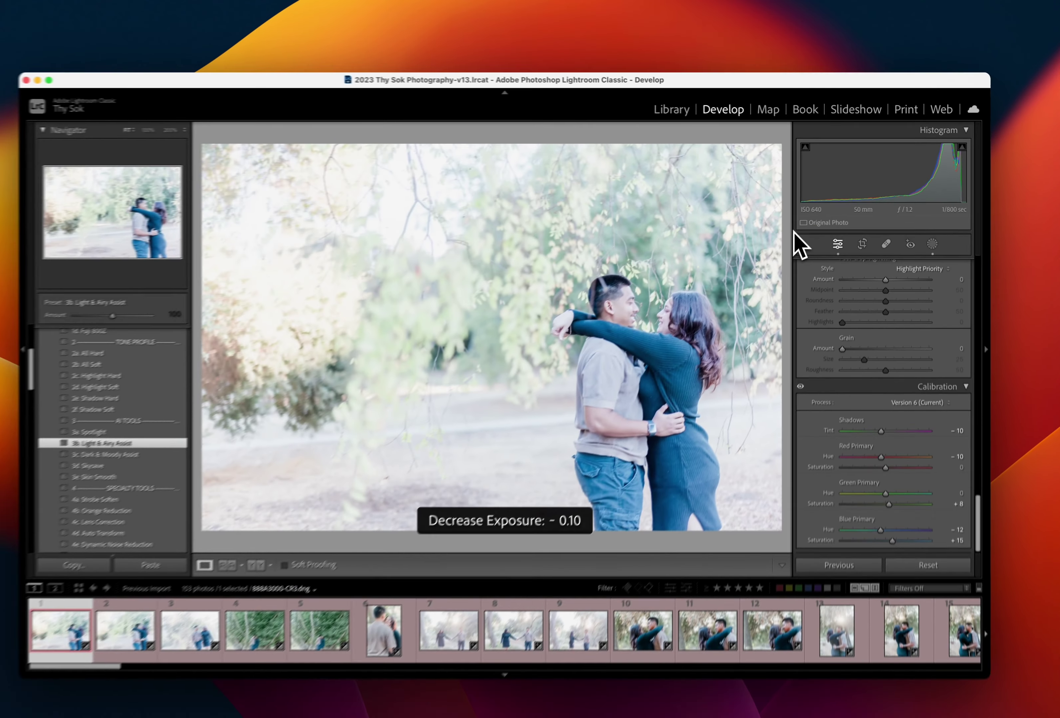
key("minus")
key("minus")
key("minus")
key("minus")
key("minus")
key("minus")
key("minus")
key("equal")
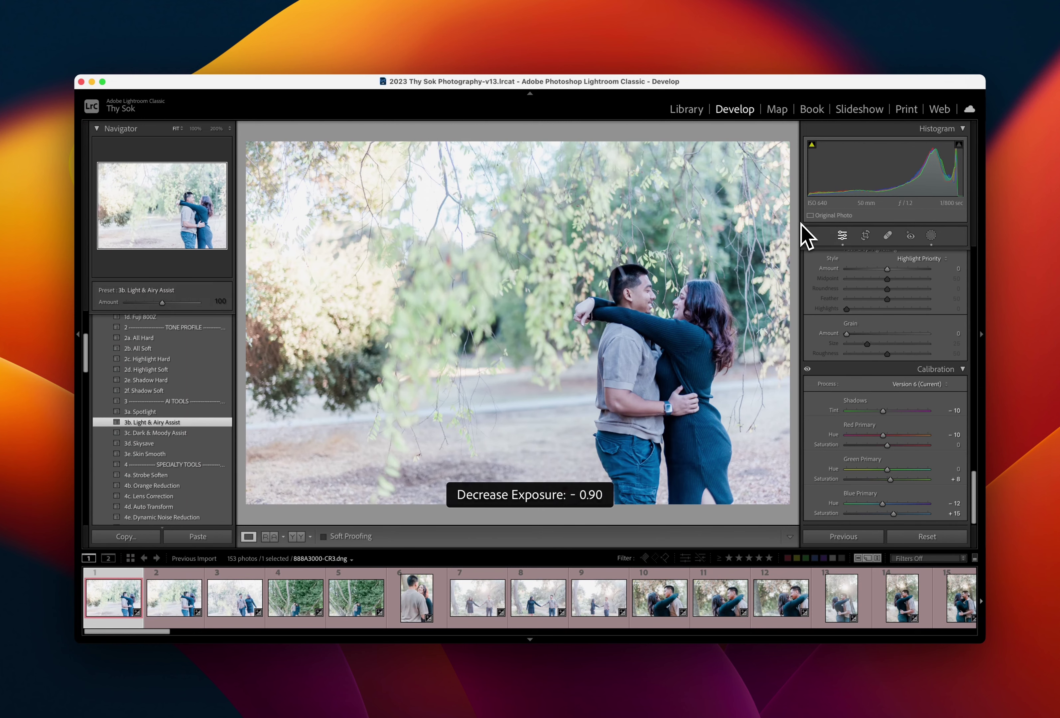
Warm the white balance to Temp 6,409 and begin cropping in from the left
scroll(889, 284, "up", 5)
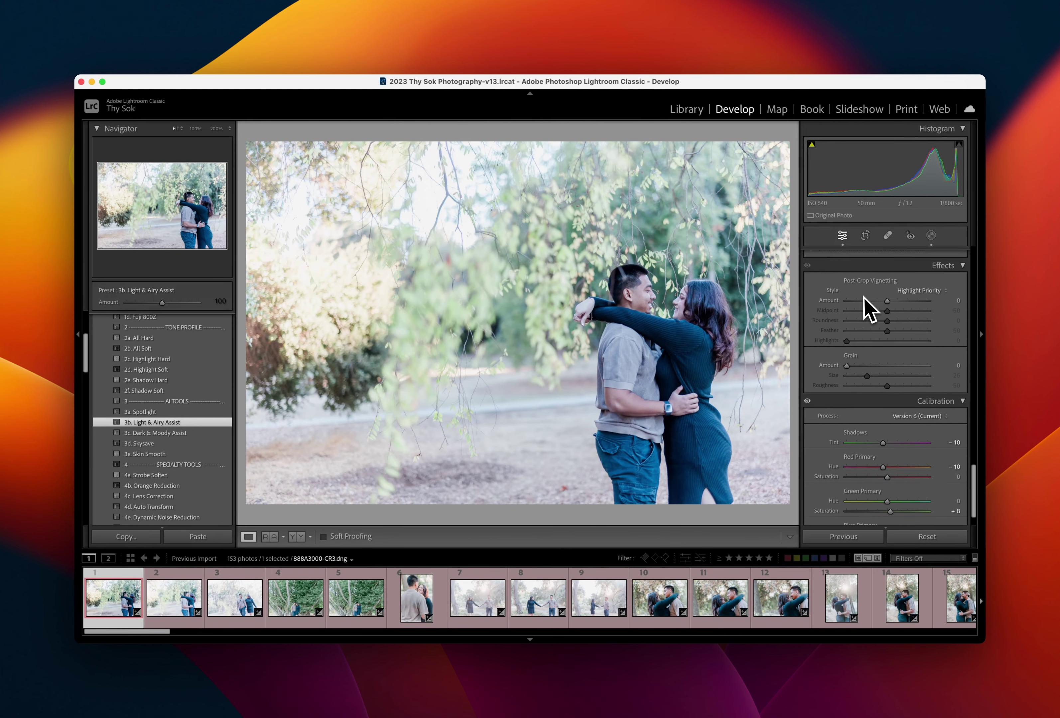
scroll(868, 307, "up", 5)
scroll(868, 307, "up", 5)
scroll(868, 307, "up", 5)
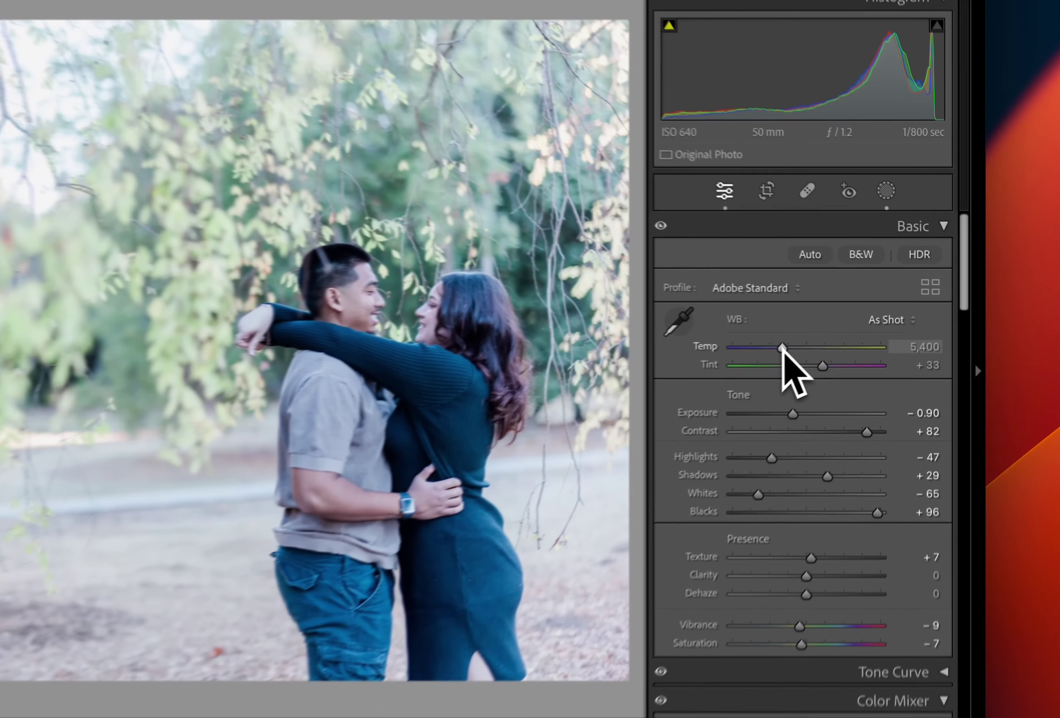
left_click_drag(885, 323, 882, 322)
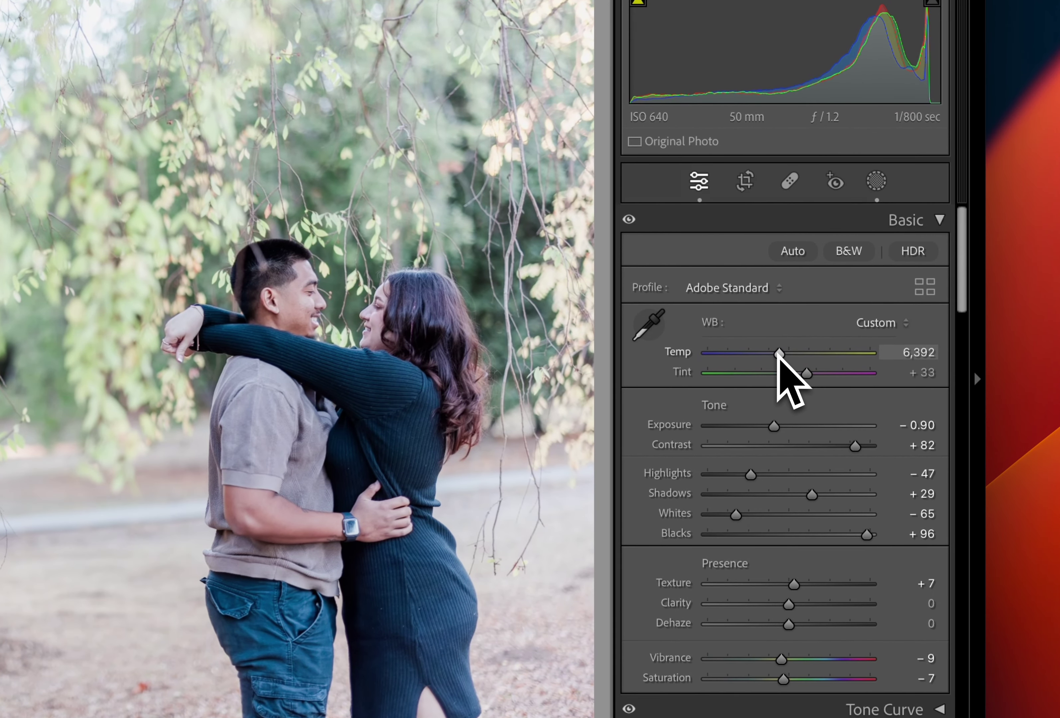
left_click_drag(778, 355, 780, 356)
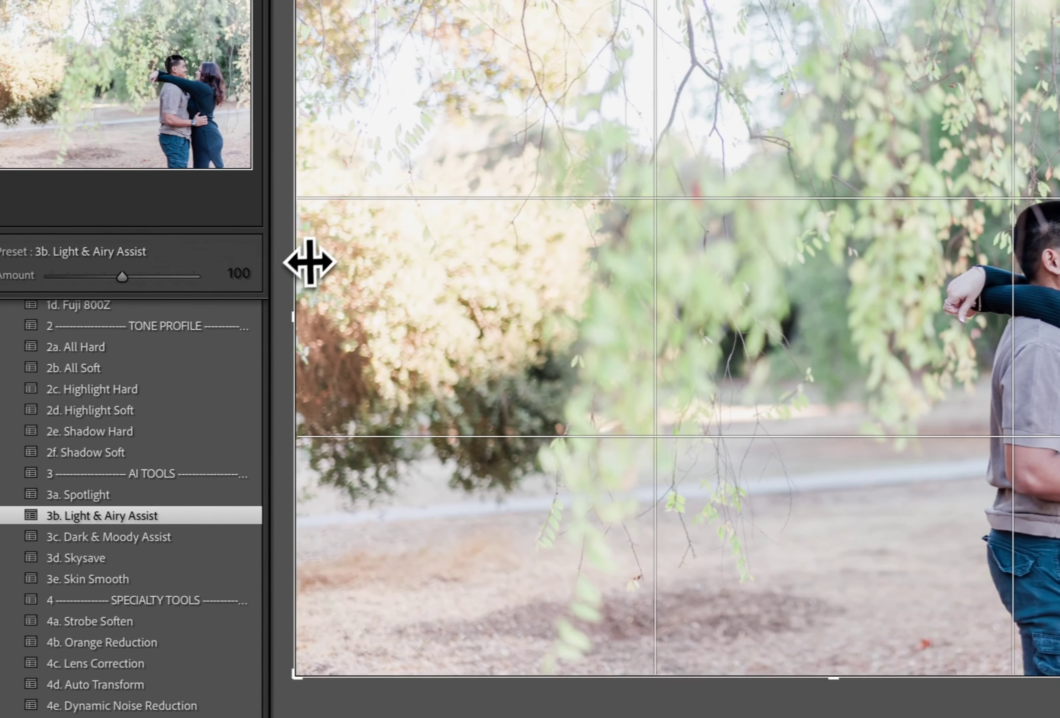
left_click_drag(309, 262, 401, 328)
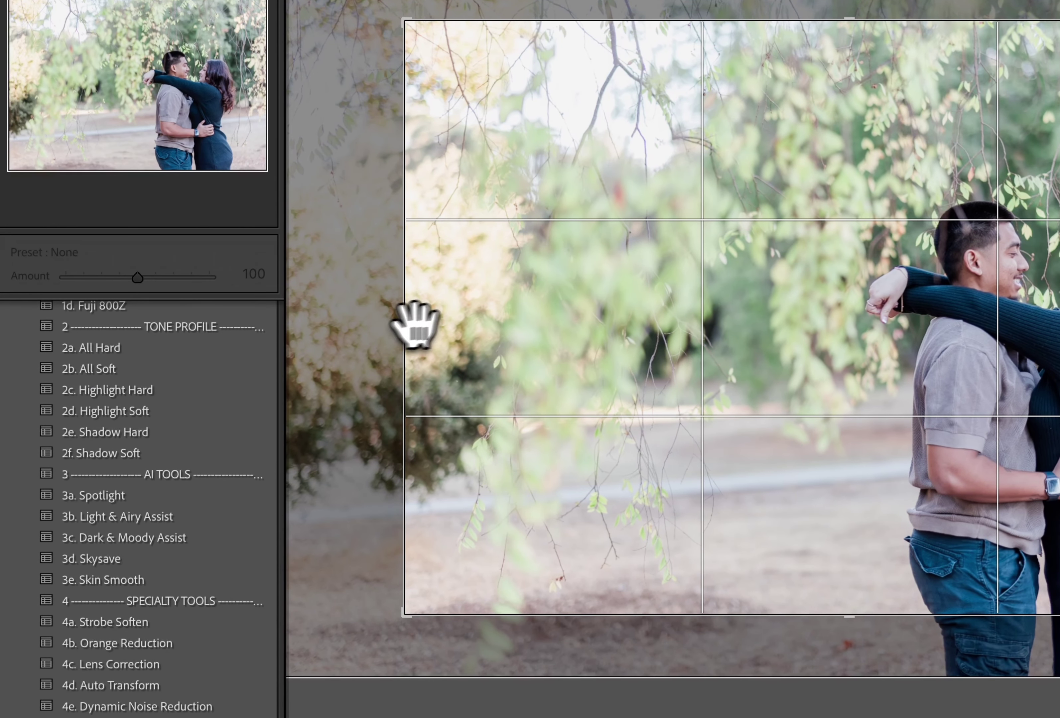
Reposition and slightly rotate the crop around the couple, then apply it
left_click_drag(568, 367, 573, 317)
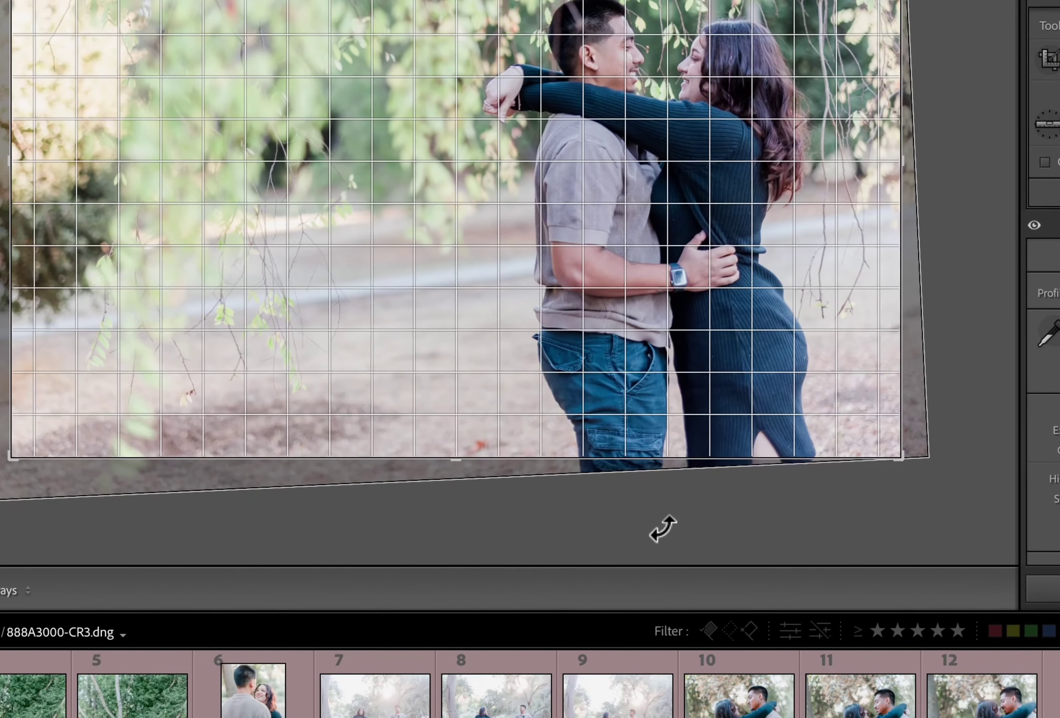
left_click_drag(607, 483, 660, 531)
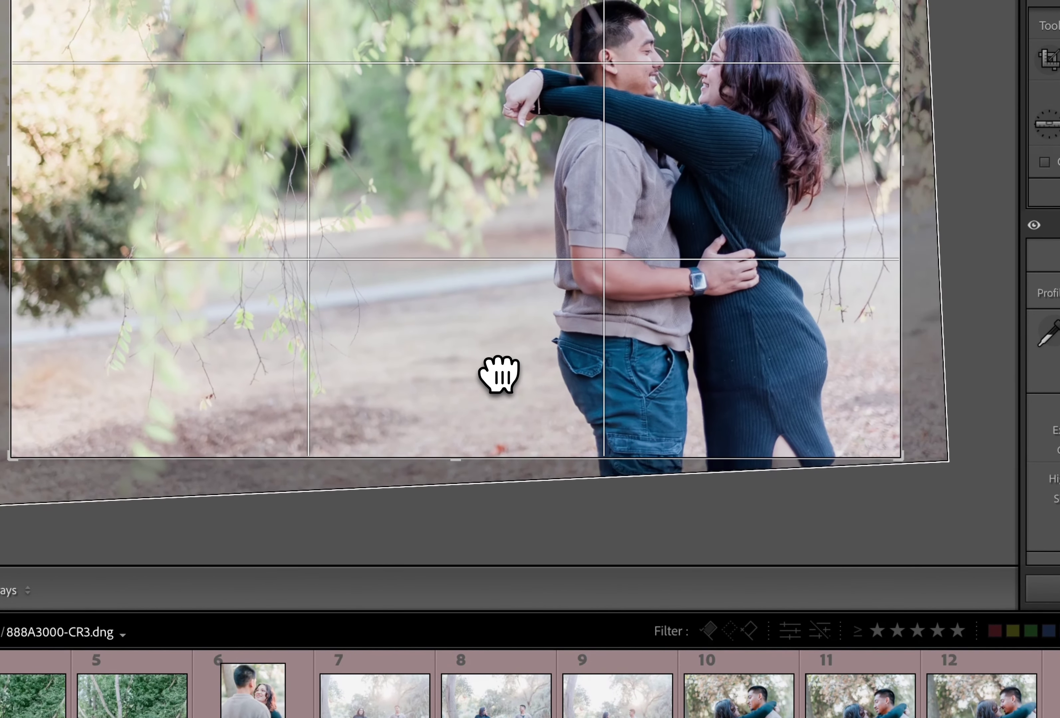
left_click_drag(487, 373, 474, 380)
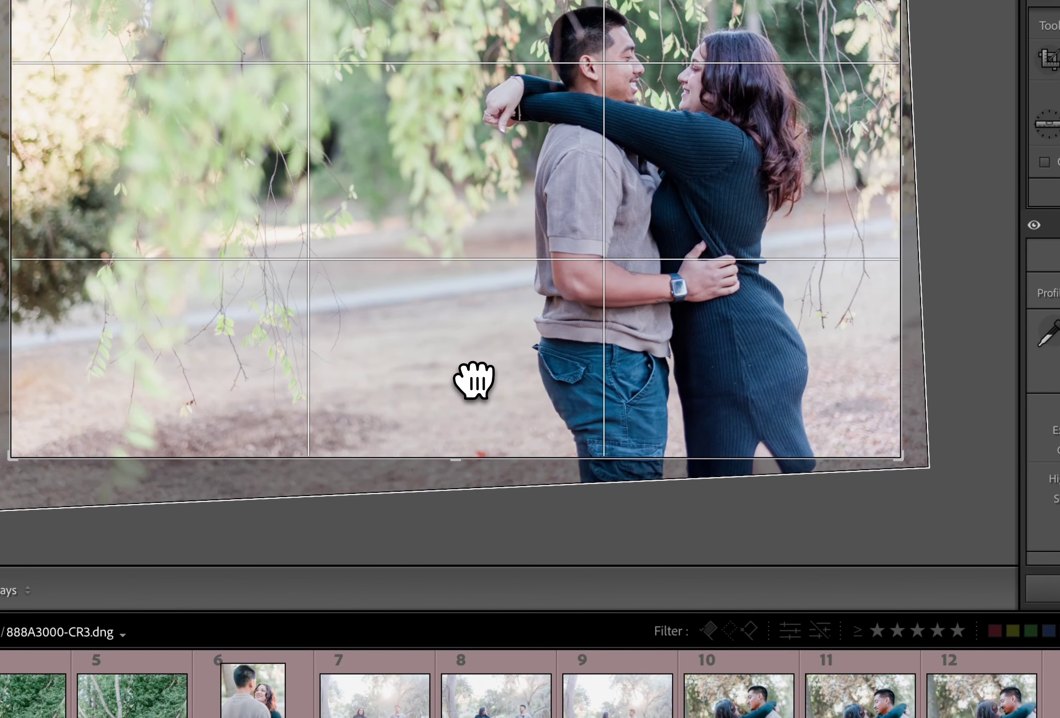
key("Return")
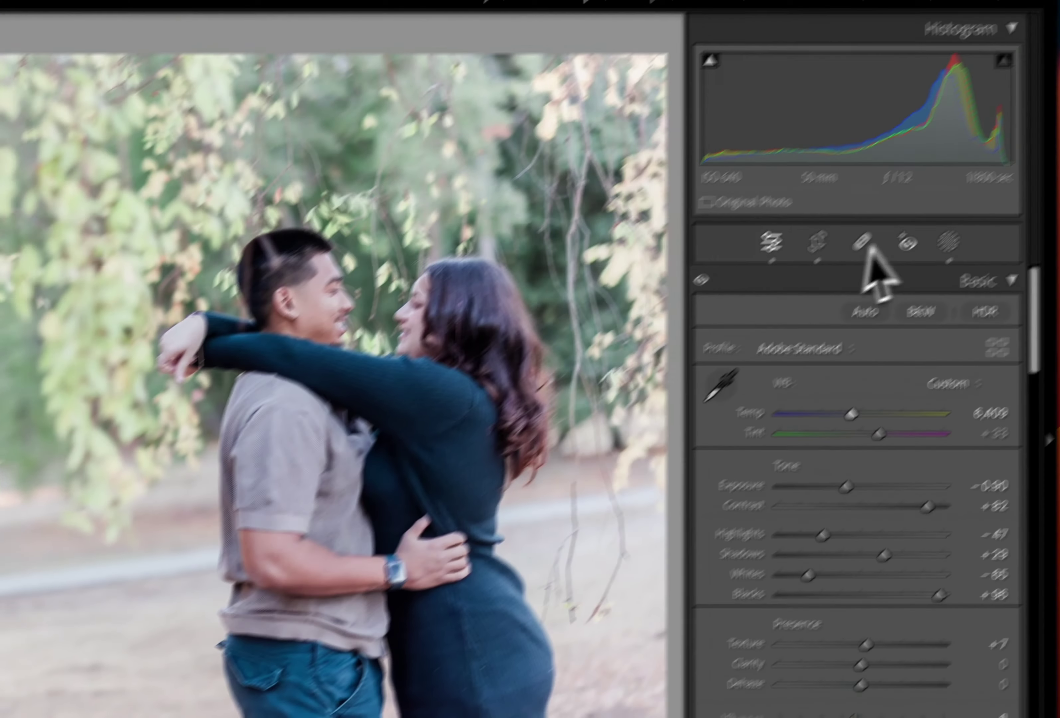
Set the Light & Airy (Subject) mask's Temp to 10
left_click(876, 296)
left_click(476, 165)
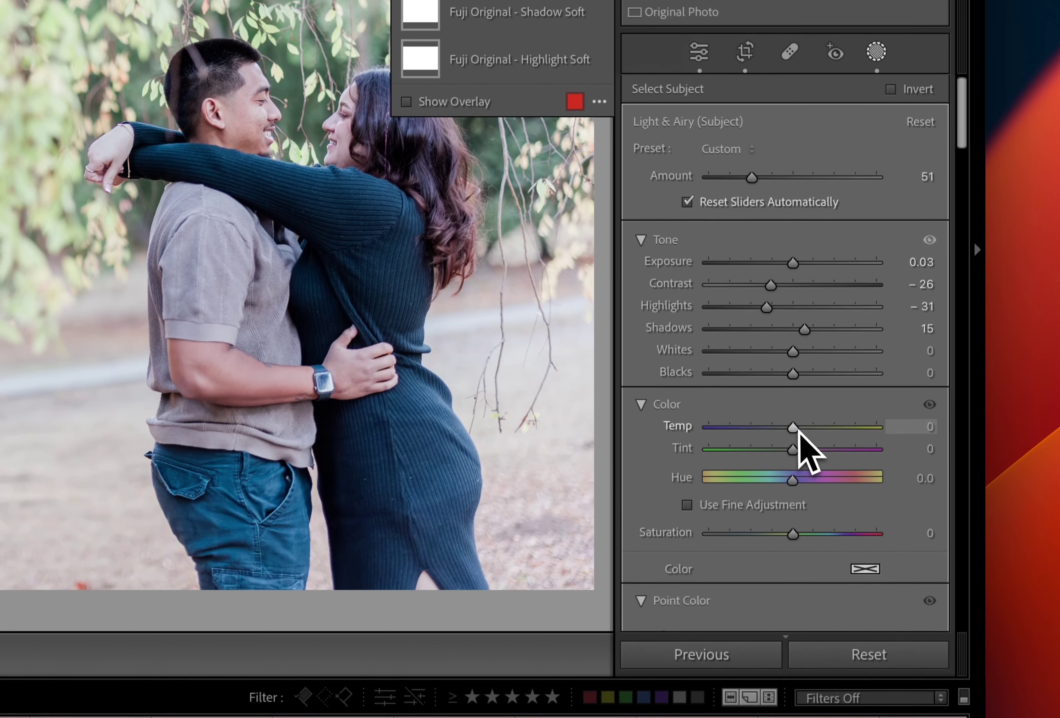
left_click_drag(793, 425, 806, 424)
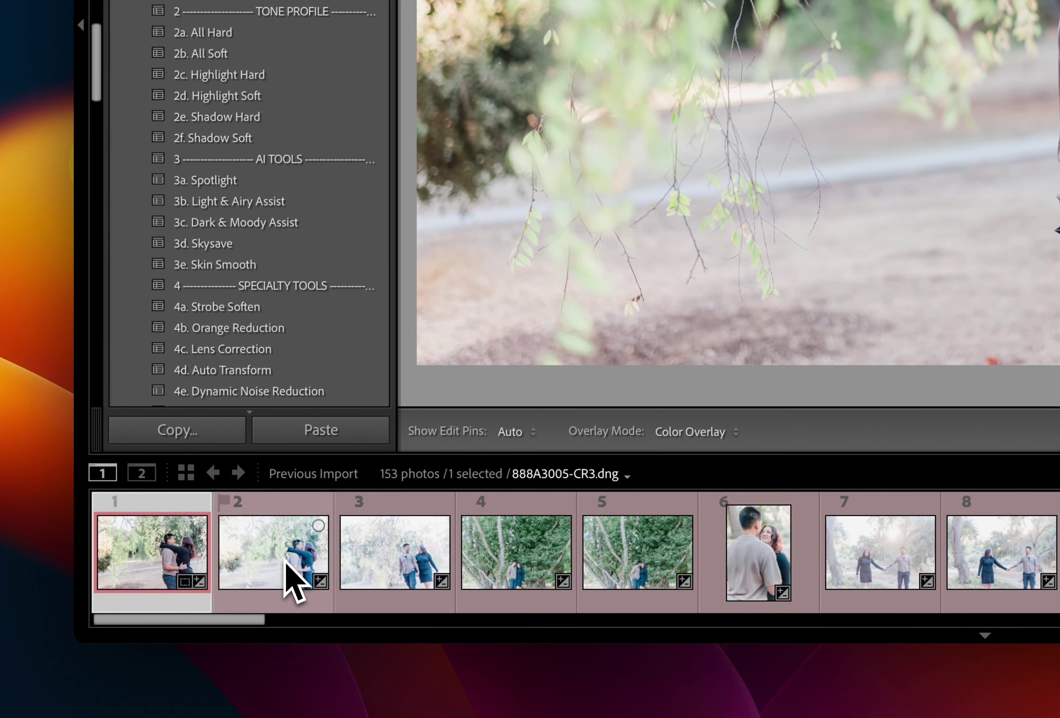
On the second photo, set exposure to -1.10 and warm Temp to 6,561
left_click(289, 577)
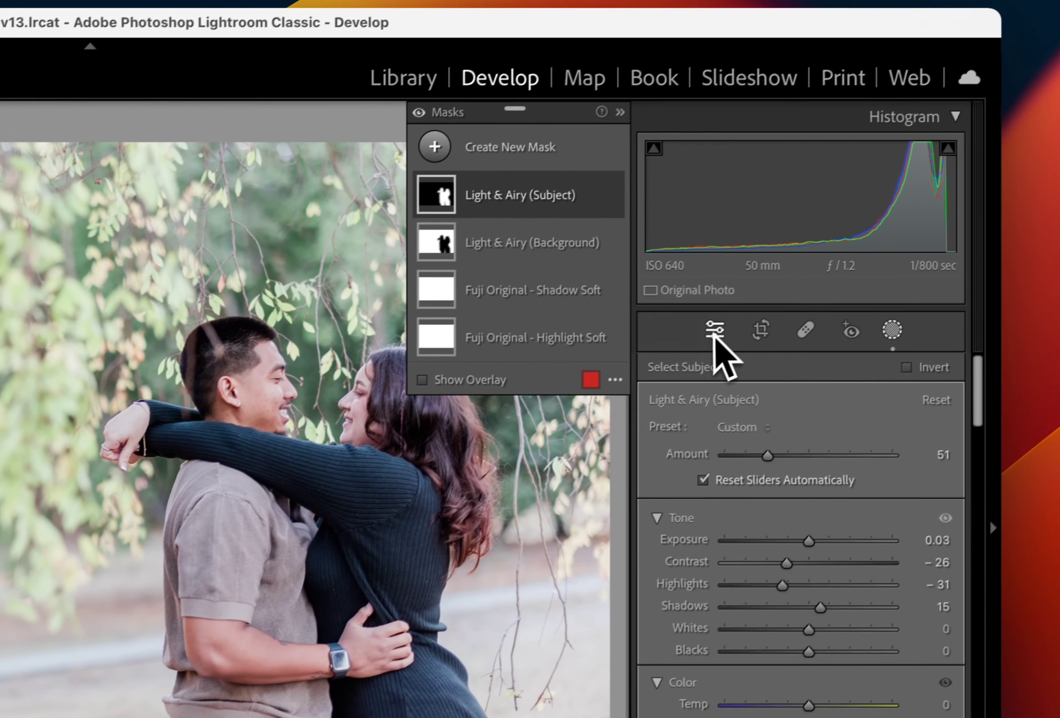
left_click(699, 338)
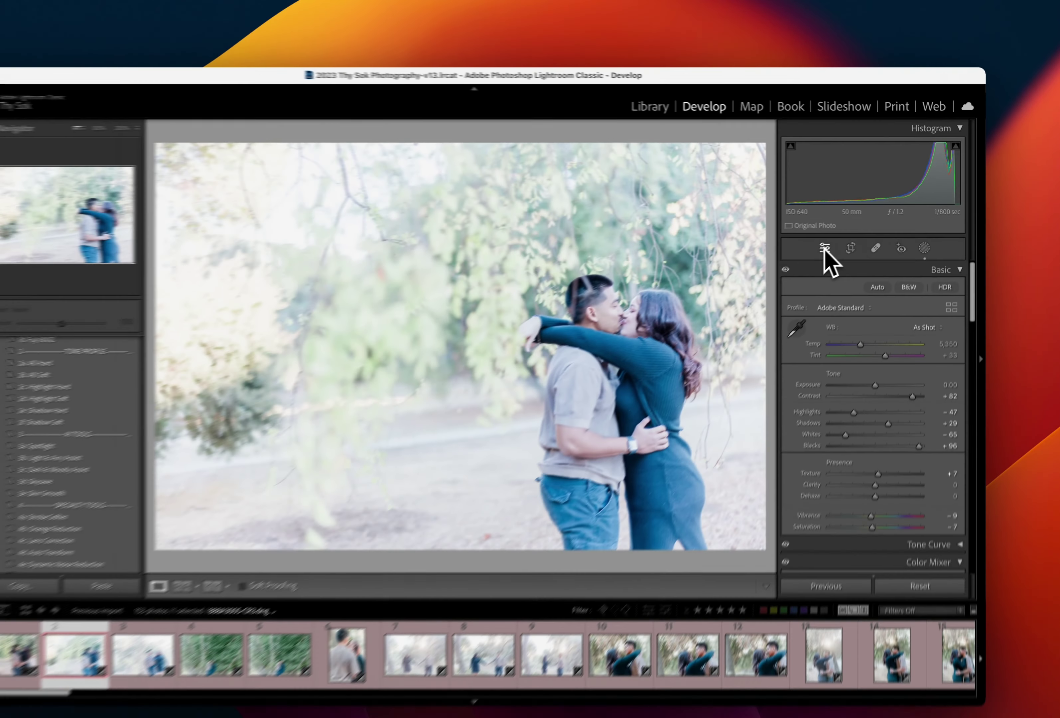
key("minus")
key("minus")
key("minus")
key("minus")
key("equal")
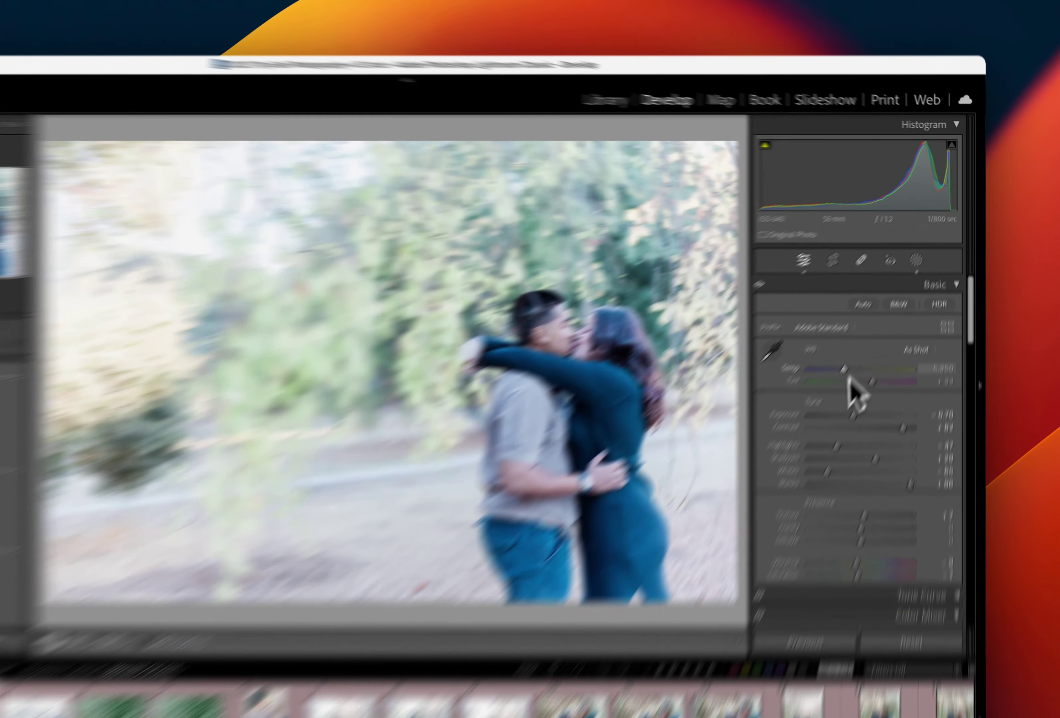
mouse_move(849, 379)
left_mouse_down()
mouse_move(781, 504)
mouse_move(794, 517)
mouse_move(781, 502)
left_mouse_up()
key("minus")
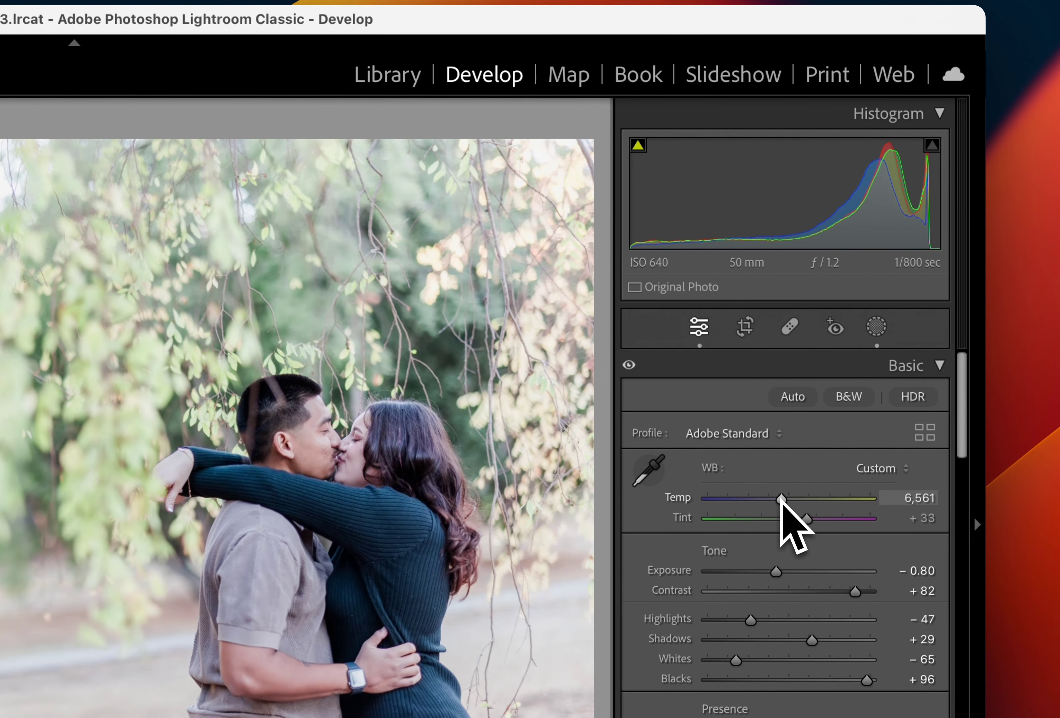
key("minus")
key("minus")
key("minus")
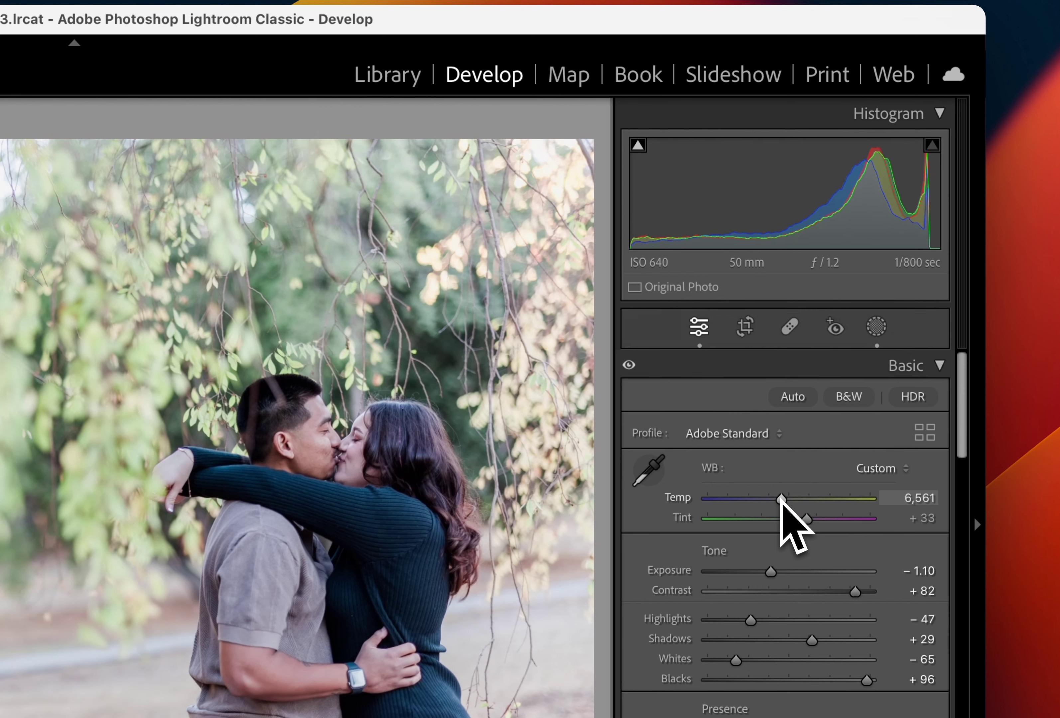
Warm the Light & Airy (Subject) mask's Temp to 22
left_click(876, 326)
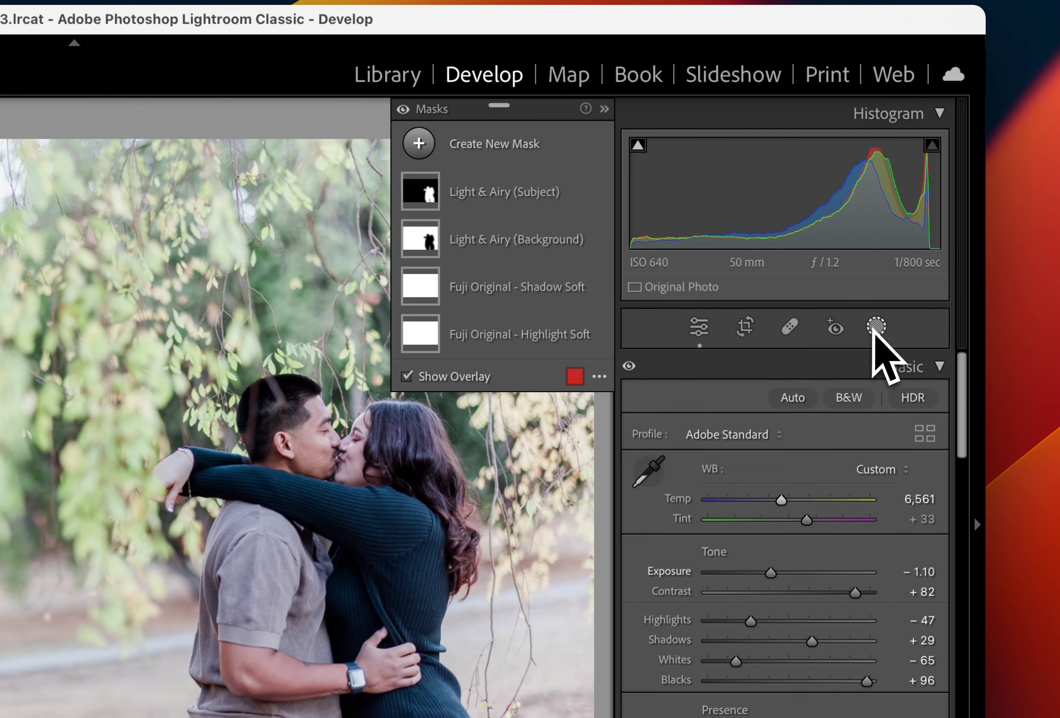
left_click(541, 183)
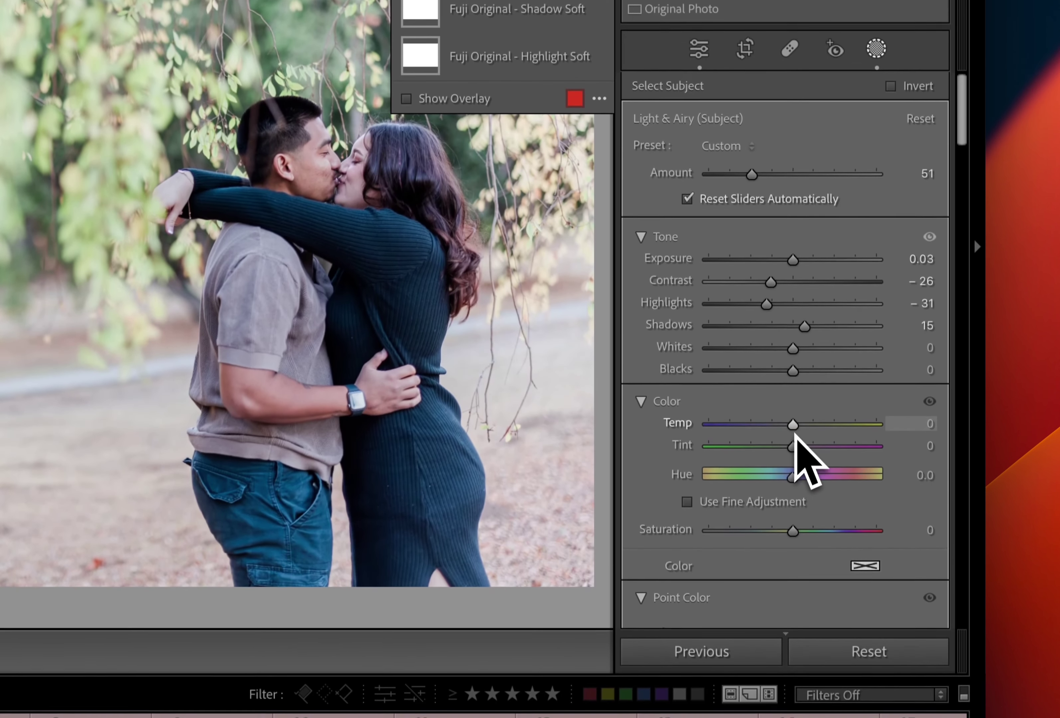
left_click_drag(795, 433, 805, 421)
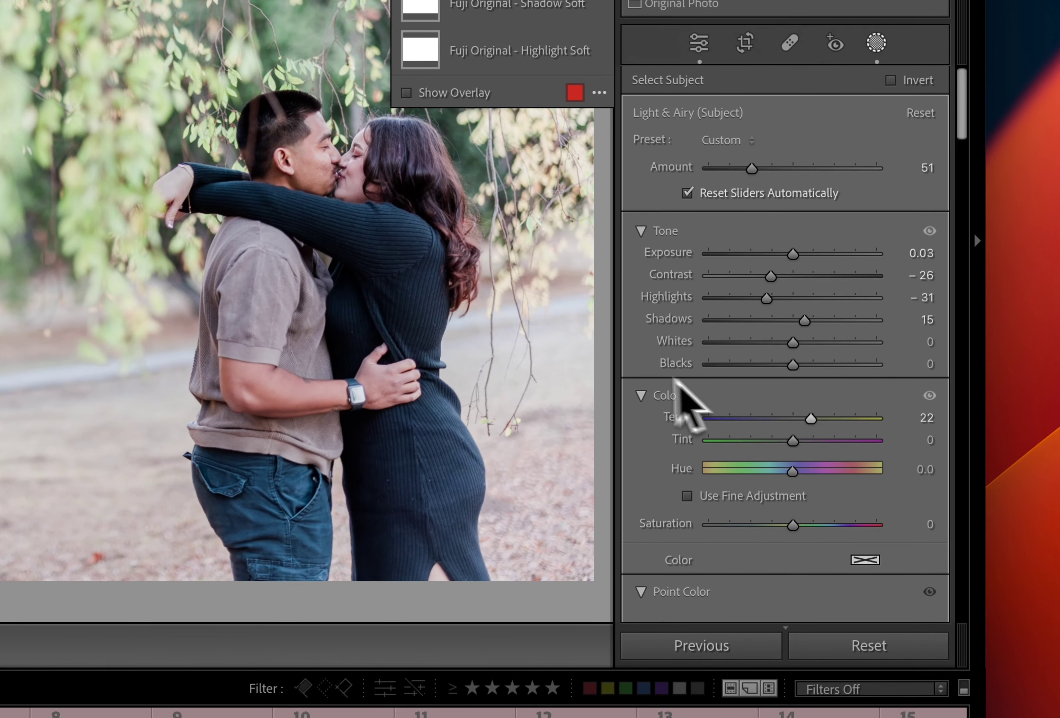
Straighten the second photo by -1.26°, tighten its crop from the bottom, apply, and advance
key("r")
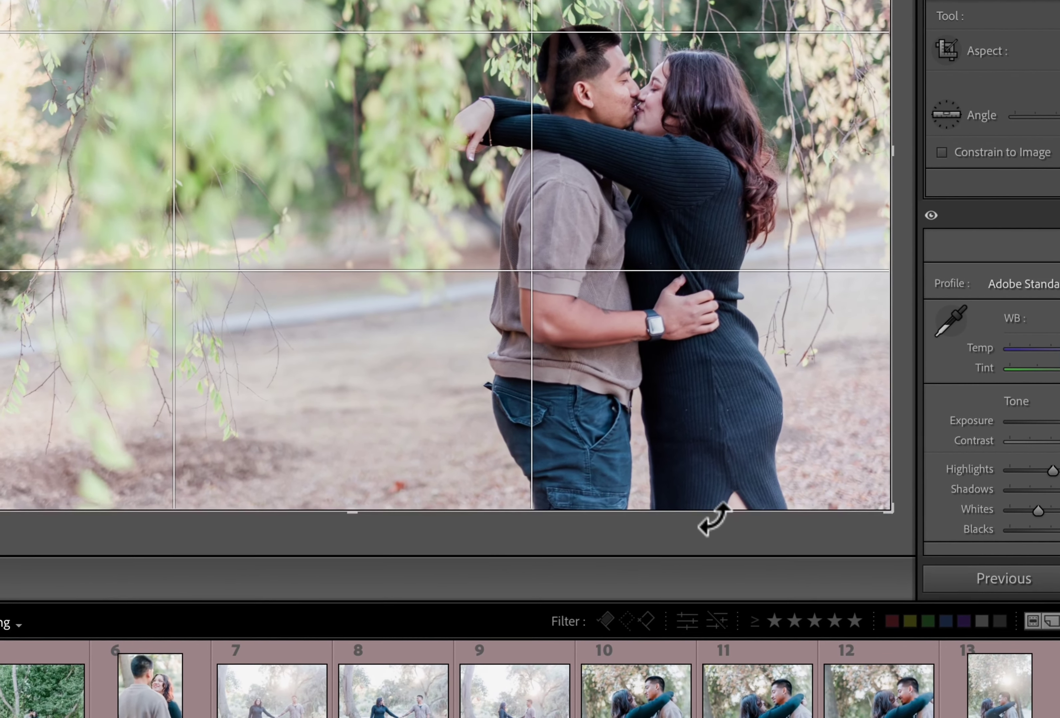
left_click_drag(710, 521, 734, 522)
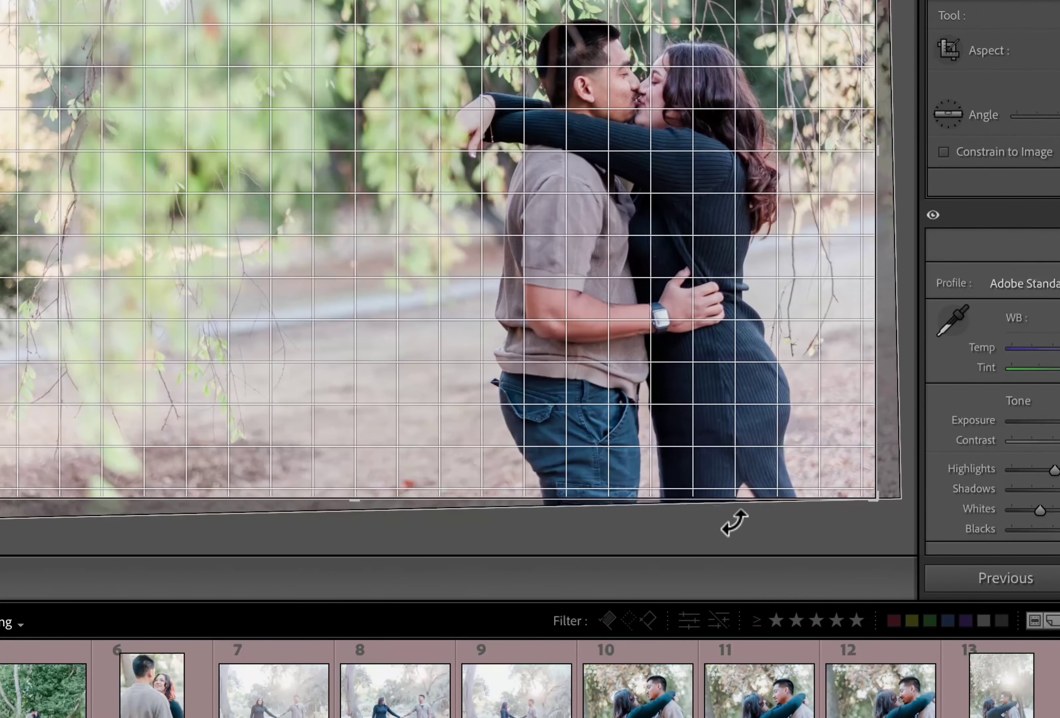
left_click_drag(686, 413, 574, 384)
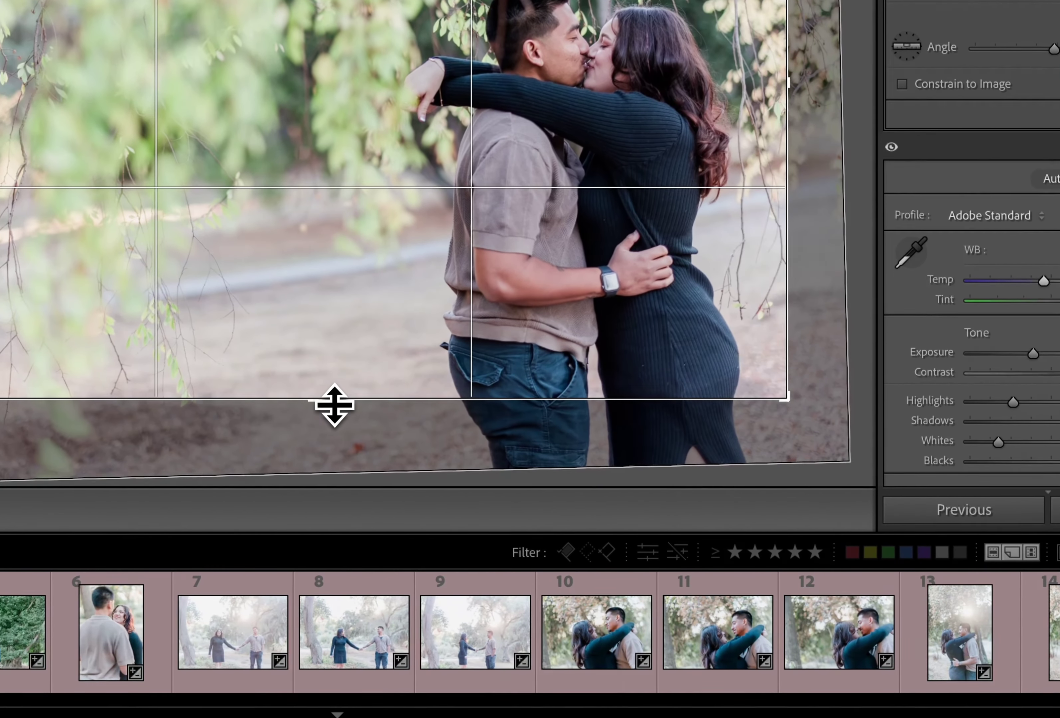
left_click_drag(529, 500, 529, 483)
left_click_drag(421, 314, 368, 333)
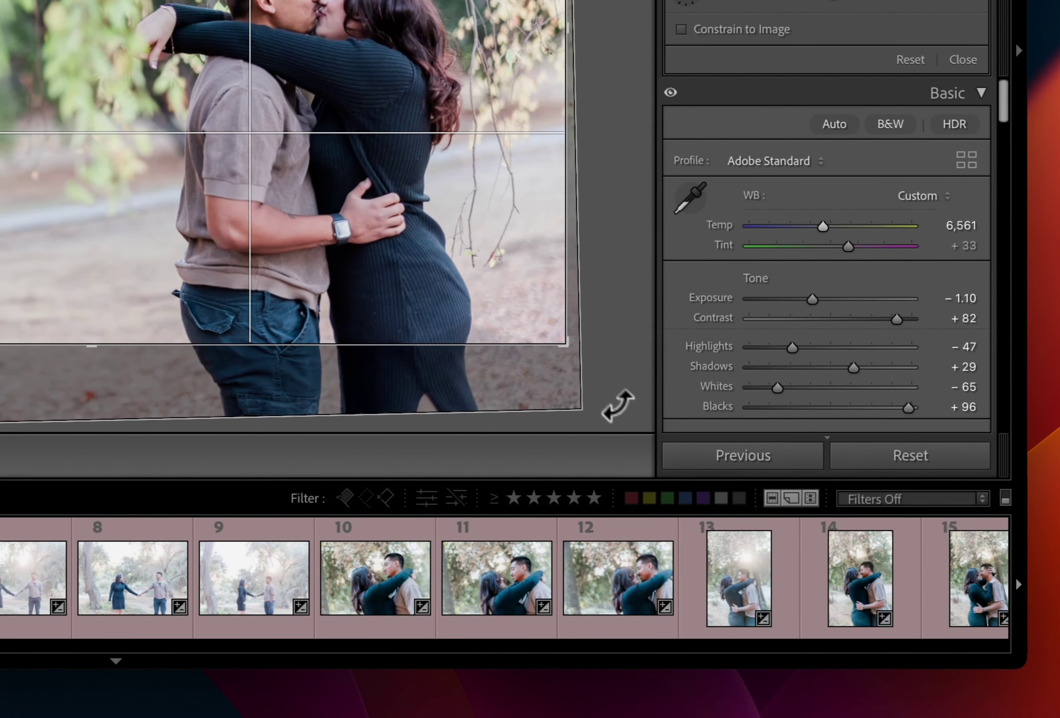
left_click_drag(620, 406, 609, 384)
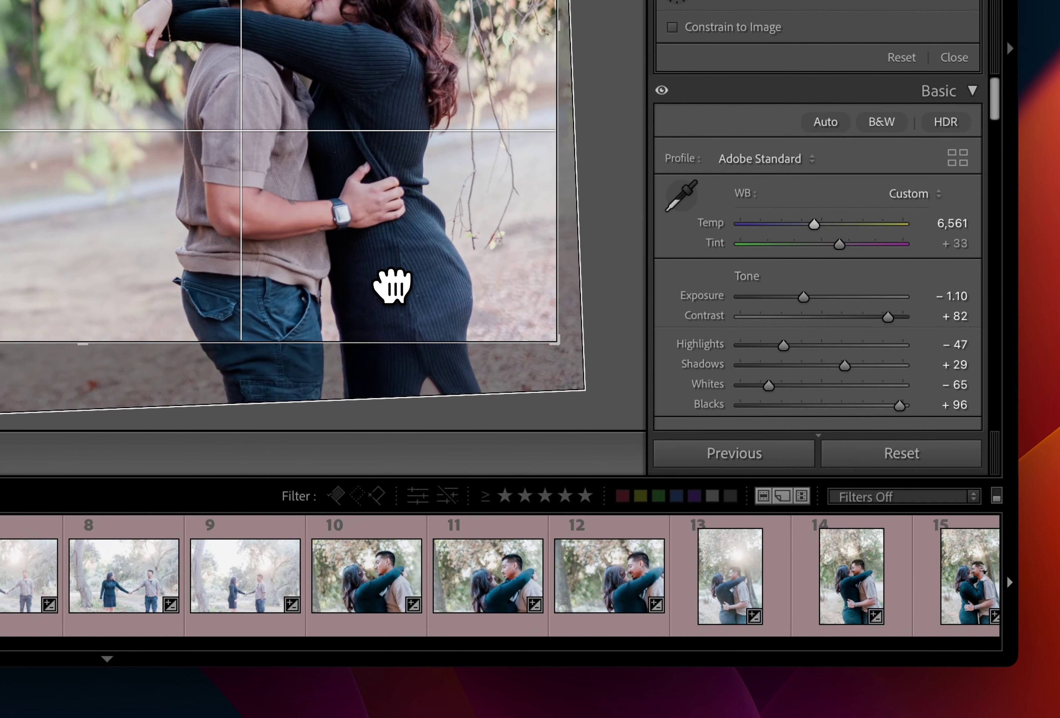
key("Return")
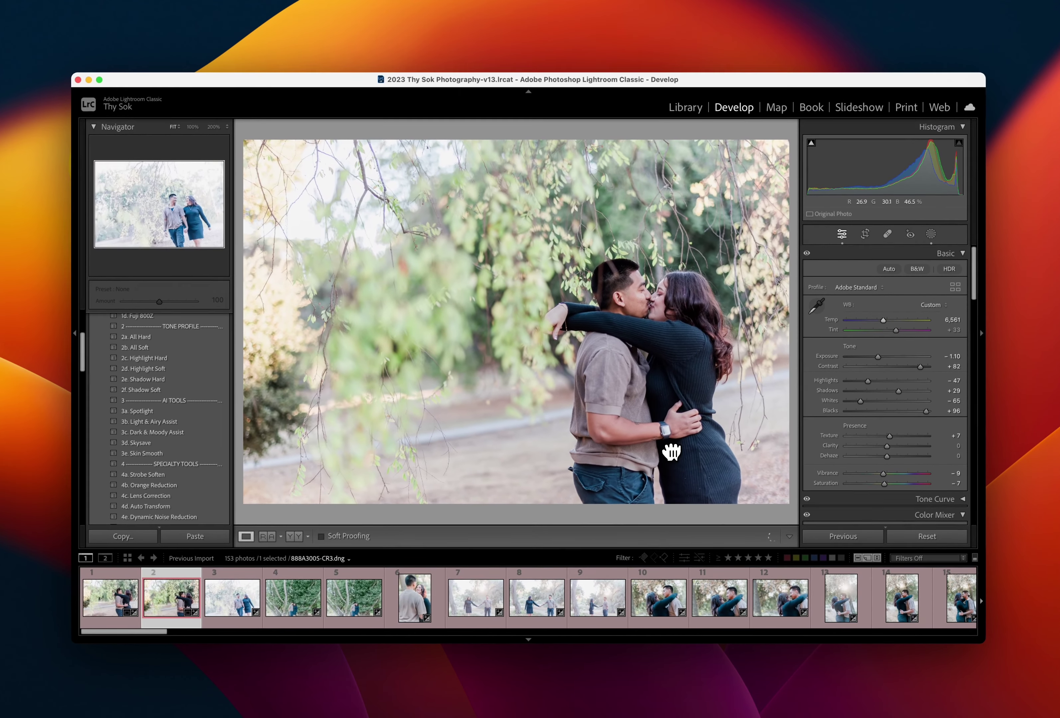
key("Right")
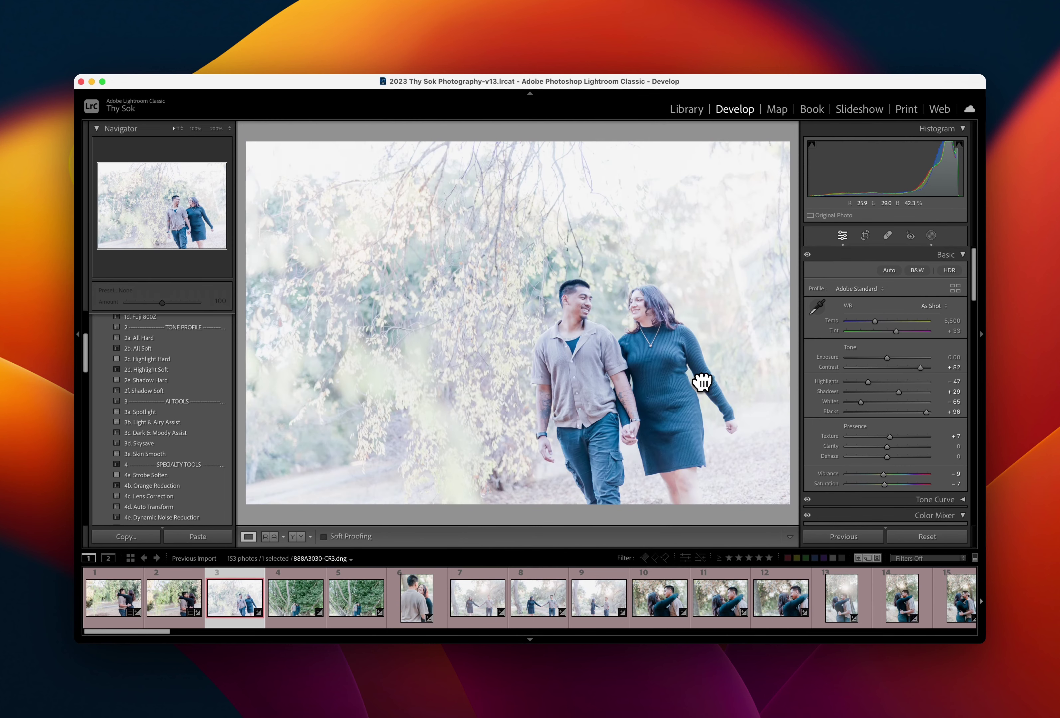
Darken the third photo to -1.50 exposure and cool its Temp to 5,922
key("minus")
key("minus")
key("minus")
key("minus")
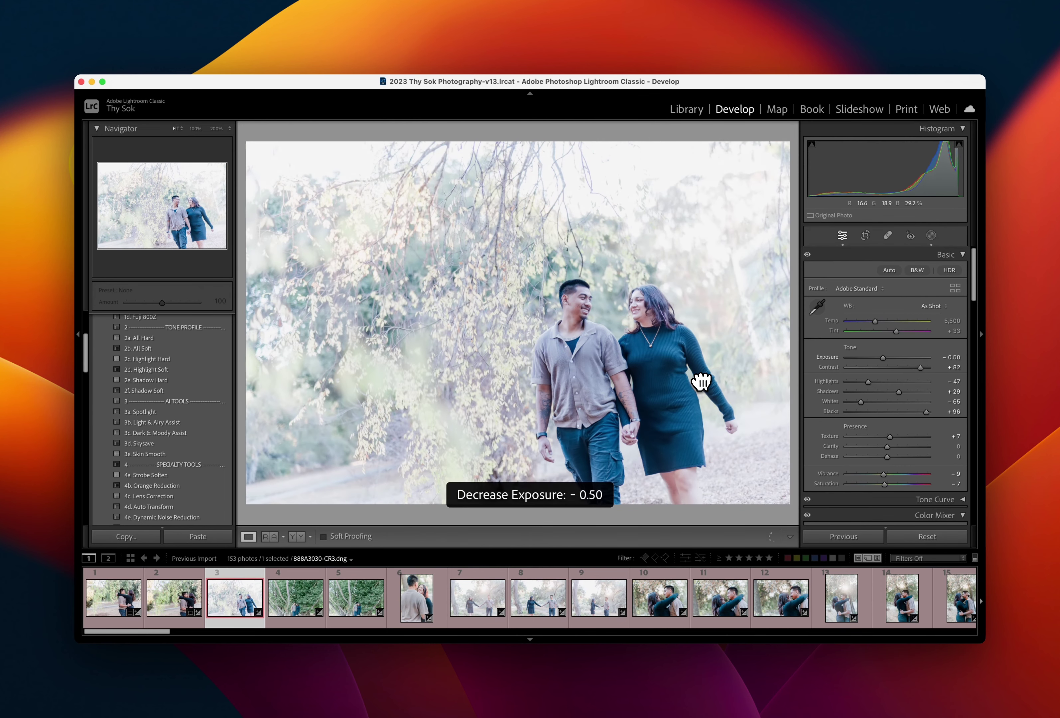
key("minus")
key("minus")
key("minus")
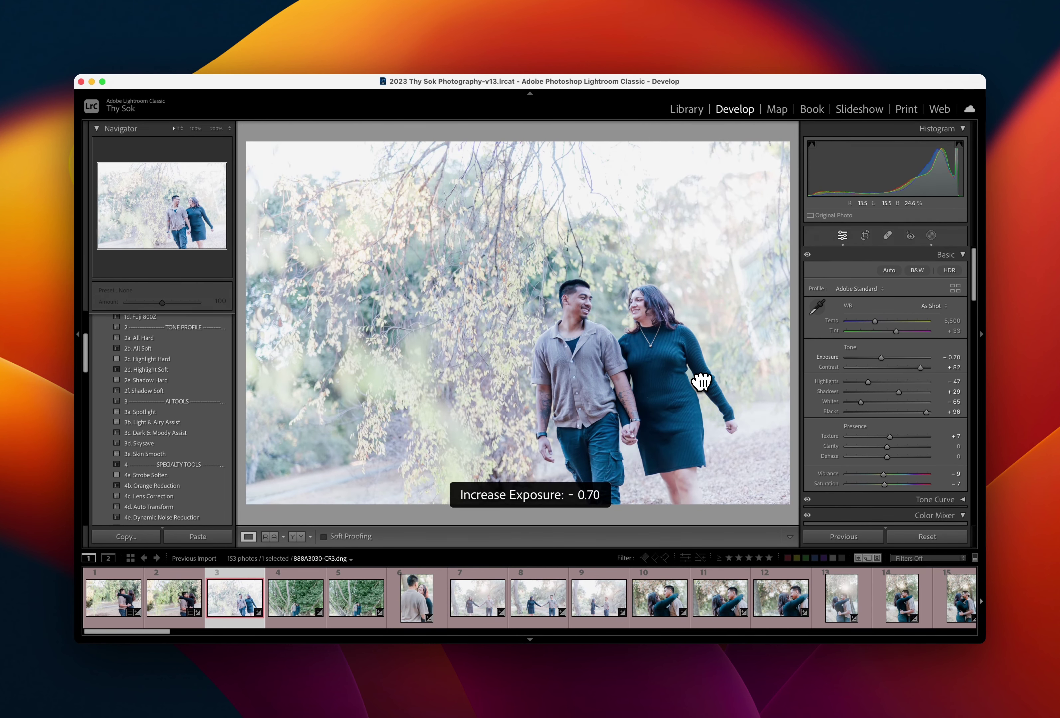
key("minus")
key("minus")
key("minus")
key("minus")
key("minus")
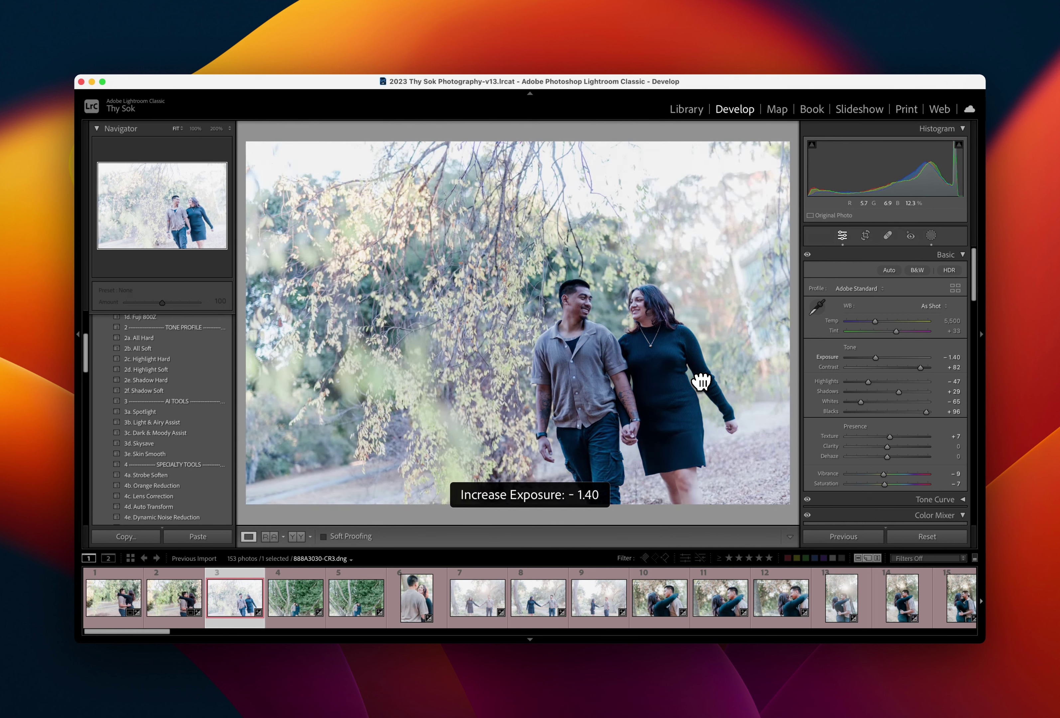
key("minus")
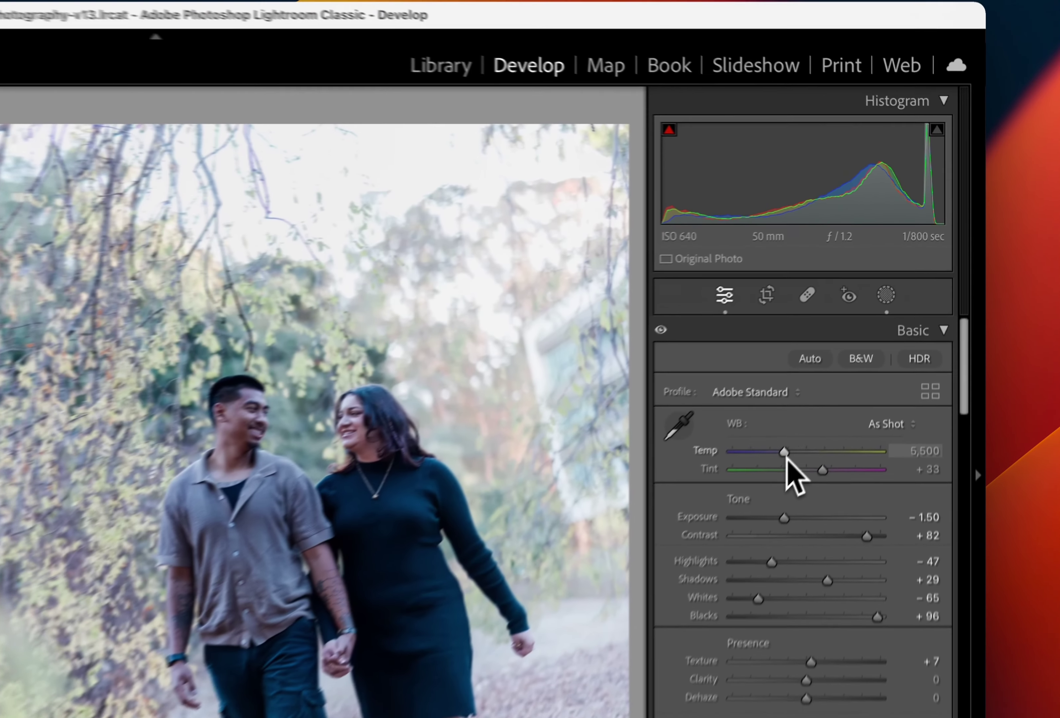
left_click_drag(873, 321, 878, 321)
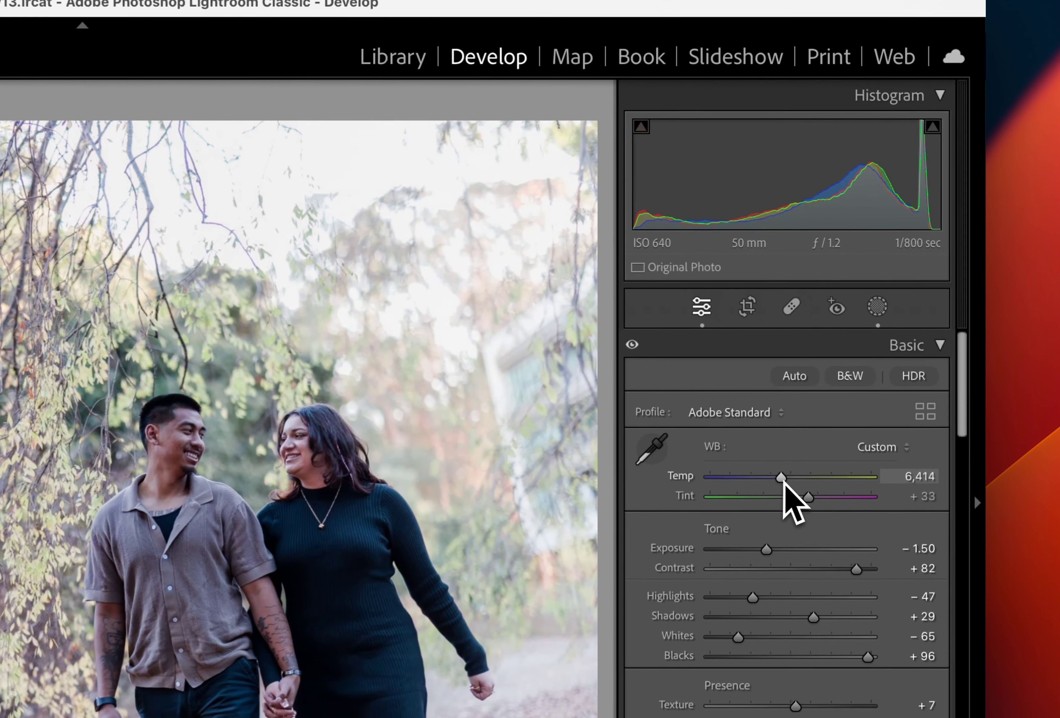
left_click_drag(774, 484, 775, 484)
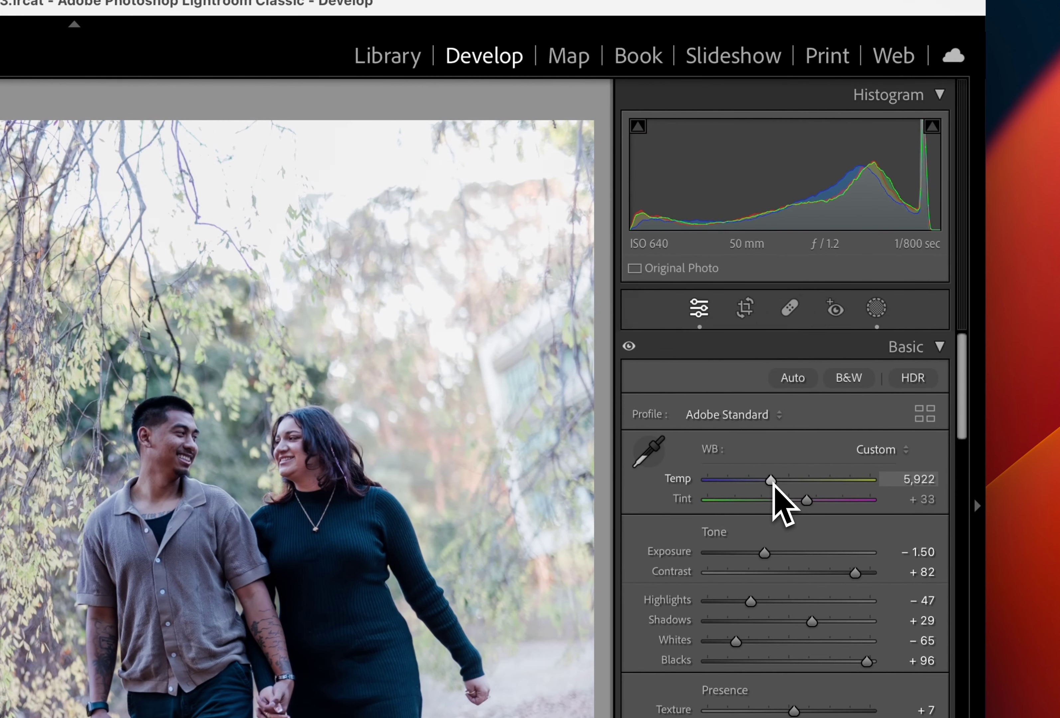
On the Light & Airy (Subject) mask, raise Exposure and warm Temp to 28
left_click(876, 308)
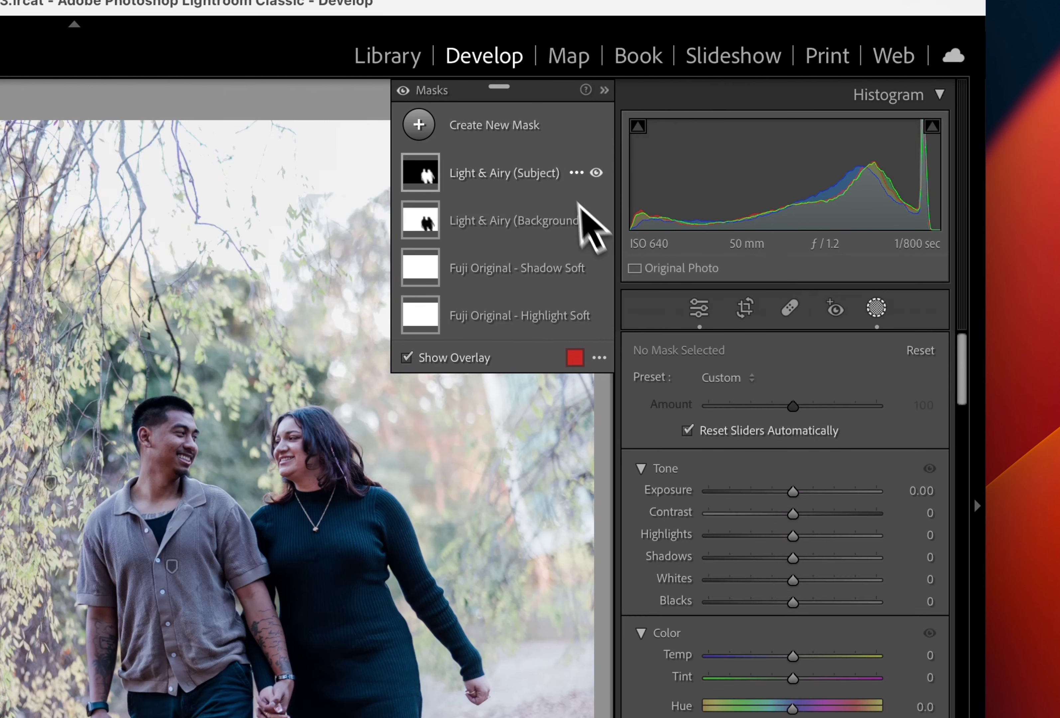
left_click(564, 177)
left_click_drag(793, 518, 815, 527)
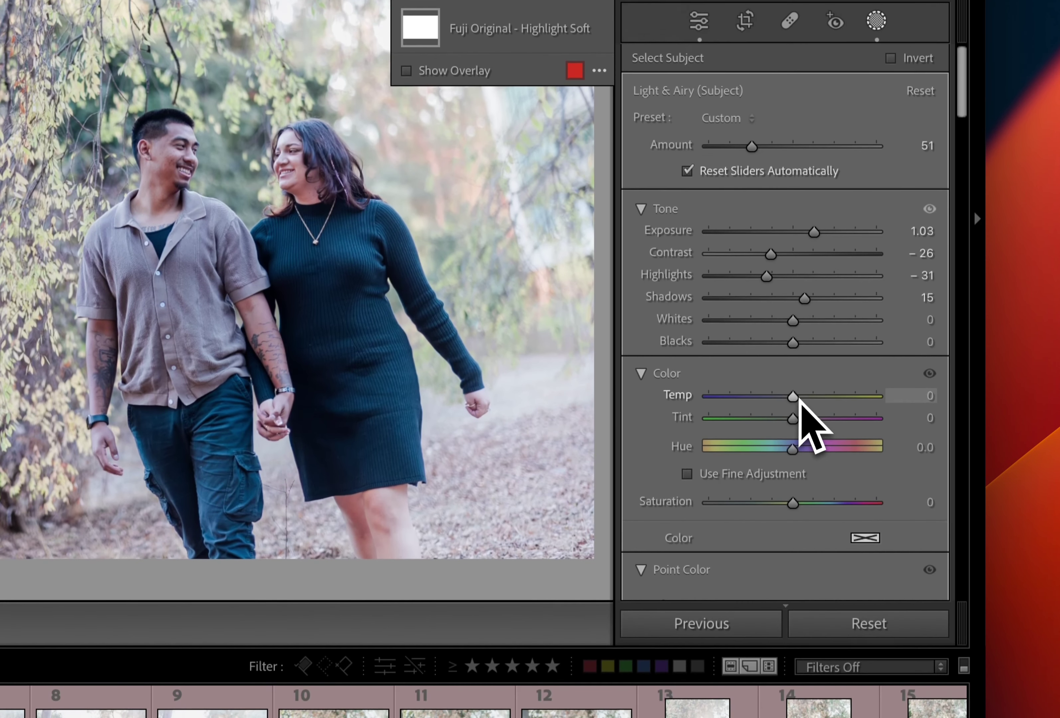
left_click_drag(792, 392, 825, 393)
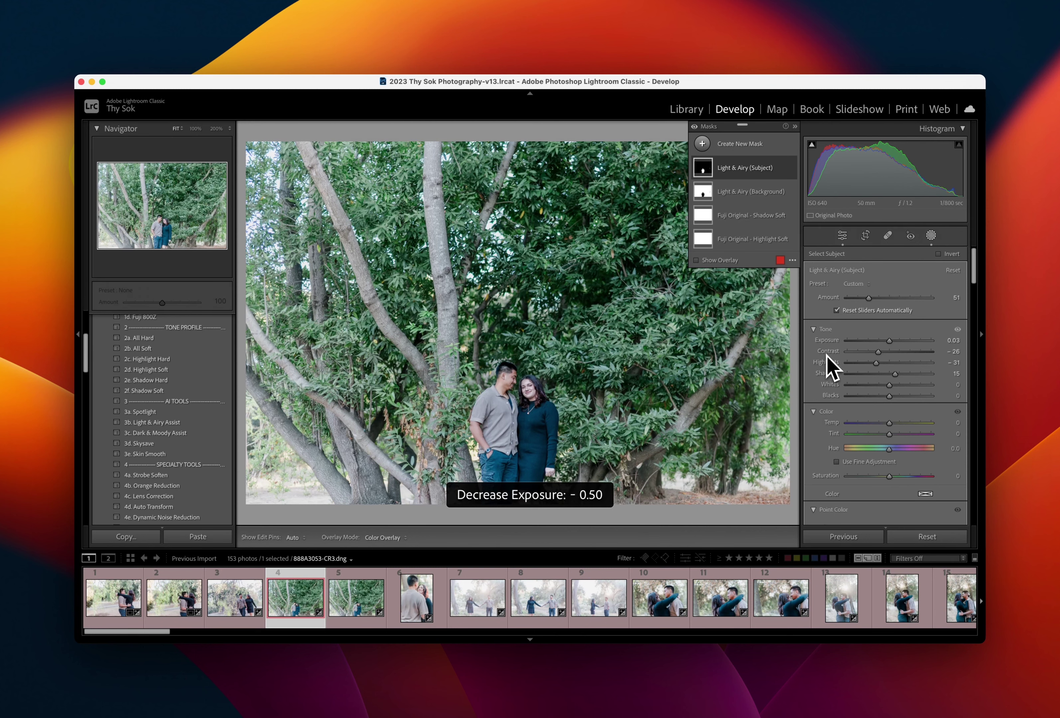
Warm the Light & Airy (Subject) mask to Temp 46 and sync it onto photo 5, merging masks
left_click(702, 167)
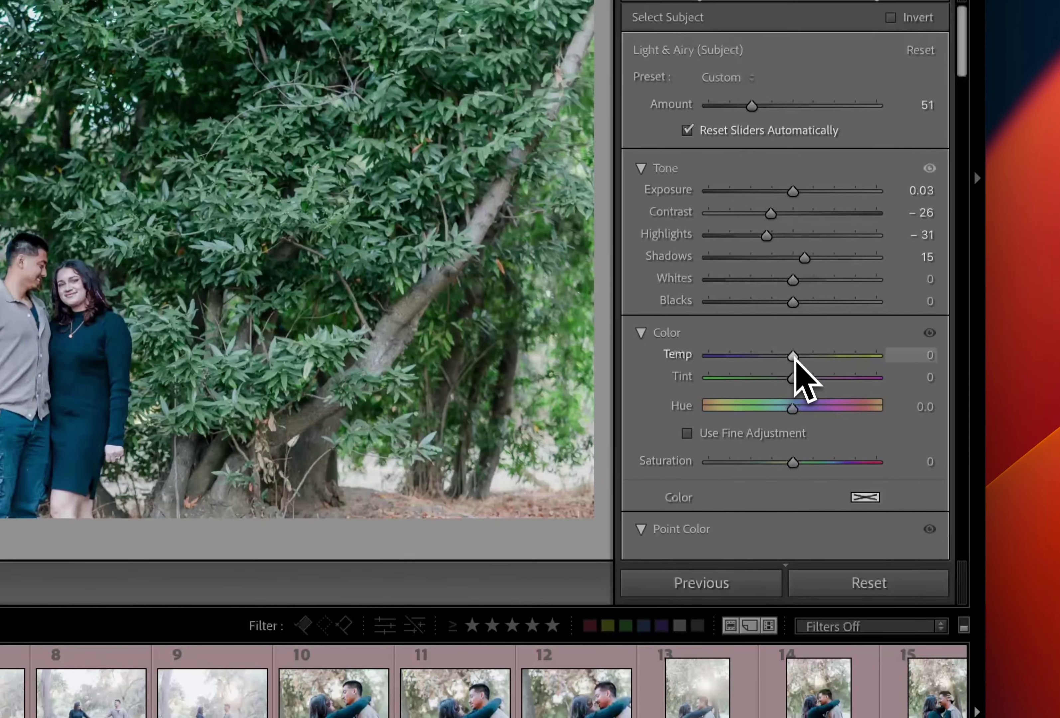
left_click_drag(793, 353, 830, 353)
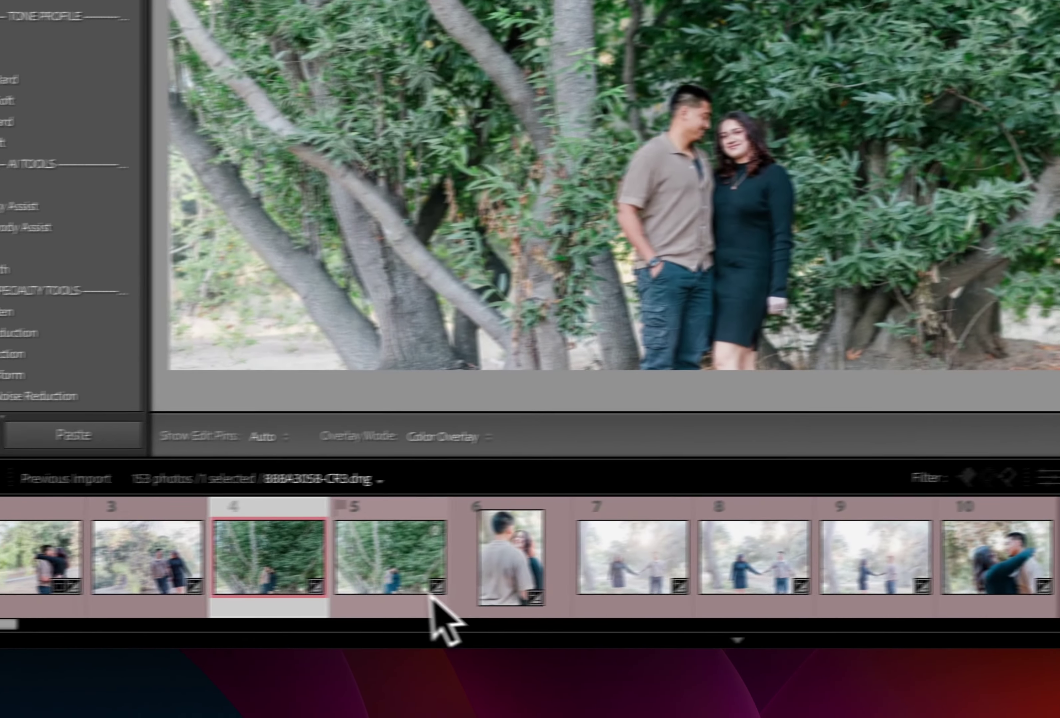
left_click(467, 564, "super")
key("super+shift+s")
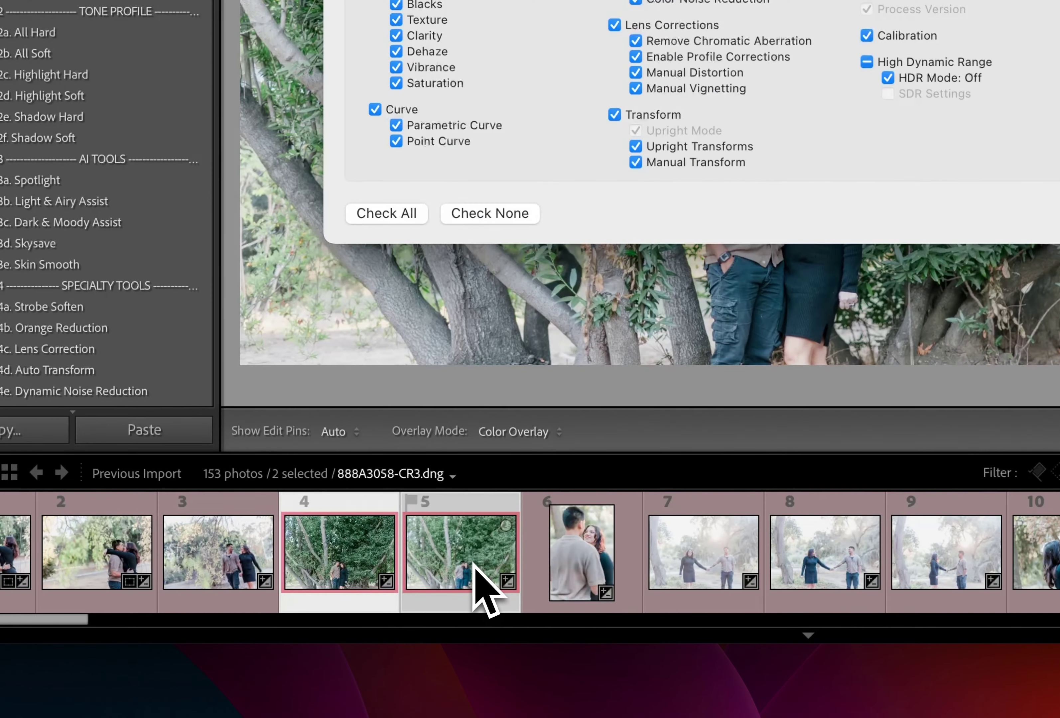
key("Return")
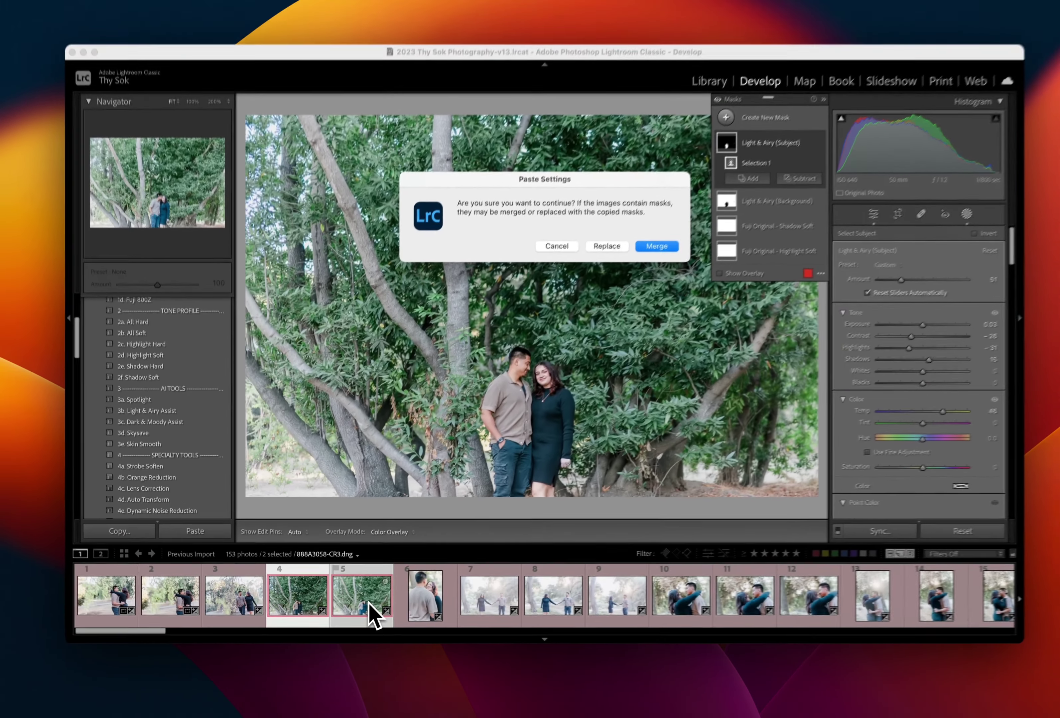
key("Return")
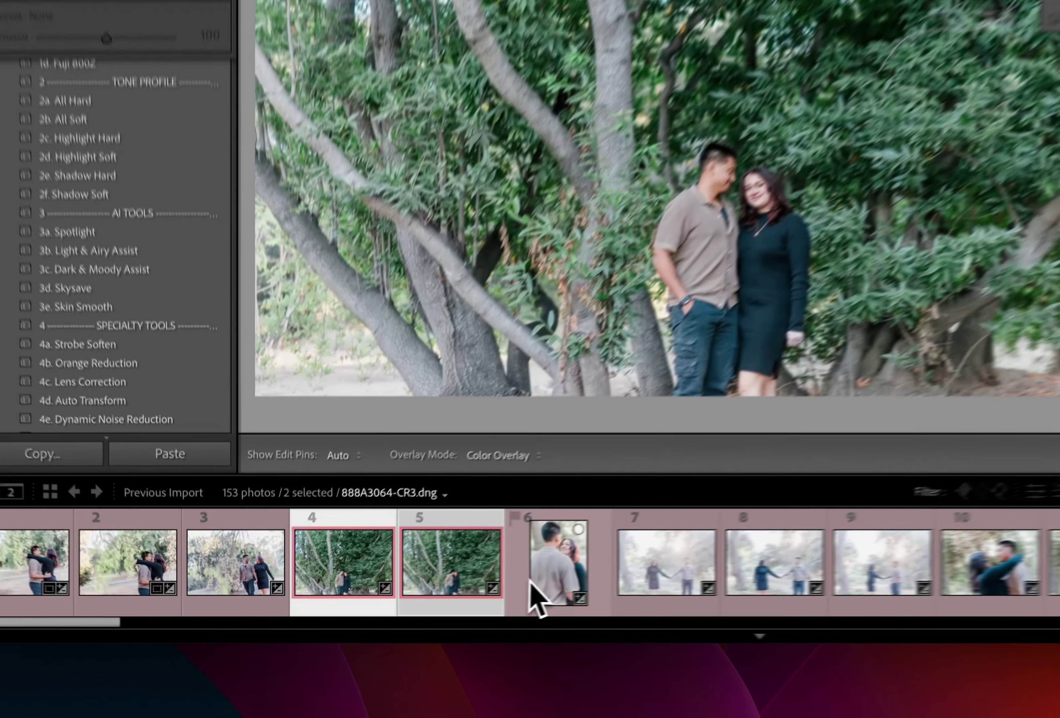
left_click(406, 614)
left_click(365, 609)
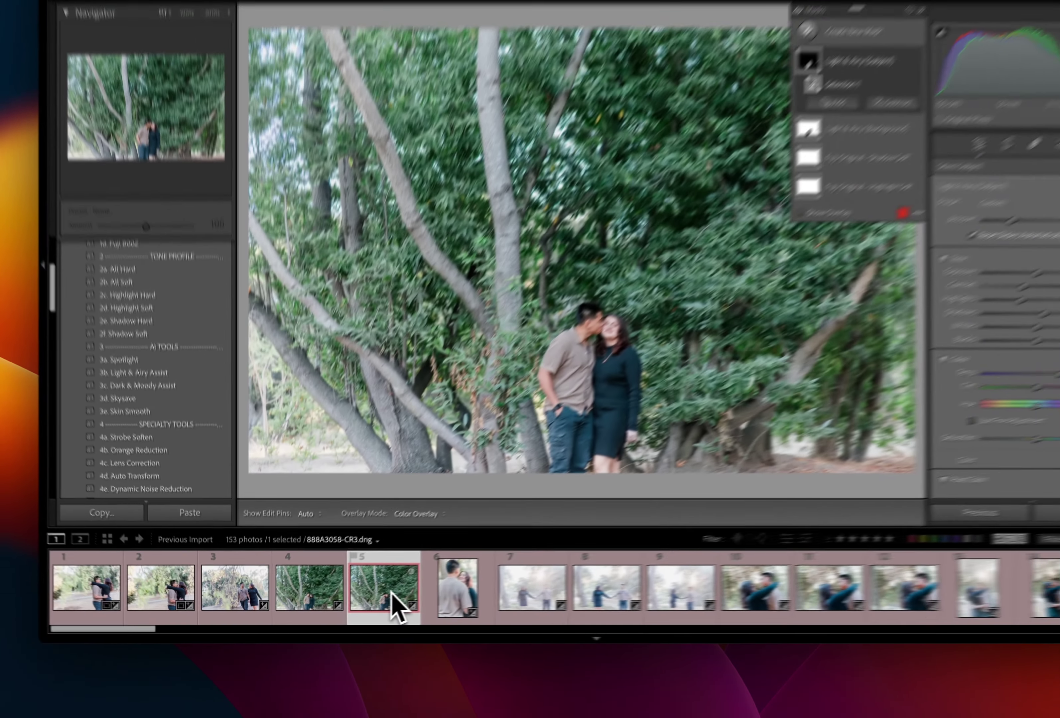
Crop photo 5 in from the top-right and right side, straightened to a -1.88° angle
key("r")
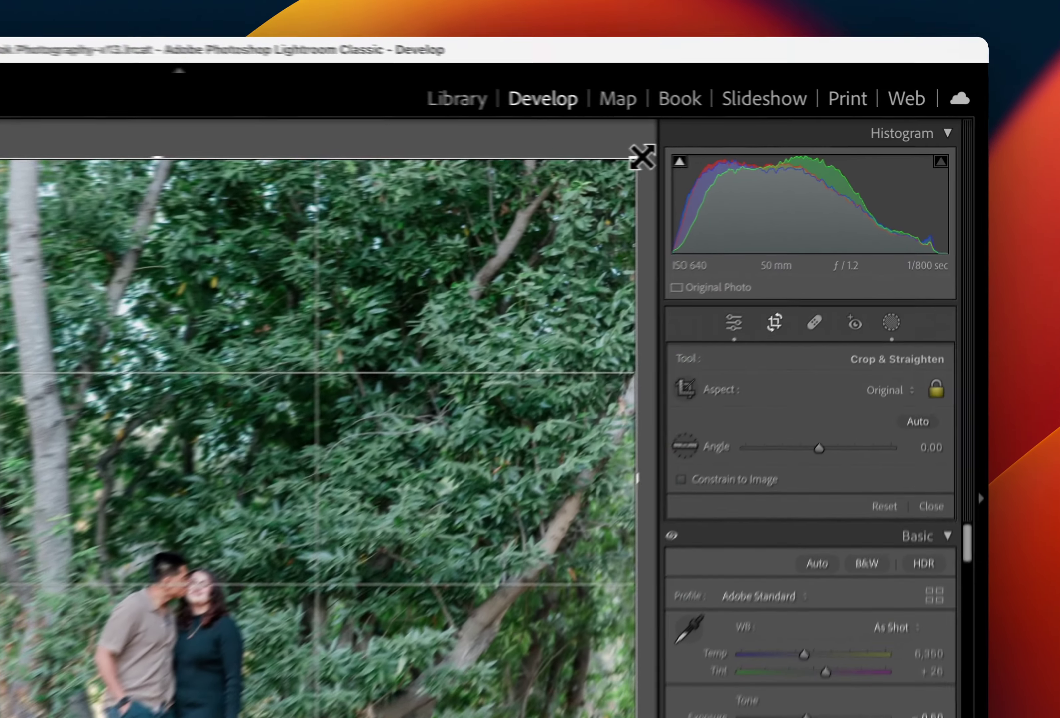
left_click_drag(793, 148, 754, 163)
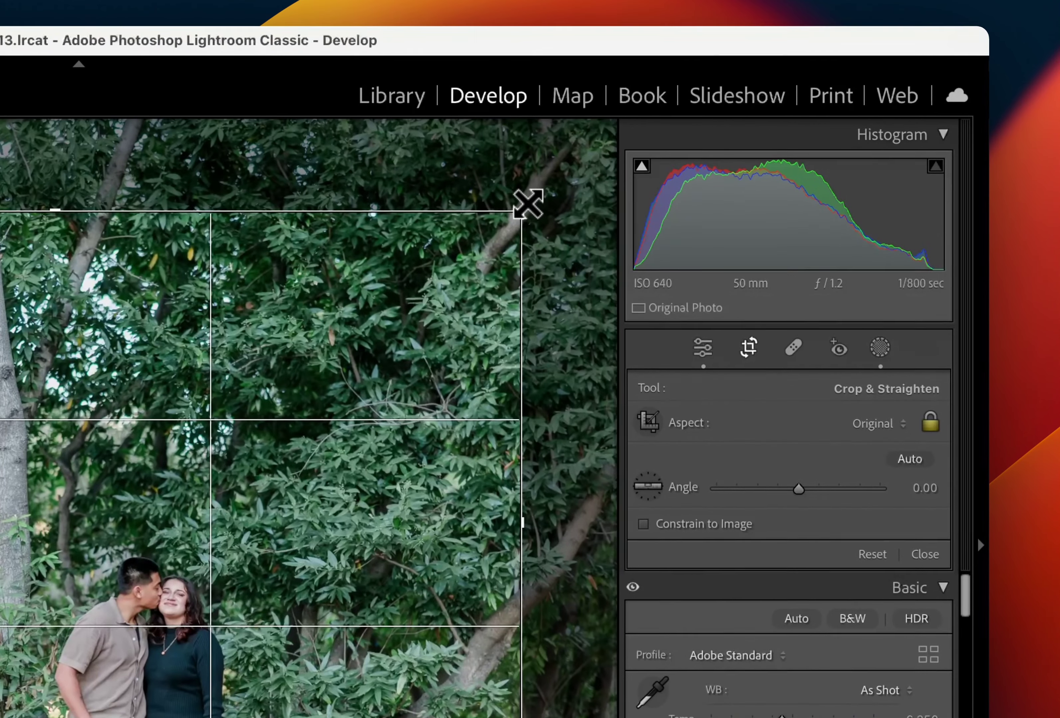
left_click_drag(594, 474, 588, 456)
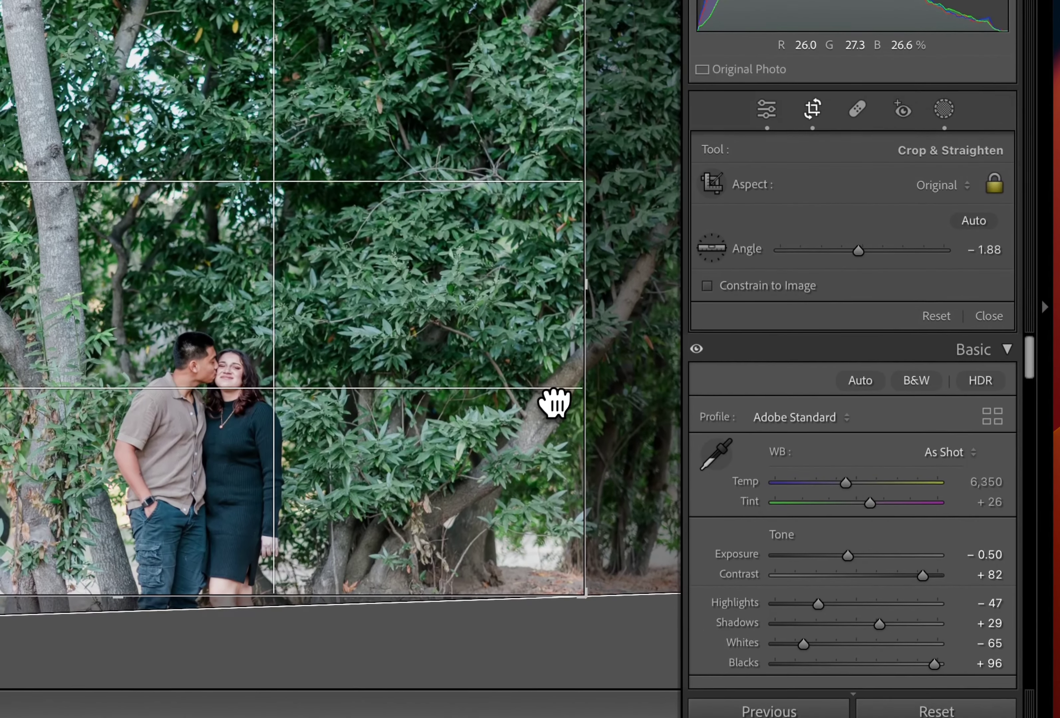
mouse_move(585, 299)
left_mouse_down()
mouse_move(560, 303)
mouse_move(505, 247)
left_mouse_up()
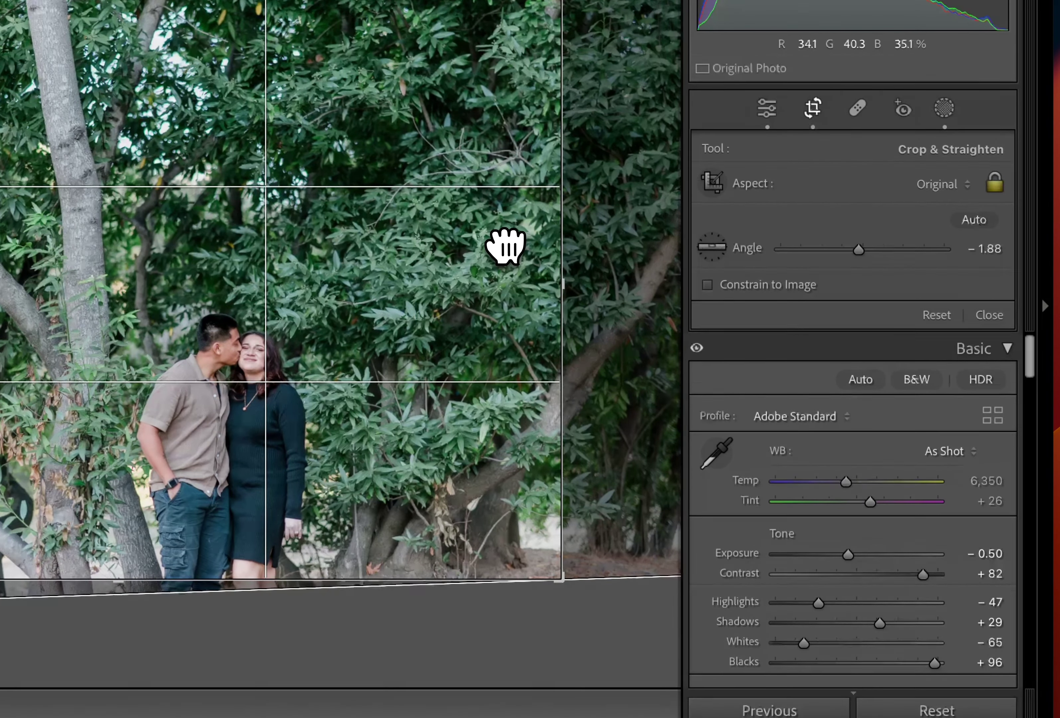
key("Return")
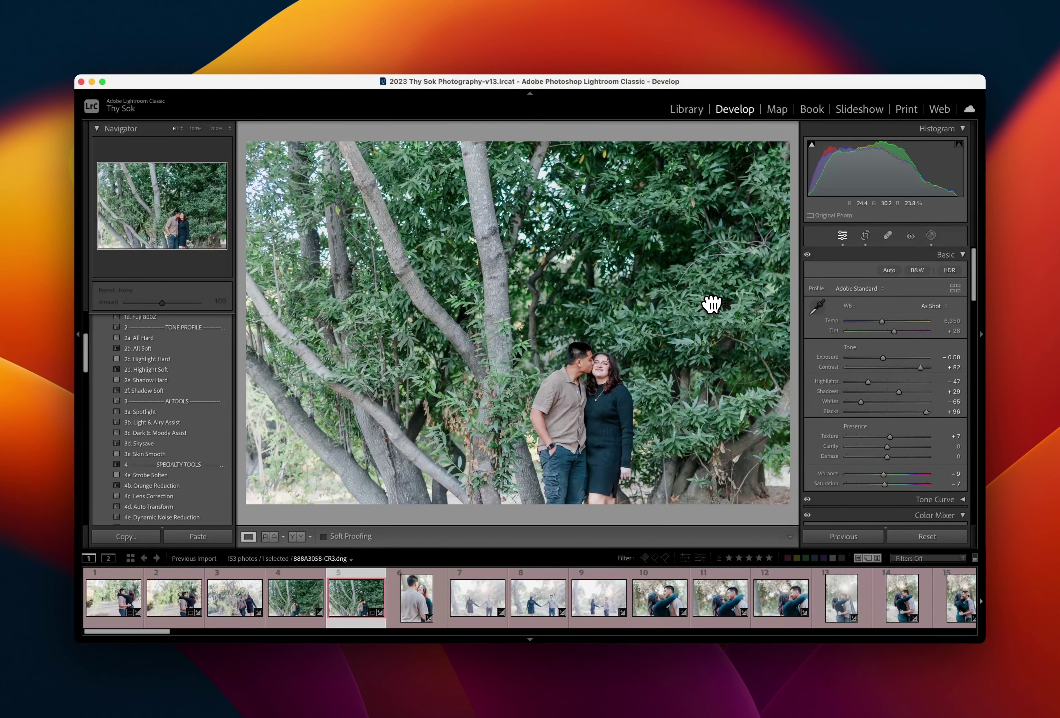
Lower photo 6's exposure and warm its Temp to 7,694, then move to photo 7
key("Right")
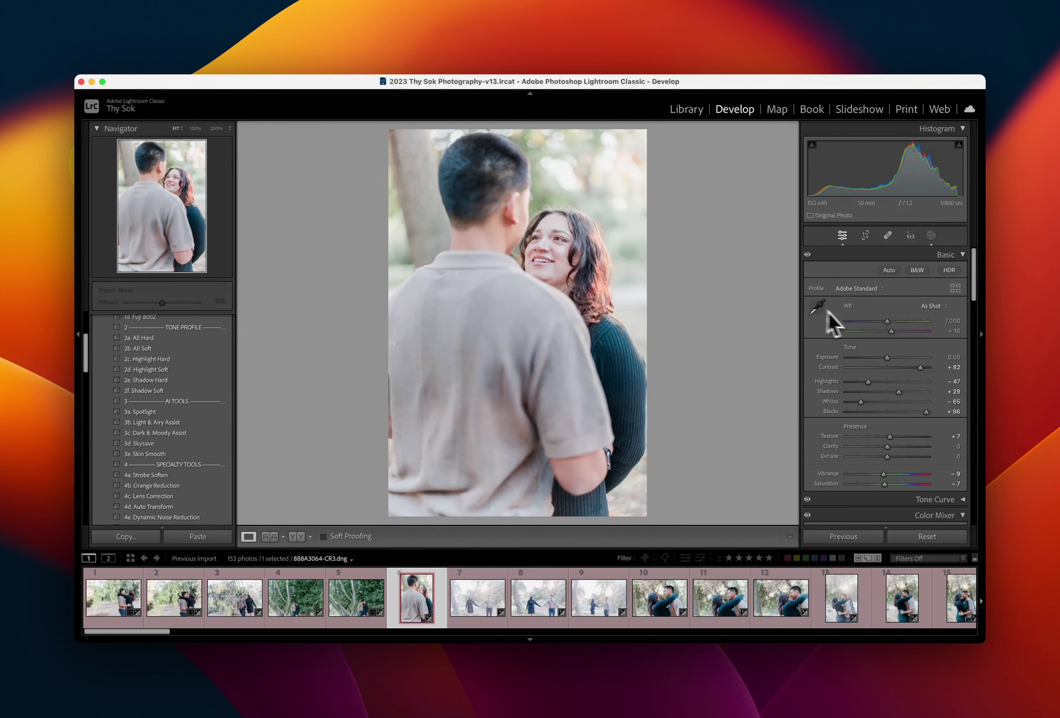
key("minus")
key("minus")
key("minus")
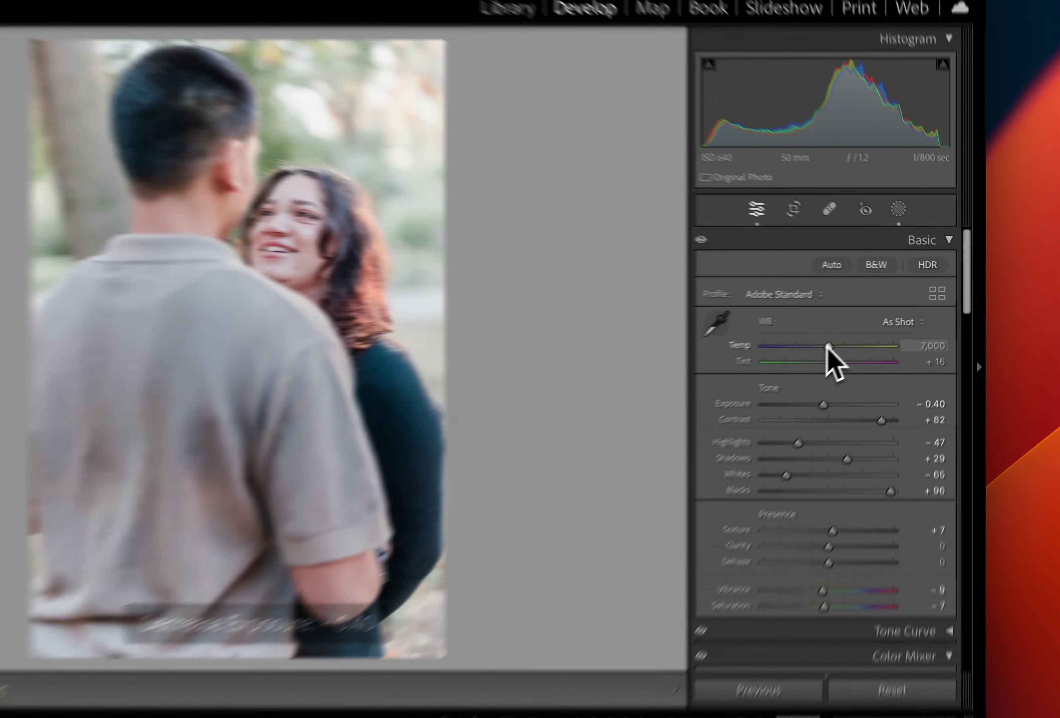
left_click_drag(886, 321, 891, 322)
left_click_drag(796, 365, 800, 367)
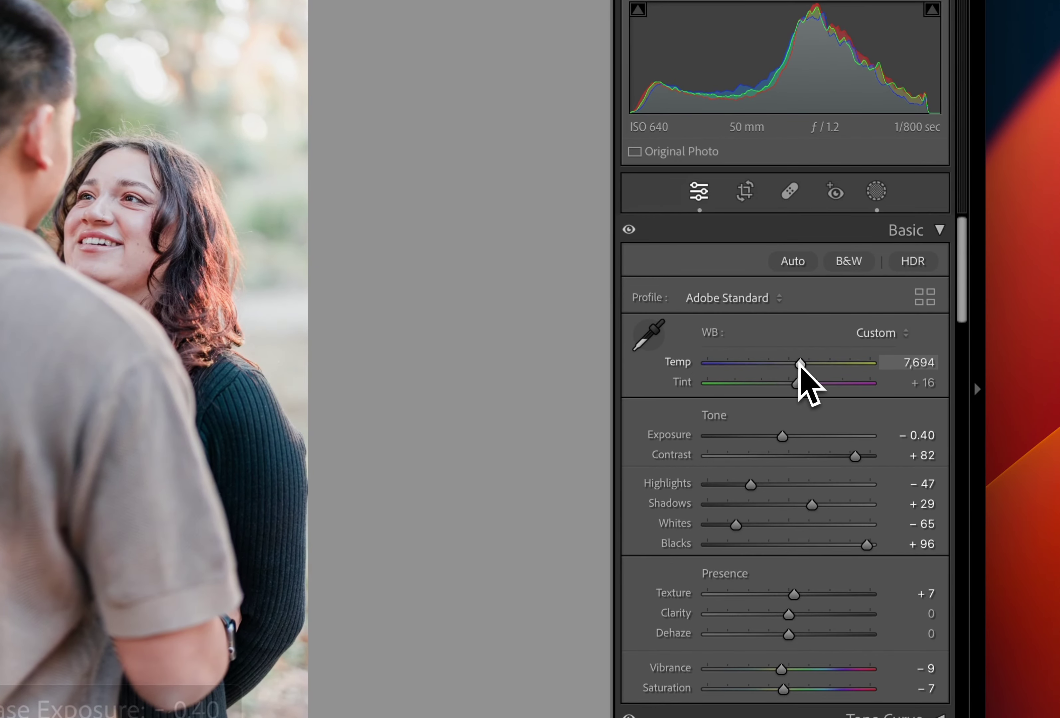
key("Right")
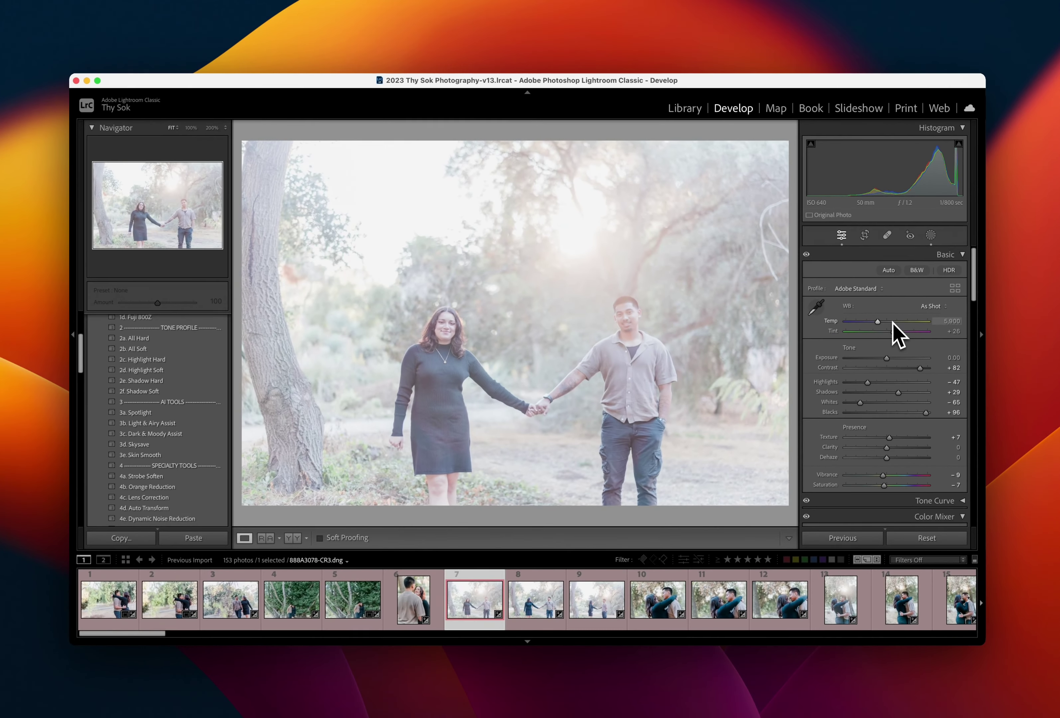
Darken photo 7's exposure and warm its Temp to about 7,378
key("minus")
key("minus")
key("minus")
key("minus")
key("minus")
key("minus")
key("minus")
key("minus")
key("minus")
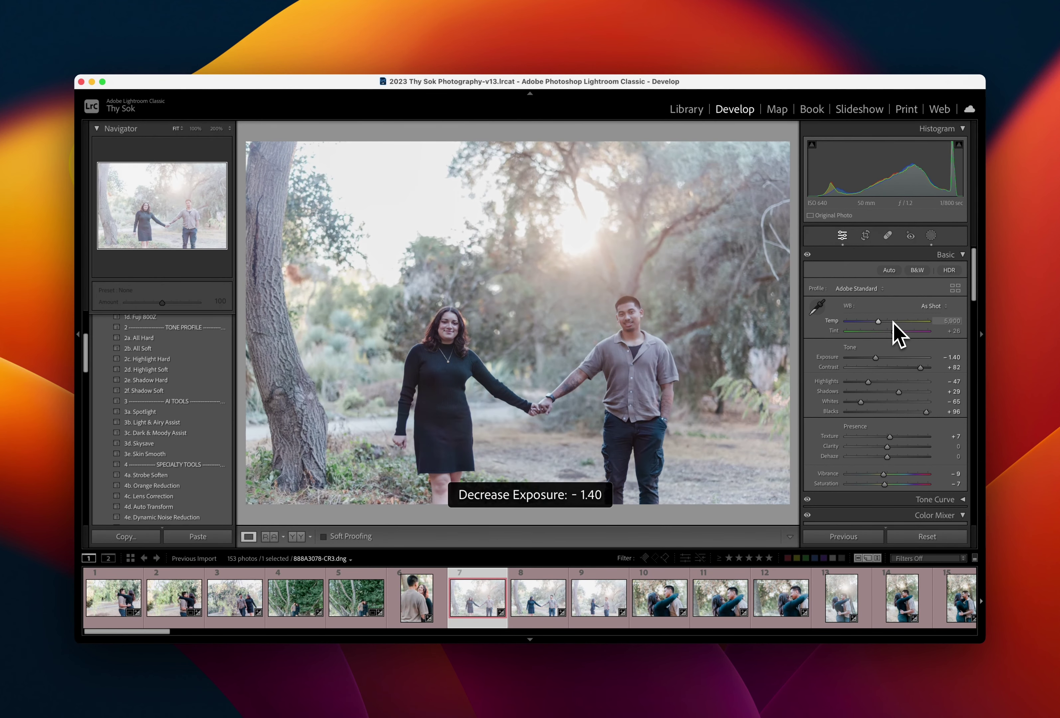
key("equal")
left_click_drag(878, 321, 886, 321)
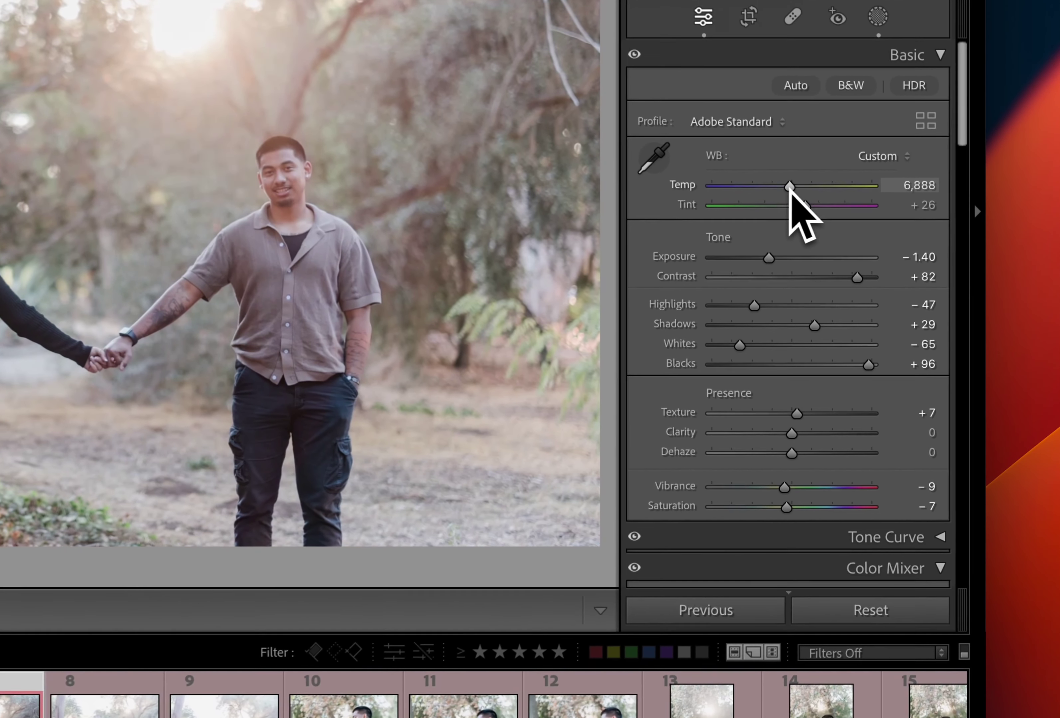
left_click_drag(788, 186, 796, 184)
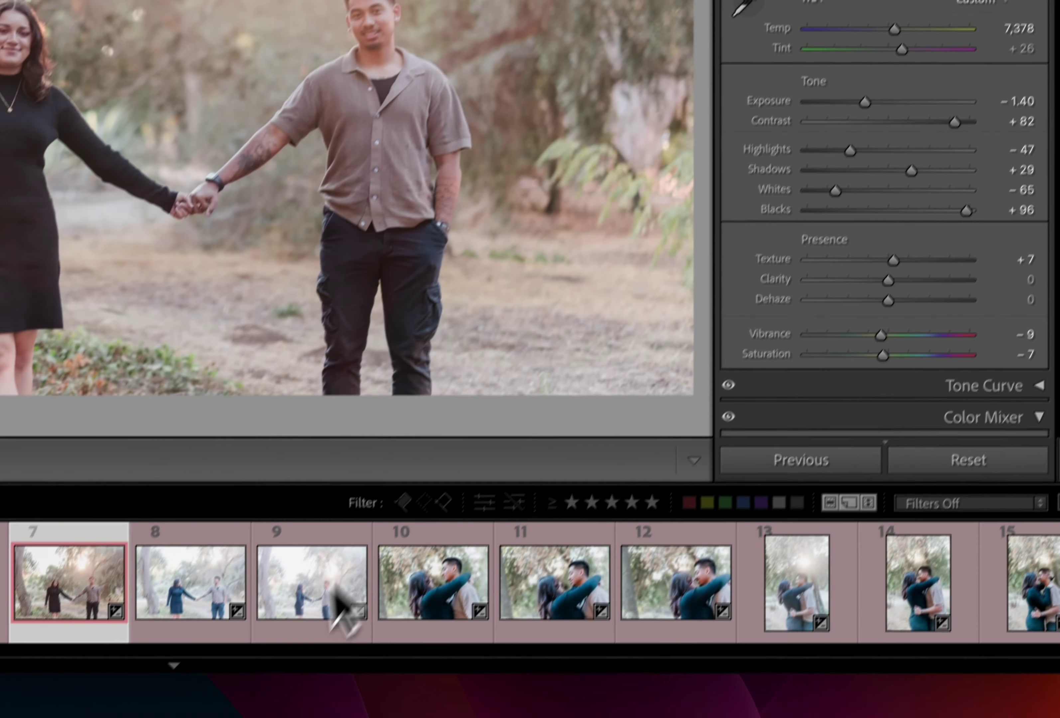
Sync photo 7's settings to photos 8 and 9, then reopen photo 7 alone
left_click(324, 596, "shift")
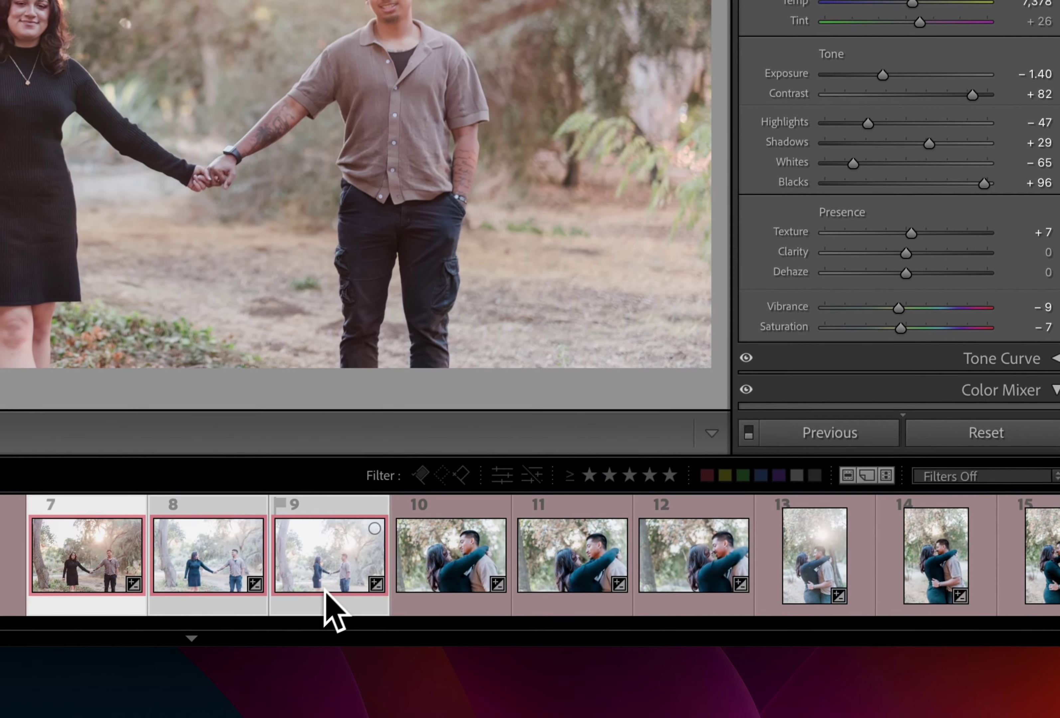
left_click(751, 426)
key("Return")
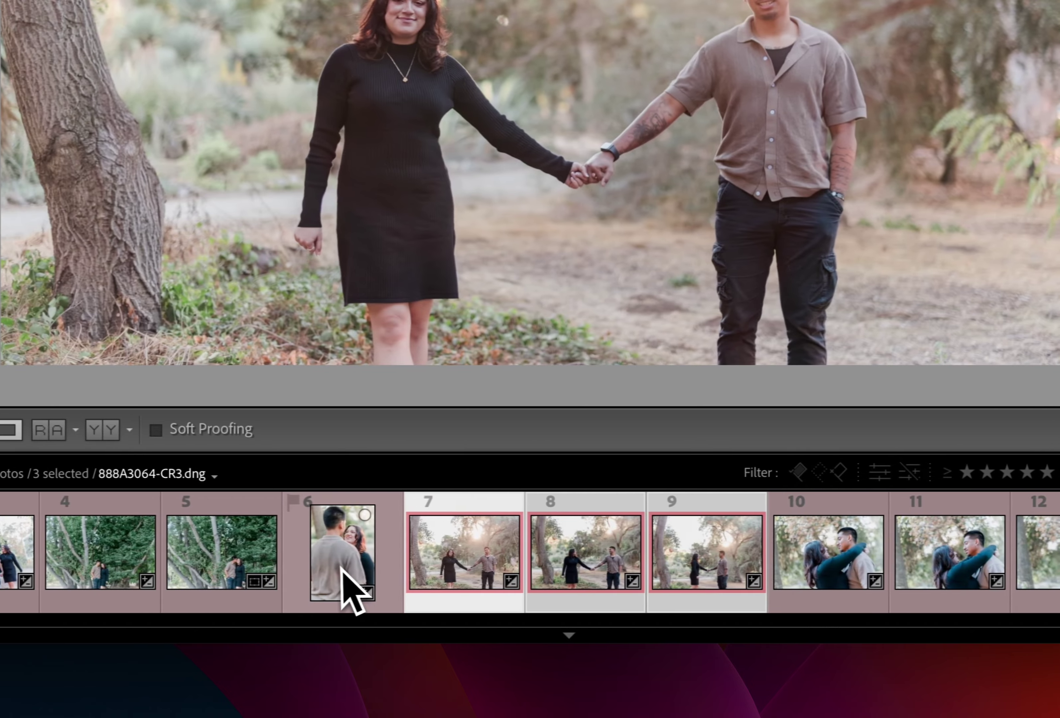
left_click(341, 568)
left_click(477, 582)
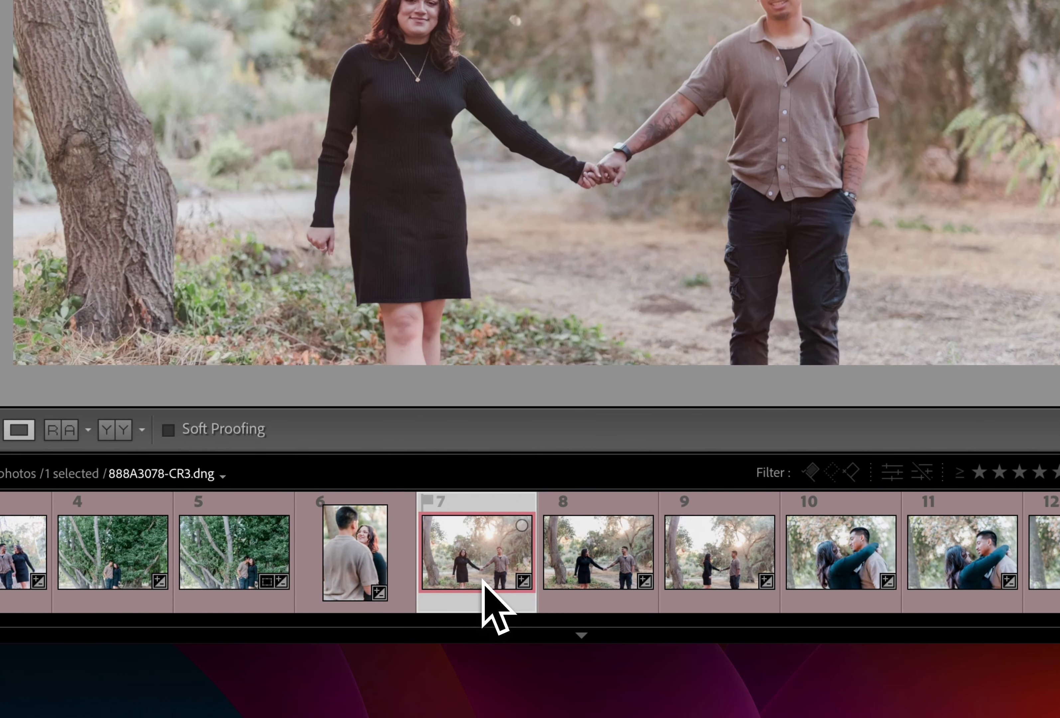
Set photo 8's exposure to -1.20 and step through to photo 10
key("Right")
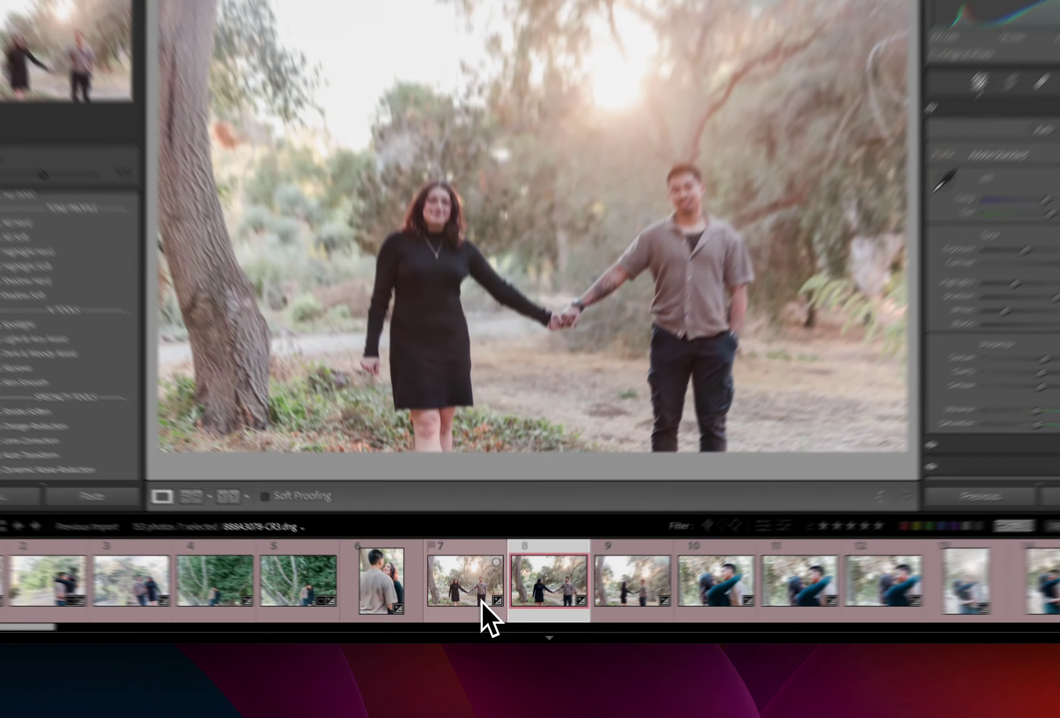
key("equal")
key("equal")
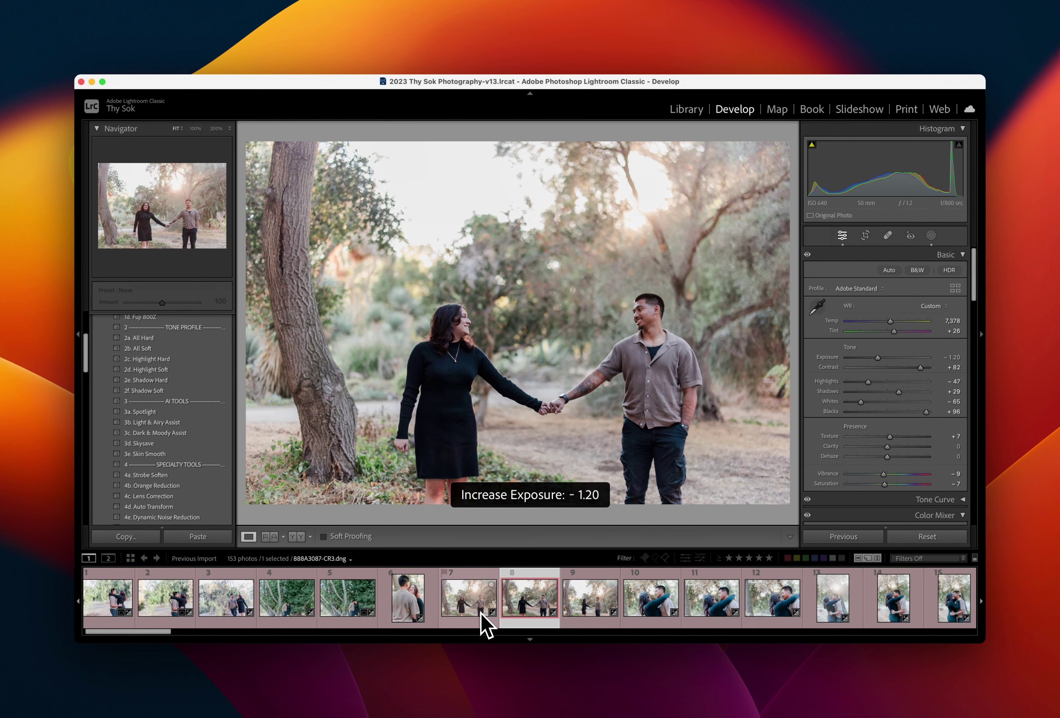
key("equal")
key("minus")
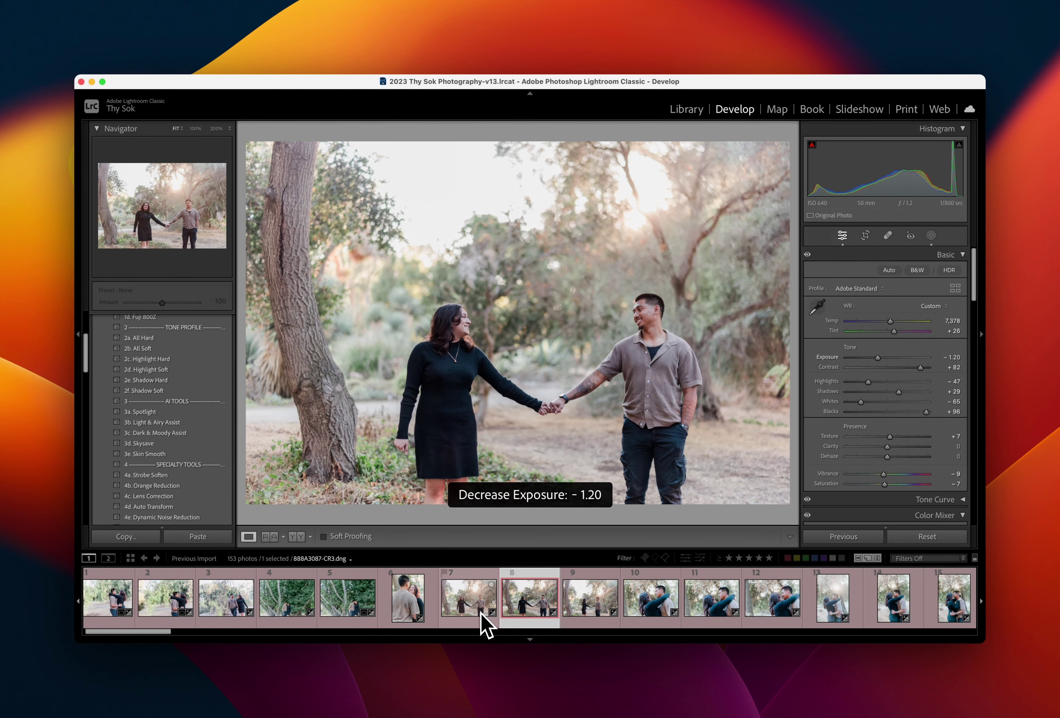
key("Right")
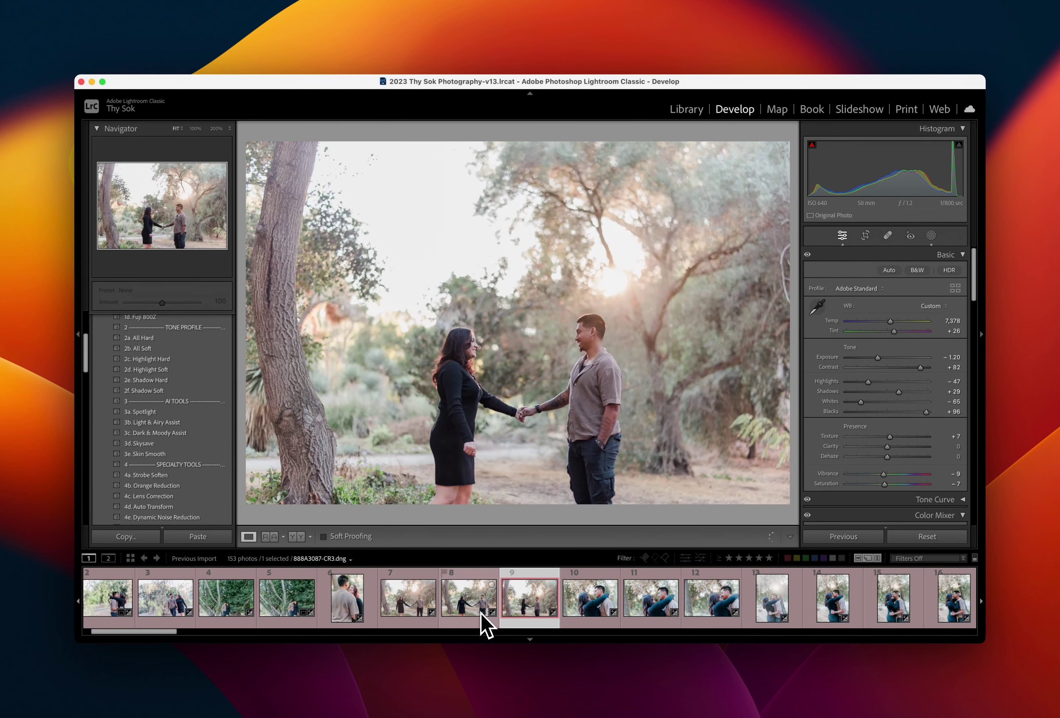
key("Right")
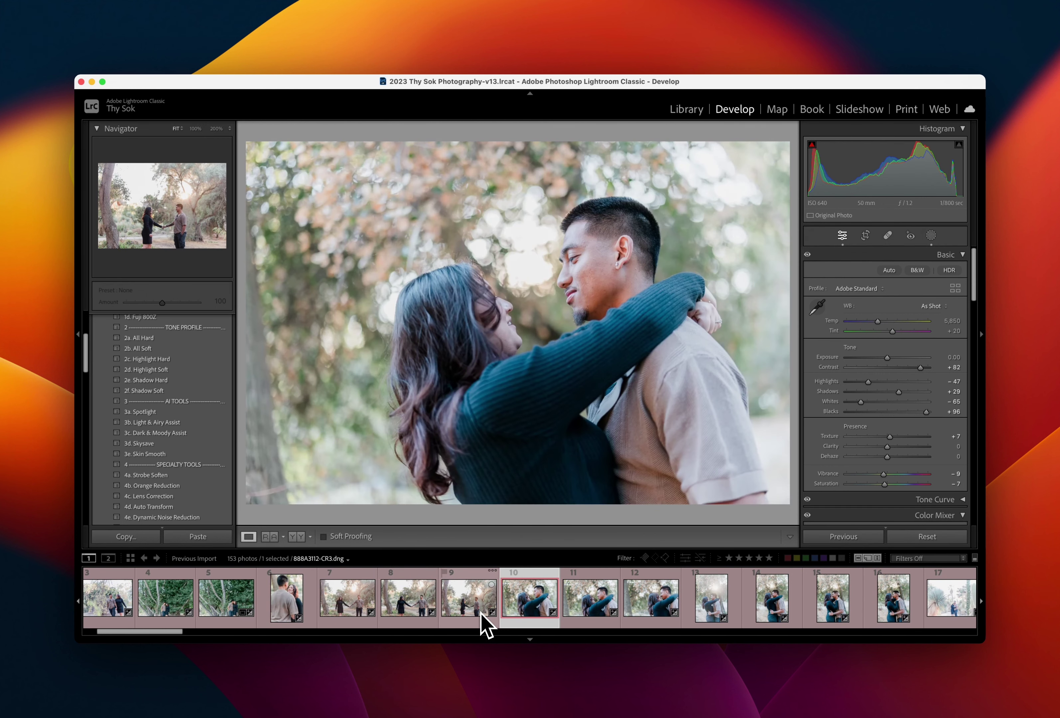
Give photo 10 -0.20 exposure and a 6,605 Temp
key("minus")
key("equal")
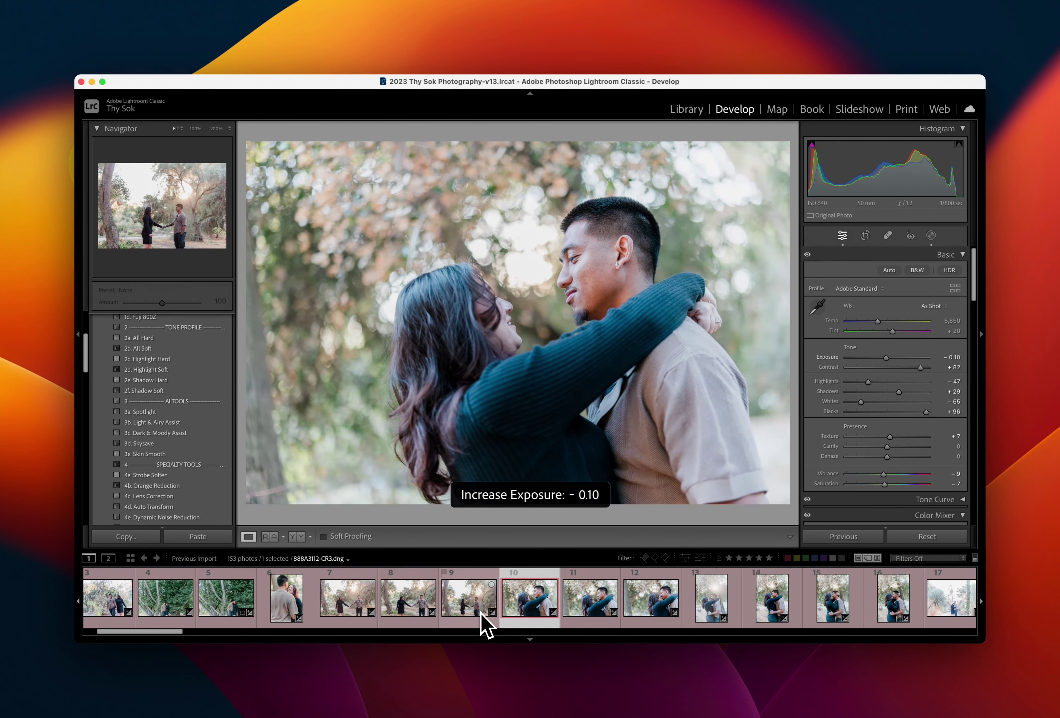
key("minus")
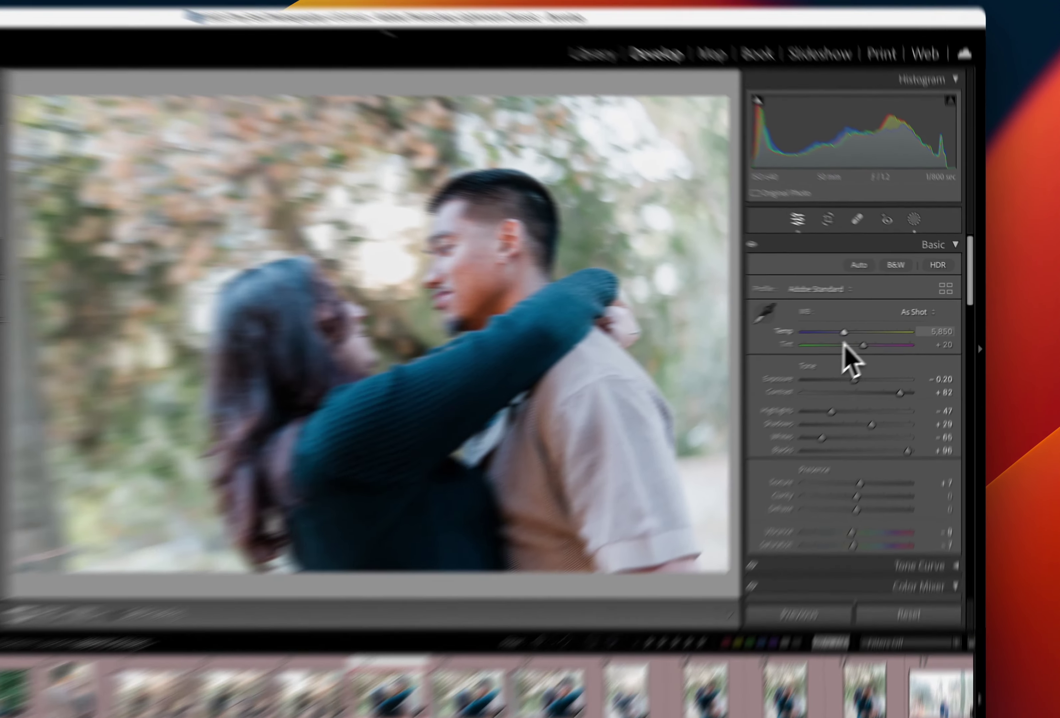
left_click_drag(878, 322, 885, 322)
left_click_drag(784, 357, 783, 358)
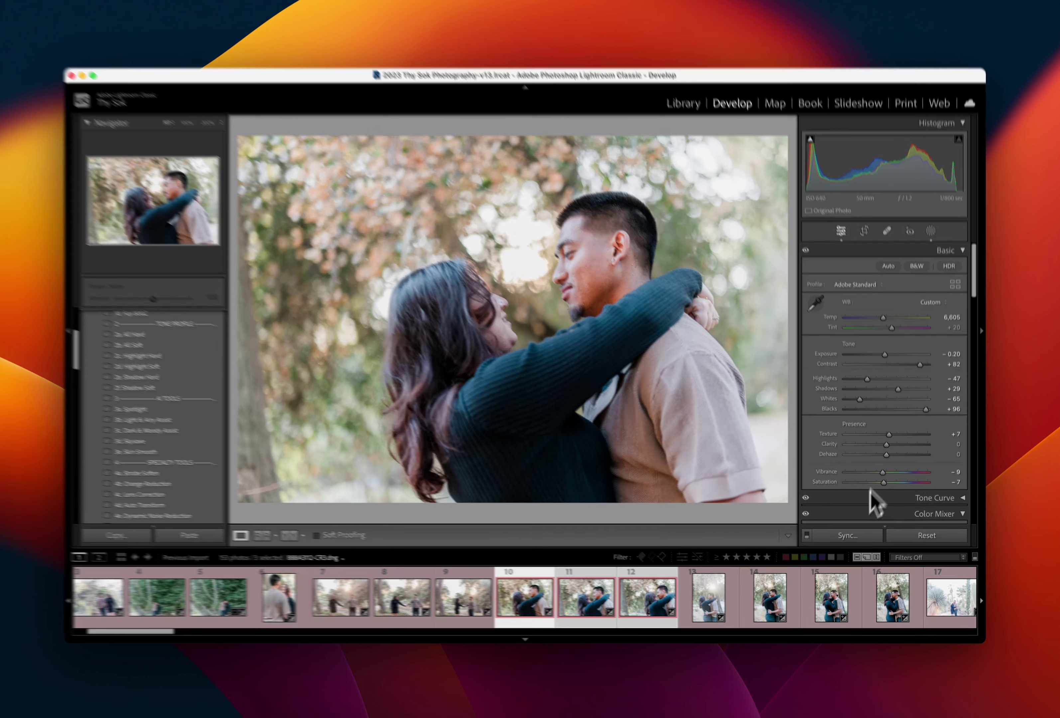
Sync photo 10's settings to photos 11–12, review them, and darken photo 13's exposure
left_click(849, 536)
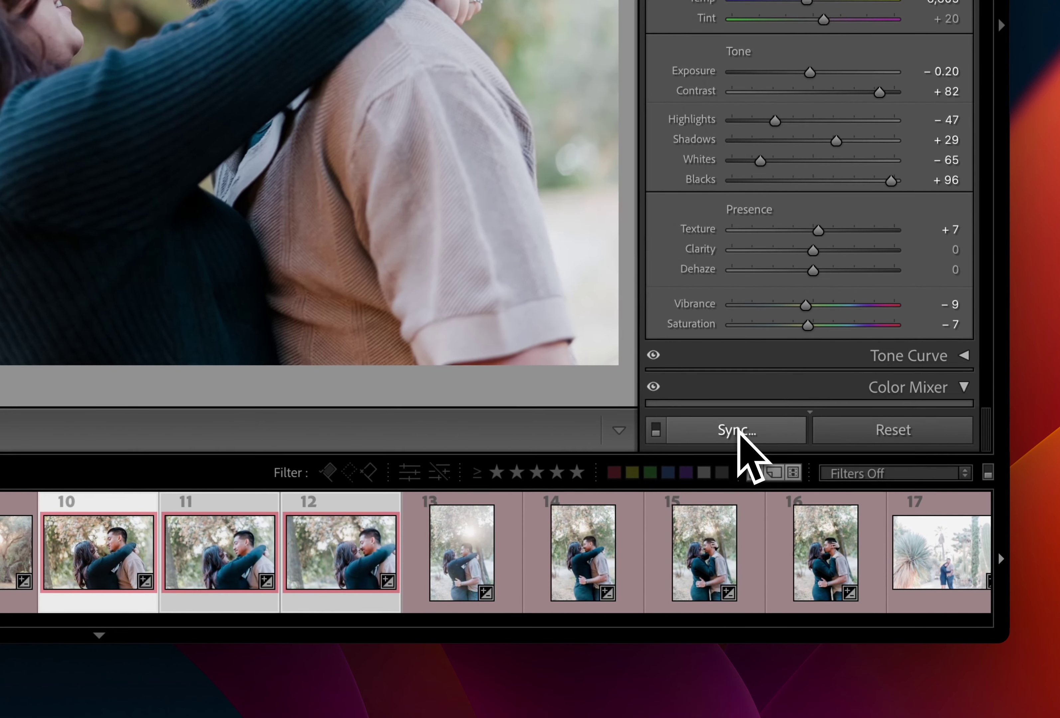
left_click(434, 567)
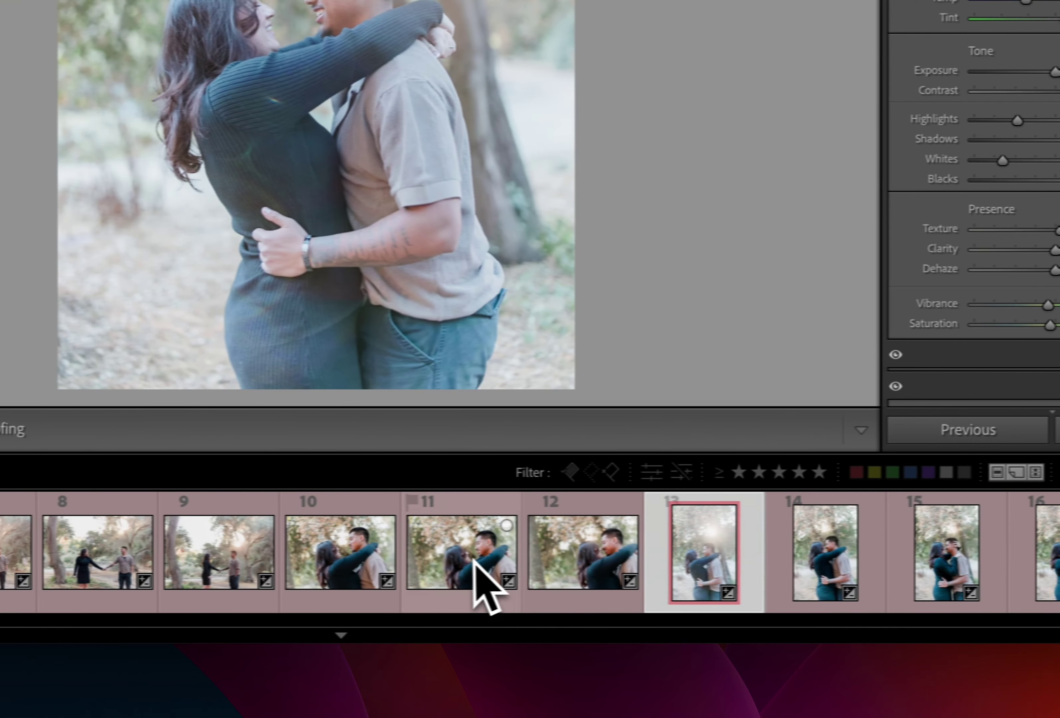
left_click(229, 558)
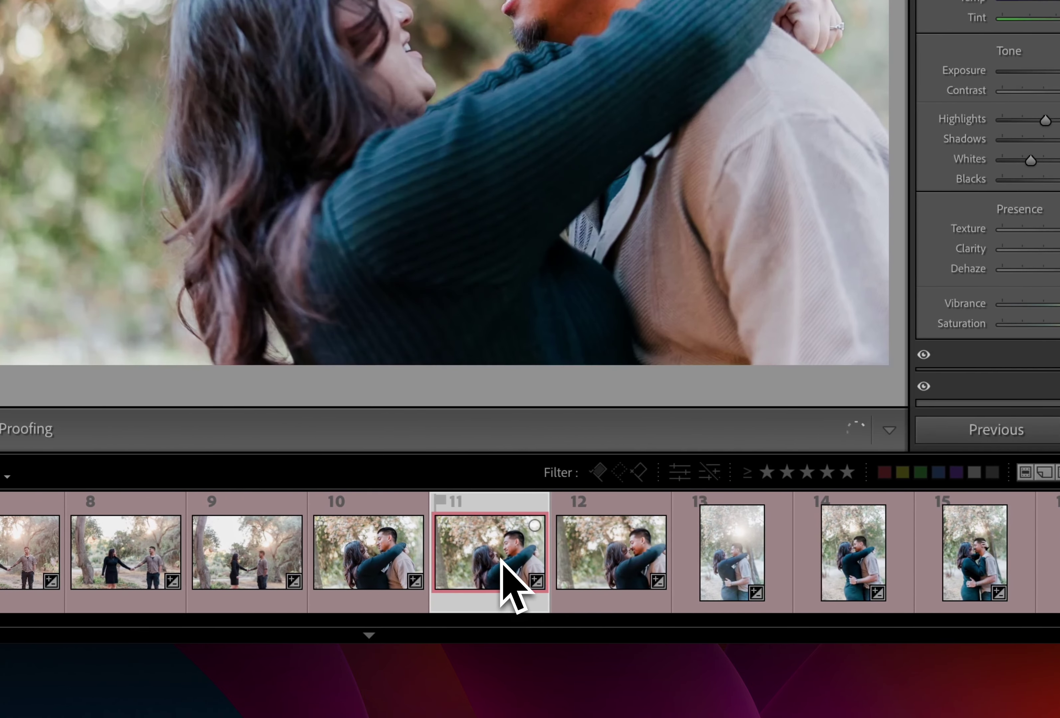
key("Right")
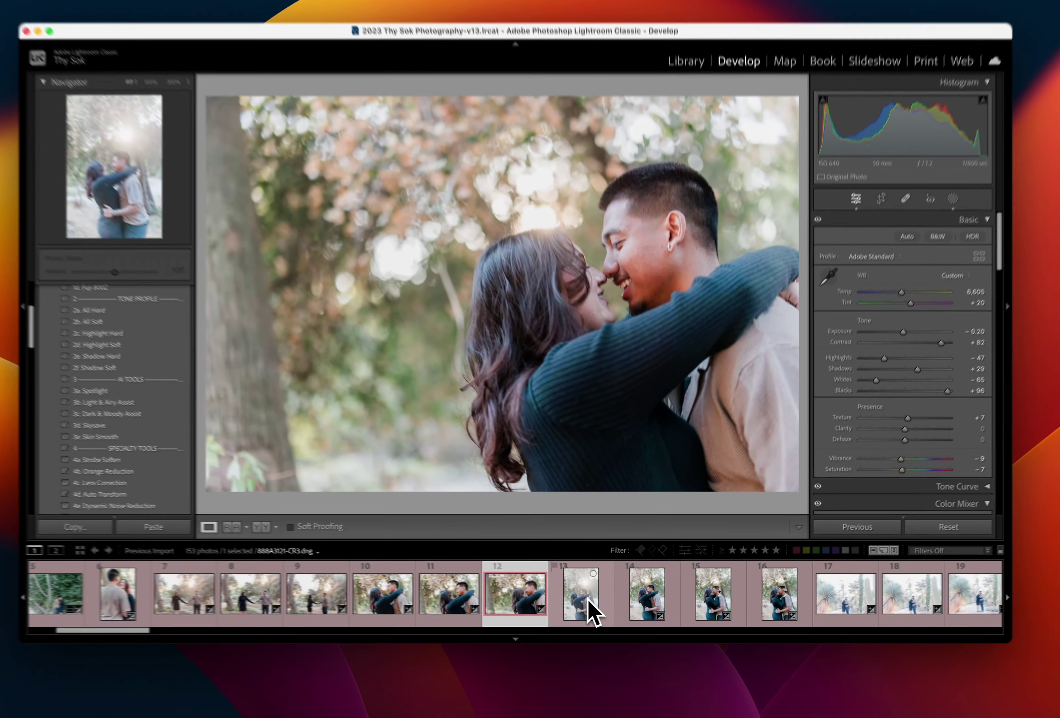
key("Right")
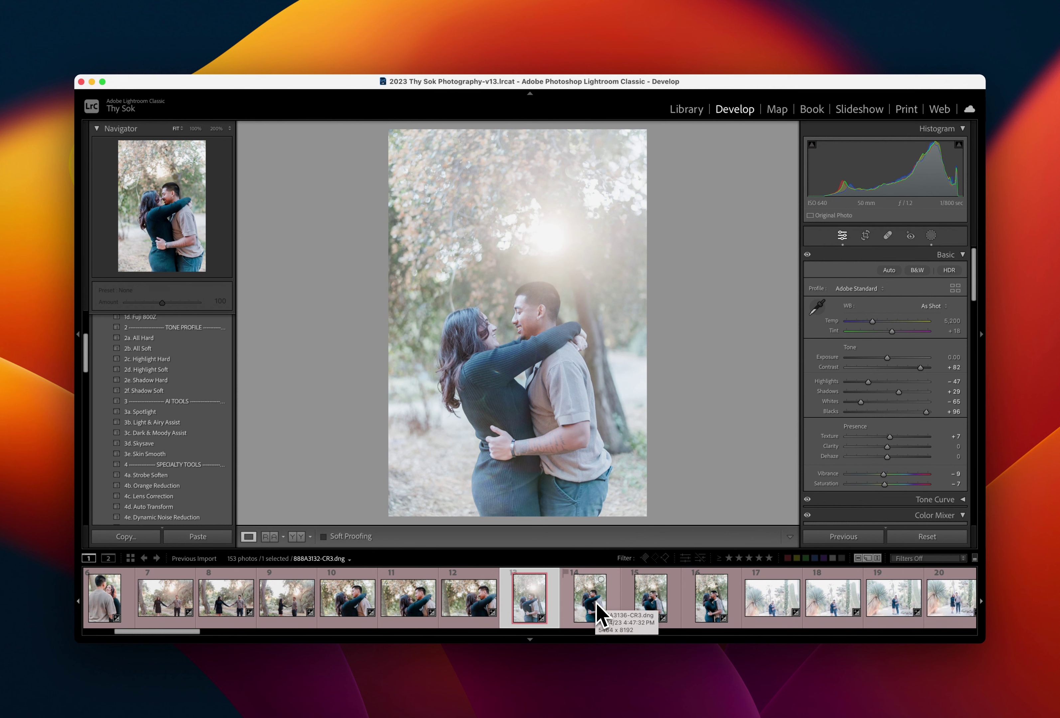
key("minus")
key("minus")
key("minus")
key("minus")
key("minus")
key("minus")
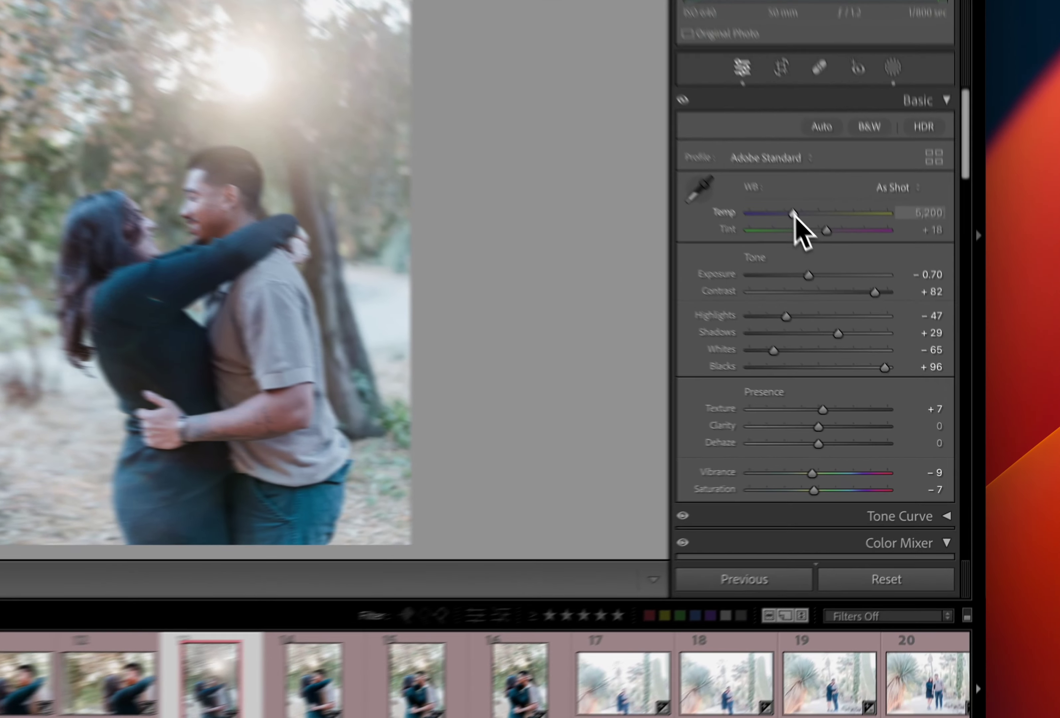
Set photo 13's Temp to 6,462 and Dehaze to +12
left_click_drag(873, 321, 884, 321)
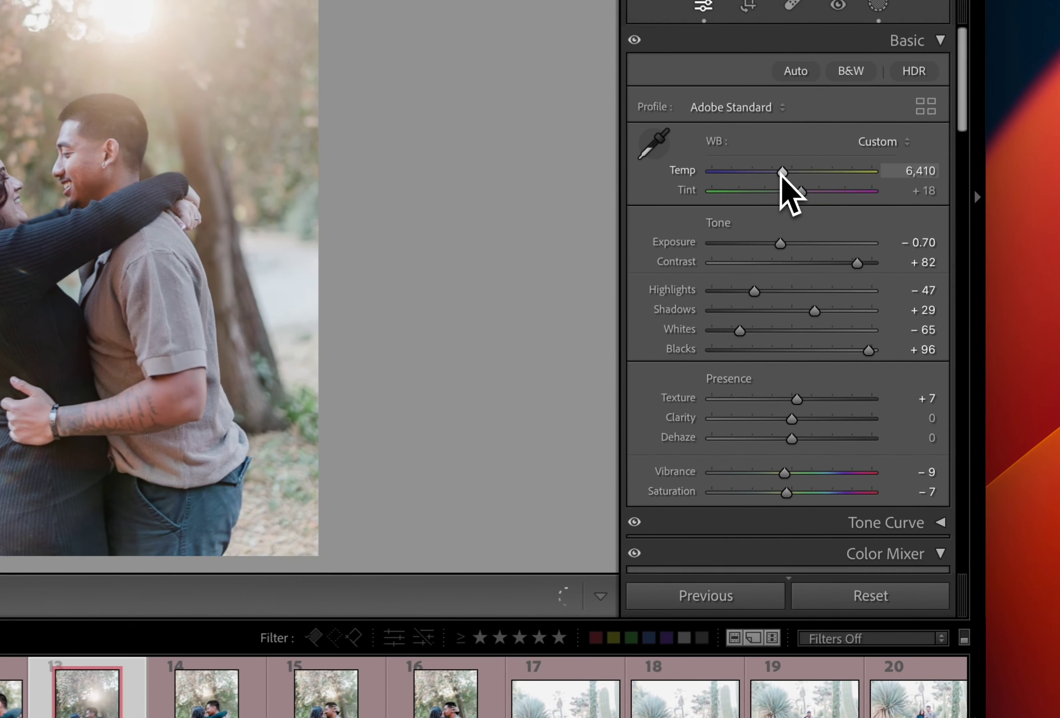
mouse_move(782, 167)
left_mouse_down()
mouse_move(769, 168)
mouse_move(780, 168)
left_mouse_up()
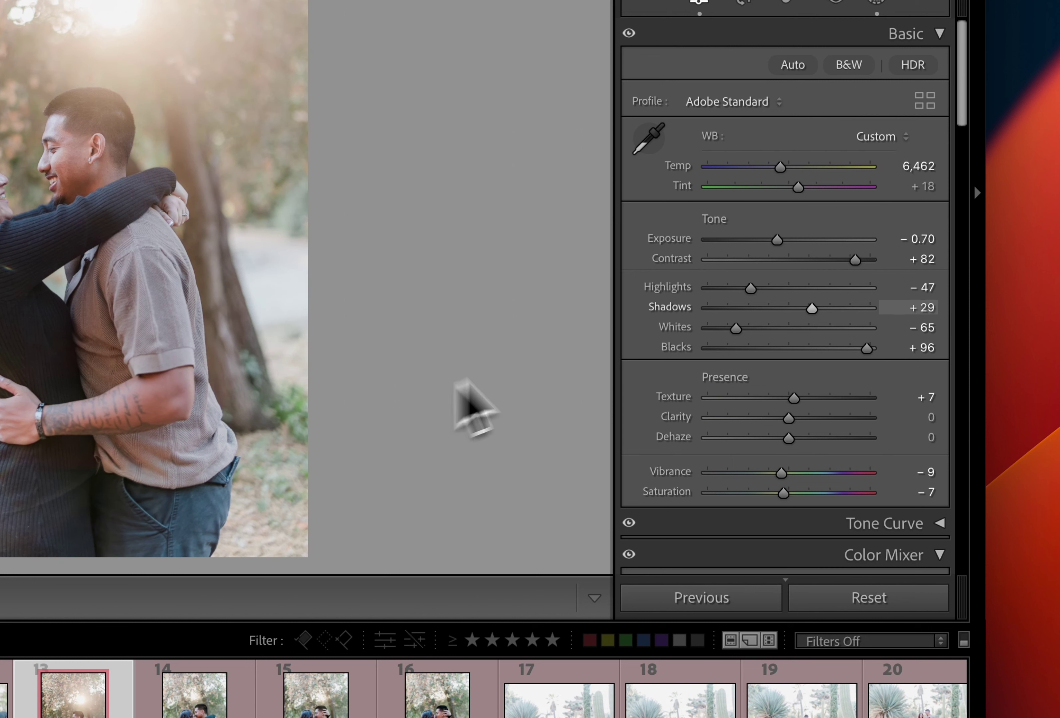
mouse_move(789, 439)
left_mouse_down()
mouse_move(773, 439)
mouse_move(805, 439)
left_mouse_up()
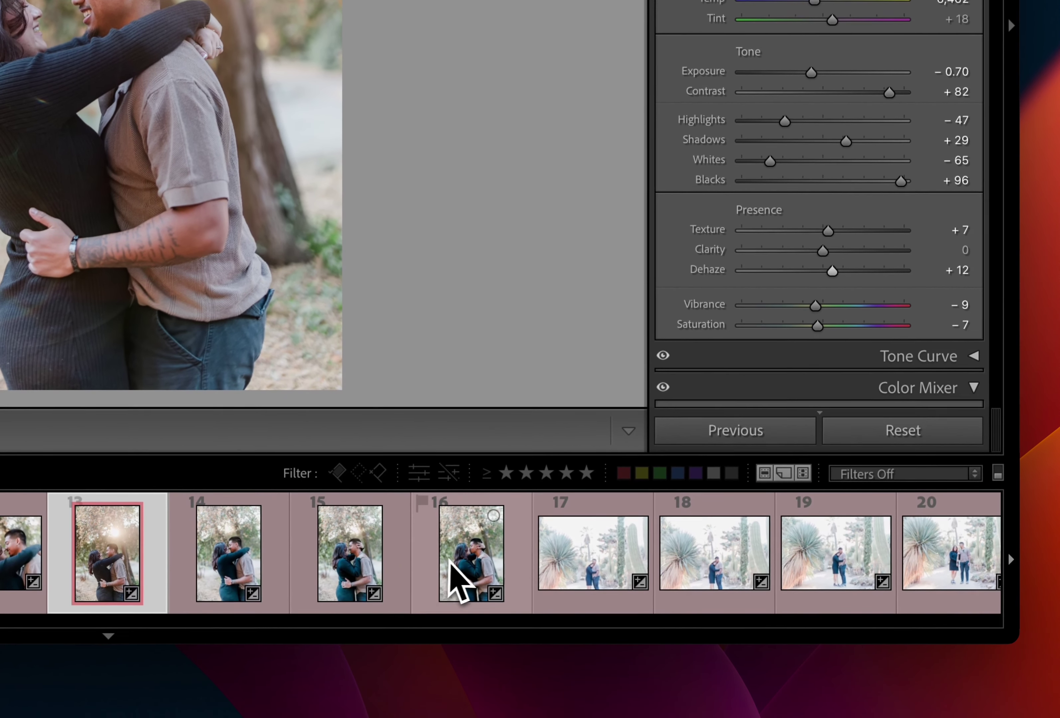
Sync photo 13's settings across photos 14–16 and open photo 14
left_click(449, 559, "shift")
left_click(741, 433)
key("Return")
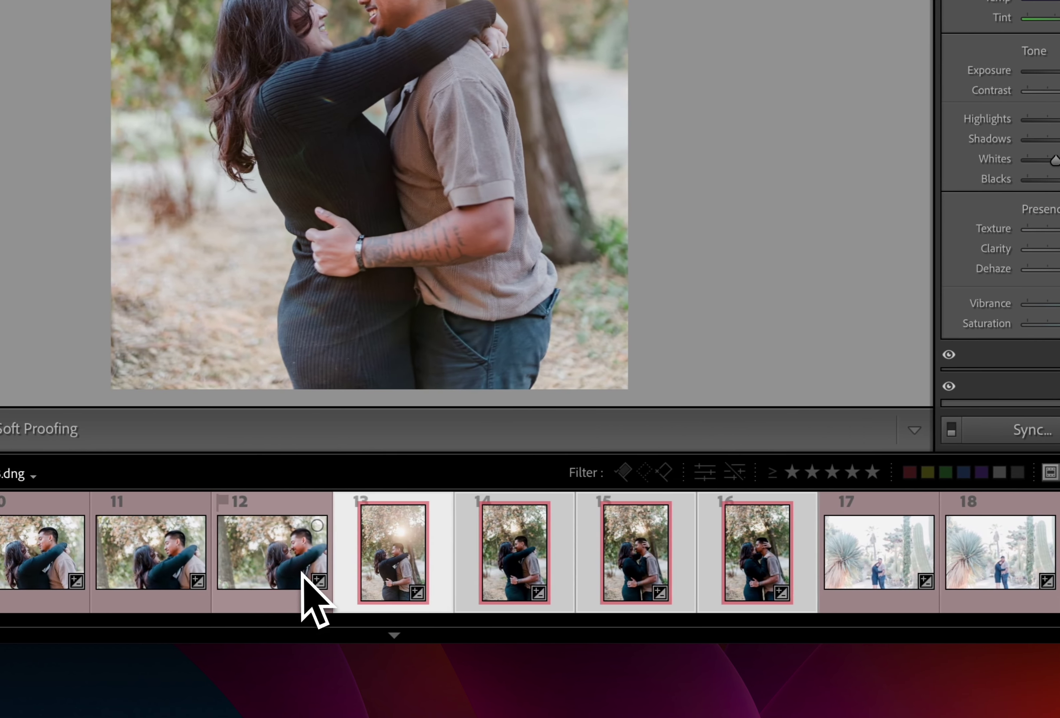
left_click(502, 577)
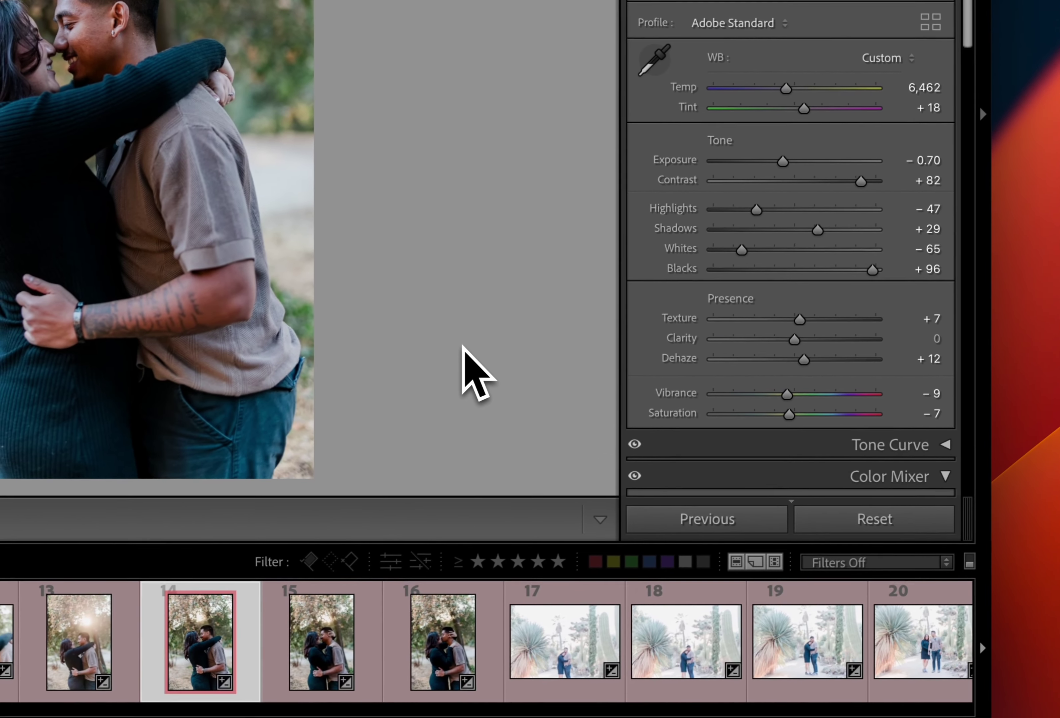
Reset photo 14's exposure and dehaze to 0 and warm its Temp to 6,824
key("equal")
key("equal")
key("equal")
key("equal")
key("equal")
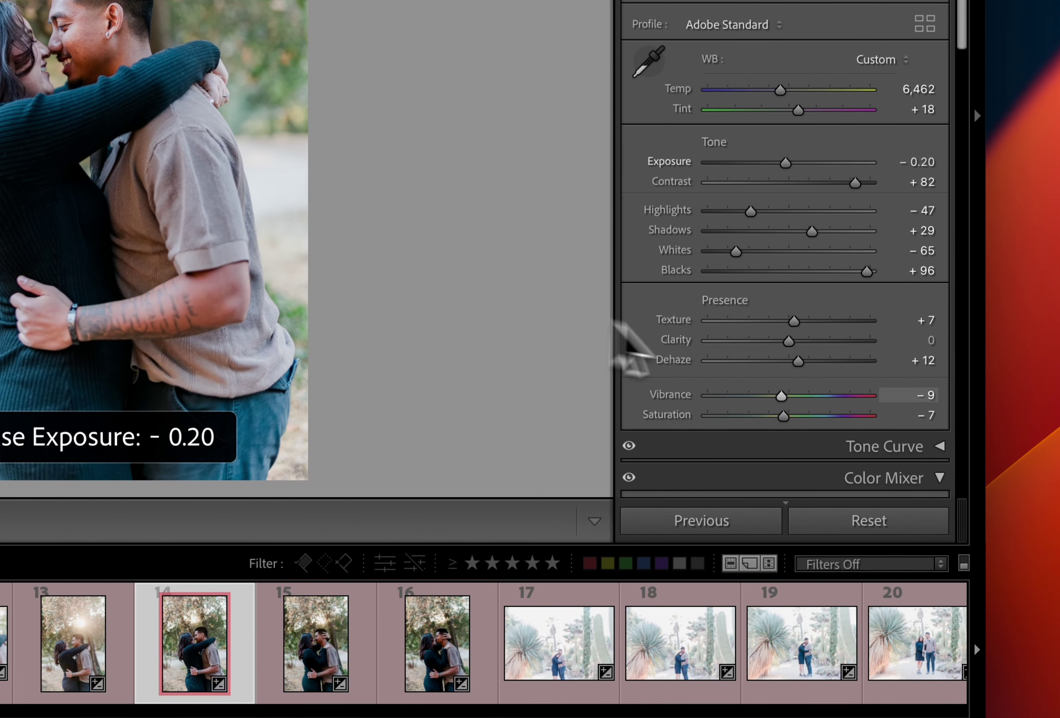
double_click(799, 368)
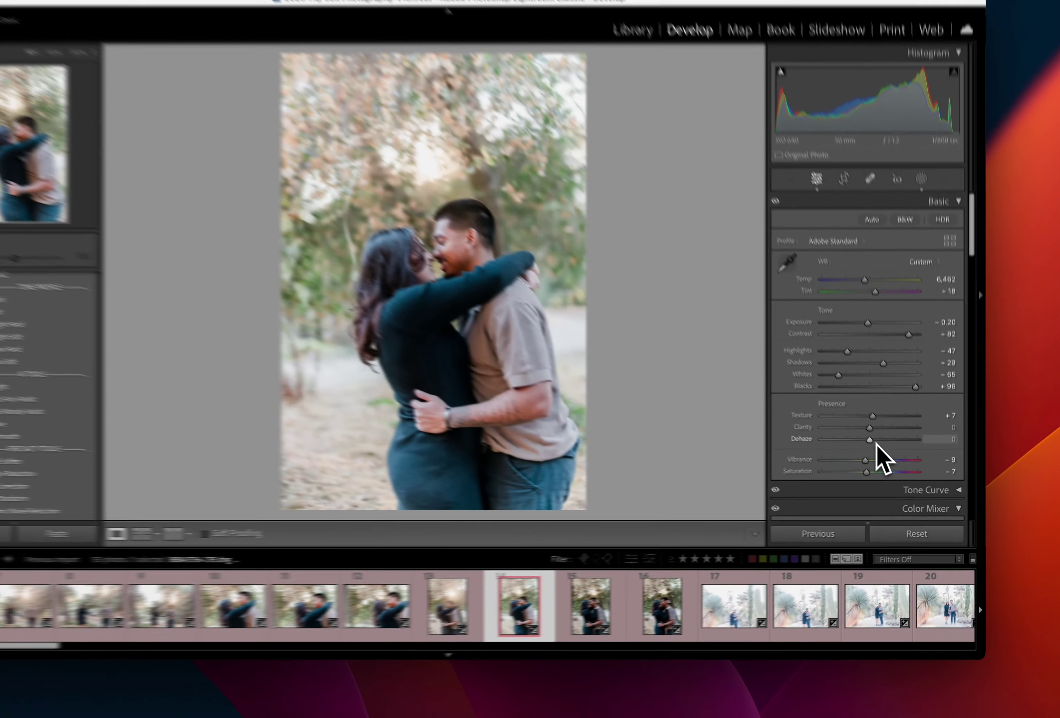
key("equal")
key("equal")
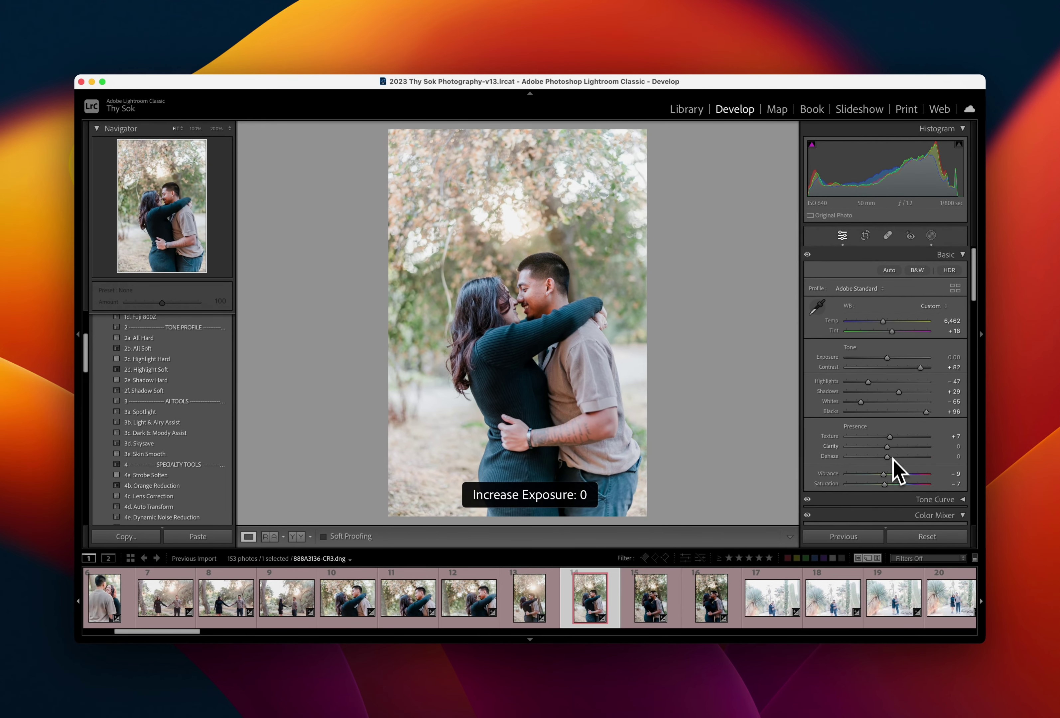
left_click_drag(883, 321, 886, 322)
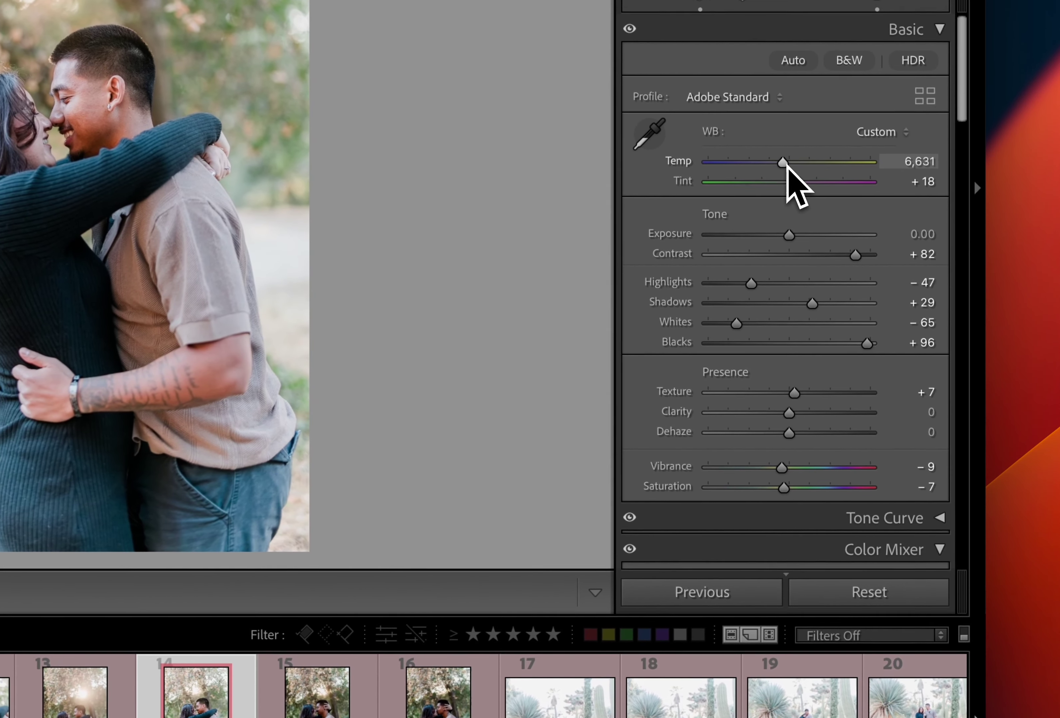
left_click_drag(786, 165, 788, 164)
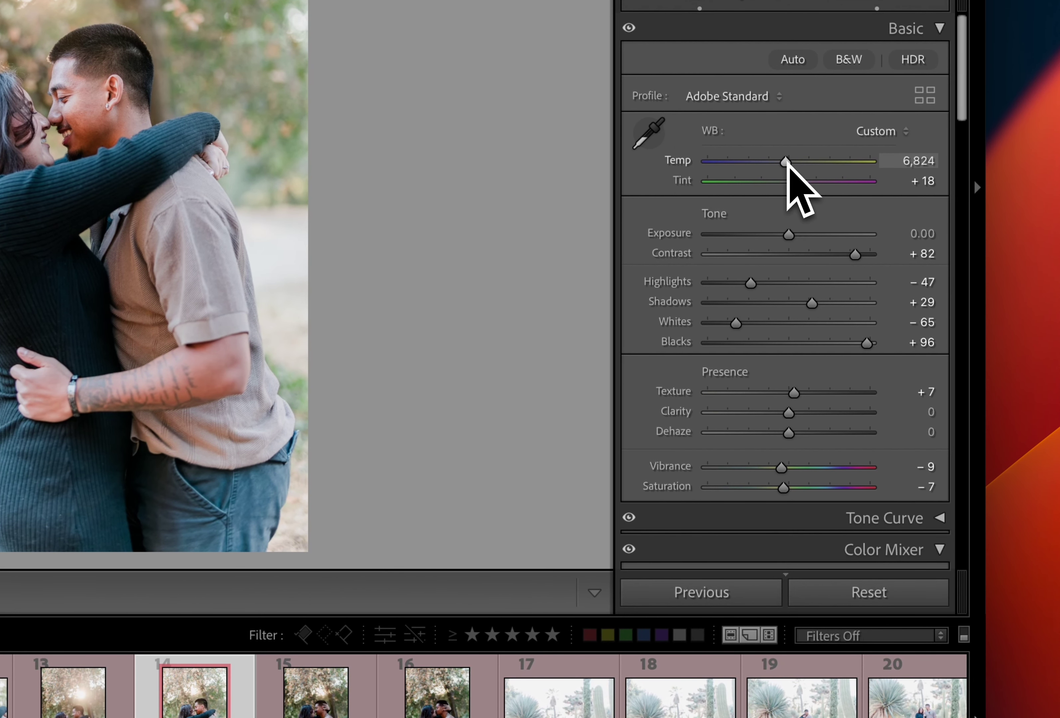
Sync photo 14's edits to photos 15 and 16, then view photo 16 alone
key("shift+Right")
key("shift+Right")
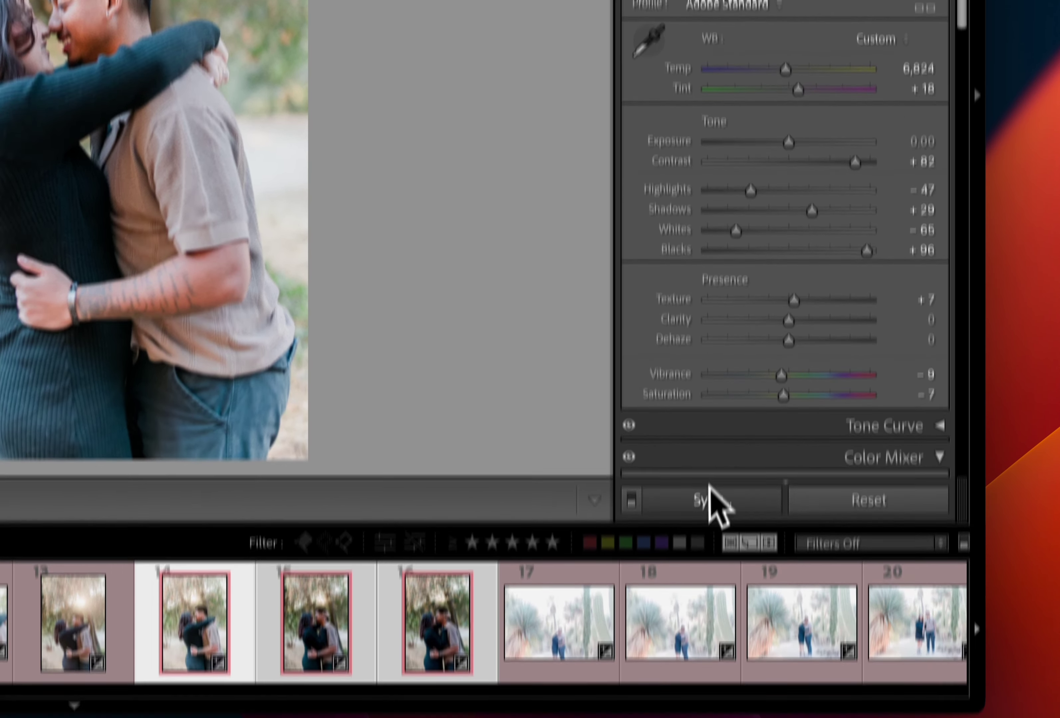
left_click(709, 486)
key("Return")
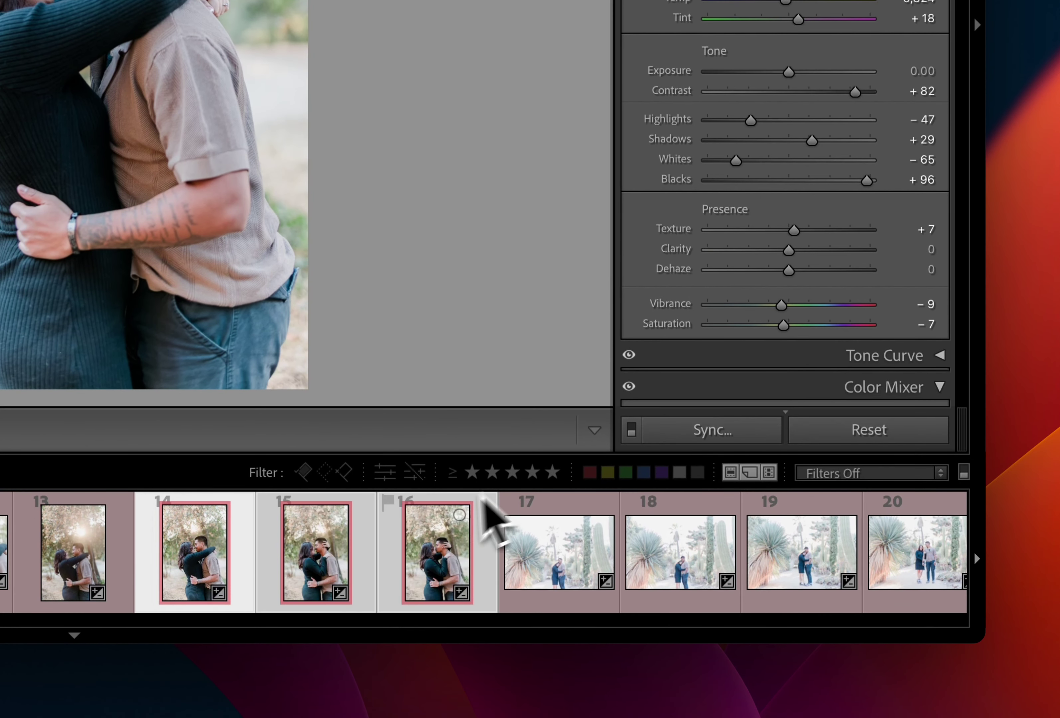
left_click(532, 568)
left_click(360, 573)
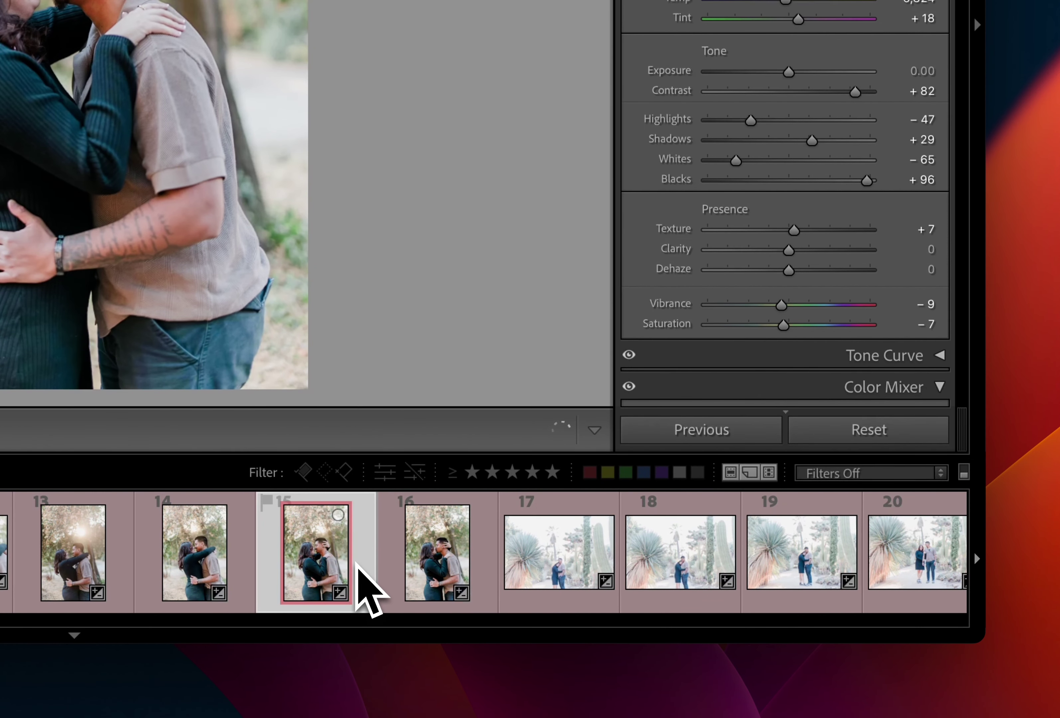
key("Right")
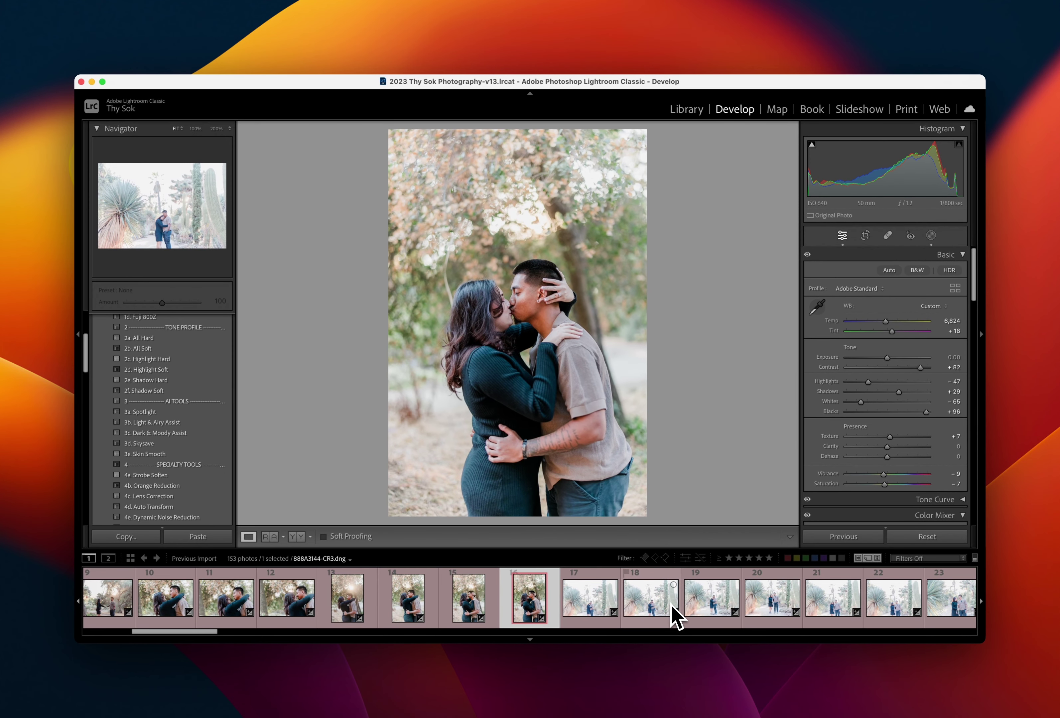
Give photo 17 -1.10 exposure and a Temp of about 6,465
key("Right")
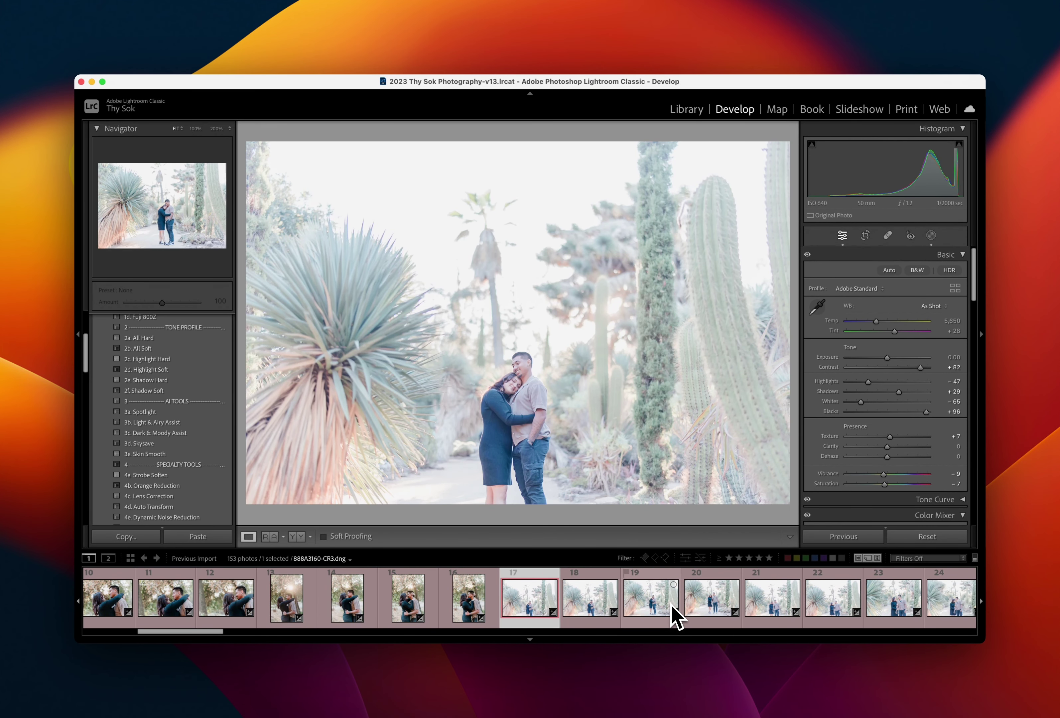
key("minus")
key("minus")
key("minus")
key("minus")
key("minus")
key("minus")
key("minus")
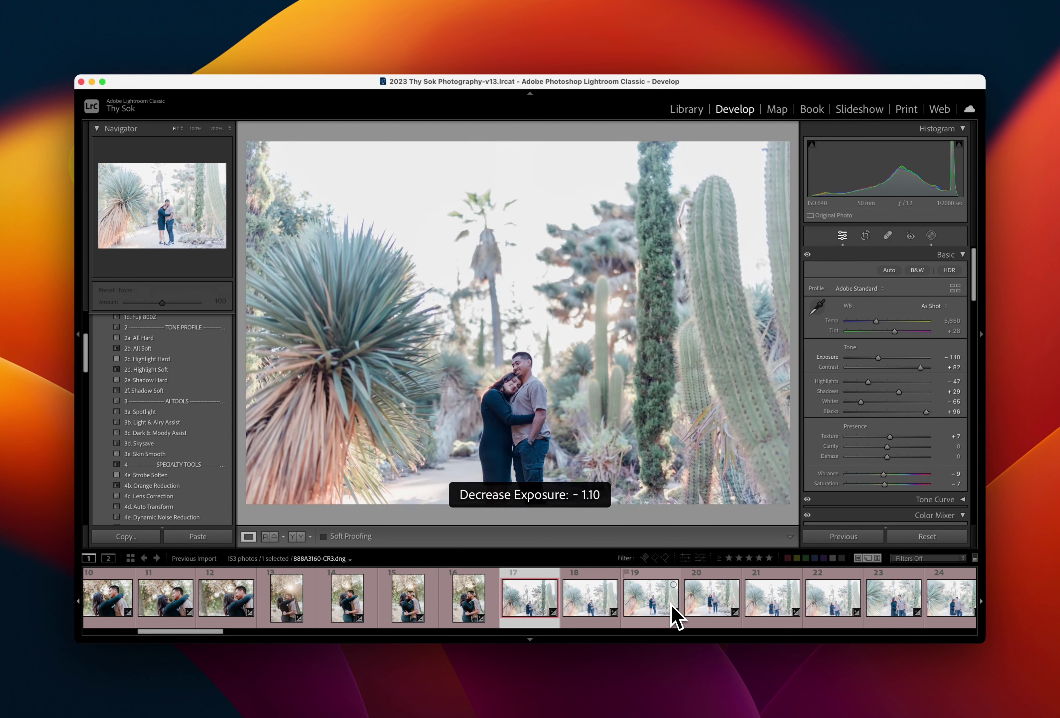
key("minus")
key("equal")
key("equal")
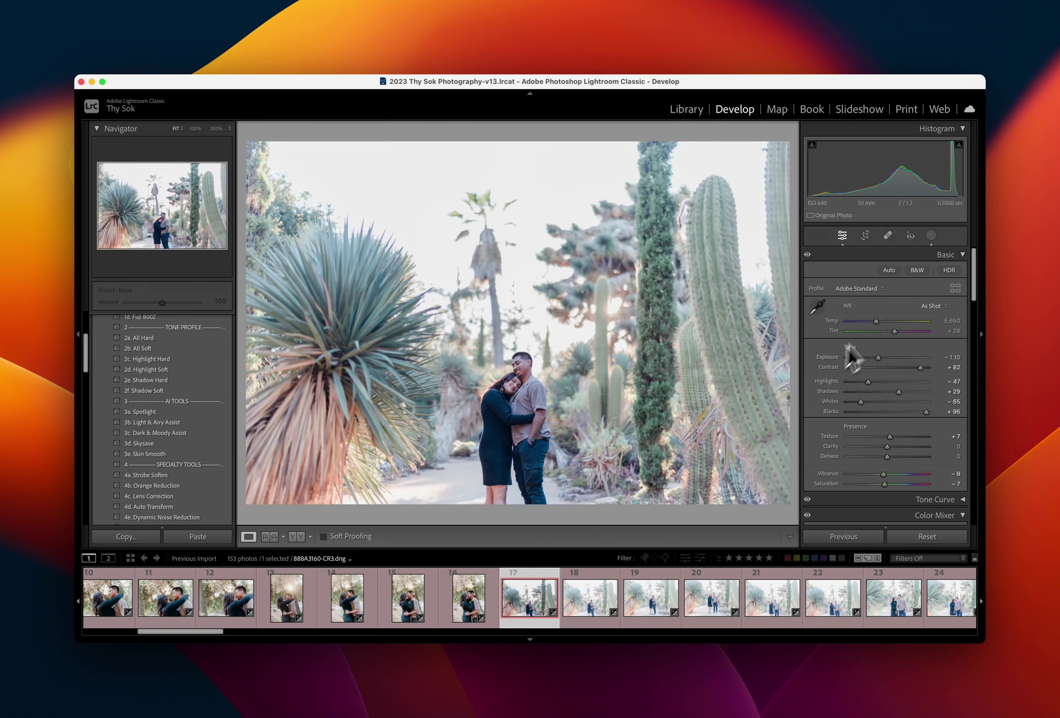
left_click_drag(875, 321, 881, 322)
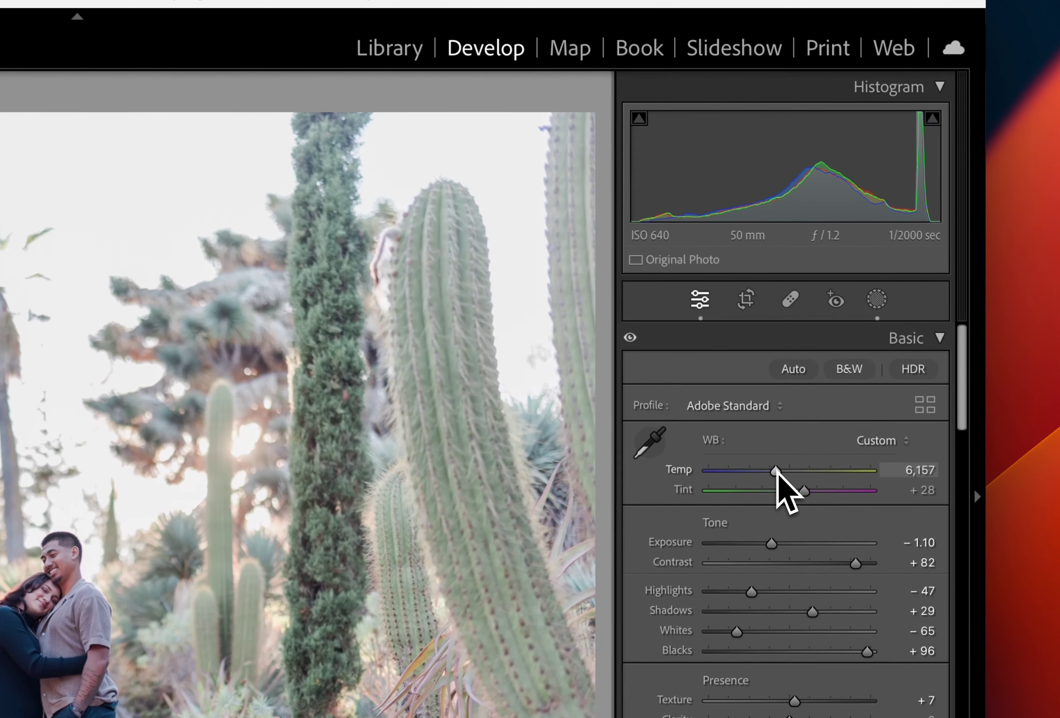
left_click_drag(778, 472, 781, 473)
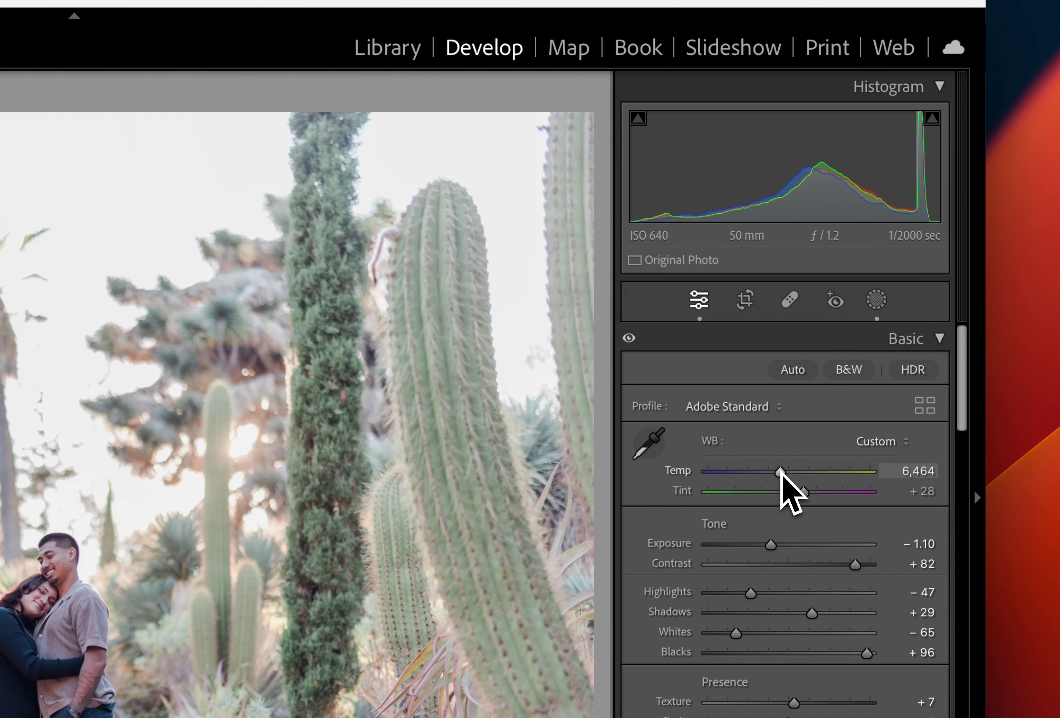
Raise the Light & Airy (Subject) mask's exposure to 0.19
left_click(876, 299)
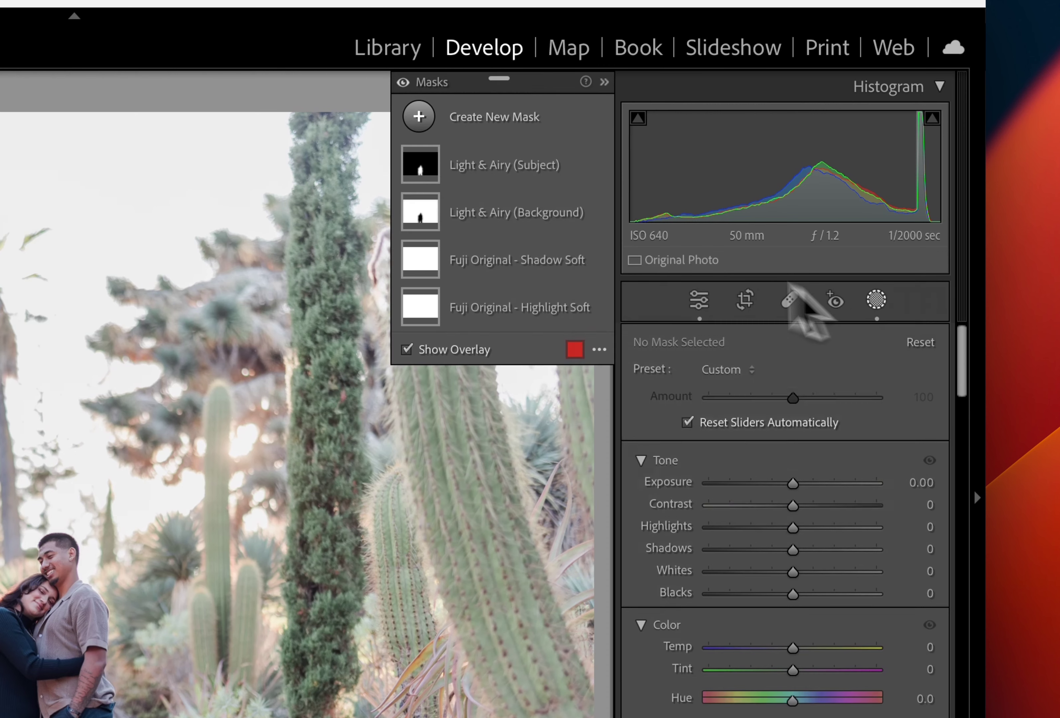
left_click(576, 212)
left_click(515, 177)
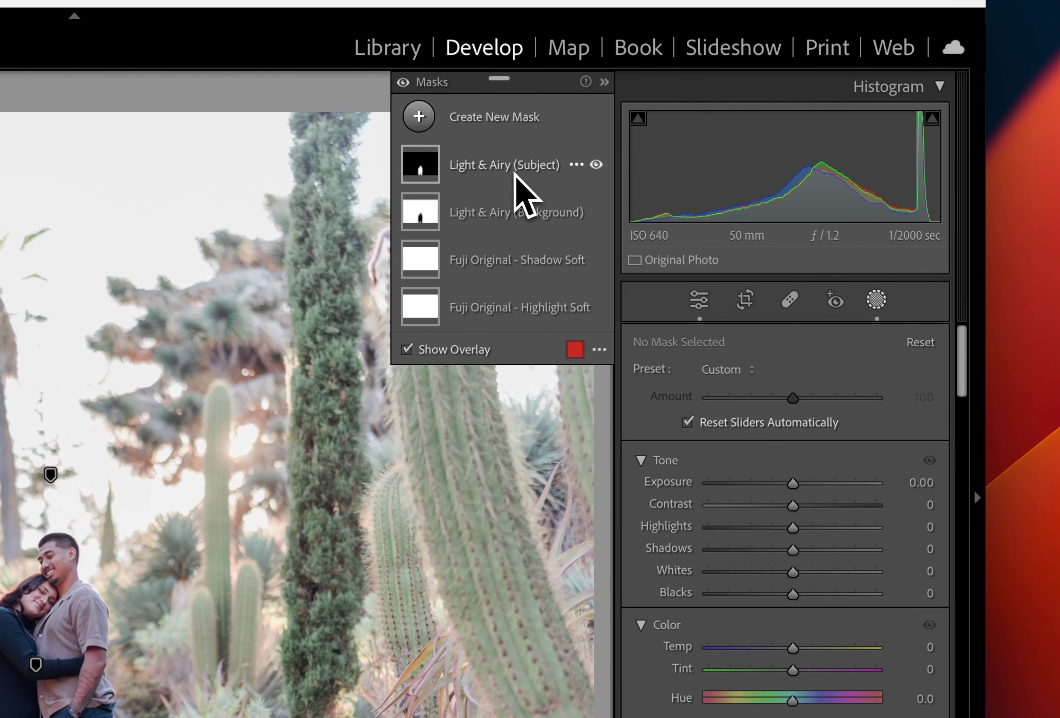
left_click(508, 179)
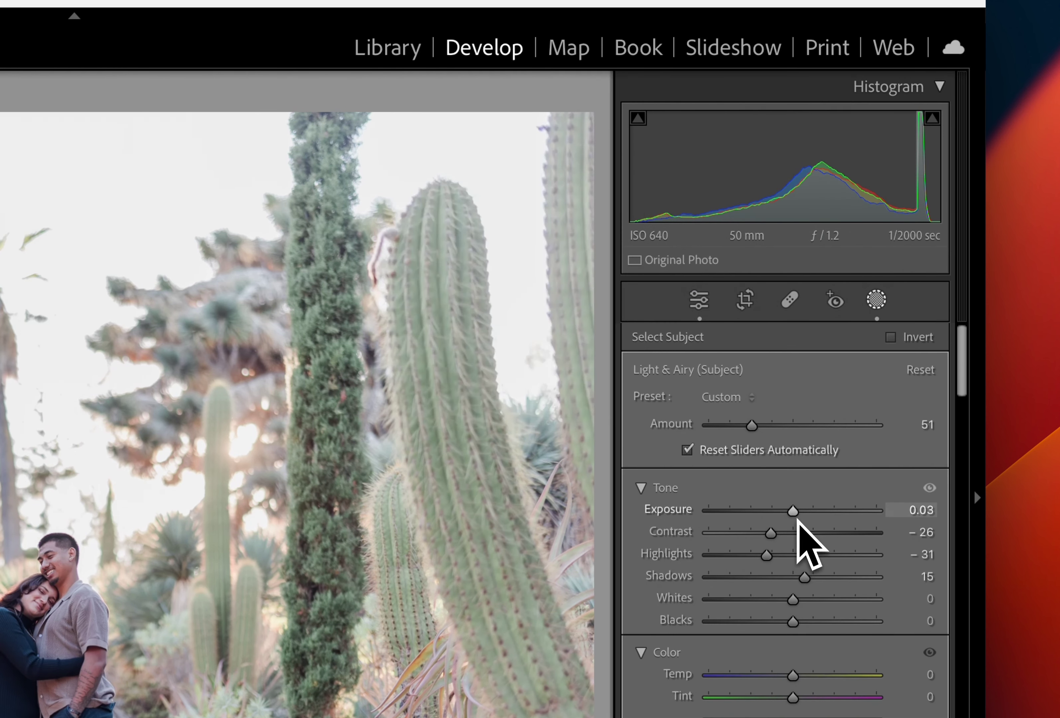
left_click_drag(799, 515, 799, 520)
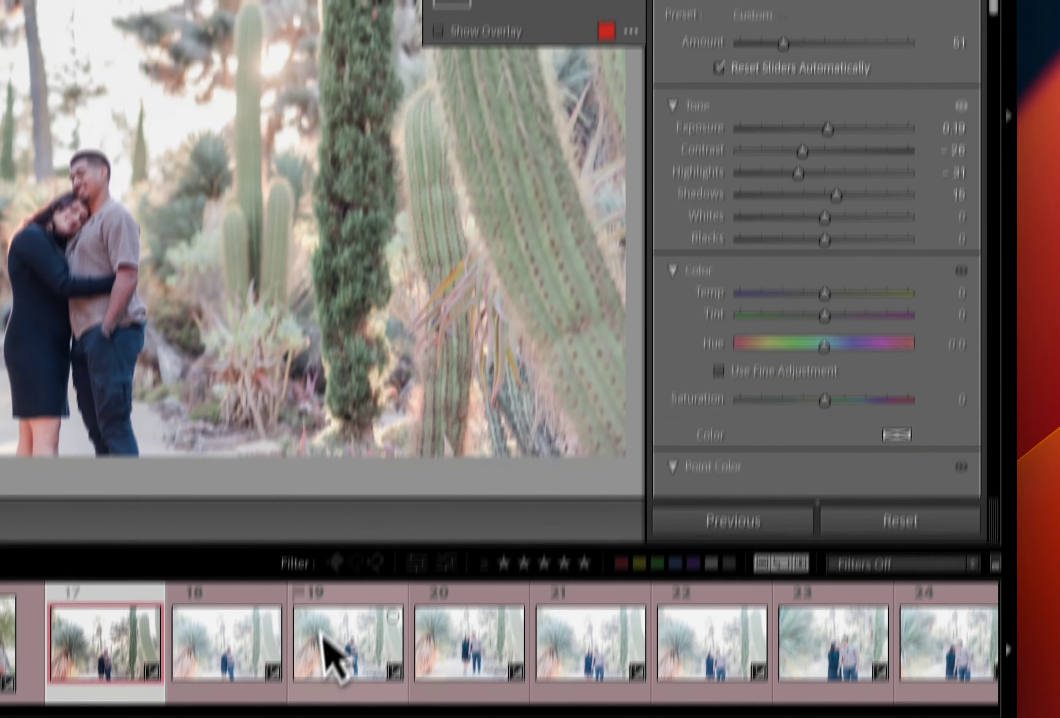
Sync photo 17's exposure, Temp and mask edits across photos 17–24, returning to the Basic panel
scroll(412, 580, "down", 3)
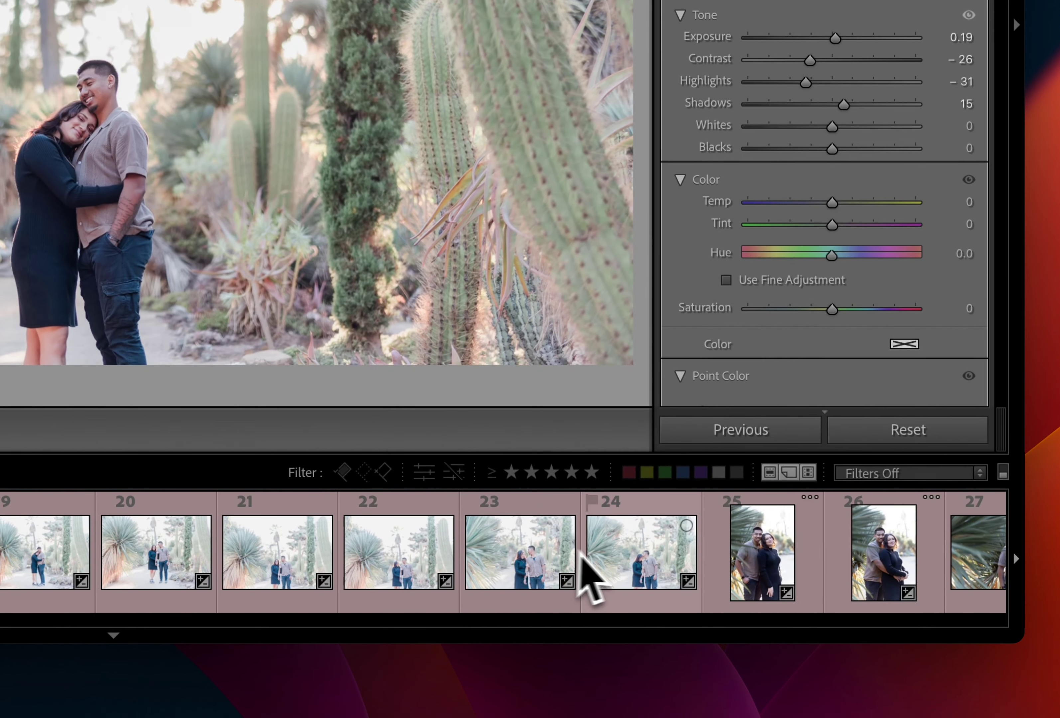
left_click(636, 580, "shift")
left_click(739, 440)
key("Return")
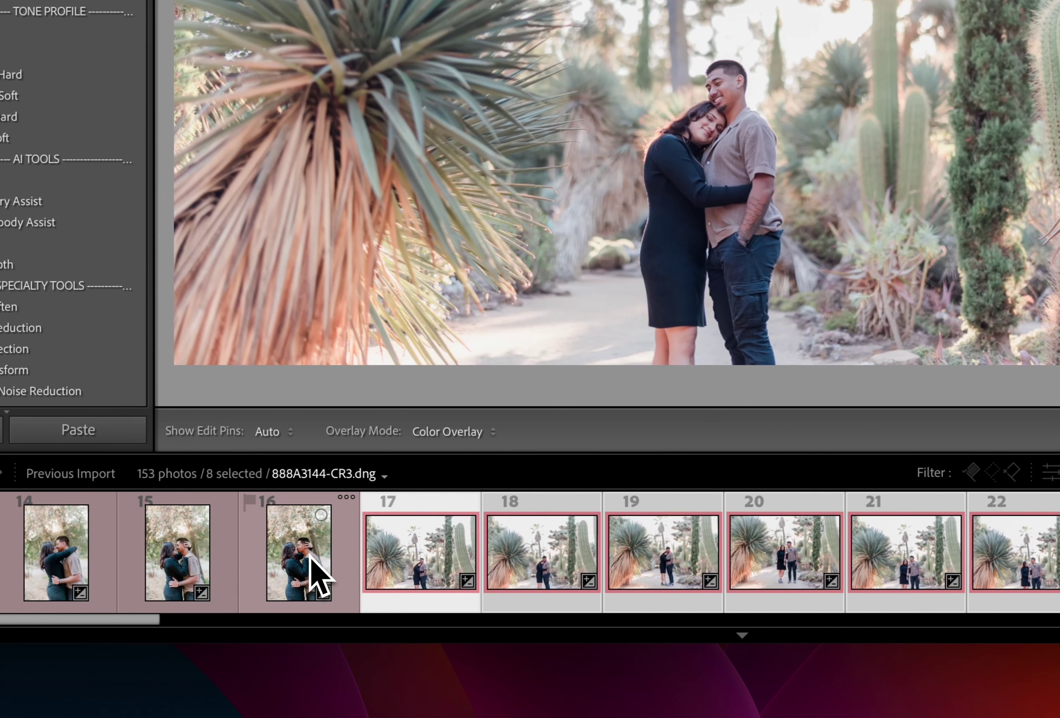
left_click(309, 556)
left_click(449, 562)
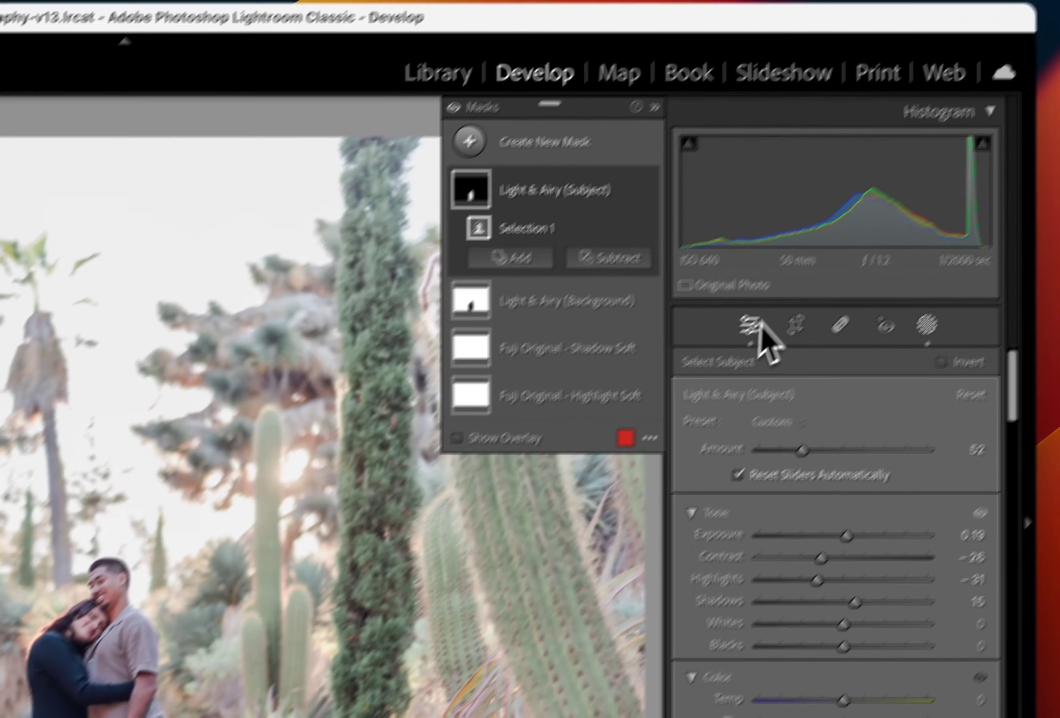
left_click(706, 366)
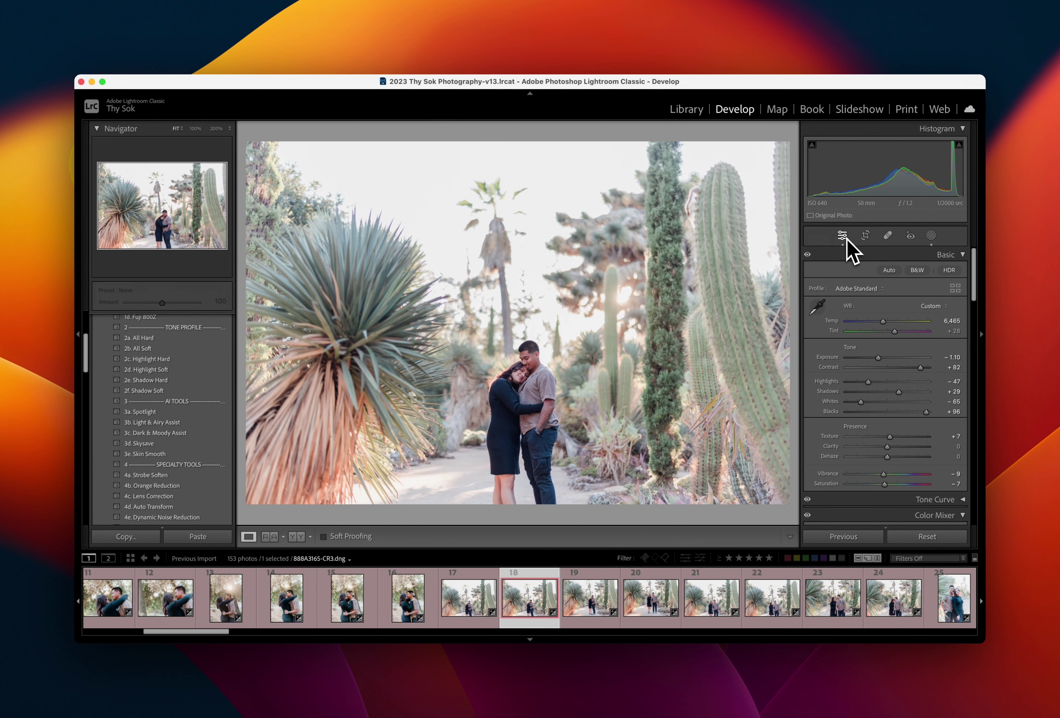
Review synced photos 19–22, briefly comparing a brighter exposure before restoring -1.10
key("Right")
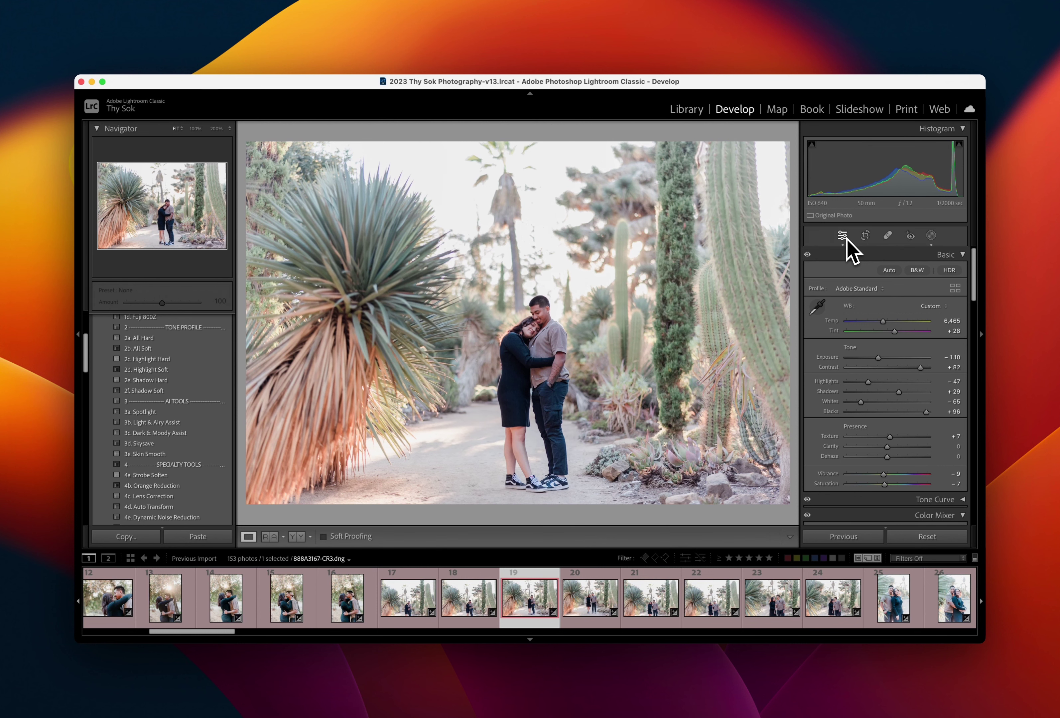
key("Right")
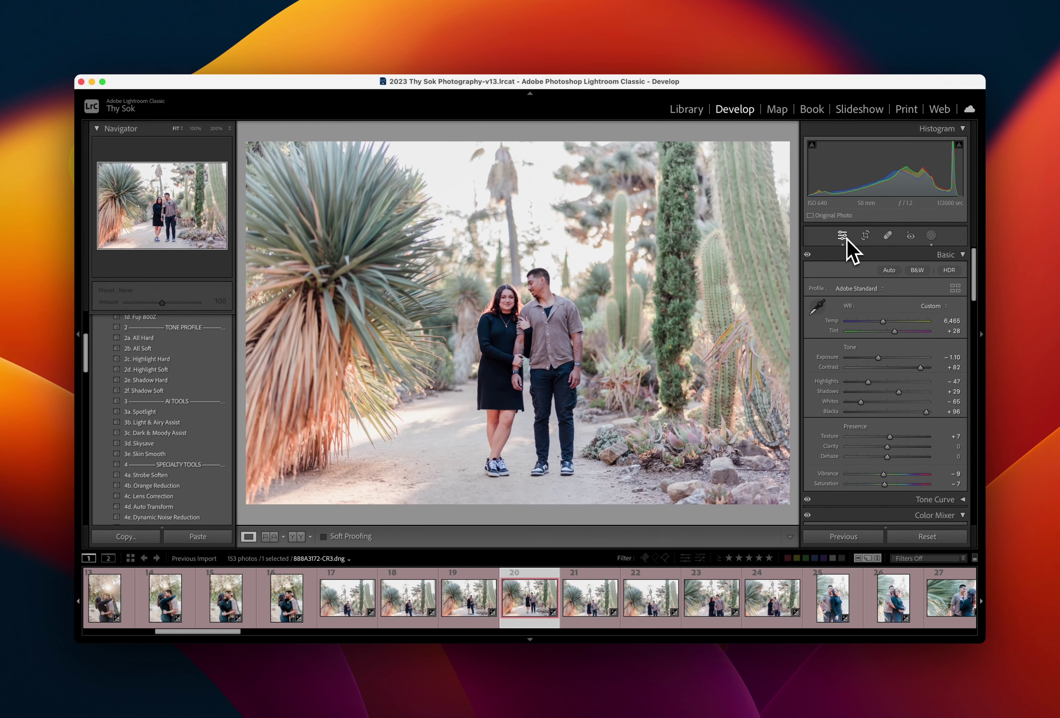
key("equal")
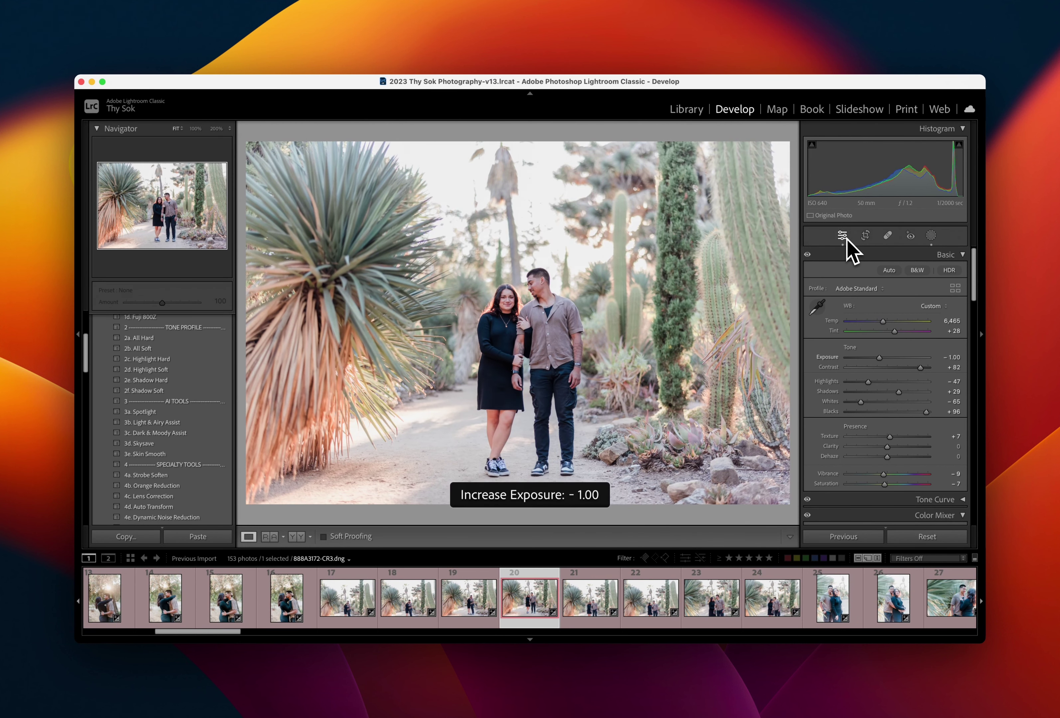
key("minus")
key("Right")
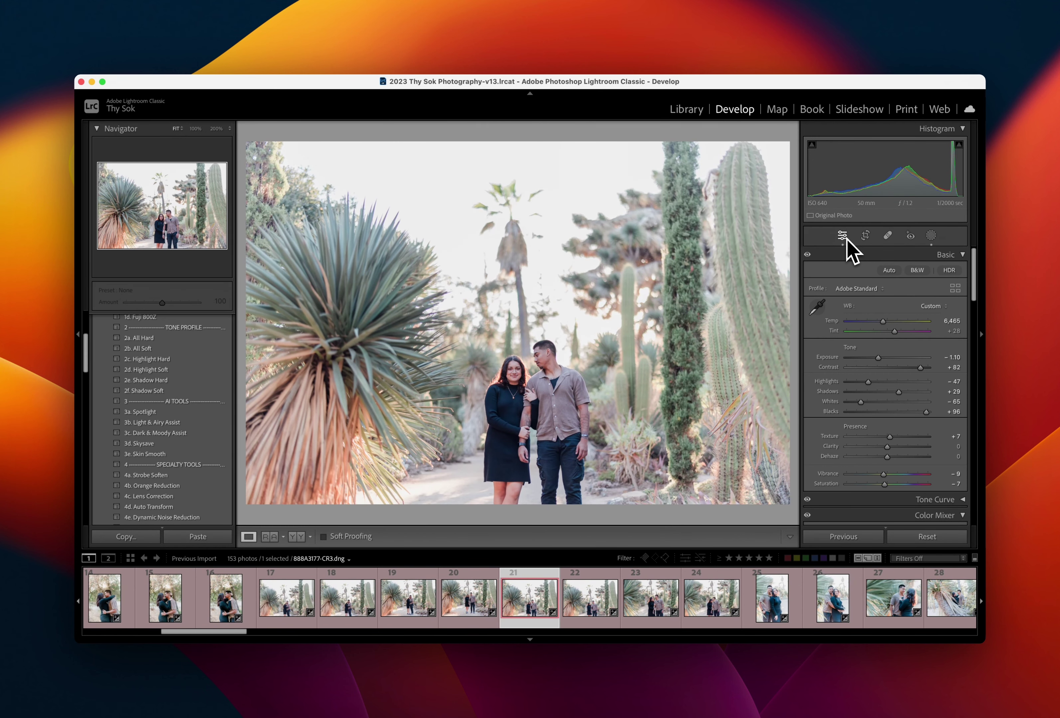
key("Right")
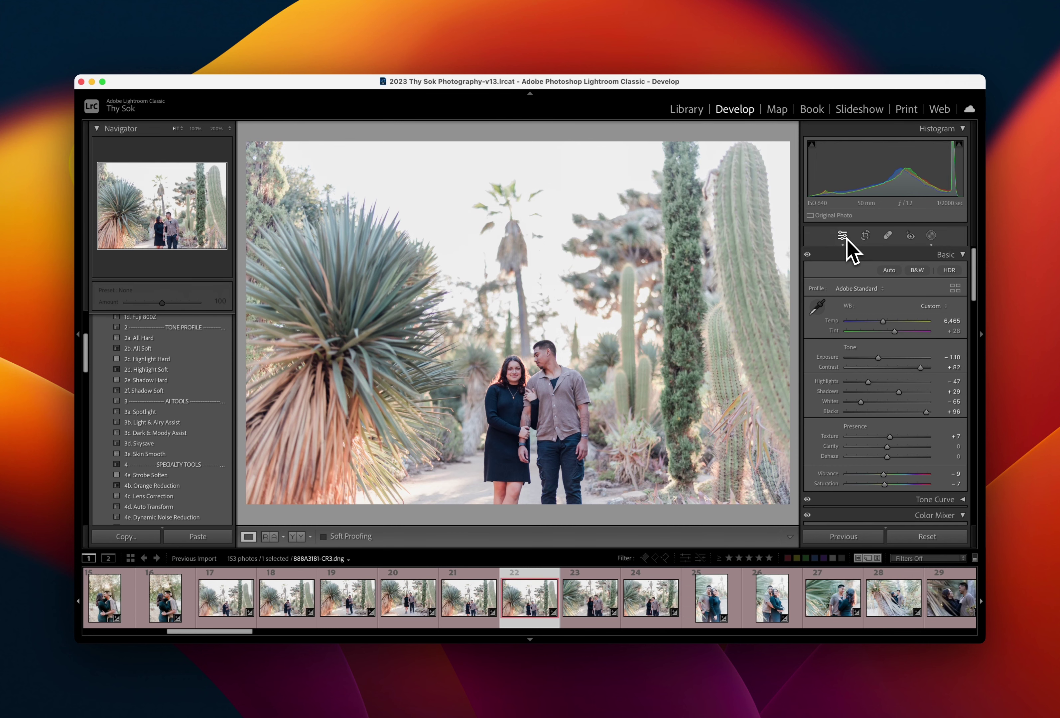
Crop photo 23 tighter around the couple, straighten it by -1.14°, and advance to photo 25
key("r")
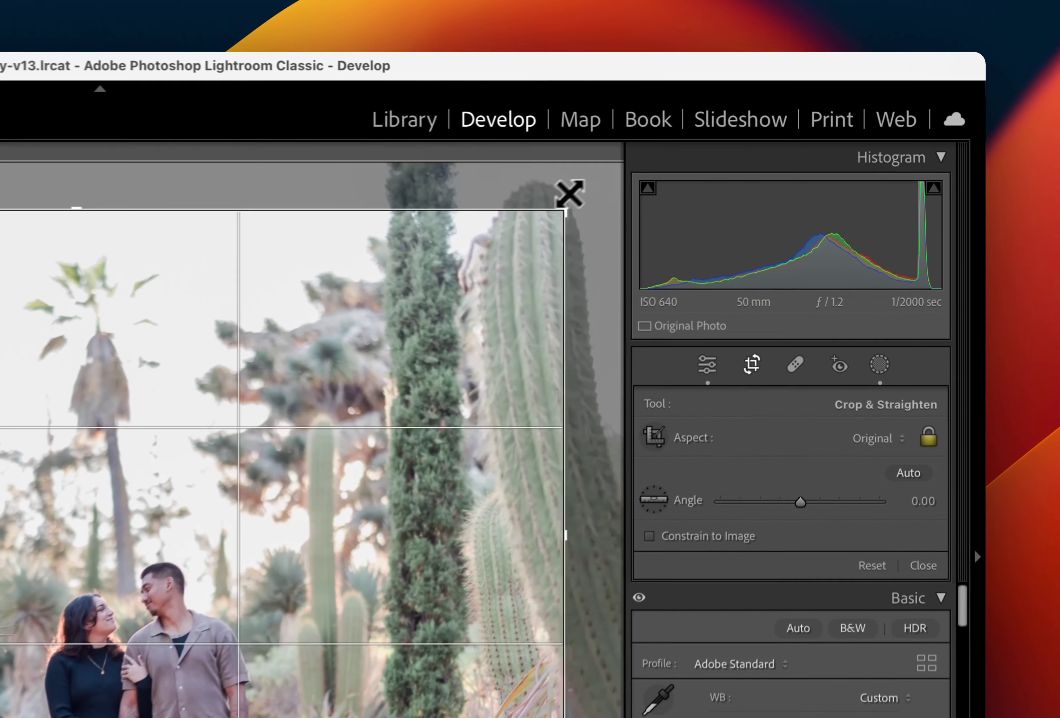
left_click_drag(696, 167, 531, 211)
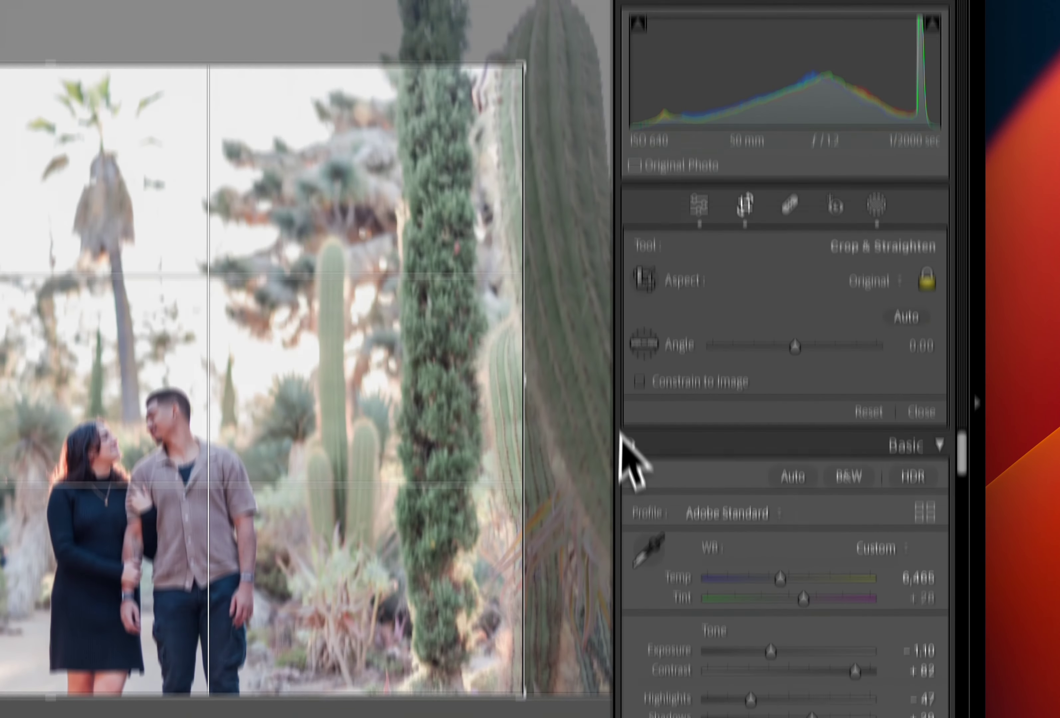
left_click_drag(582, 403, 579, 379)
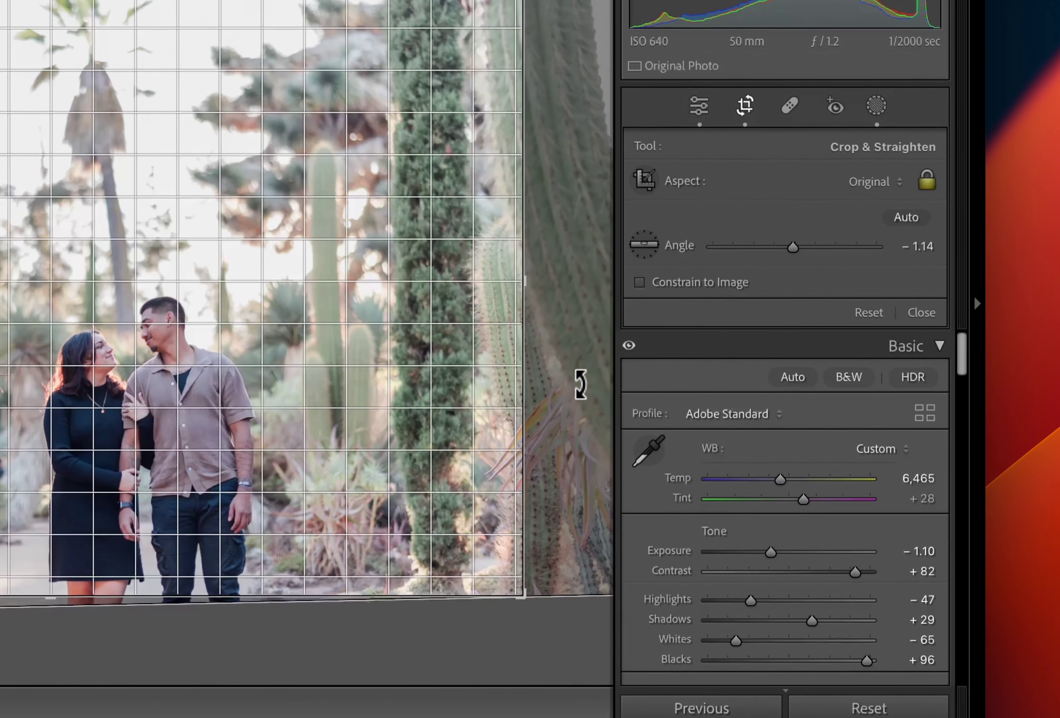
key("Return")
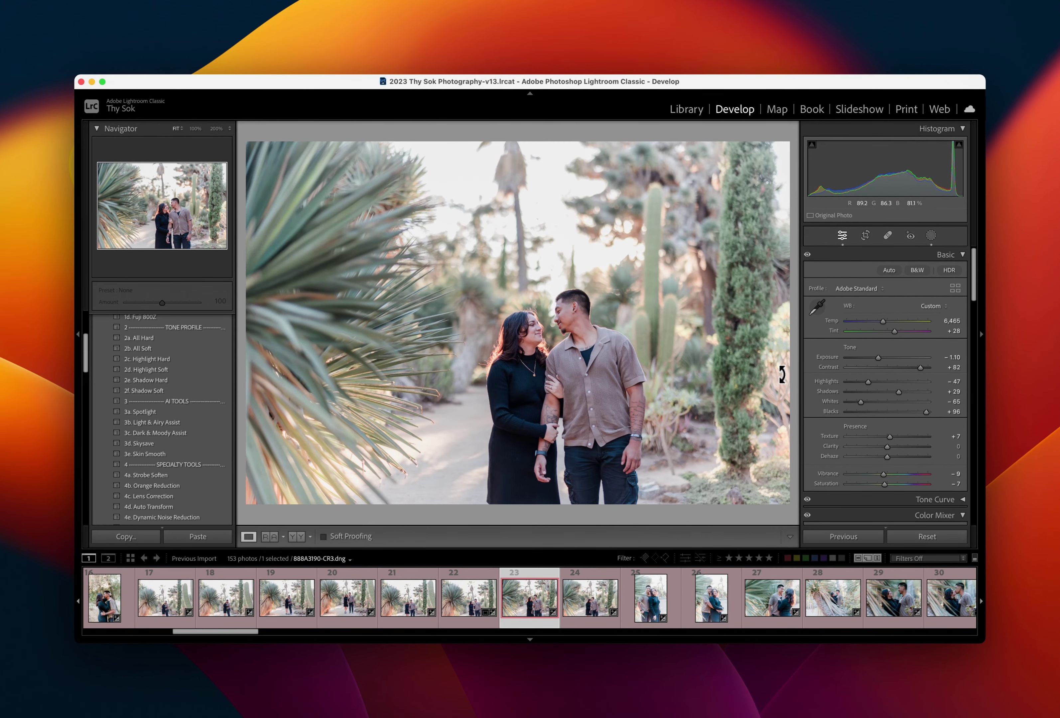
key("Right")
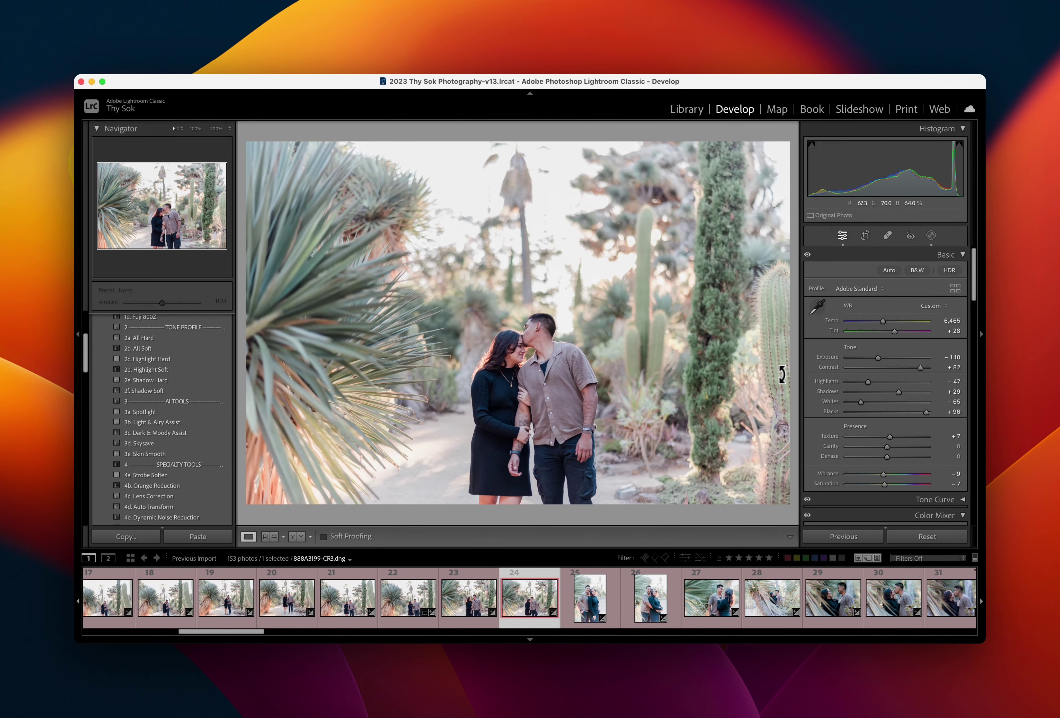
key("Right")
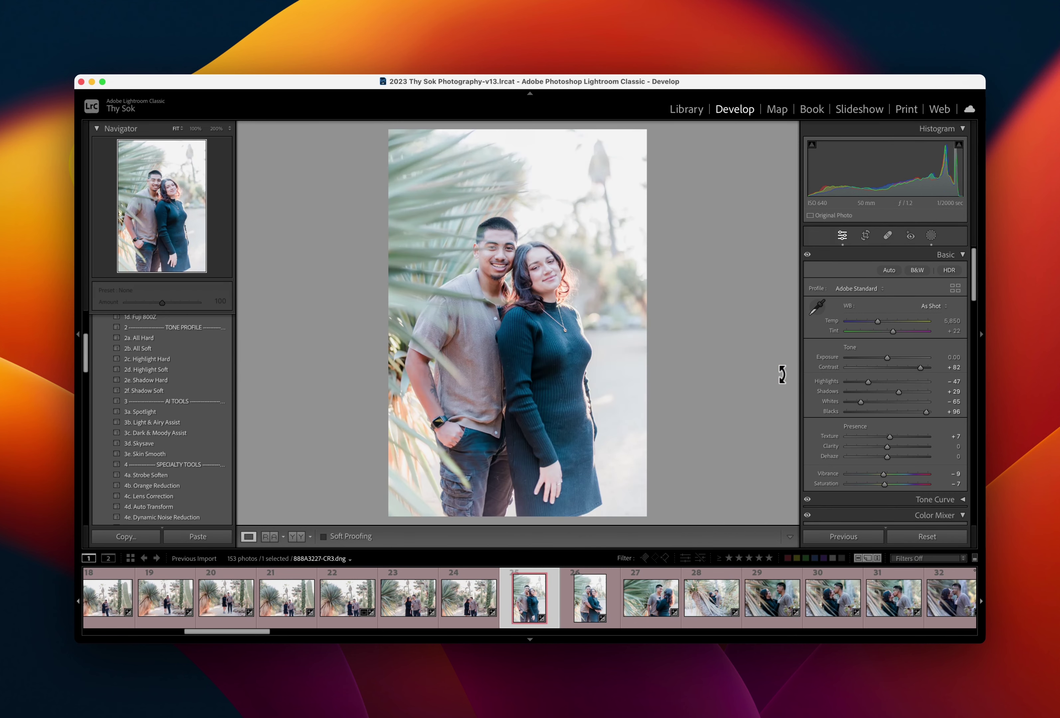
Set photo 25 to -0.30 exposure and 6,848 Temp, then extend the selection through photo 27
key("minus")
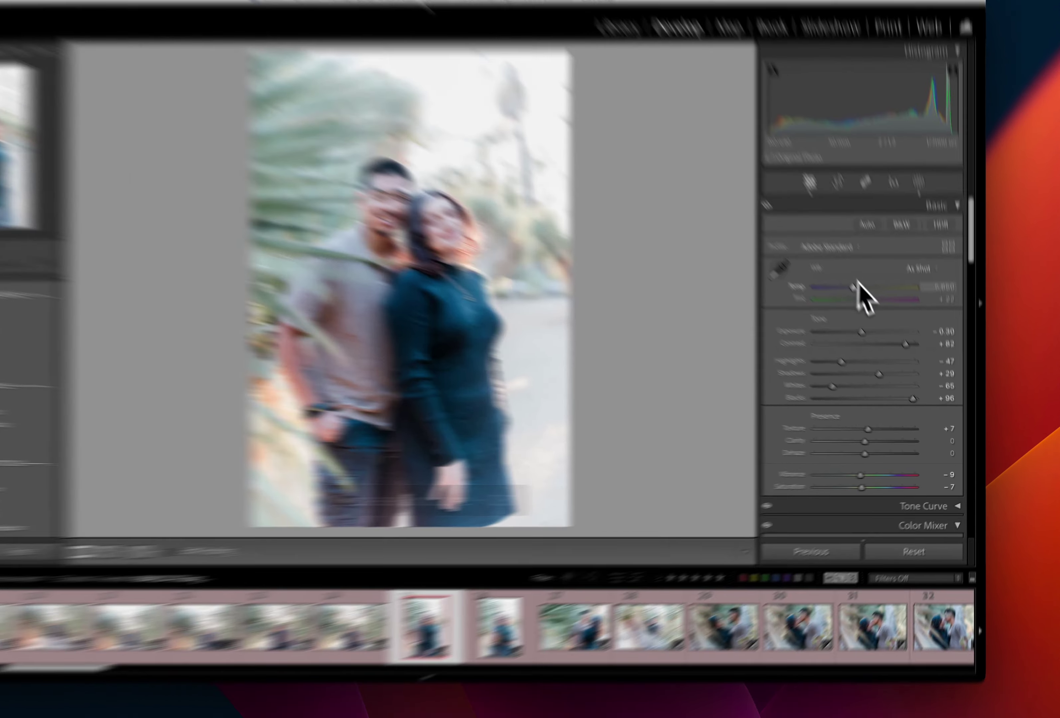
left_click_drag(878, 321, 886, 322)
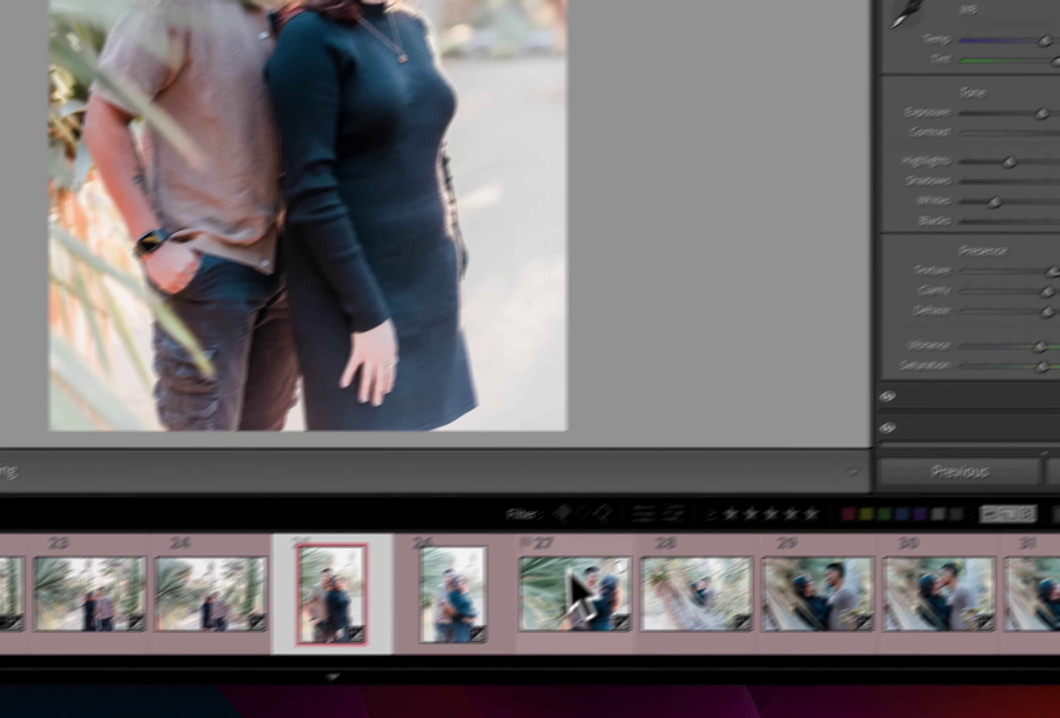
left_click(573, 578, "shift")
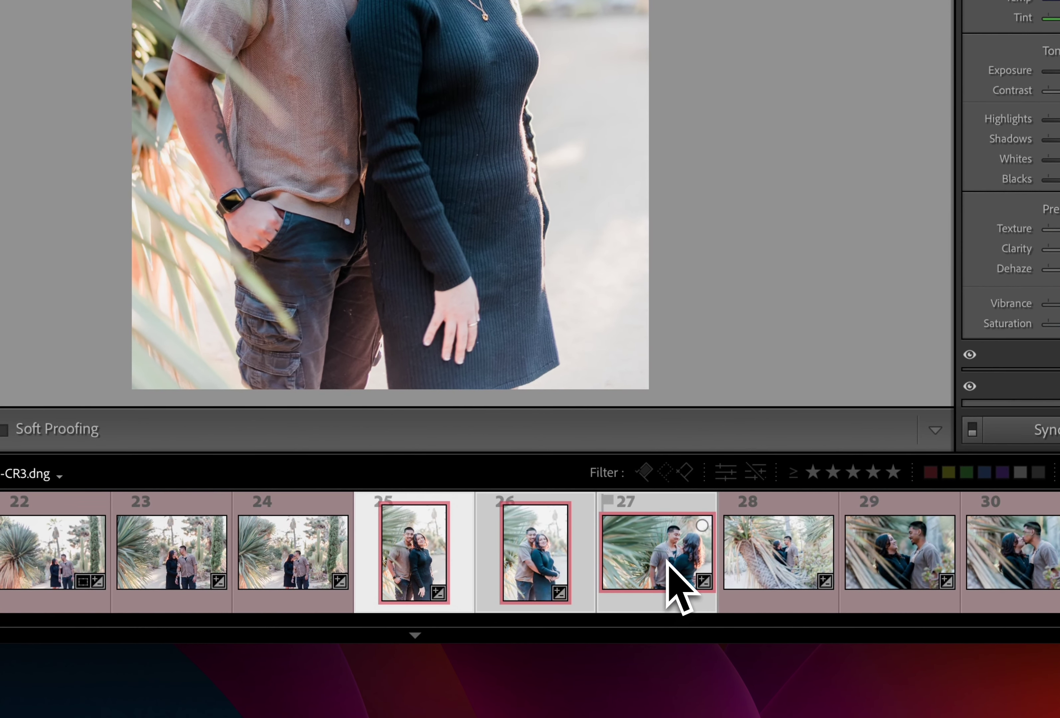
Sync photo 25's exposure and Temp onto photos 26–27, then review photos 24 through 27
key("ctrl+shift+s")
key("Return")
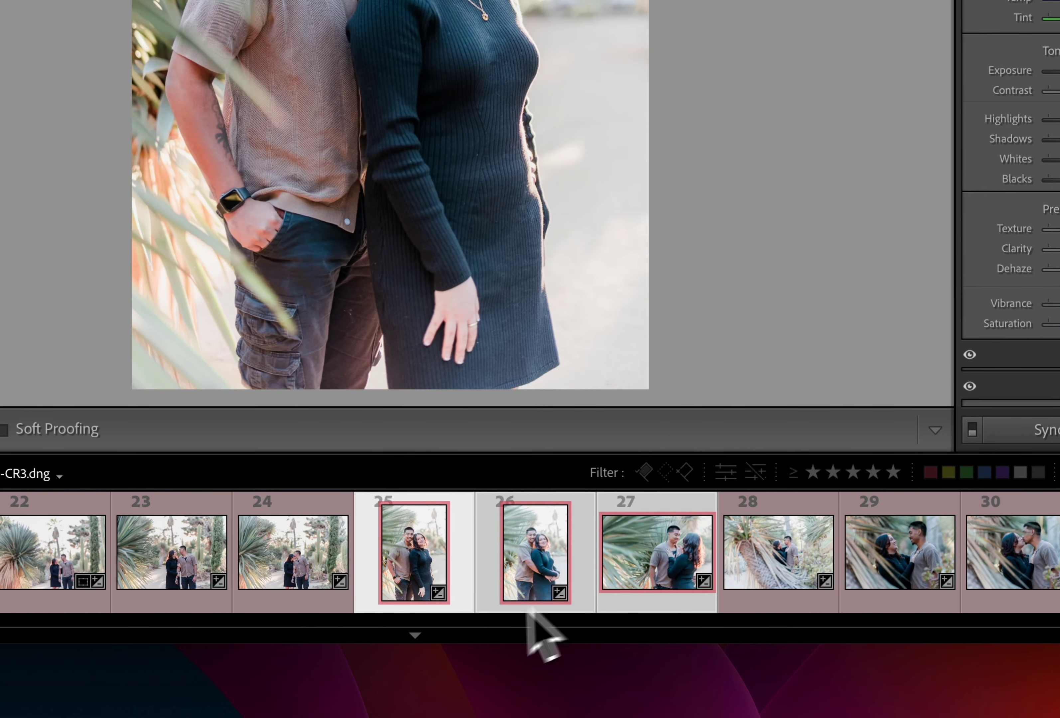
left_click(310, 592)
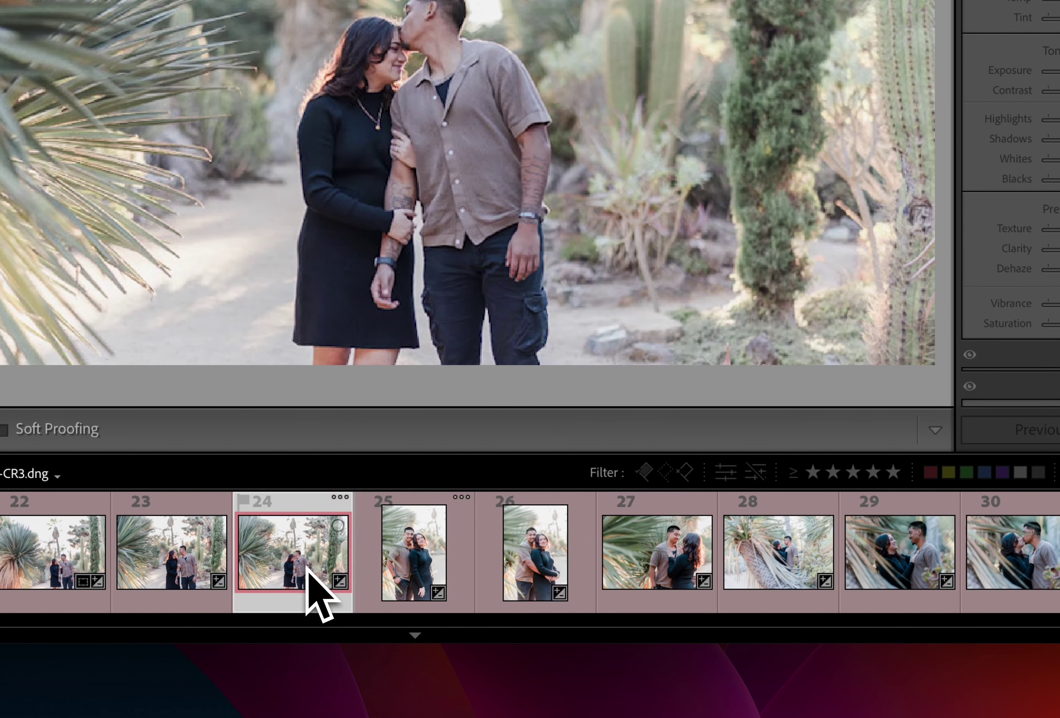
left_click(402, 591)
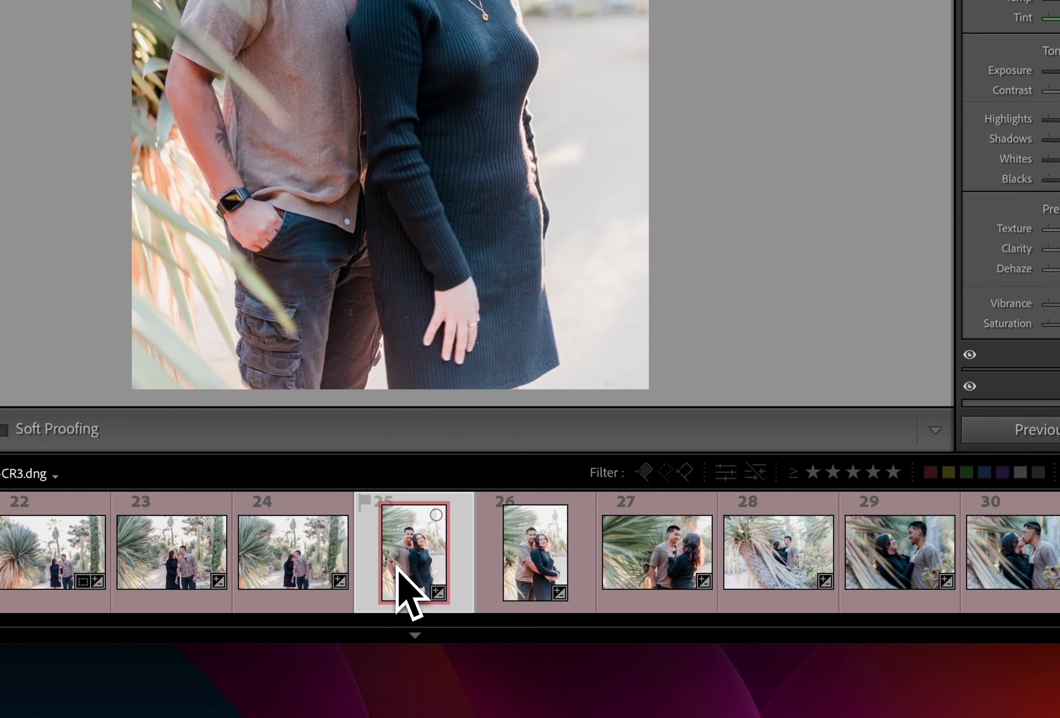
key("Right")
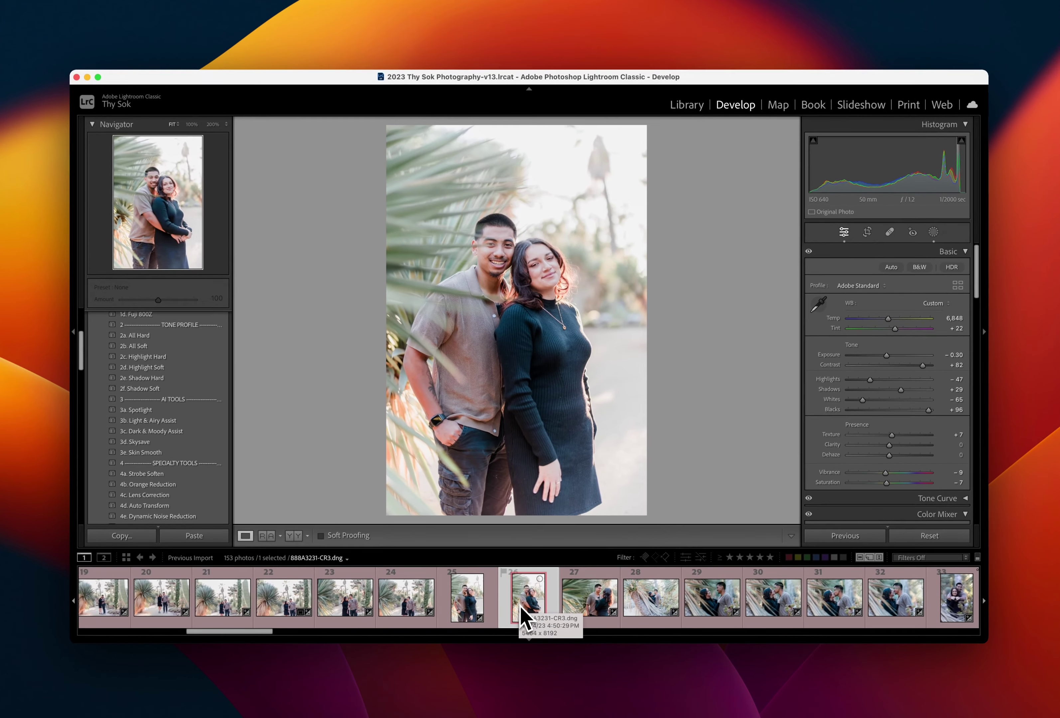
key("Right")
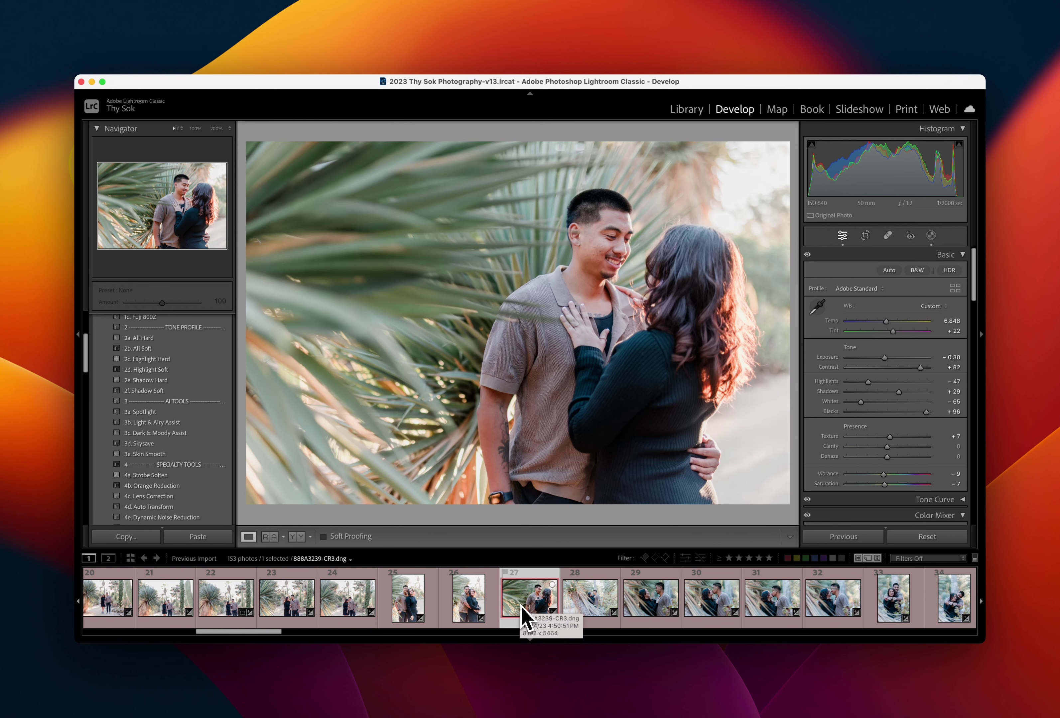
Set photo 28 to -0.60 exposure and warm its Temp to 5,958
key("Right")
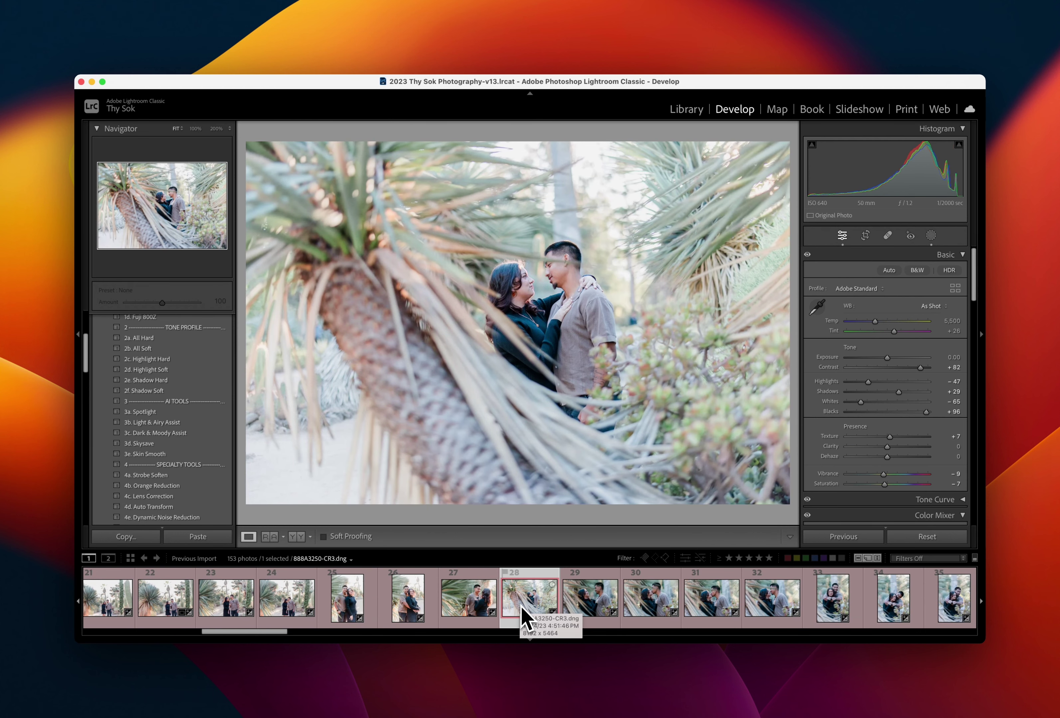
key("minus")
key("minus")
key("minus")
key("minus")
key("minus")
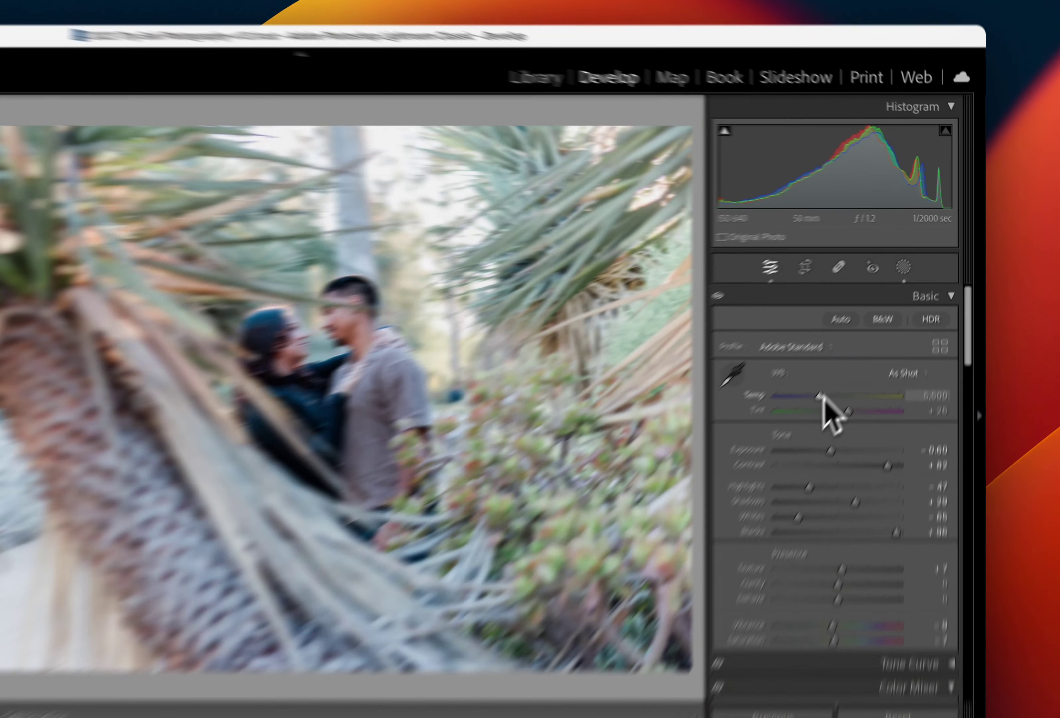
left_click_drag(874, 322, 878, 321)
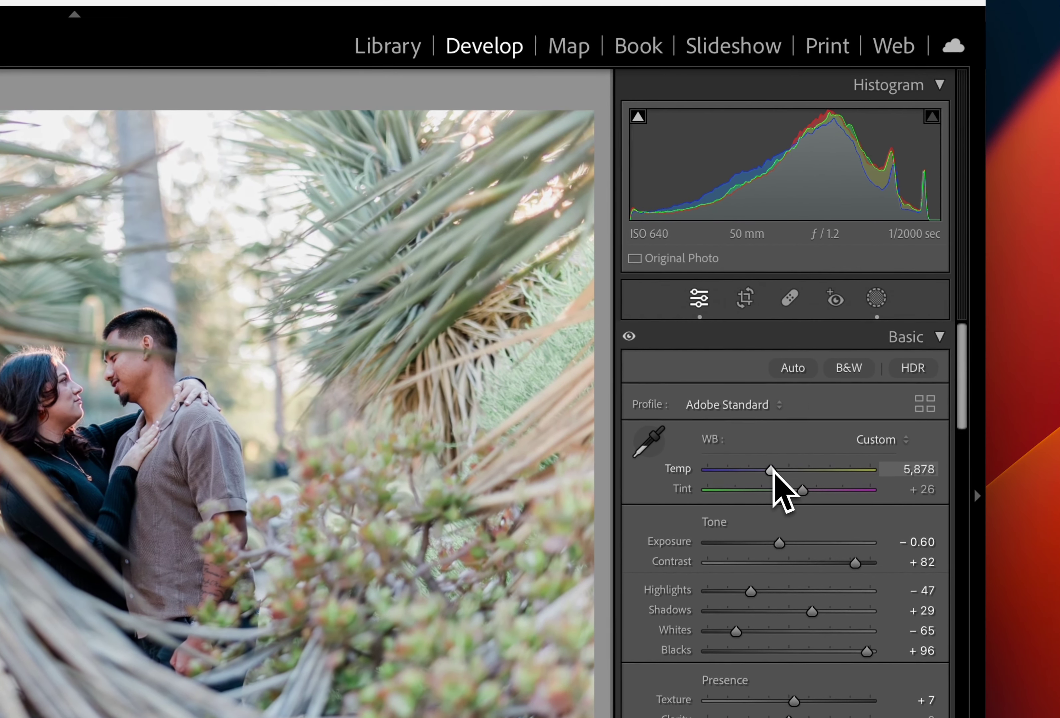
left_click_drag(772, 470, 775, 471)
Raise the Light & Airy (Subject) mask exposure to 0.20 and warm it slightly
left_click(875, 298)
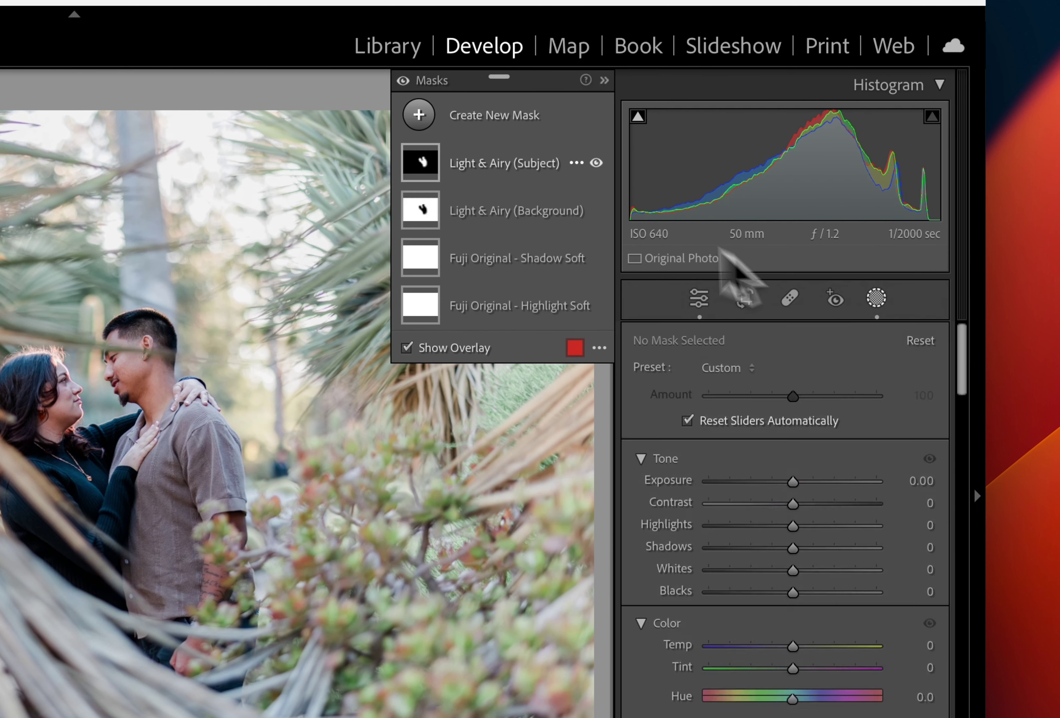
left_click(554, 164)
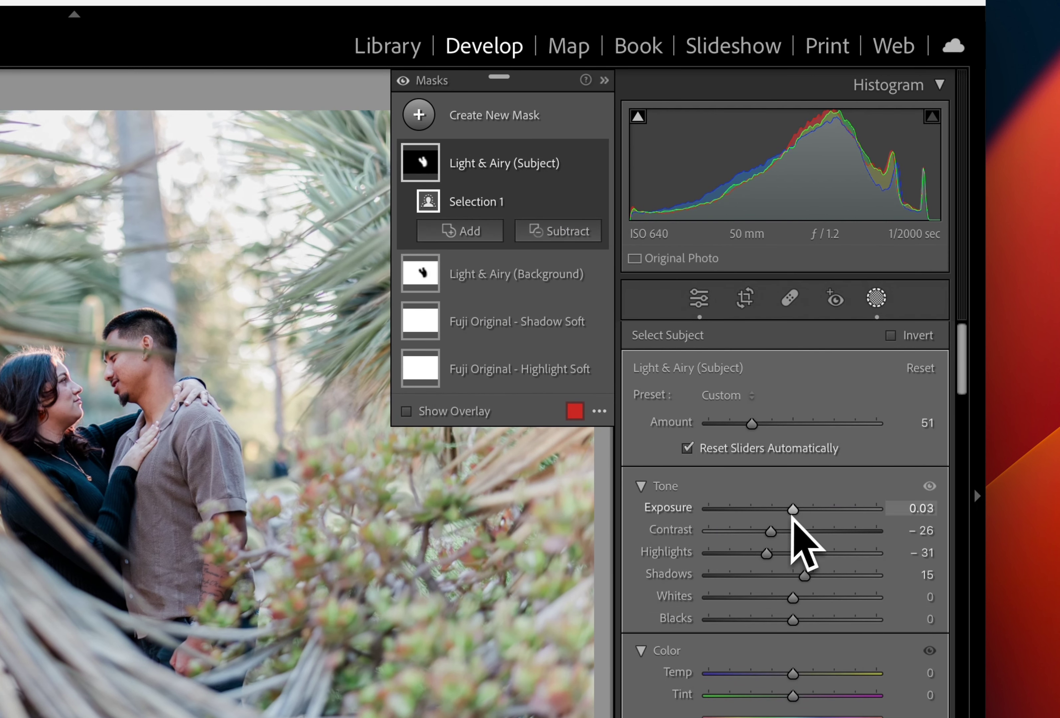
left_click_drag(792, 510, 795, 509)
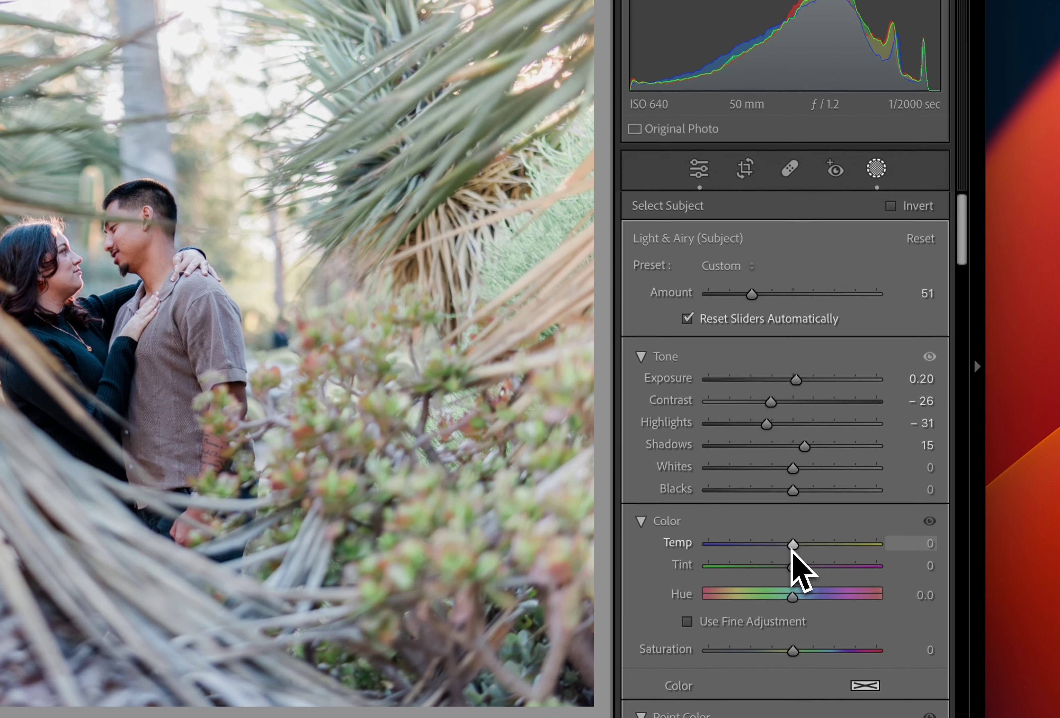
left_click_drag(793, 545, 796, 563)
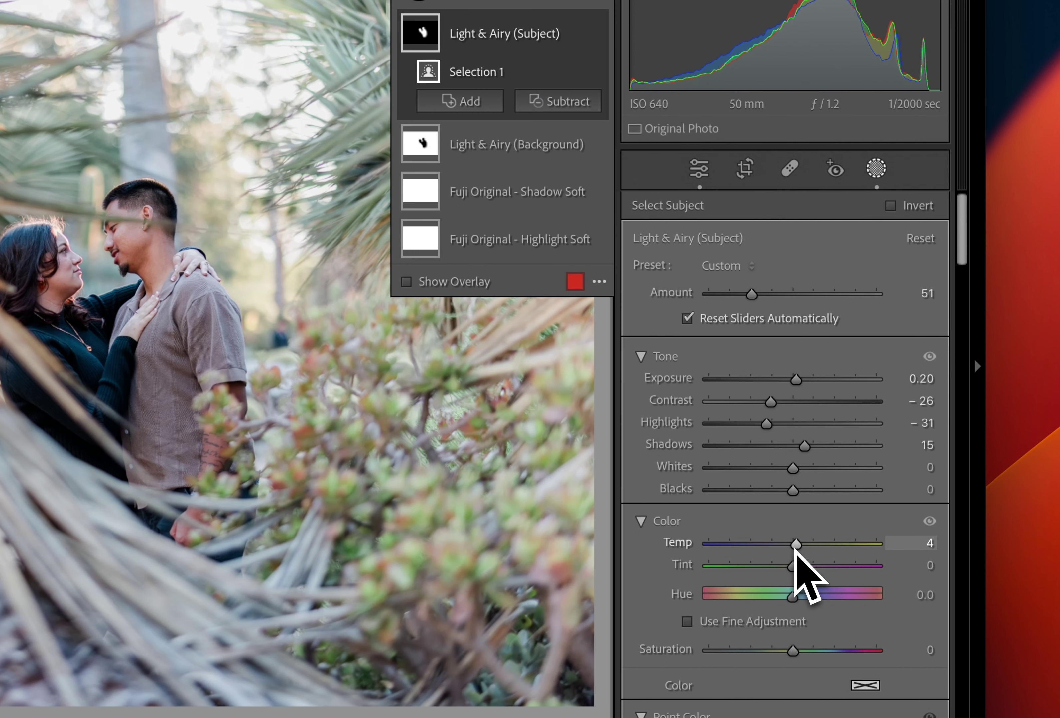
left_click(700, 172)
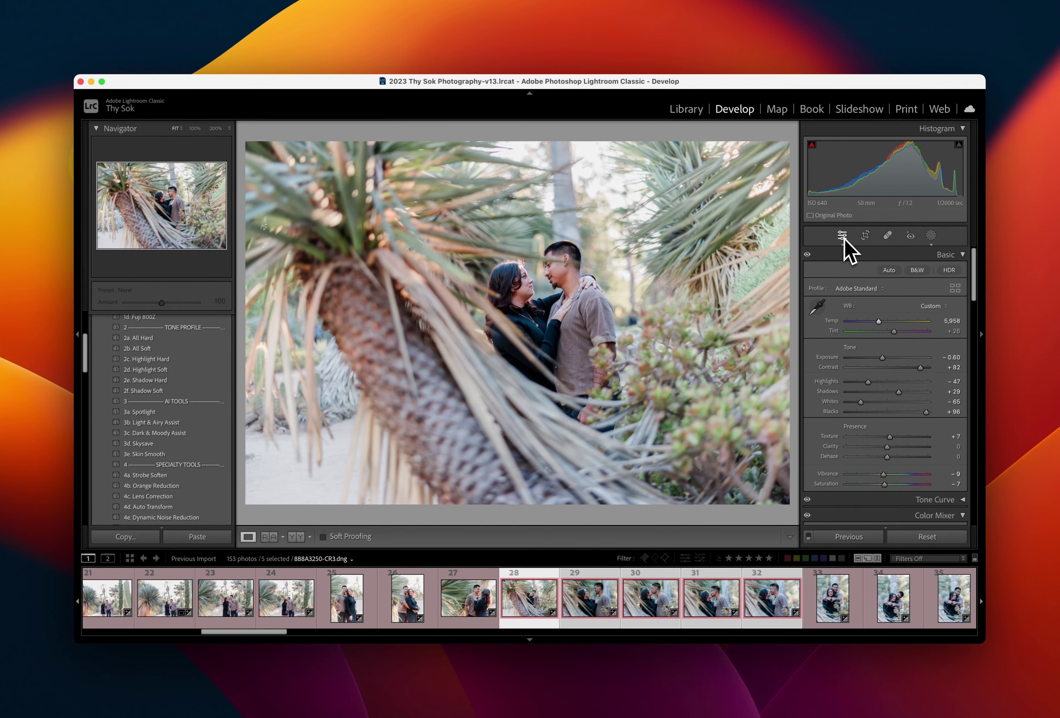
Select photos 28 through 40 and synchronize photo 28's settings across them
key("shift+Right")
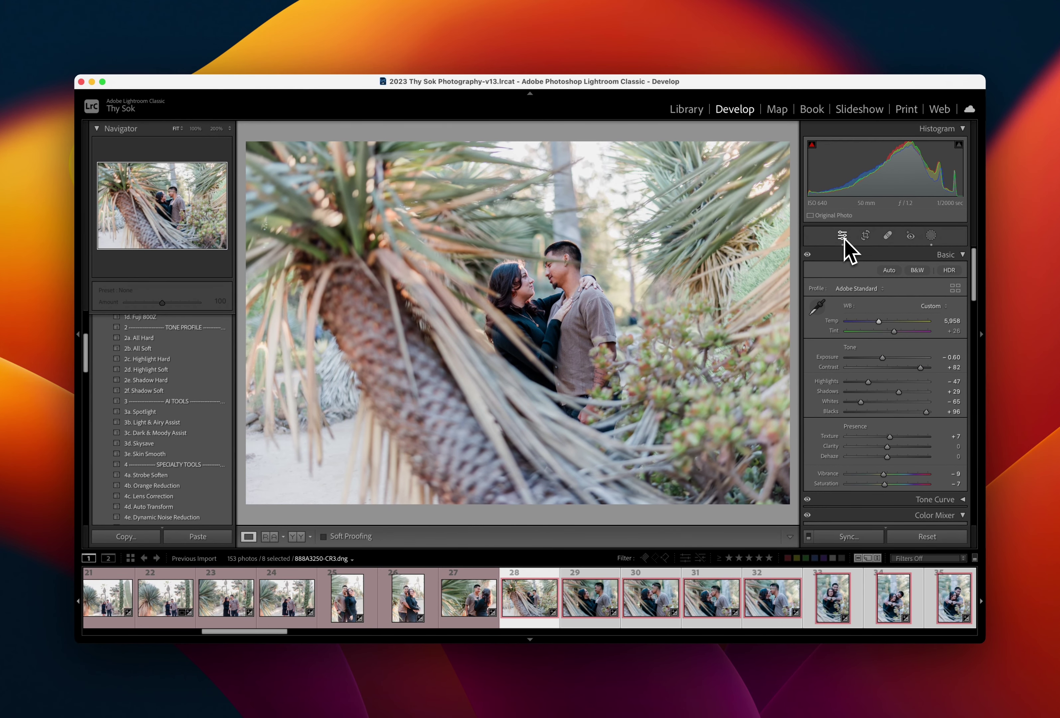
scroll(746, 592, "down", 2)
scroll(746, 592, "down", 2)
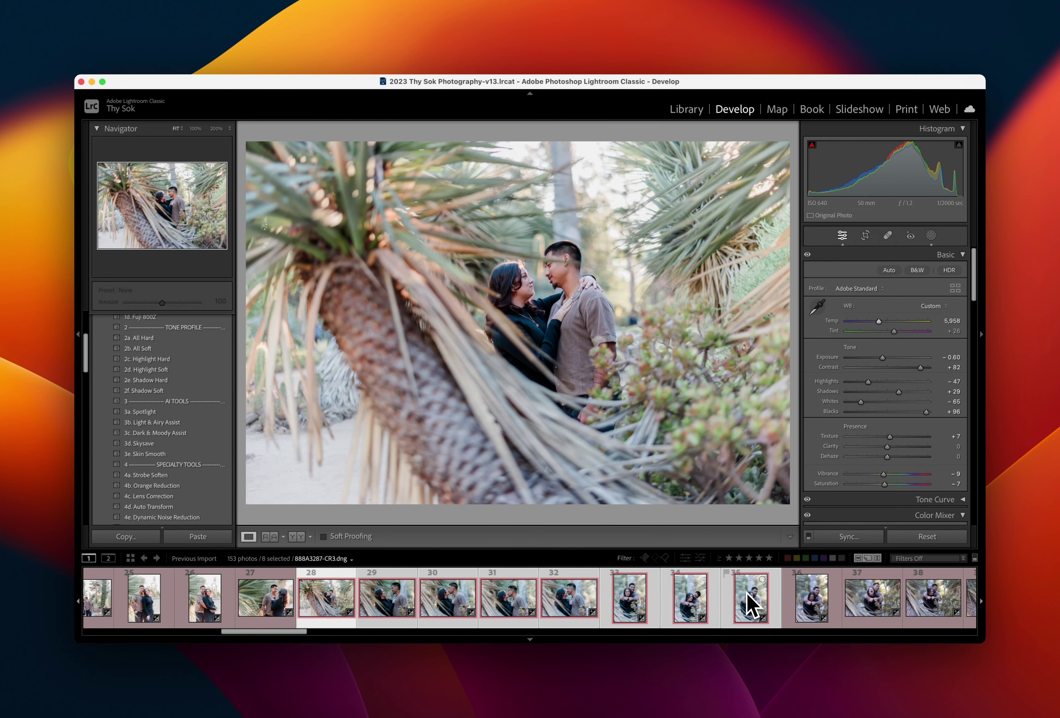
scroll(746, 592, "down", 2)
scroll(746, 592, "down", 2)
scroll(746, 592, "down", 2)
scroll(746, 592, "down", 2)
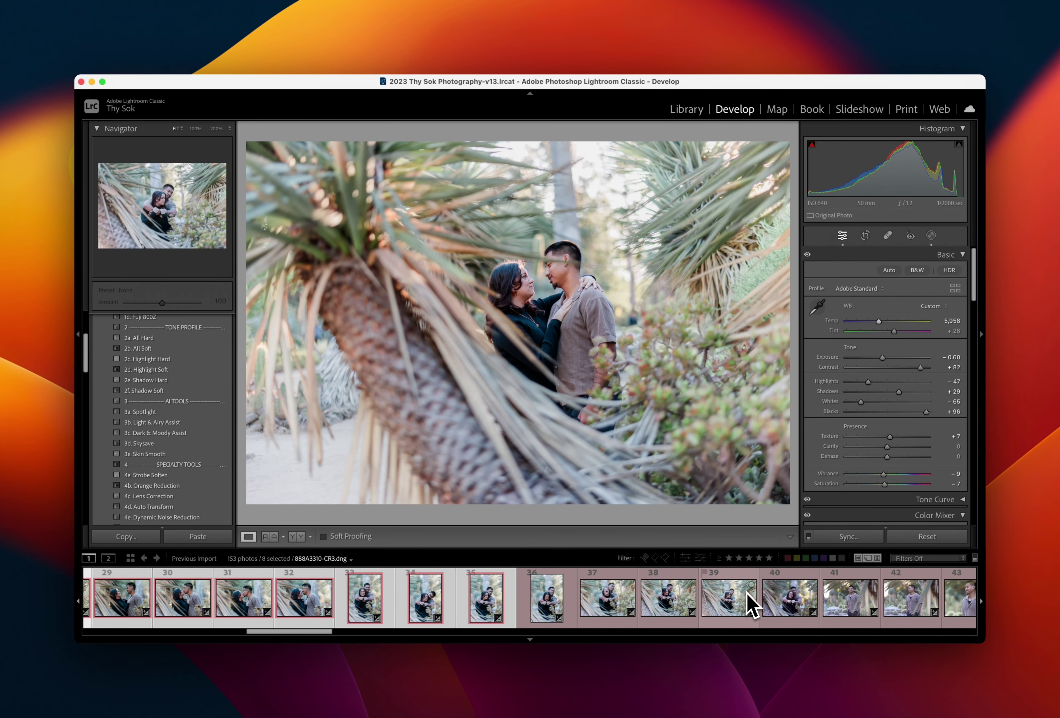
left_click(774, 595, "shift")
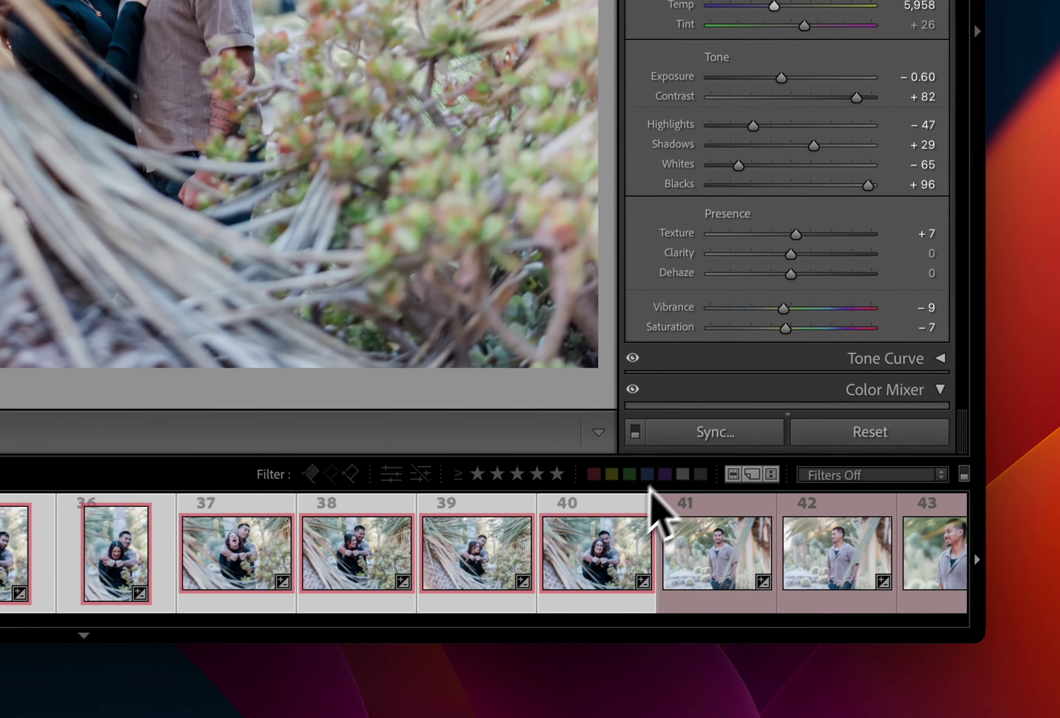
left_click(845, 536)
key("Return")
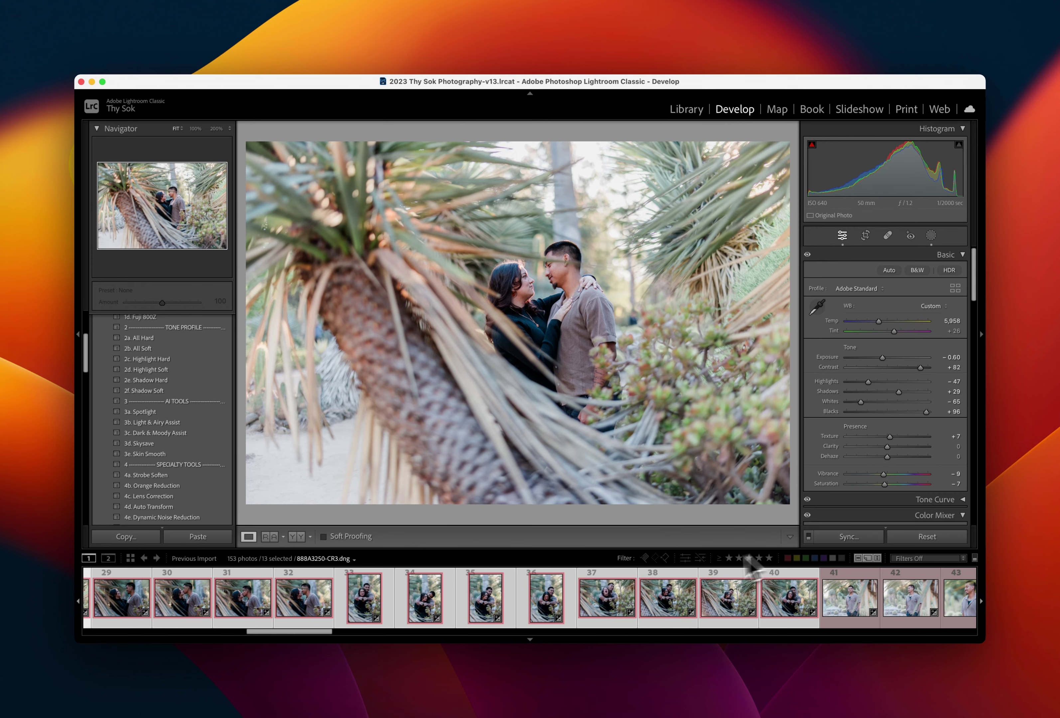
Scroll the filmstrip back and reselect only photo 28
scroll(682, 599, "up", 2)
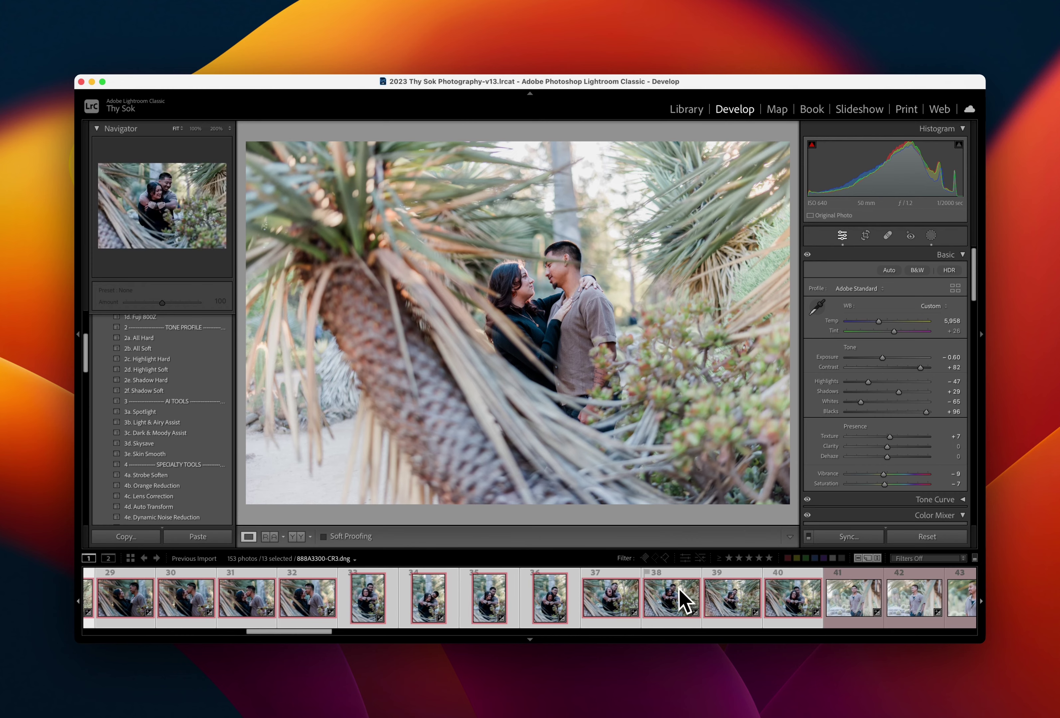
scroll(681, 598, "up", 3)
scroll(681, 598, "up", 2)
left_click(474, 598)
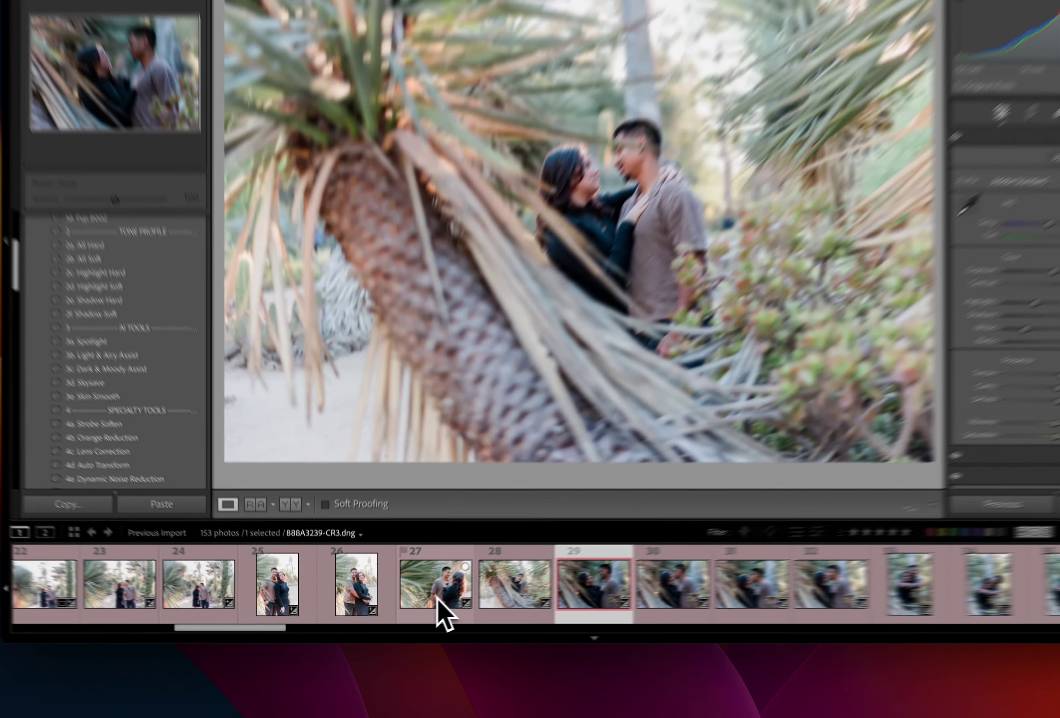
Set photo 29 to +0.20 exposure and 6,513 Temp, and sync it to photos 30–32
key("Right")
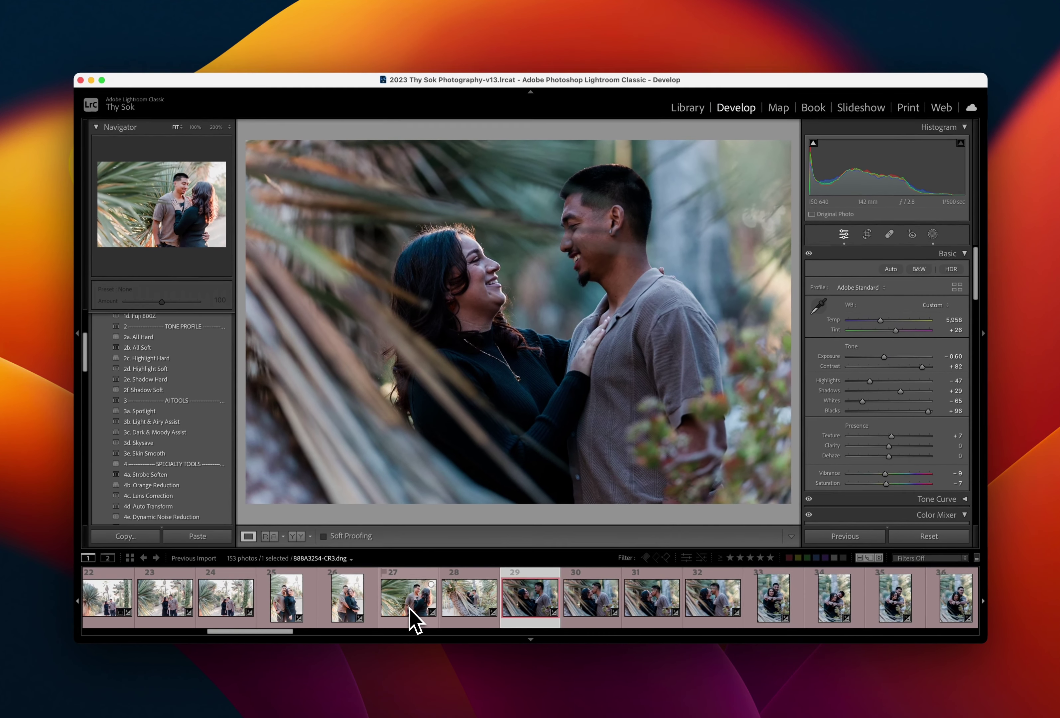
key("equal")
key("equal")
key("equal")
key("equal")
key("equal")
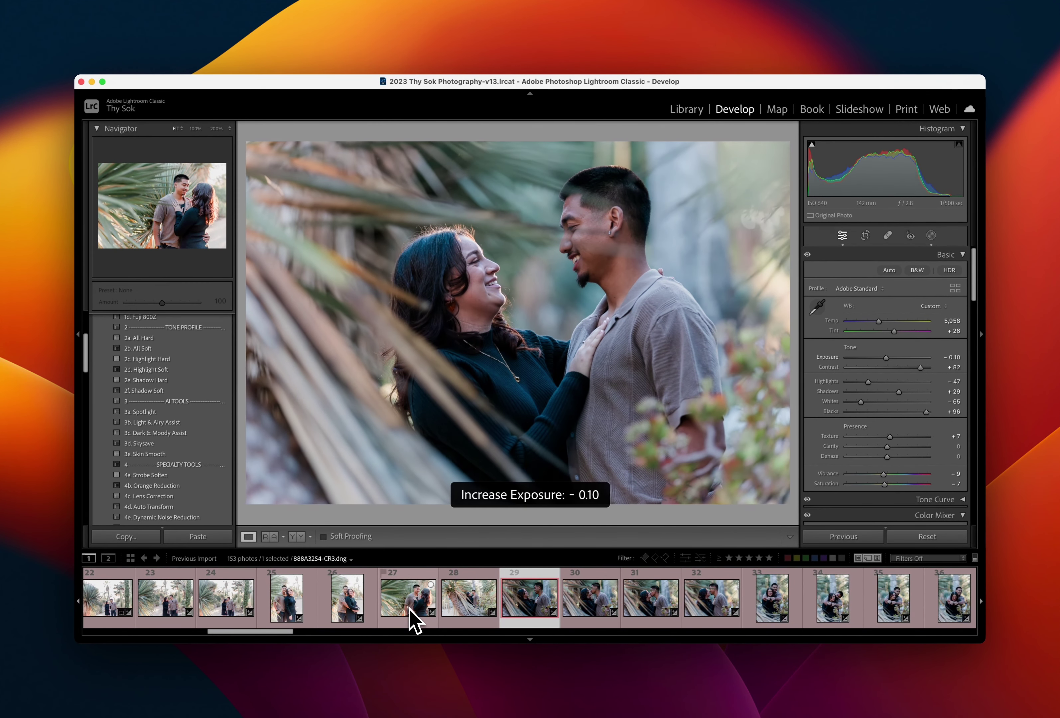
key("equal")
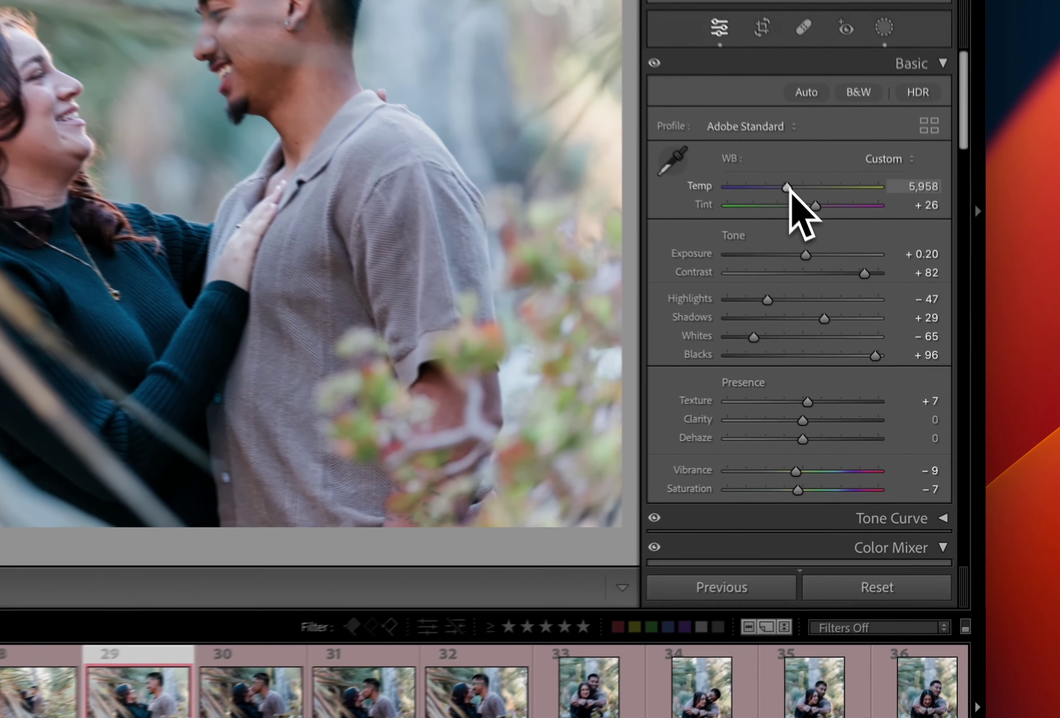
left_click_drag(878, 321, 882, 322)
left_click_drag(781, 167, 785, 168)
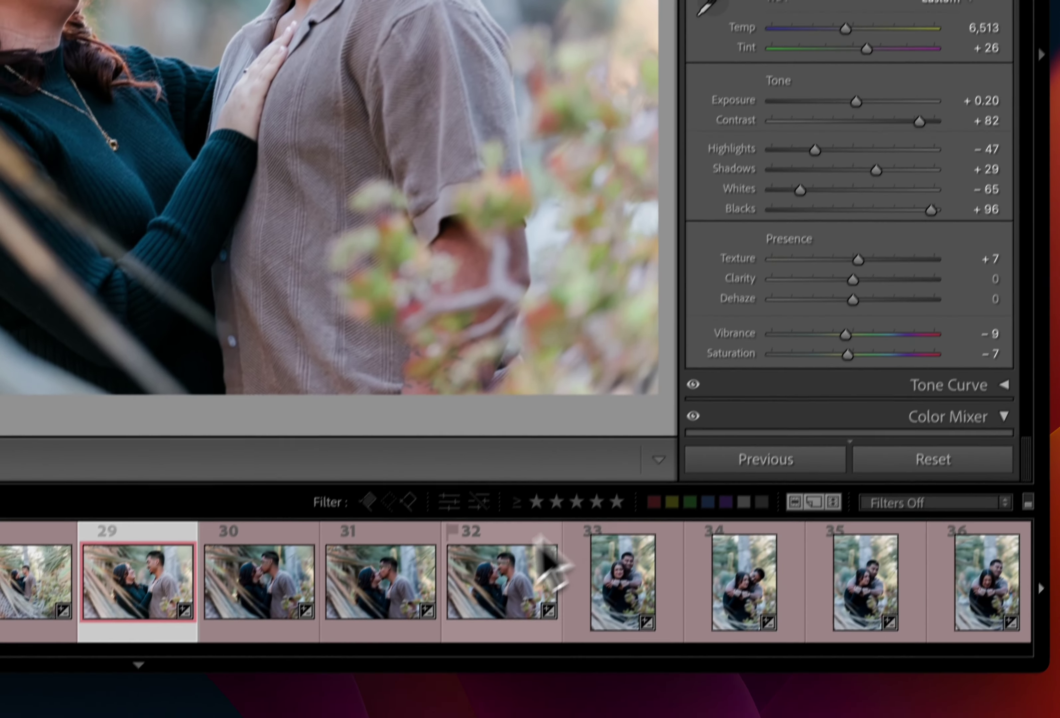
left_click(476, 589, "shift")
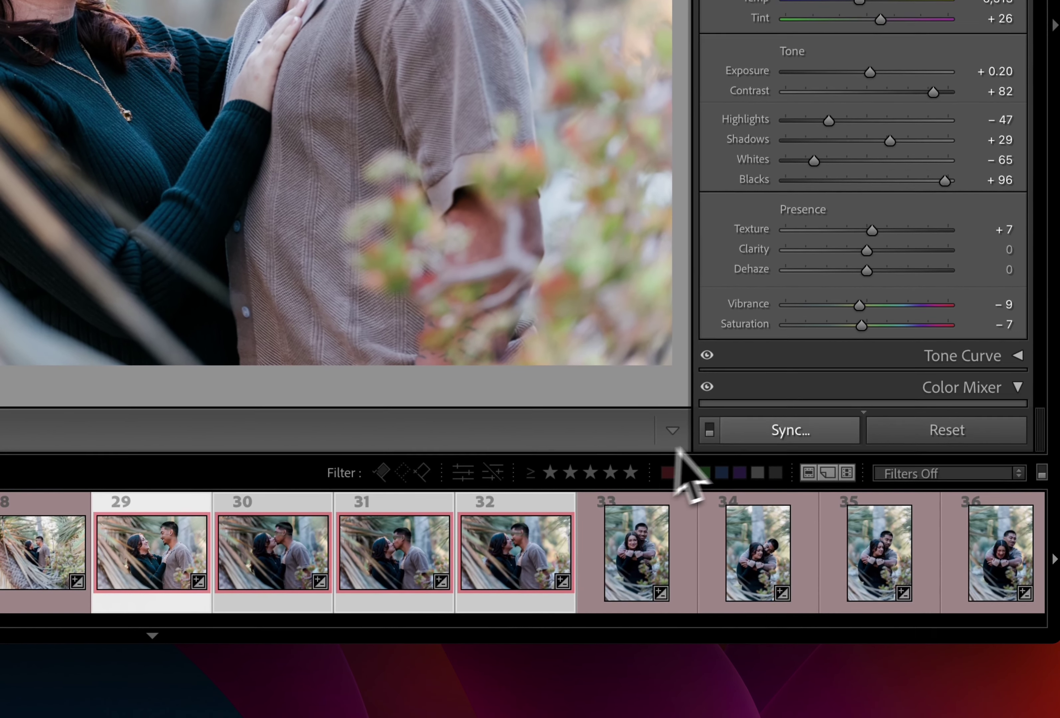
left_click(753, 438)
key("Return")
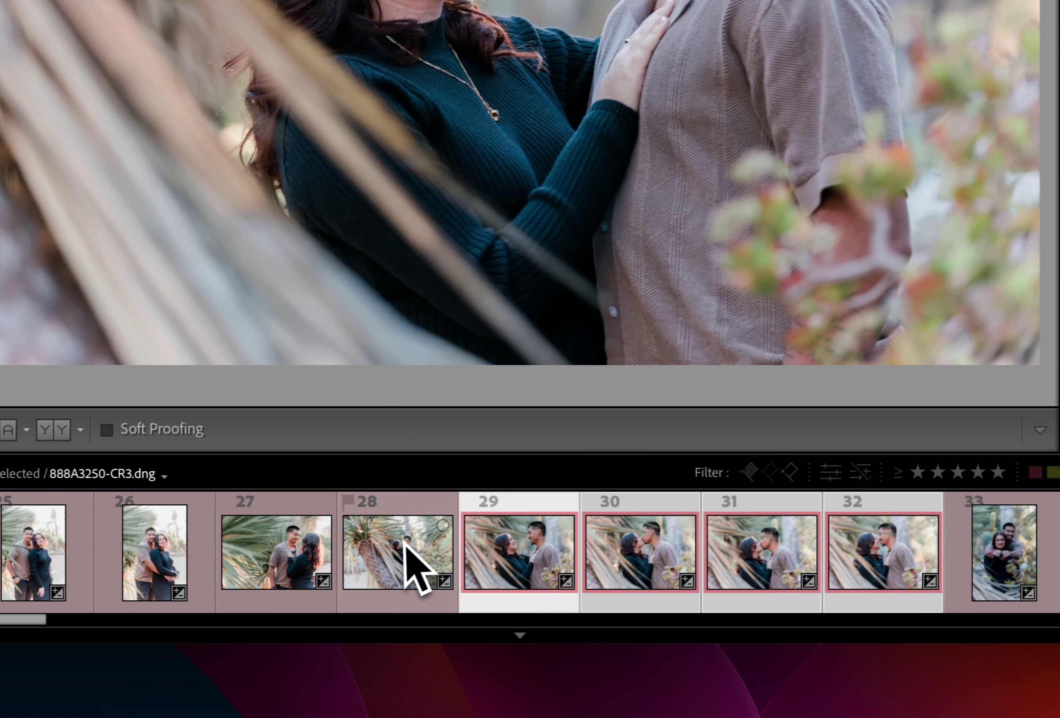
Reselect photo 29 alone and review photos 30 through 33
left_click(414, 573)
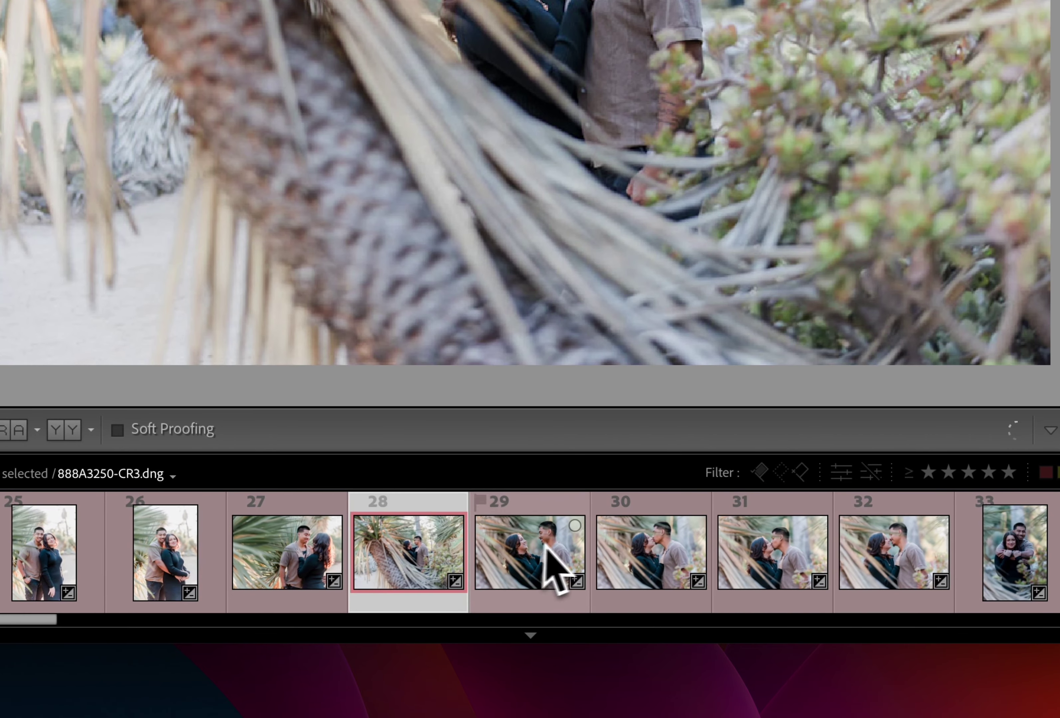
left_click(545, 567)
key("Right")
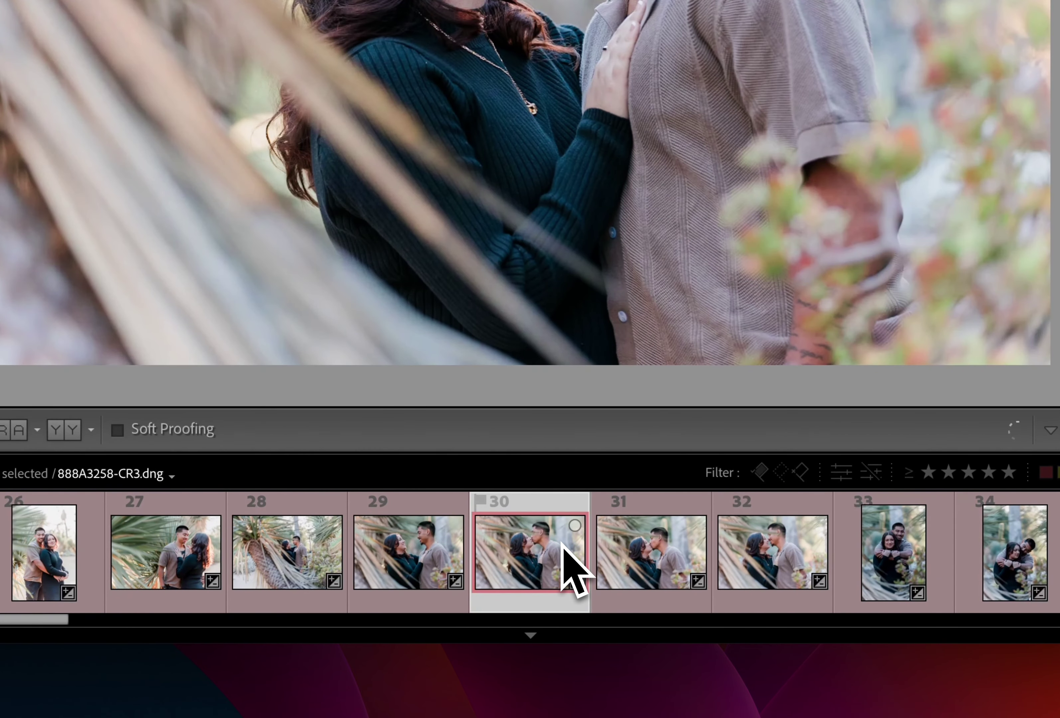
key("Right")
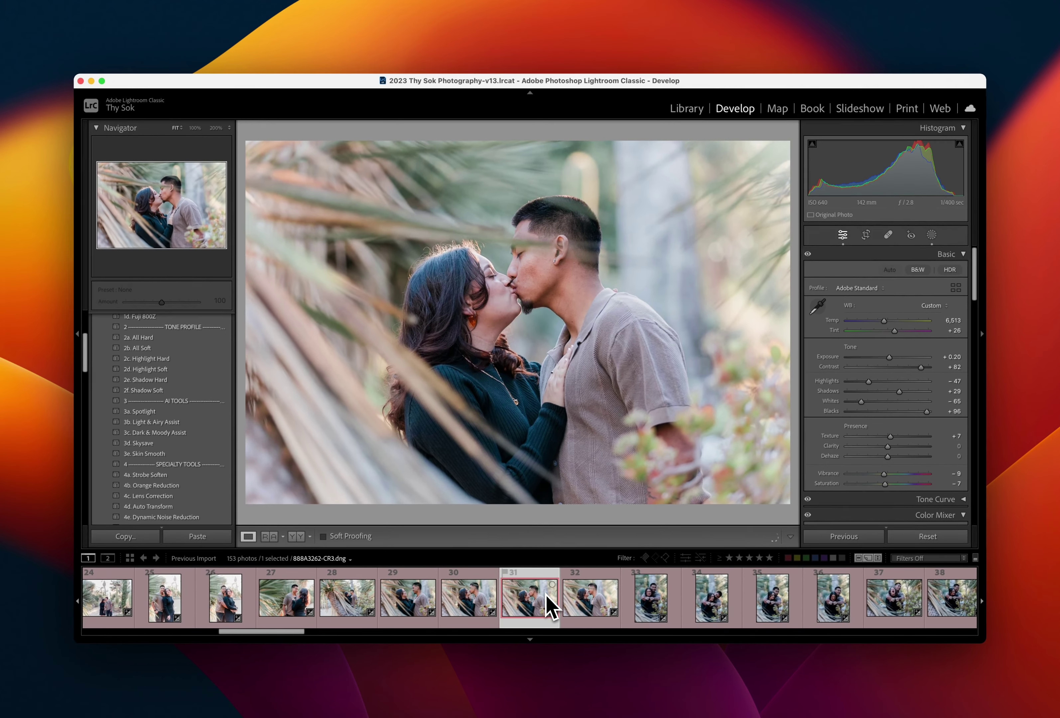
key("Right")
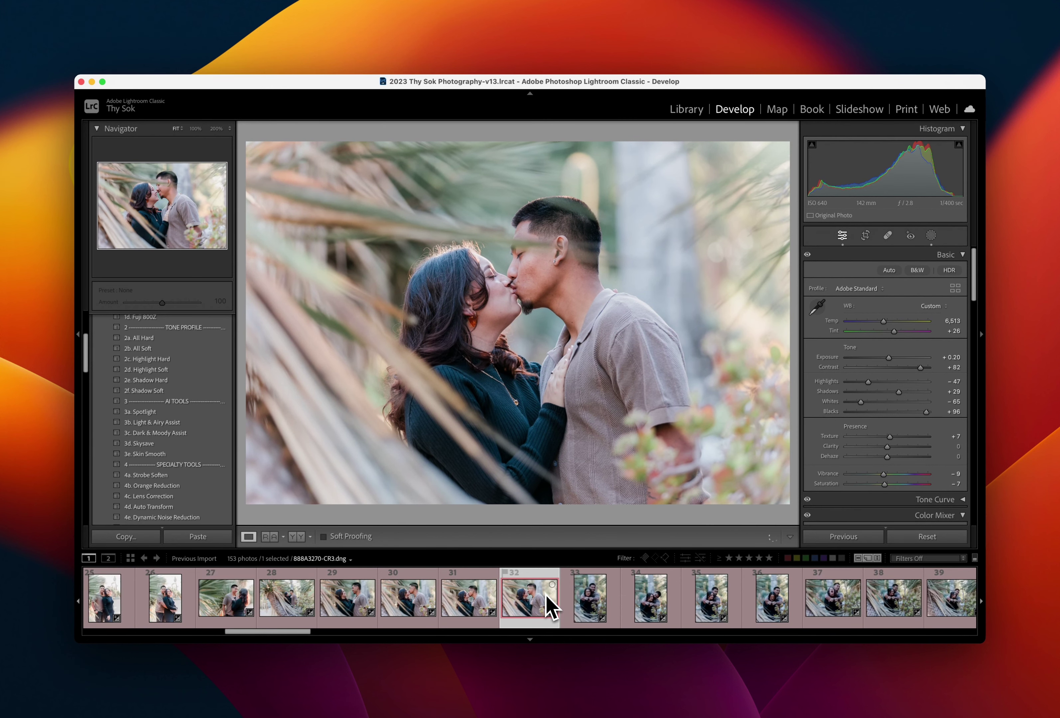
mouse_move(530, 597)
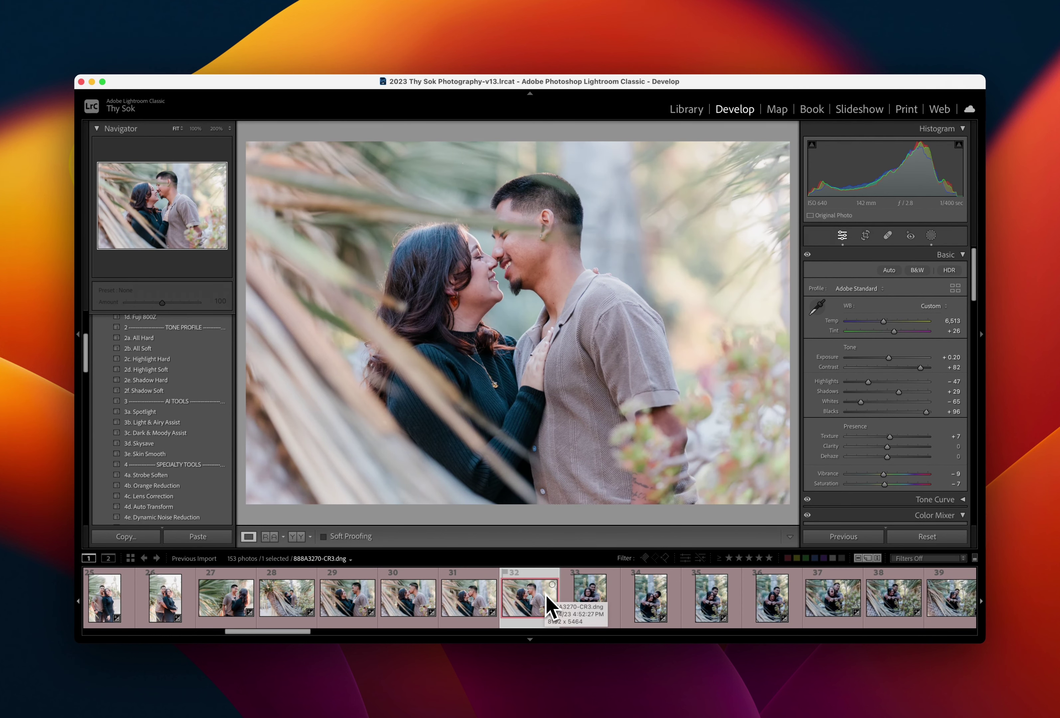
key("Right")
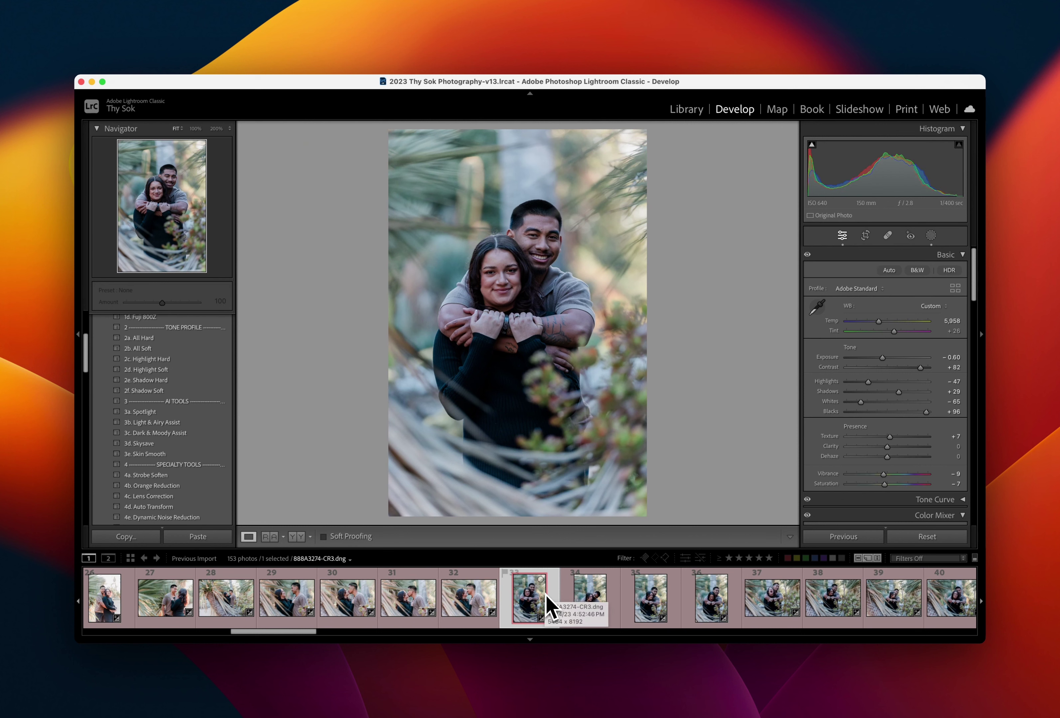
Set photo 33 to 0.00 exposure and a warmer 6,905 Temp, and sync it to photos 34–40
key("equal")
key("equal")
key("equal")
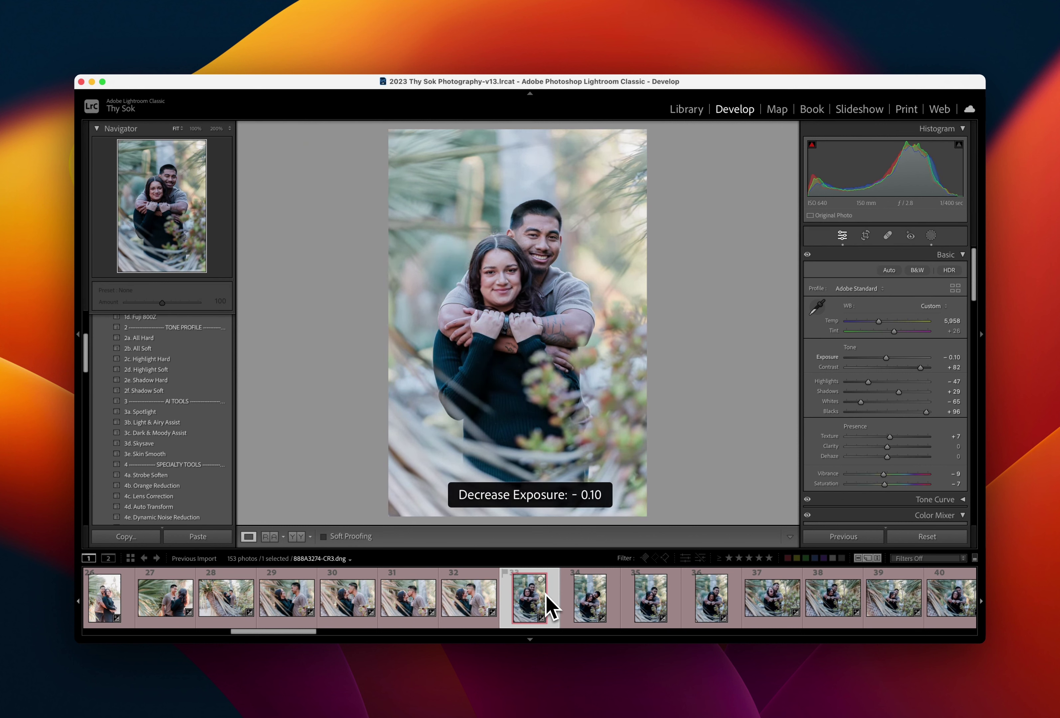
key("equal")
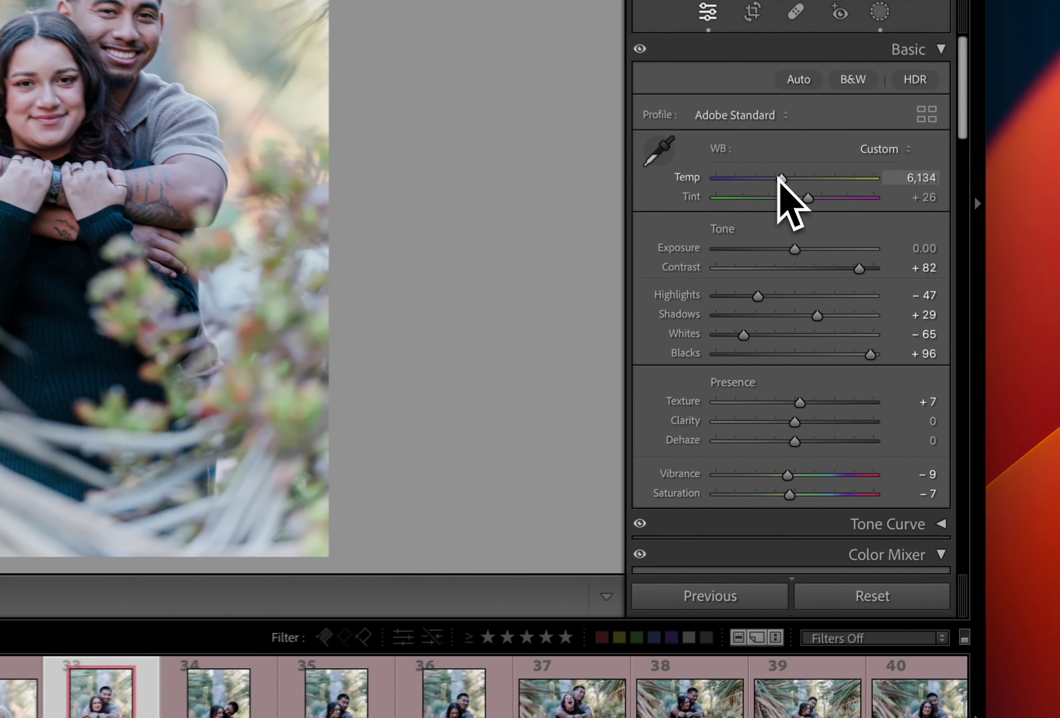
left_click_drag(878, 322, 885, 322)
left_click_drag(788, 170, 784, 170)
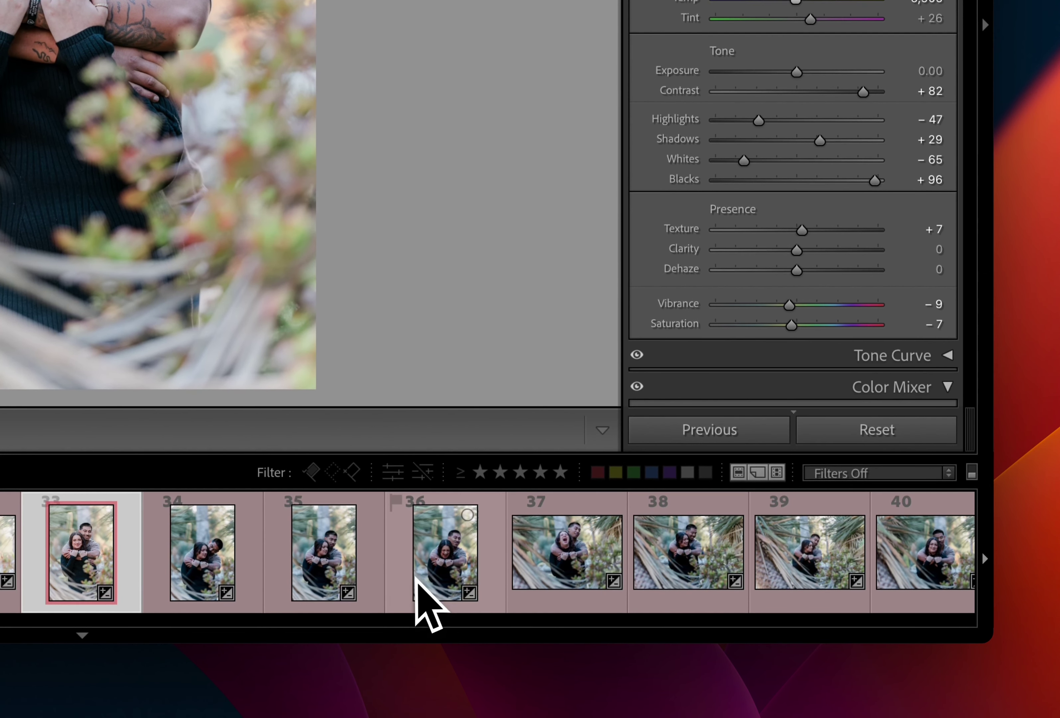
scroll(403, 578, "down", 3)
left_click(624, 567, "shift")
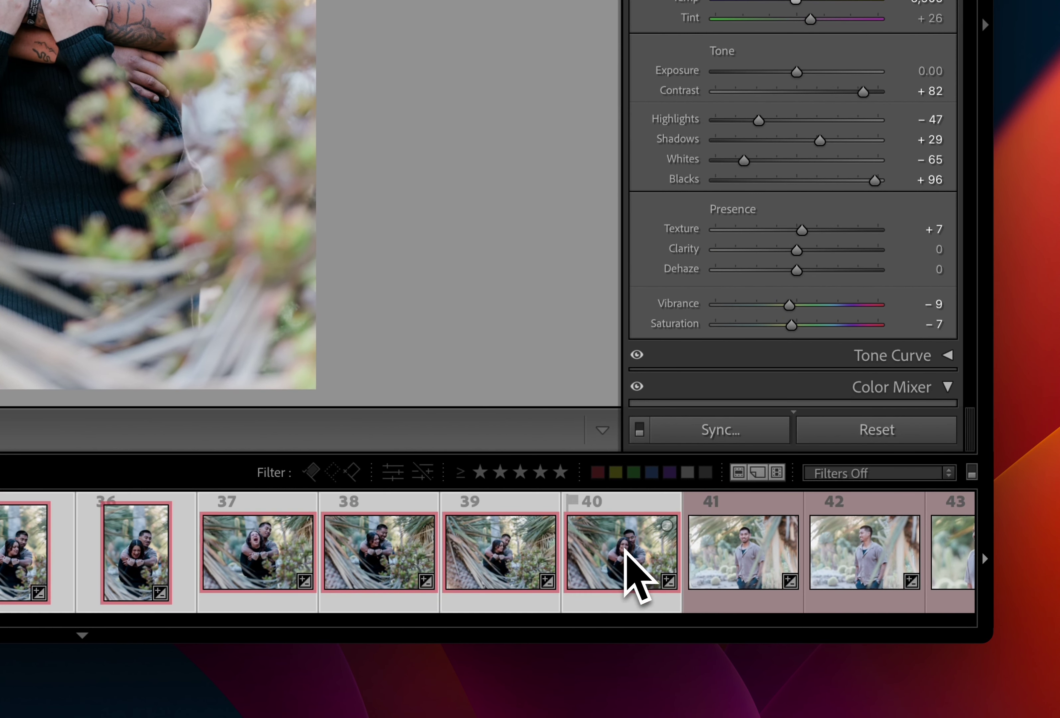
left_click(714, 439)
key("Return")
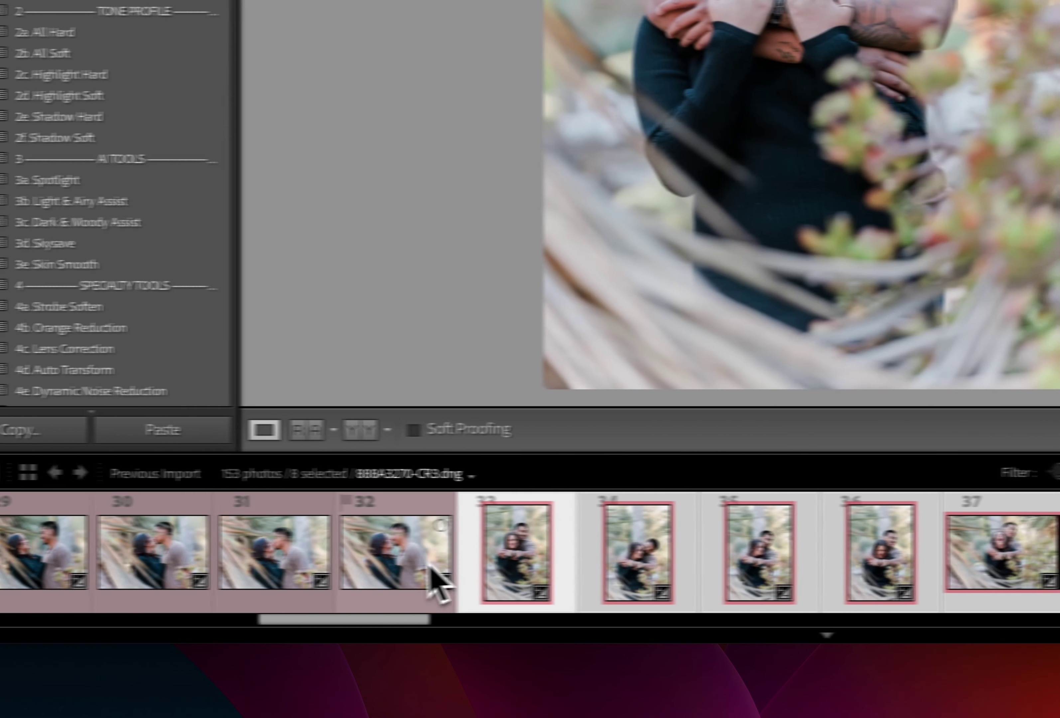
Reselect photo 33, darken photo 37 to -0.20 exposure, and advance to photo 38
left_click(494, 577)
left_click(573, 581)
key("Right")
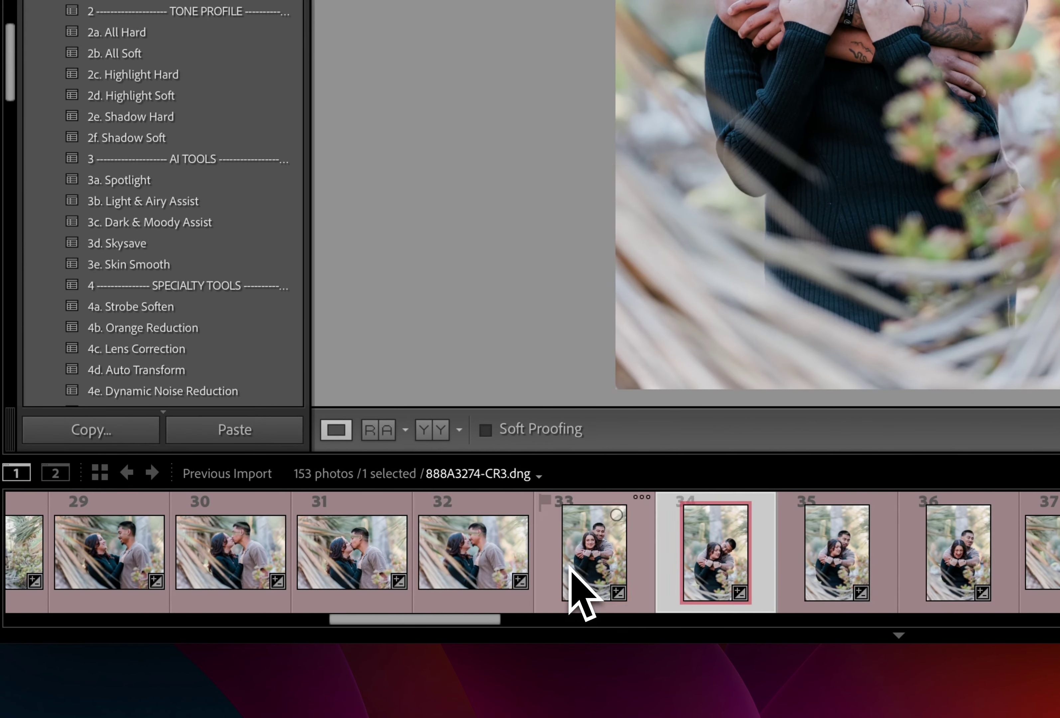
key("Right")
key("Right")
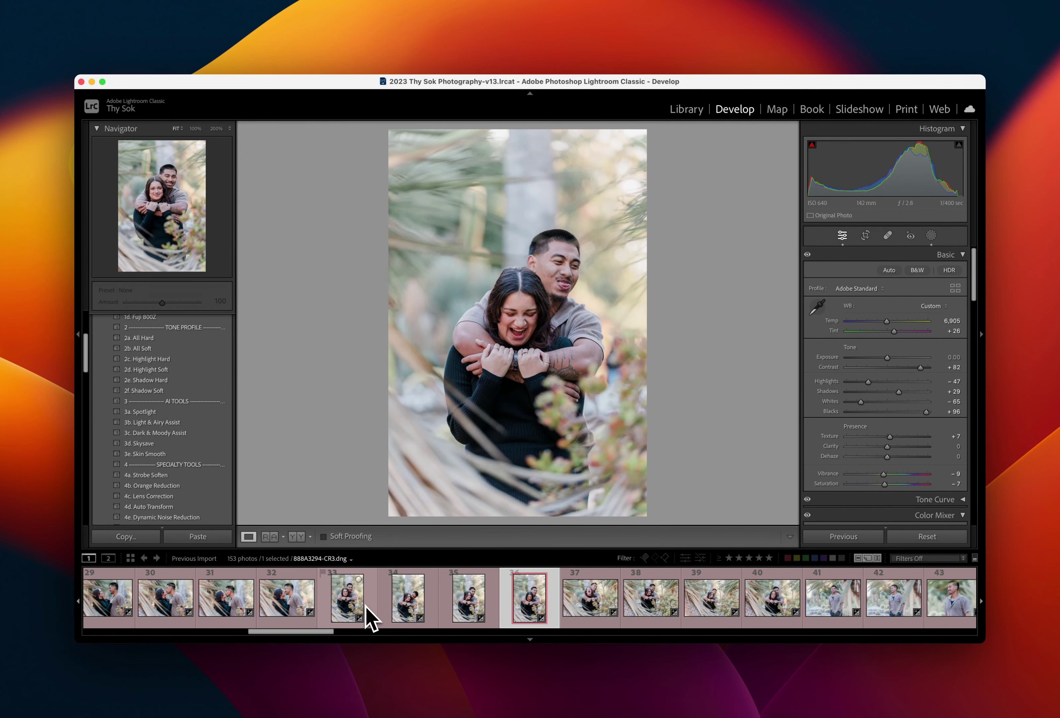
key("Right")
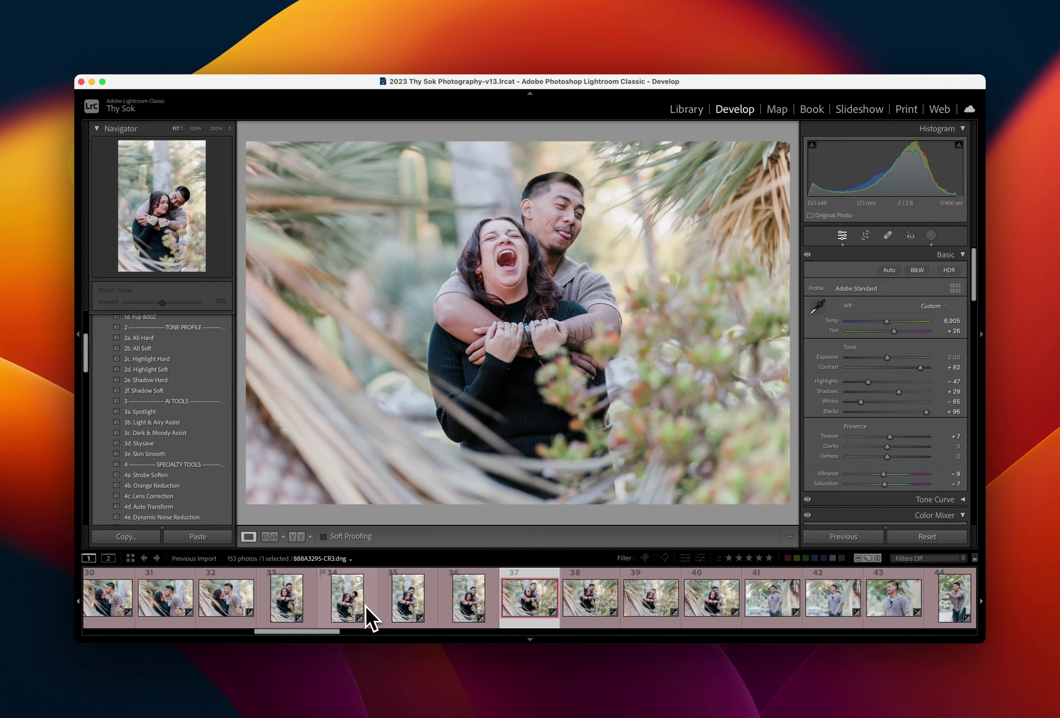
key("minus")
key("minus")
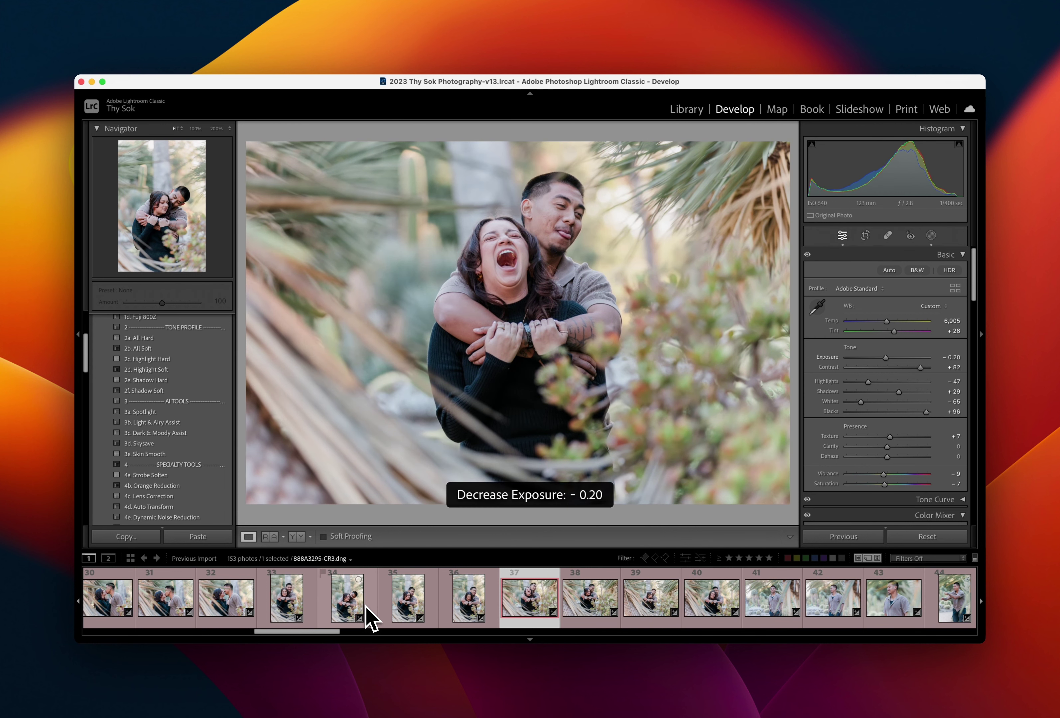
key("Right")
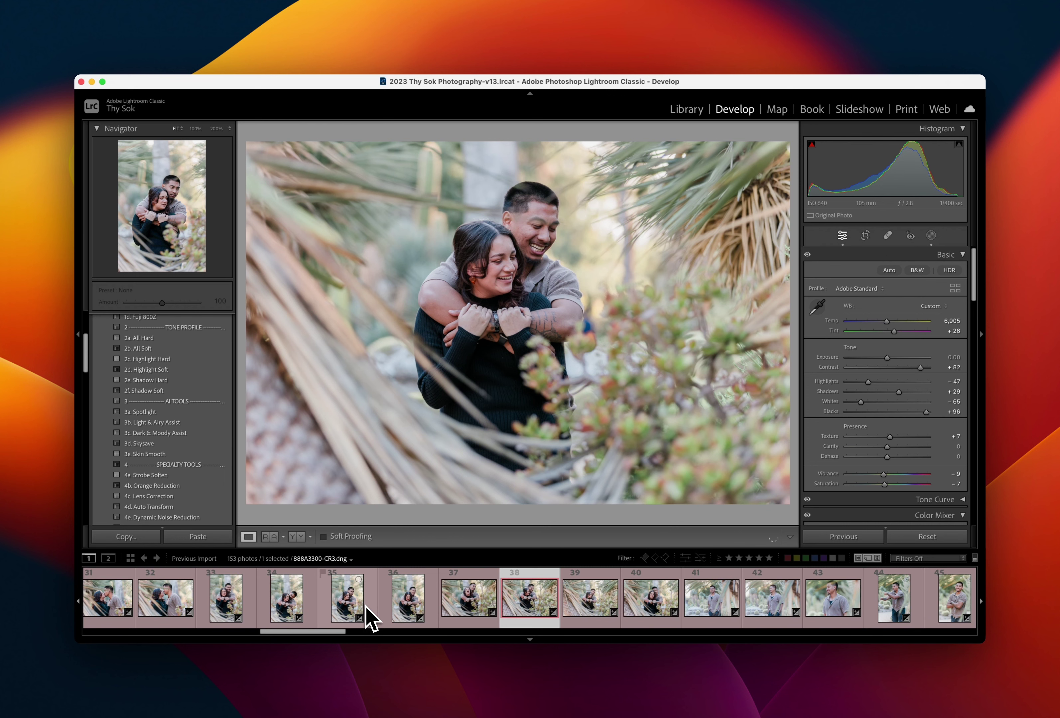
Lower photo 39 to -0.20 exposure and photo 40 to -0.10, then advance to photo 41
key("Right")
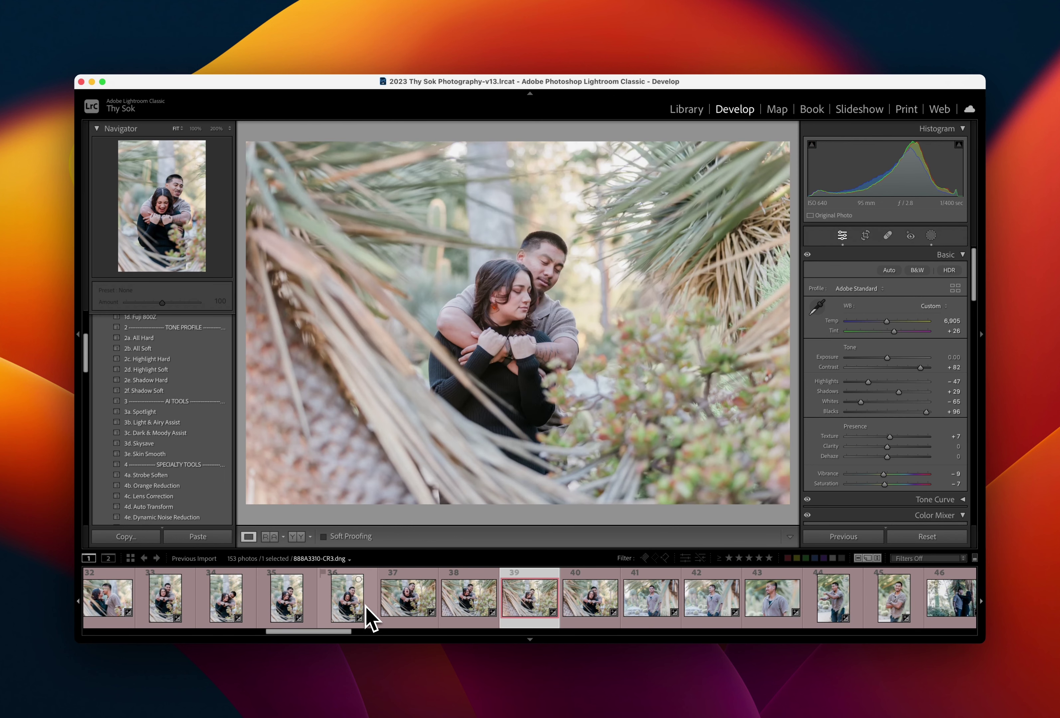
key("minus")
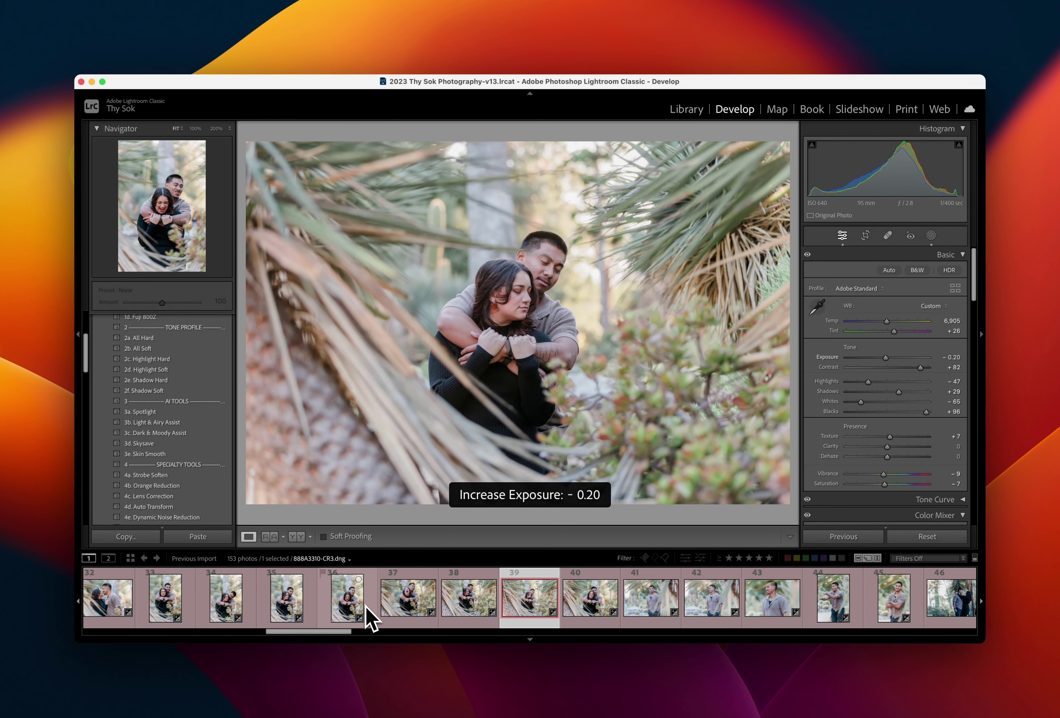
key("minus")
key("Right")
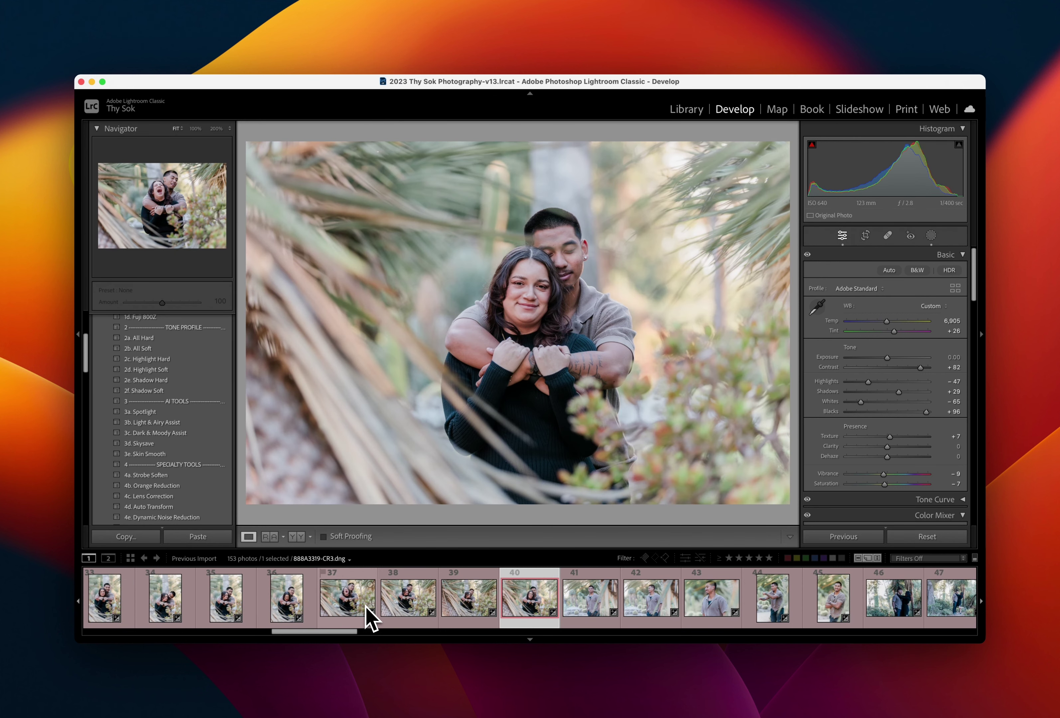
key("minus")
key("Right")
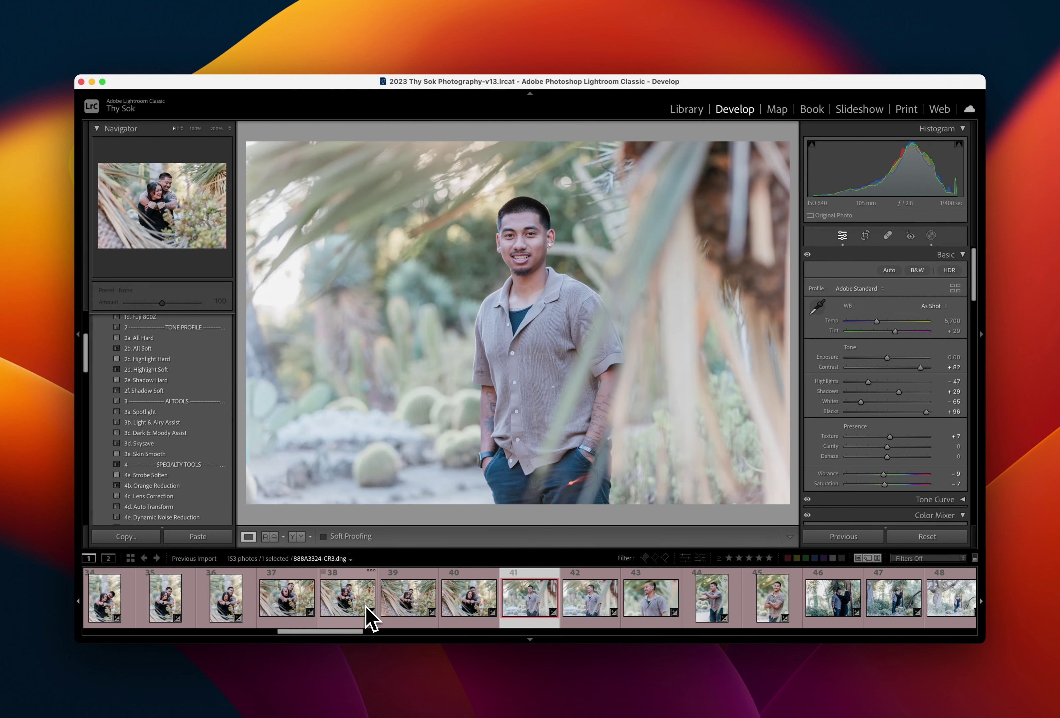
Set photo 41 to -0.30 exposure and warm its Temp to 6,294
key("minus")
key("minus")
key("minus")
key("equal")
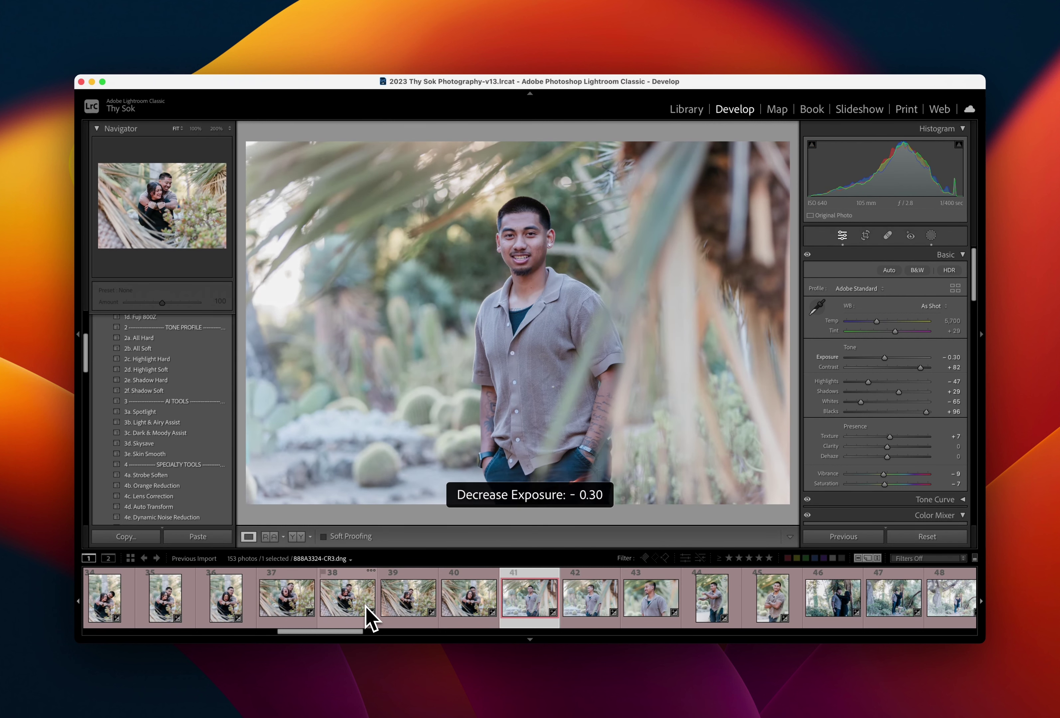
left_click_drag(877, 321, 876, 321)
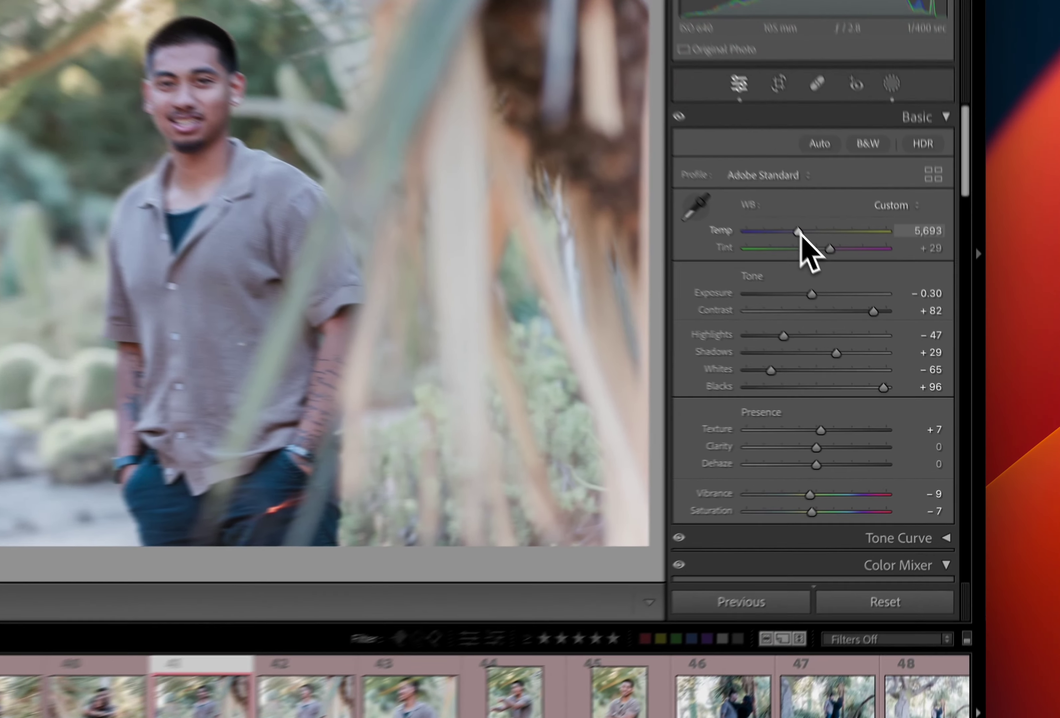
left_click_drag(799, 232, 778, 199)
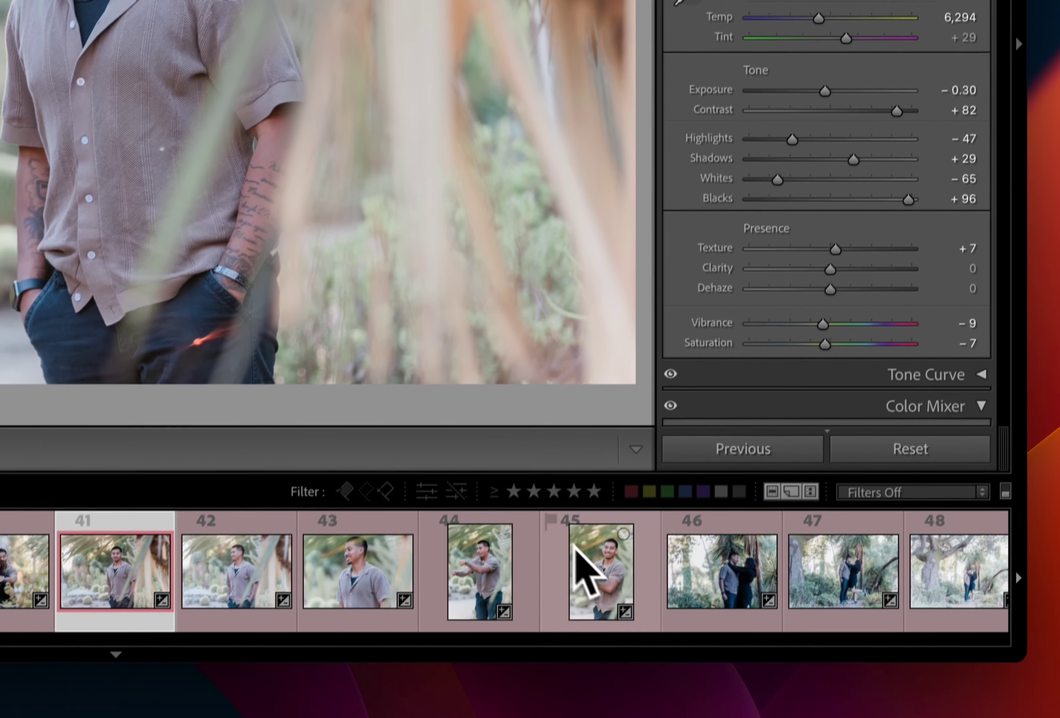
Sync photo 41's settings onto photos 42–45, then reselect photo 41 alone
left_click(576, 552, "shift")
left_click(728, 451)
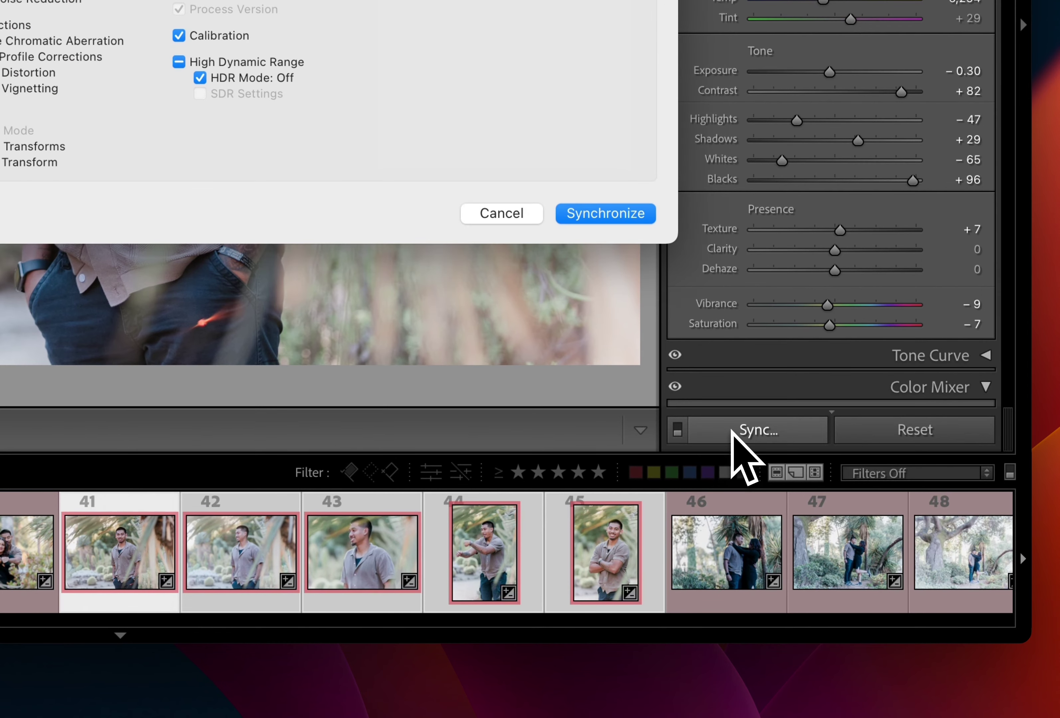
key("Return")
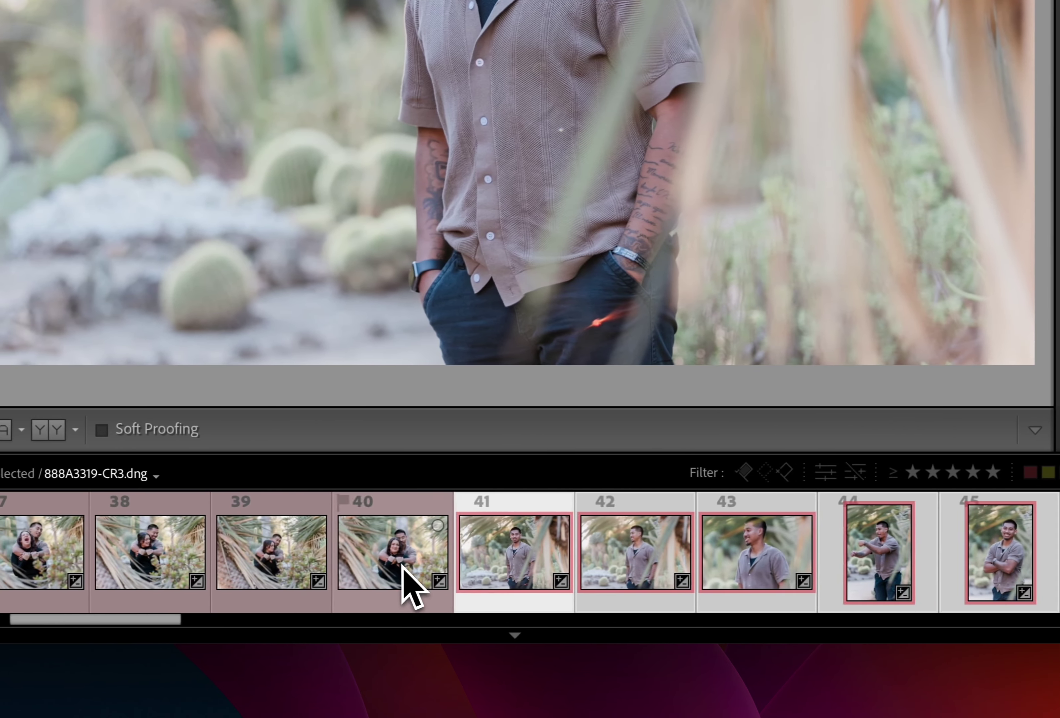
left_click(415, 572)
left_click(500, 567)
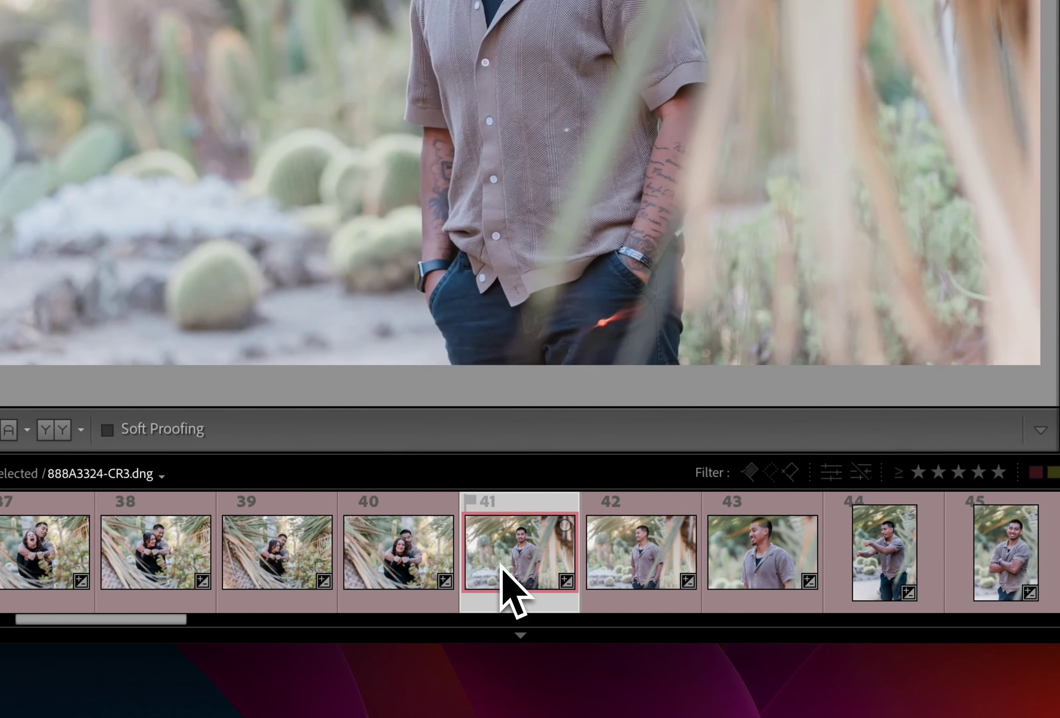
Set photos 44 and 45 each to -0.20 exposure
key("Right")
key("Right")
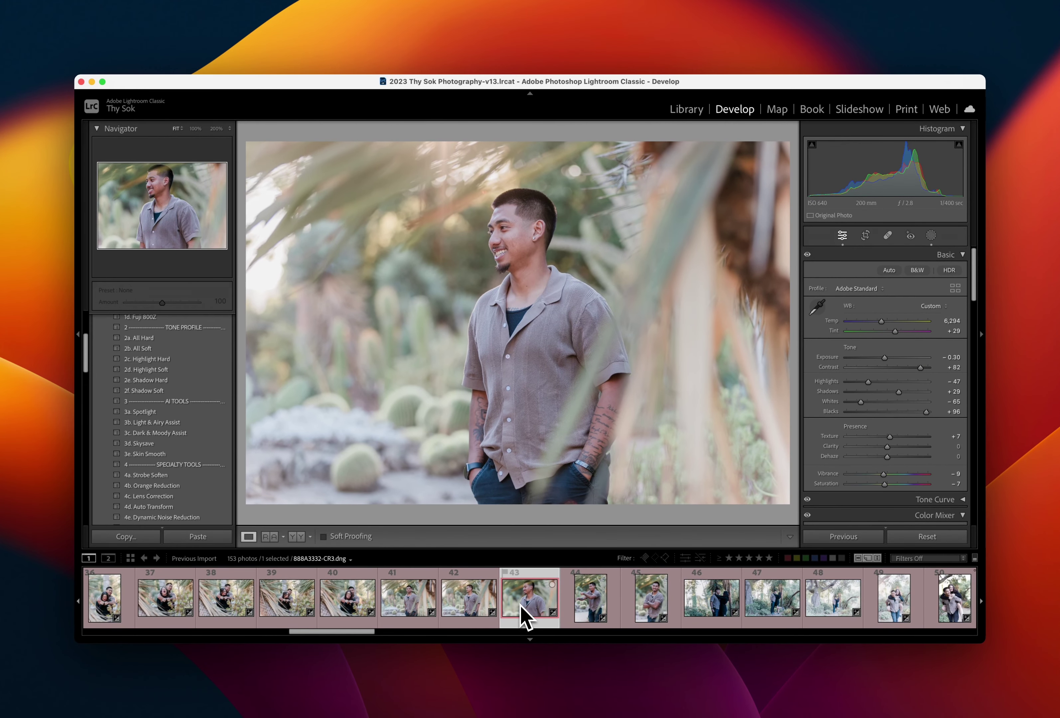
key("Right")
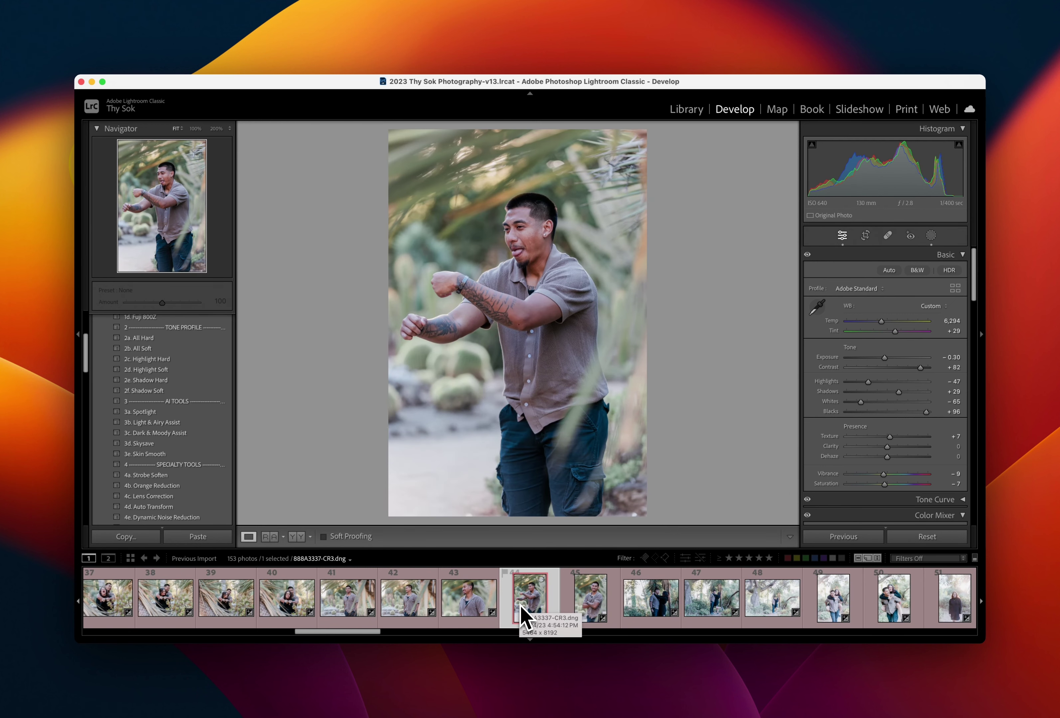
key("equal")
key("equal")
key("minus")
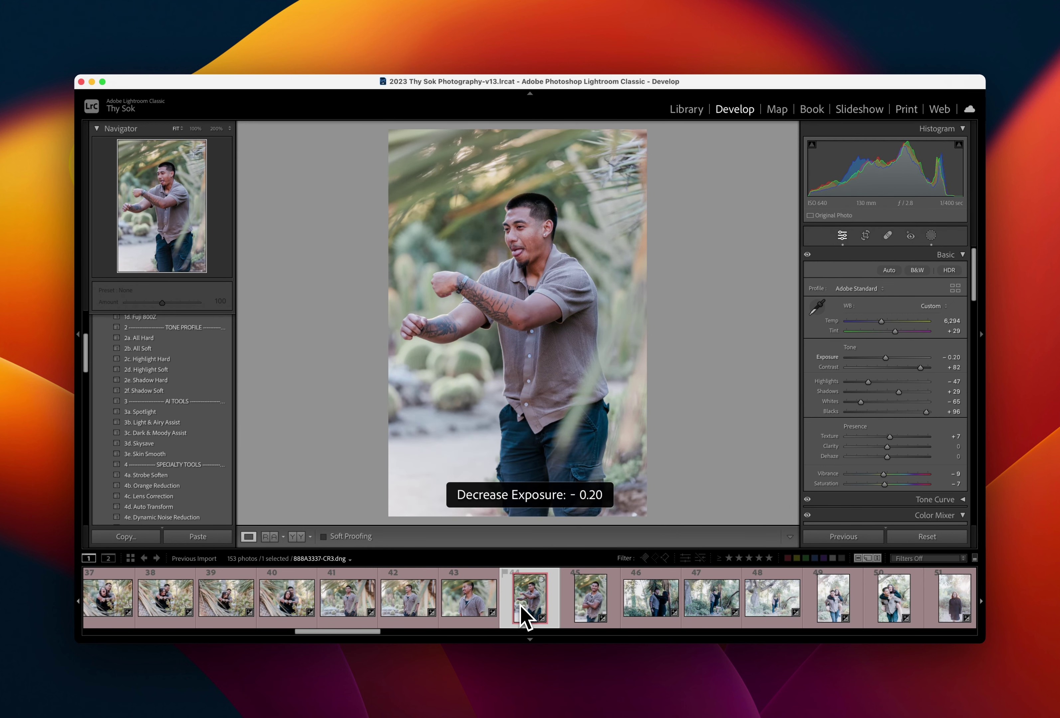
key("Right")
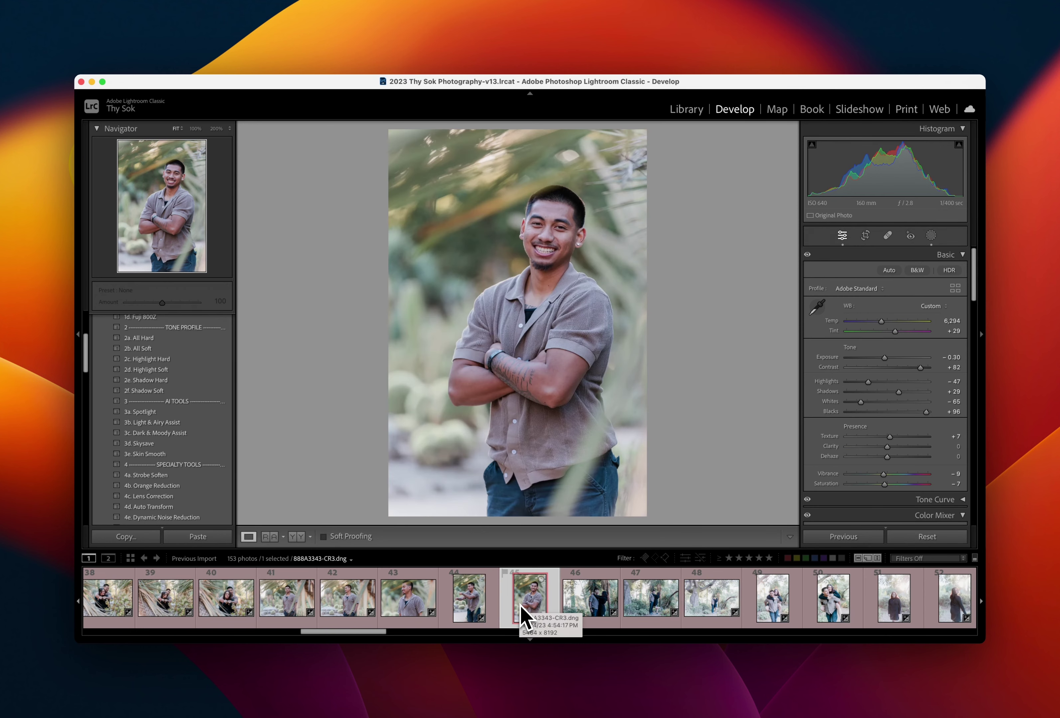
key("equal")
key("equal")
key("minus")
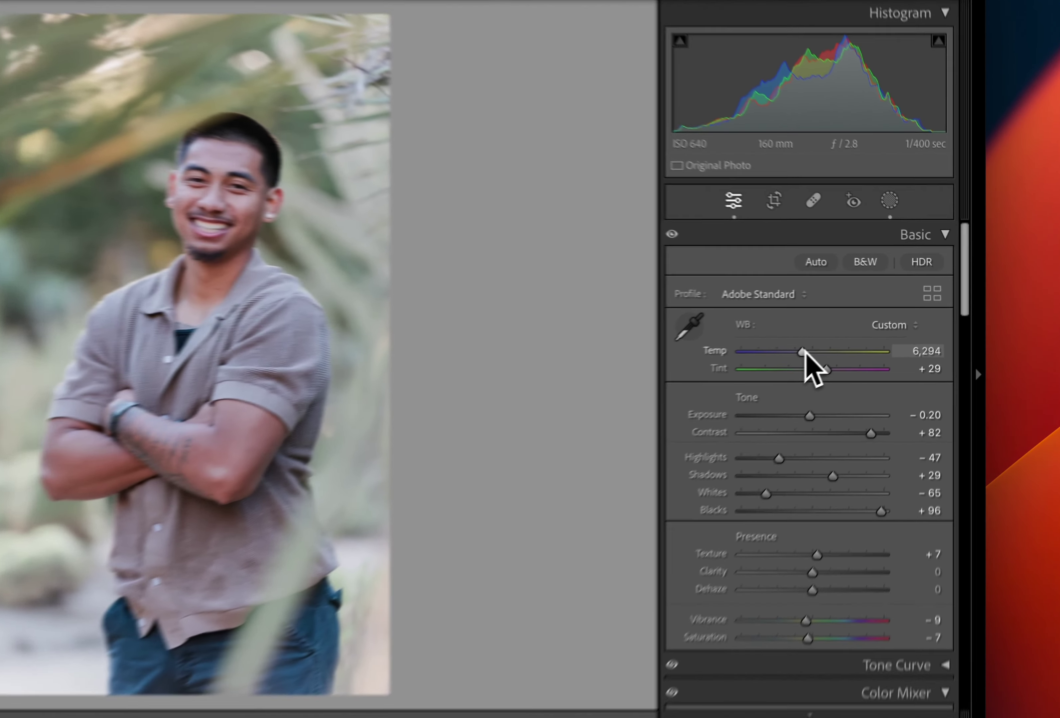
Warm photo 45's colour temperature to 6,527
left_click_drag(881, 320, 884, 321)
left_click_drag(786, 359, 784, 361)
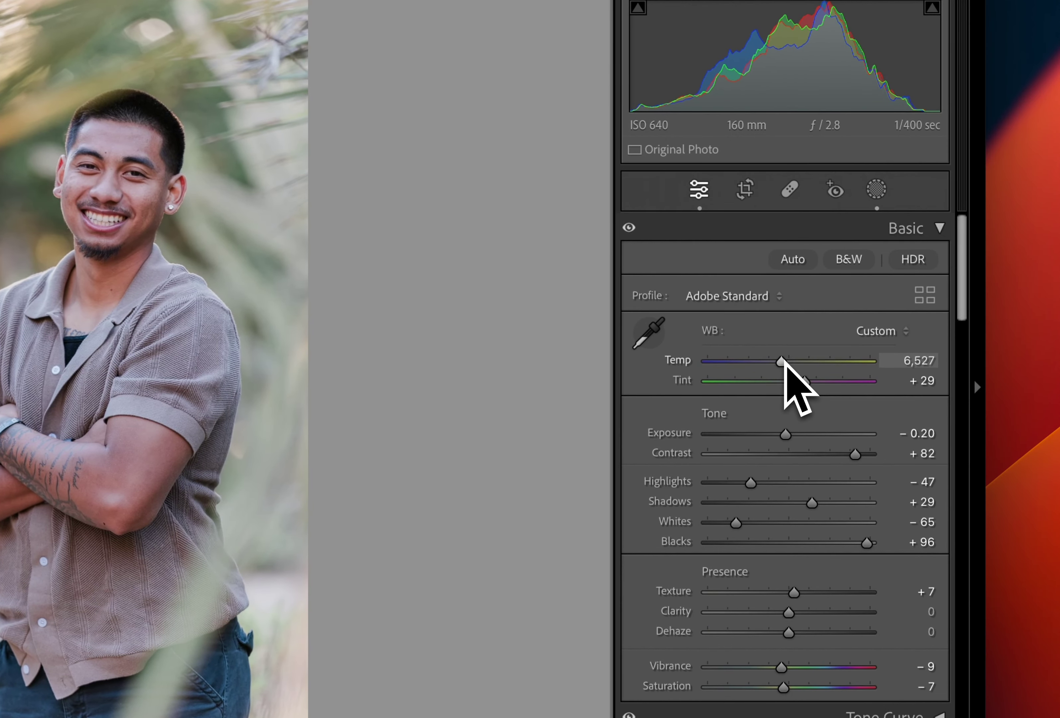
double_click(782, 362)
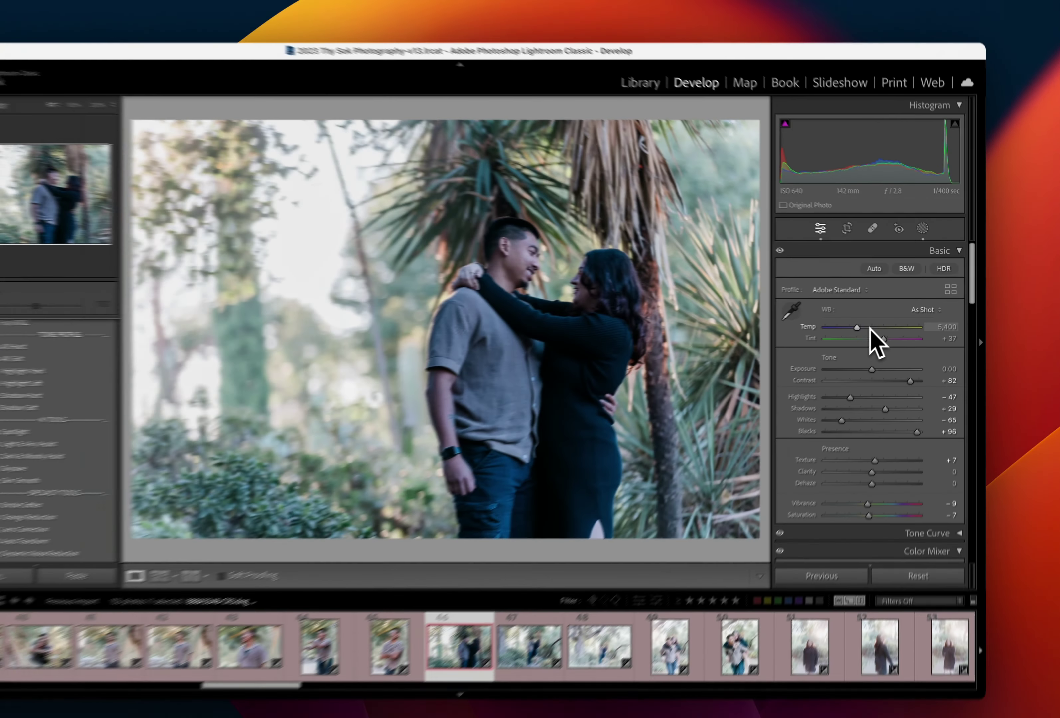
Raise photo 46's exposure and fine-tune its white balance
key("equal")
key("equal")
key("equal")
key("equal")
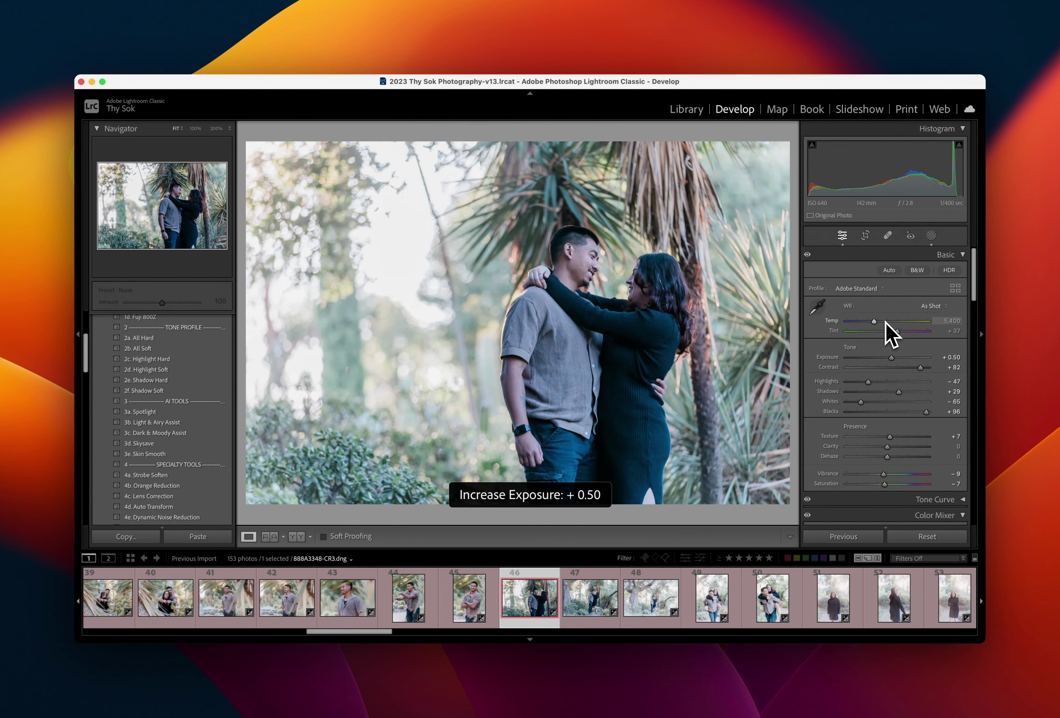
left_click_drag(885, 323, 887, 322)
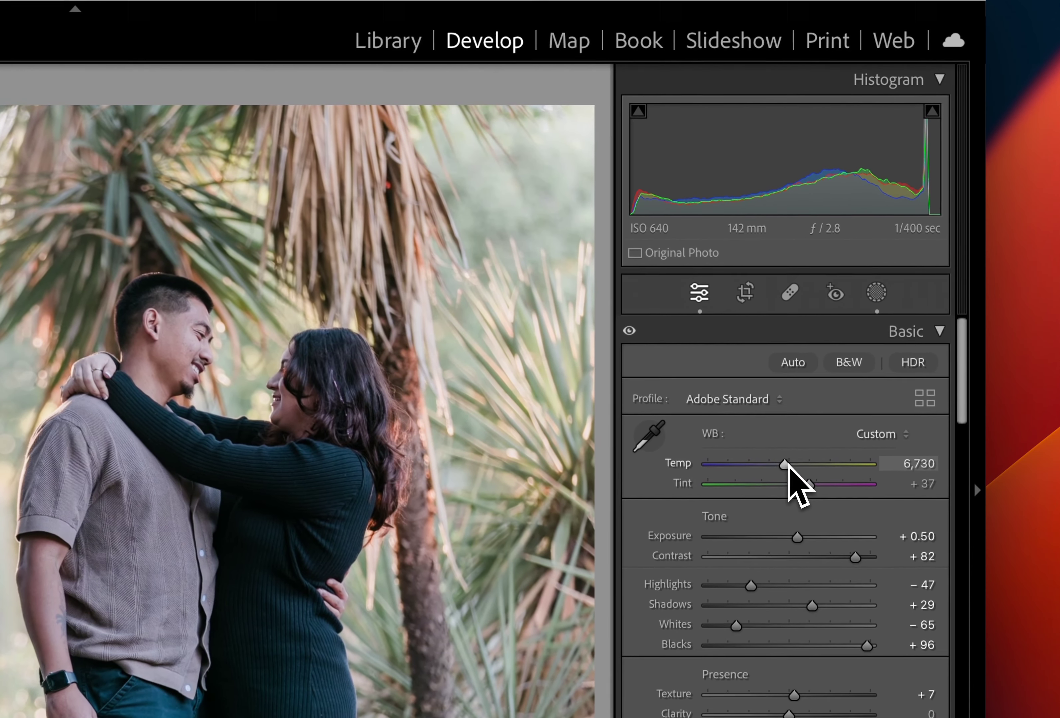
left_click_drag(788, 463, 783, 464)
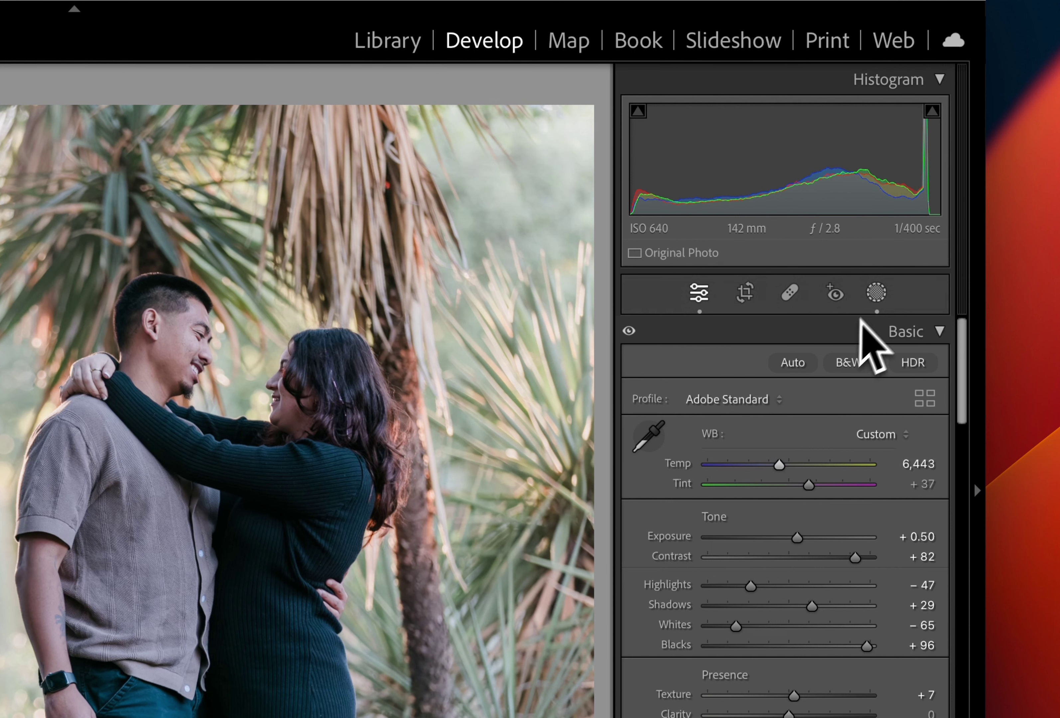
Set photo 46's Light & Airy (Subject) mask to 0.15 exposure and Temp 26
left_click(874, 292)
left_click(489, 160)
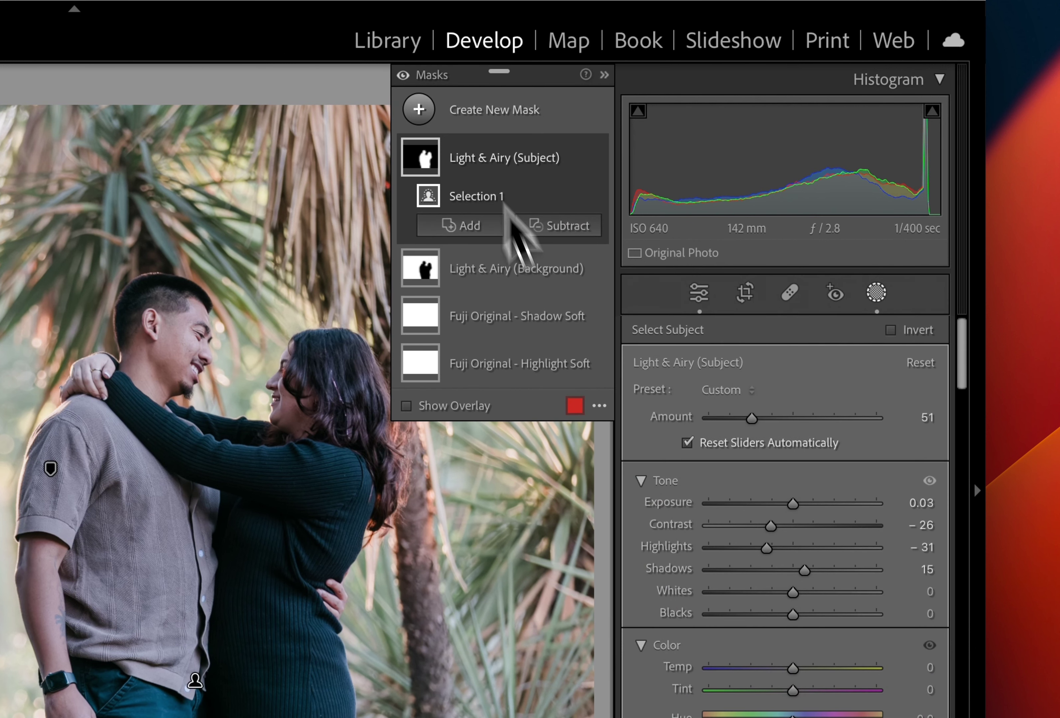
left_click_drag(793, 504, 797, 504)
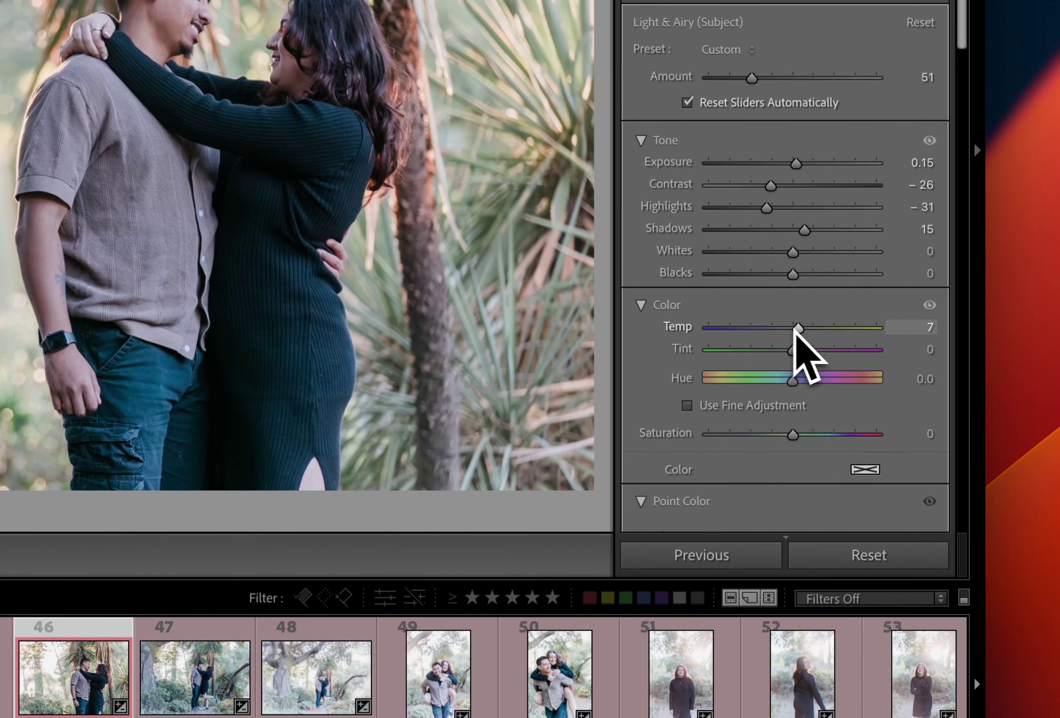
left_click_drag(793, 326, 813, 326)
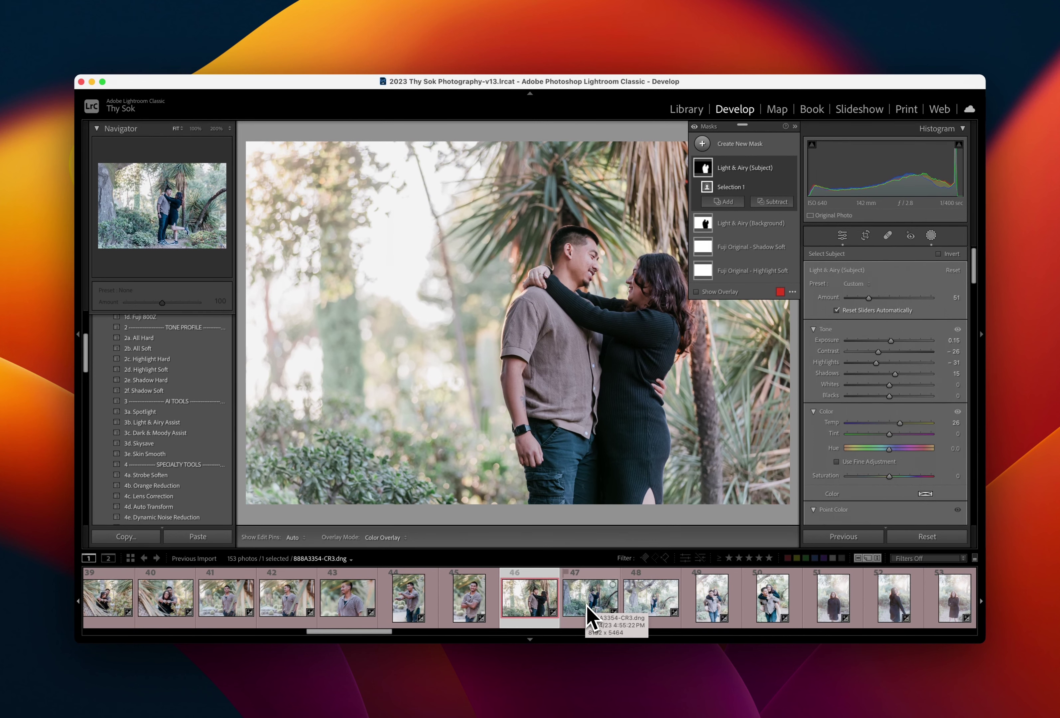
Sync photo 46's edits to photos 47–50, then open photo 45
left_click(773, 598, "shift")
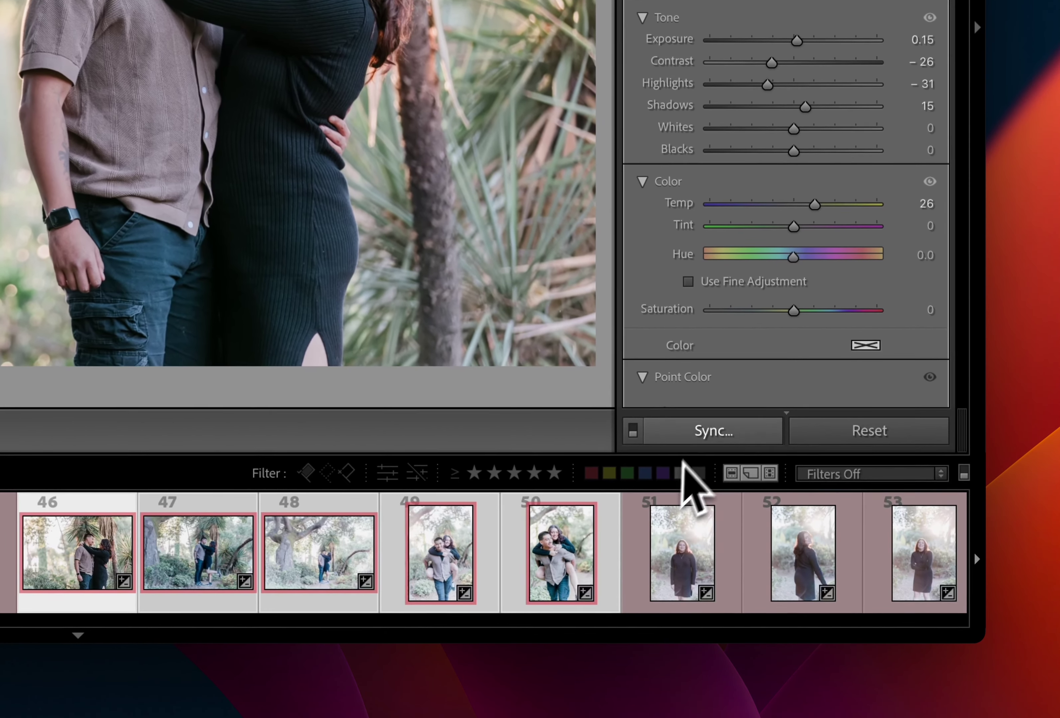
left_click(701, 433)
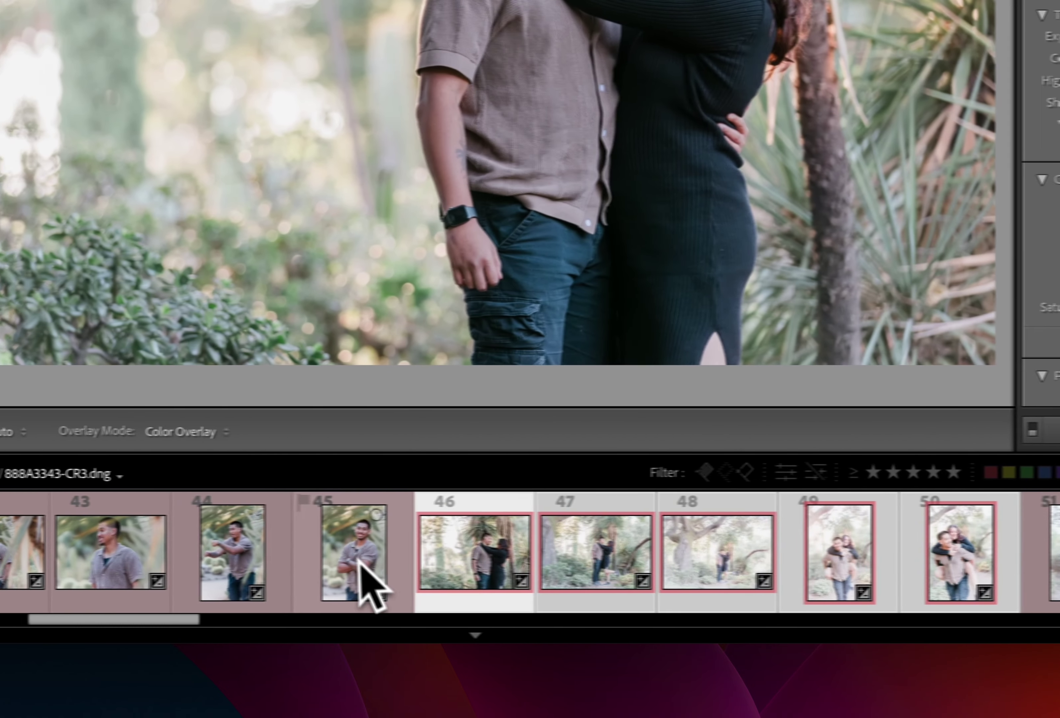
left_click(371, 581)
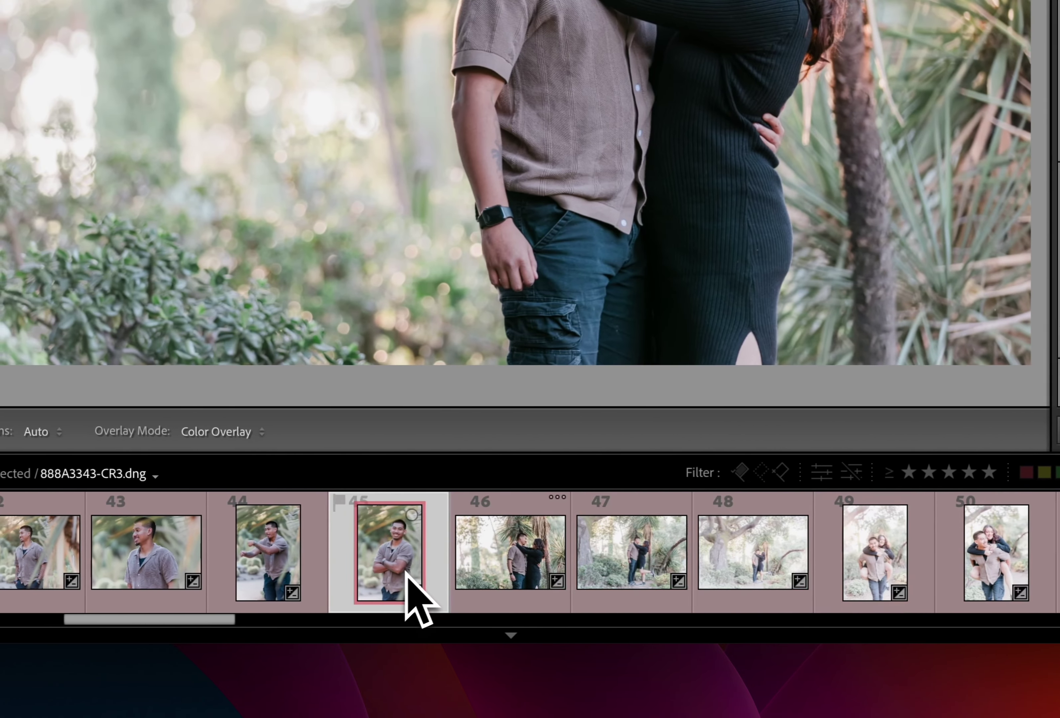
Open photo 47, briefly hide and restore the mask list, and return to basic adjustments
left_click(652, 584)
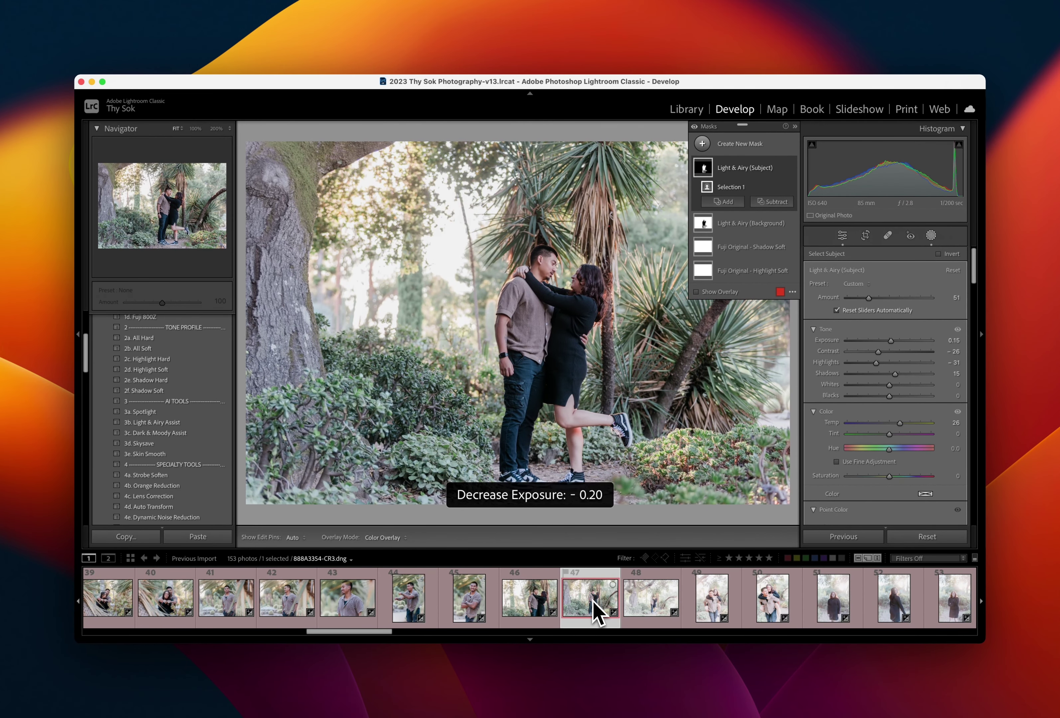
key("shift+w")
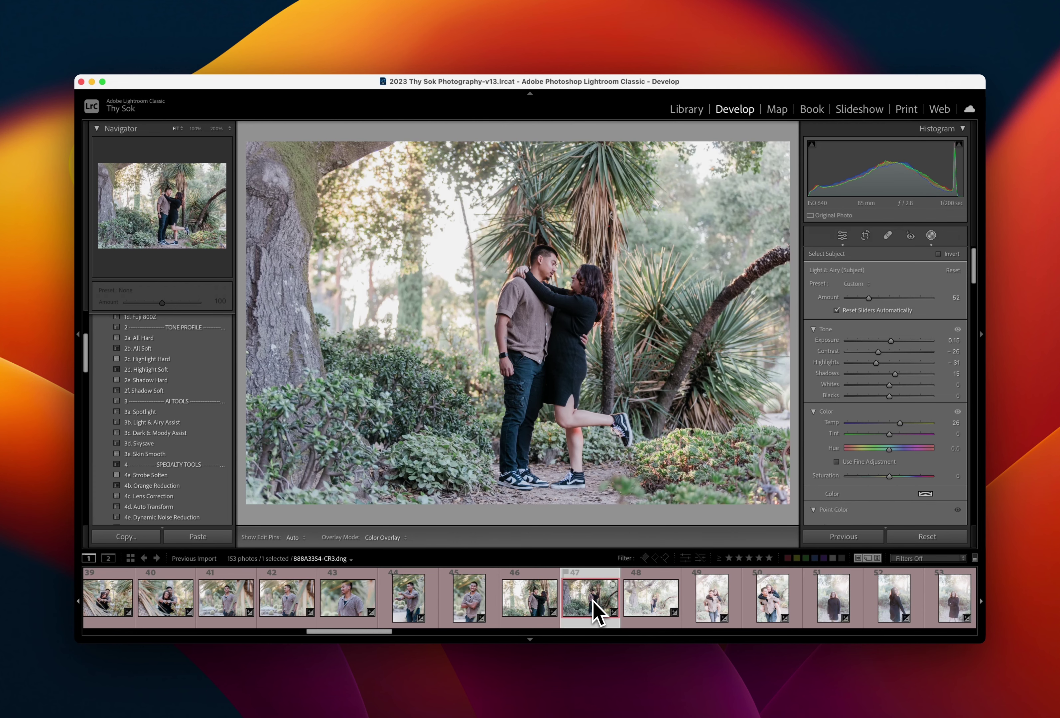
key("shift+w")
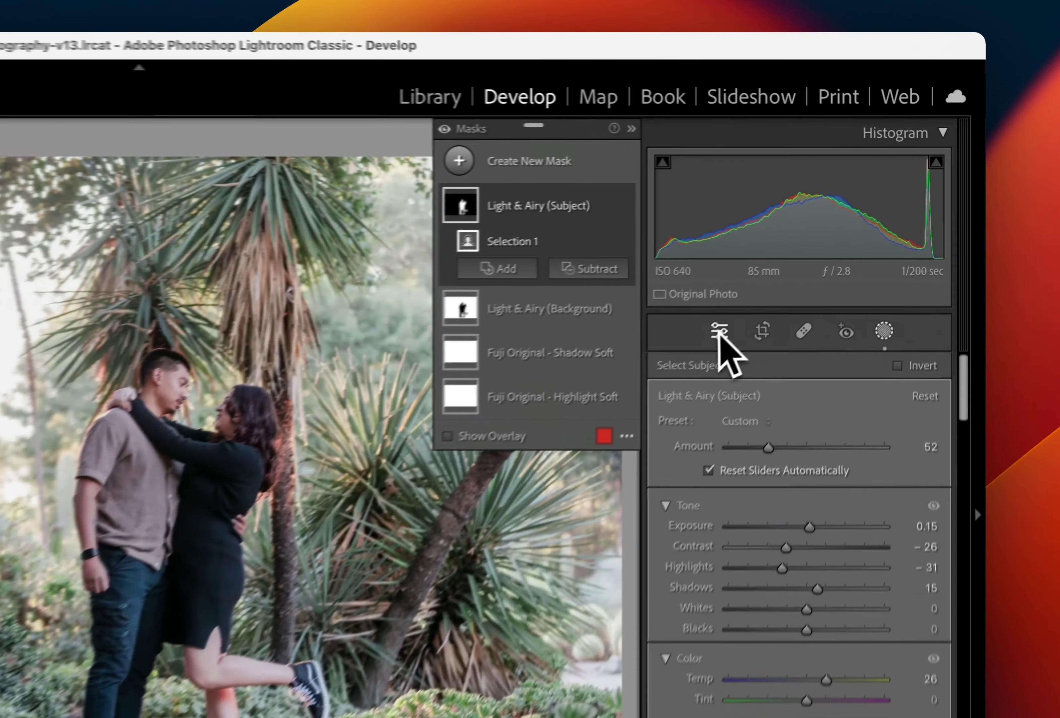
left_click(842, 235)
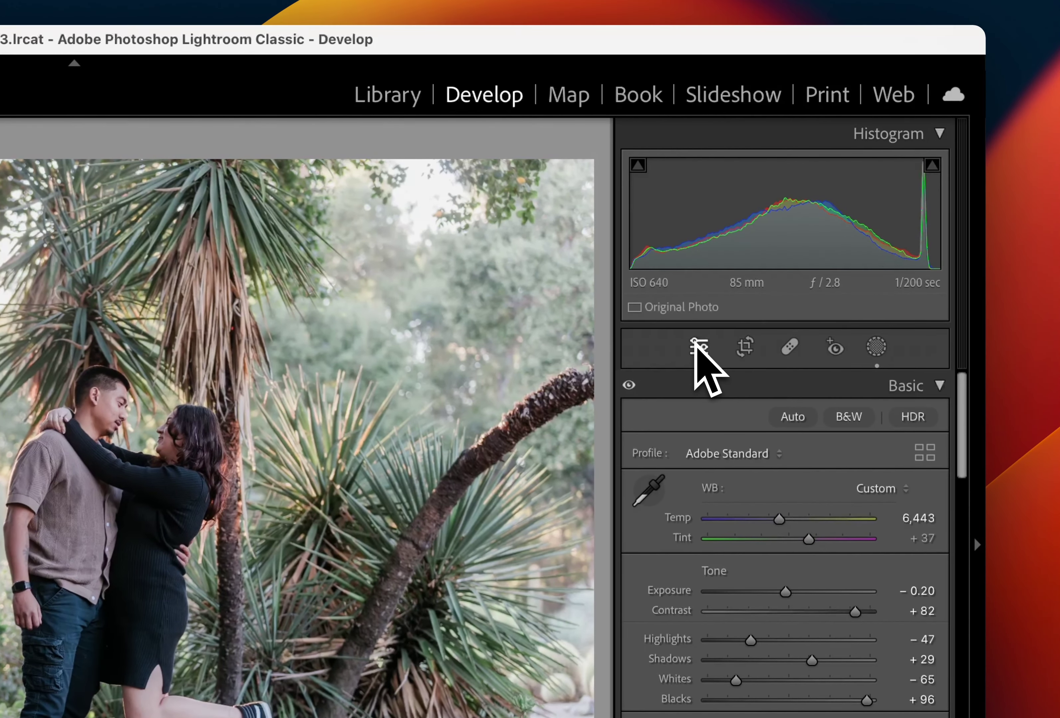
Darken photo 48 to −1.30 exposure
key("Right")
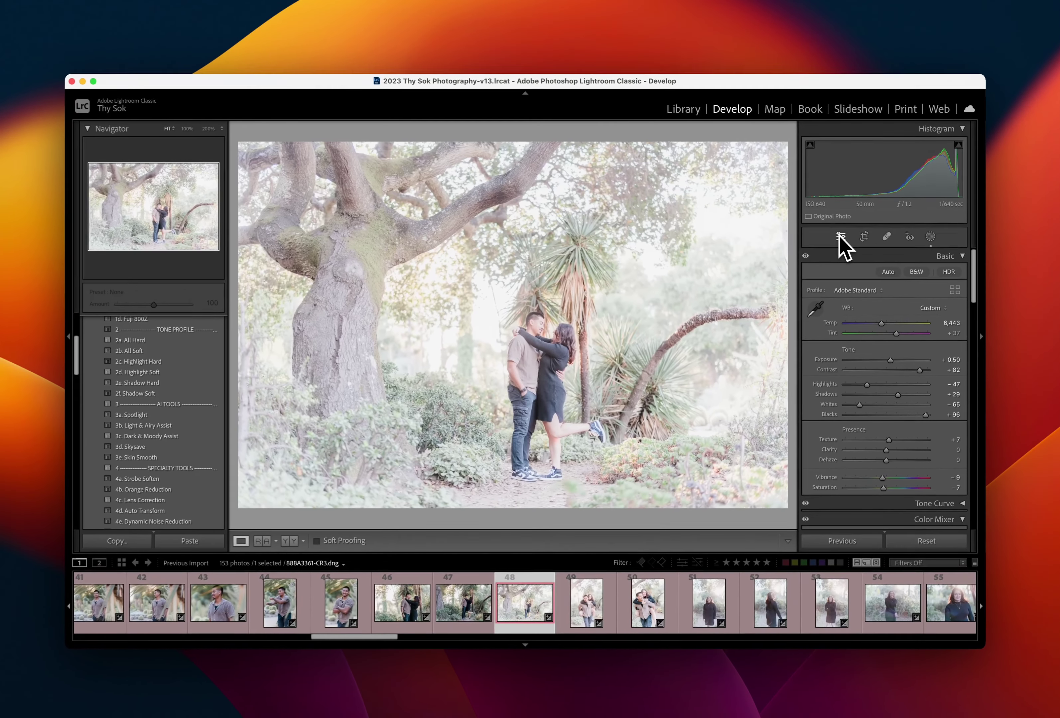
key("minus")
key("minus")
key("minus")
key("minus")
key("minus")
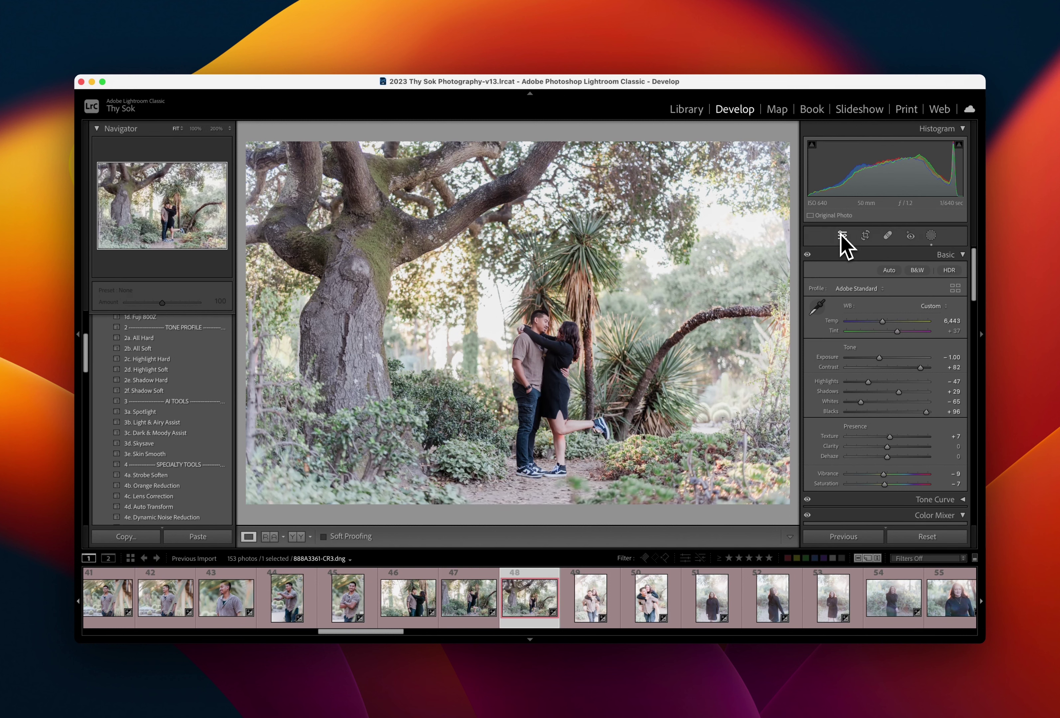
key("minus")
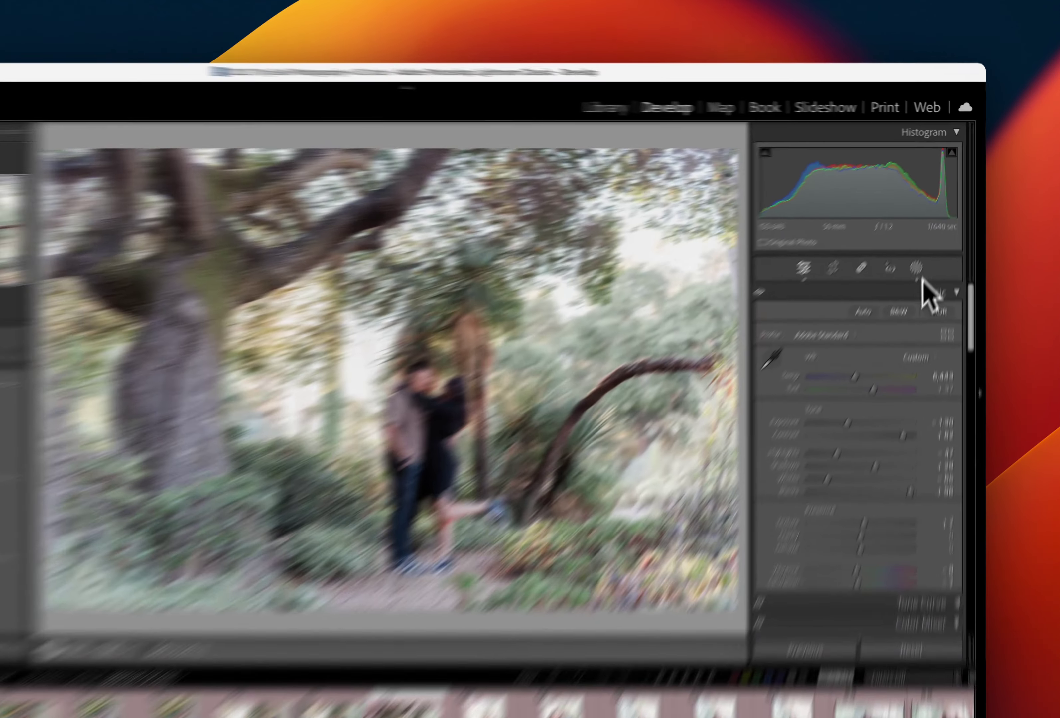
Raise the exposure of photo 48's Light & Airy (Subject) mask to 0.65
left_click(931, 235)
left_click(531, 219)
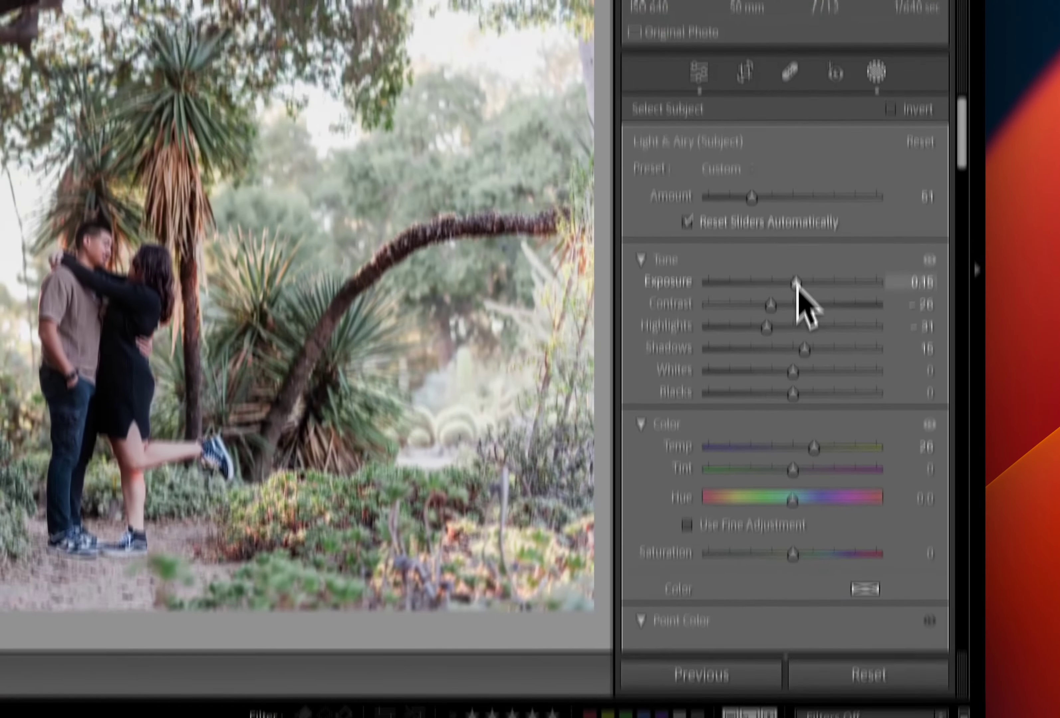
left_click_drag(797, 283, 806, 282)
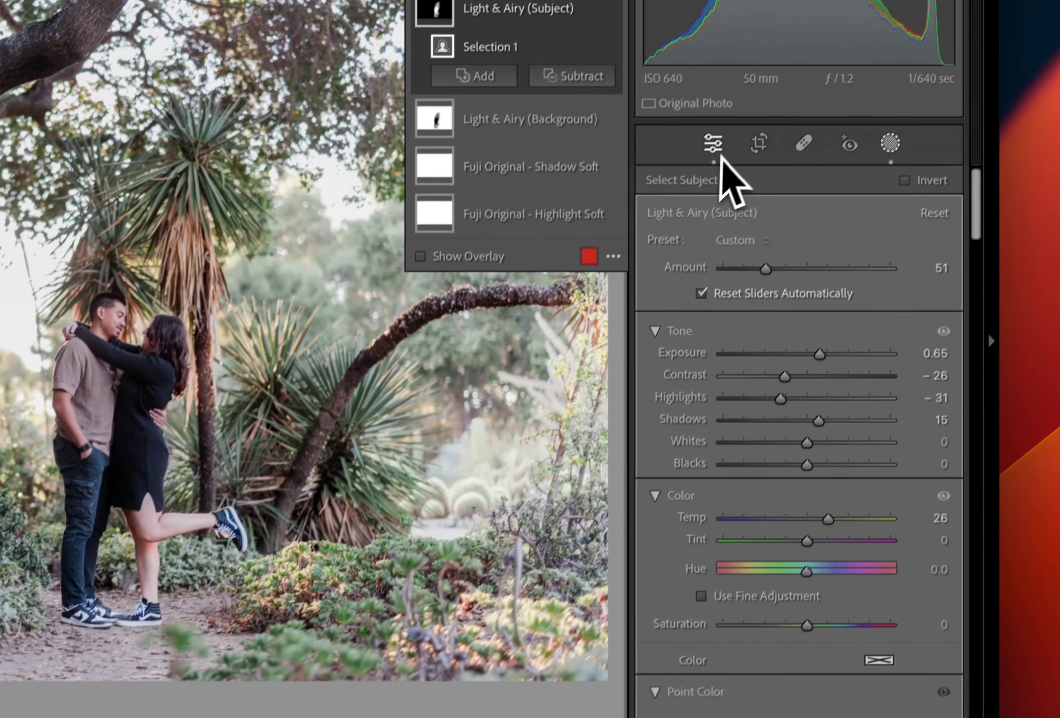
left_click(717, 167)
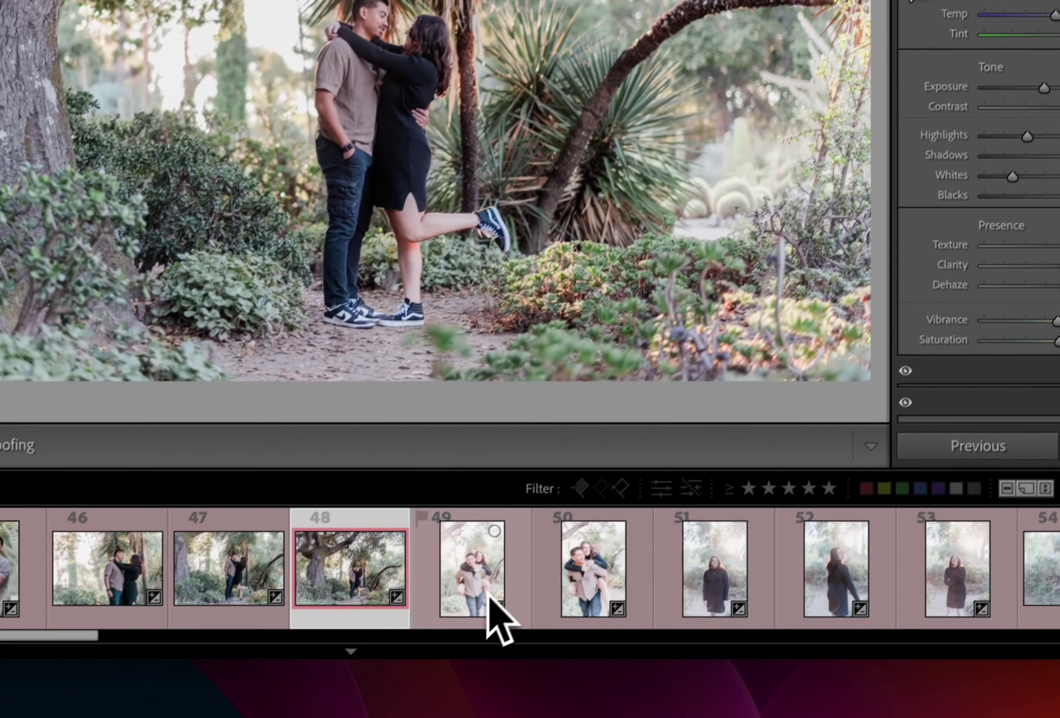
Darken photo 49 to −0.90 exposure, nudge tint toward green, and cool Temp to 6,157
left_click(479, 568)
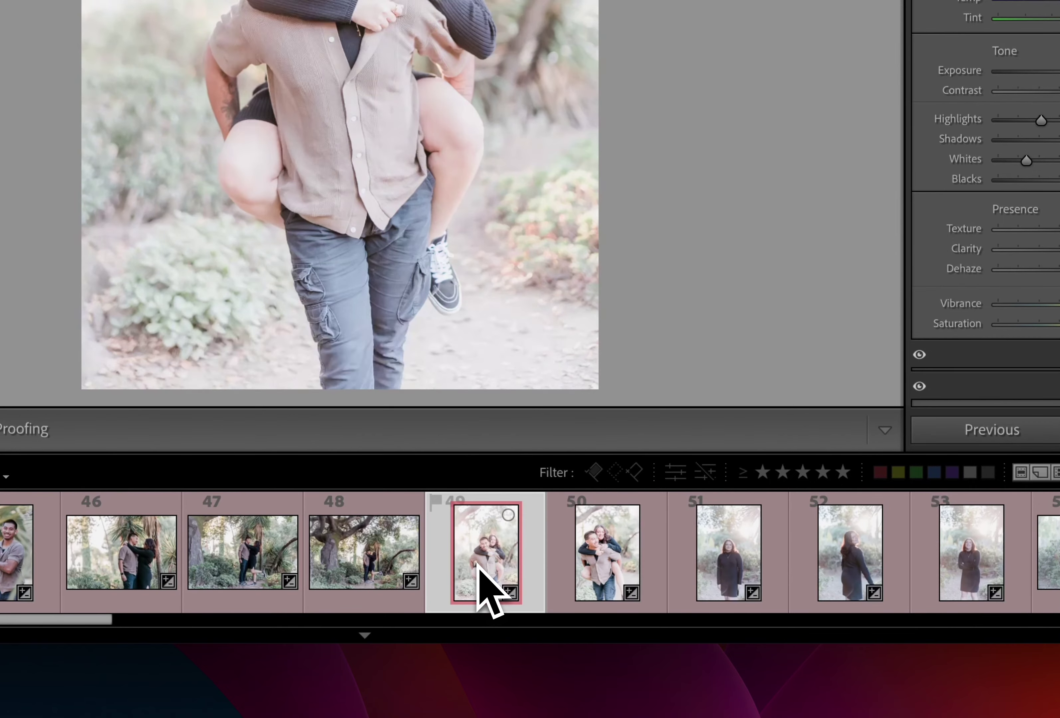
key("minus")
key("minus")
key("minus")
key("minus")
key("minus")
key("minus")
key("minus")
key("minus")
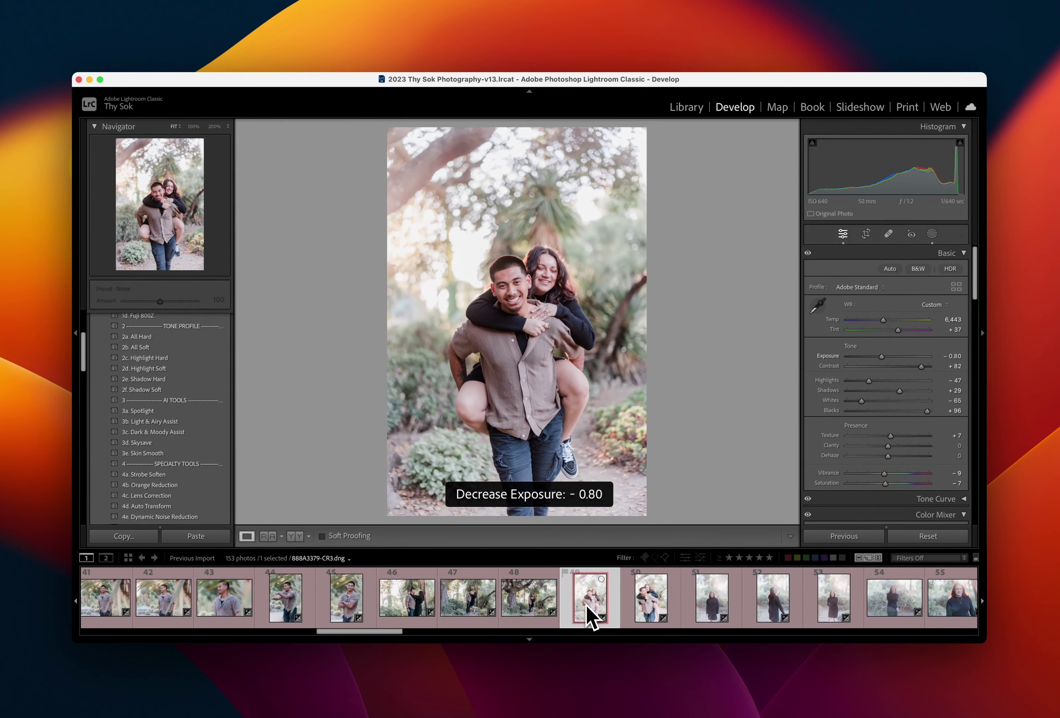
key("minus")
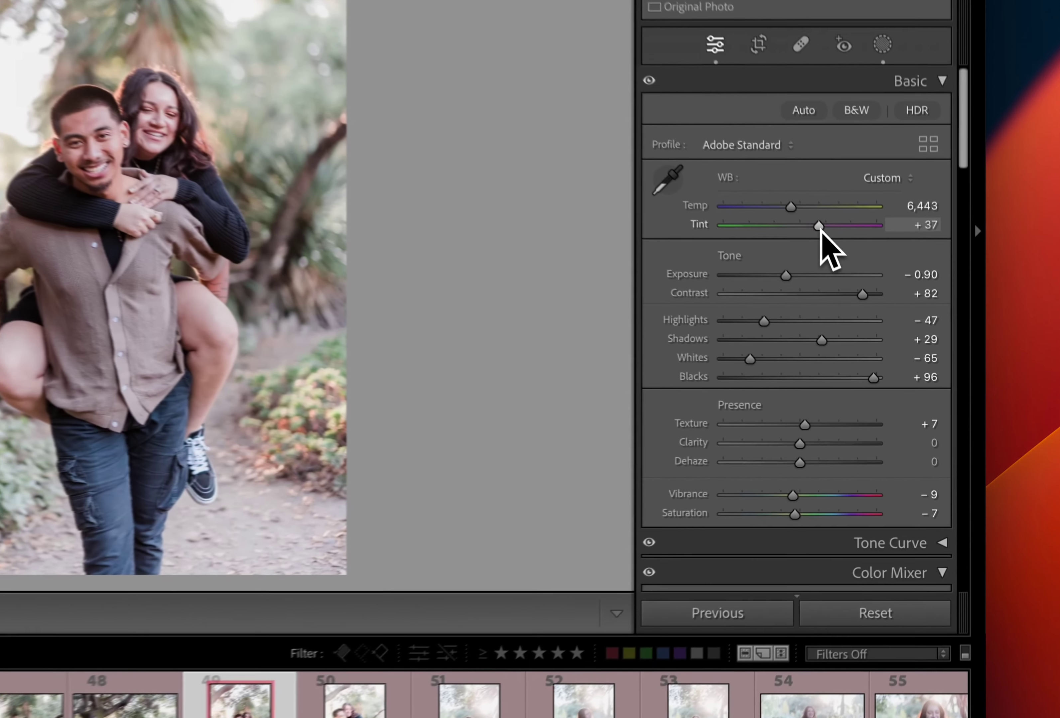
left_click_drag(897, 331, 894, 331)
left_click_drag(779, 193, 776, 192)
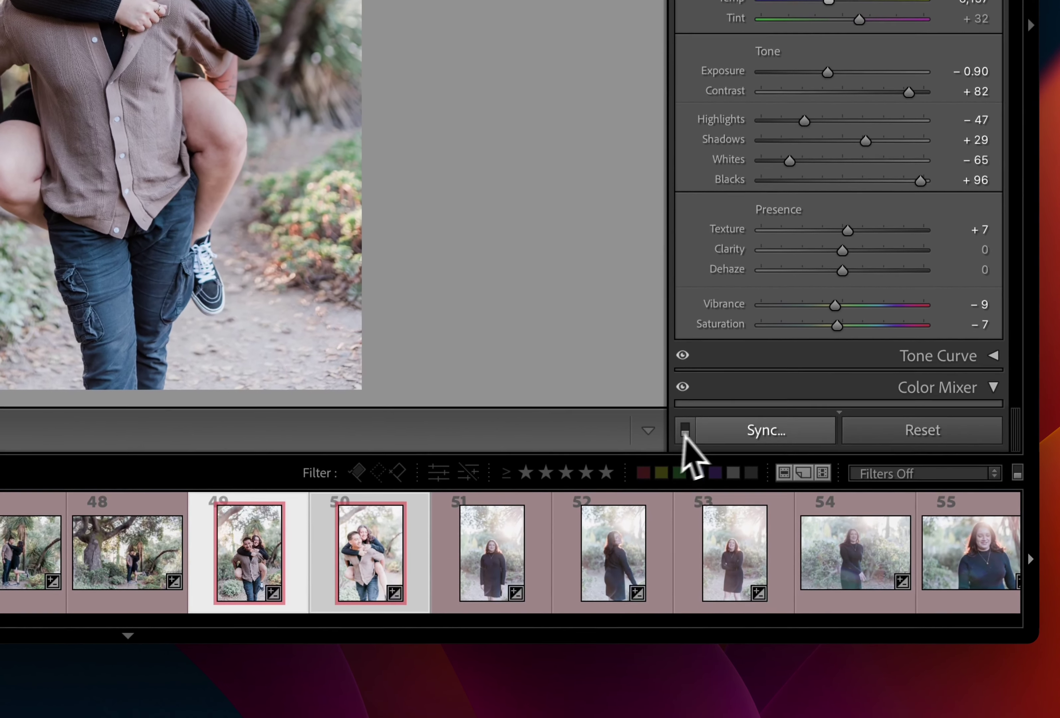
Sync photo 49's settings to photo 50, then select photo 50 alone
left_click(705, 433)
key("Return")
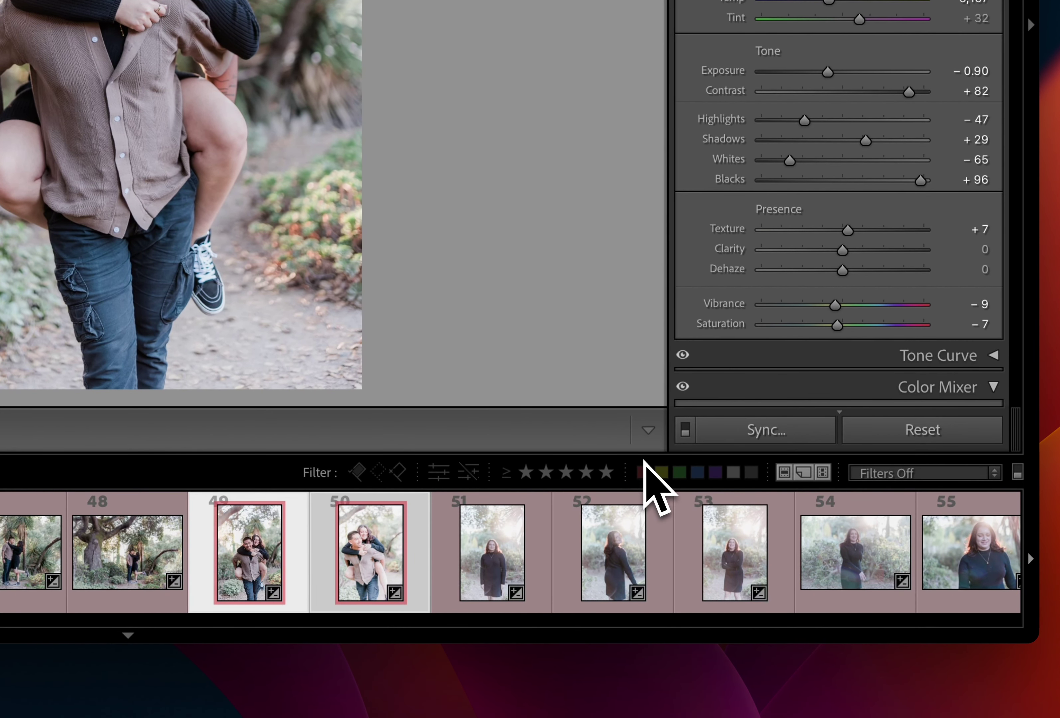
left_click(466, 558)
left_click(366, 568)
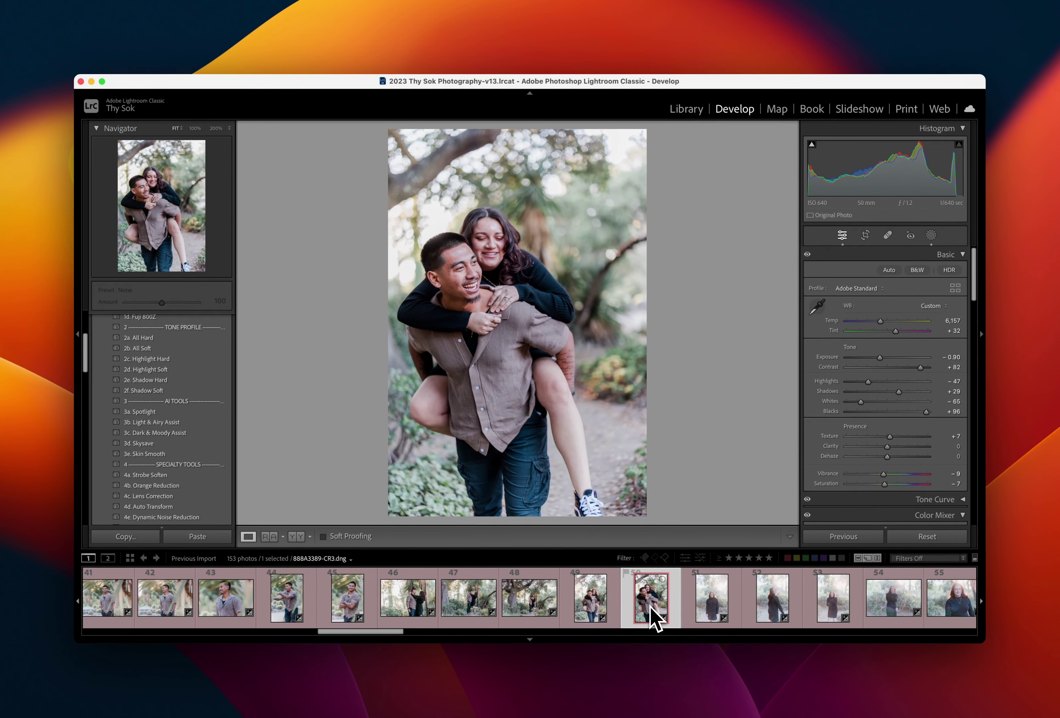
Lower photo 51's exposure to −0.70
key("Right")
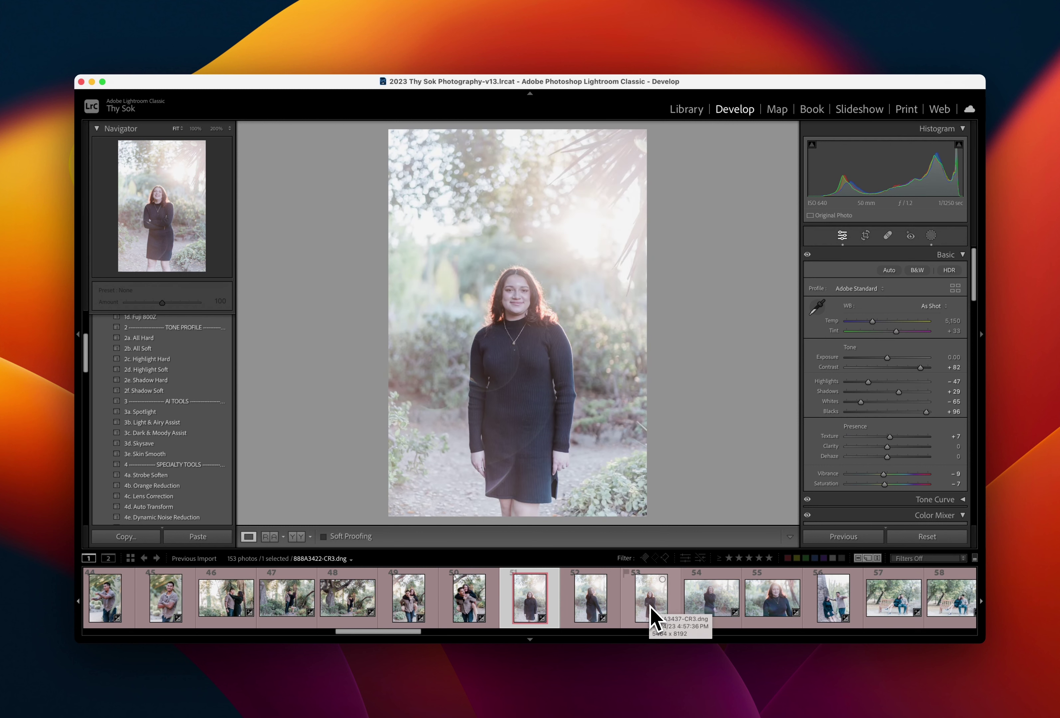
key("minus")
key("minus")
key("minus")
key("minus")
key("minus")
key("minus")
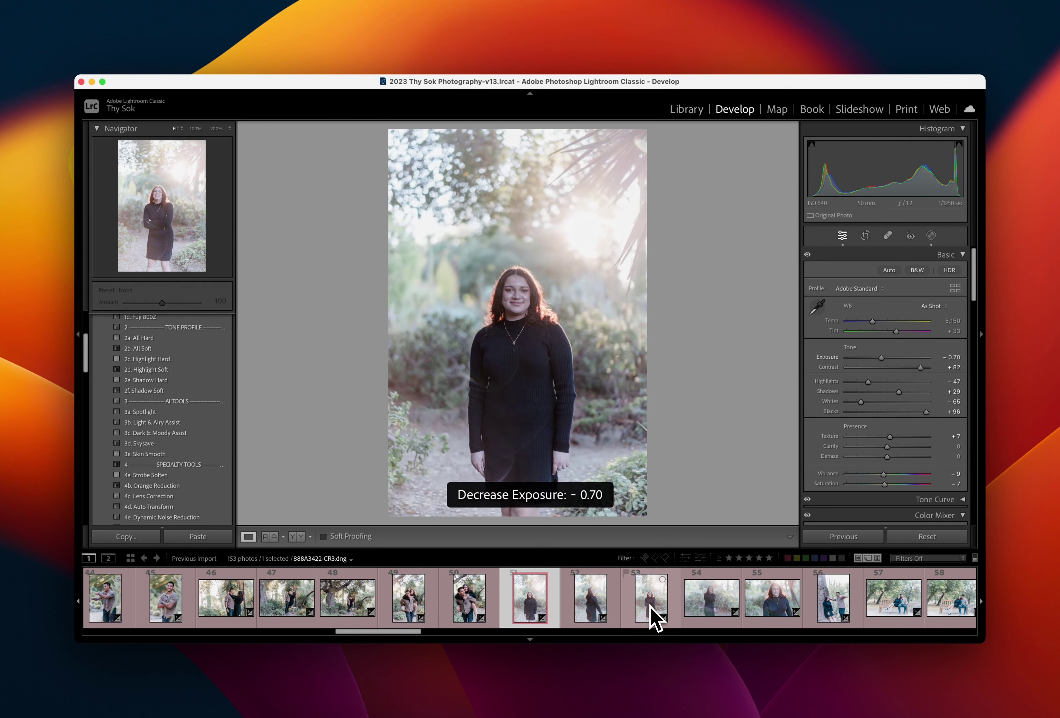
key("minus")
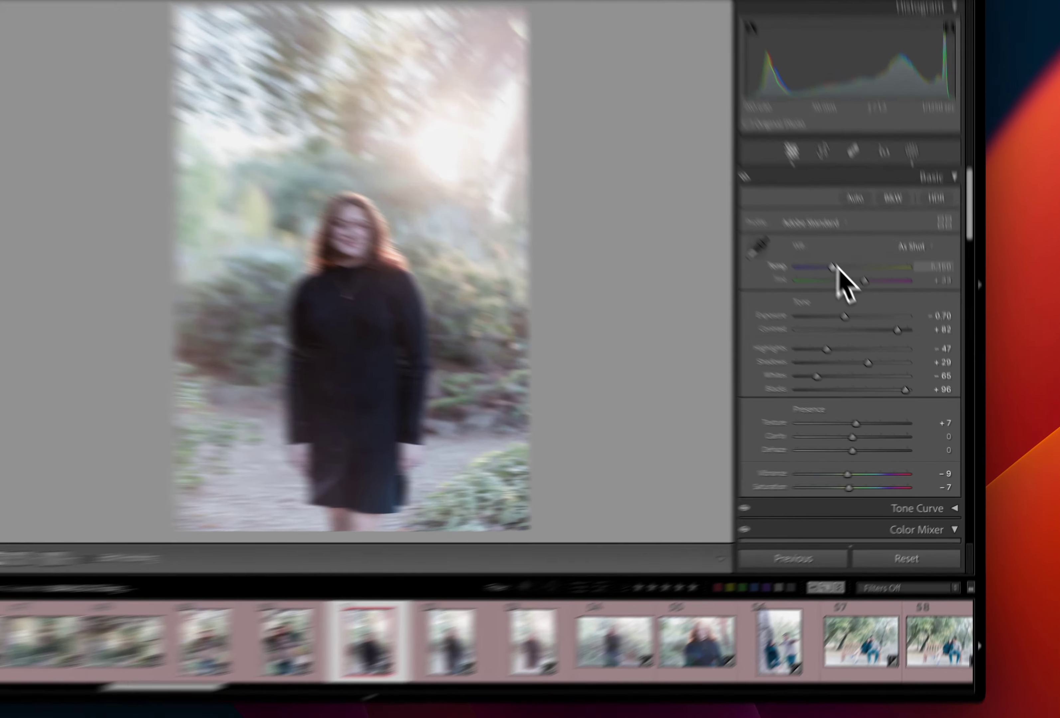
Warm photo 51 to 6,091 Temp and sync its edits to photos 52–55
left_click_drag(872, 321, 880, 320)
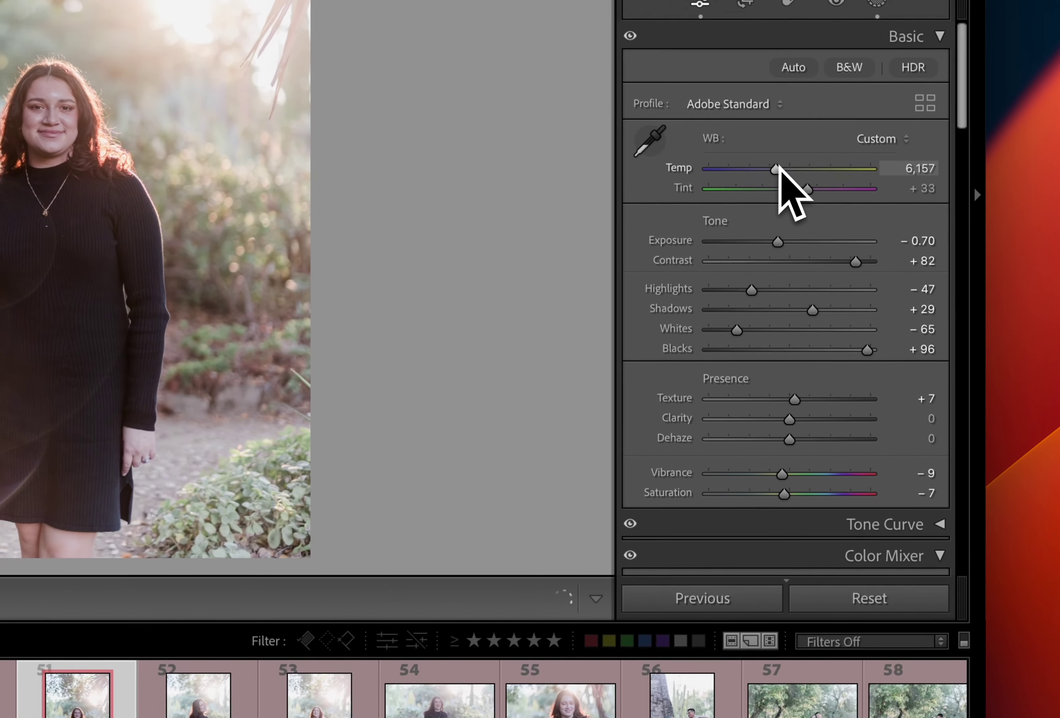
left_click_drag(778, 166, 777, 164)
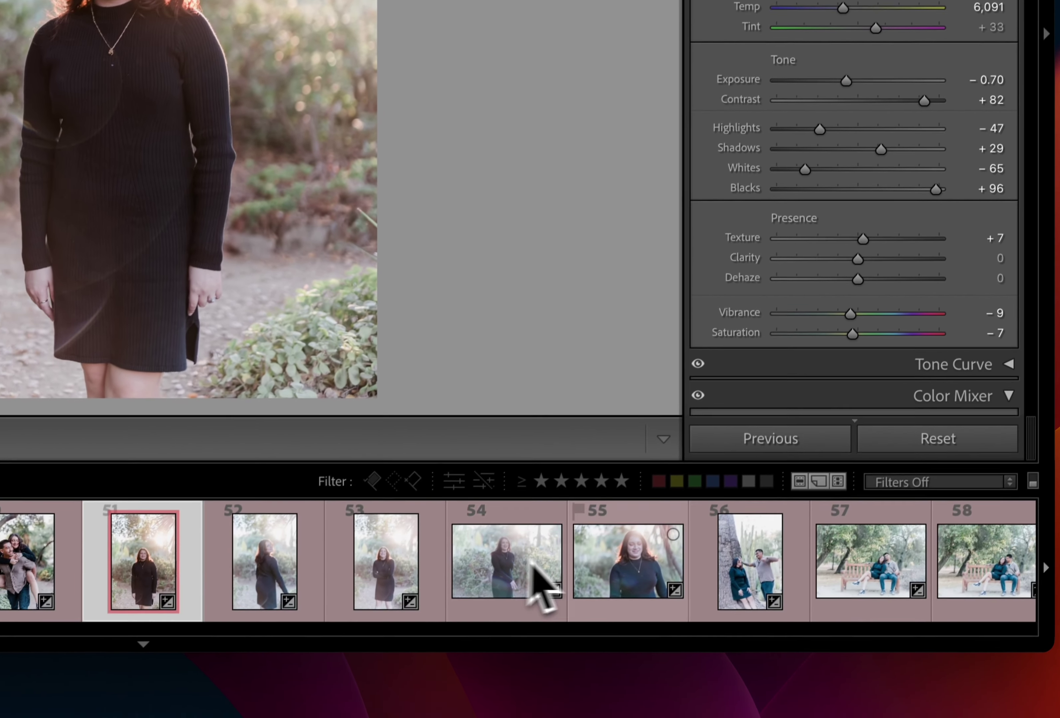
left_click(634, 575, "shift")
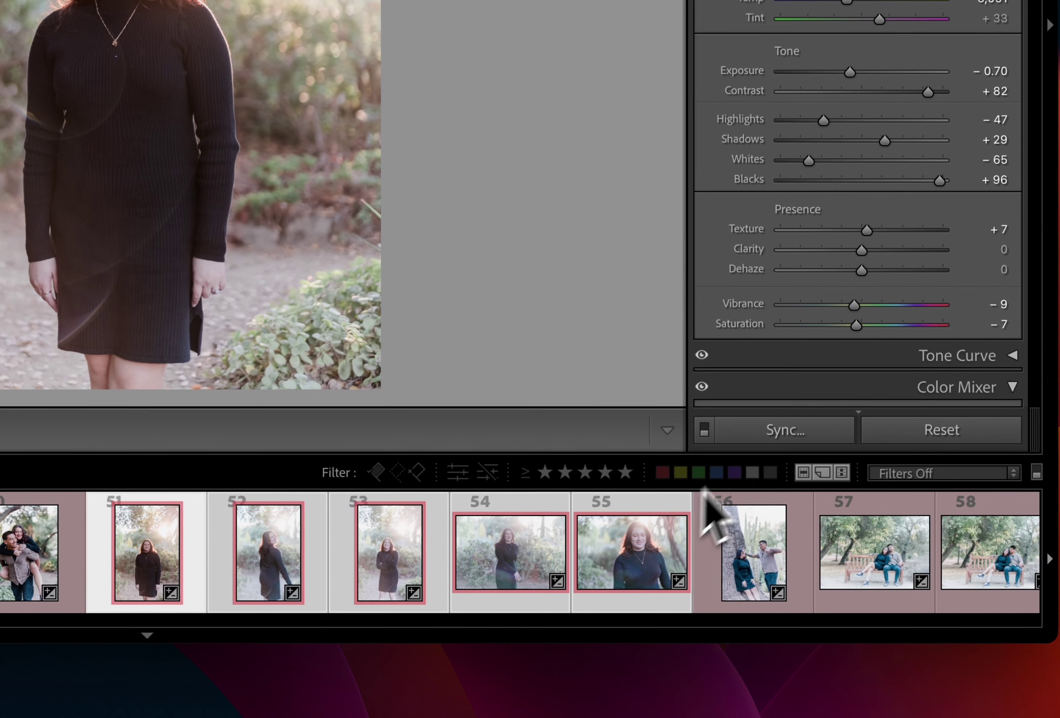
left_click(761, 433)
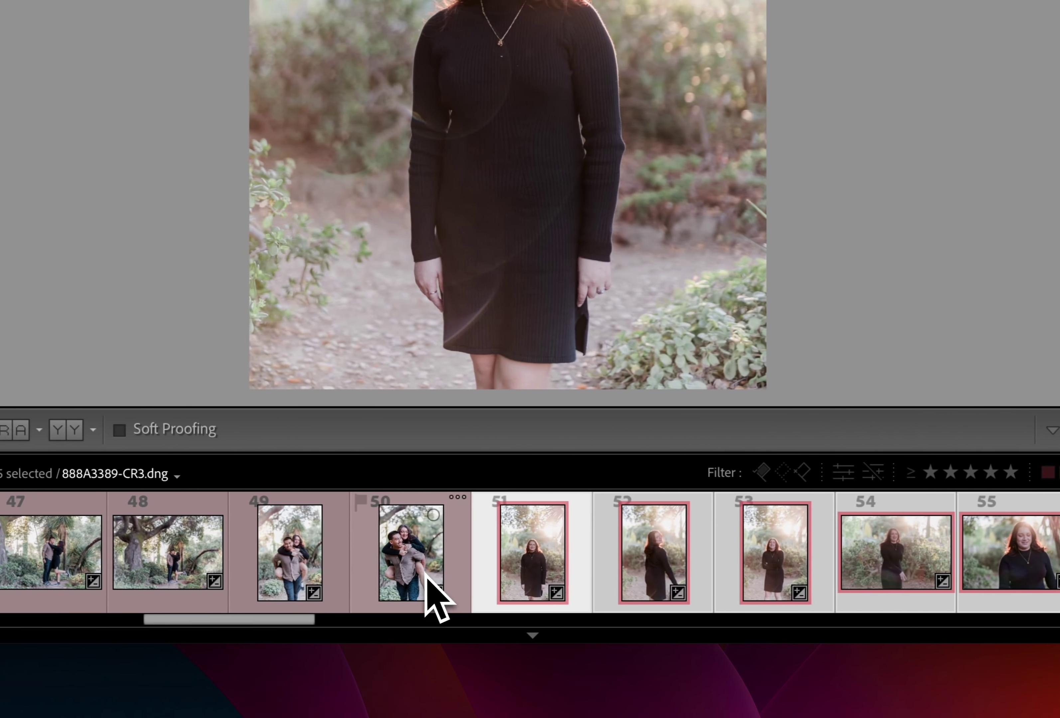
Set photo 52's exposure to −1.10
left_click(426, 581)
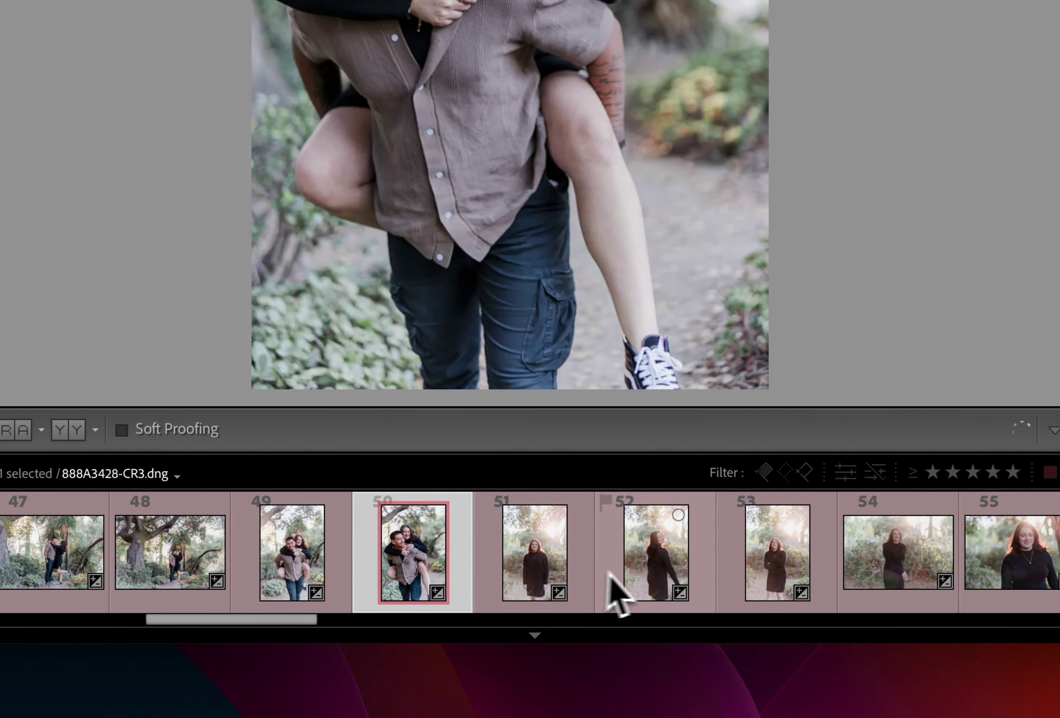
left_click(642, 584)
key("minus")
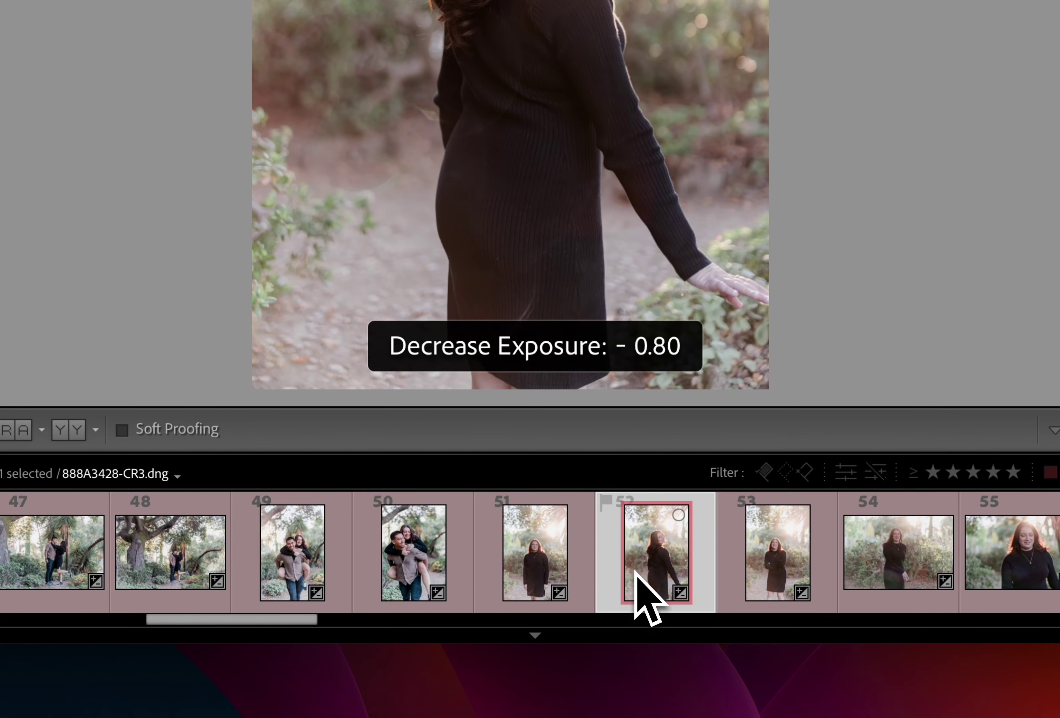
key("minus")
key("equal")
key("minus")
key("minus")
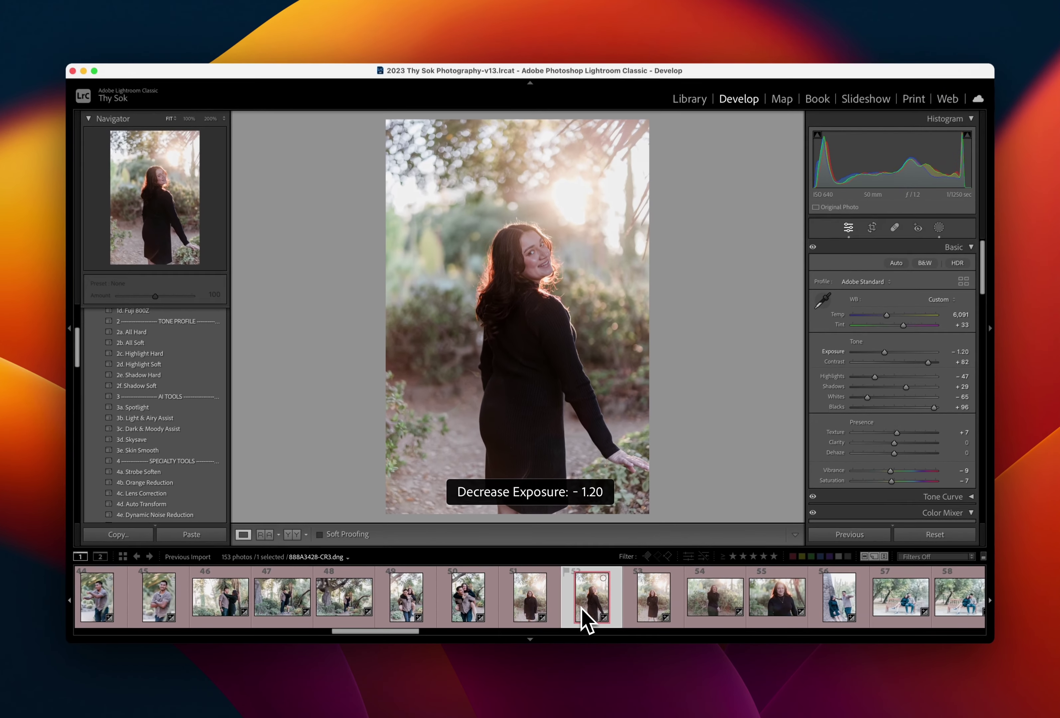
key("equal")
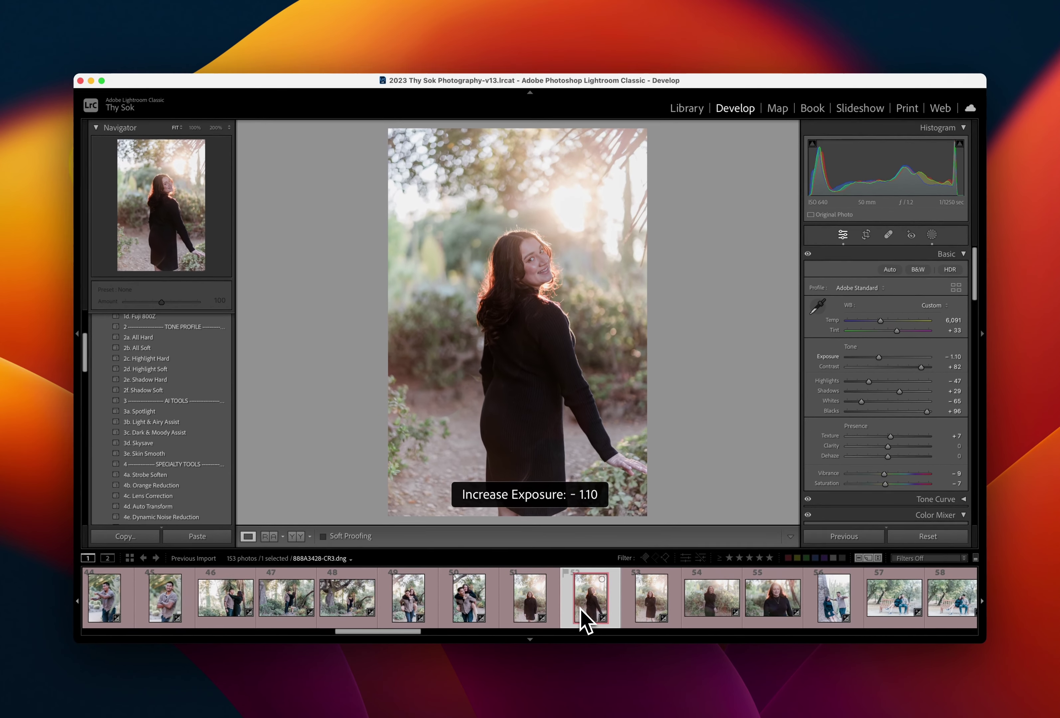
mouse_move(590, 597)
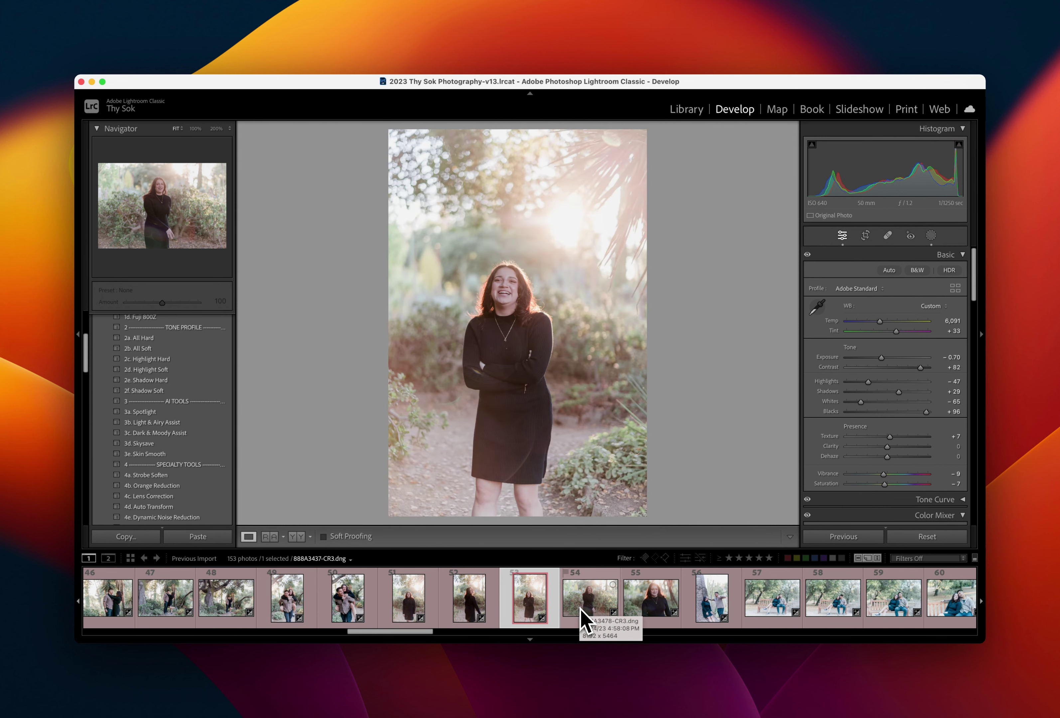
Slightly darken the woman's portrait, photo 54, and warm its white balance
left_click(582, 609)
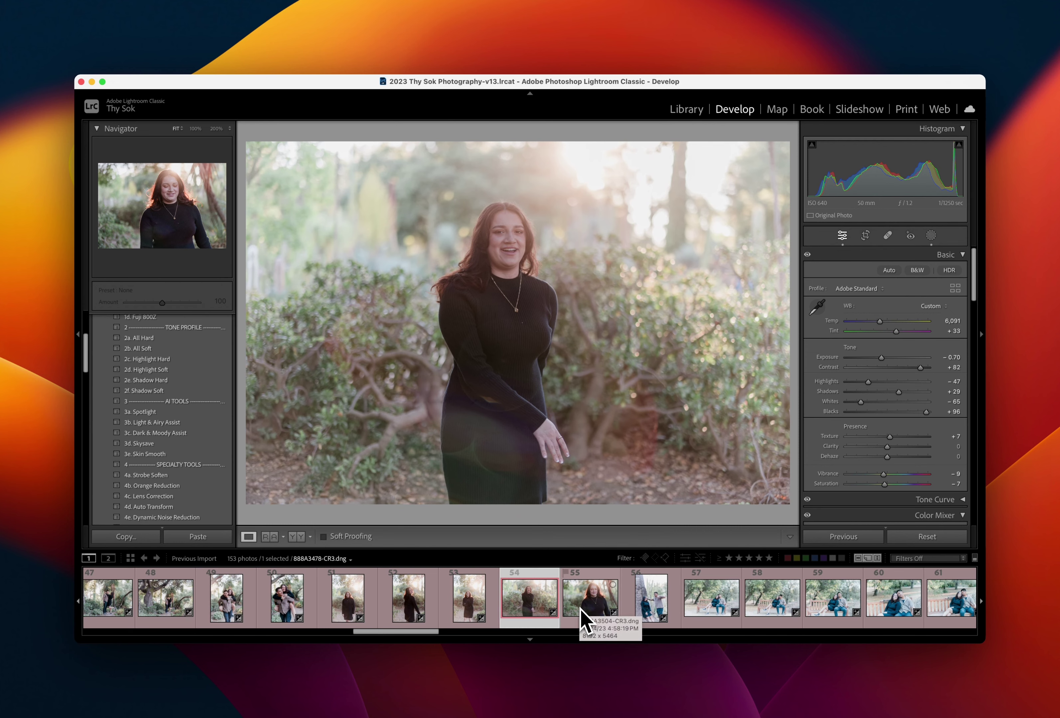
key("minus")
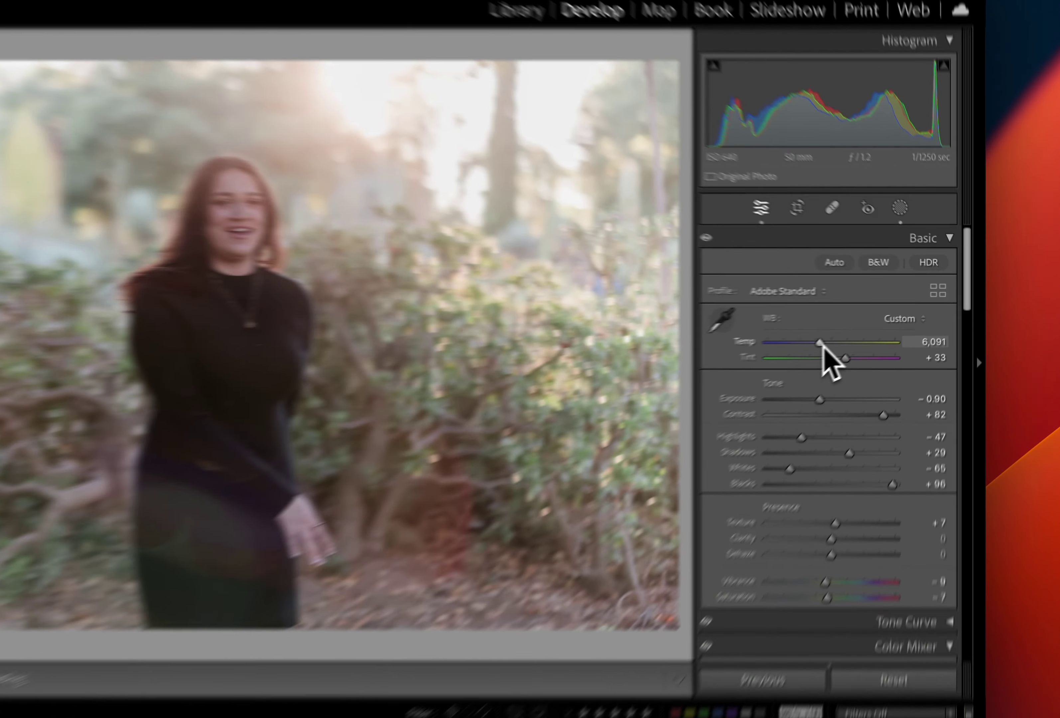
left_click_drag(880, 321, 886, 321)
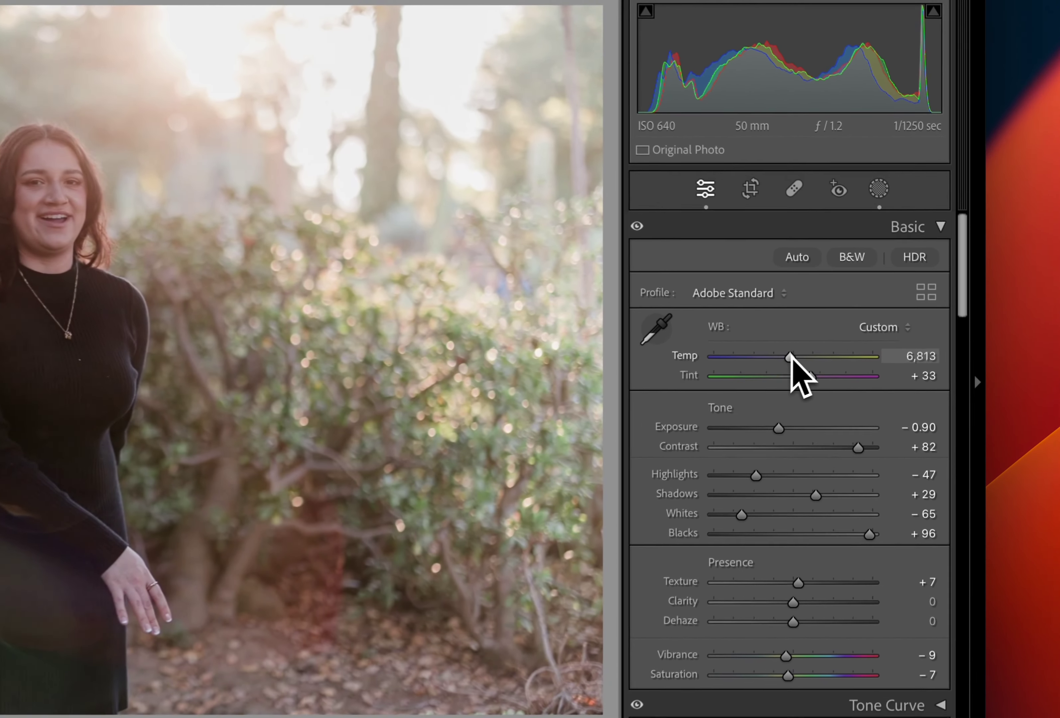
left_click_drag(790, 357, 784, 359)
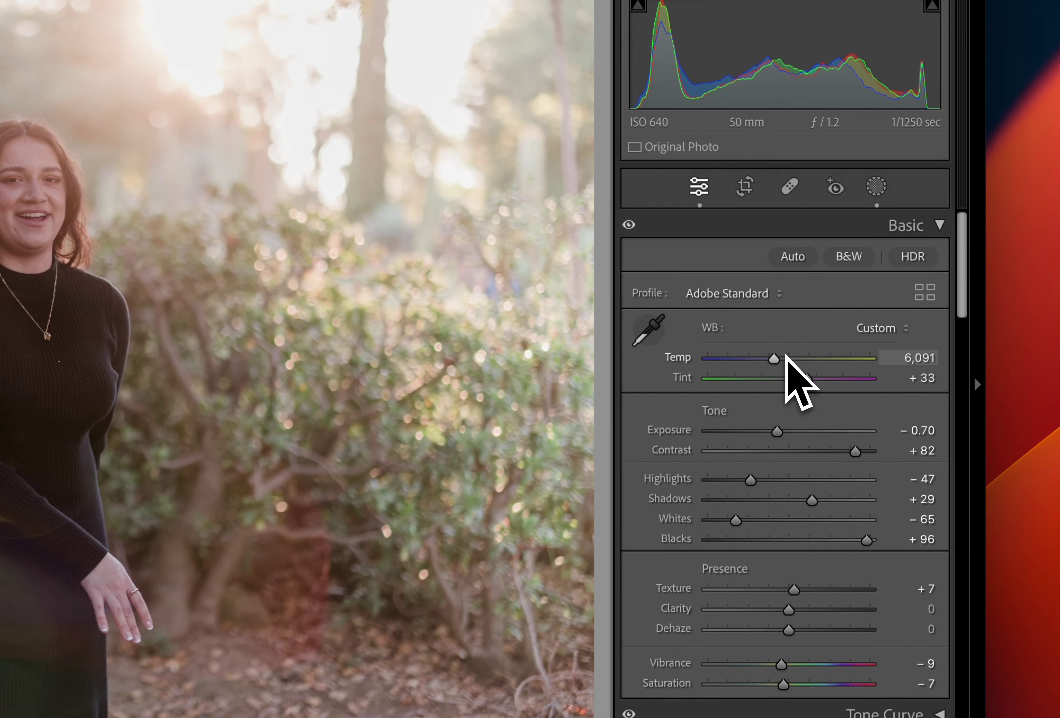
scroll(783, 359, "up", 2)
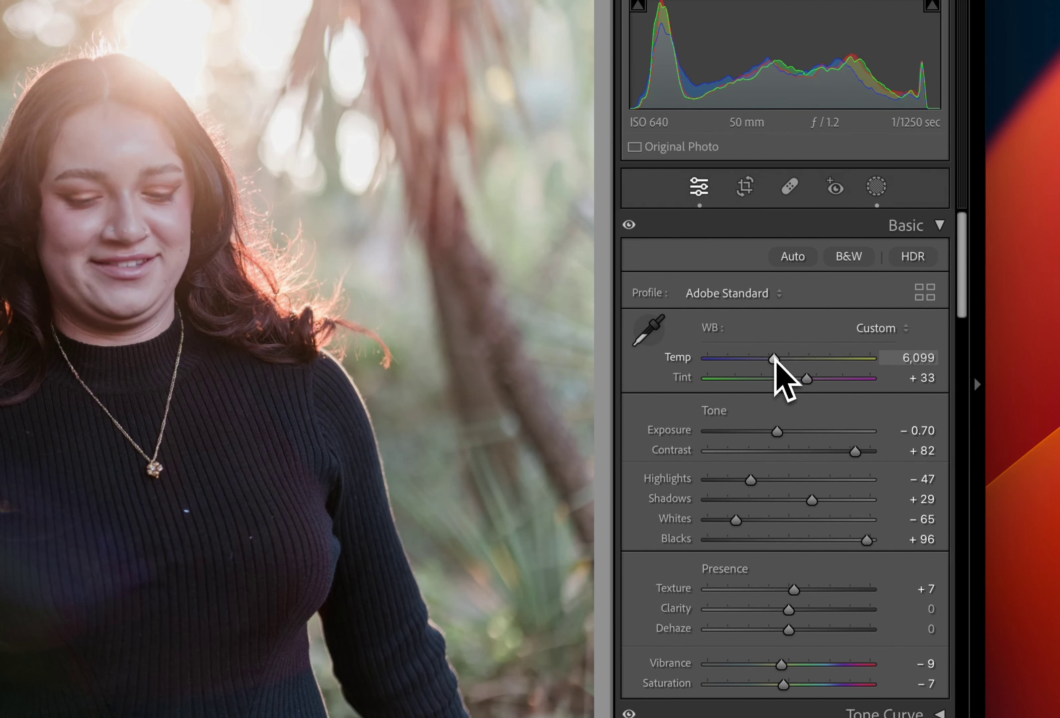
scroll(779, 358, "up", 2)
scroll(781, 358, "up", 2)
left_click_drag(778, 359, 783, 359)
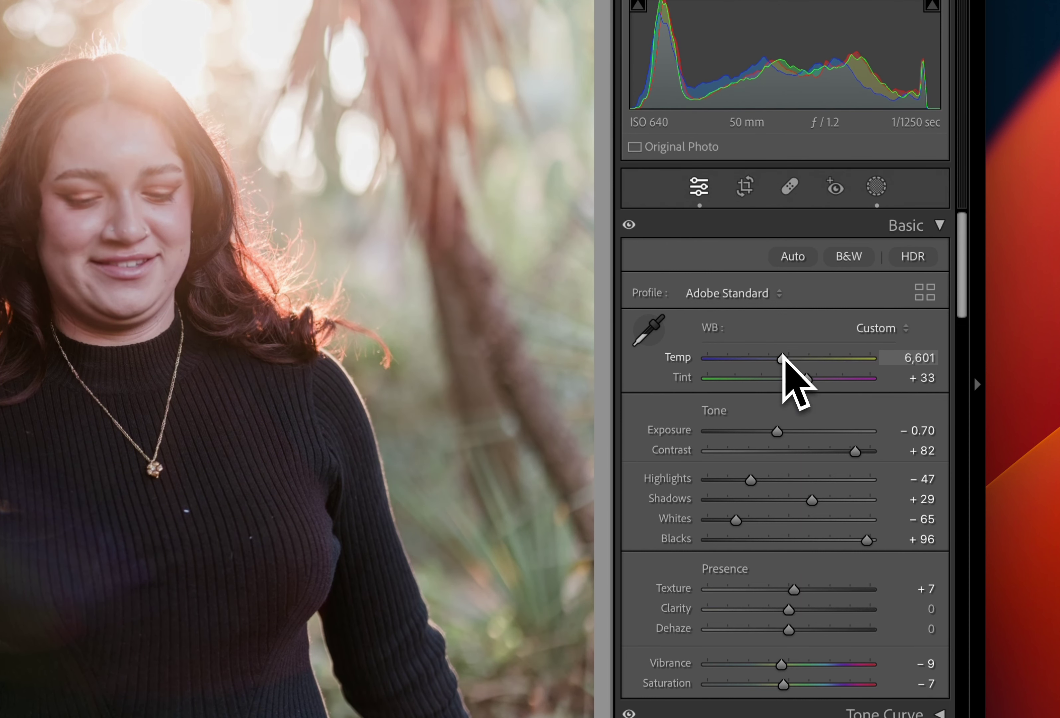
Warm the cactus couple photo 56 to 7,621 Temp and darken it to −0.40 exposure
key("Right")
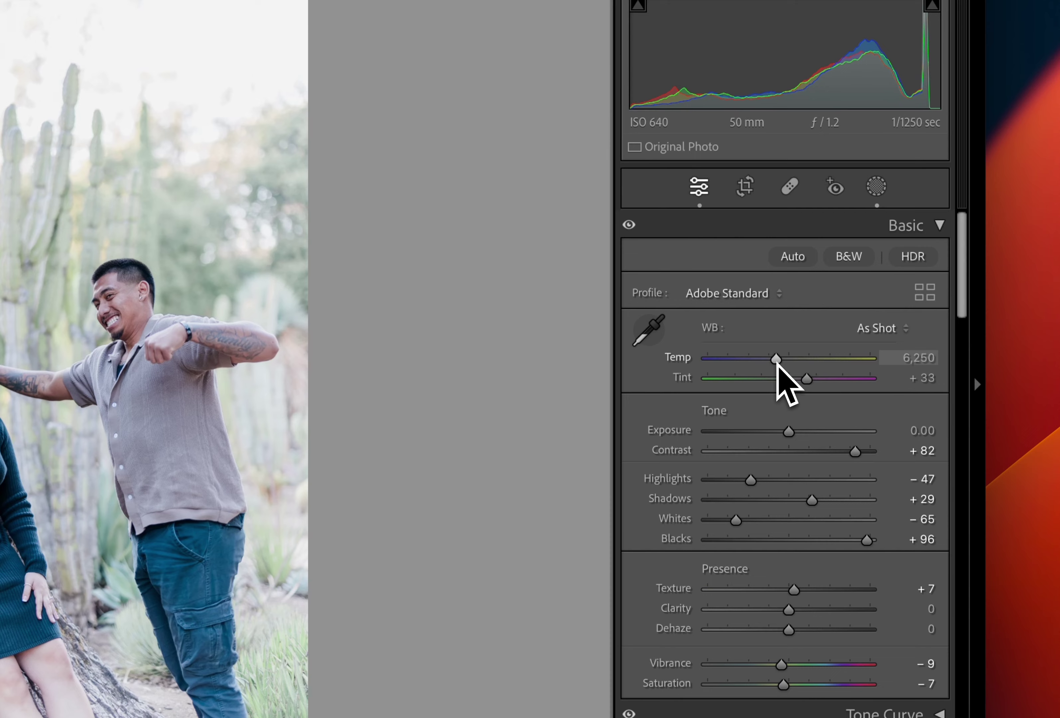
left_click_drag(776, 359, 799, 360)
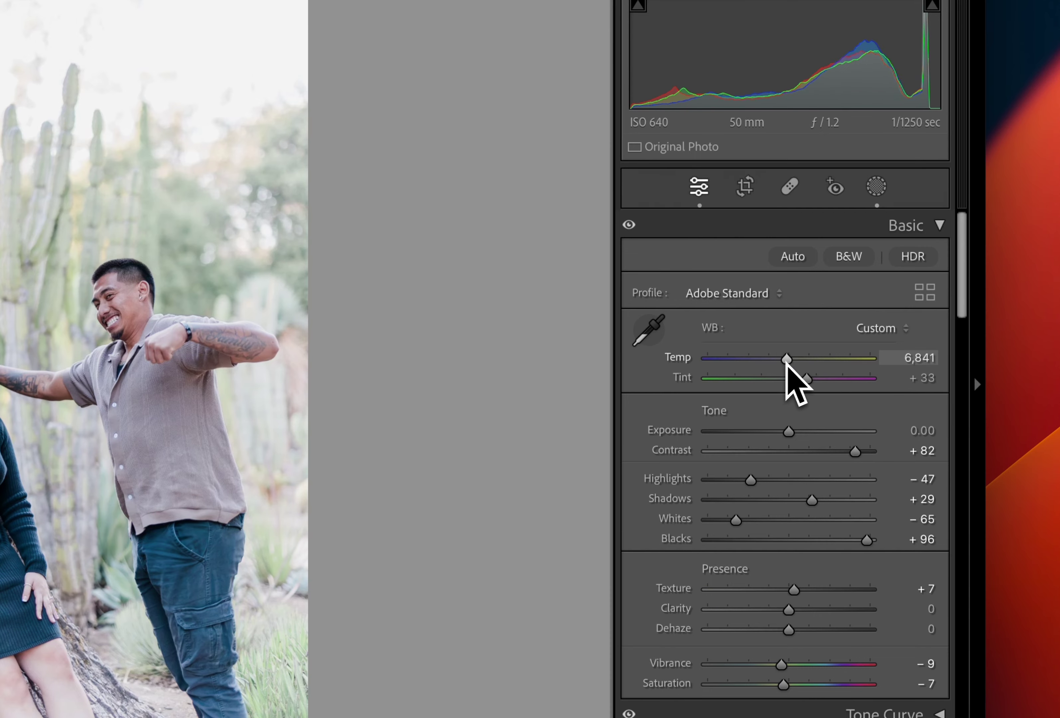
key("minus")
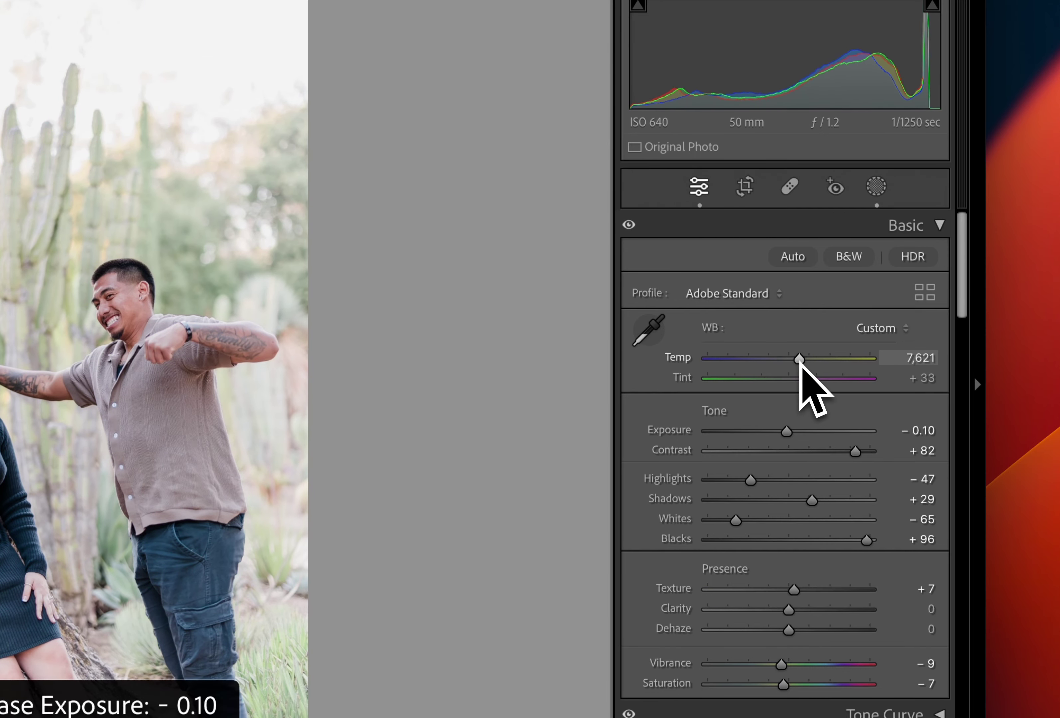
key("minus")
key("minus")
key("minus")
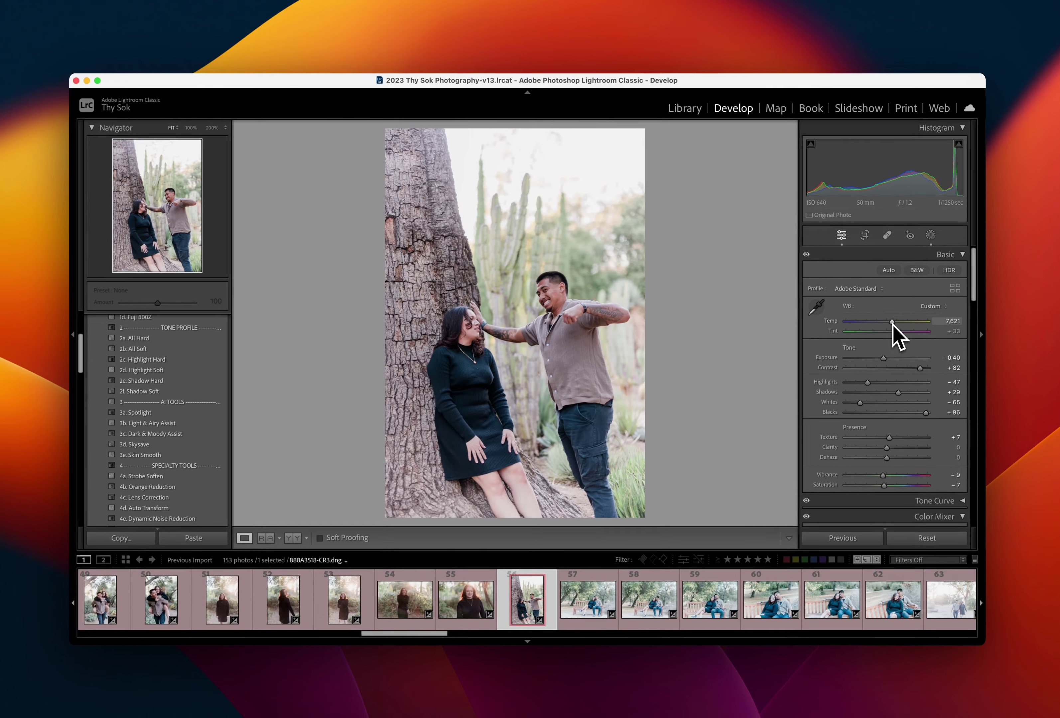
key("Right")
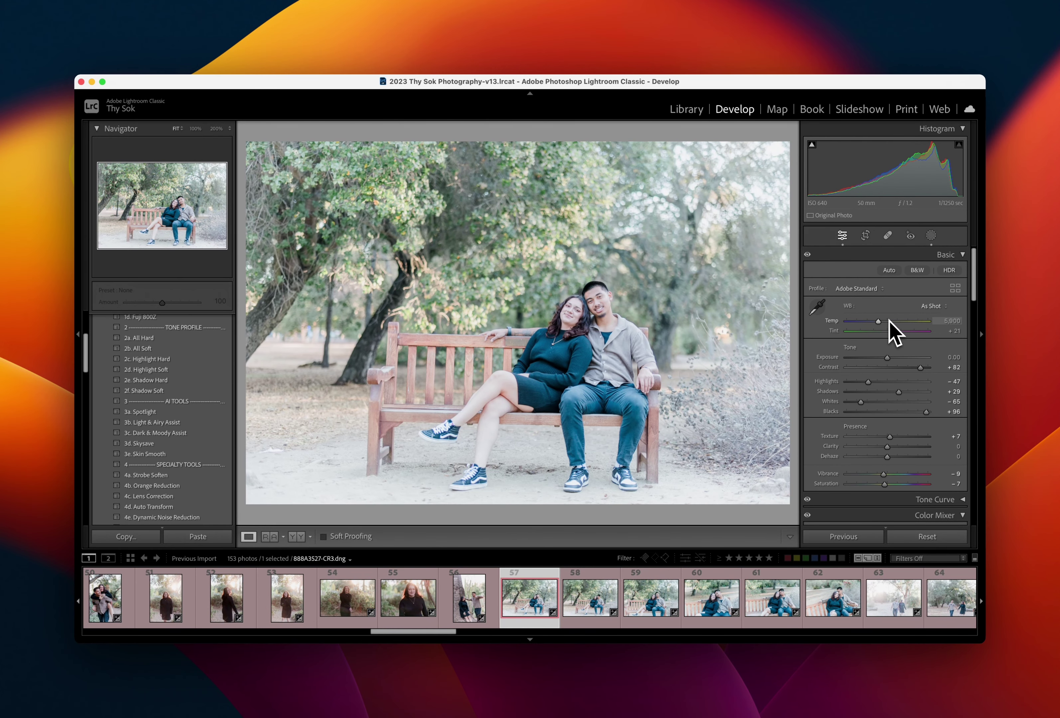
Lower the bench photo's exposure and set its Temp to 6,488
key("minus")
key("minus")
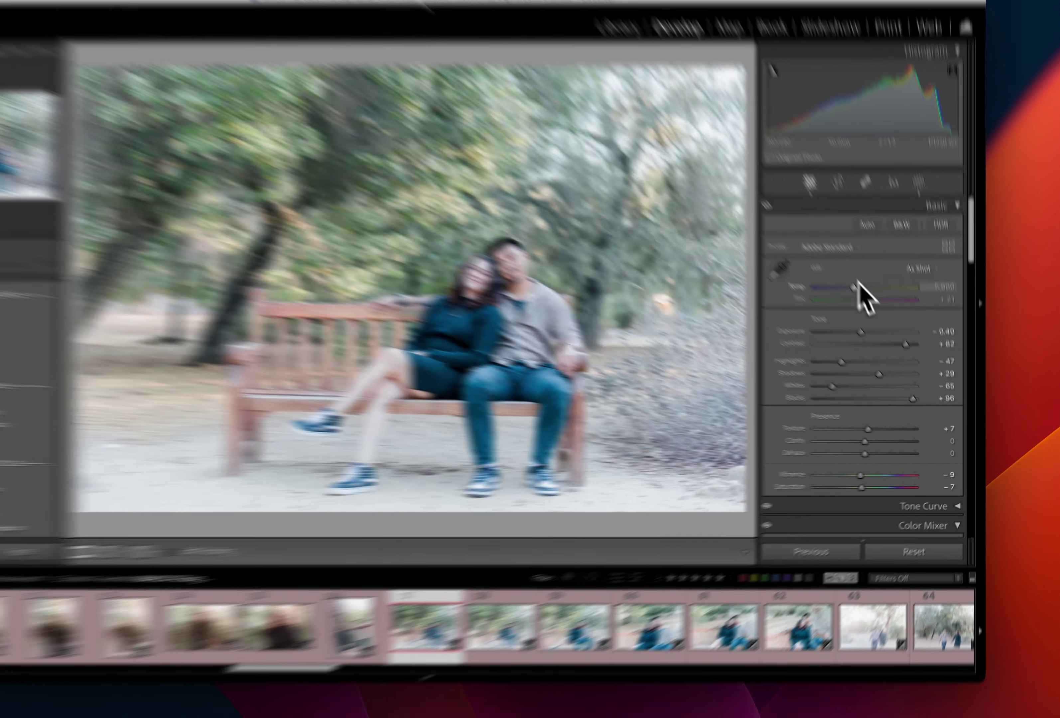
left_click_drag(888, 321, 884, 321)
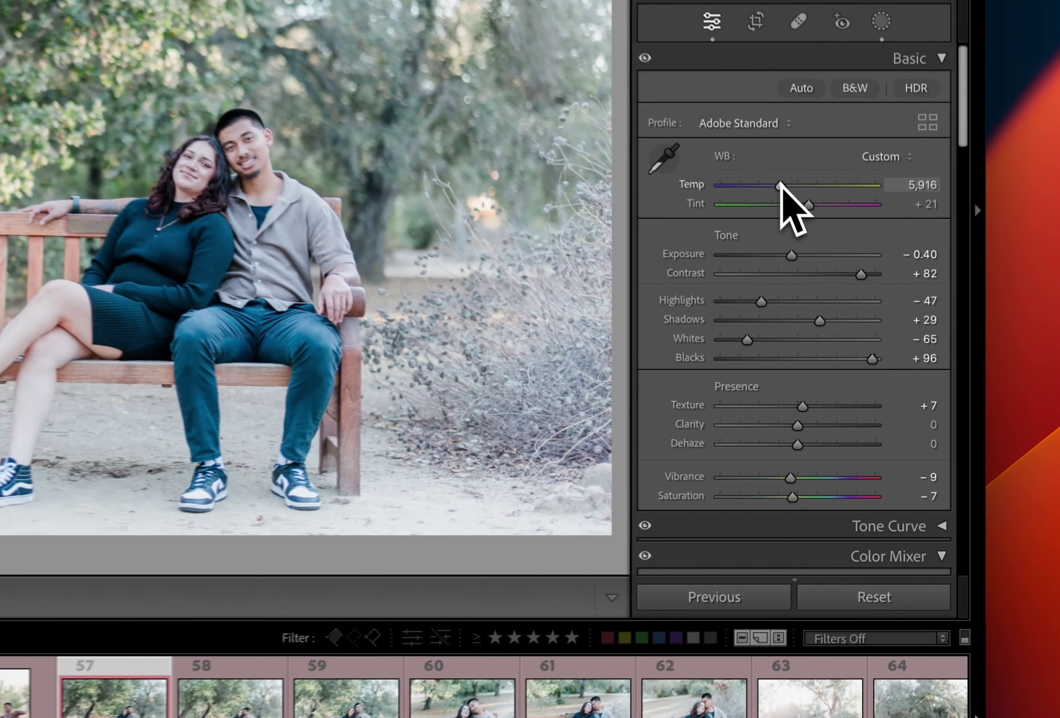
left_click_drag(782, 173, 780, 171)
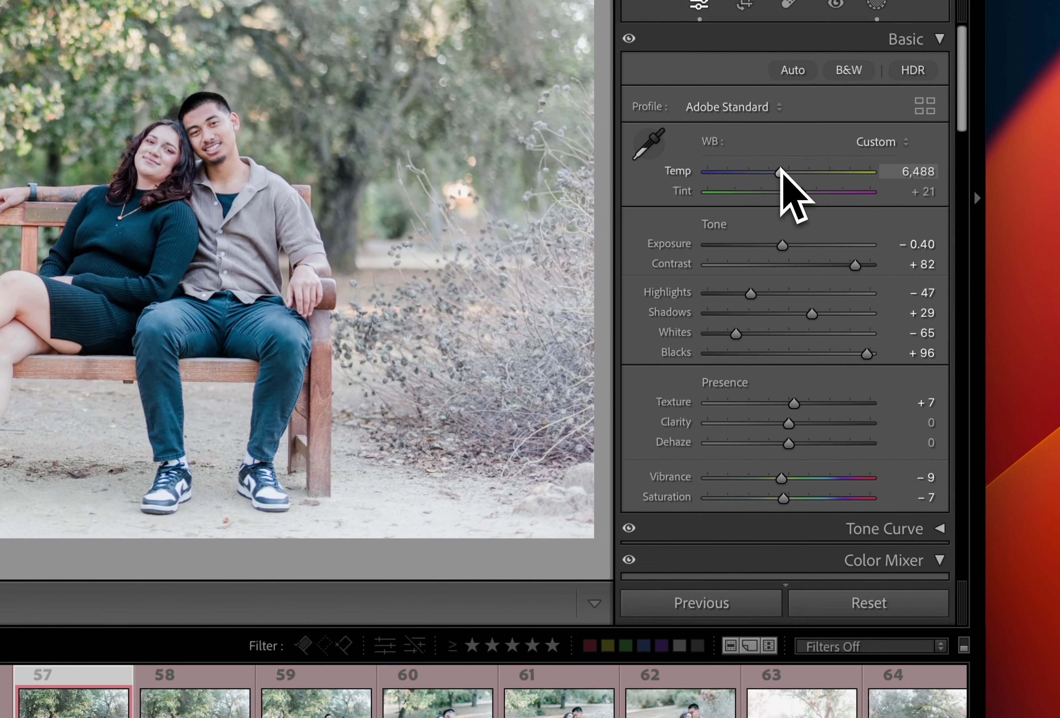
Level the bench photo with a slight crop rotation and settle exposure at −0.70
key("r")
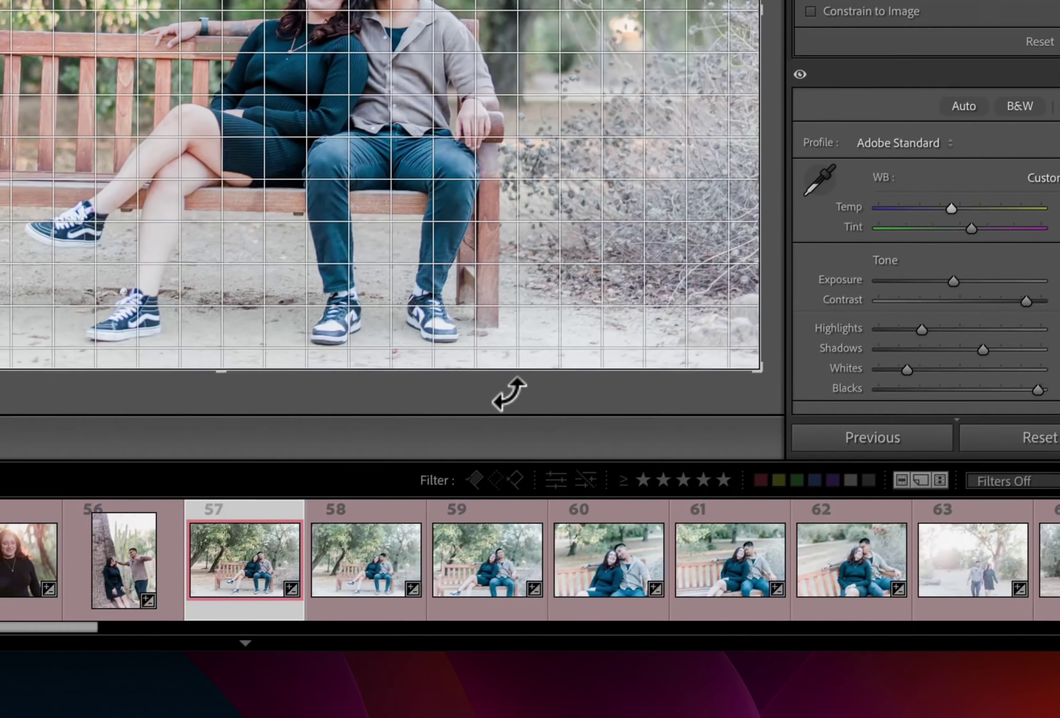
left_click_drag(508, 394, 529, 380)
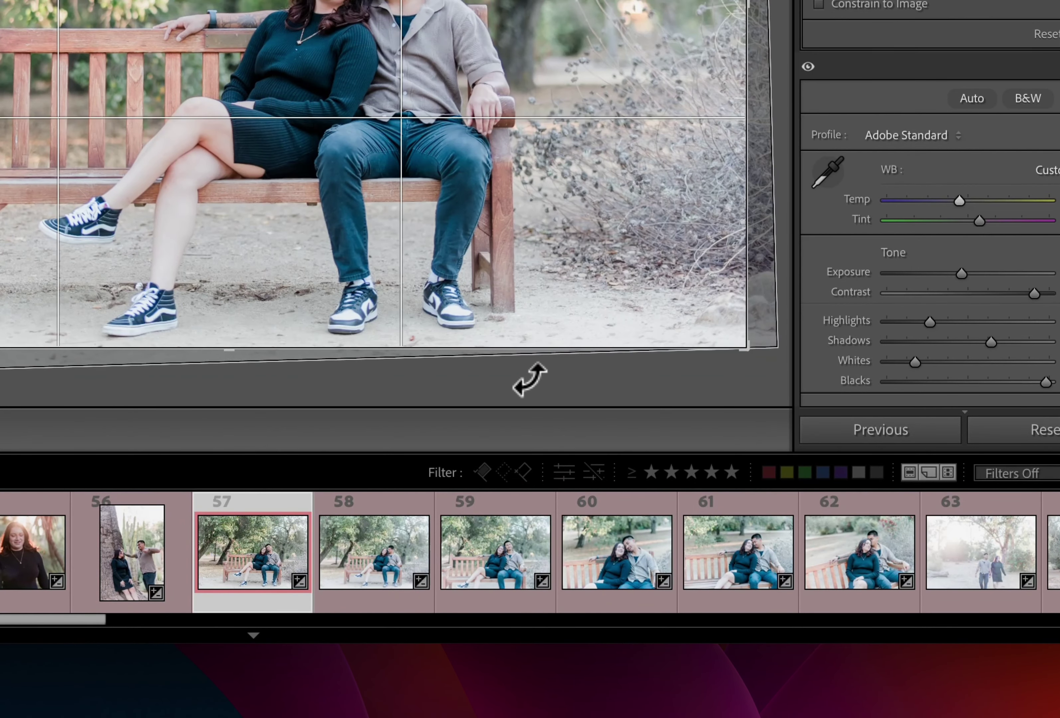
key("Return")
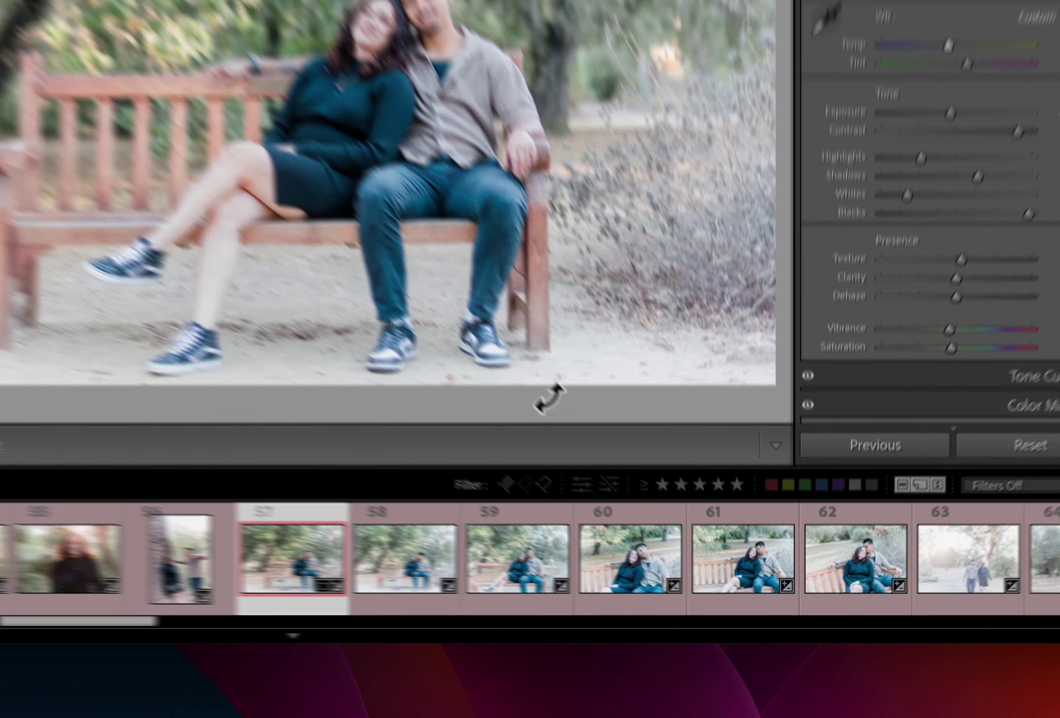
key("minus")
key("minus")
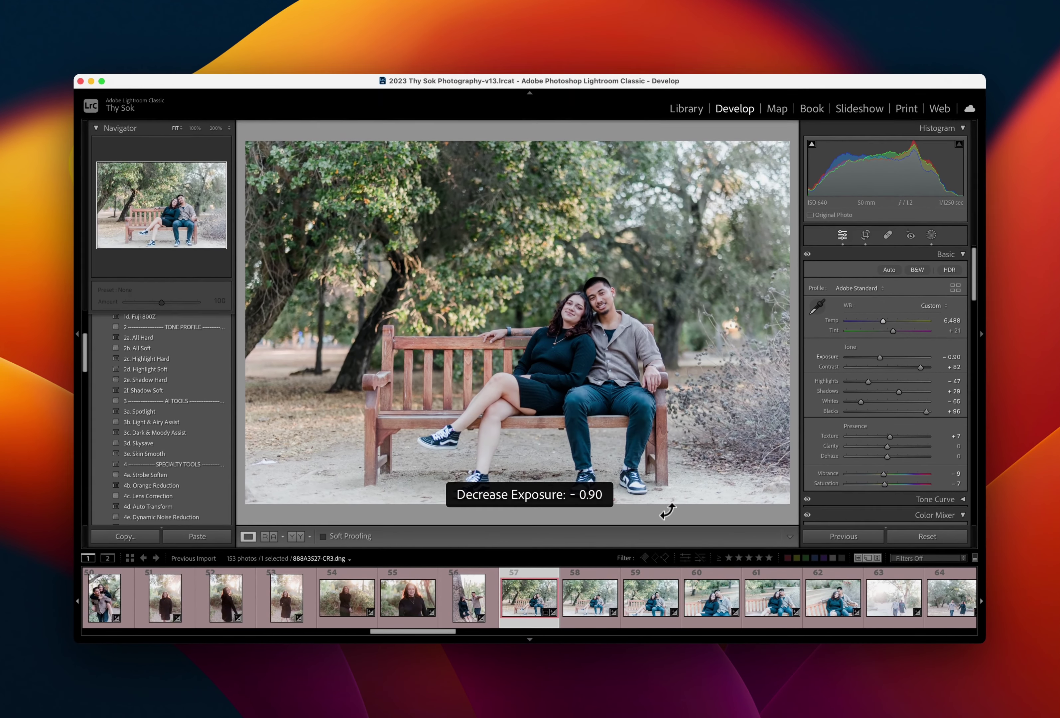
key("equal")
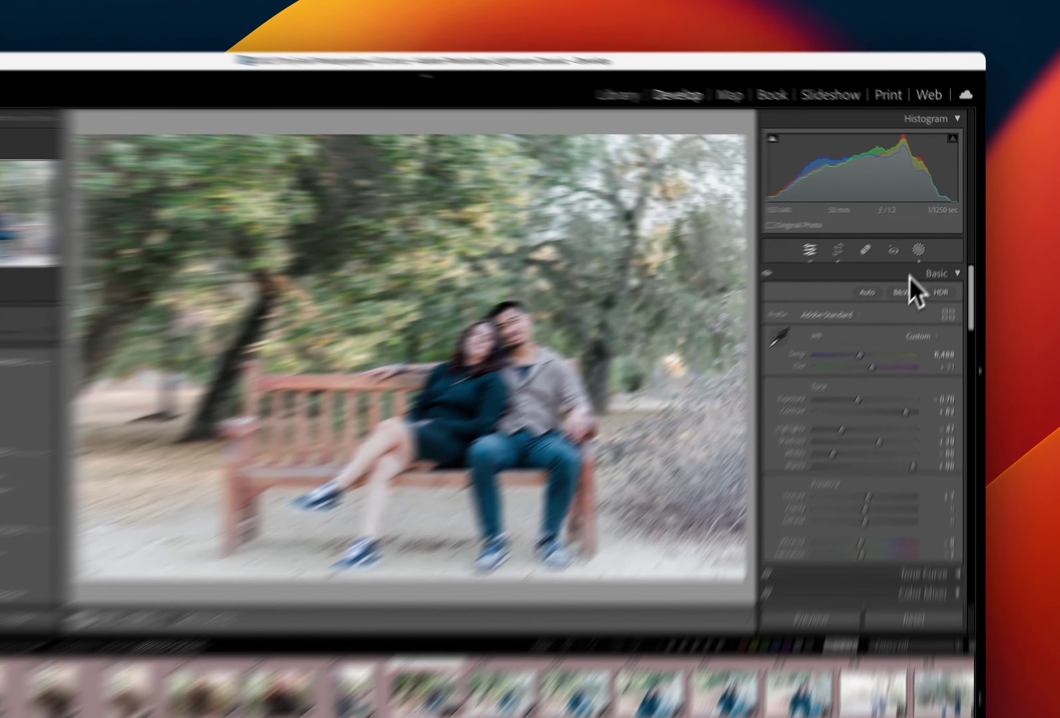
Warm the Light & Airy (Subject) mask on bench photo 57 slightly
left_click(931, 235)
left_click(722, 169)
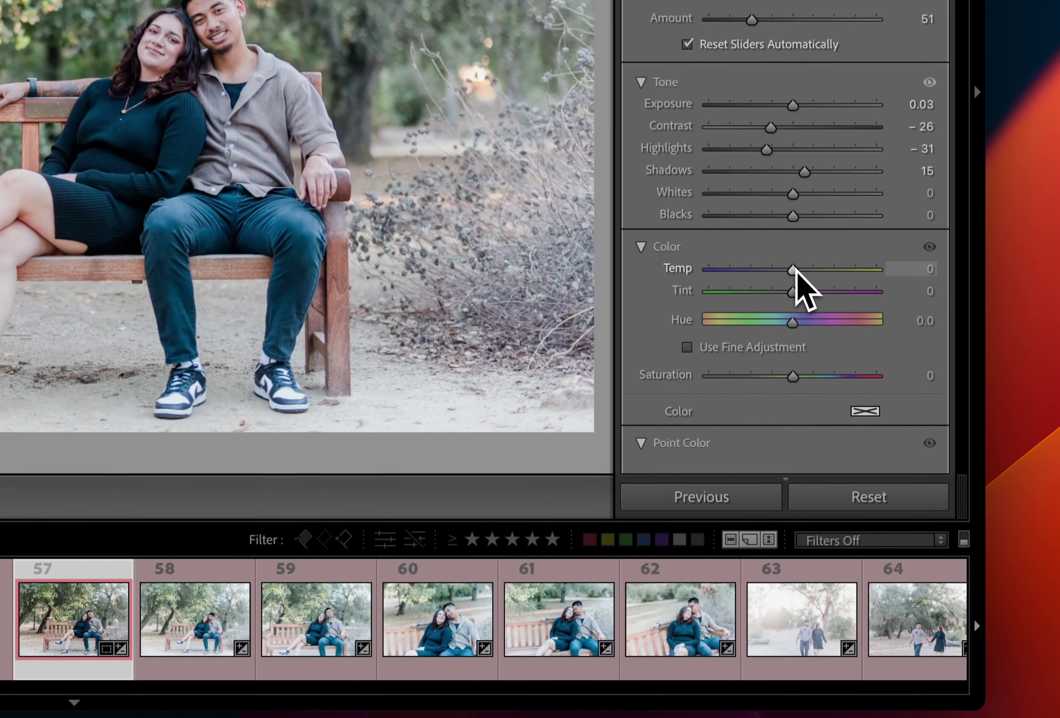
left_click_drag(795, 270, 812, 265)
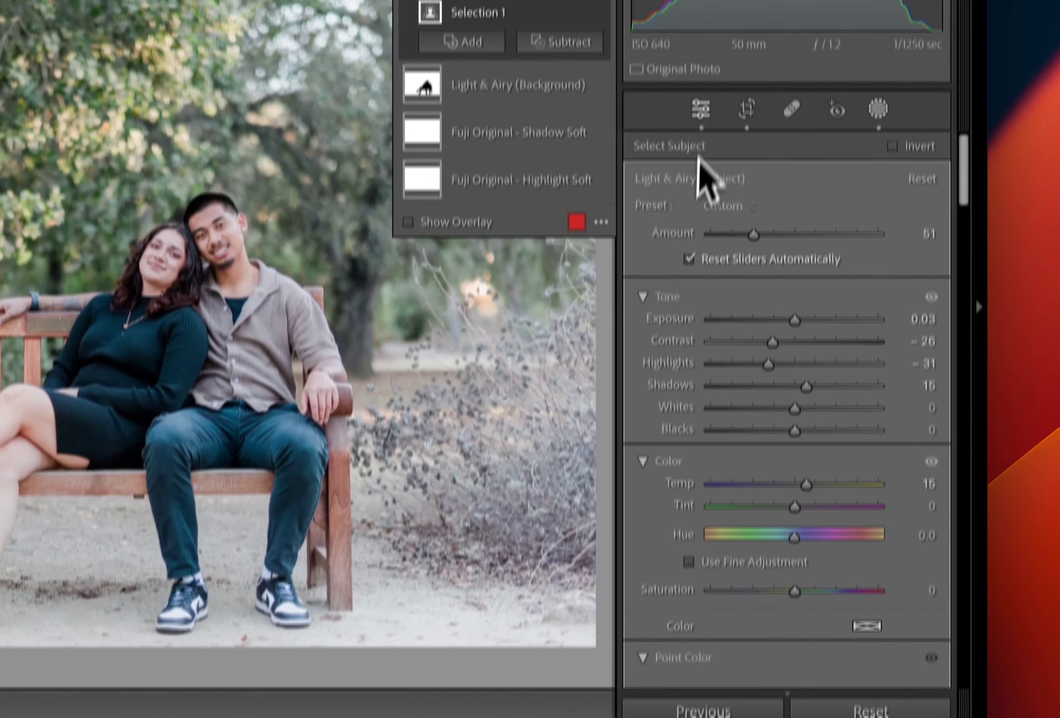
left_click(701, 109)
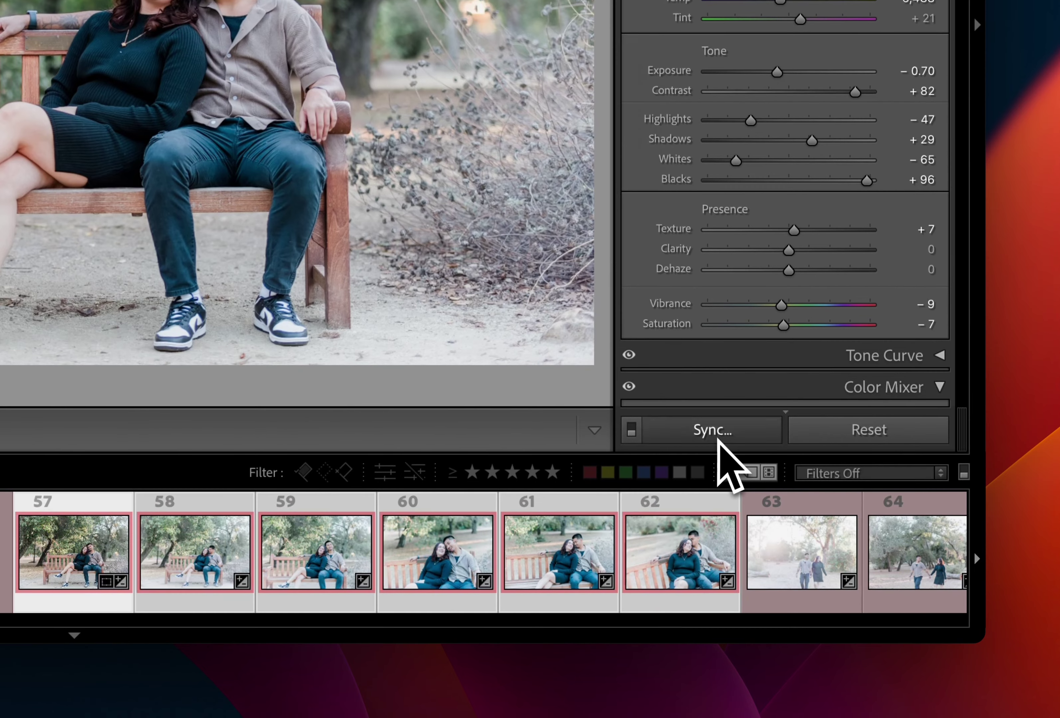
Sync photo 57's edits, excluding Crop, to bench photos 58–62 and open photo 58
left_click(718, 435)
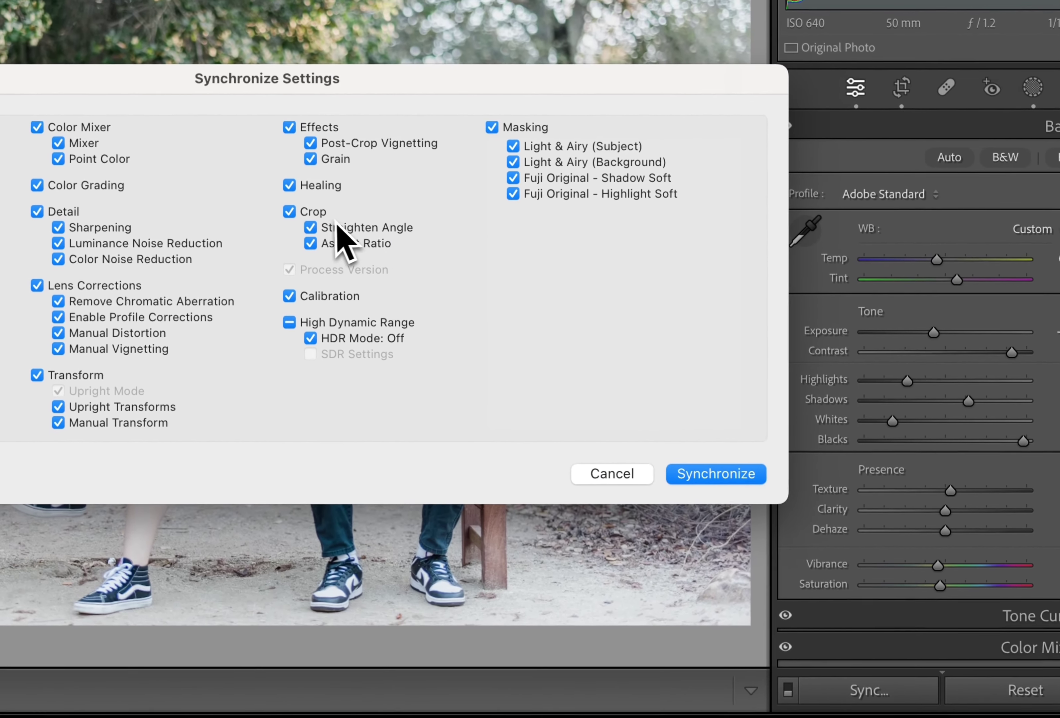
left_click(316, 215)
left_click(723, 479)
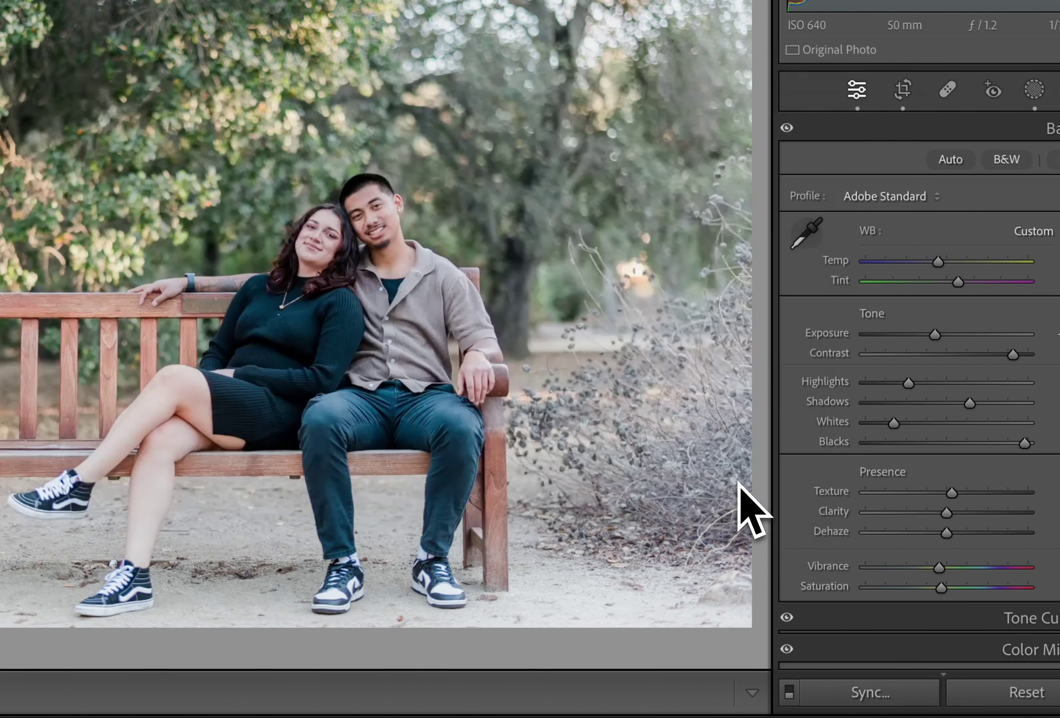
key("Return")
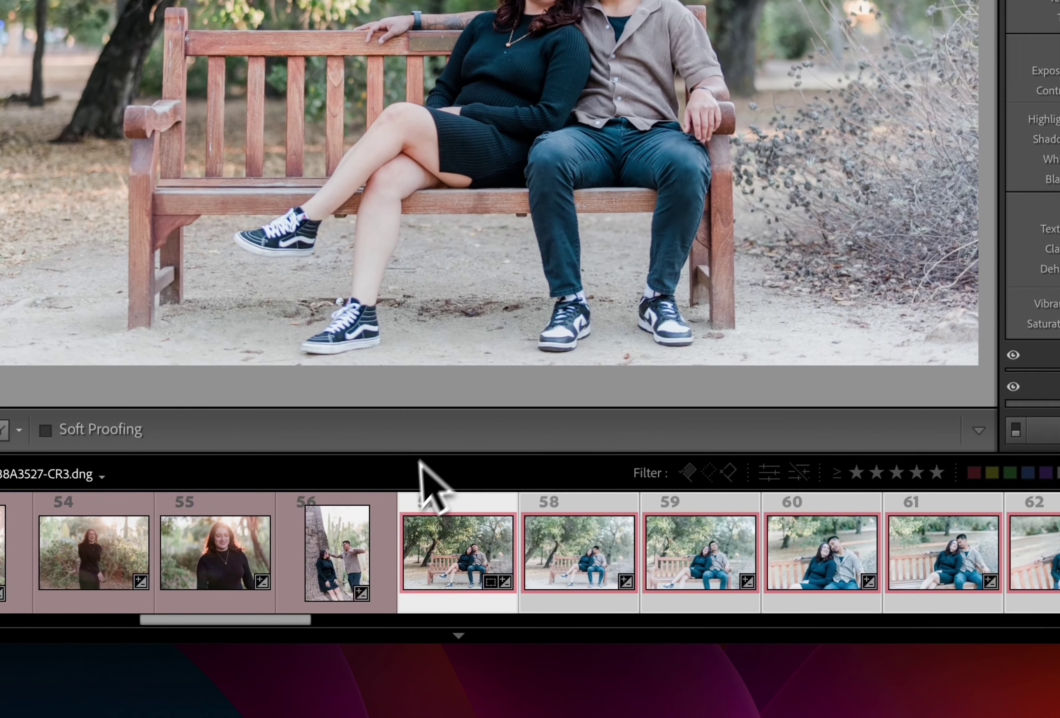
left_click(369, 582)
left_click(570, 575)
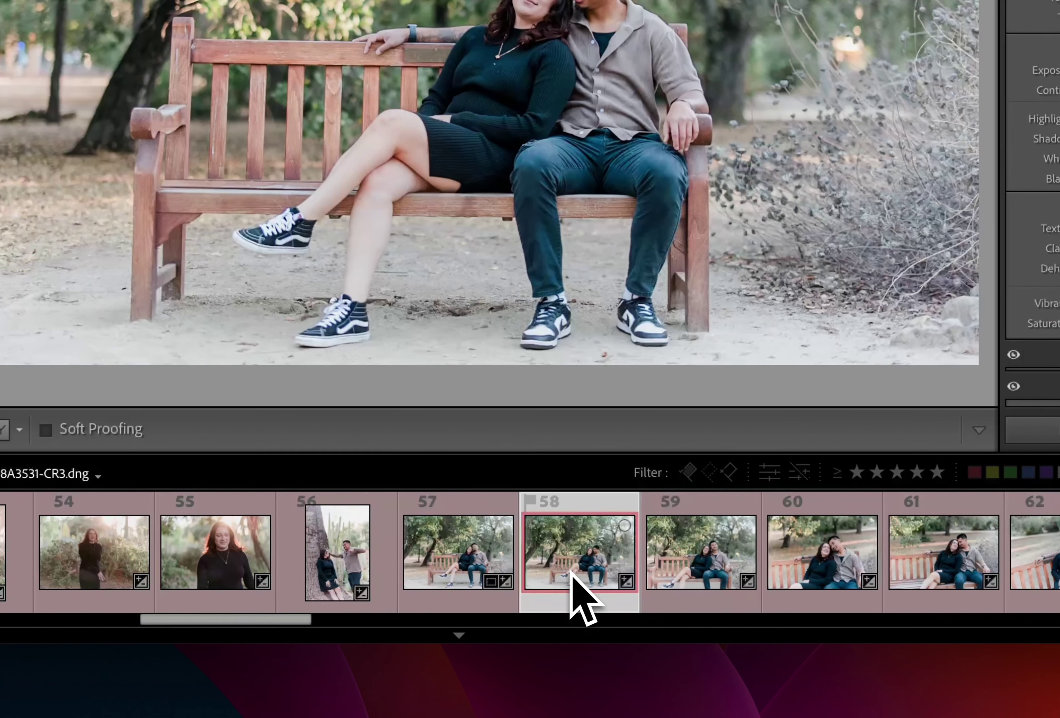
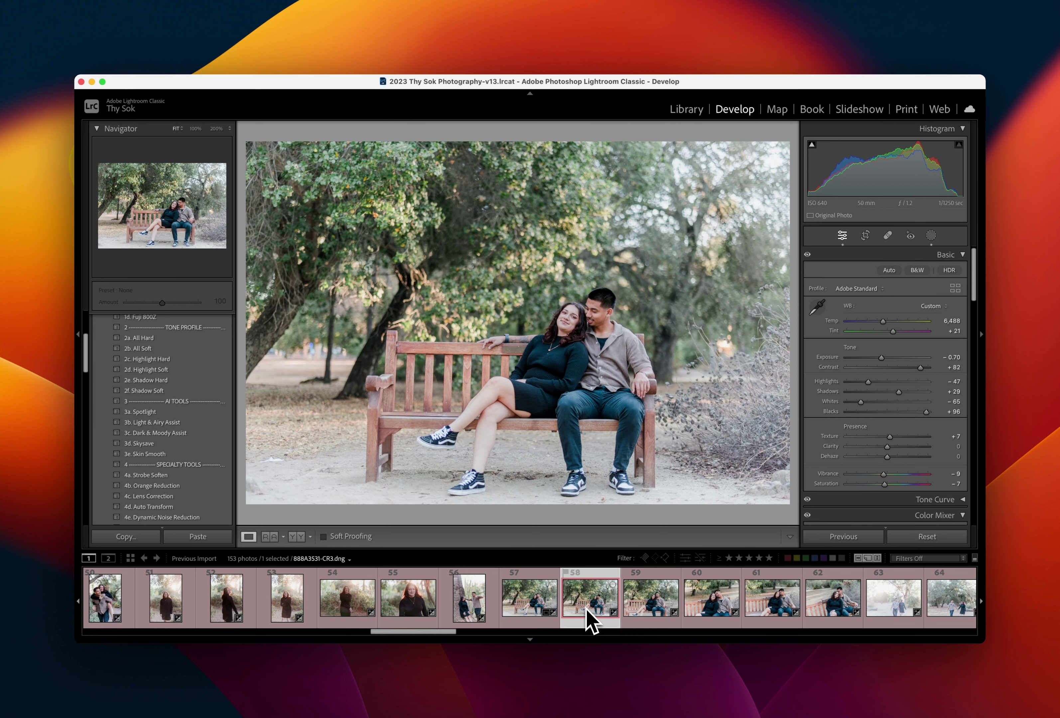
Advance through photos 59 and 60 to bench photo 61
key("Right")
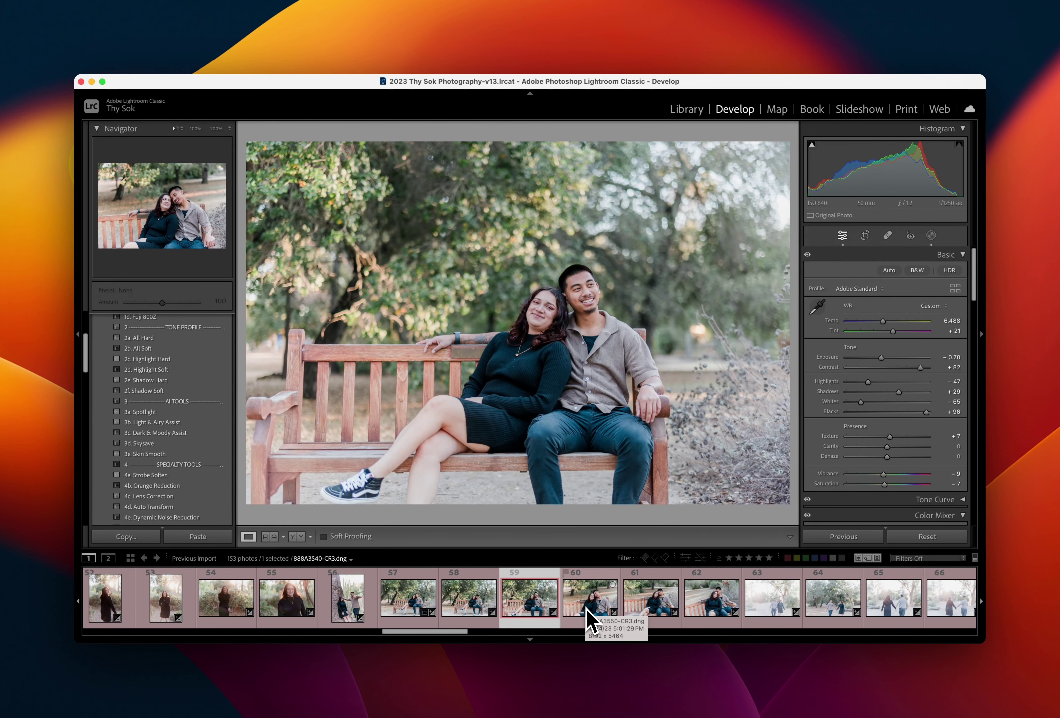
key("Right")
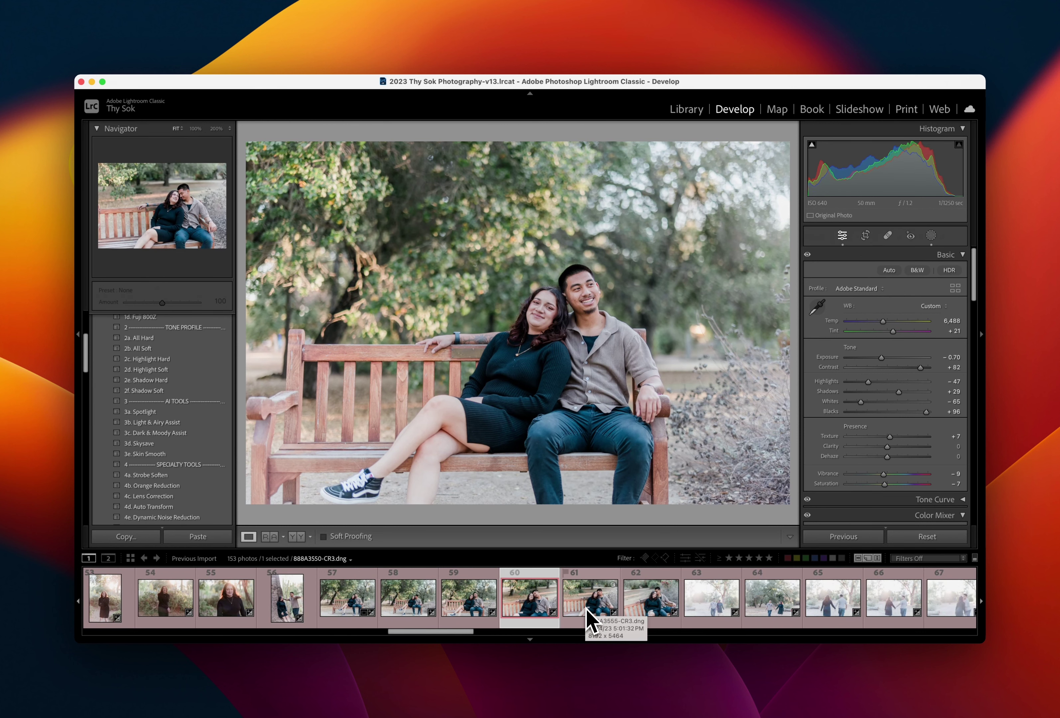
key("Right")
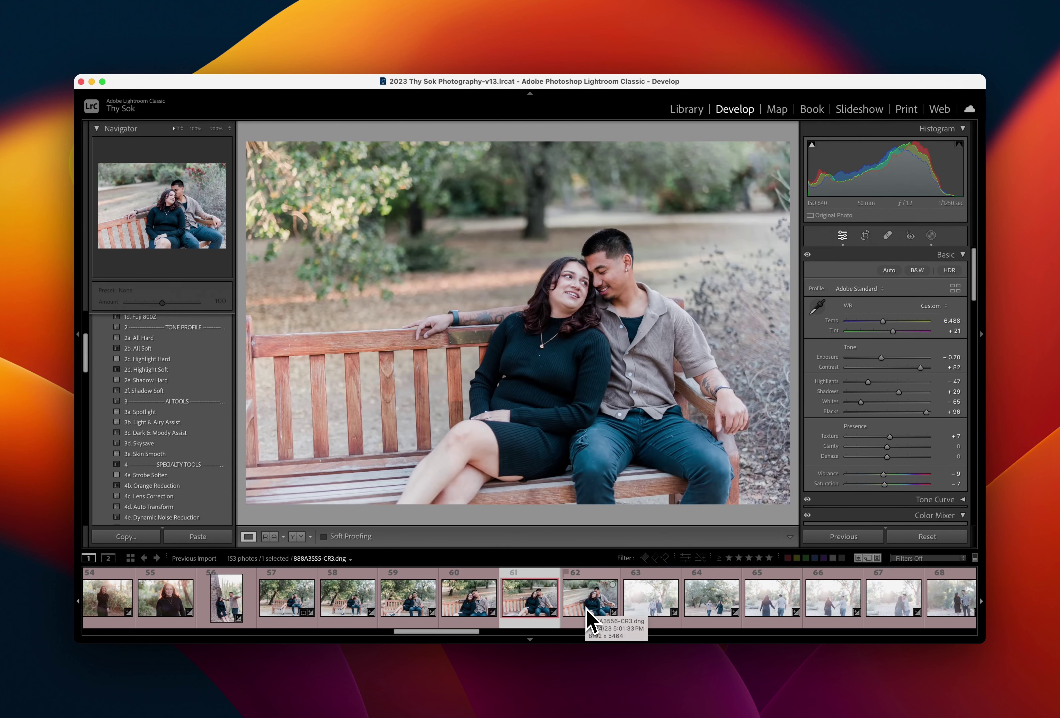
Lower photo 61's exposure to −0.80 and shift the couple's framing within the crop
key("minus")
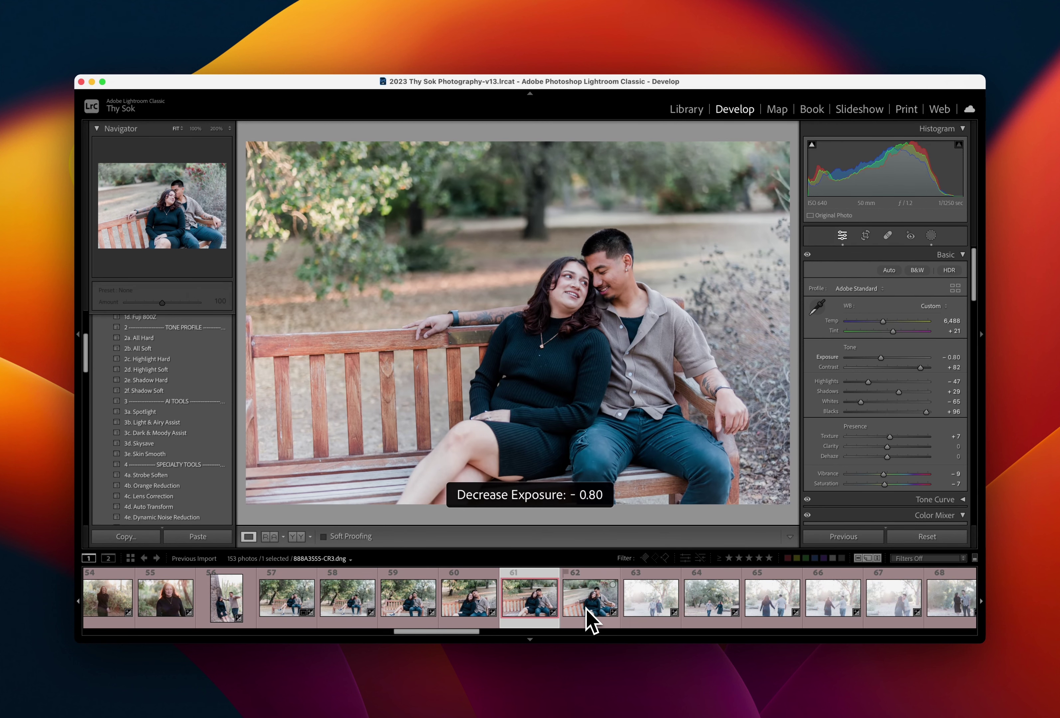
key("r")
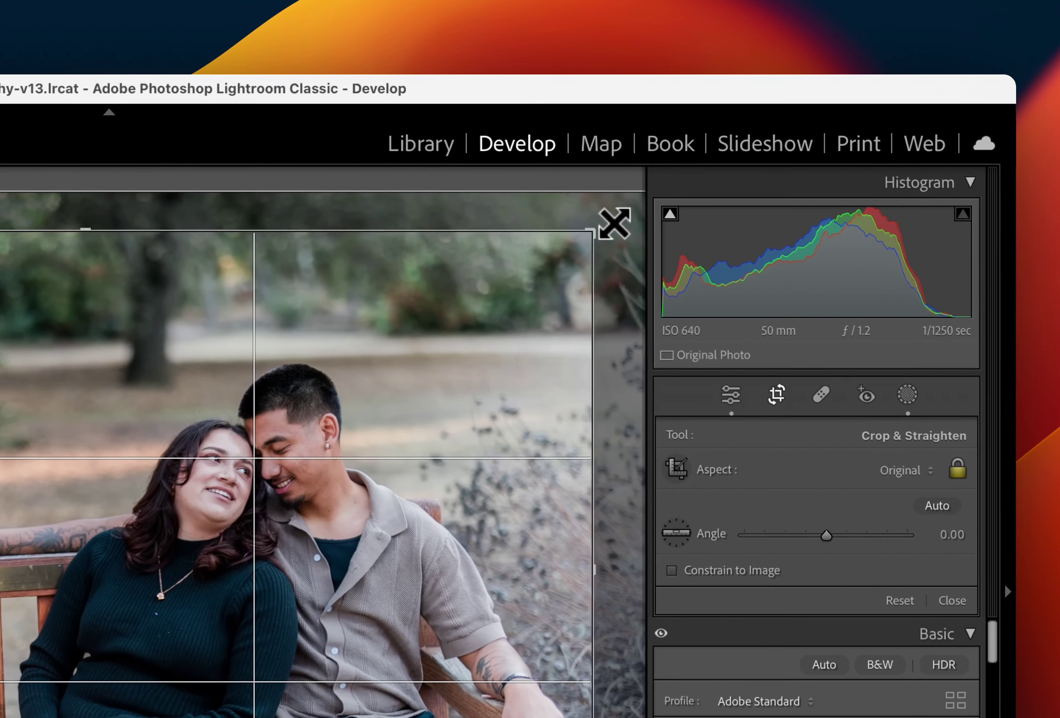
mouse_move(524, 280)
left_mouse_down()
mouse_move(438, 301)
mouse_move(468, 303)
left_mouse_up()
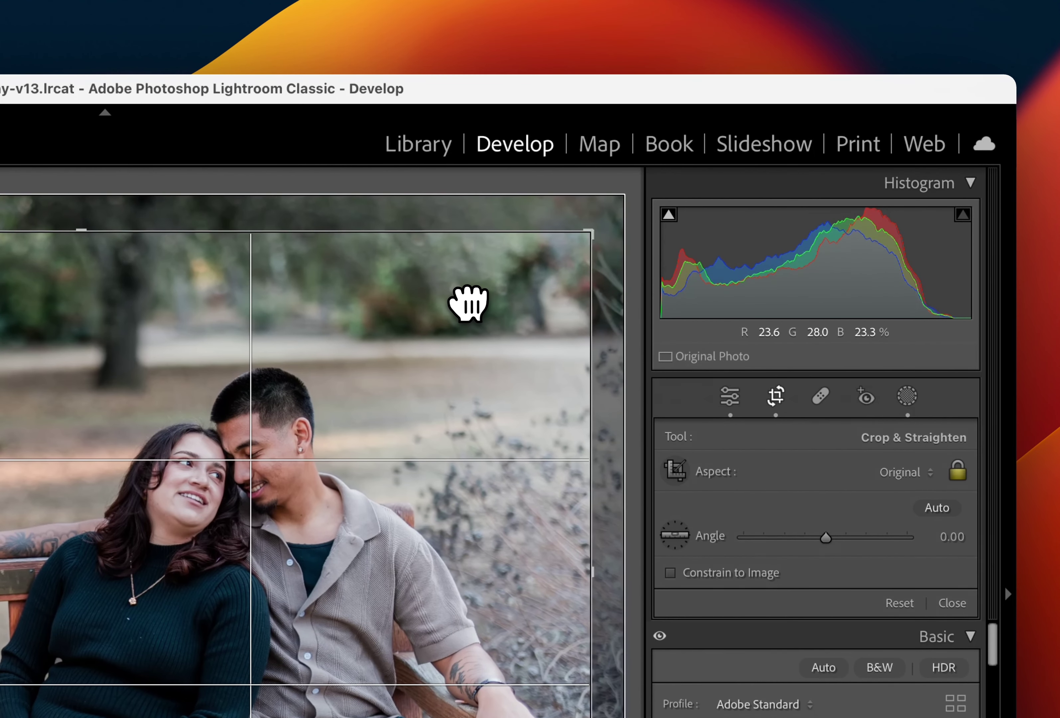
key("Return")
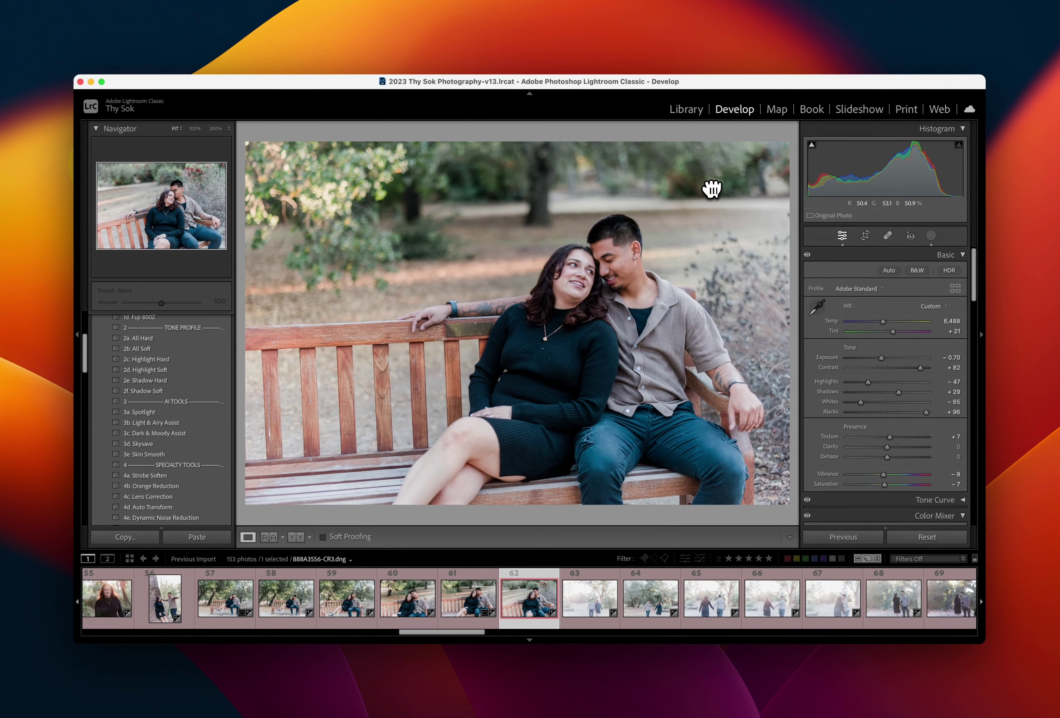
Darken photo 62 to −0.90 exposure, then lower photo 63's exposure to −1.30
key("minus")
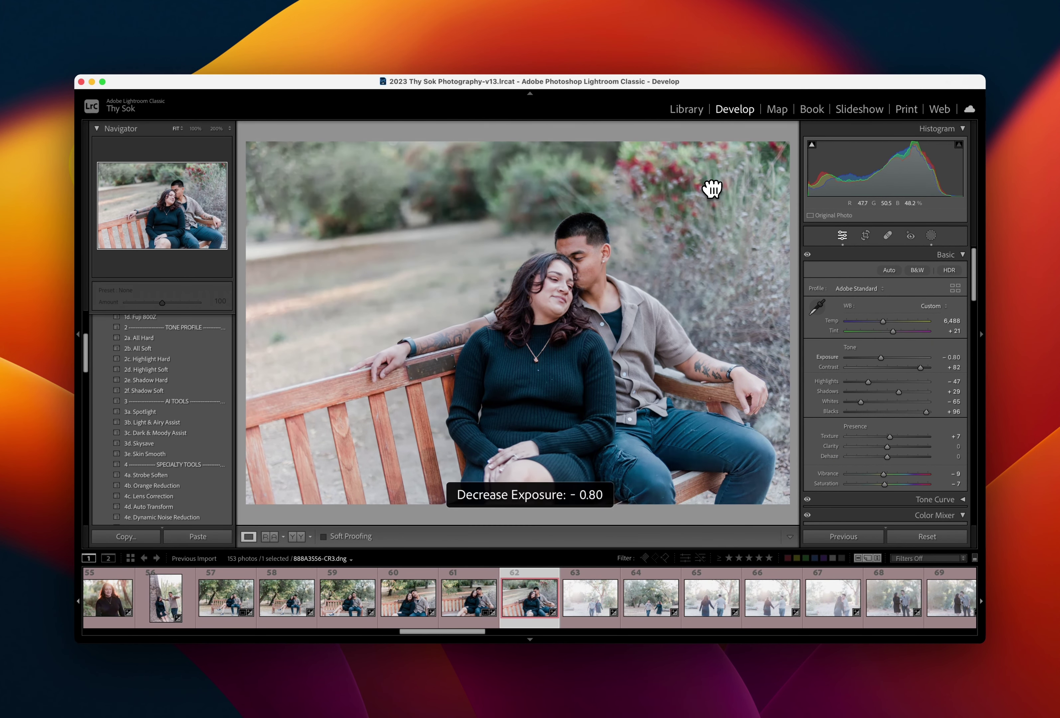
key("minus")
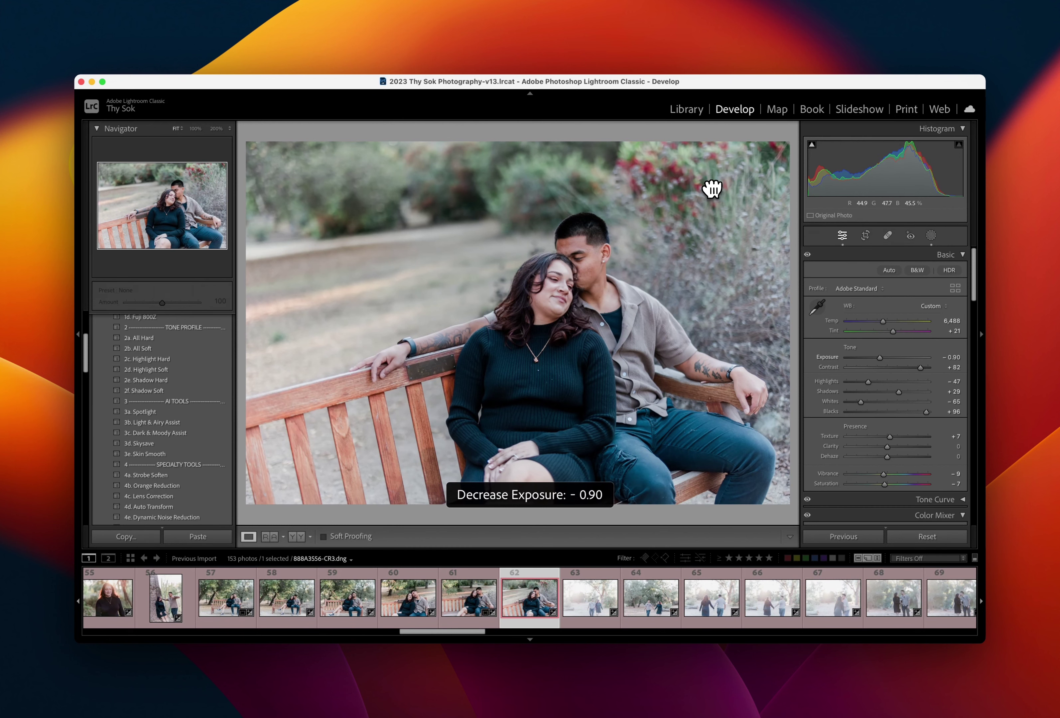
key("Right")
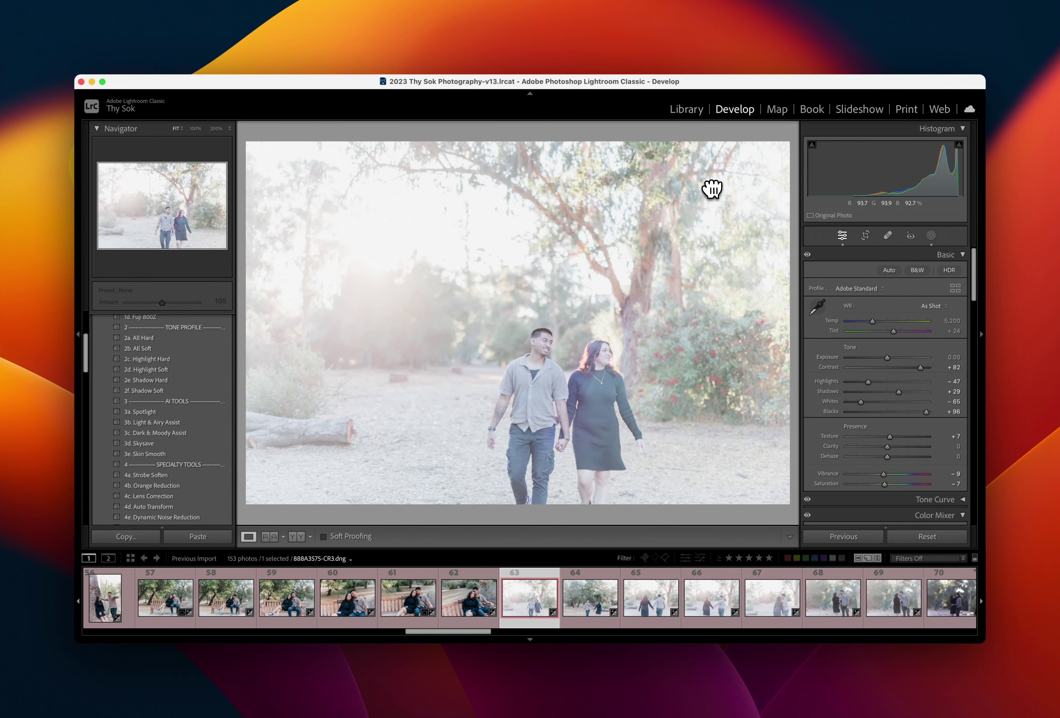
key("minus")
key("minus")
key("minus")
key("minus")
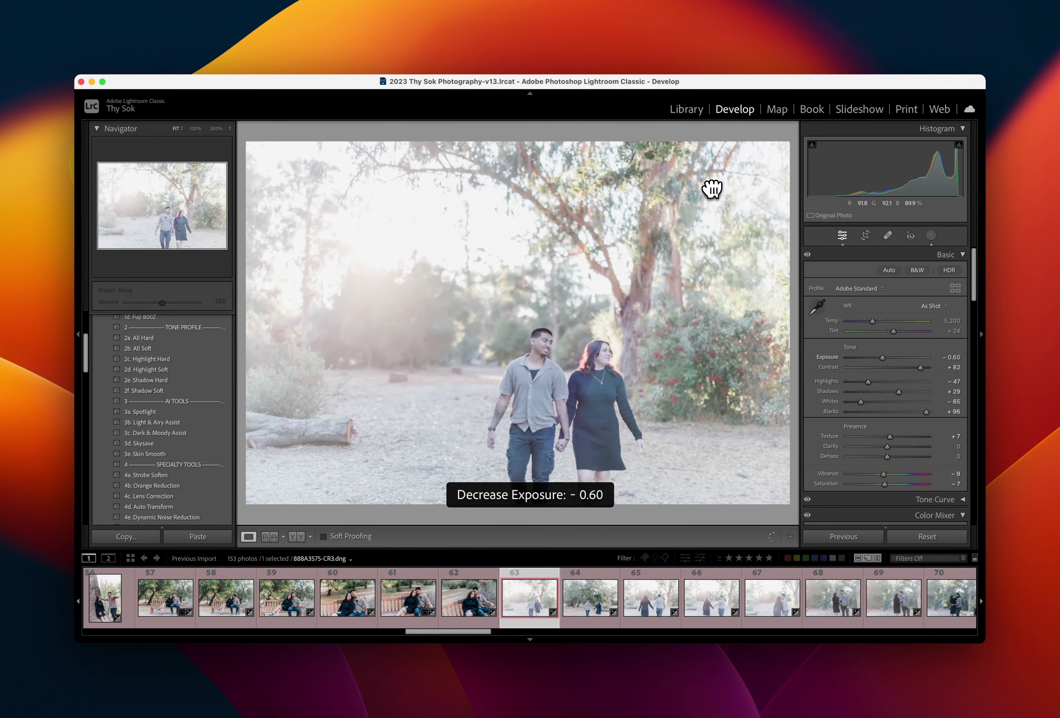
key("minus")
key("minus")
key("minus")
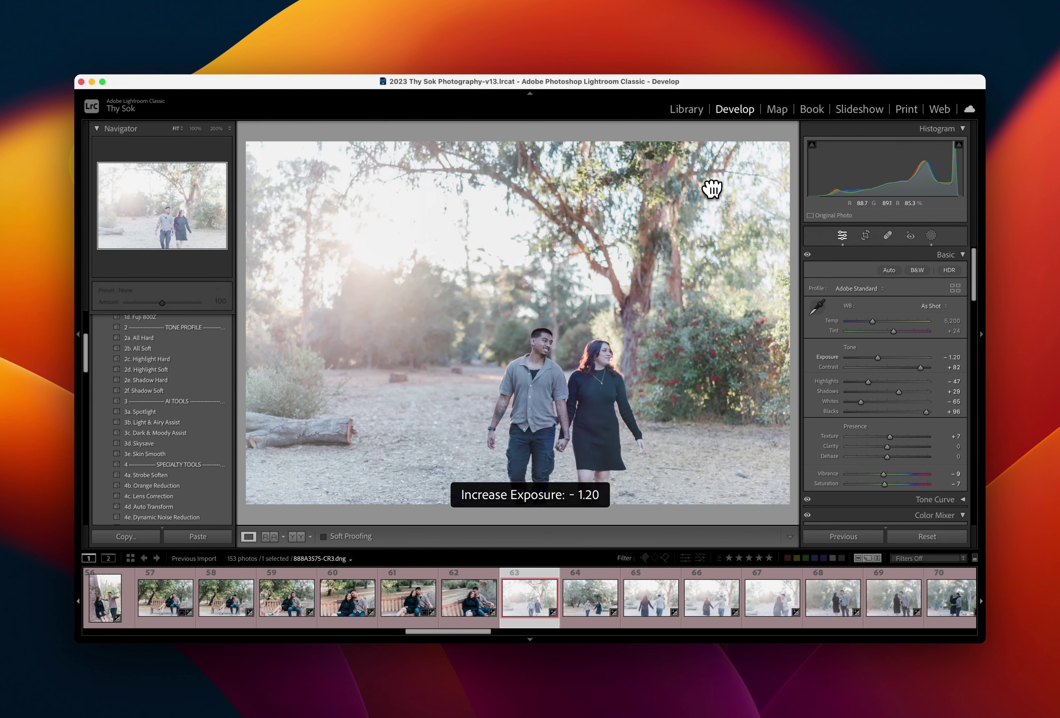
key("minus")
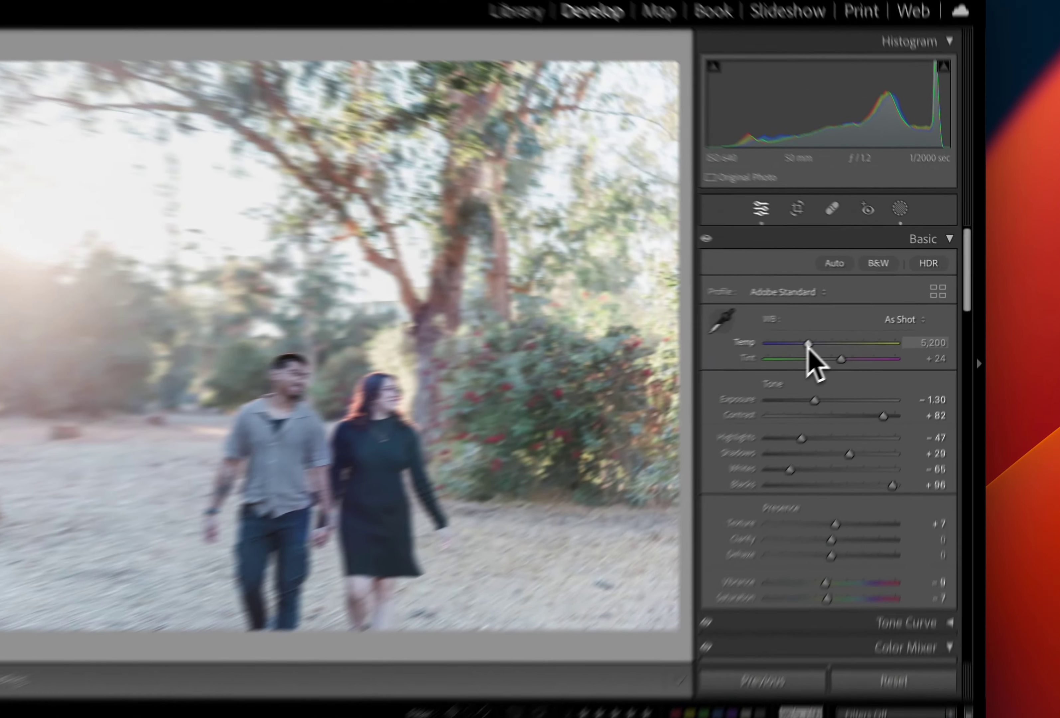
Warm photo 63 to 6,731 temperature, settle exposure at −1.60, and bring up its mask list
left_click_drag(808, 344, 828, 346)
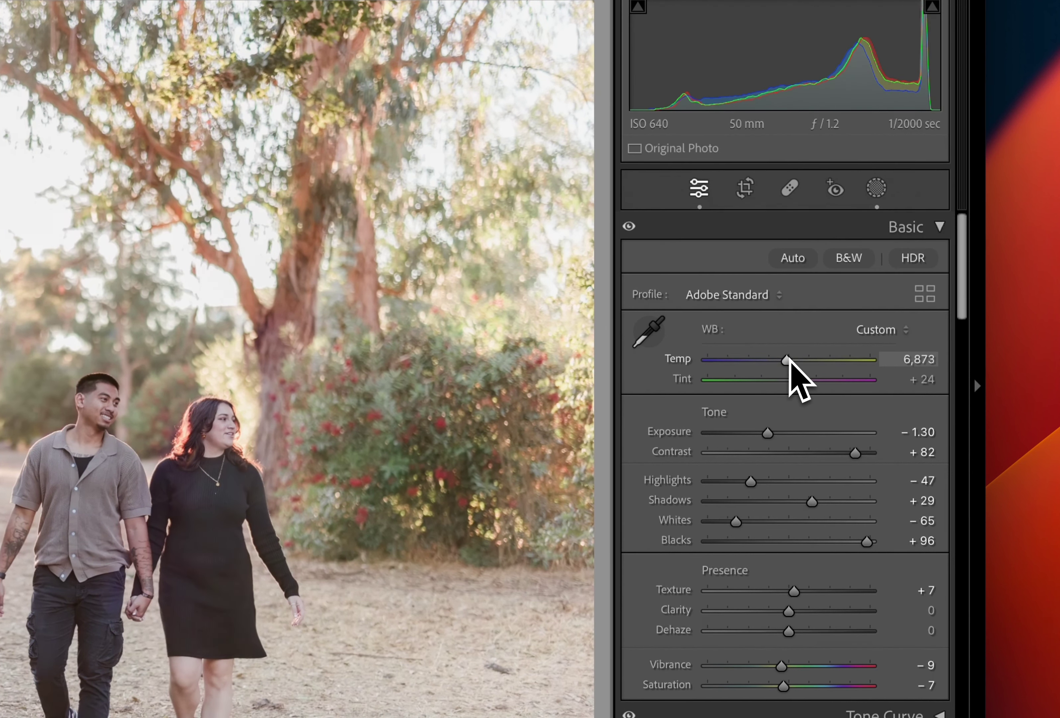
left_click_drag(785, 362, 788, 362)
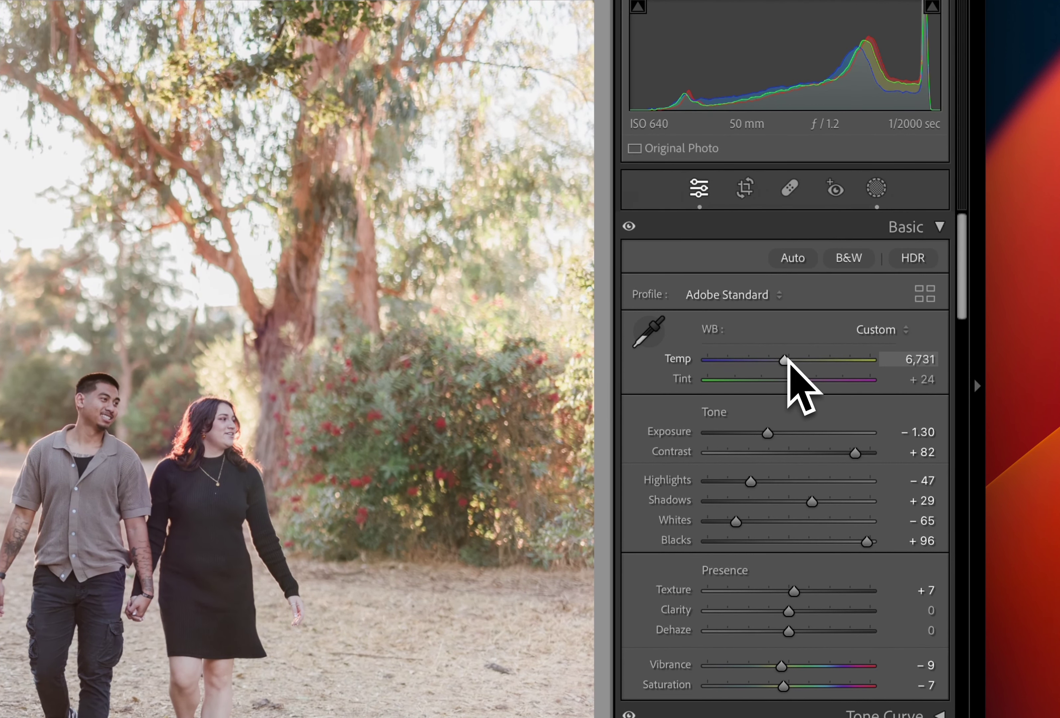
key("minus")
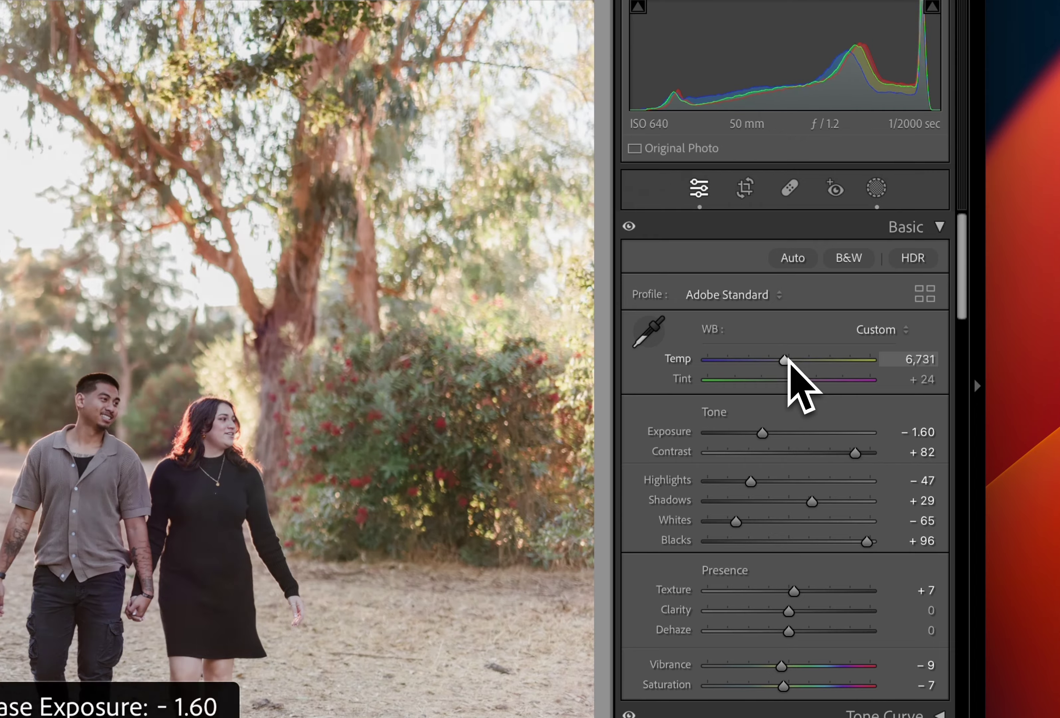
key("minus")
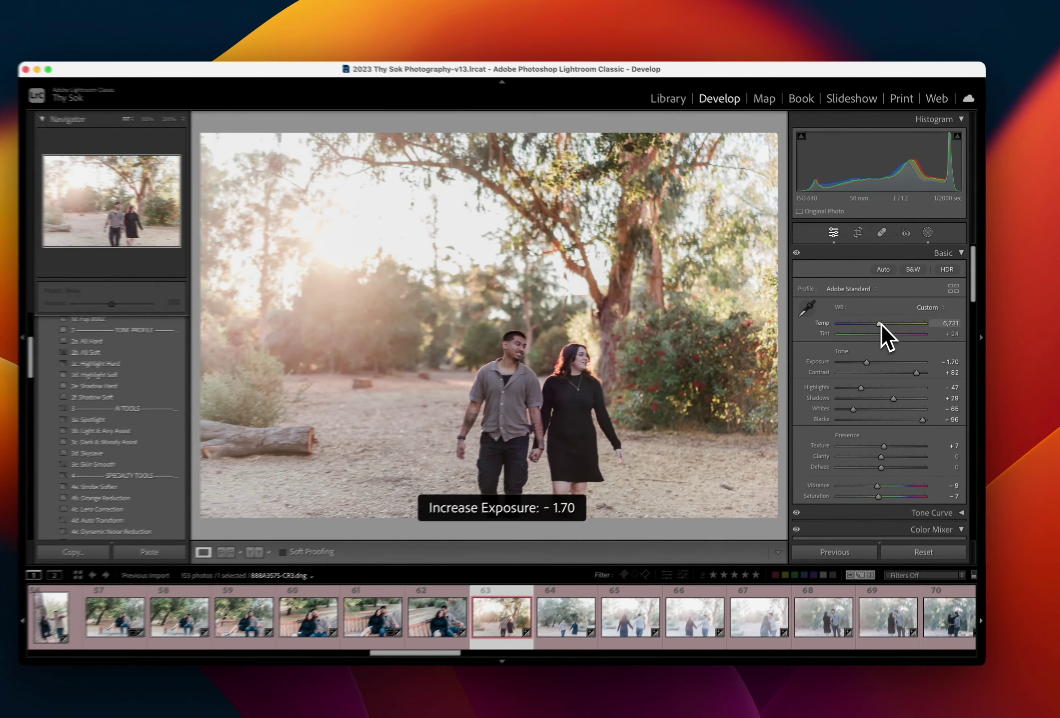
key("minus")
key("equal")
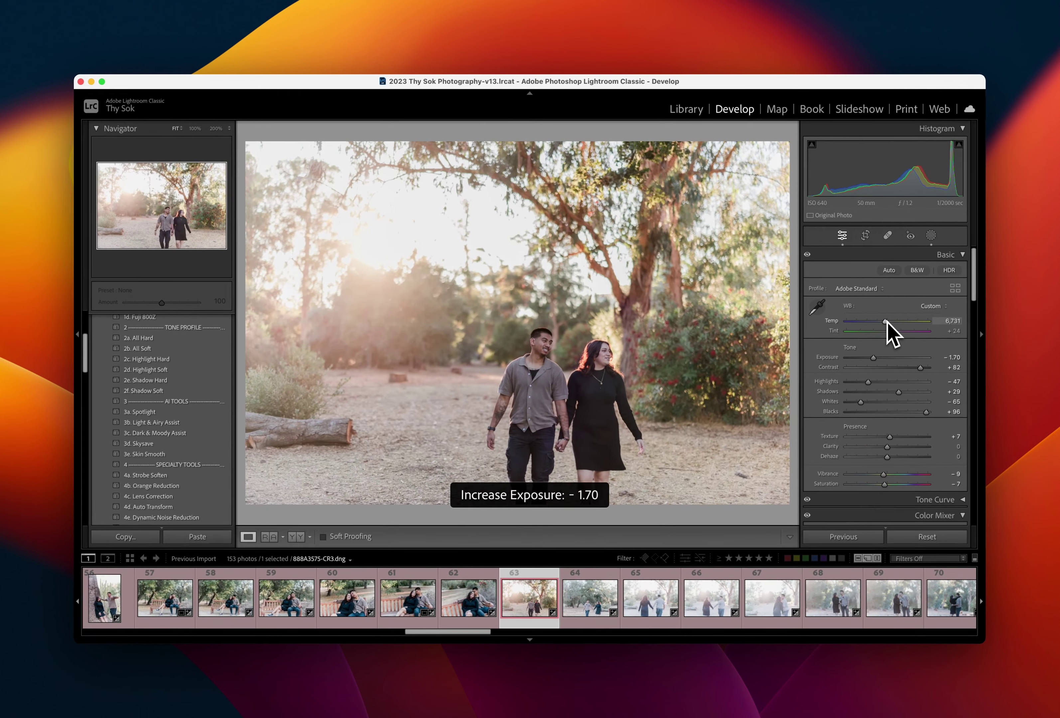
key("equal")
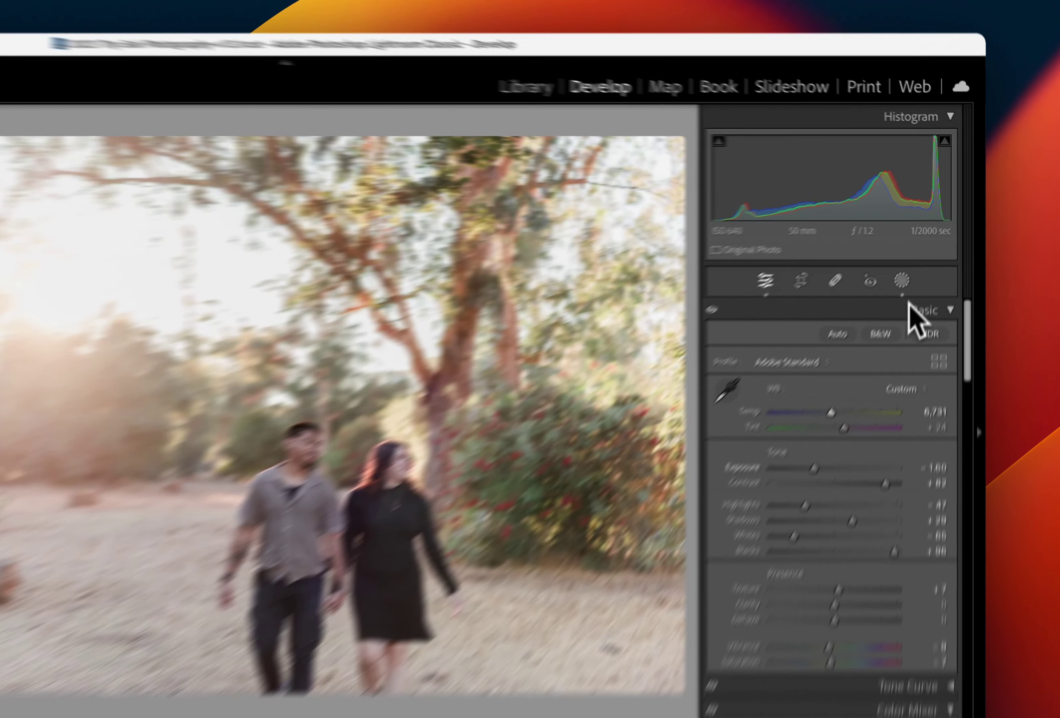
left_click(901, 281)
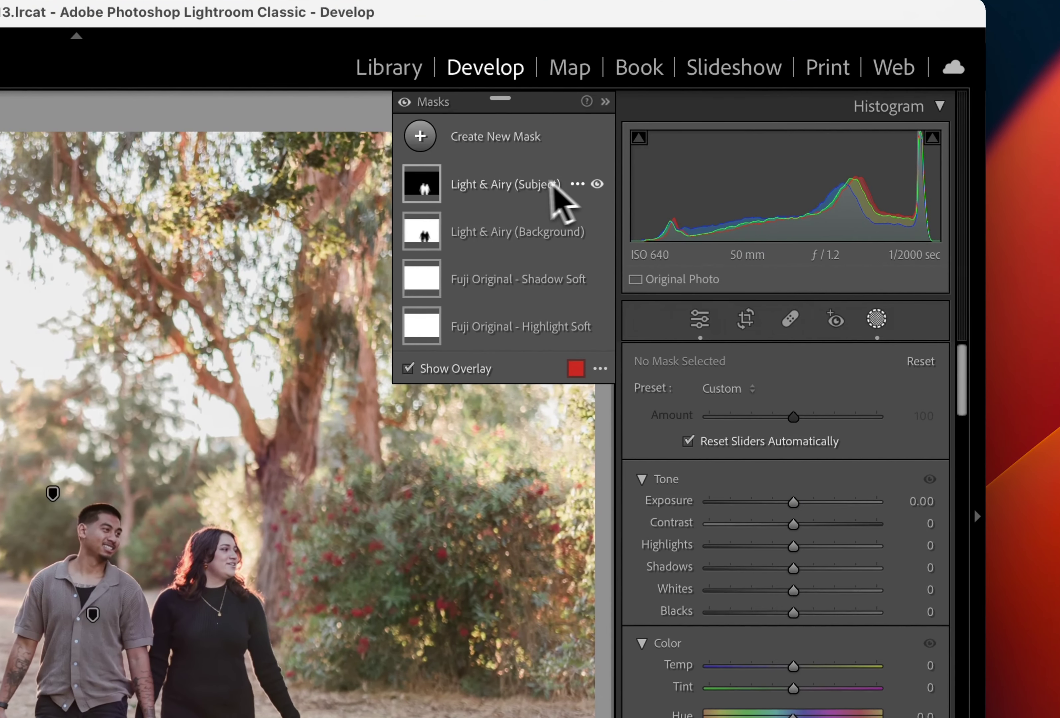
Brighten the Light & Airy (Subject) mask to 0.13 exposure and adjust its temperature
left_click(560, 193)
left_click_drag(788, 533, 794, 535)
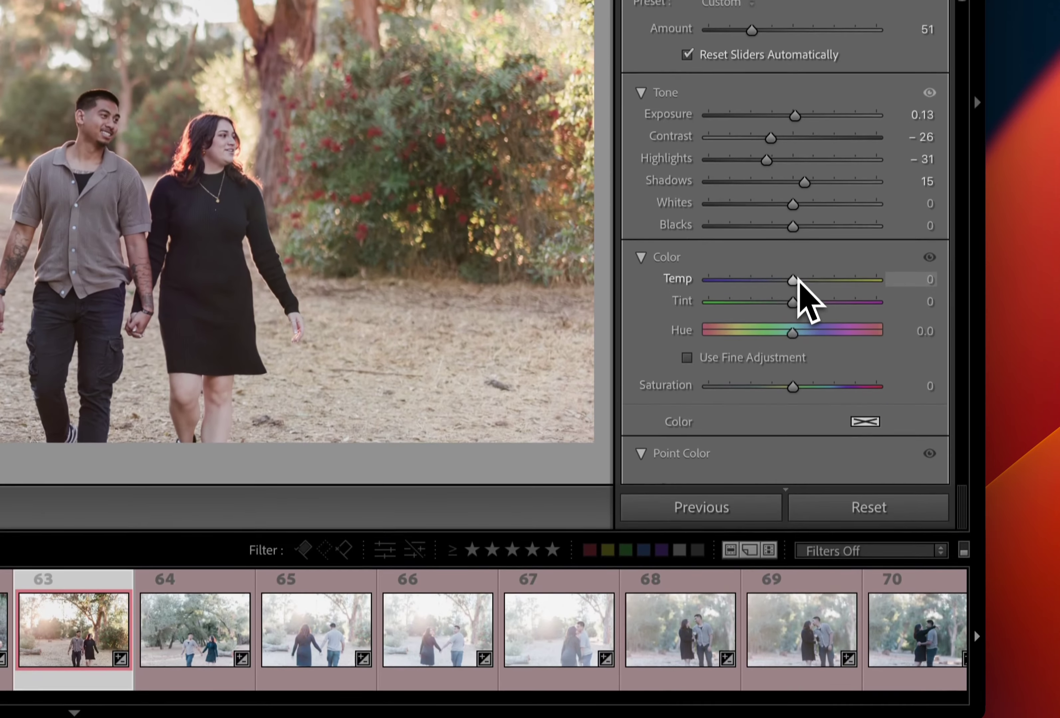
left_click_drag(794, 274, 806, 270)
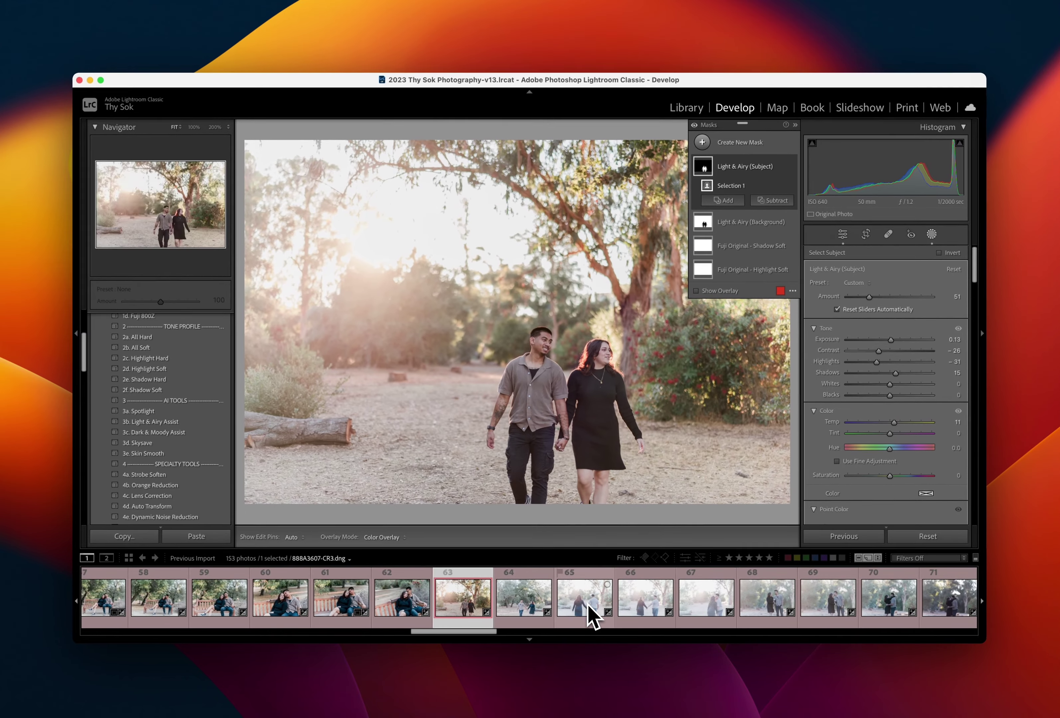
Sync photo 63's settings across photos 63 through 71
scroll(585, 610, "right", 5)
left_click(799, 599, "shift")
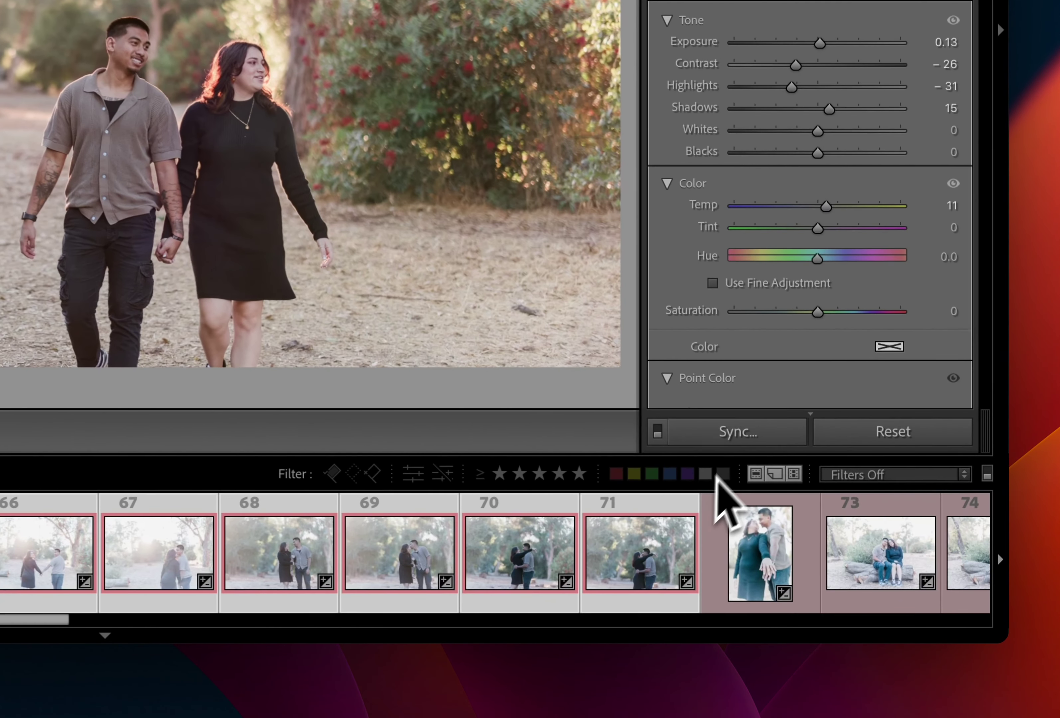
left_click(844, 537)
key("Return")
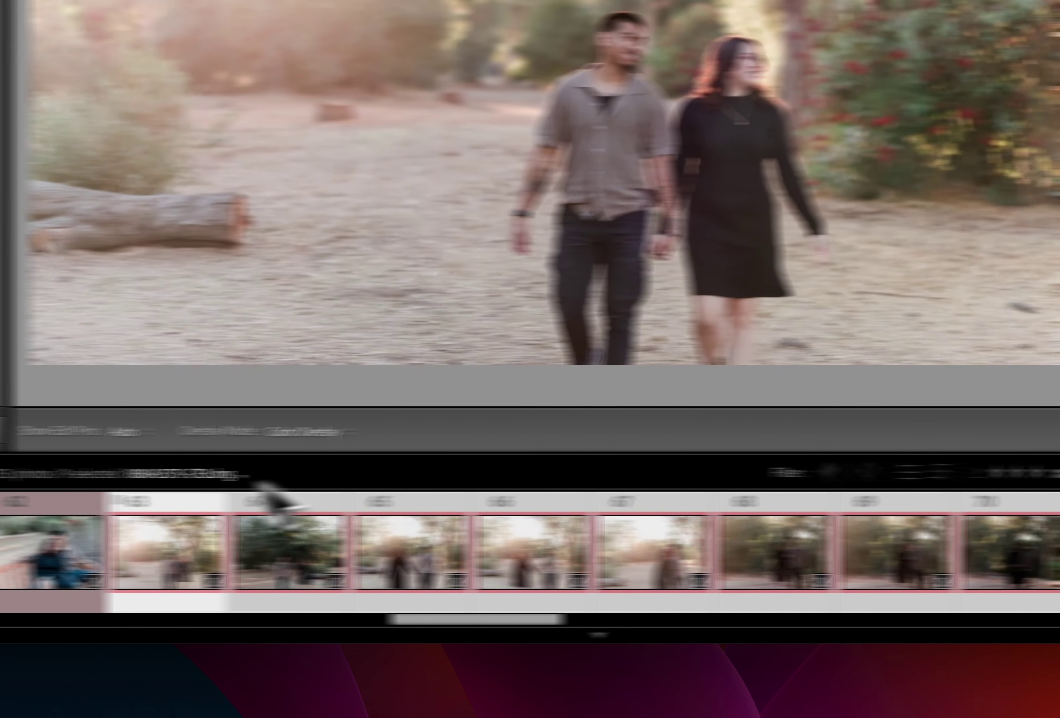
Fine-tune photo 64's exposure, settling at −0.80
left_click(367, 568)
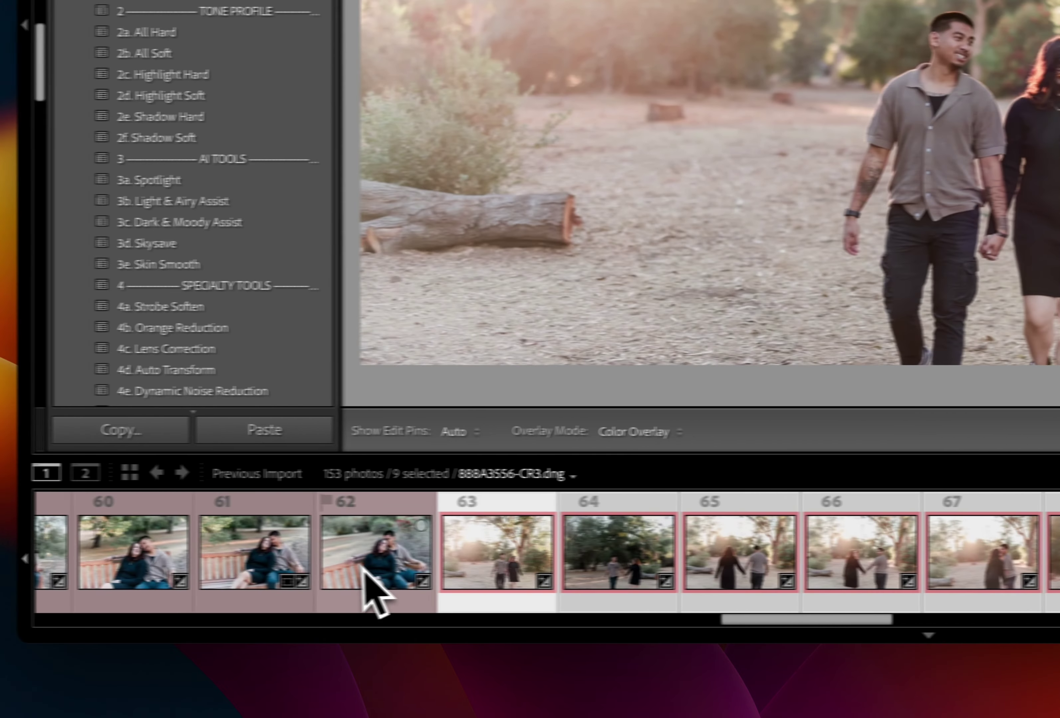
left_click(654, 578)
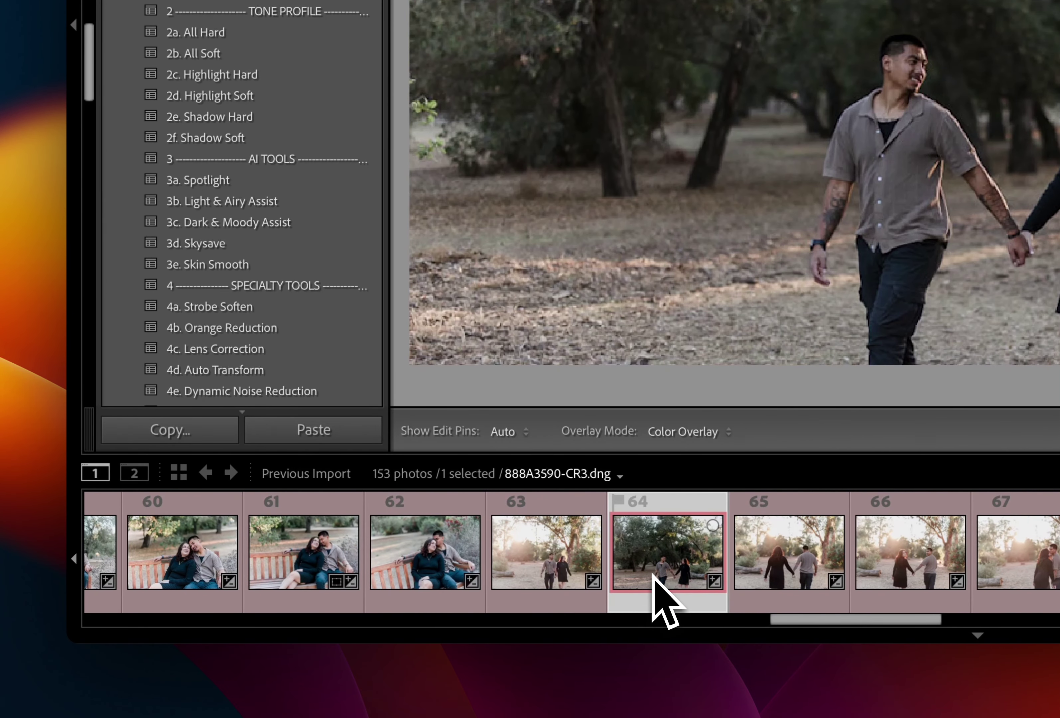
key("equal")
key("equal")
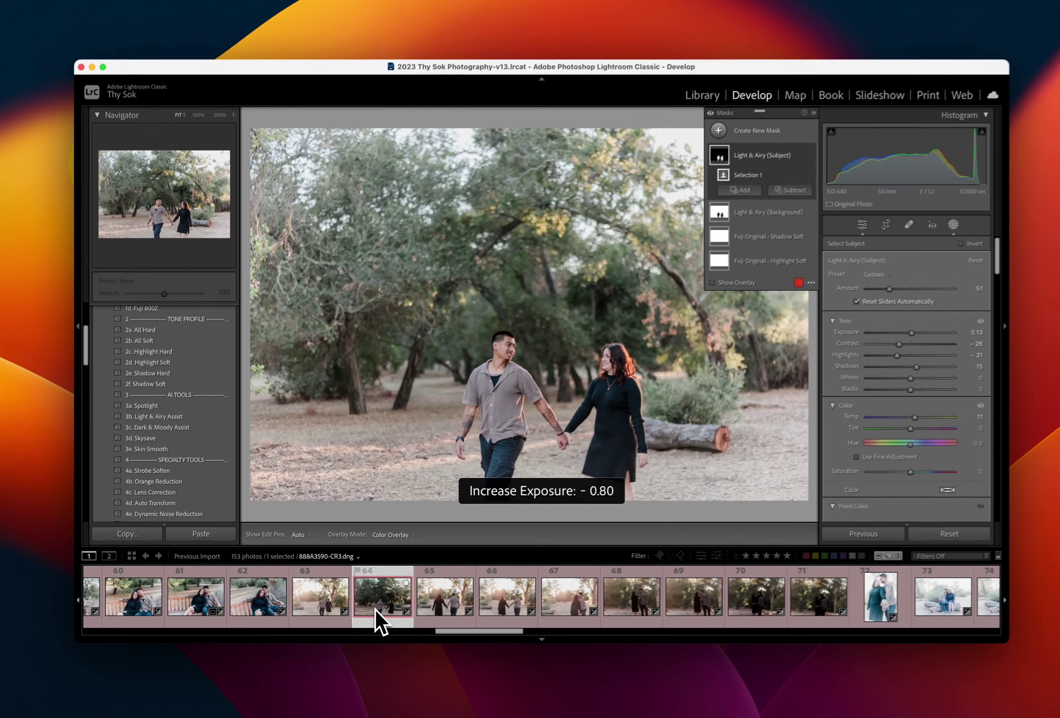
key("minus")
key("equal")
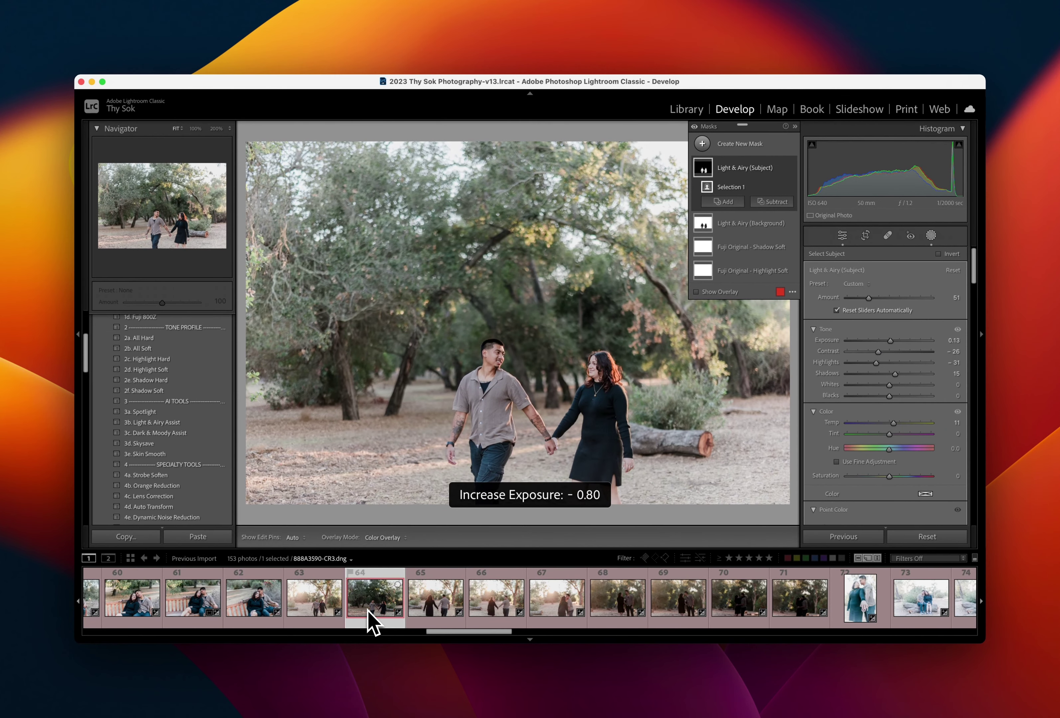
key("minus")
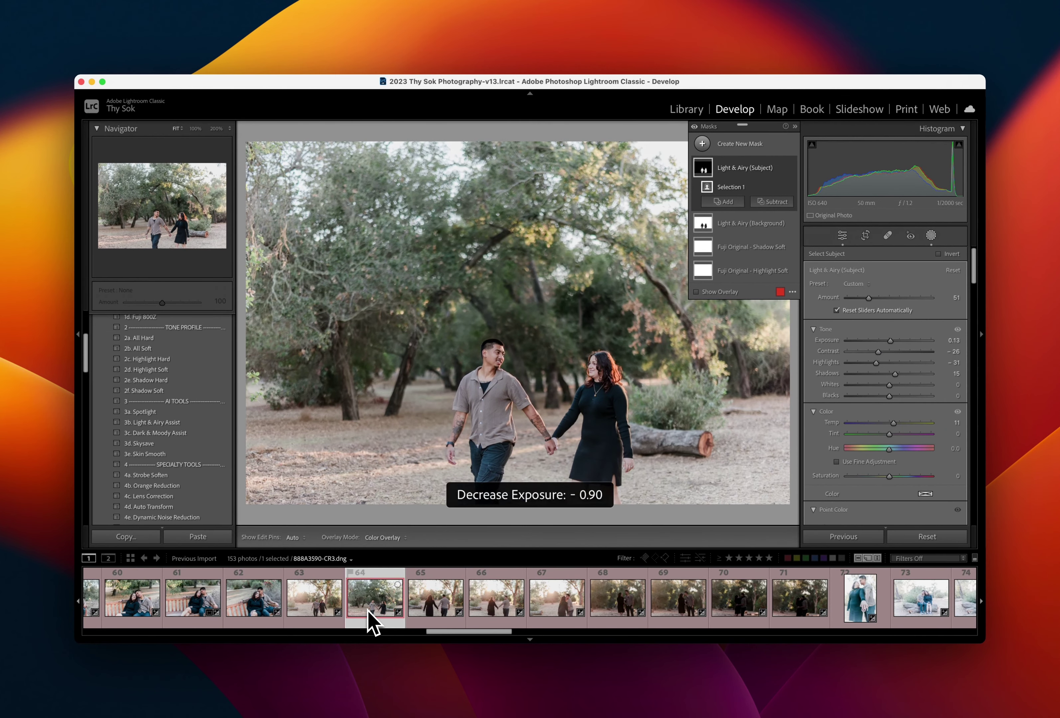
key("equal")
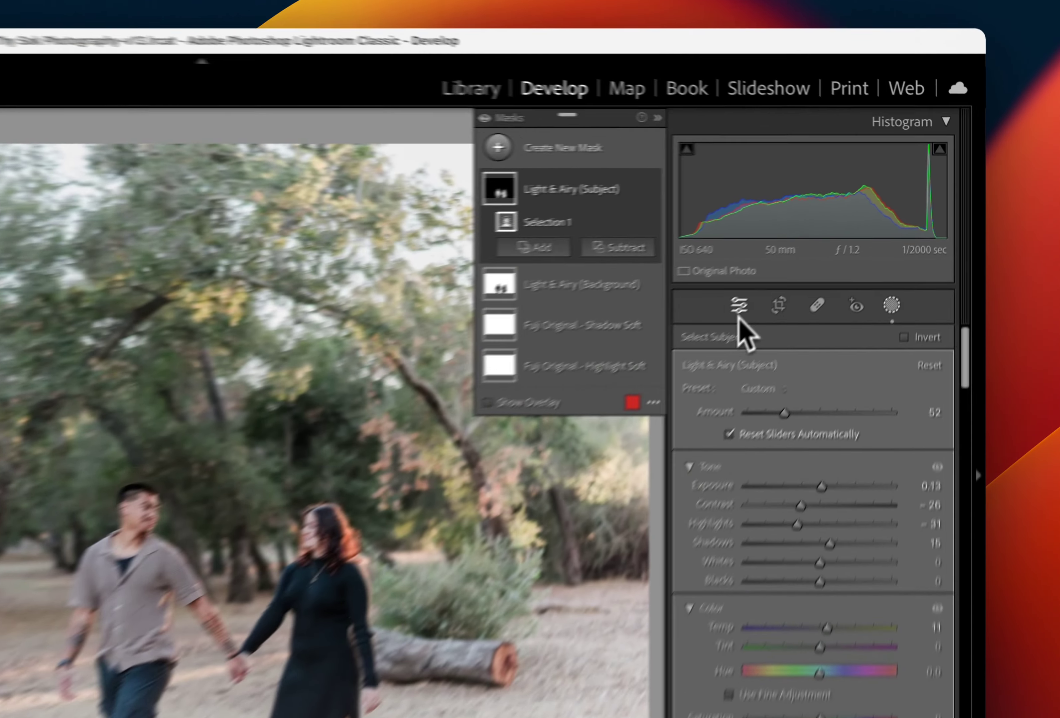
left_click(842, 235)
Move to photo 67 and set its exposure to −1.80
key("Right")
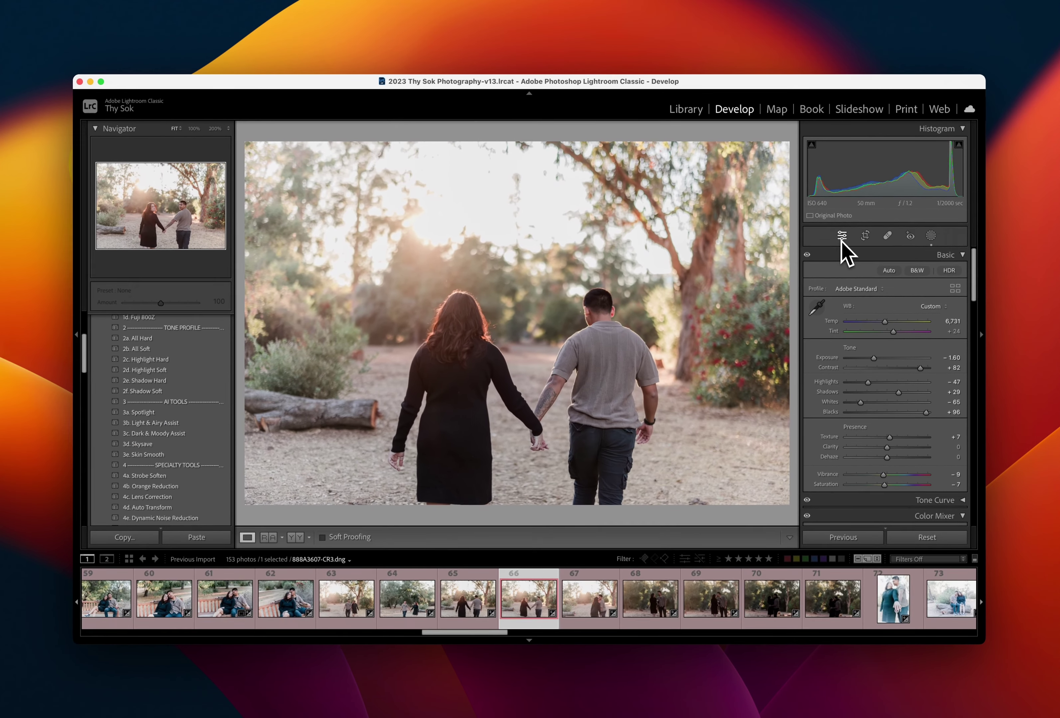
key("Right")
key("Right")
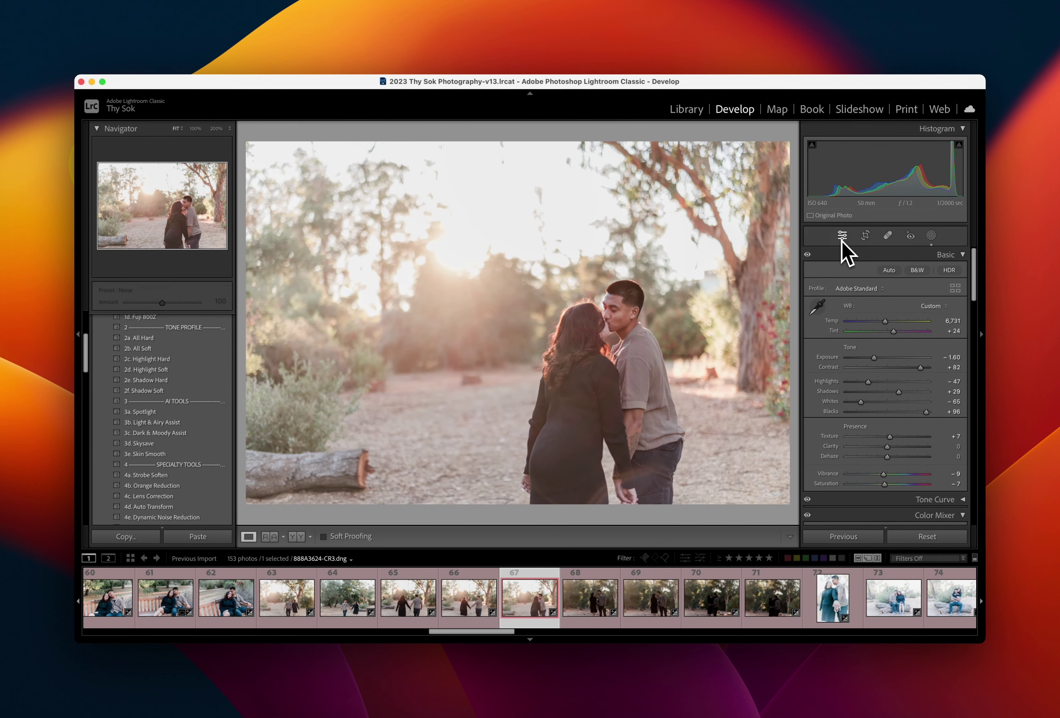
key("minus")
key("minus")
key("minus")
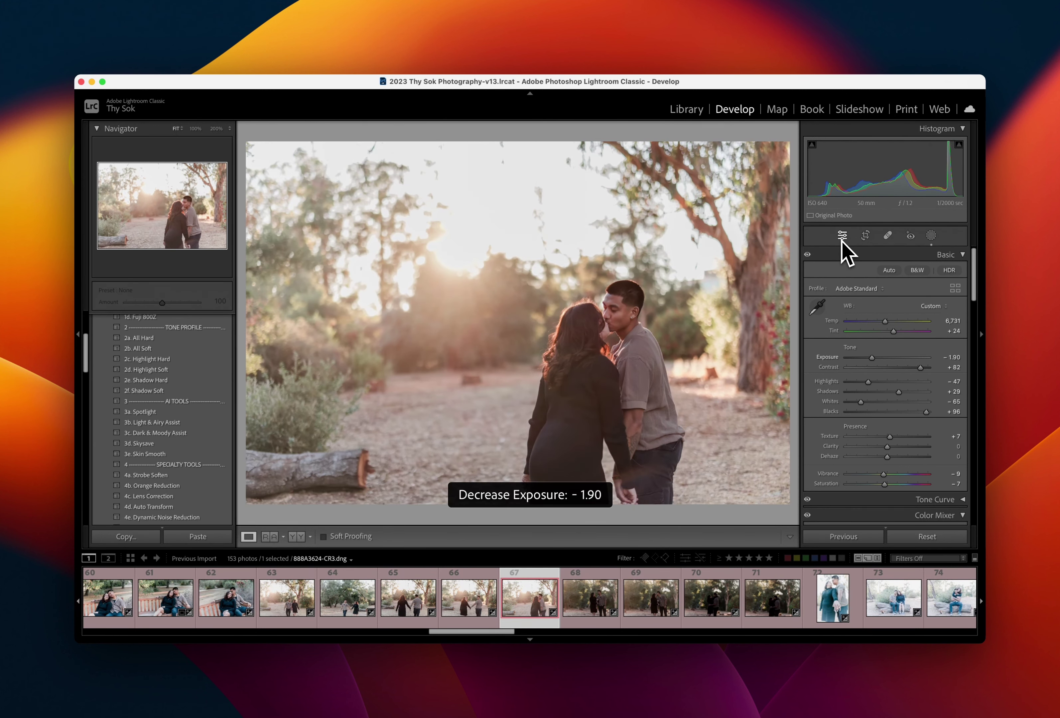
key("plus")
Brighten photo 68, nudge its tint toward magenta, and warm its temperature
key("Right")
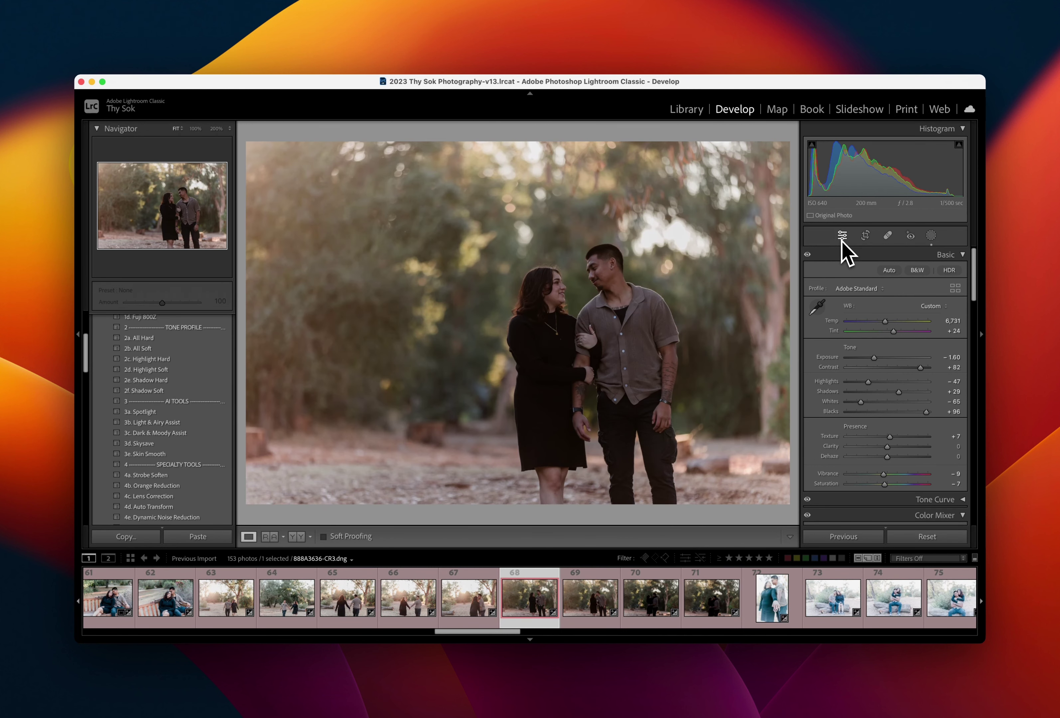
key("plus")
key("plus")
key("plus")
key("plus")
key("plus")
key("plus")
key("minus")
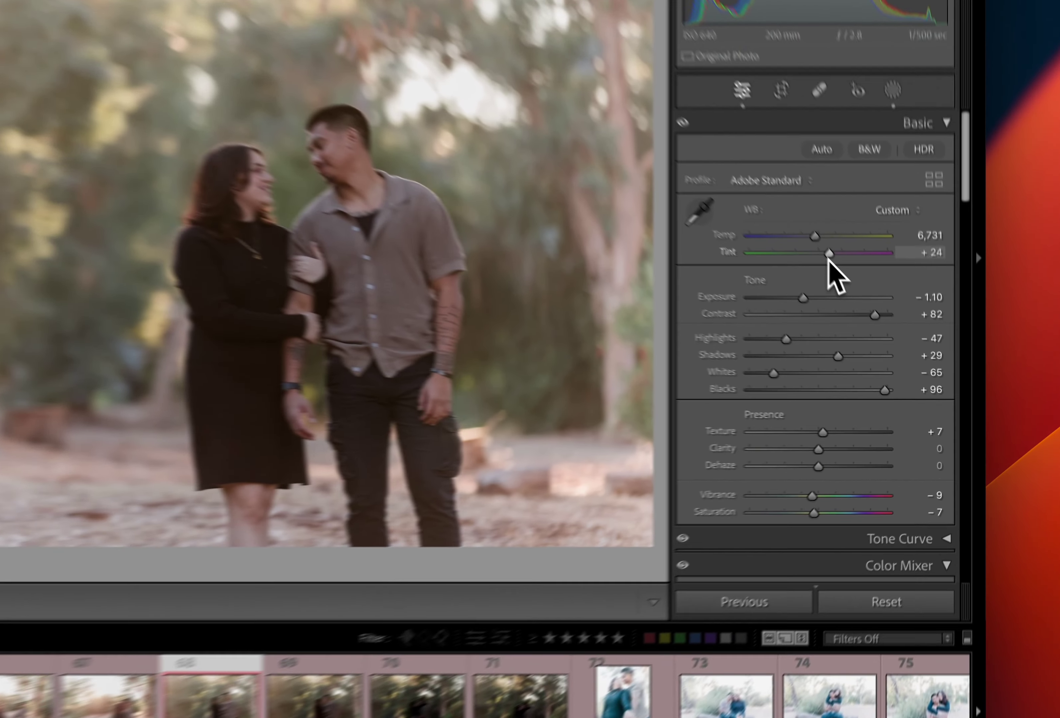
left_click_drag(893, 331, 893, 331)
left_click_drag(788, 203, 790, 202)
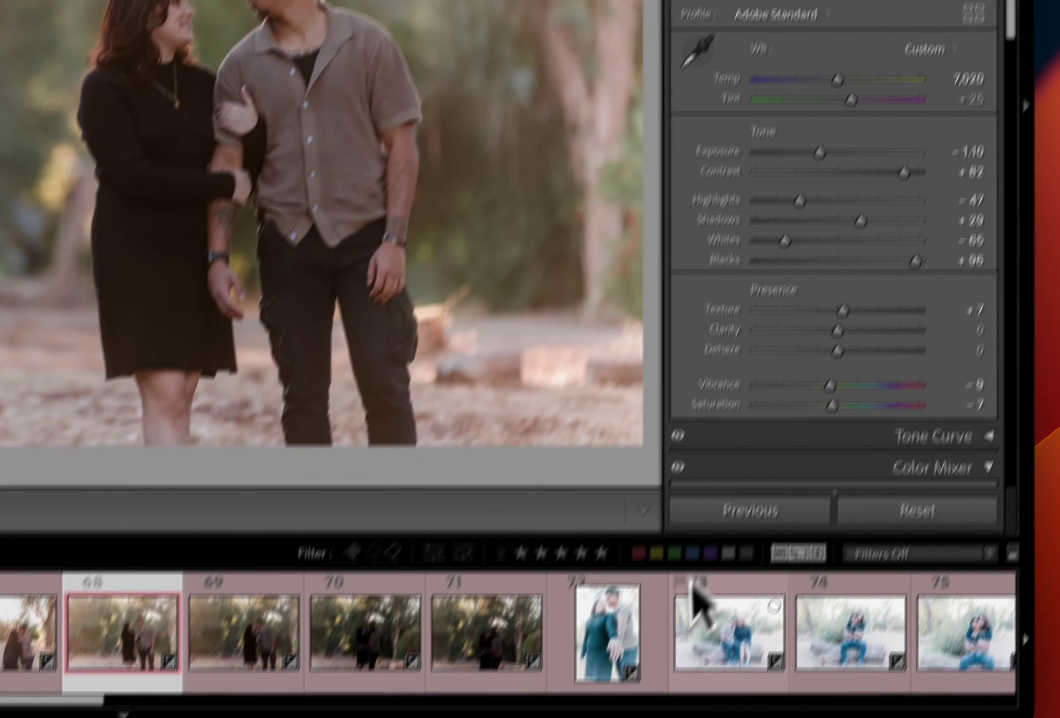
Sync photo 68's settings to photos 69–71 and check photo 69
left_click(536, 541, "shift")
left_click(751, 437)
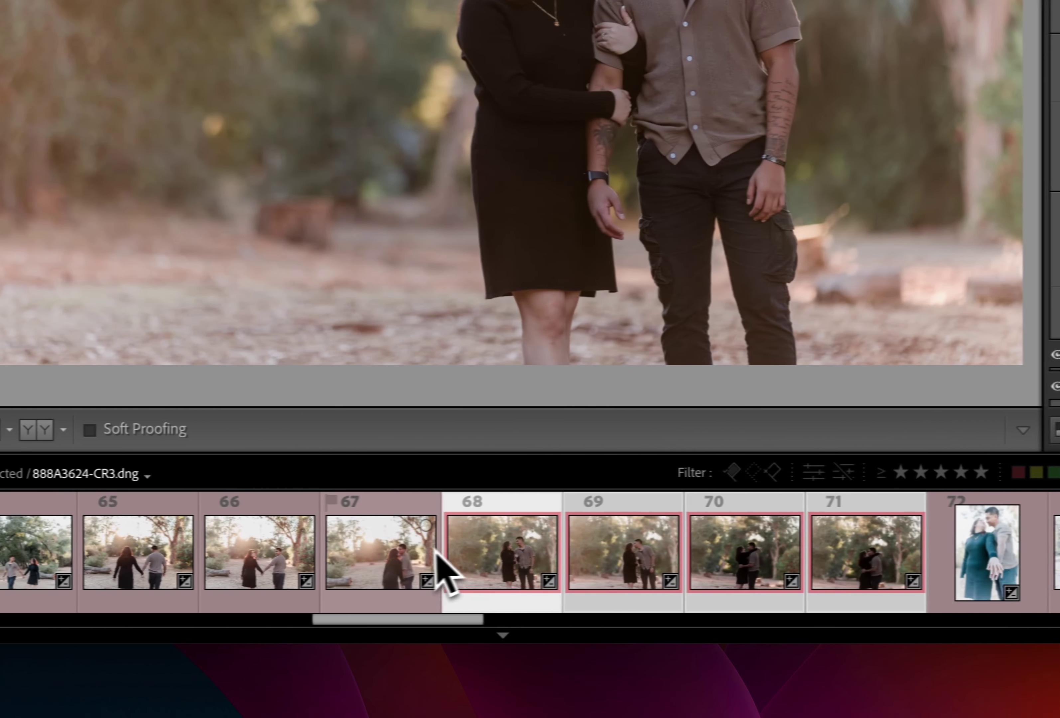
left_click(439, 568)
left_click(616, 567)
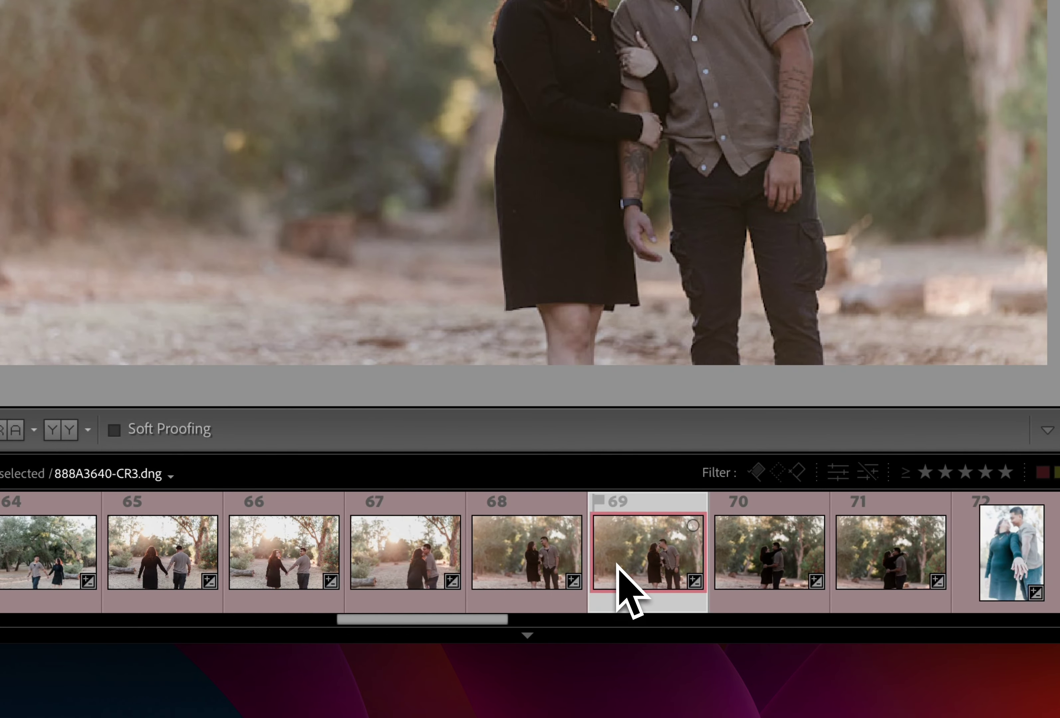
Brighten photo 70 to −0.60 exposure and select its Light & Airy (Subject) mask
key("Right")
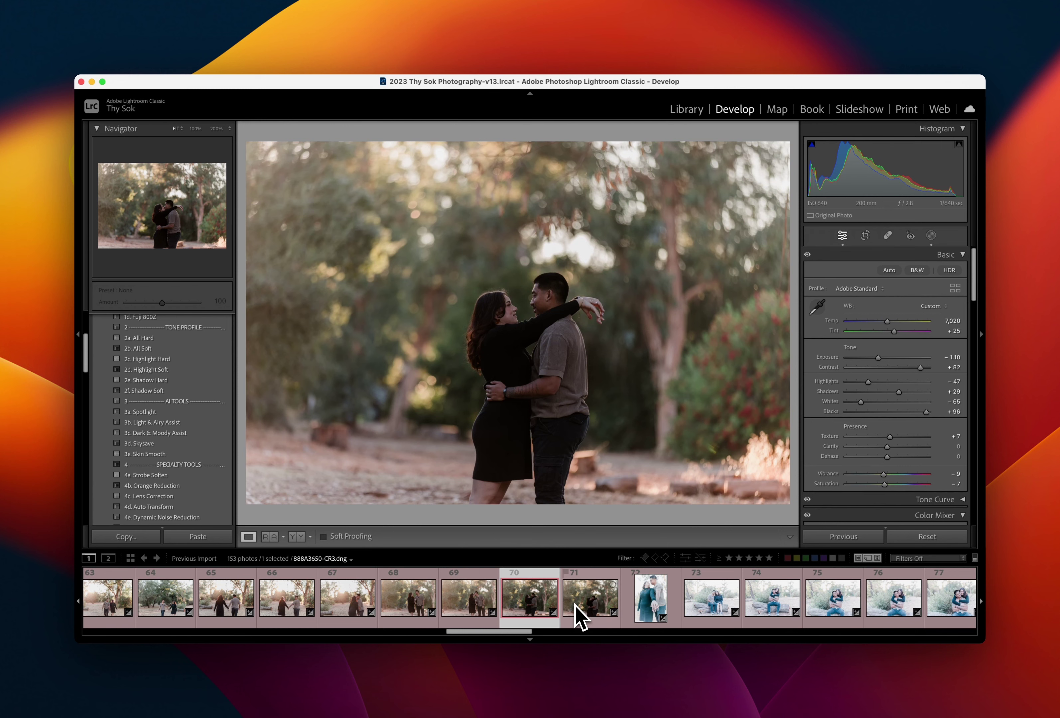
key("equal")
key("equal")
key("equal")
key("equal")
key("equal")
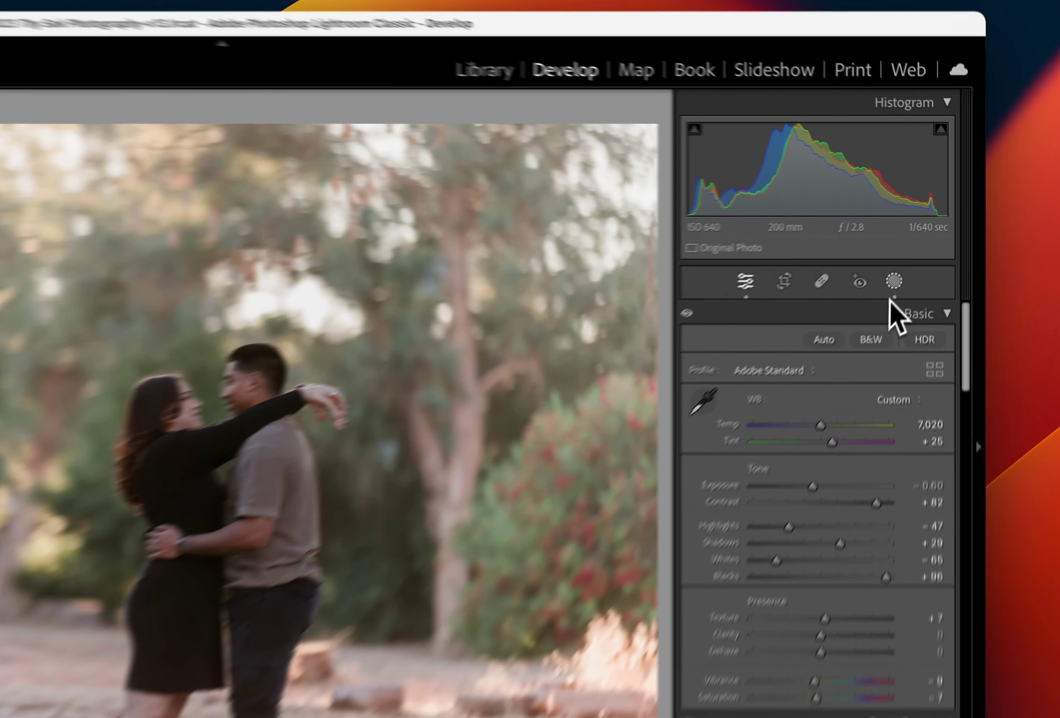
left_click(894, 280)
left_click(601, 176)
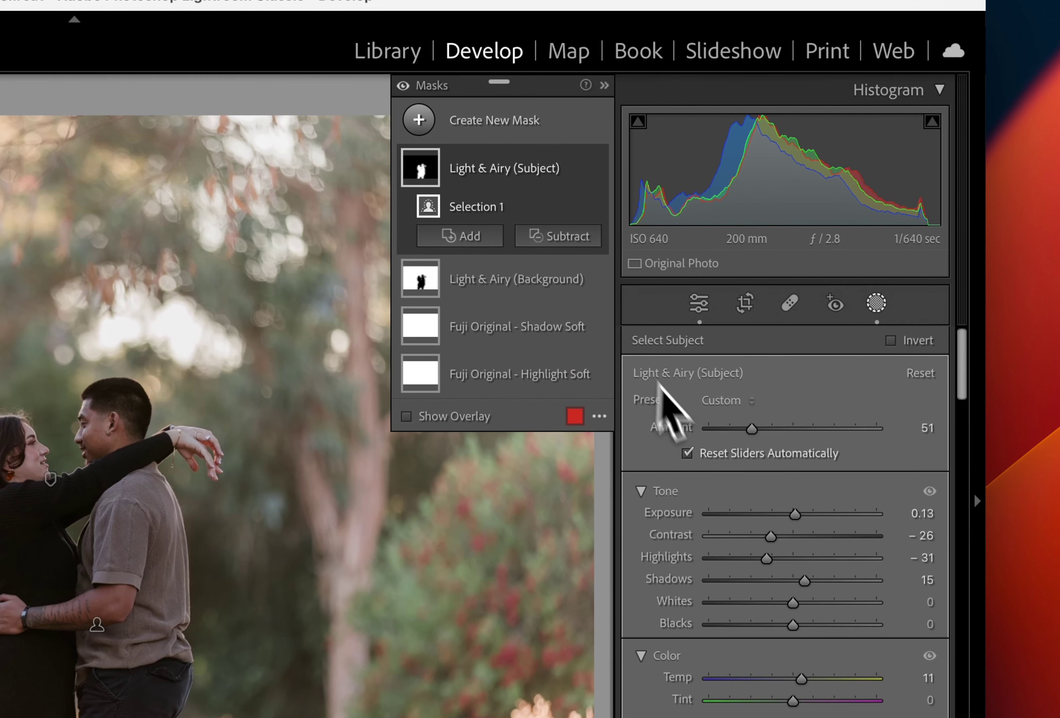
Brighten and warm photo 70's subject mask to 16, then give photo 71 the previous settings at −0.80 exposure
left_click_drag(795, 514, 803, 514)
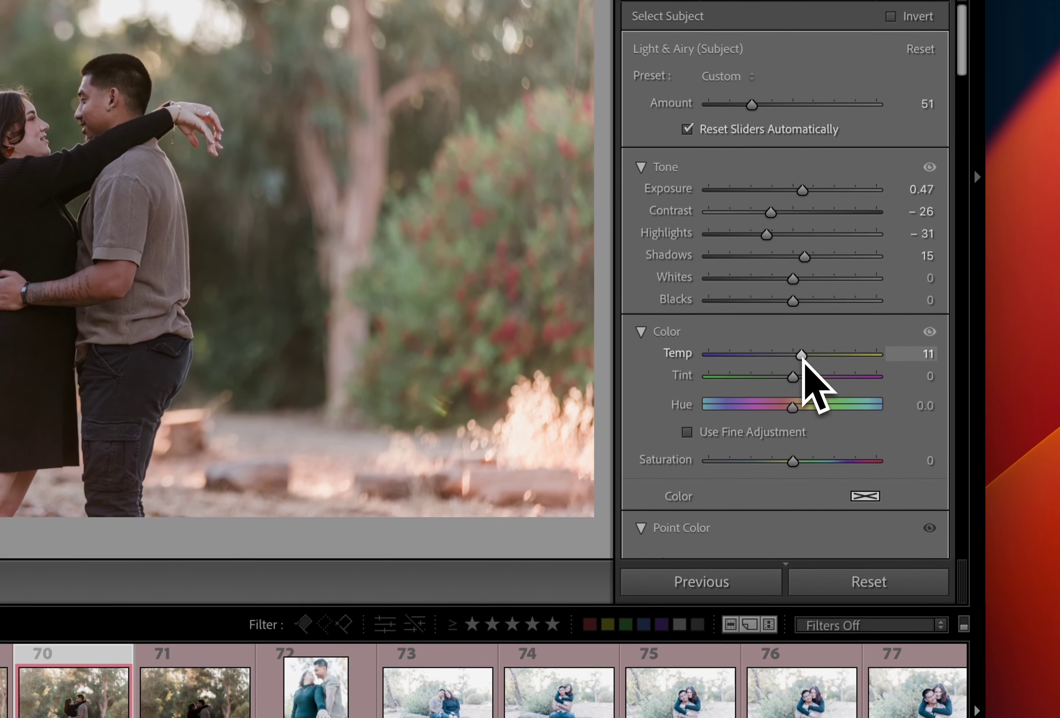
left_click_drag(802, 353, 806, 353)
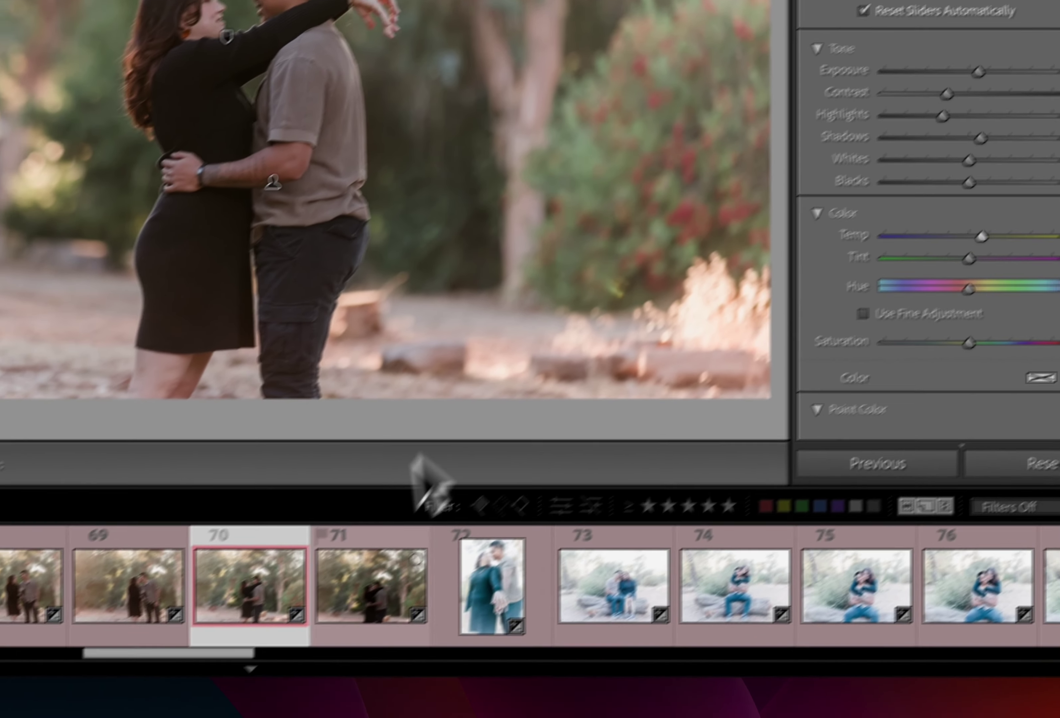
left_click(194, 691)
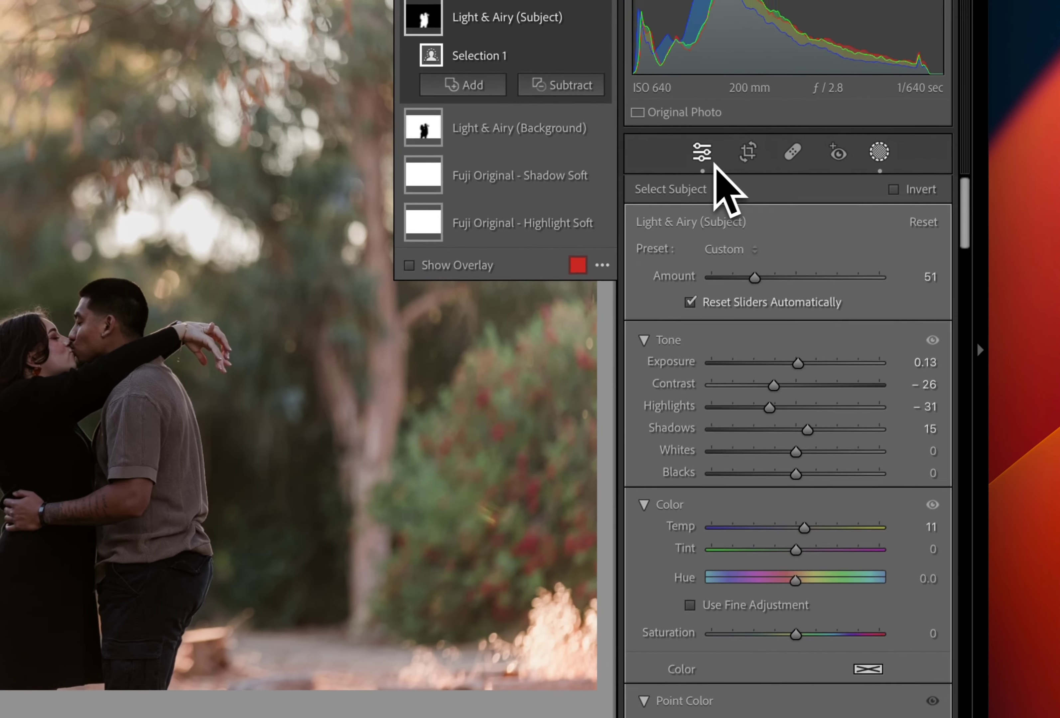
left_click(729, 113)
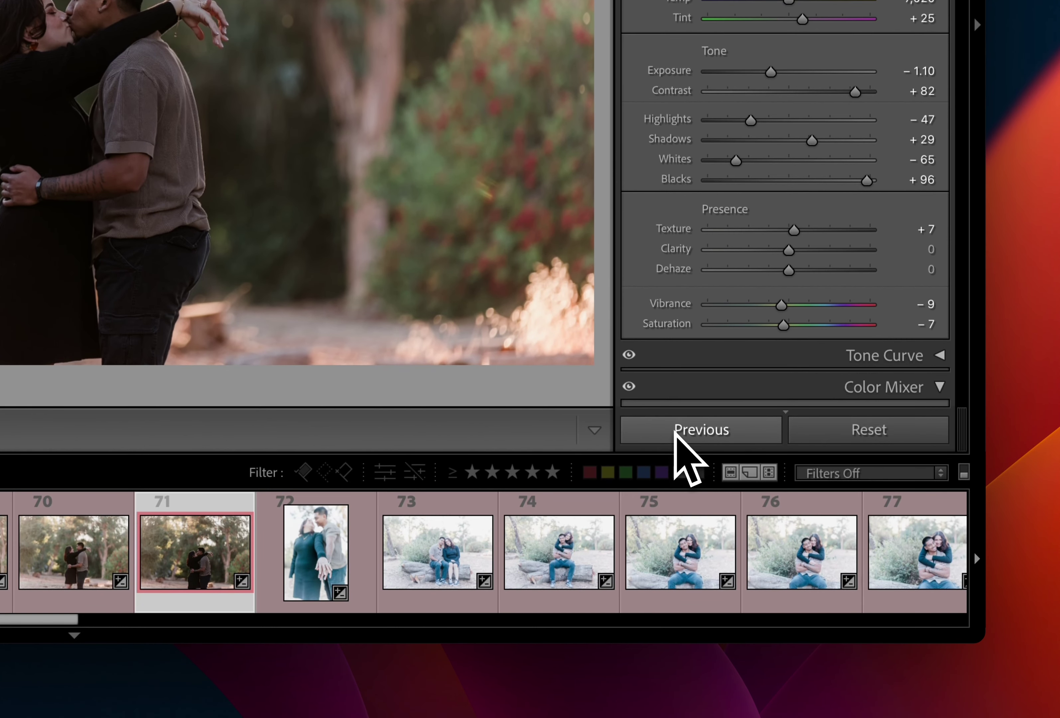
left_click(676, 434)
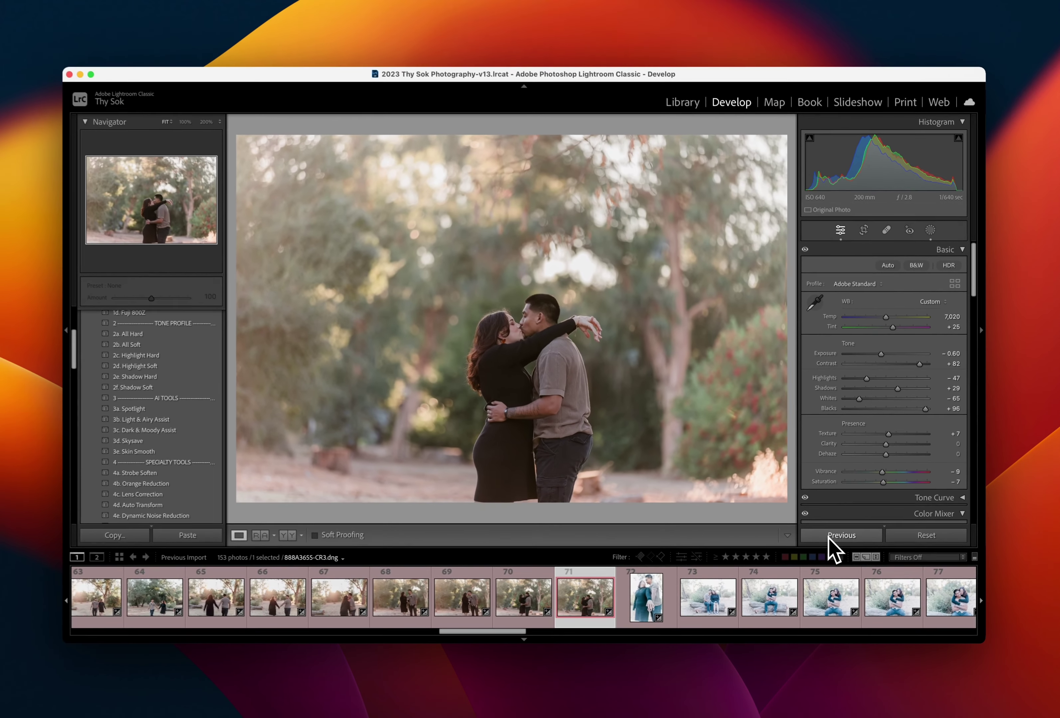
key("minus")
Lower photo 72's exposure to −0.80
key("Right")
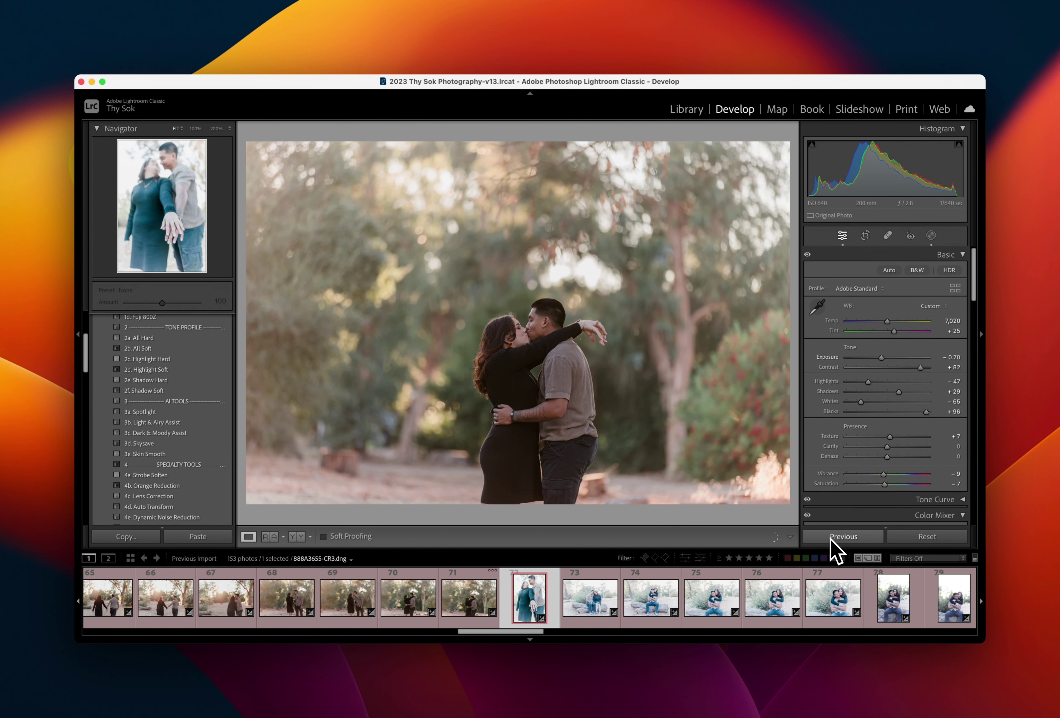
key("minus")
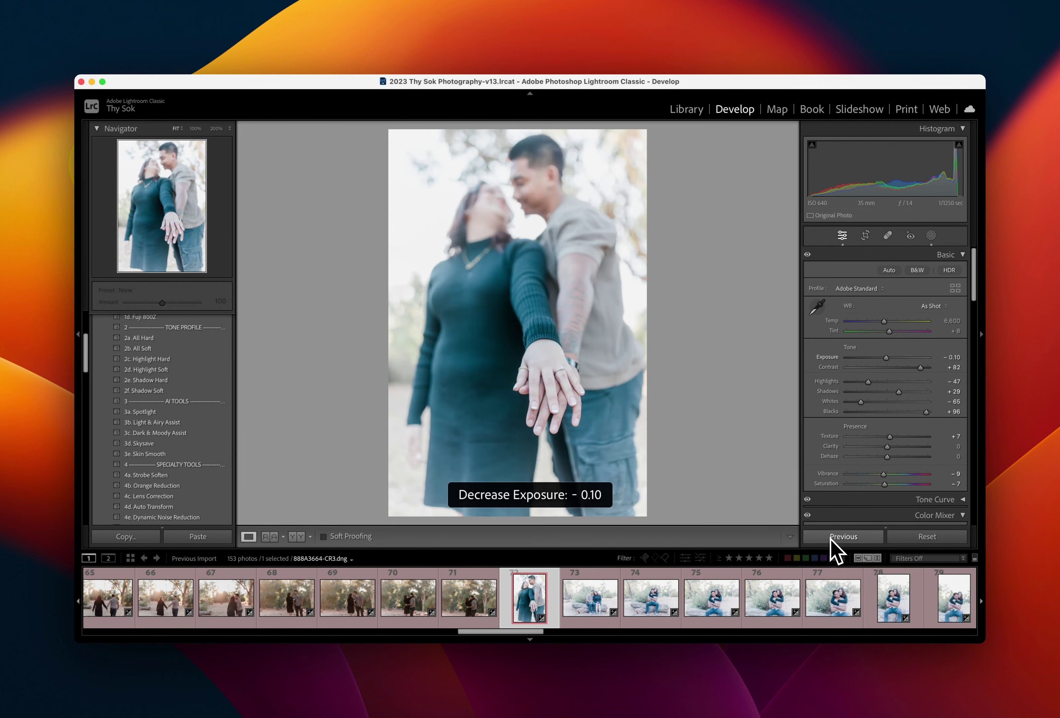
key("minus")
key("minus")
key("minus")
key("minus")
key("minus")
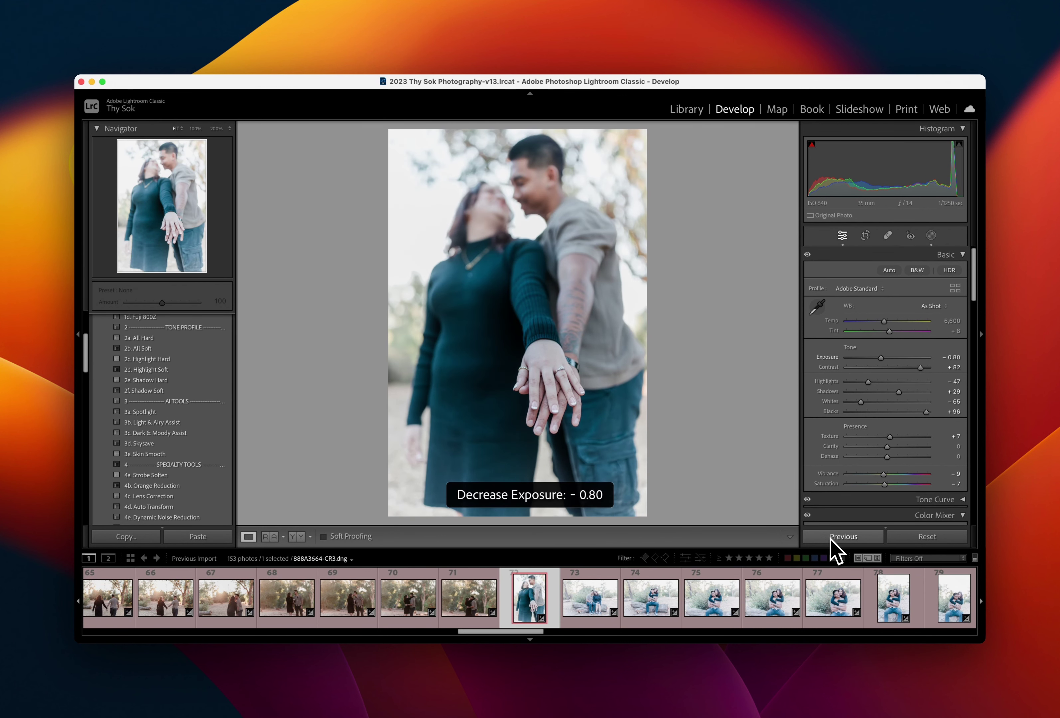
Warm photo 72, then set photo 73 to 6,730 temperature and −1.30 exposure
left_click_drag(883, 321, 901, 321)
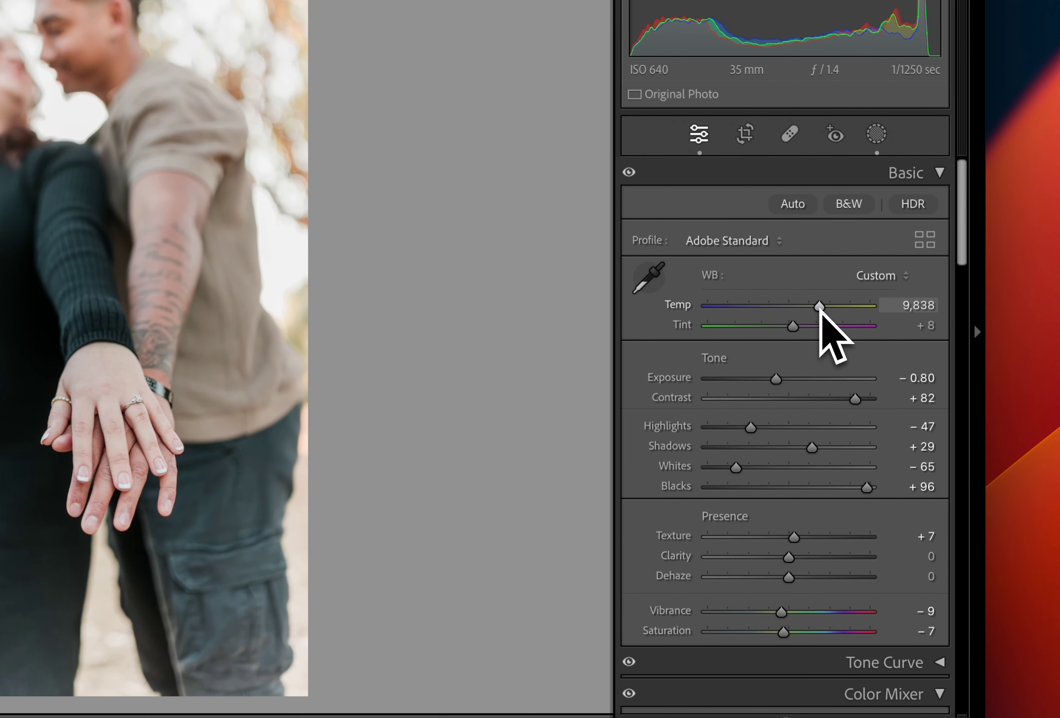
left_click_drag(818, 313, 825, 306)
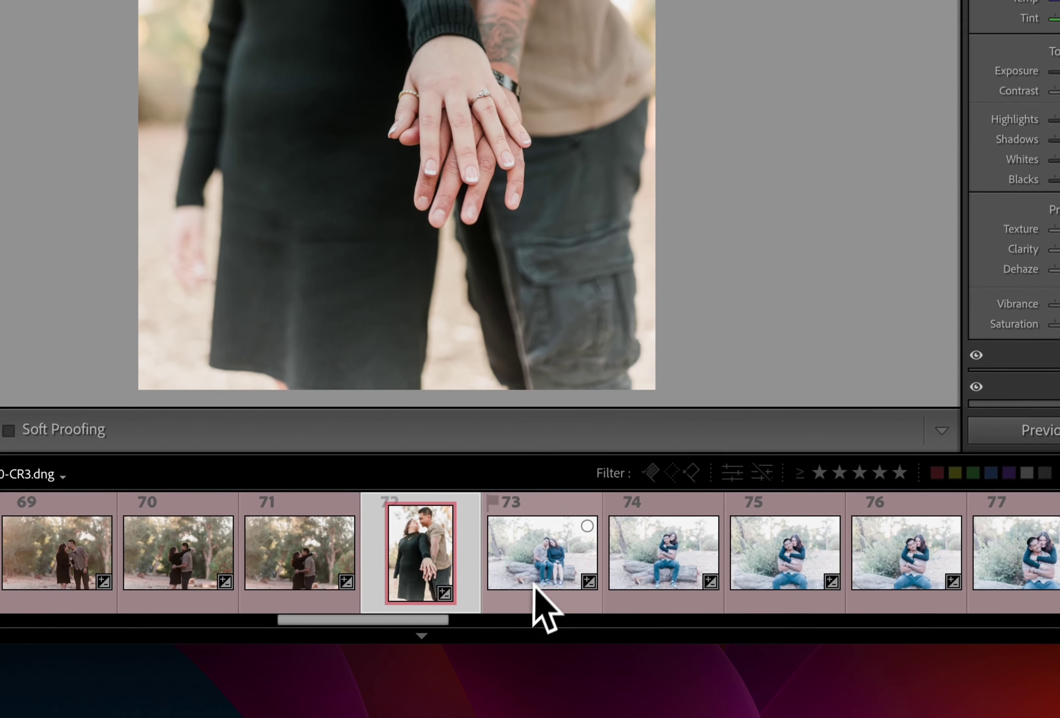
left_click(540, 575)
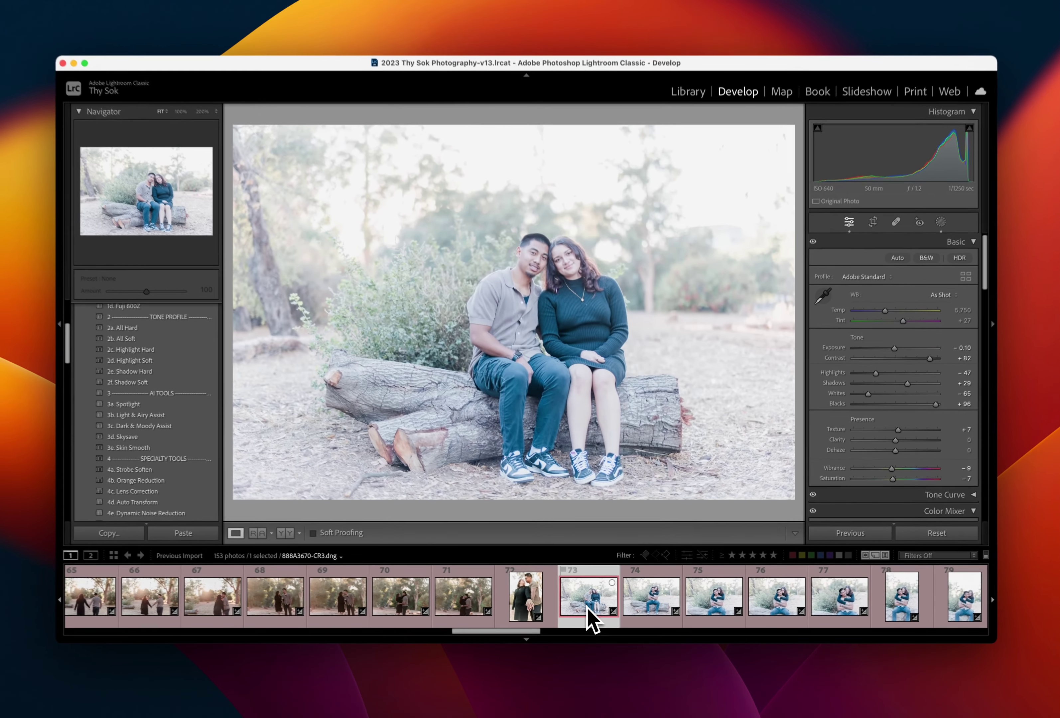
key("minus")
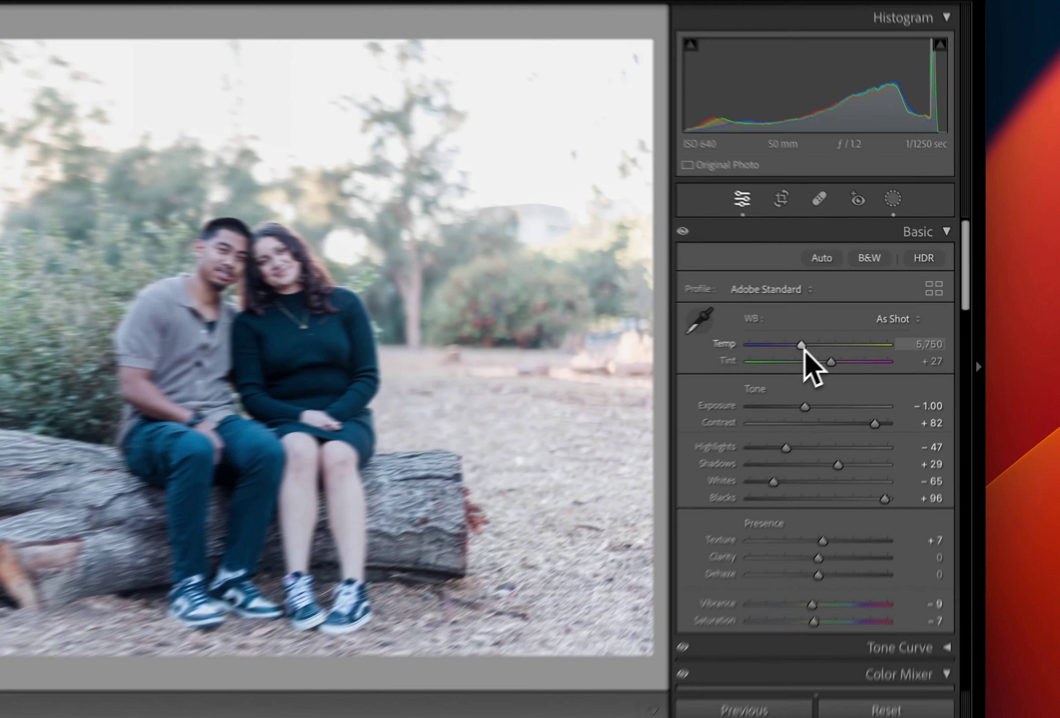
left_click_drag(876, 321, 883, 322)
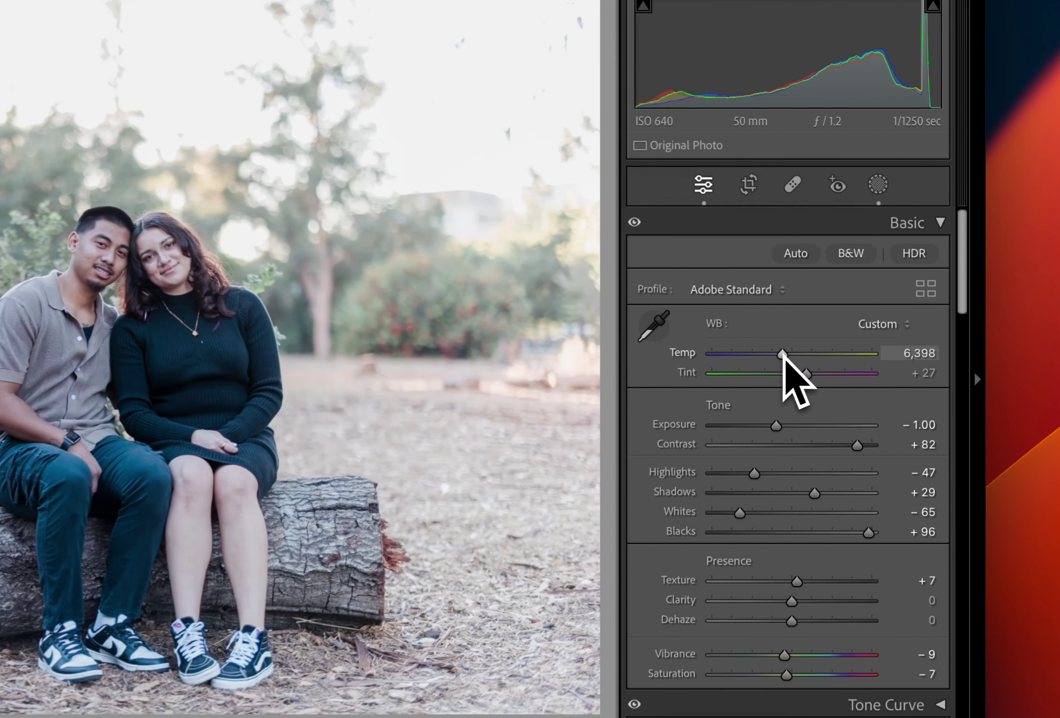
left_click_drag(783, 355, 786, 356)
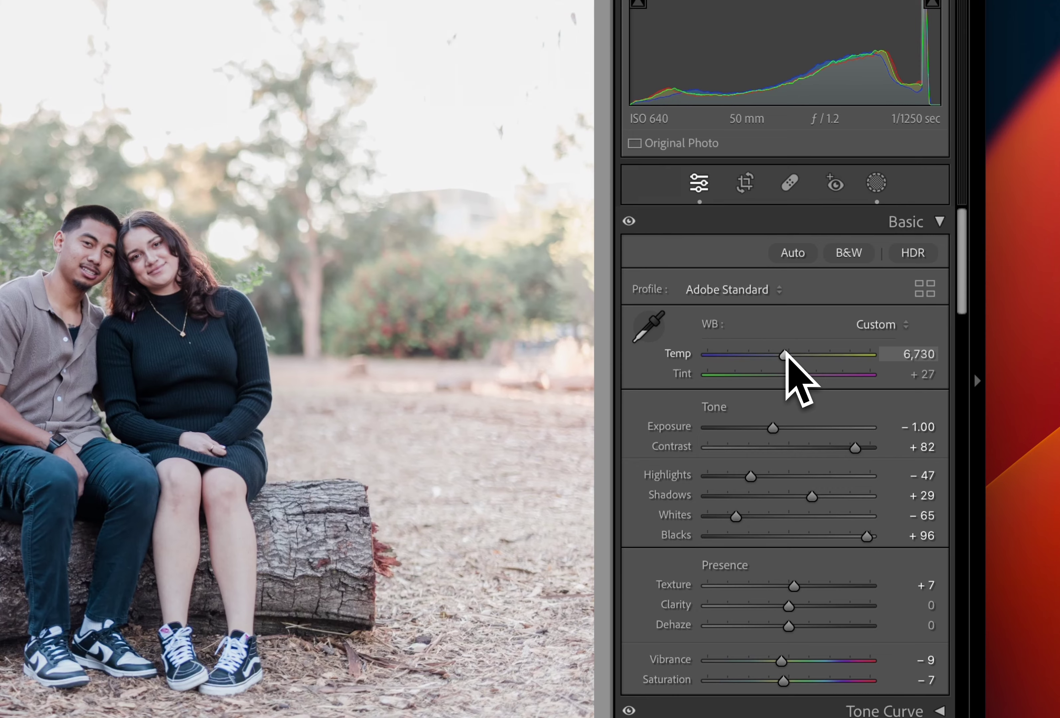
key("minus")
key("minus")
key("minus")
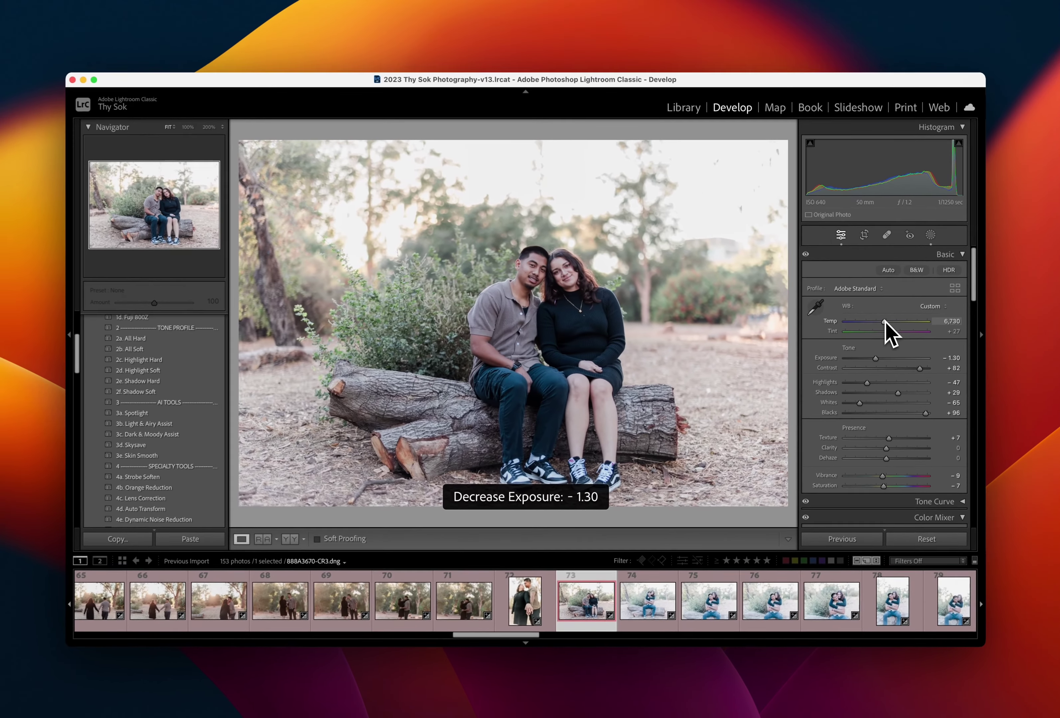
key("equal")
key("minus")
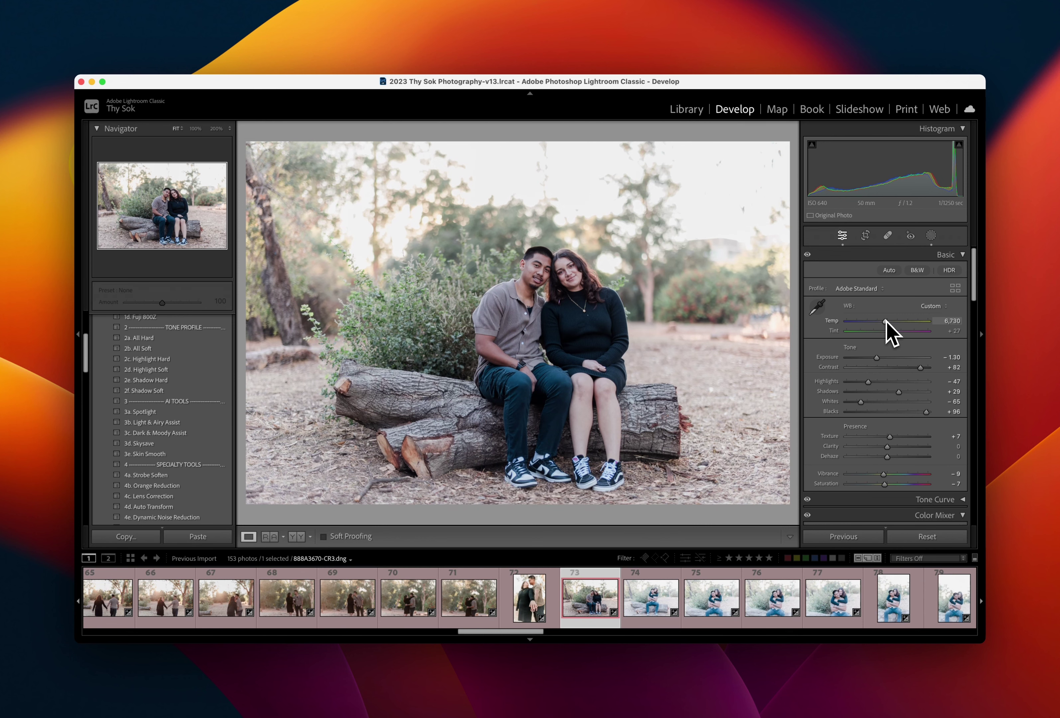
mouse_move(709, 601)
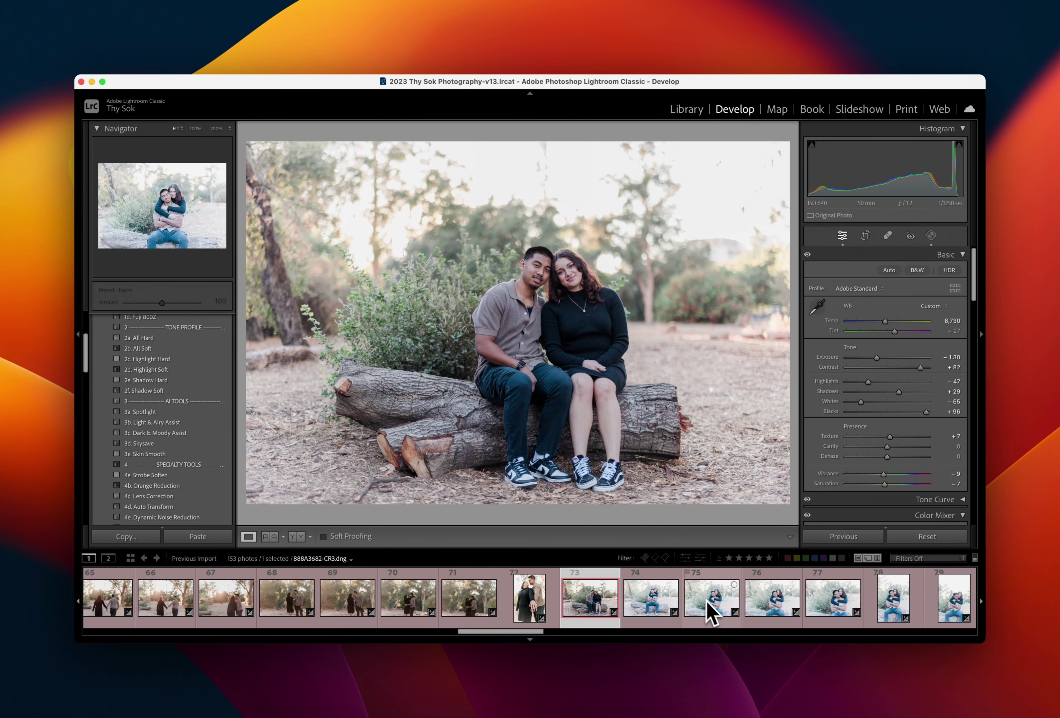
Sync photo 73's settings across photos 73–80 and open photo 74
scroll(712, 614, "down", 5)
left_click(872, 601, "shift")
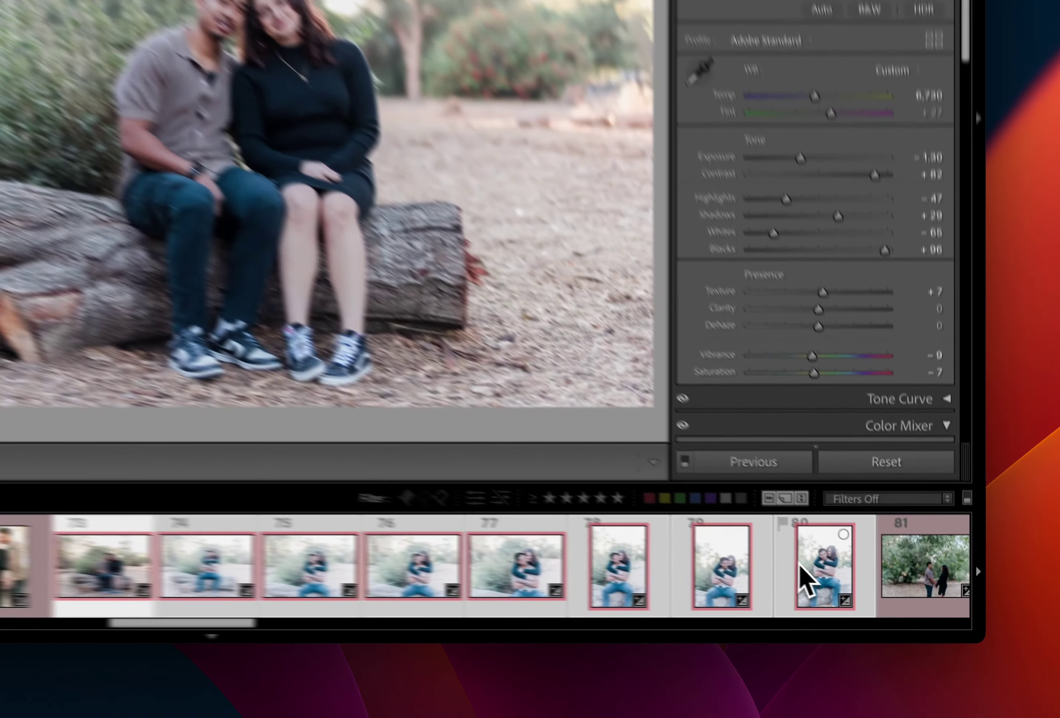
left_click(751, 435)
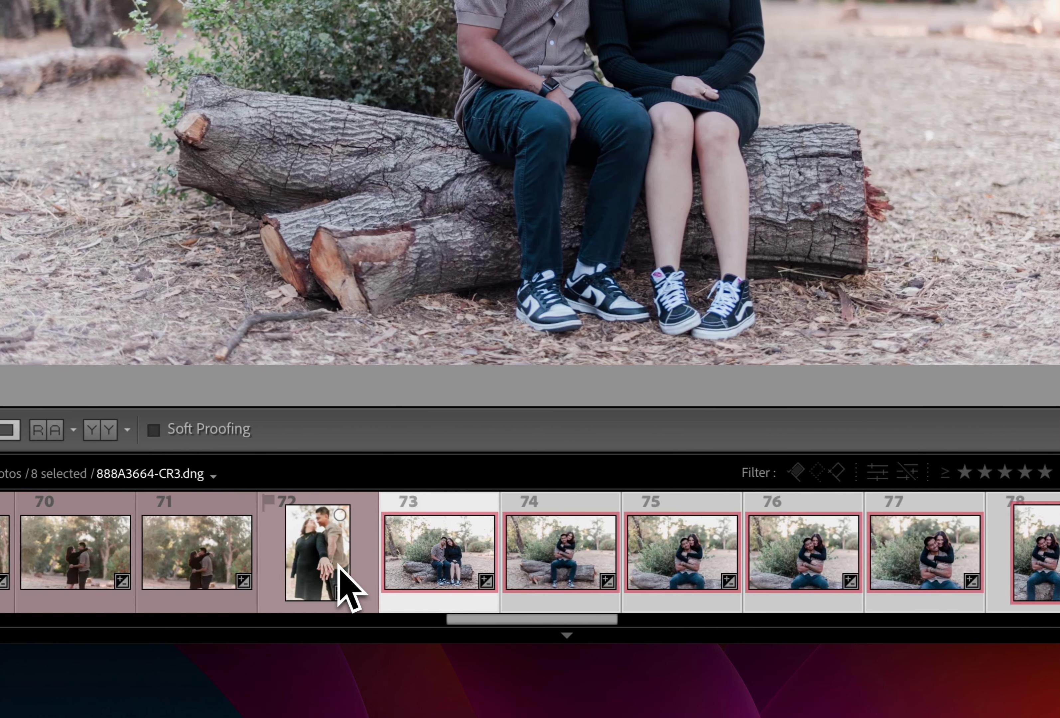
left_click(340, 568)
left_click(557, 580)
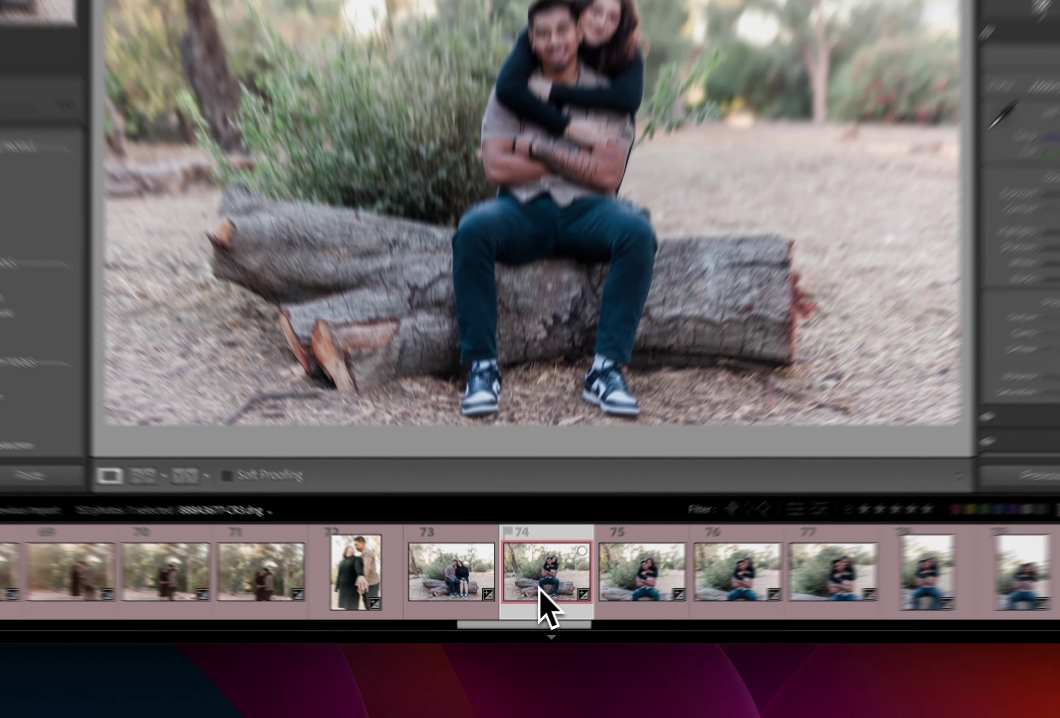
Settle photo 74 at −1.20 exposure and brighten photos 75–77 slightly
key("equal")
key("minus")
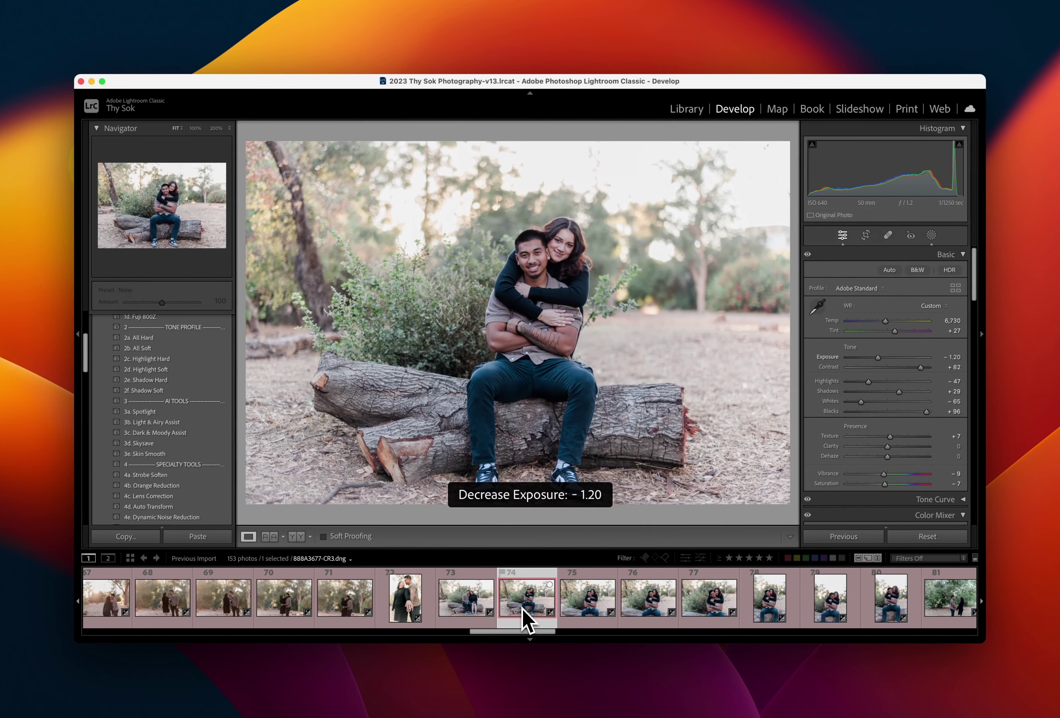
key("Right")
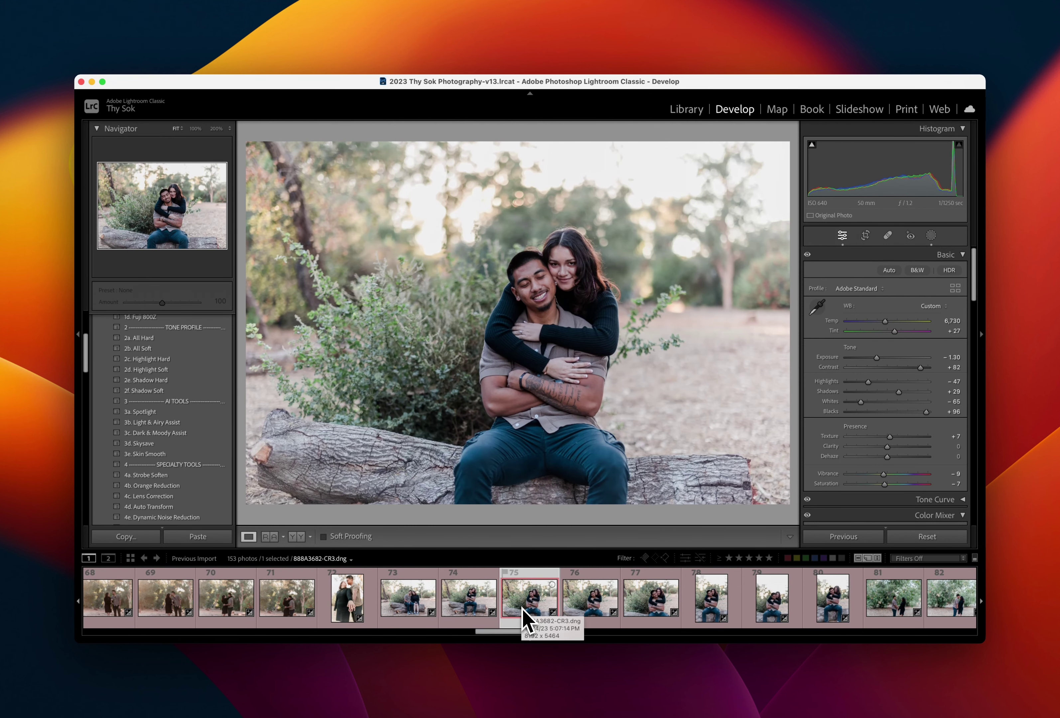
key("equal")
key("equal")
key("Right")
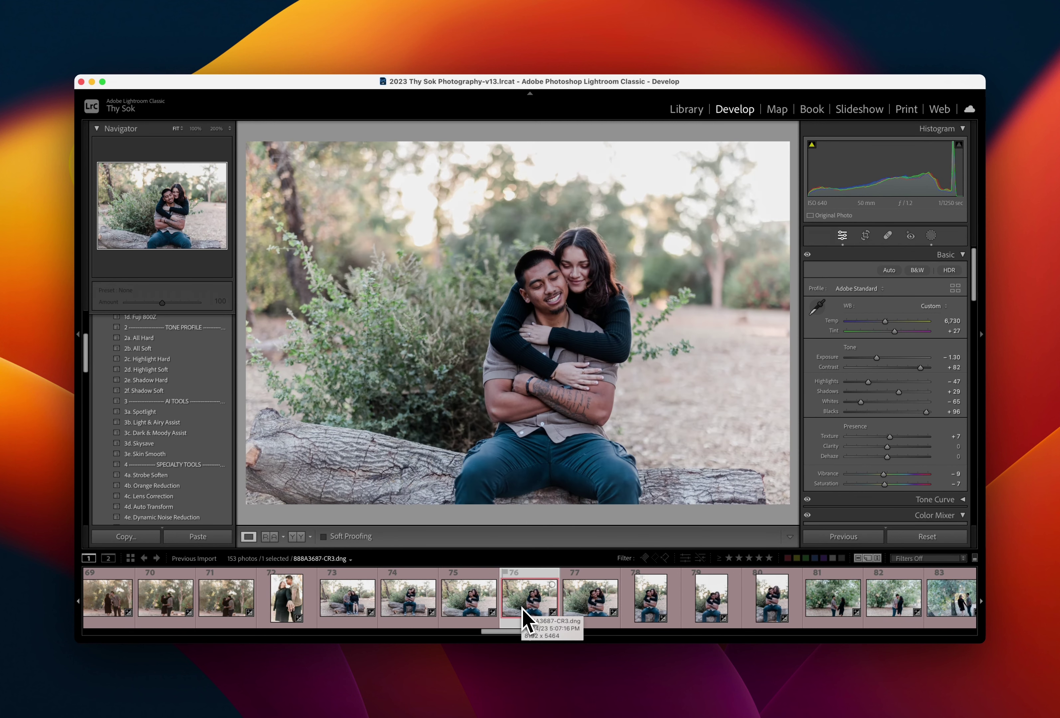
key("equal")
key("Right")
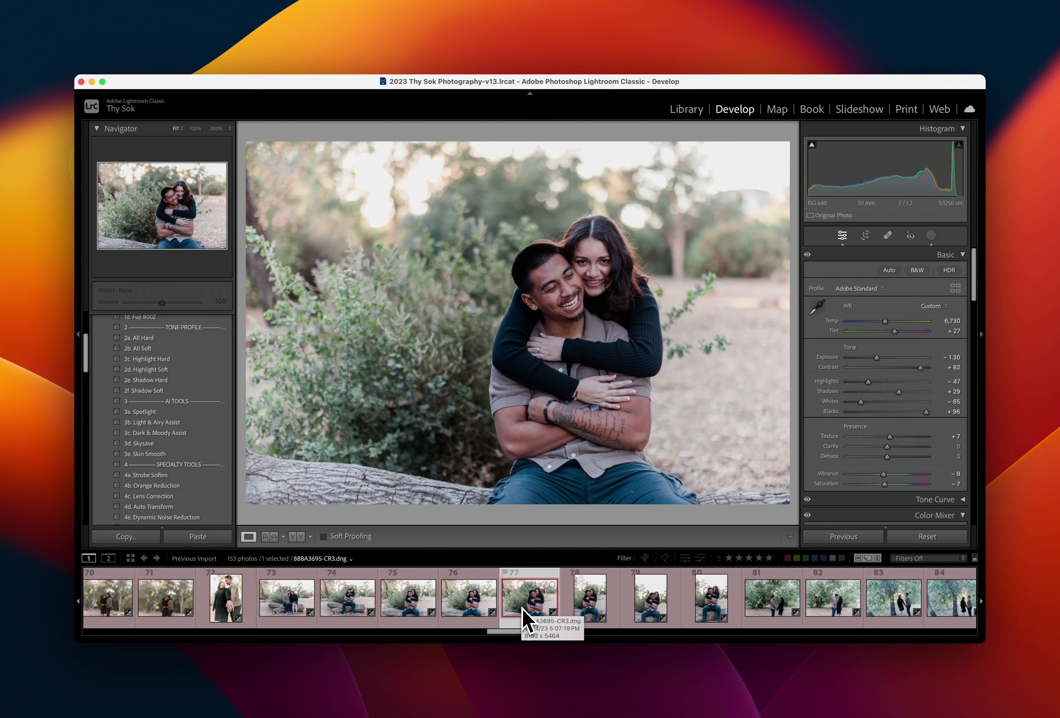
key("equal")
key("equal")
Brighten photos 78–80 to between −1.20 and −1.00, and raise photo 81 to +0.40
key("Right")
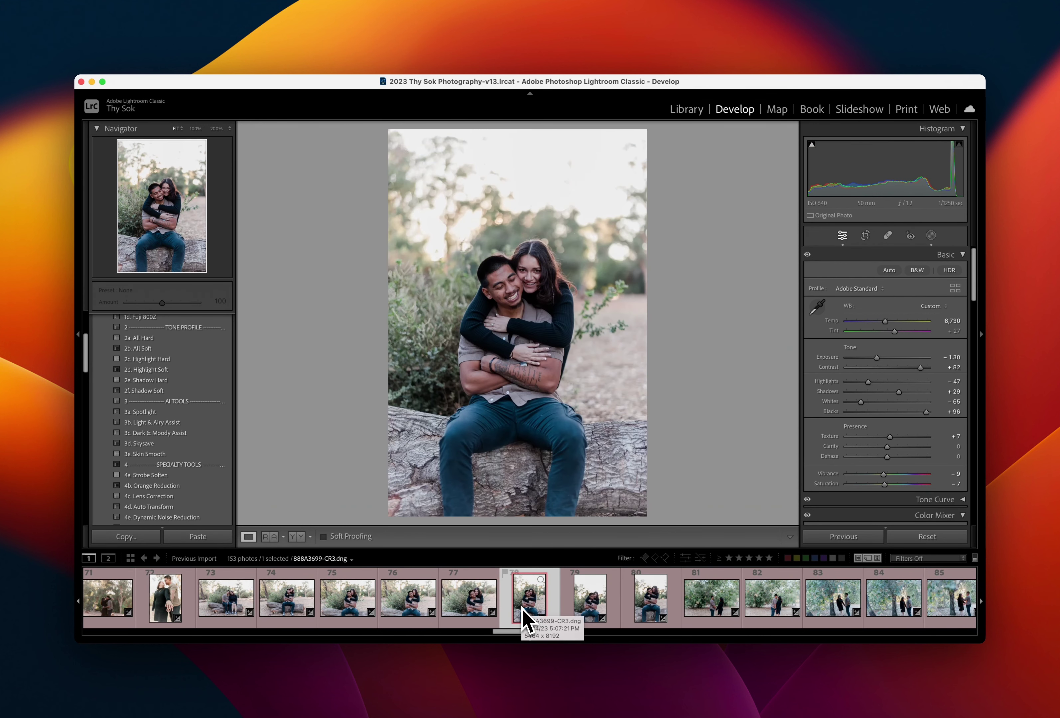
key("equal")
key("equal")
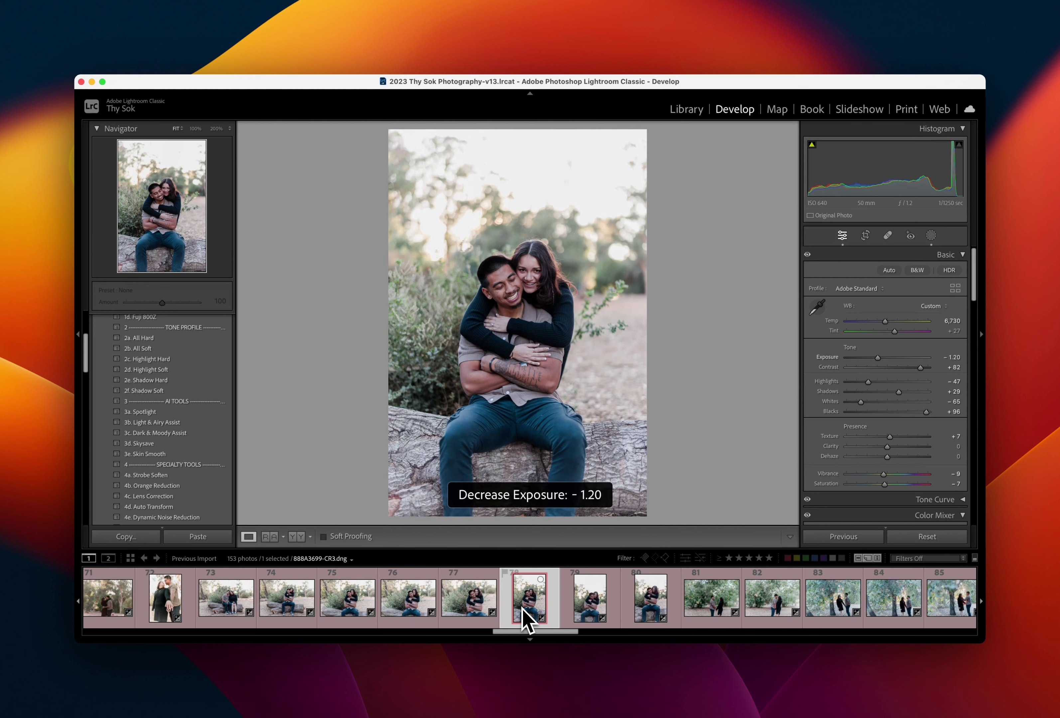
key("Right")
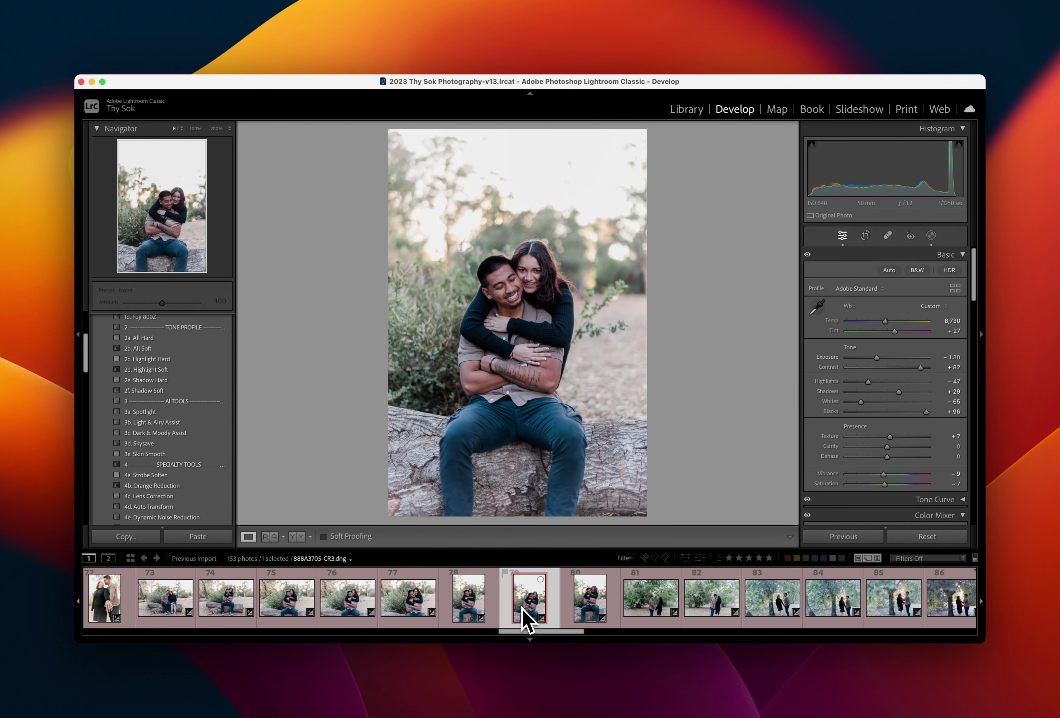
key("equal")
key("equal")
key("equal")
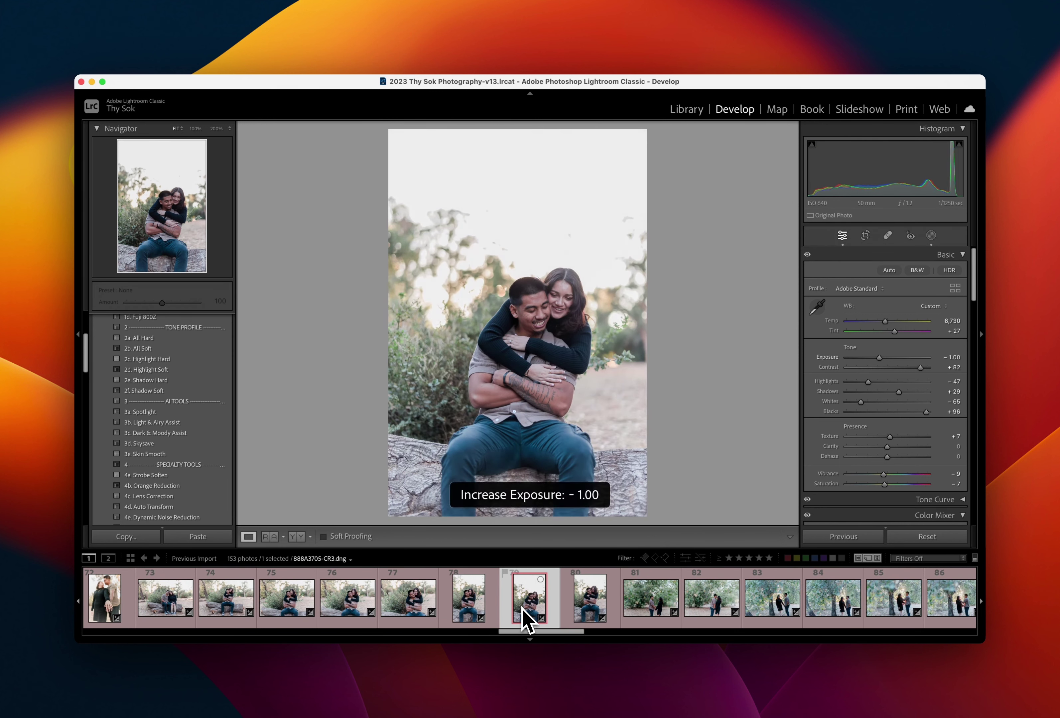
key("Right")
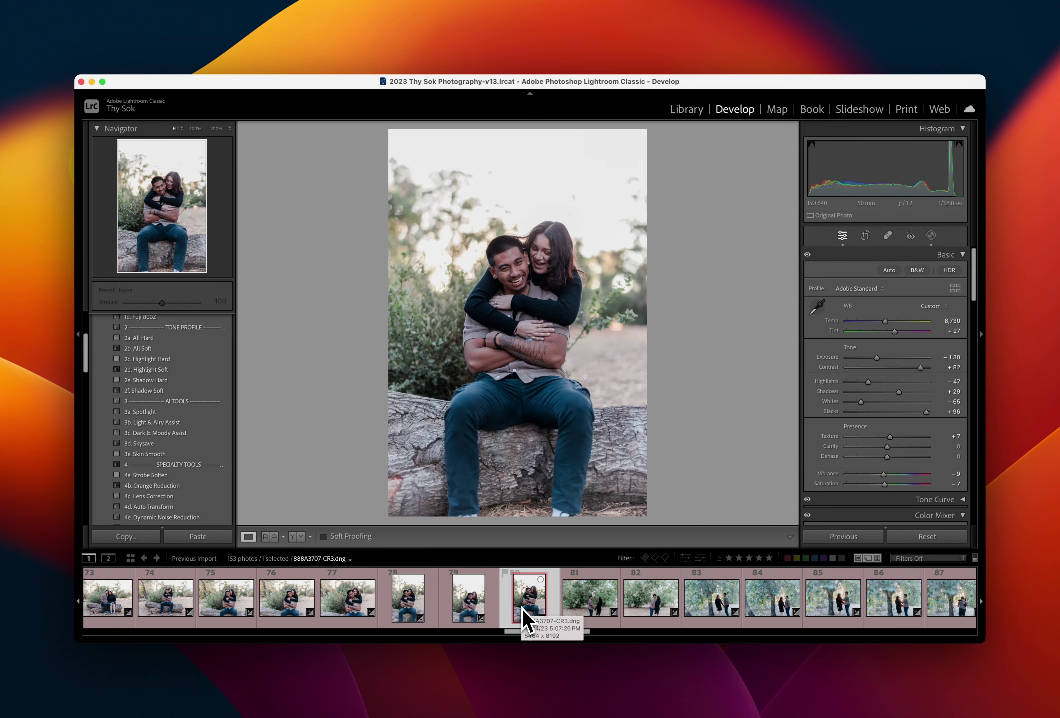
key("equal")
key("equal")
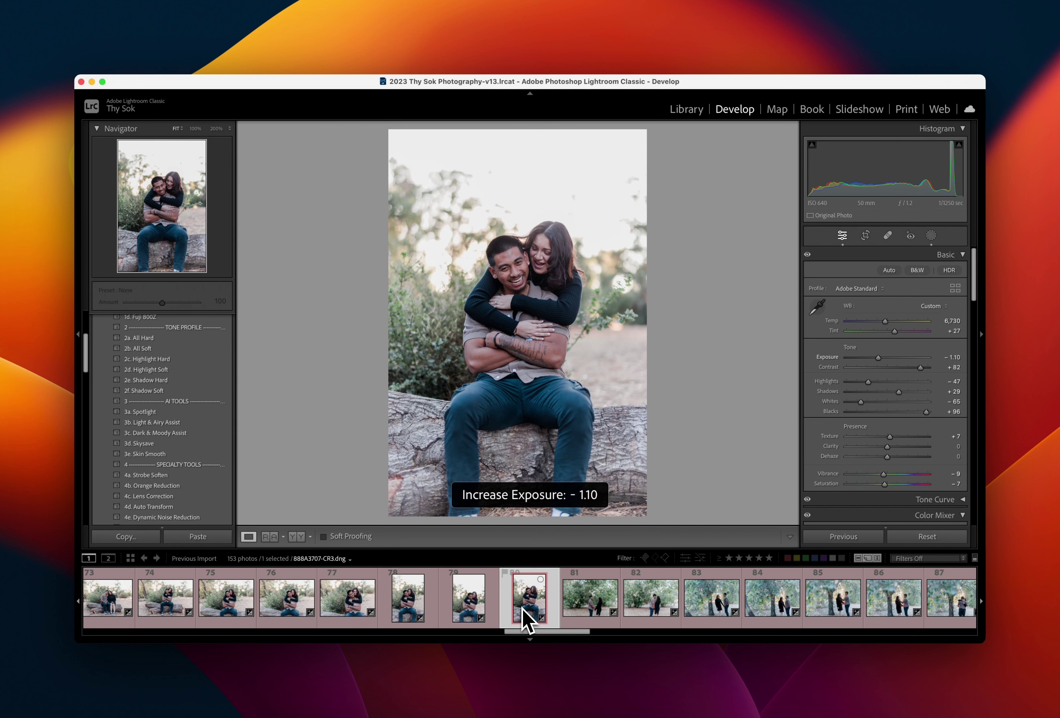
key("Right")
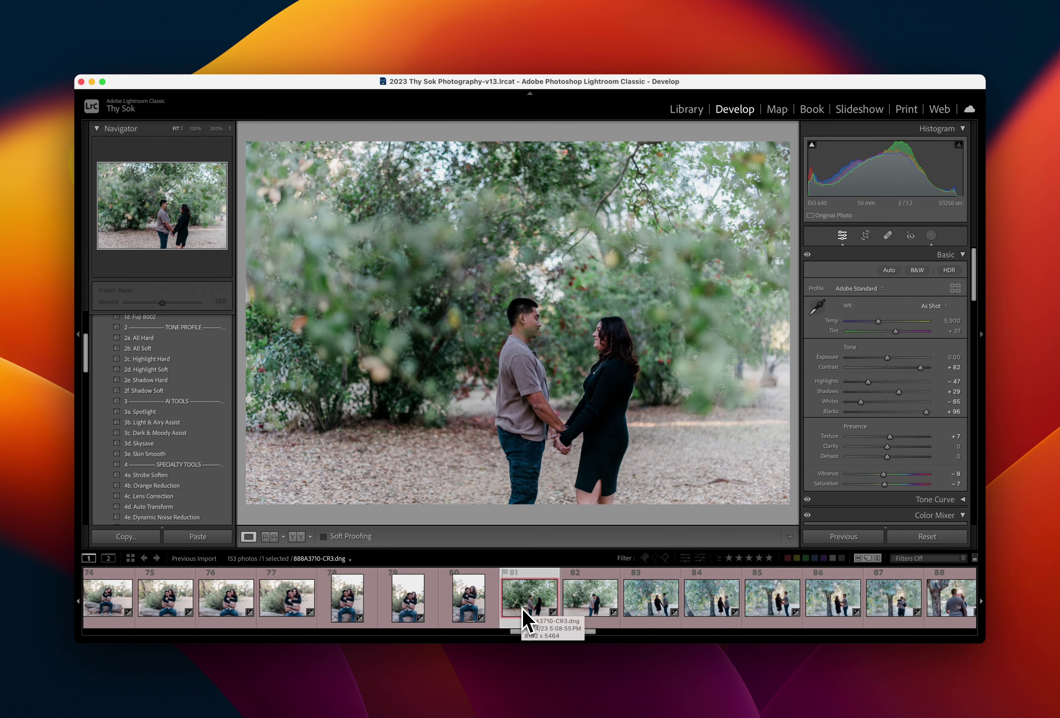
key("equal")
key("equal")
key("equal")
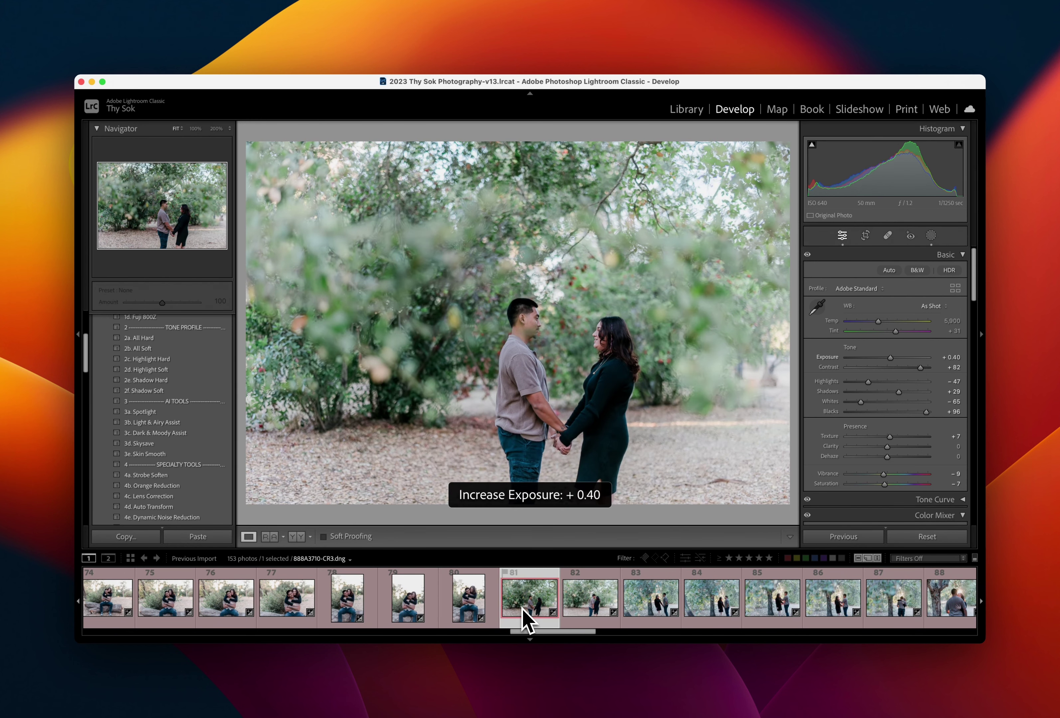
Give photo 81 +0.30 exposure and a 6,393 temperature
key("minus")
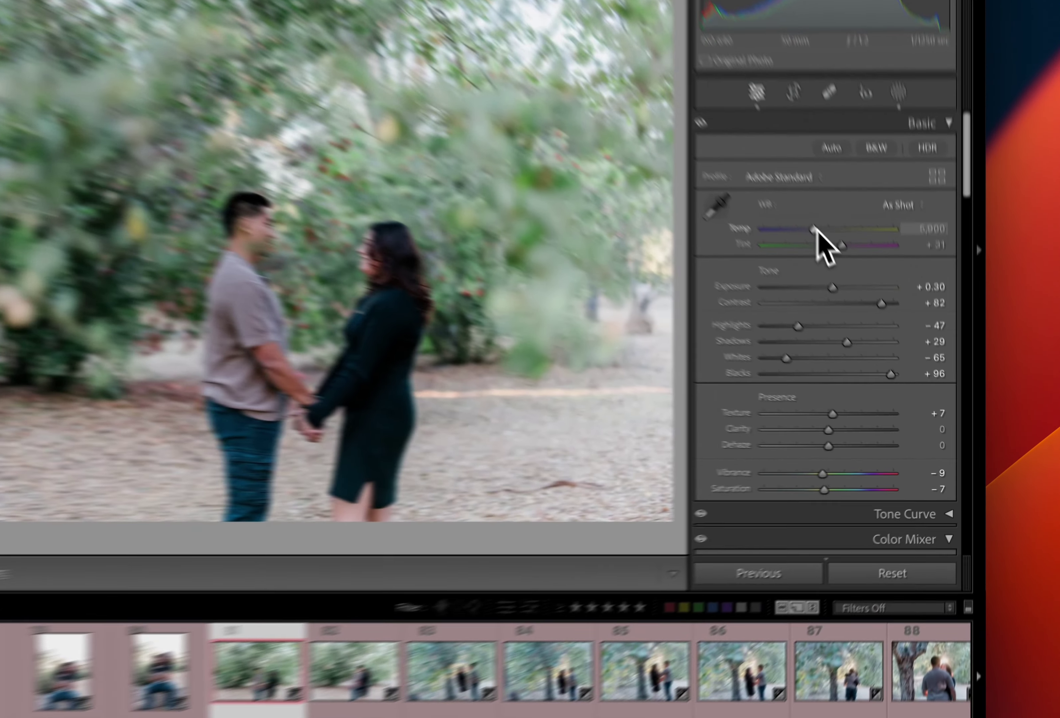
left_click_drag(878, 321, 883, 321)
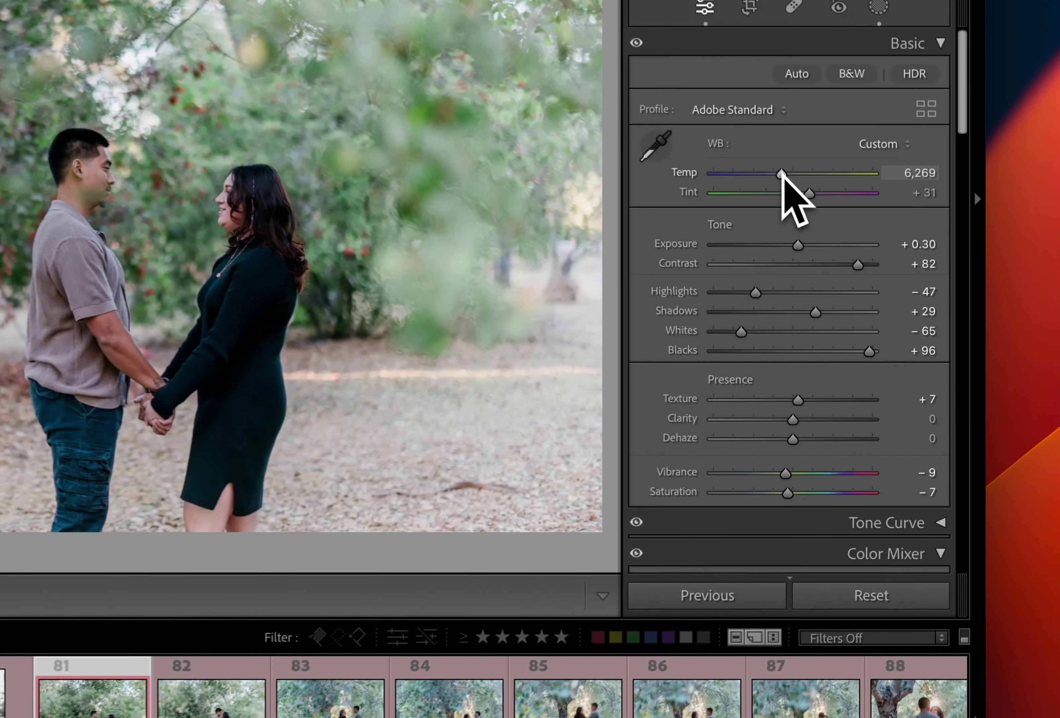
left_click_drag(781, 166, 783, 167)
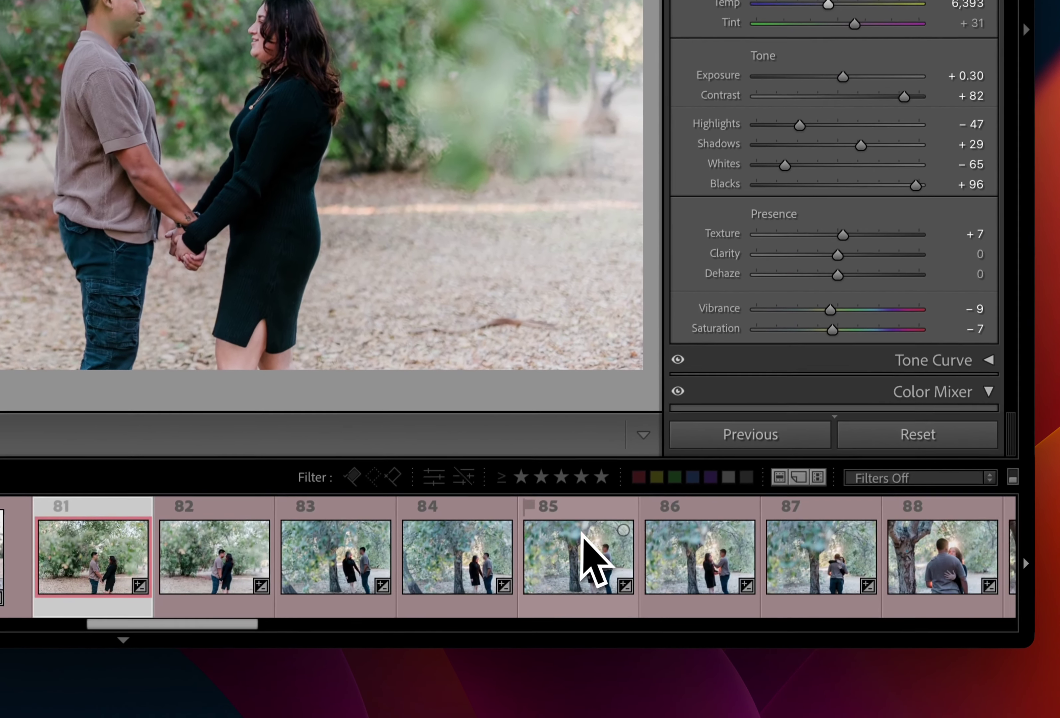
Sync photo 81's settings to photos 82–87
scroll(596, 559, "down", 3)
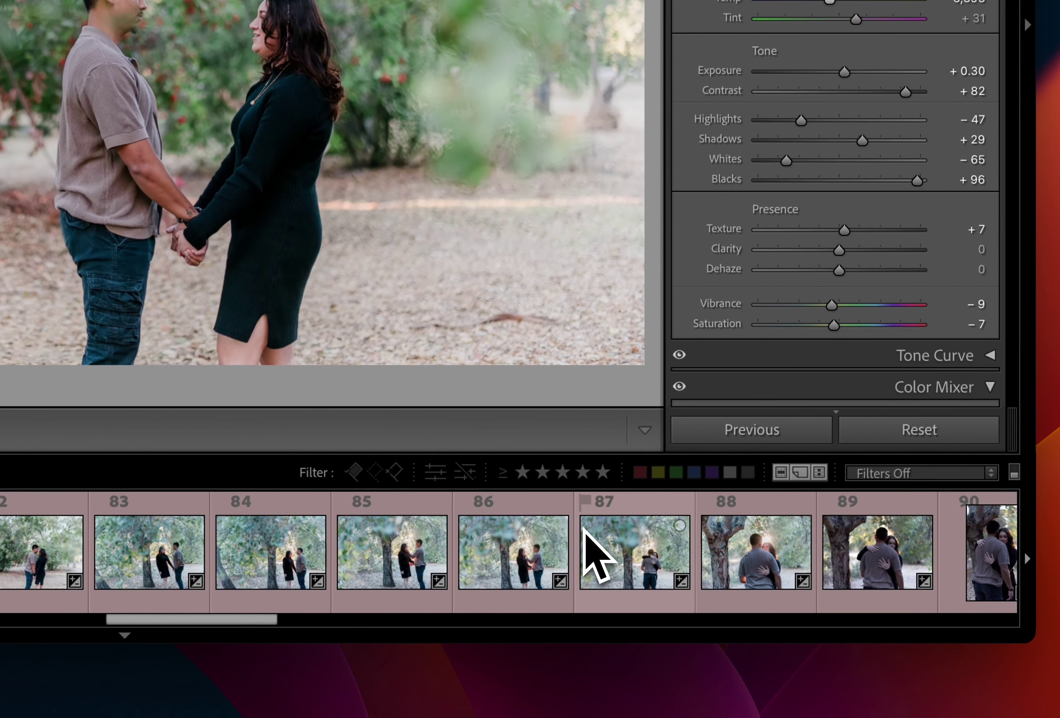
left_click(660, 567, "shift")
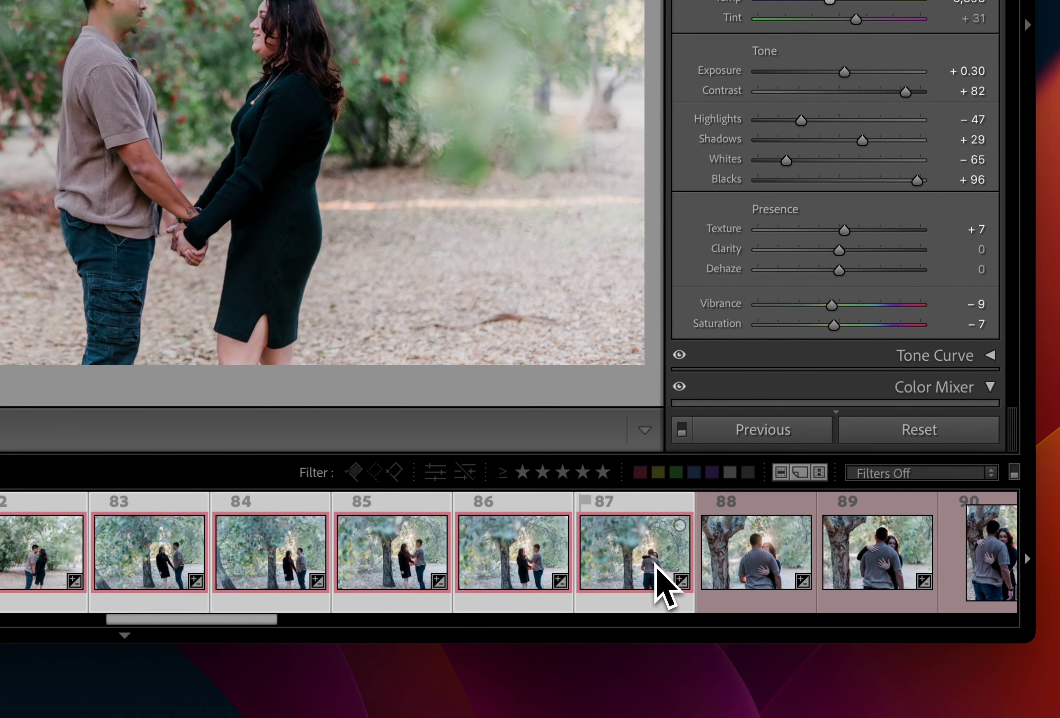
left_click(754, 429)
key("Return")
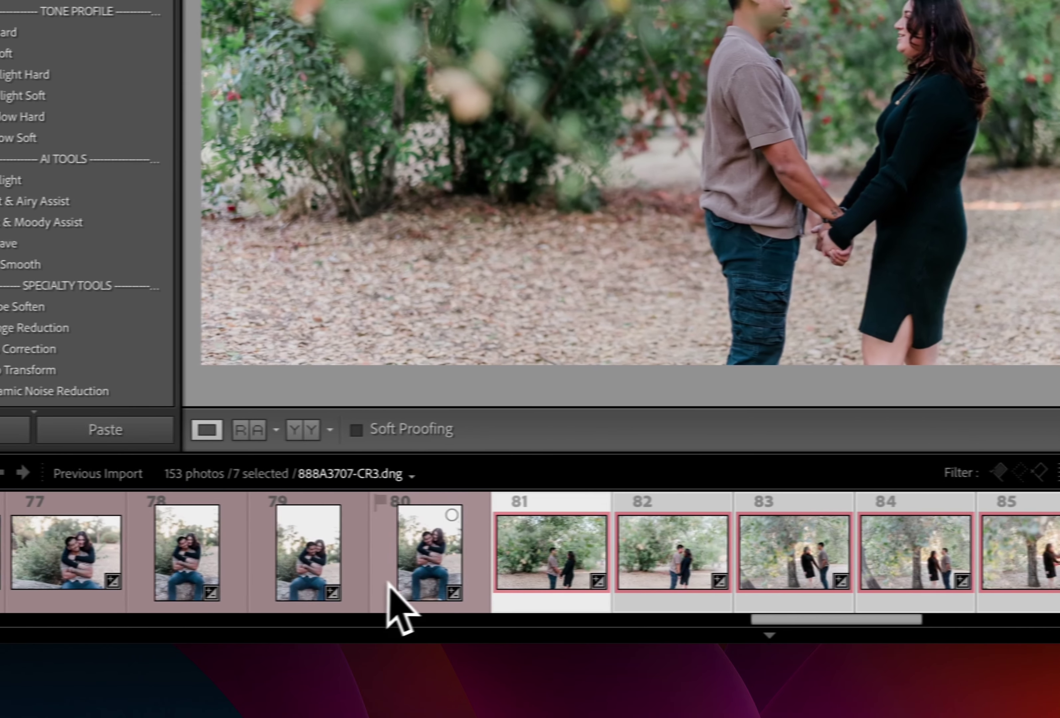
Open photo 82 alone and keep its exposure at +0.30
left_click(457, 581)
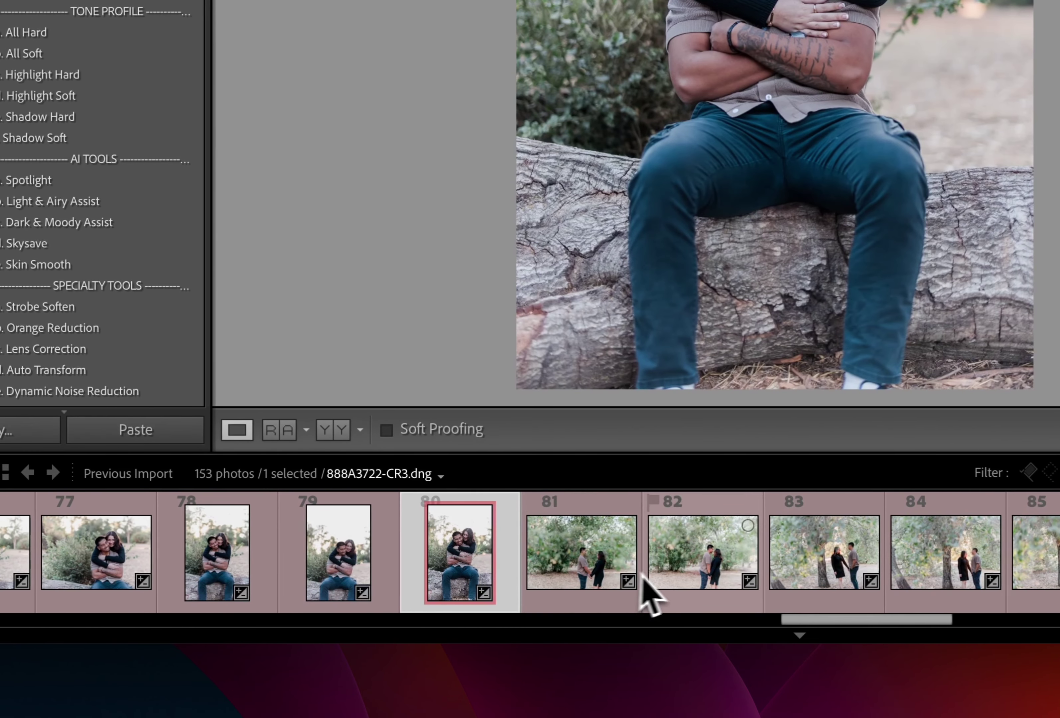
left_click(660, 591)
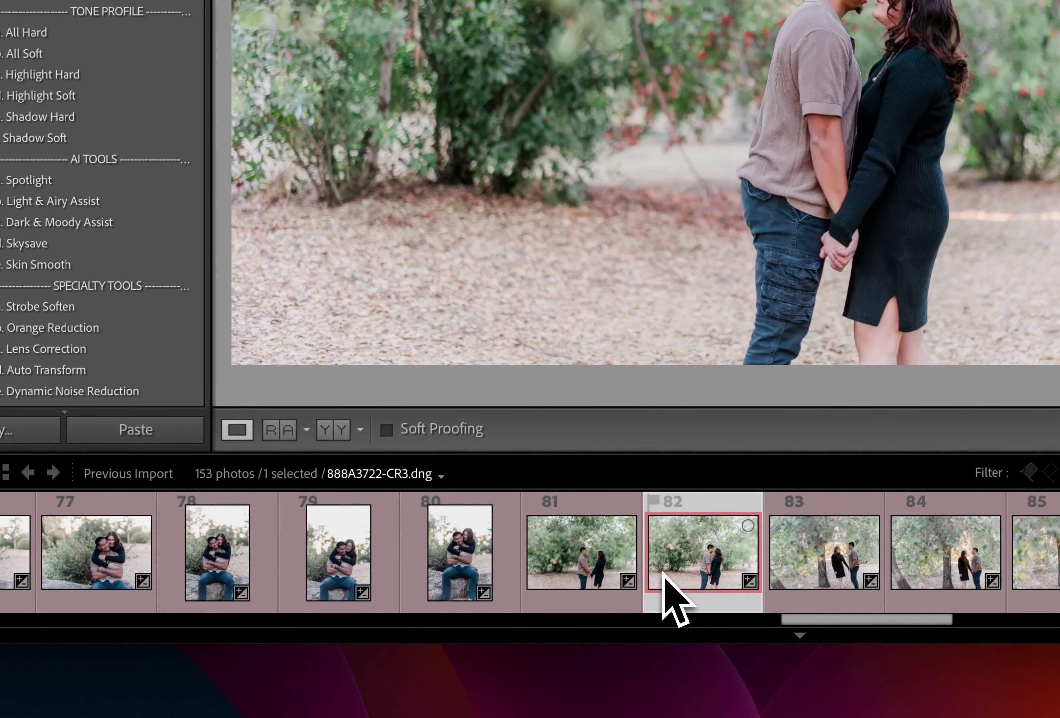
key("minus")
key("equal")
key("equal")
key("minus")
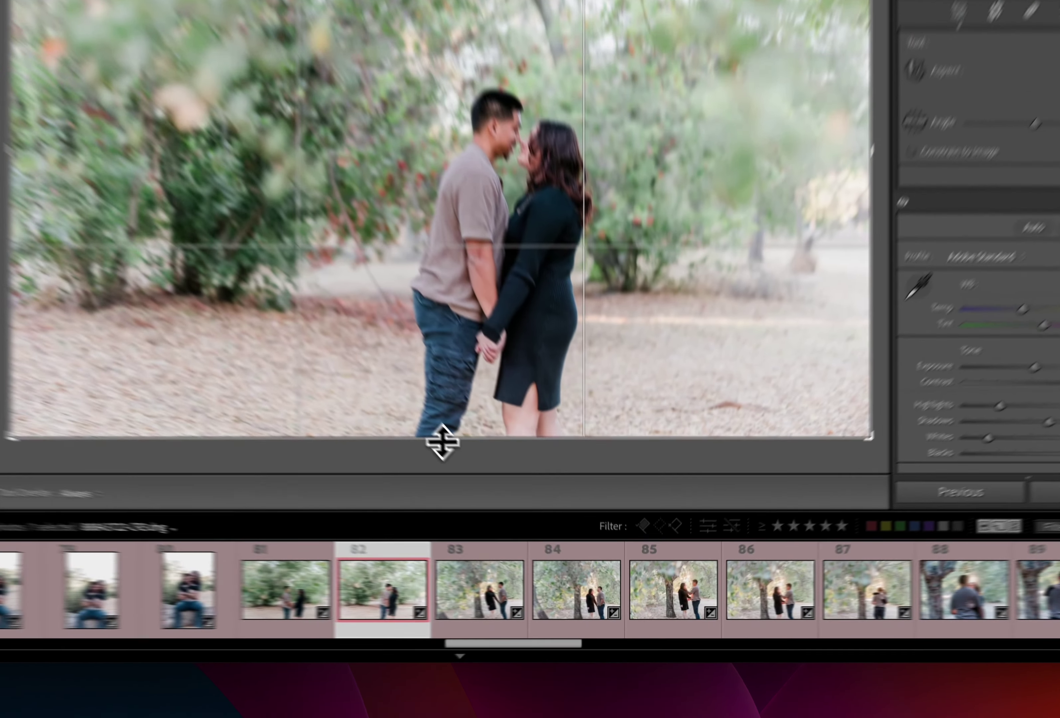
Raise photo 82's crop bottom toward the knees and straighten it
left_click_drag(518, 502, 522, 484)
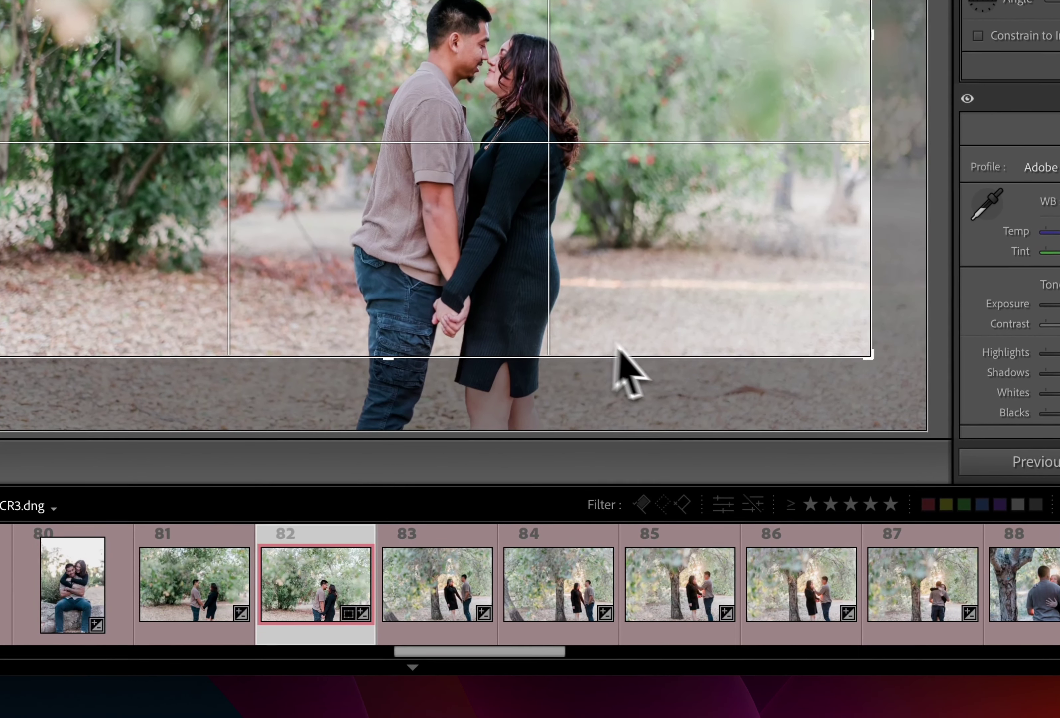
mouse_move(650, 372)
left_mouse_down()
mouse_move(668, 362)
mouse_move(625, 362)
mouse_move(607, 382)
left_mouse_up()
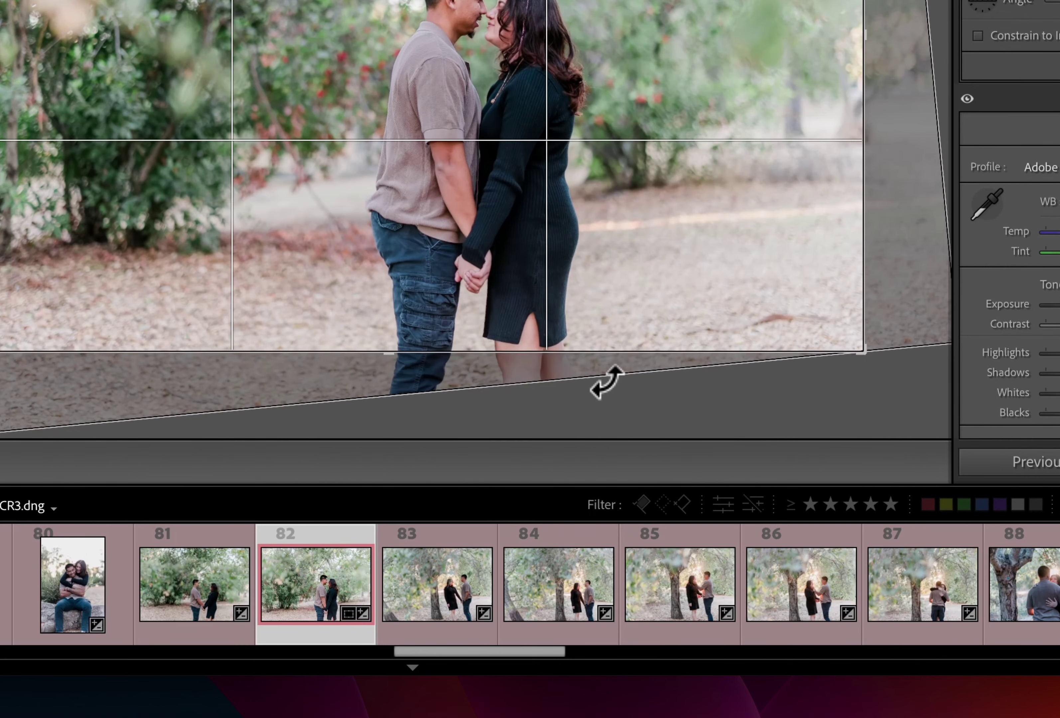
key("Return")
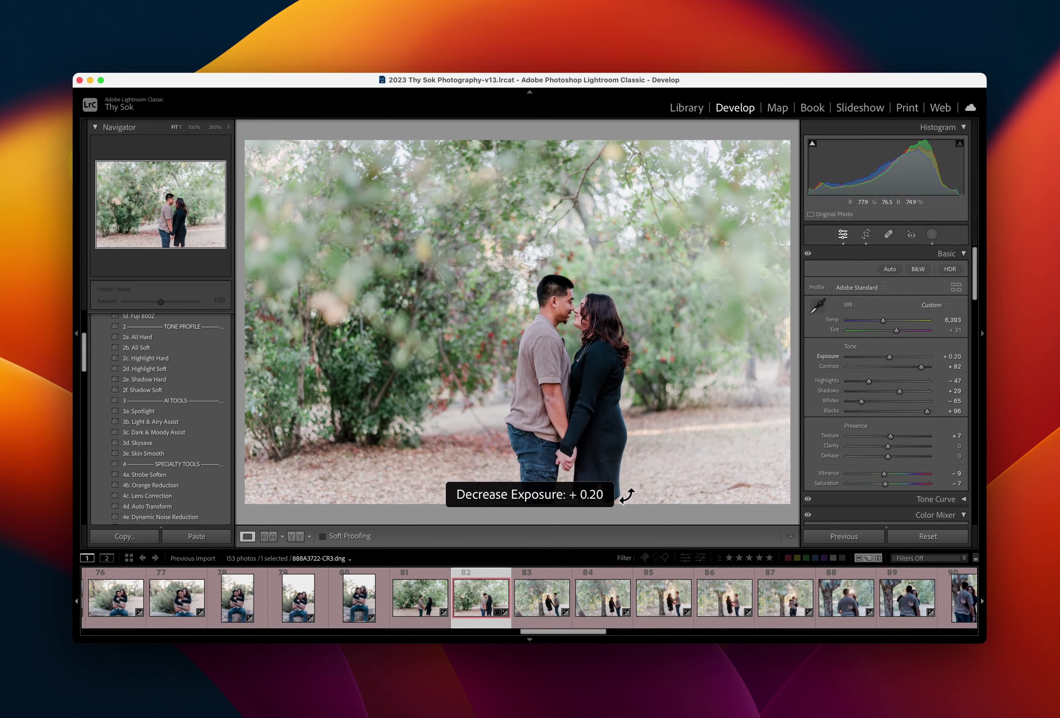
Step through photos 83–87 to reach unedited photo 88
key("Right")
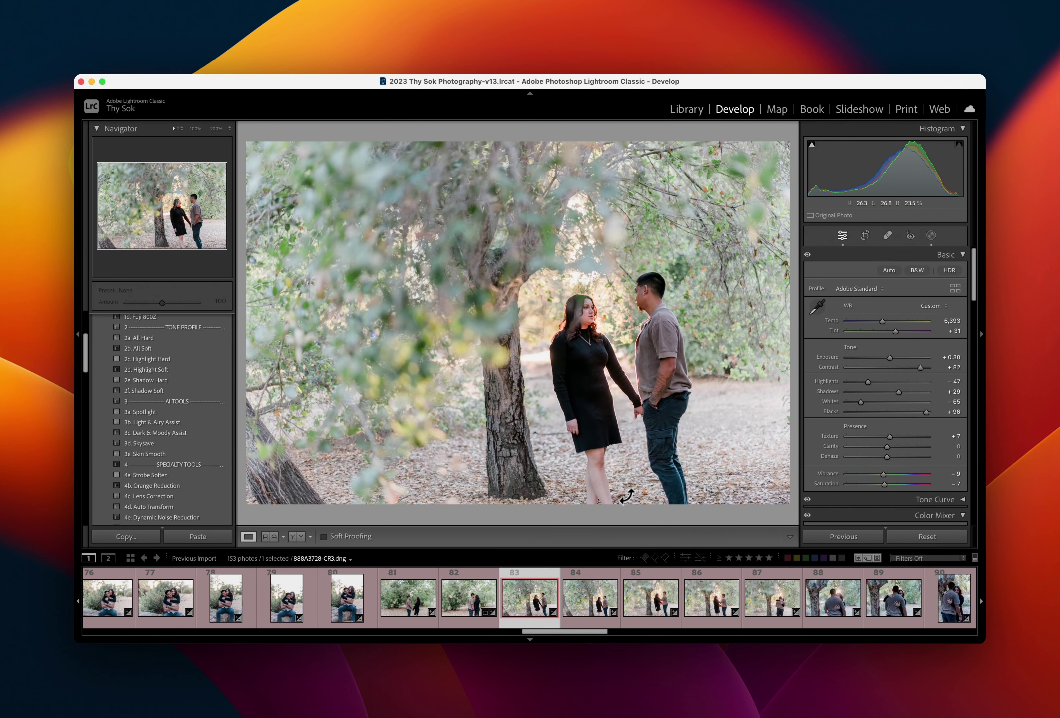
key("Right")
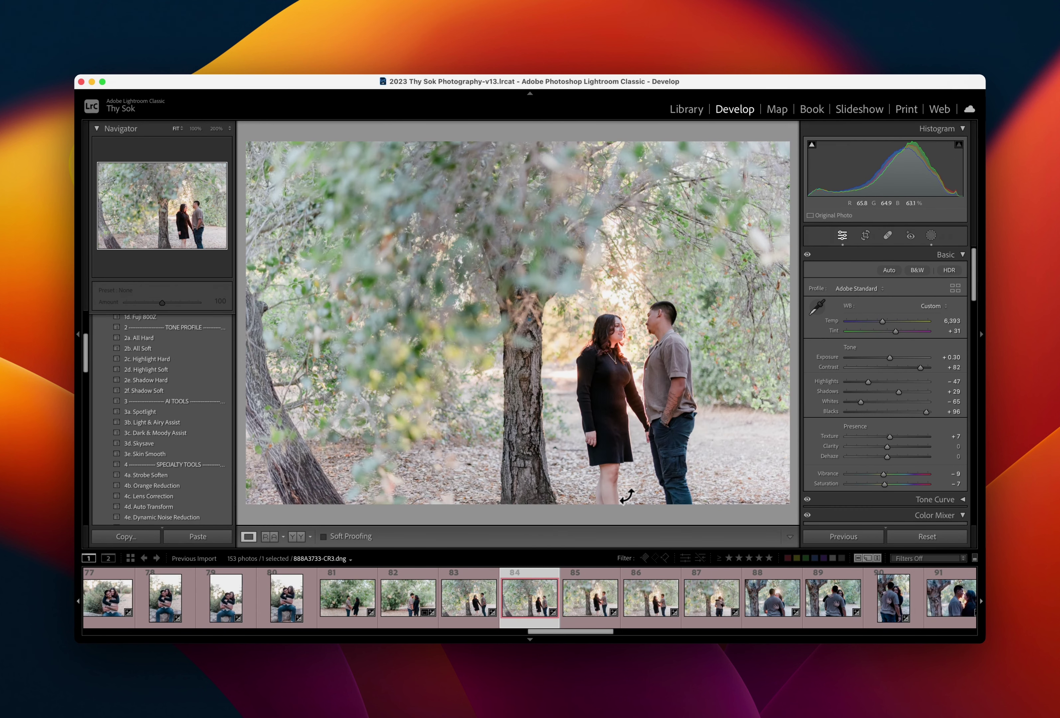
key("Right")
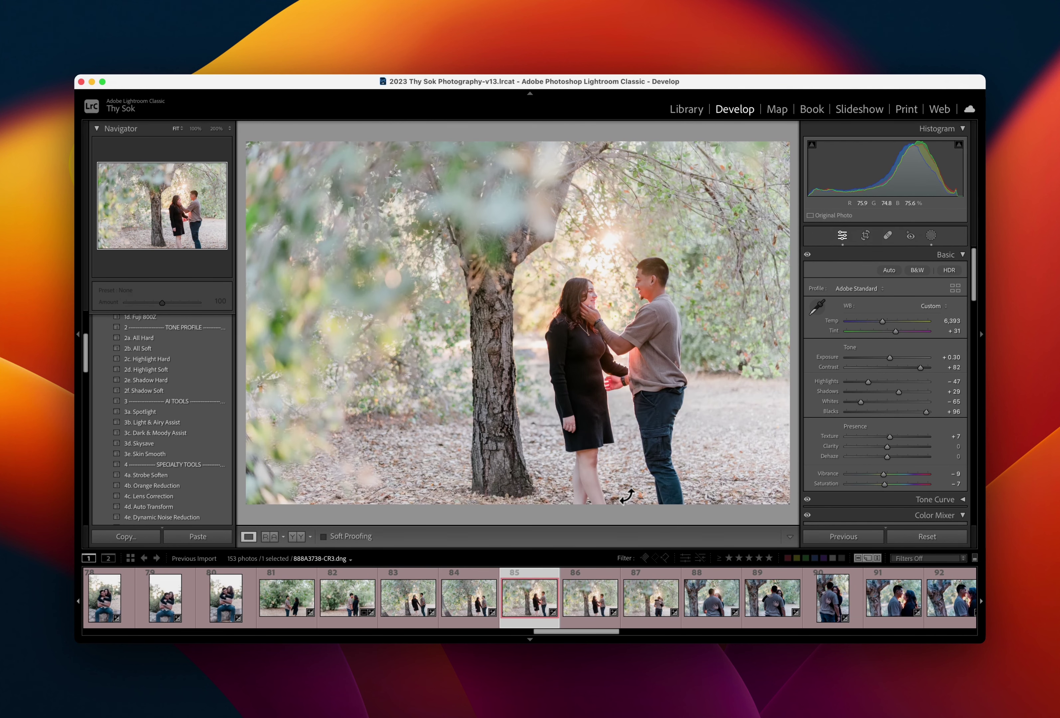
key("Right")
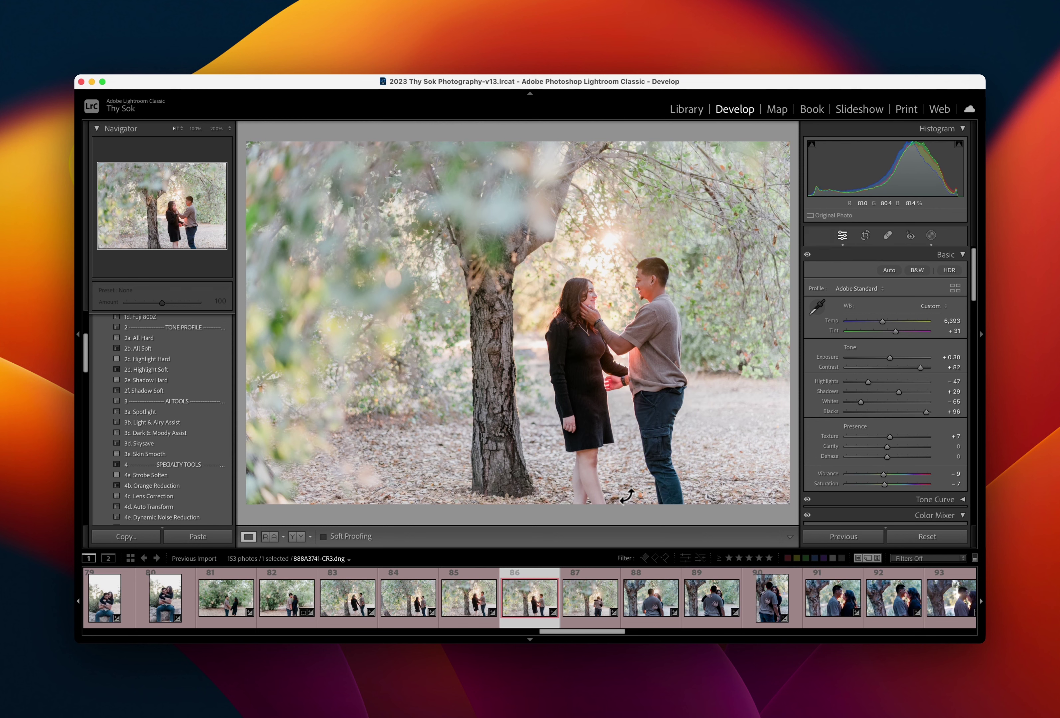
key("Right")
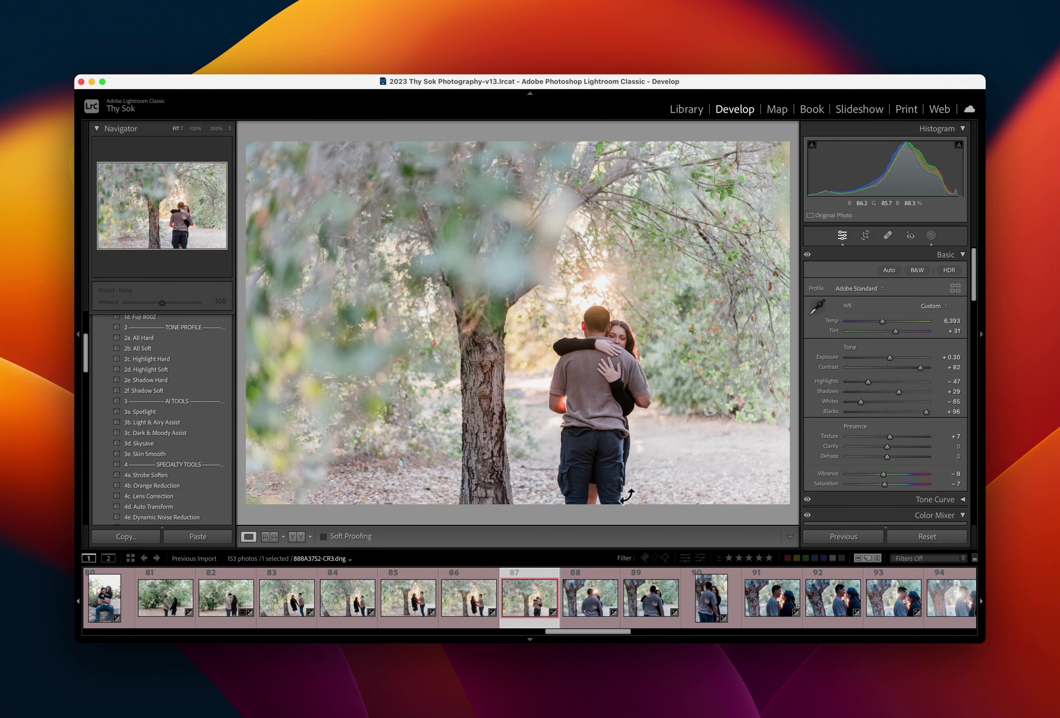
key("Right")
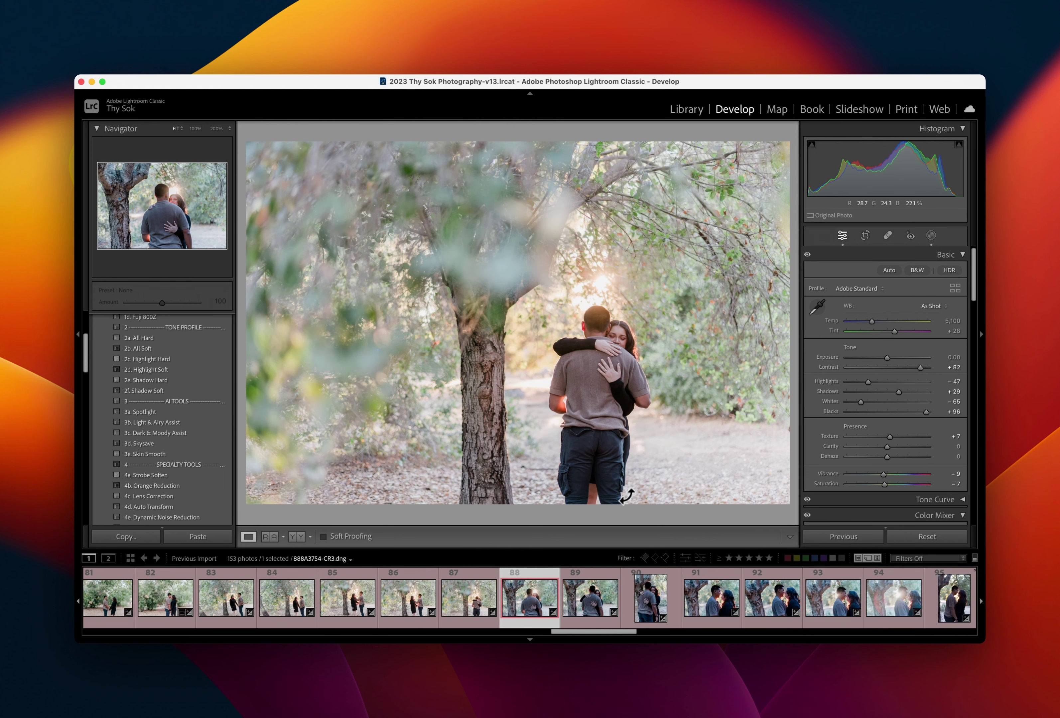
Set exposure to −0.20 and reset the white balance to As Shot
key("minus")
key("minus")
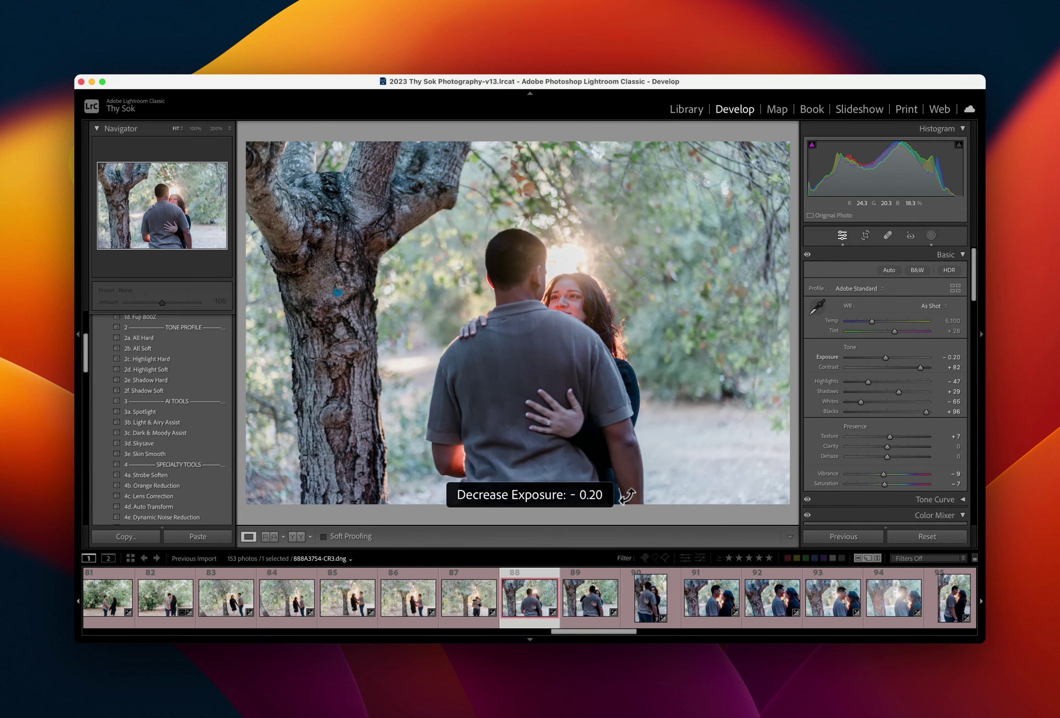
key("equal")
key("equal")
key("minus")
key("minus")
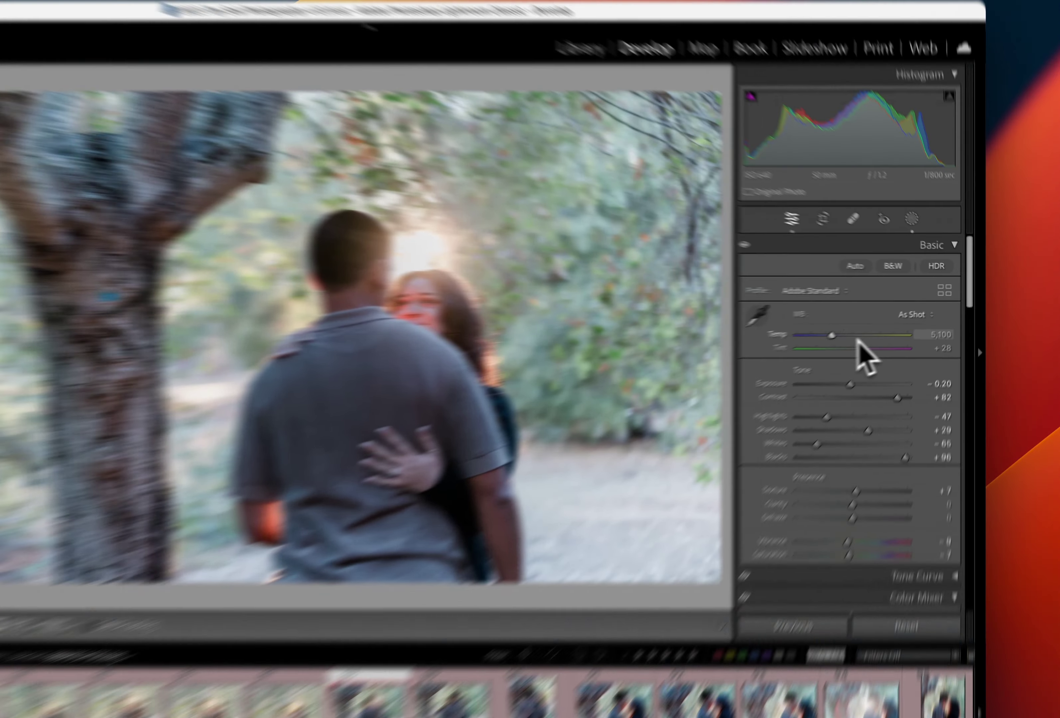
left_click_drag(872, 321, 878, 322)
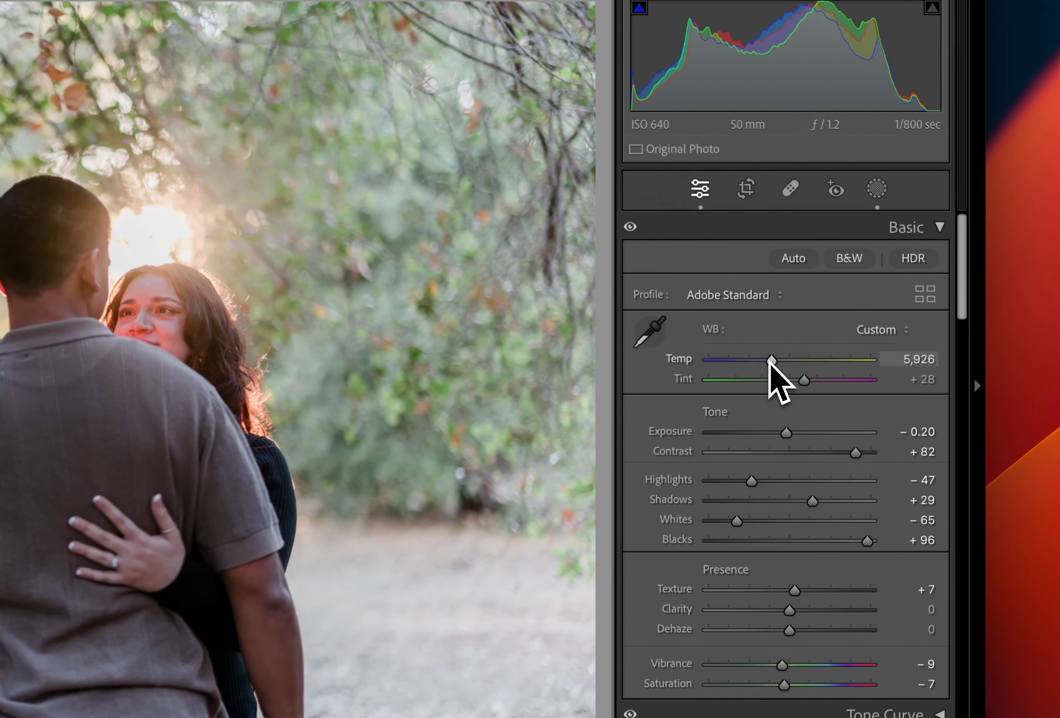
left_click_drag(770, 360, 766, 360)
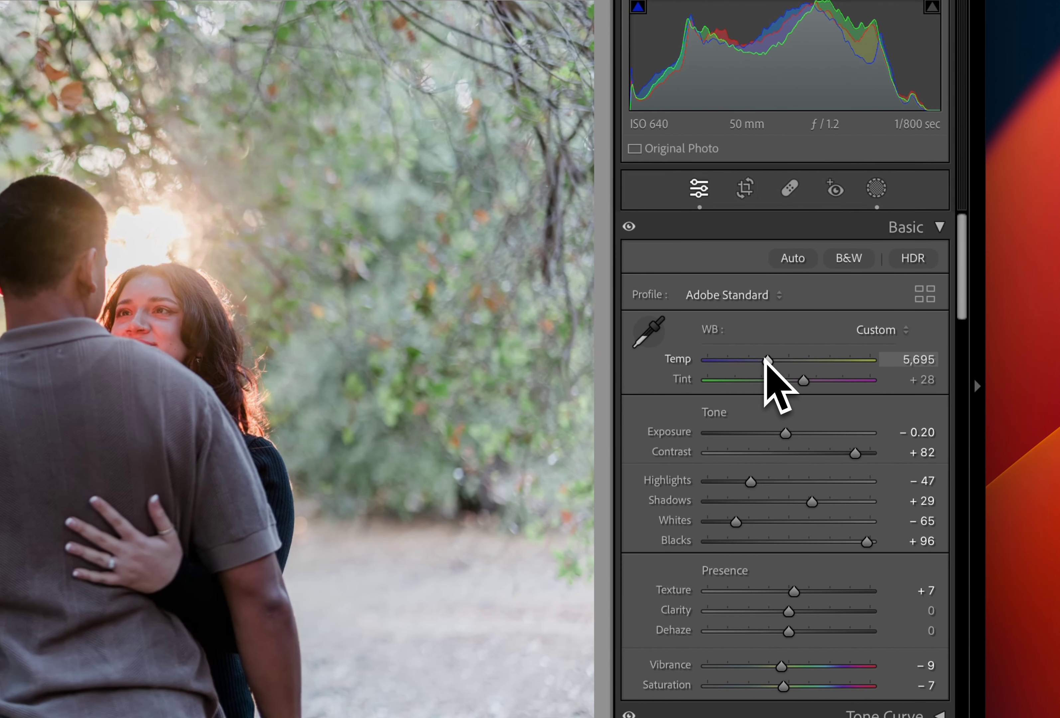
double_click(765, 361)
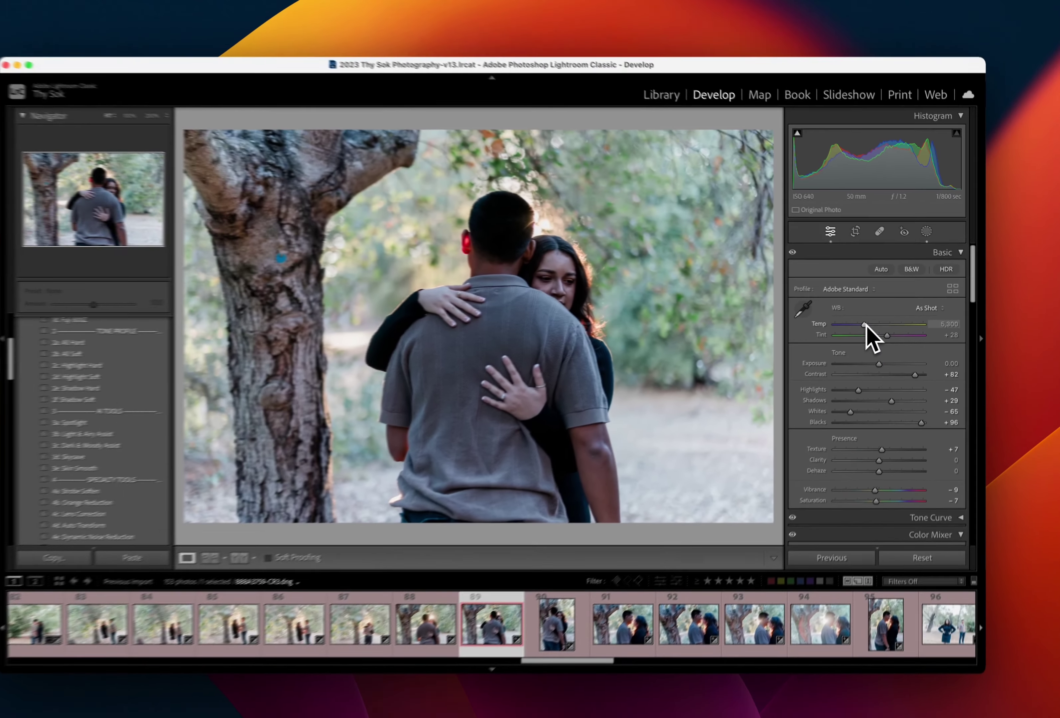
Raise exposure to +0.30, set temperature near 6,034, and lift shadows from +29 to +39
key("shift+equal")
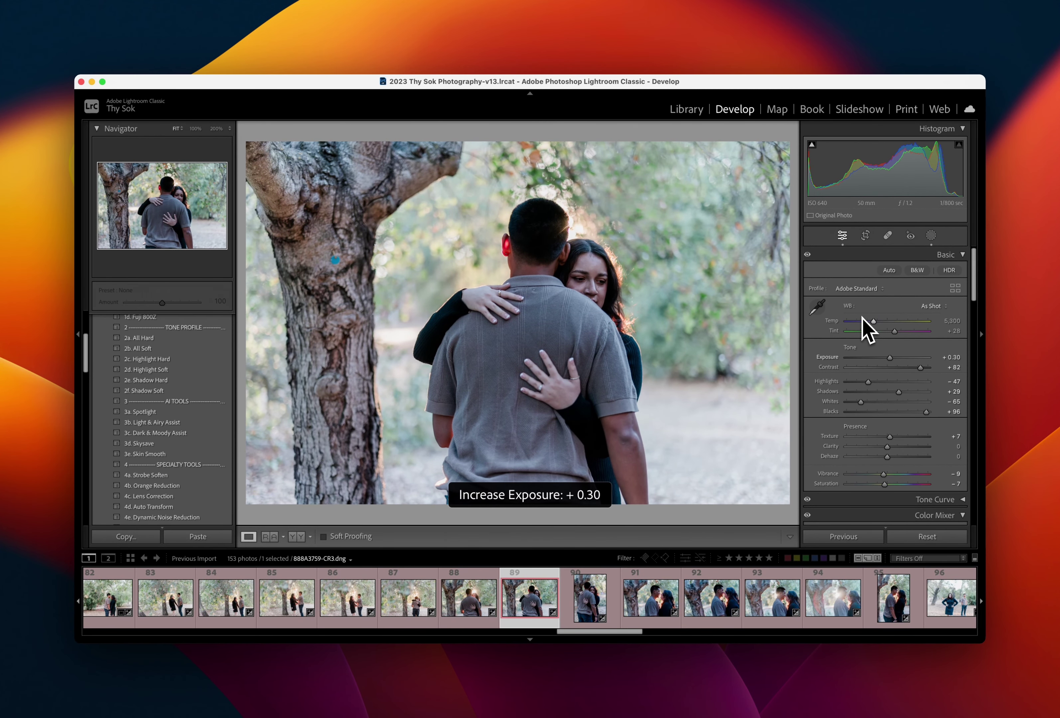
left_click_drag(863, 320, 879, 324)
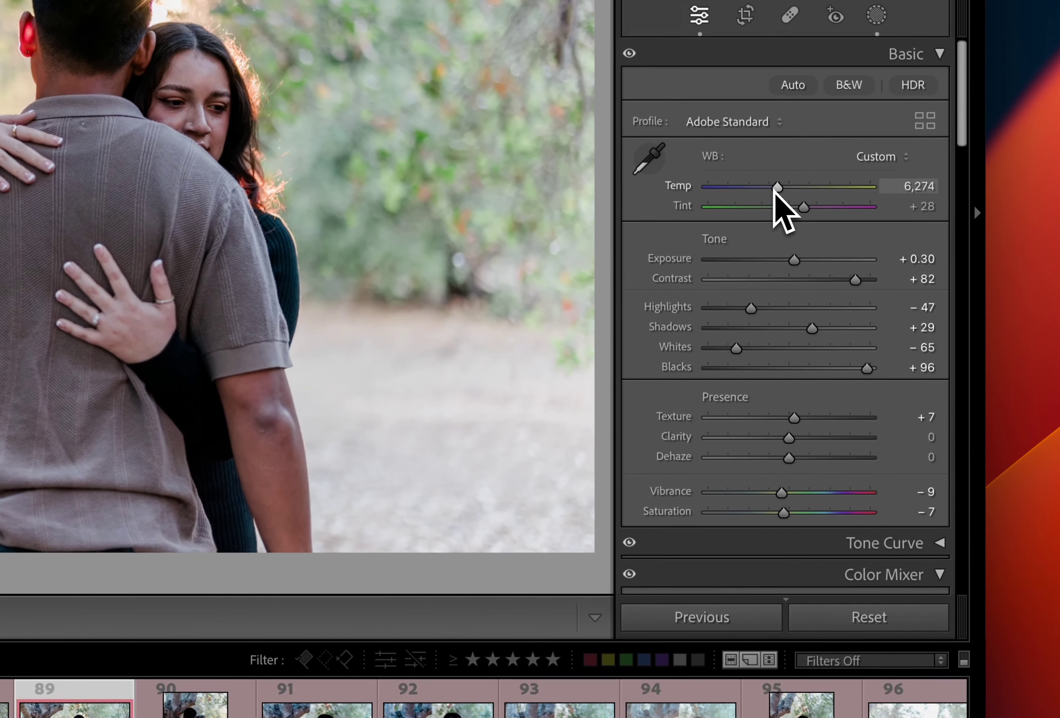
left_click_drag(774, 191, 772, 190)
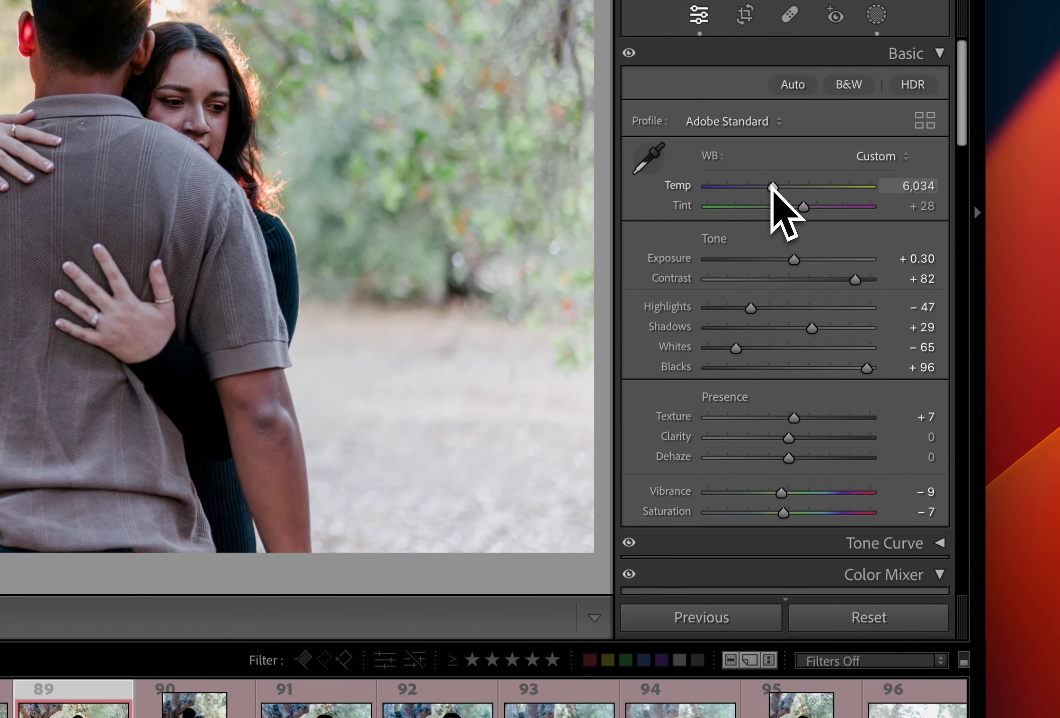
left_click_drag(811, 328, 823, 330)
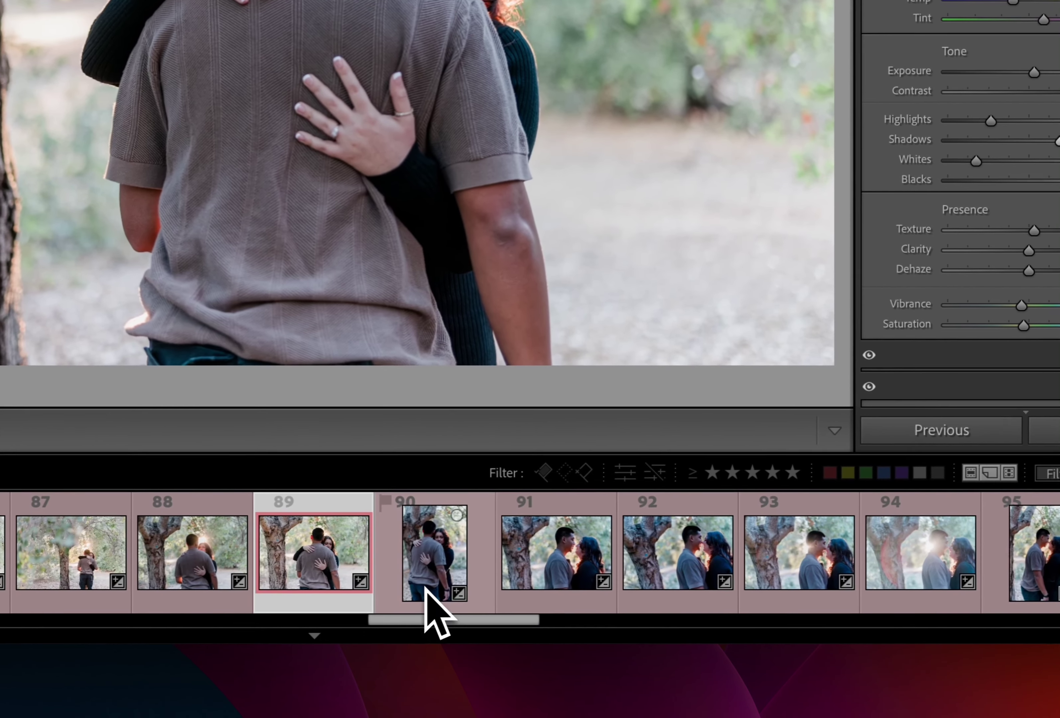
Raise photo 90's exposure to +0.90 and warm its temperature to about 5,810
left_click(426, 587)
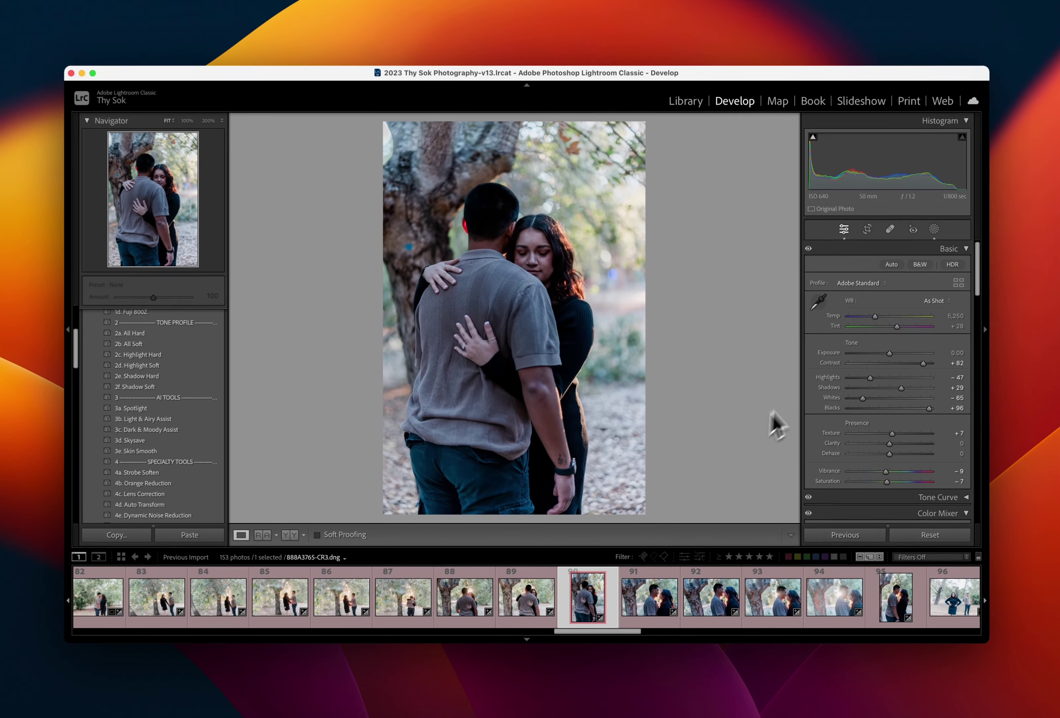
key("equal")
key("equal")
key("equal")
key("equal")
key("equal")
key("equal")
key("equal")
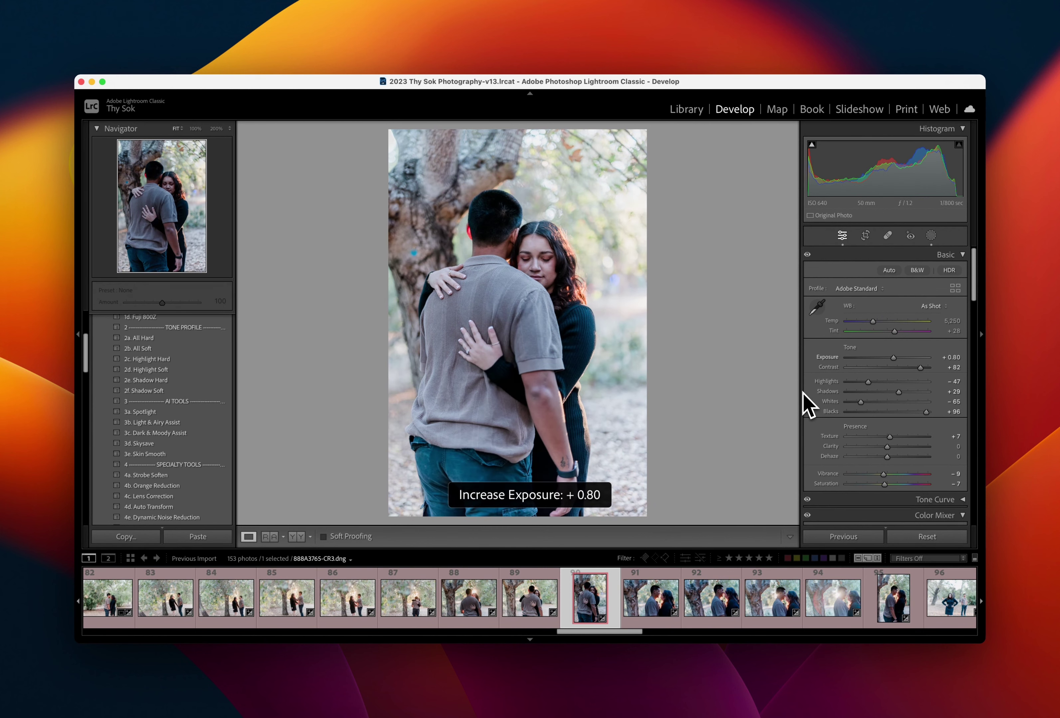
key("equal")
key("minus")
key("equal")
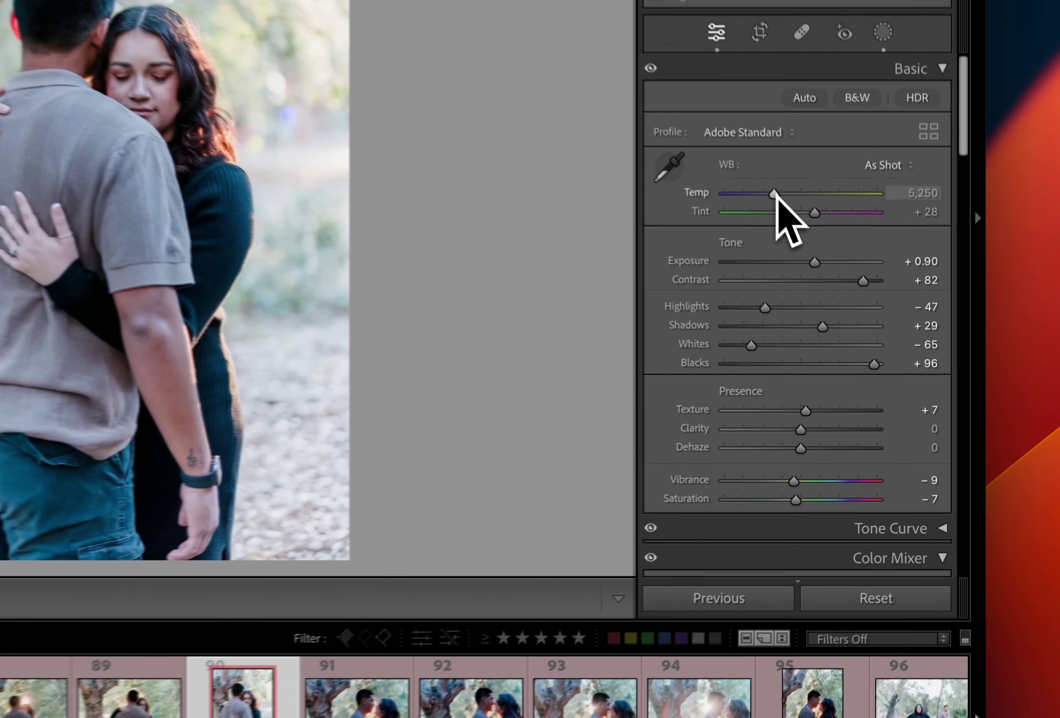
left_click_drag(873, 321, 881, 322)
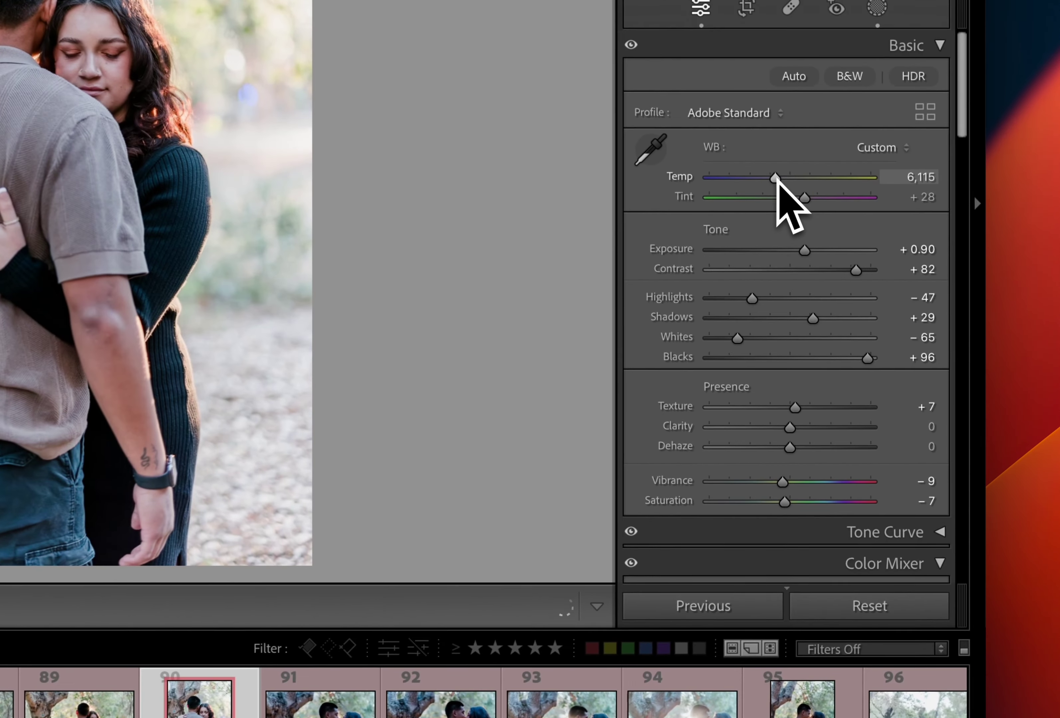
left_click_drag(777, 178, 771, 176)
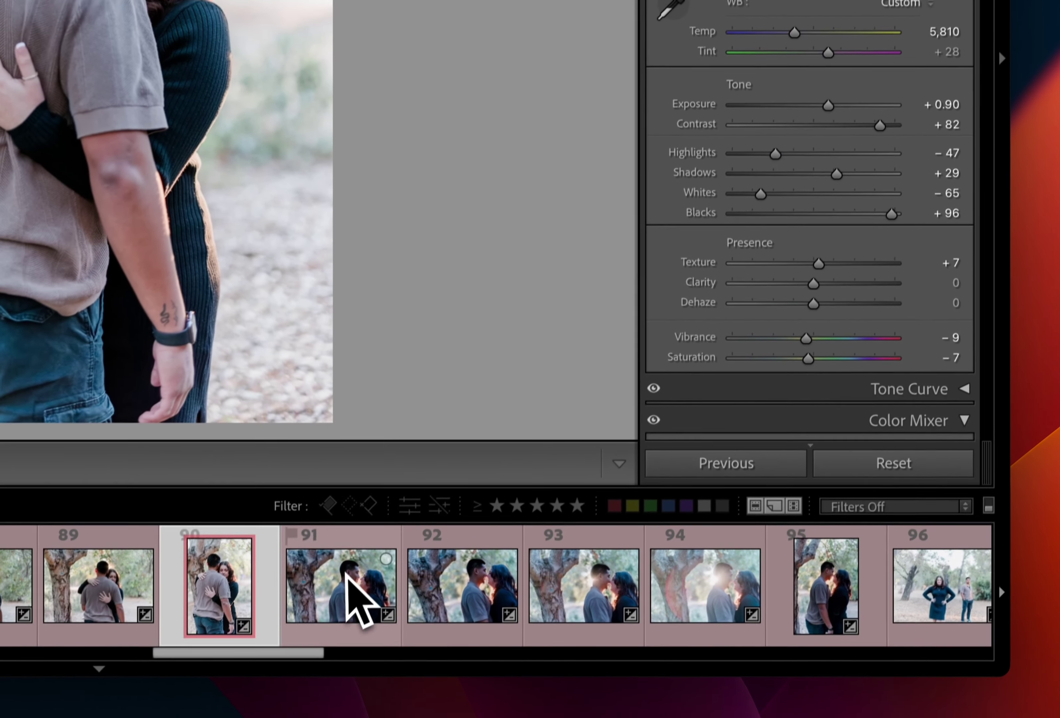
Warm photo 91 to 5,840 with +0.20 exposure and sync its settings to photos 92–95
left_click(355, 591)
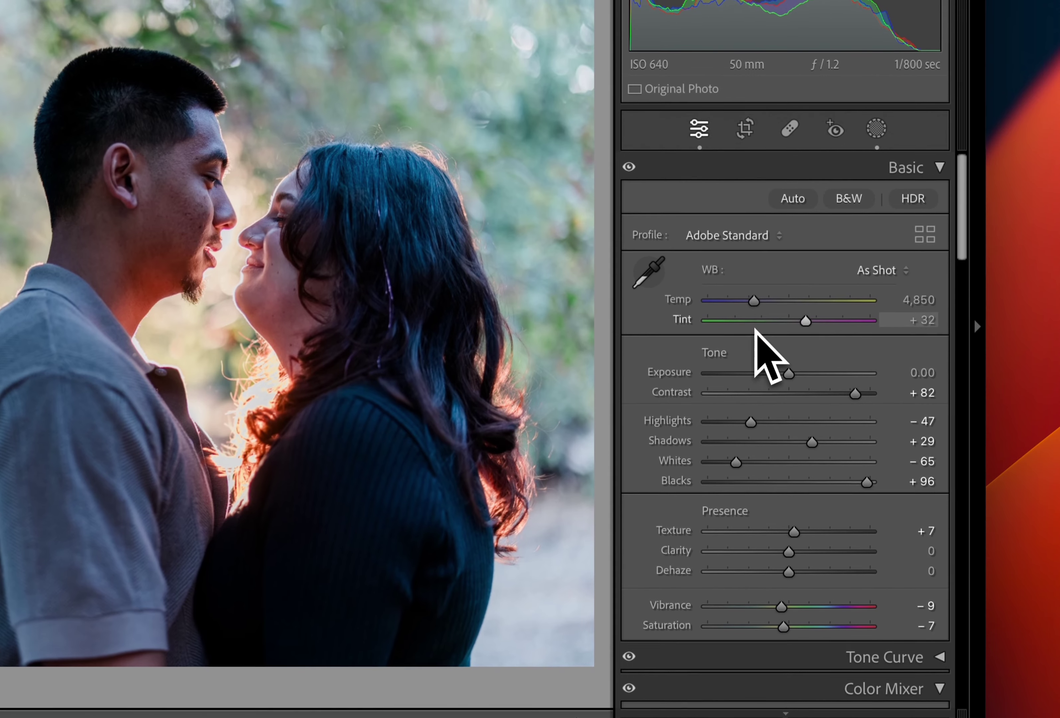
left_click_drag(754, 301, 771, 302)
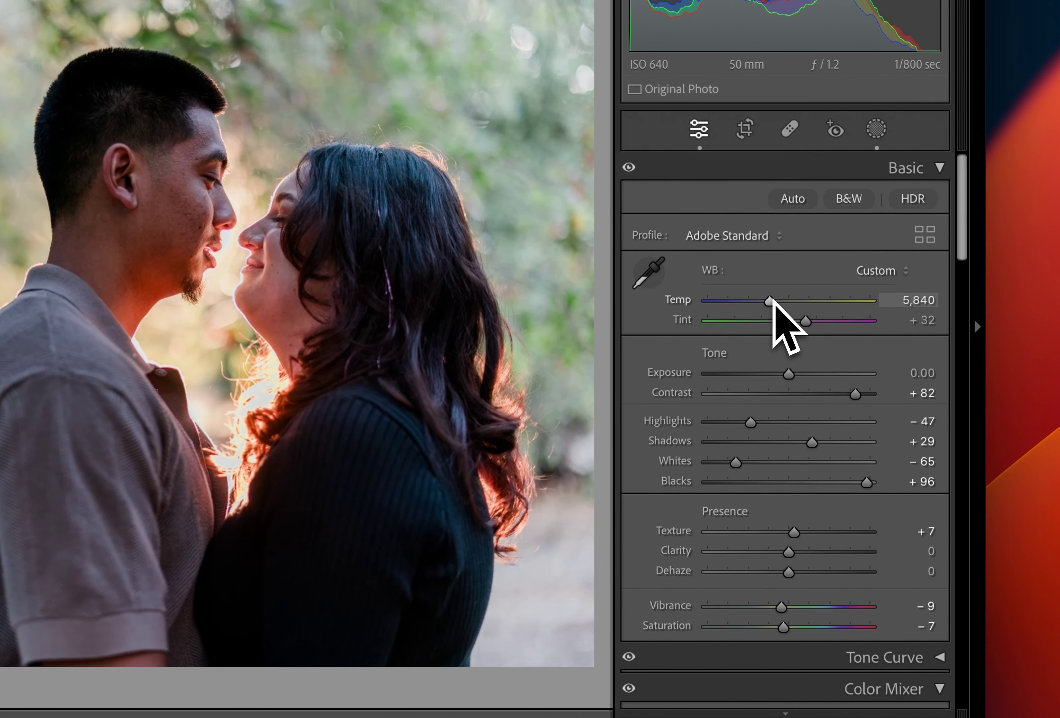
key("equal")
key("equal")
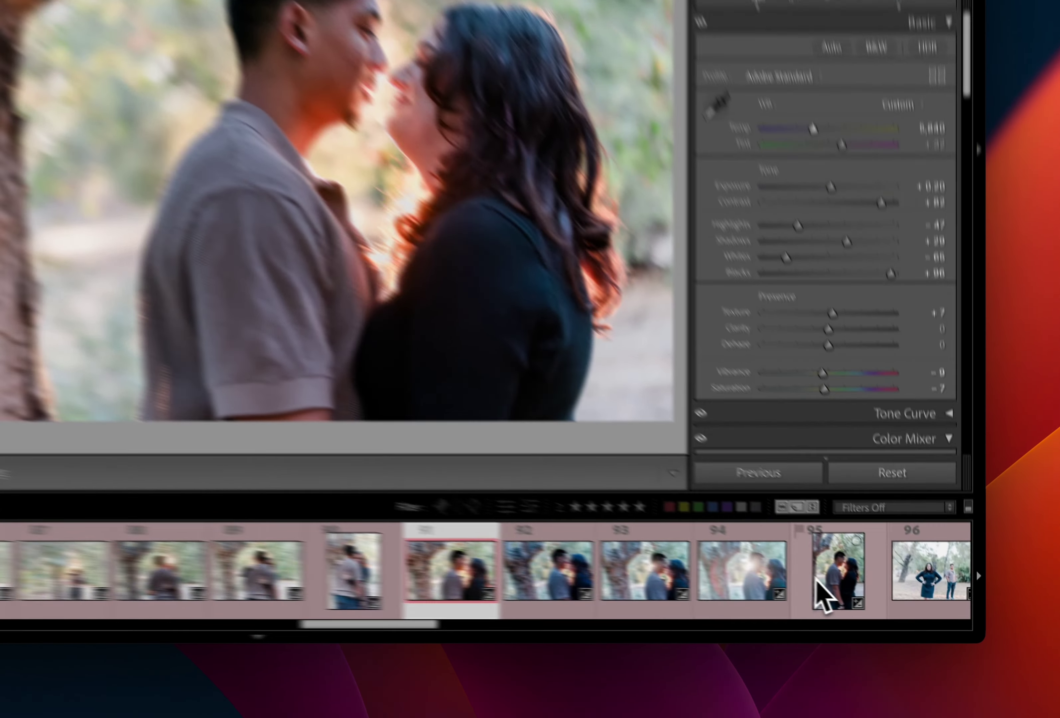
left_click(893, 598, "shift")
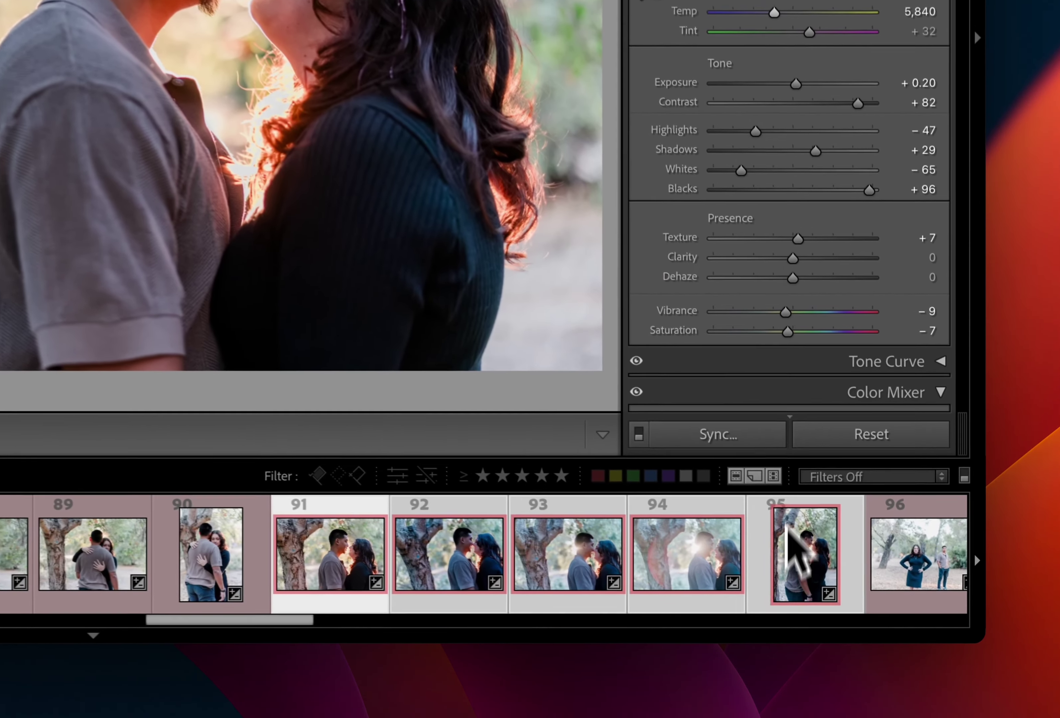
left_click(866, 539)
key("Return")
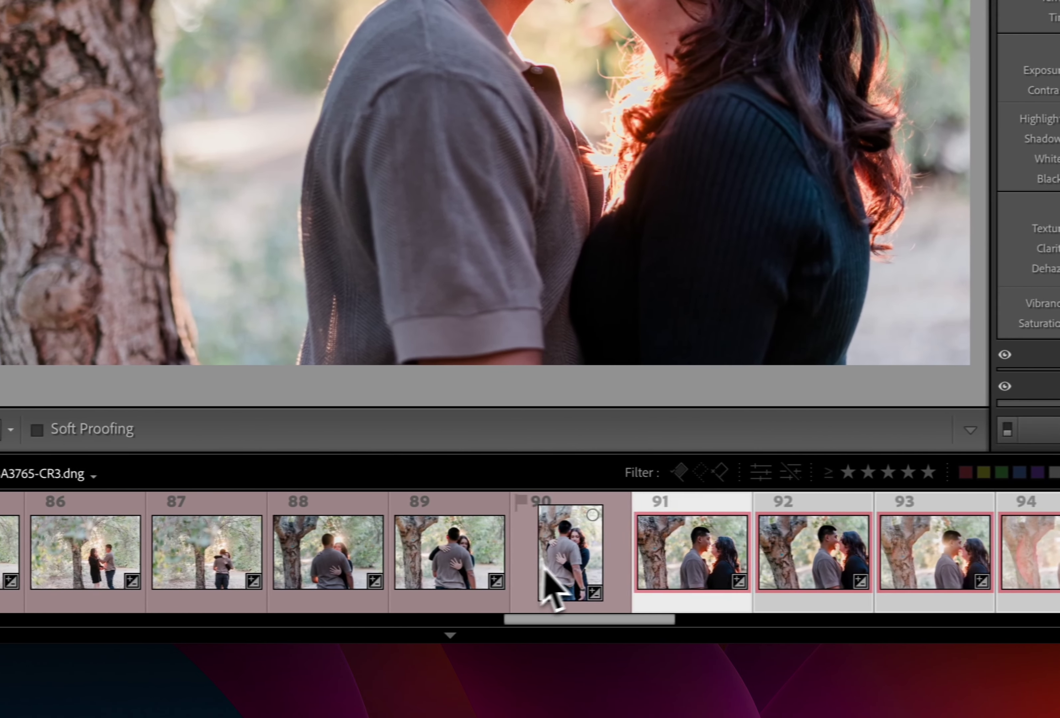
left_click(545, 568)
Darken photo 93 slightly and photo 94 heavily to −1.20 exposure
left_click(669, 581)
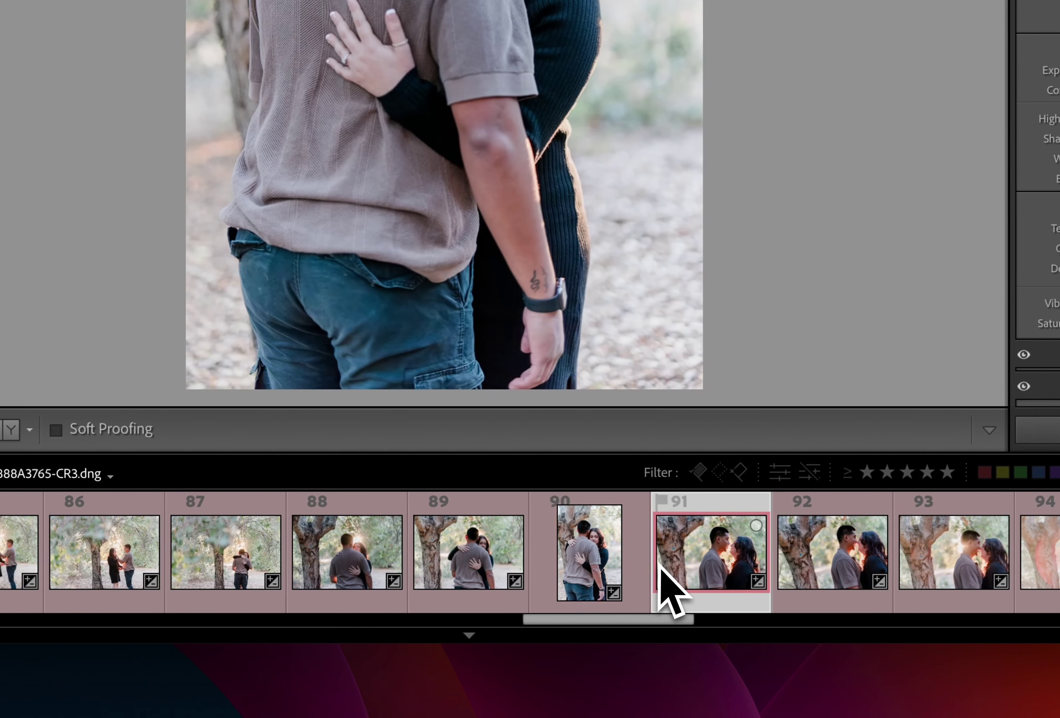
key("Right")
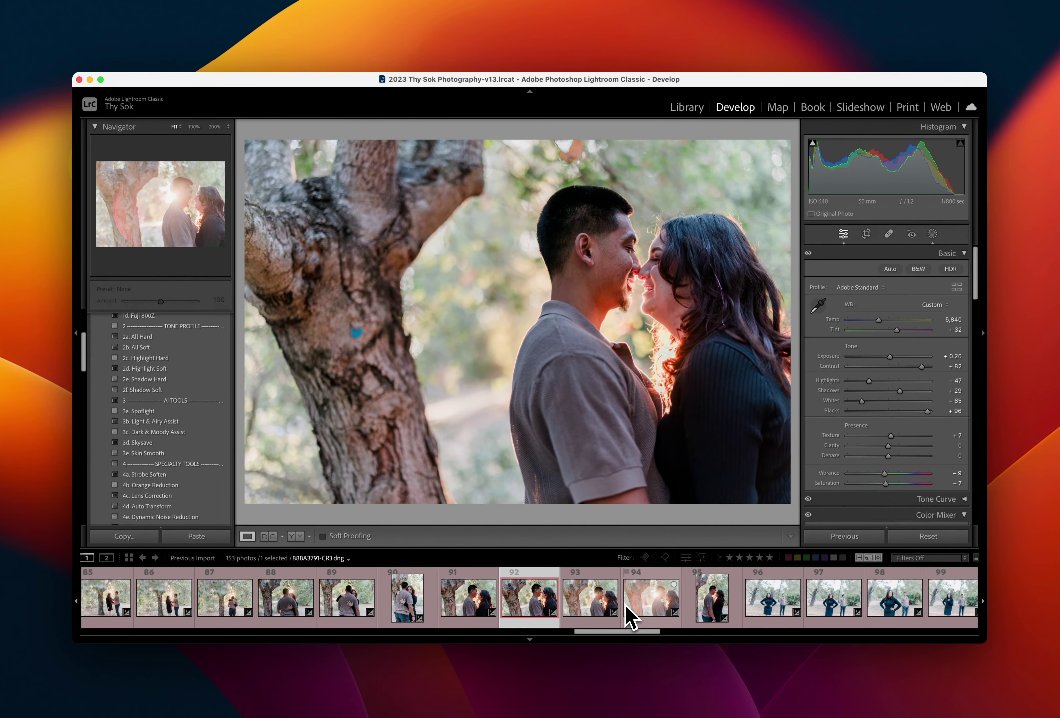
key("Right")
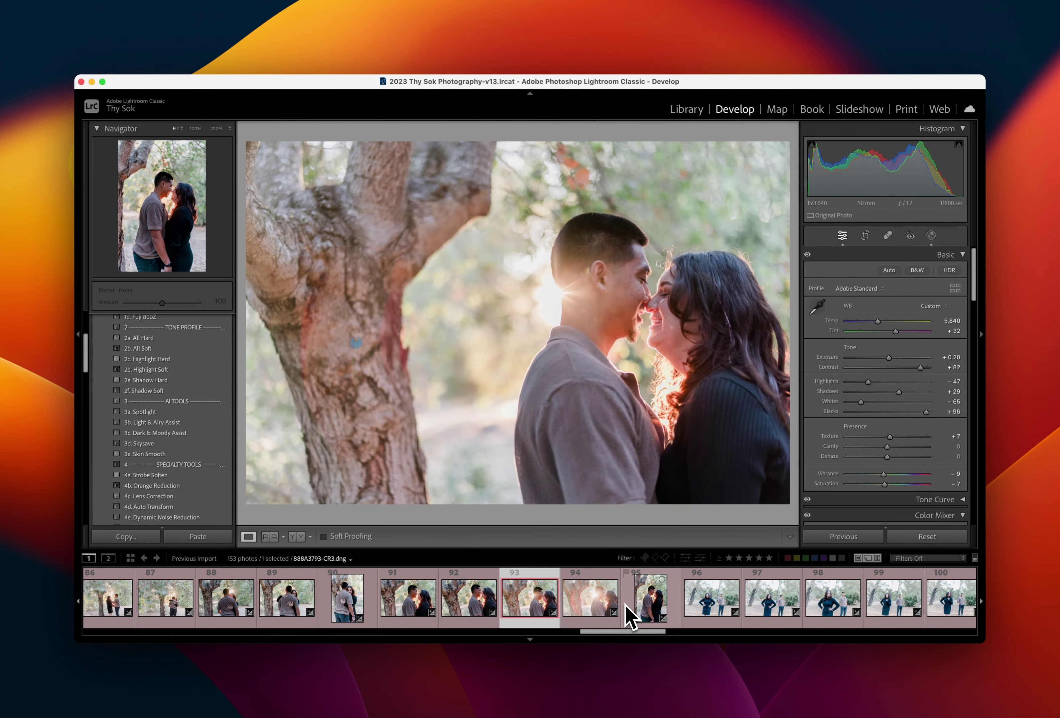
key("minus")
key("minus")
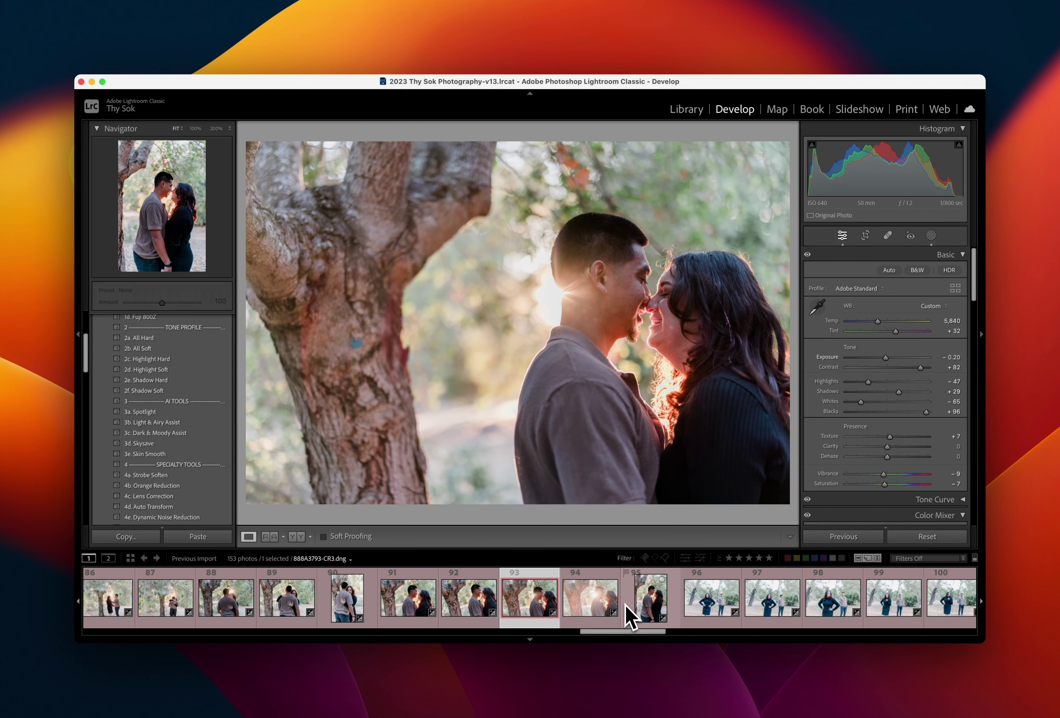
key("Right")
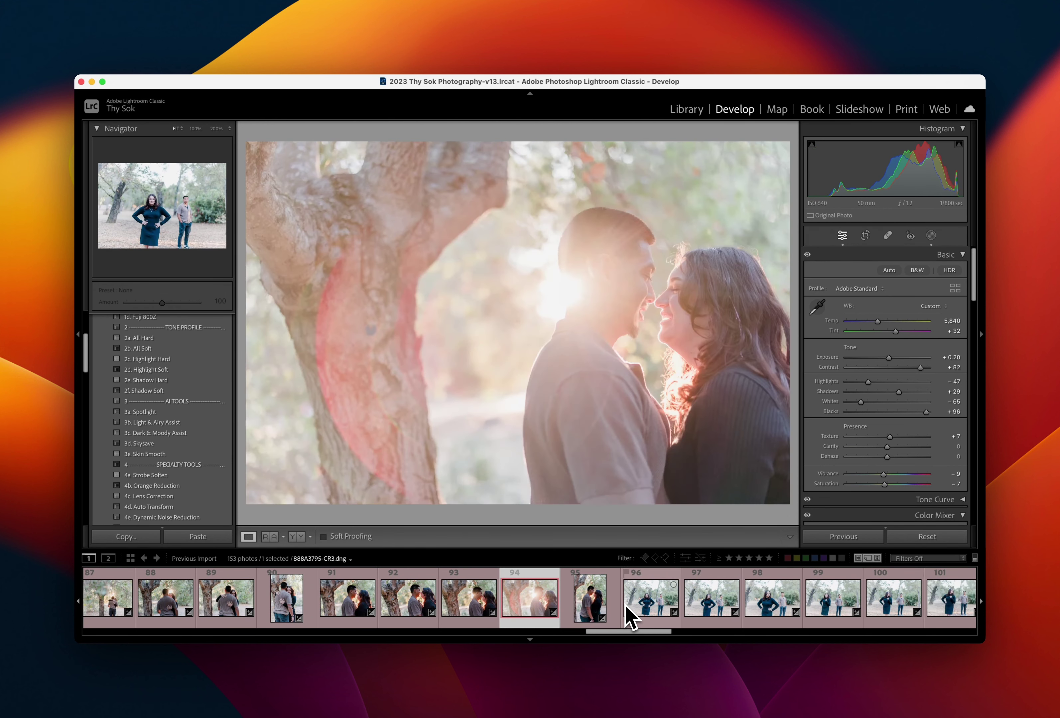
key("minus")
key("minus")
key("minus")
key("minus")
key("minus")
key("minus")
key("minus")
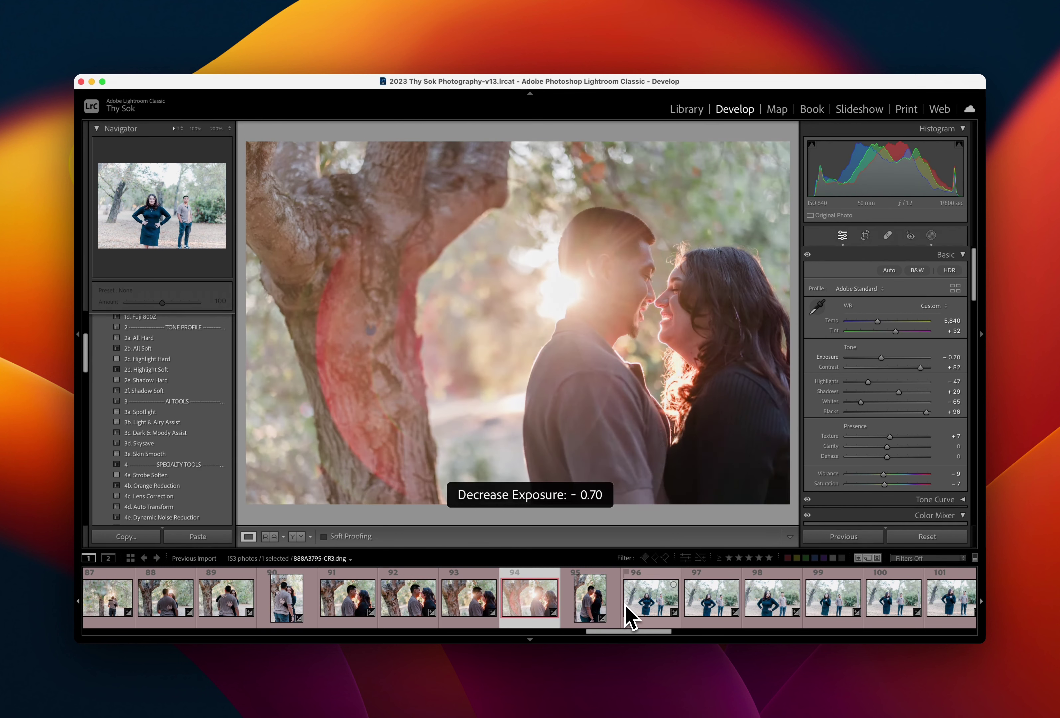
key("minus")
key("minus")
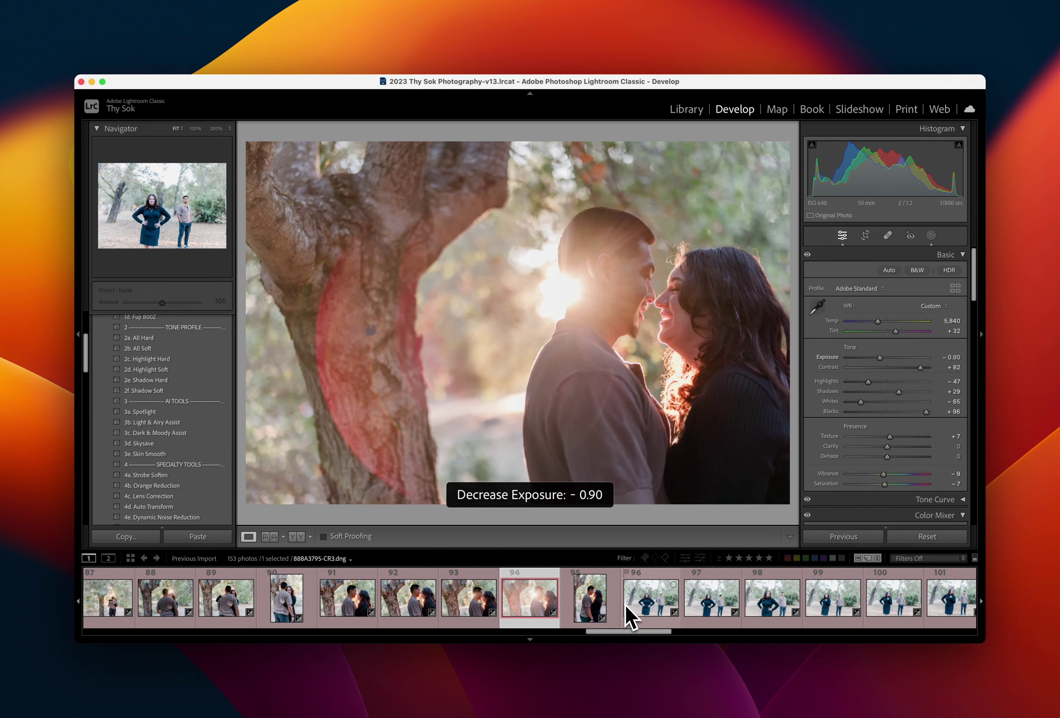
key("equal")
key("minus")
key("minus")
key("minus")
key("minus")
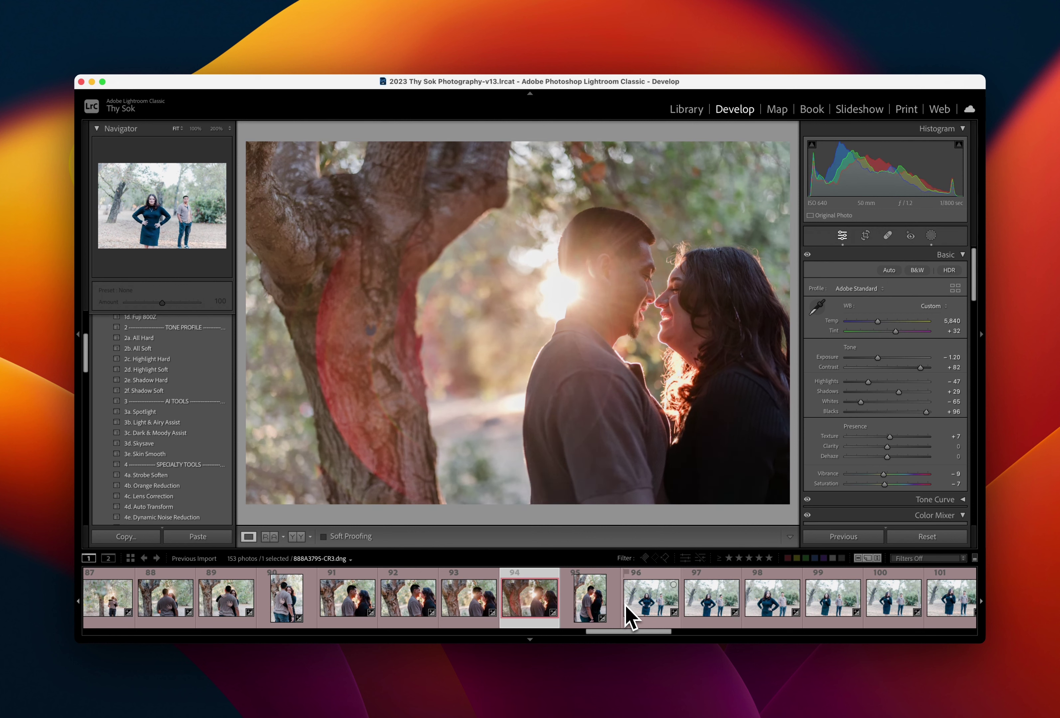
Set photo 95's exposure to +0.20 and warm its temperature to 5,840
key("Right")
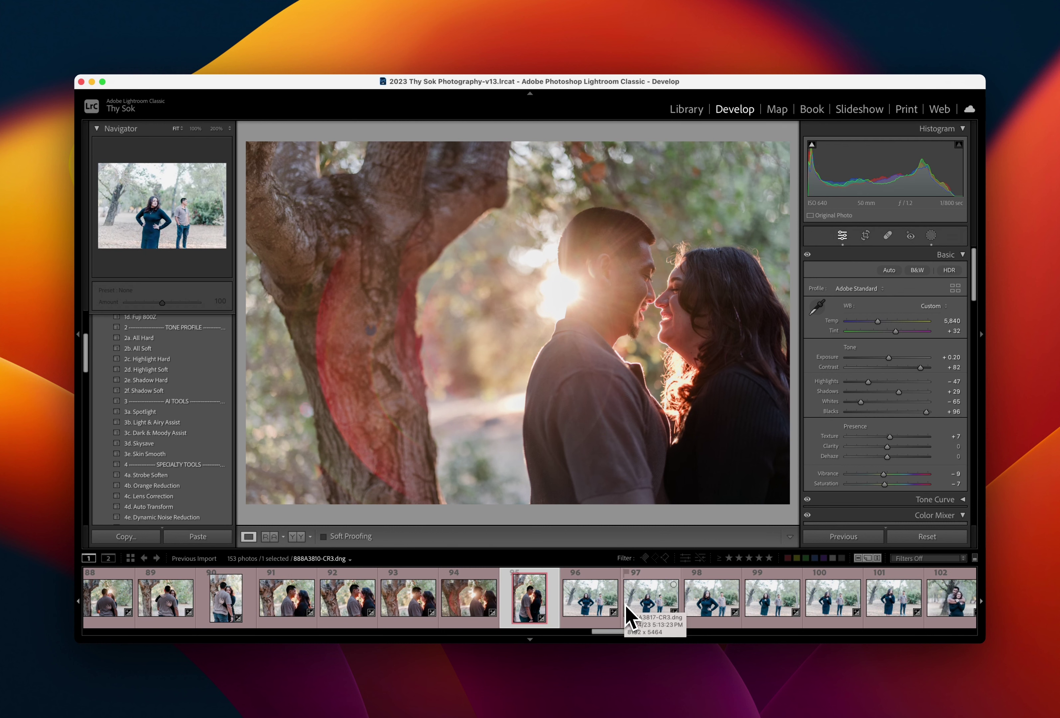
key("equal")
key("equal")
key("equal")
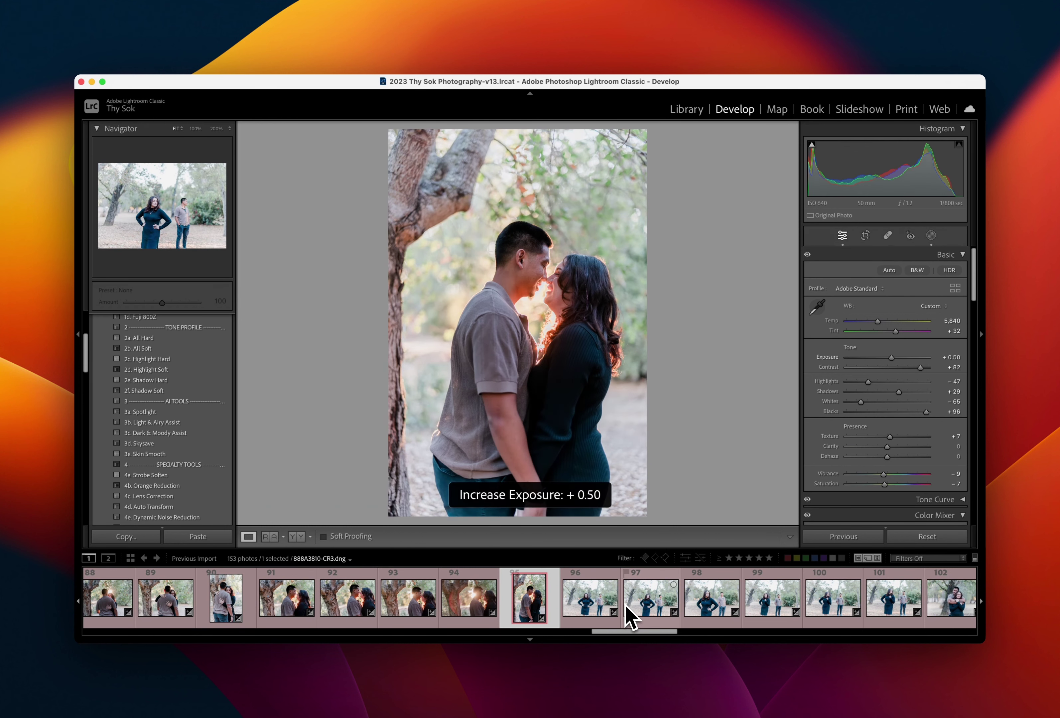
key("minus")
key("minus")
key("minus")
key("minus")
key("equal")
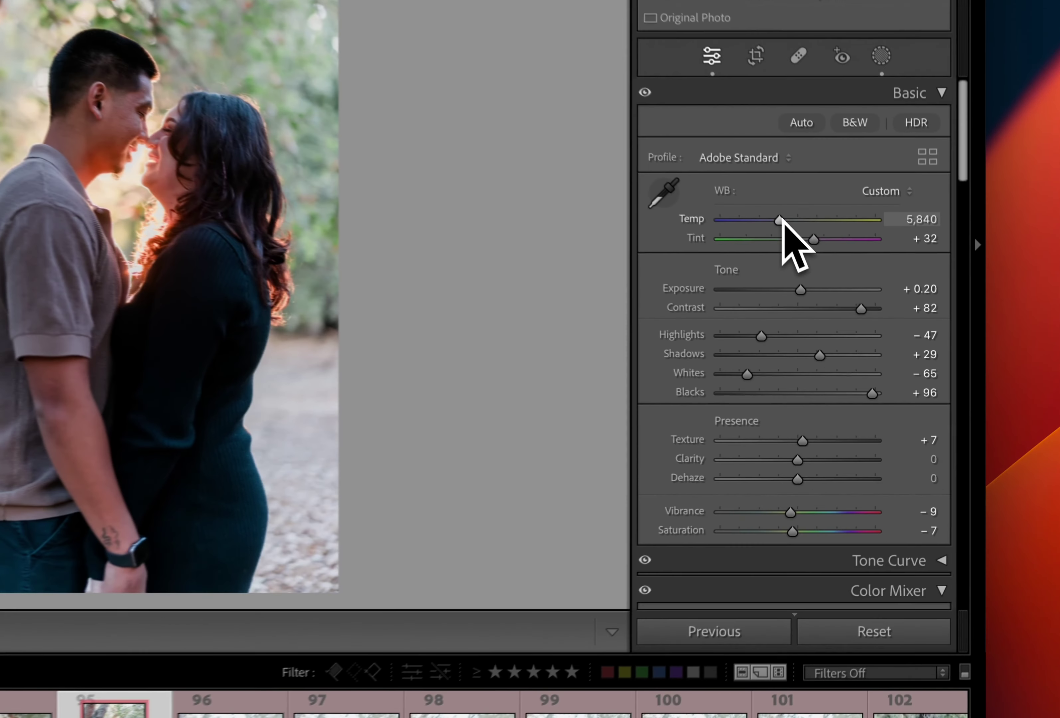
left_click_drag(782, 219, 795, 220)
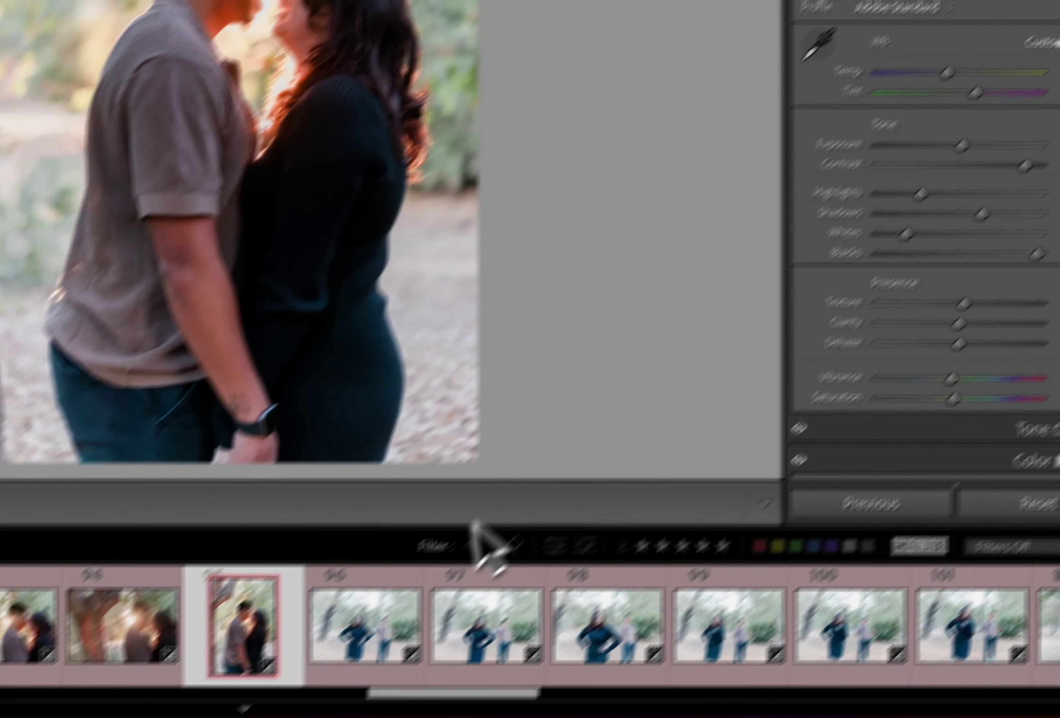
Set photo 96's exposure to −0.40 and warm its temperature to 7,057
left_click(465, 549)
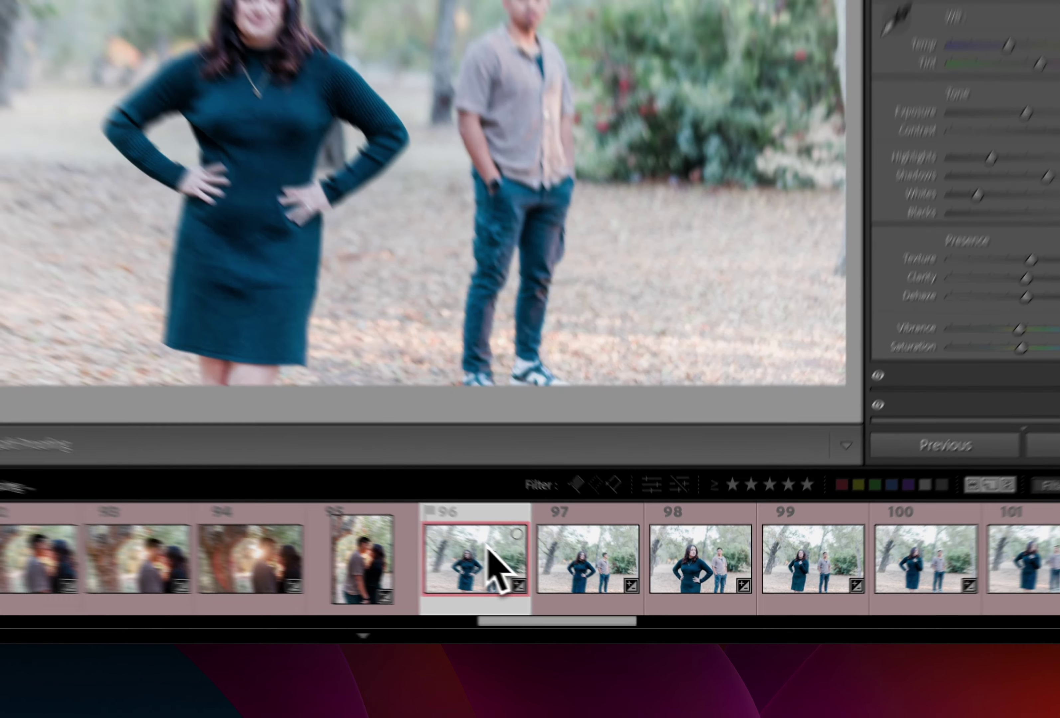
key("minus")
key("minus")
key("minus")
key("minus")
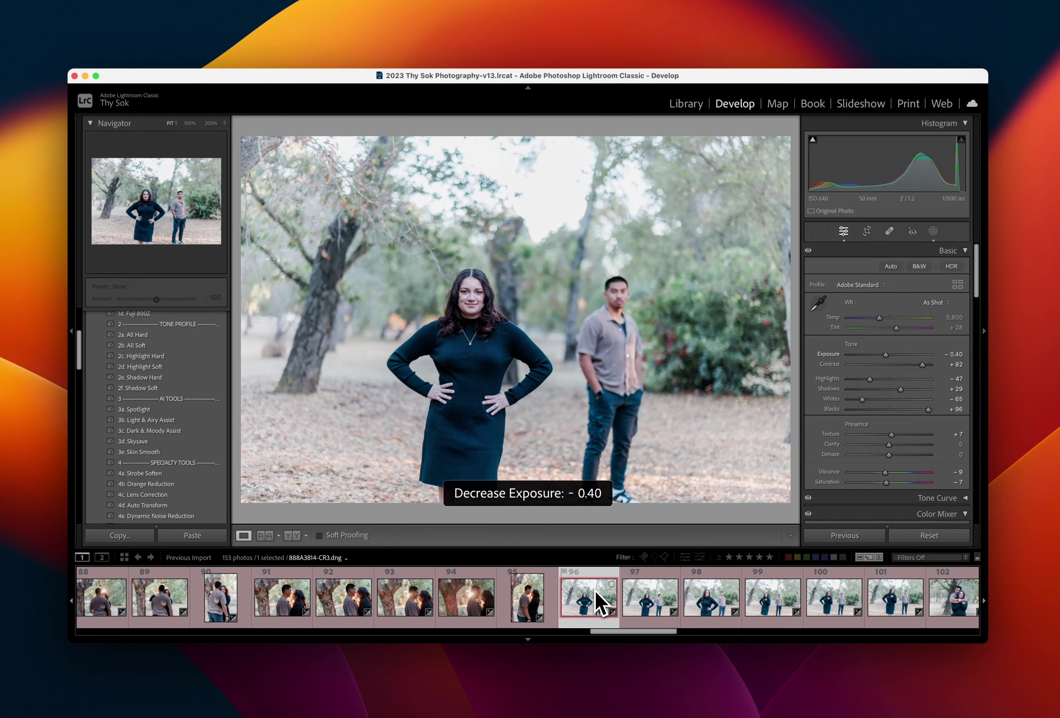
key("equal")
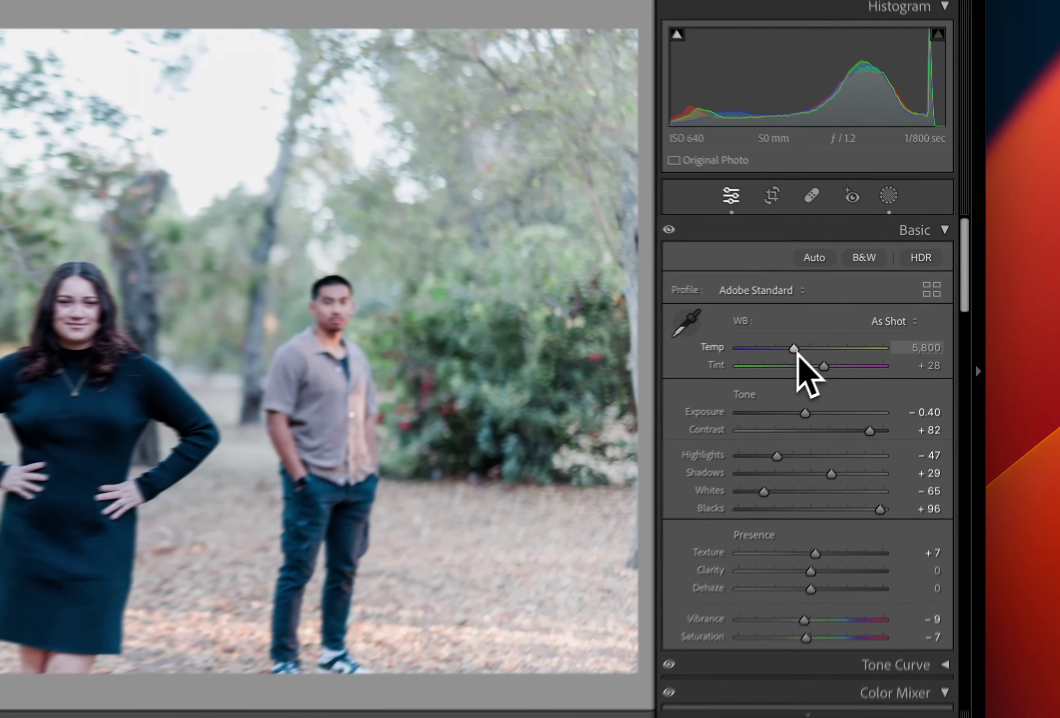
left_click_drag(794, 349, 794, 359)
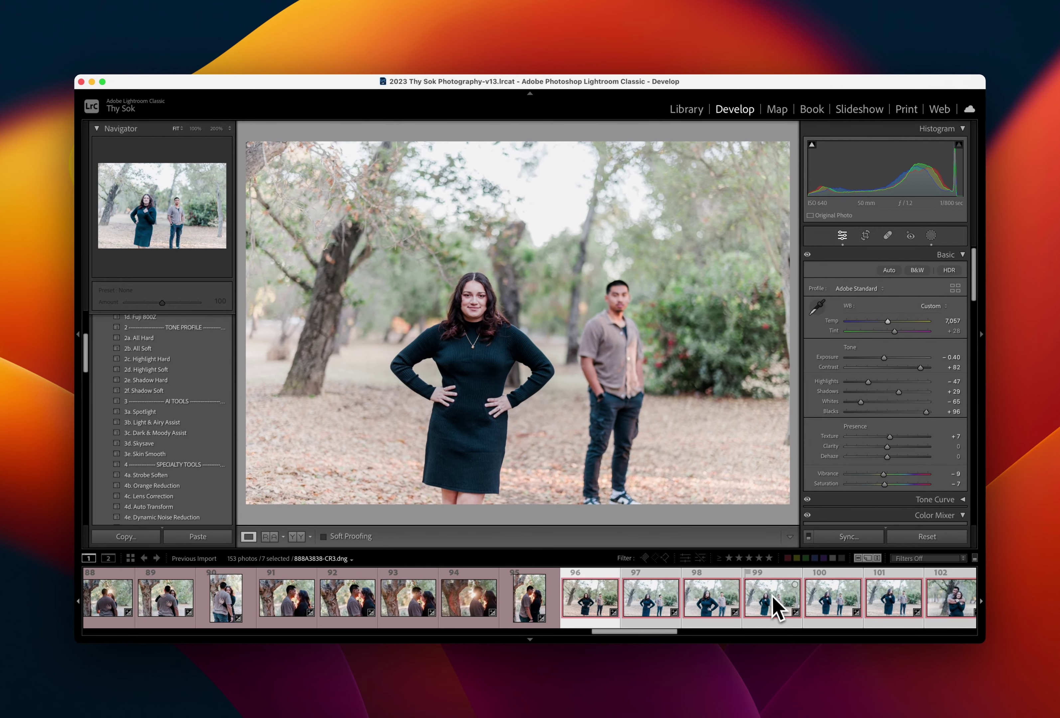
Sync photo 96's settings across photos 97–110 and return to reviewing photo 97
scroll(772, 606, "right", 2)
scroll(773, 608, "right", 2)
scroll(774, 609, "right", 1)
scroll(774, 609, "right", 1)
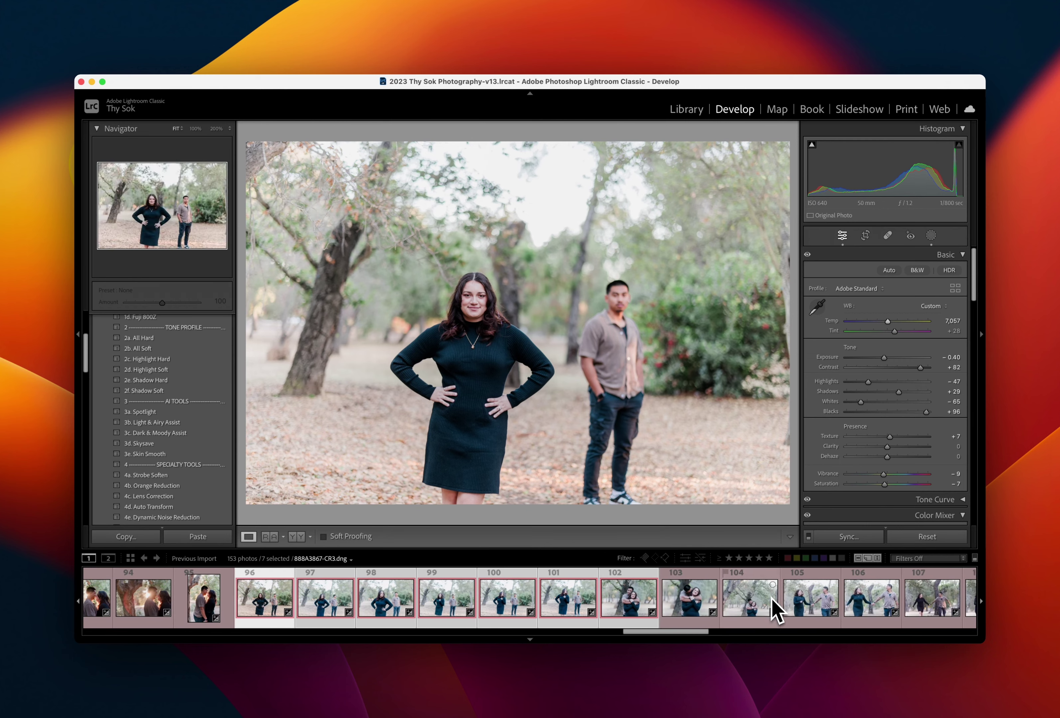
scroll(774, 609, "right", 1)
scroll(774, 609, "right", 1)
scroll(774, 609, "right", 1)
scroll(774, 609, "right", 3)
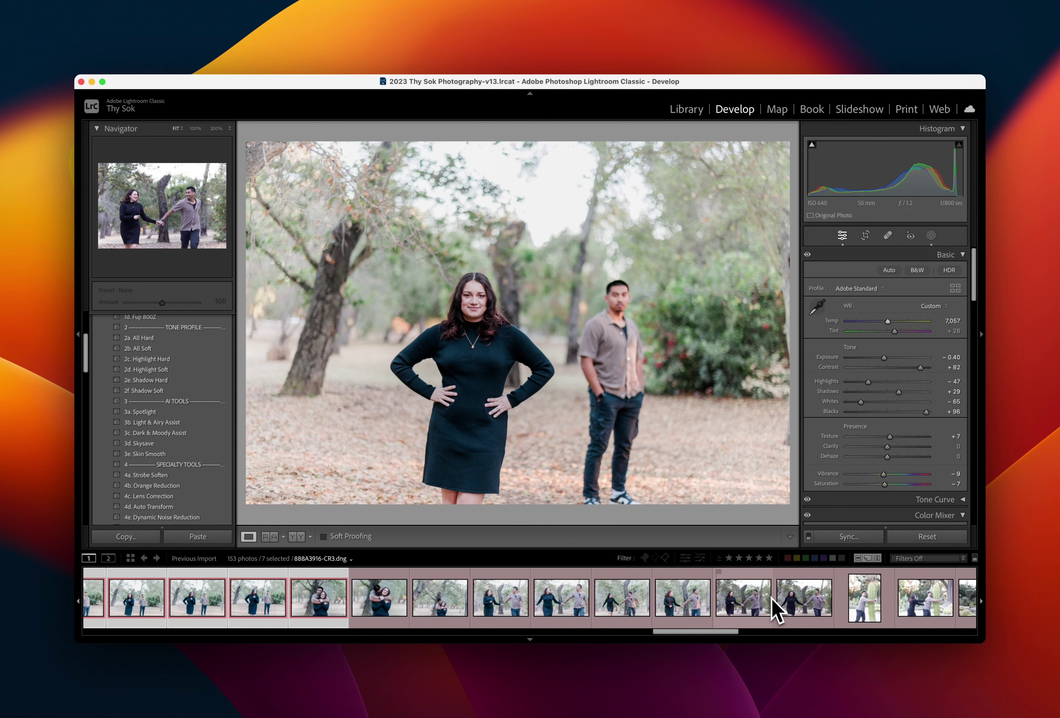
scroll(774, 609, "right", 1)
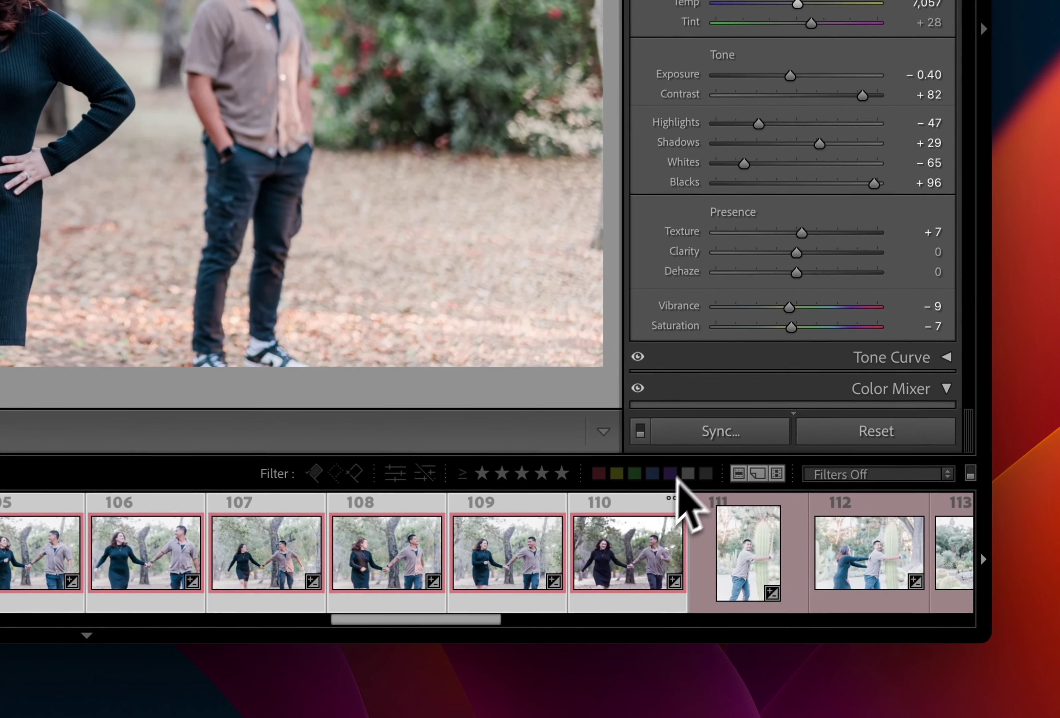
left_click(709, 436)
key("Return")
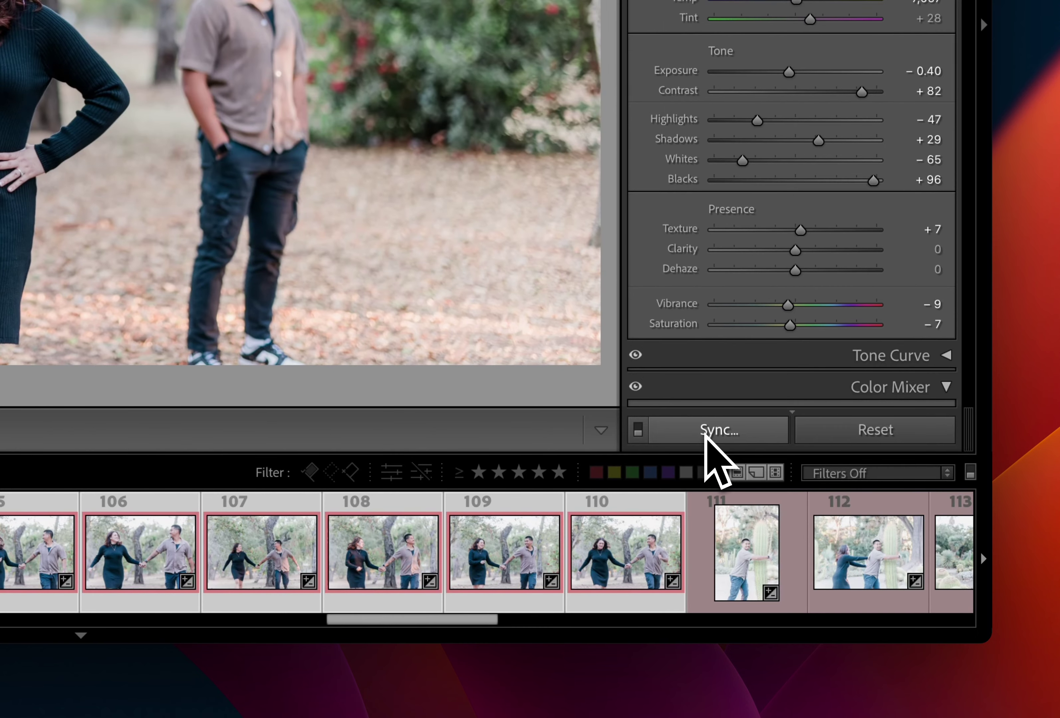
scroll(433, 579, "left", 5)
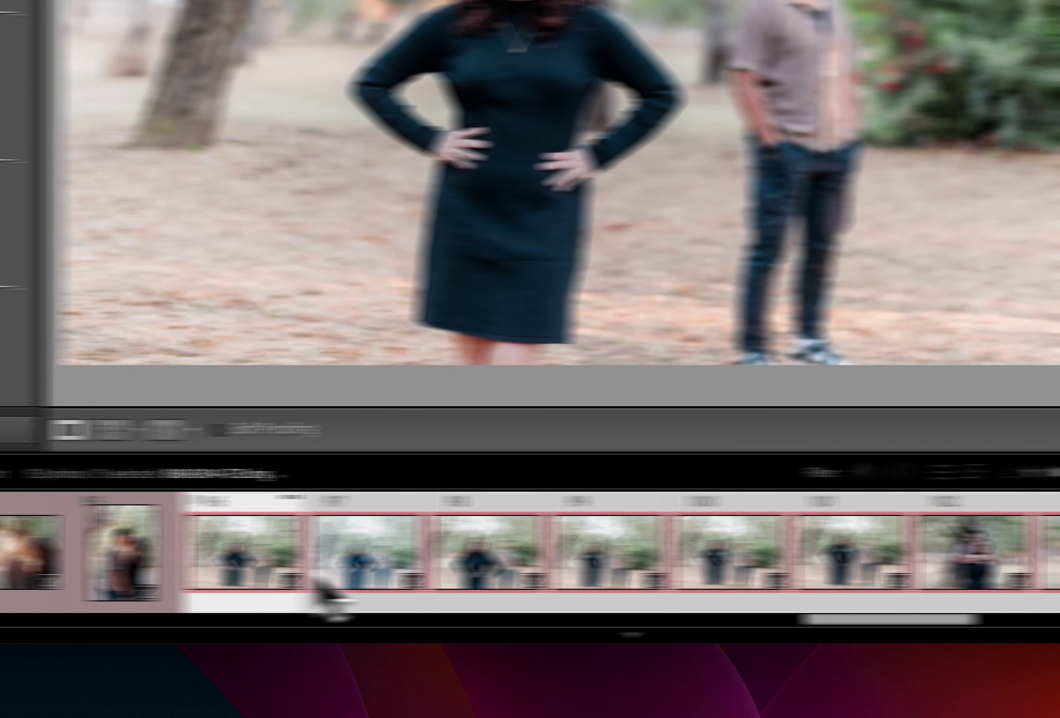
left_click(413, 579)
left_click(635, 565)
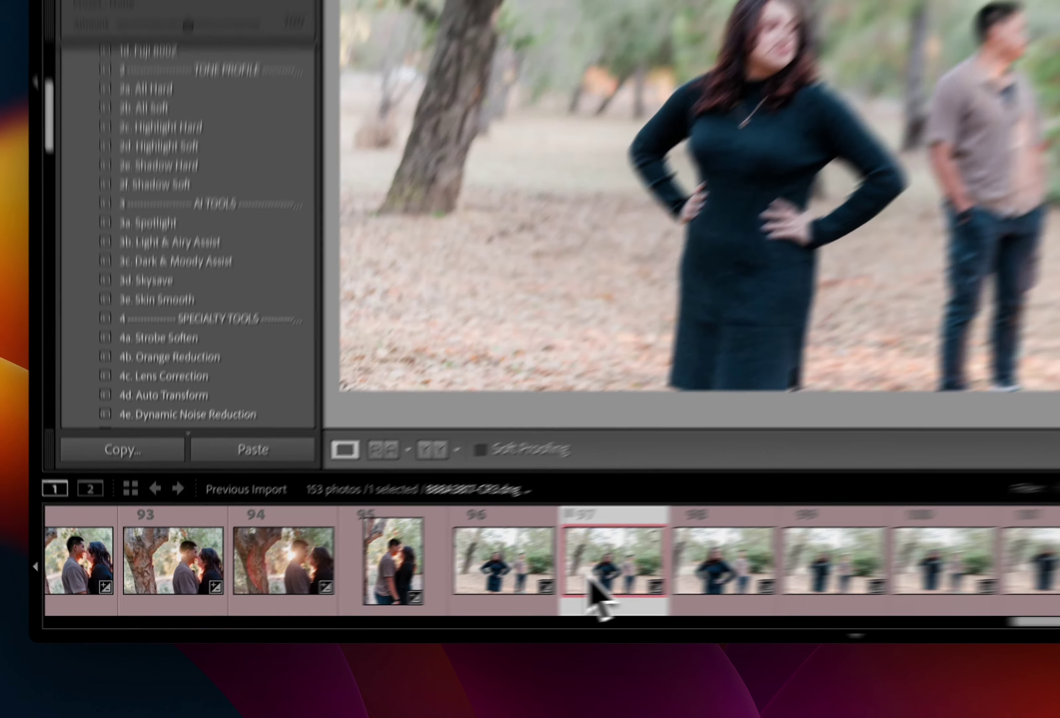
Set photo 101's exposure to −0.50 and photo 102's to −0.30
key("Right")
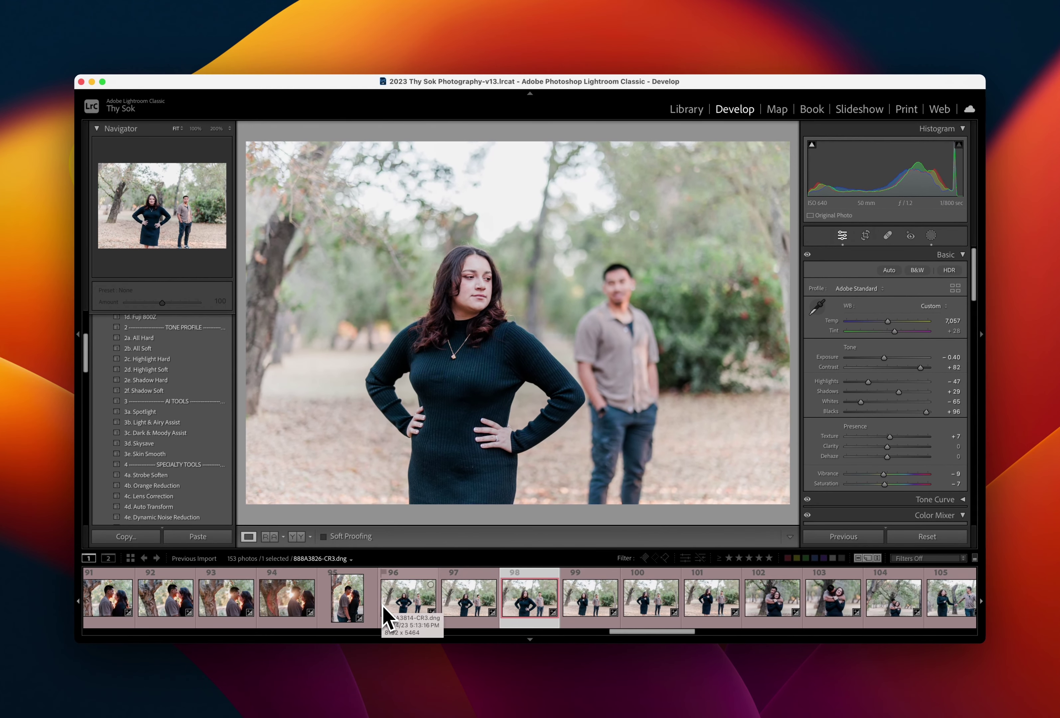
key("Right")
key("Right")
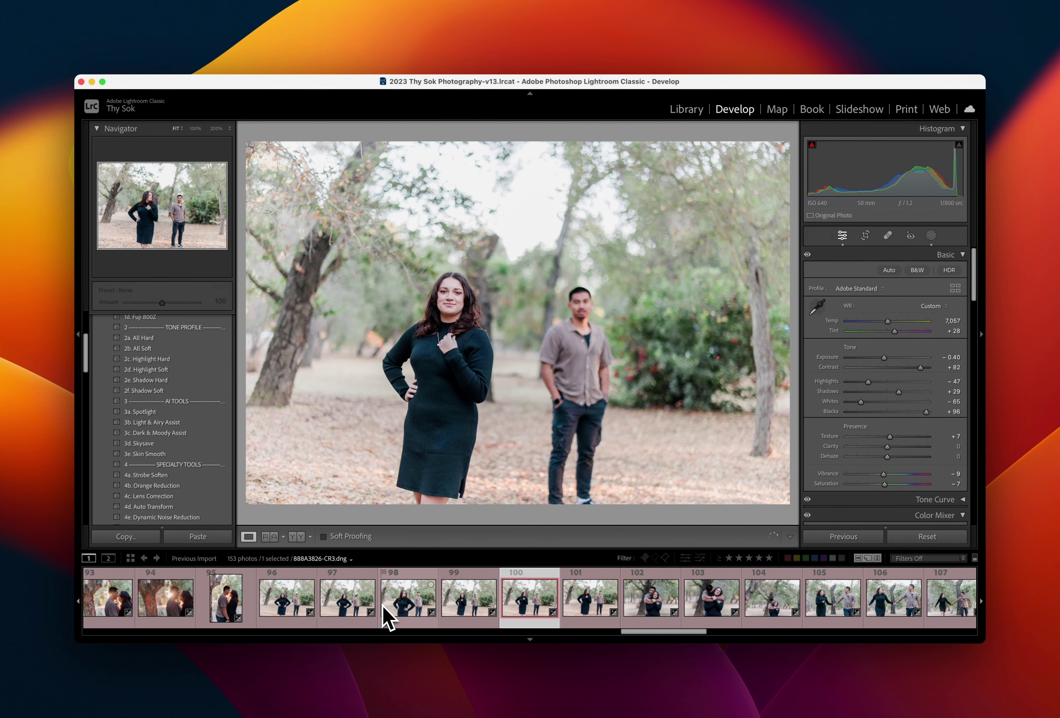
key("Right")
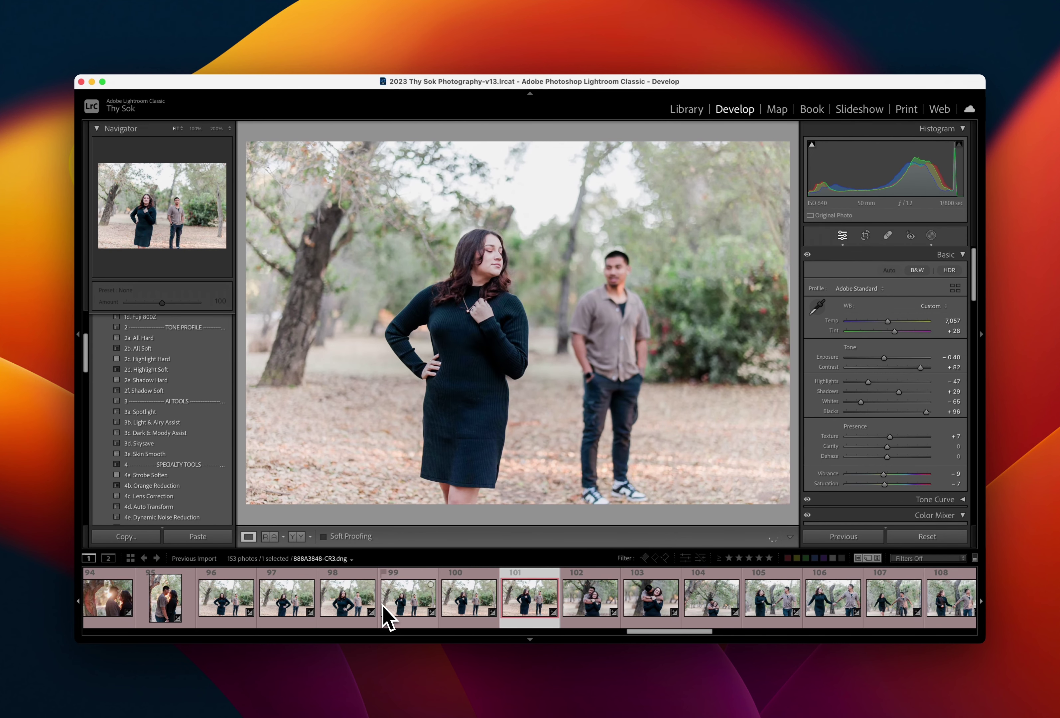
key("minus")
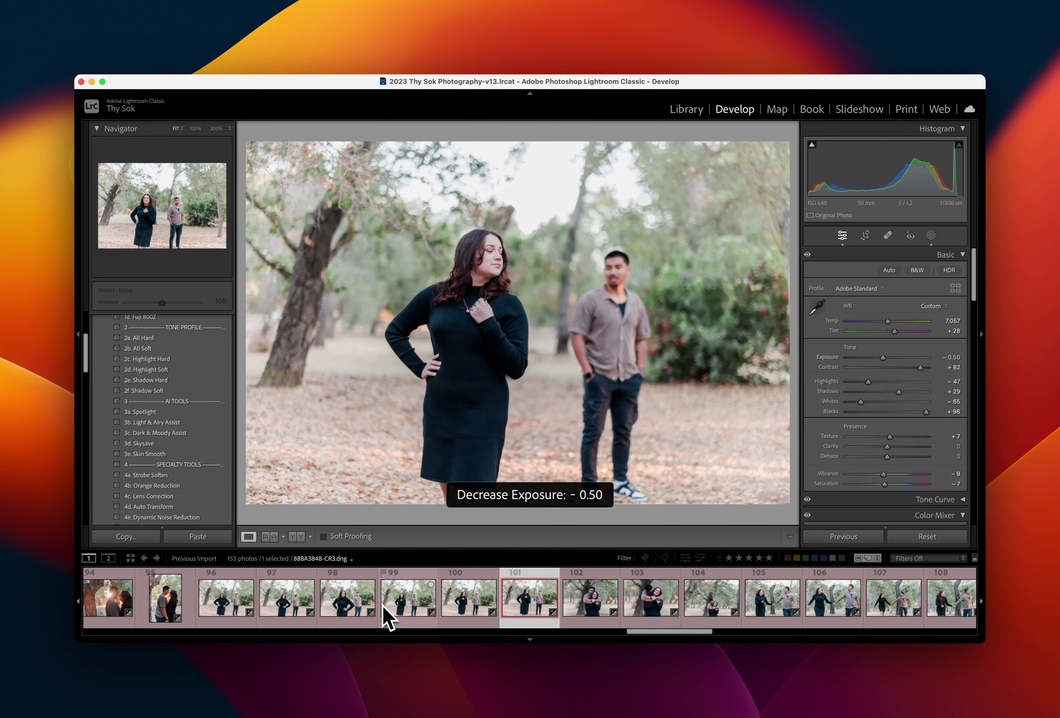
key("equal")
key("minus")
key("Right")
key("minus")
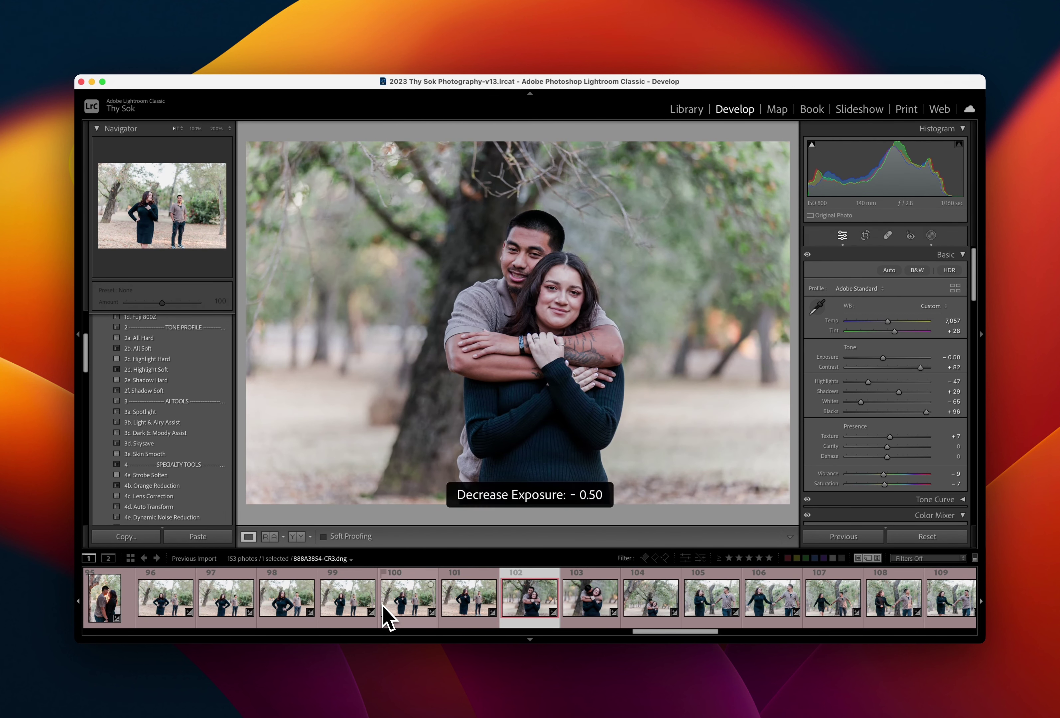
key("equal")
key("equal")
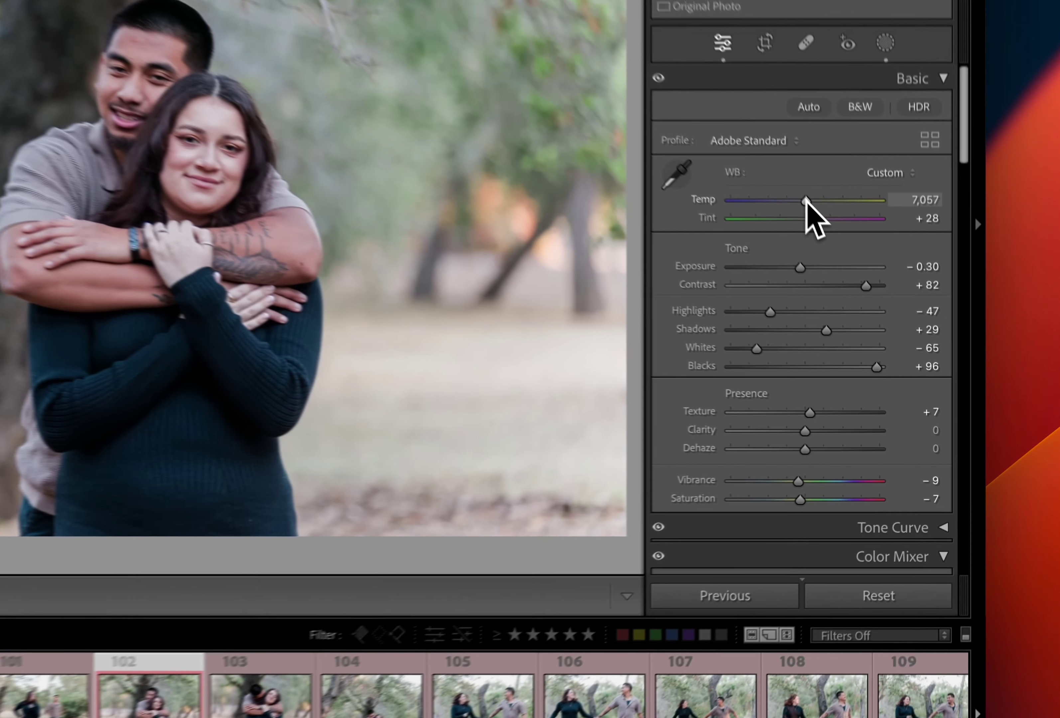
Warm the white balance of photos 102, 103 and 104, bringing 104 to 7,403
left_click_drag(887, 321, 893, 322)
left_click_drag(799, 176, 804, 176)
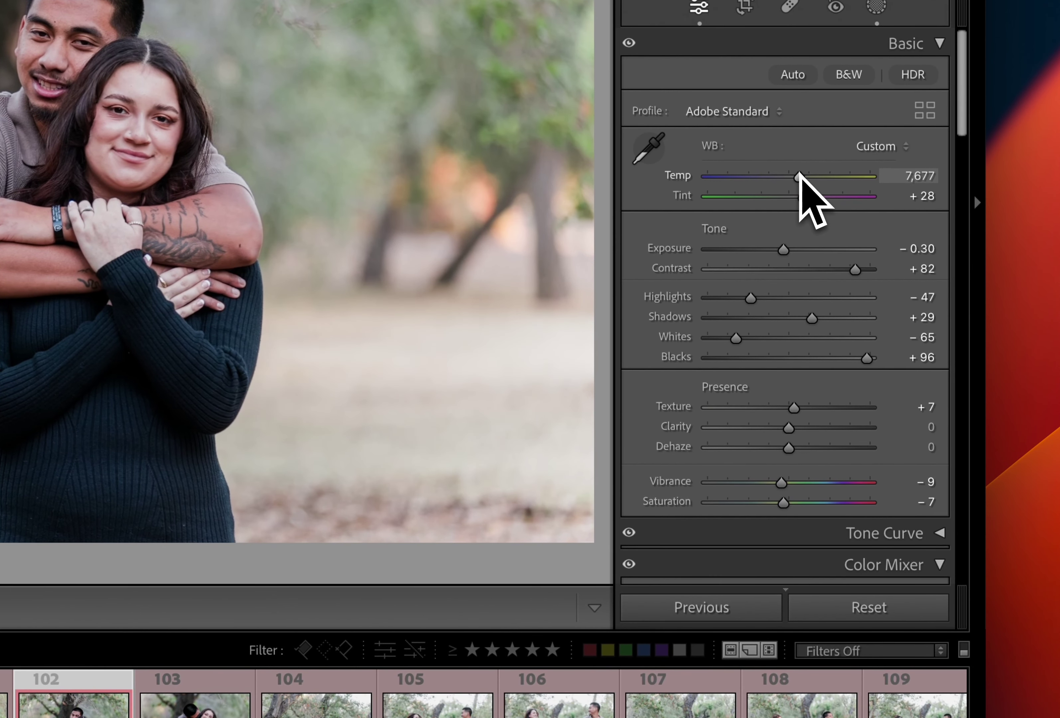
key("Right")
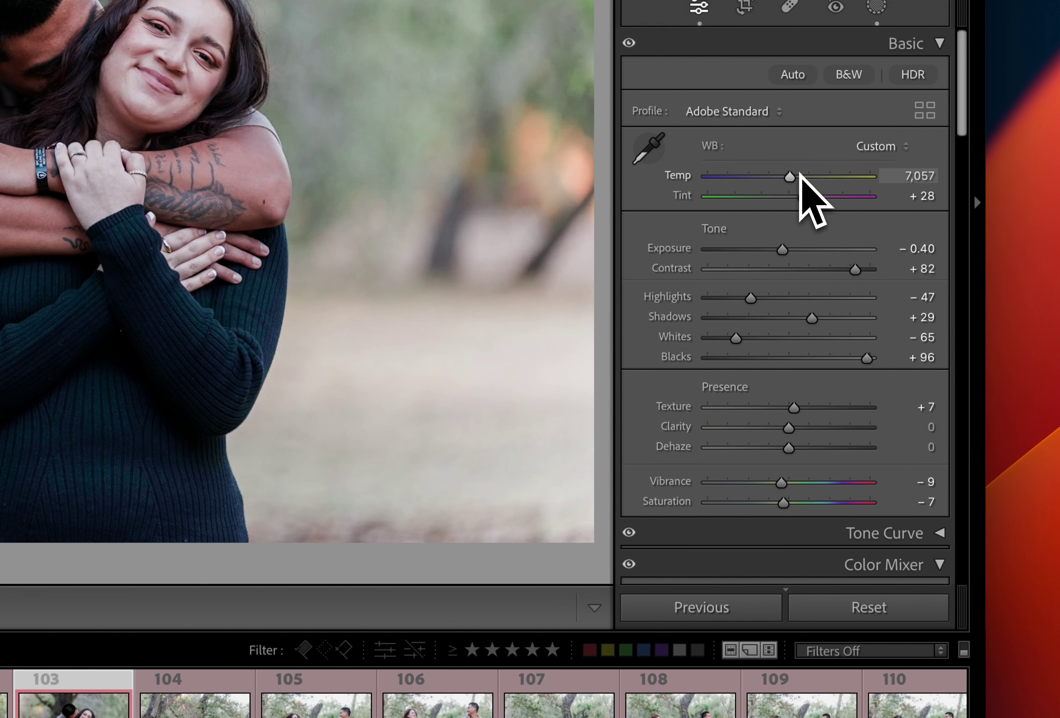
left_click_drag(799, 176, 797, 179)
key("Right")
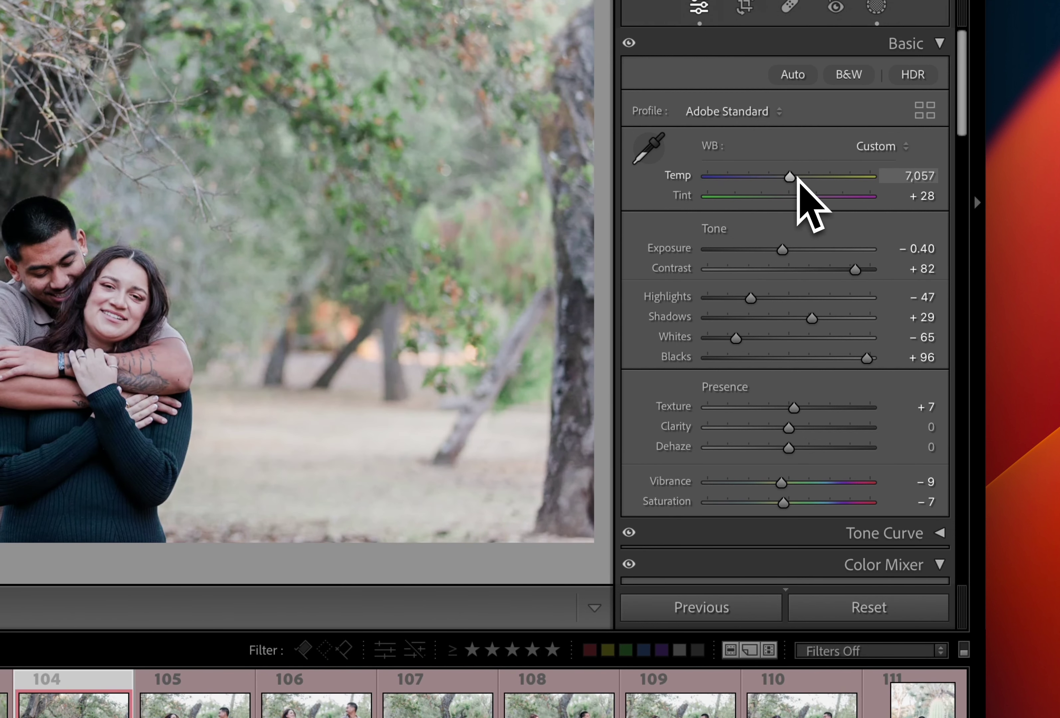
left_click_drag(791, 178, 795, 180)
Warm photo 105 to about 7,854 and sync its settings to photos 106–110
key("Right")
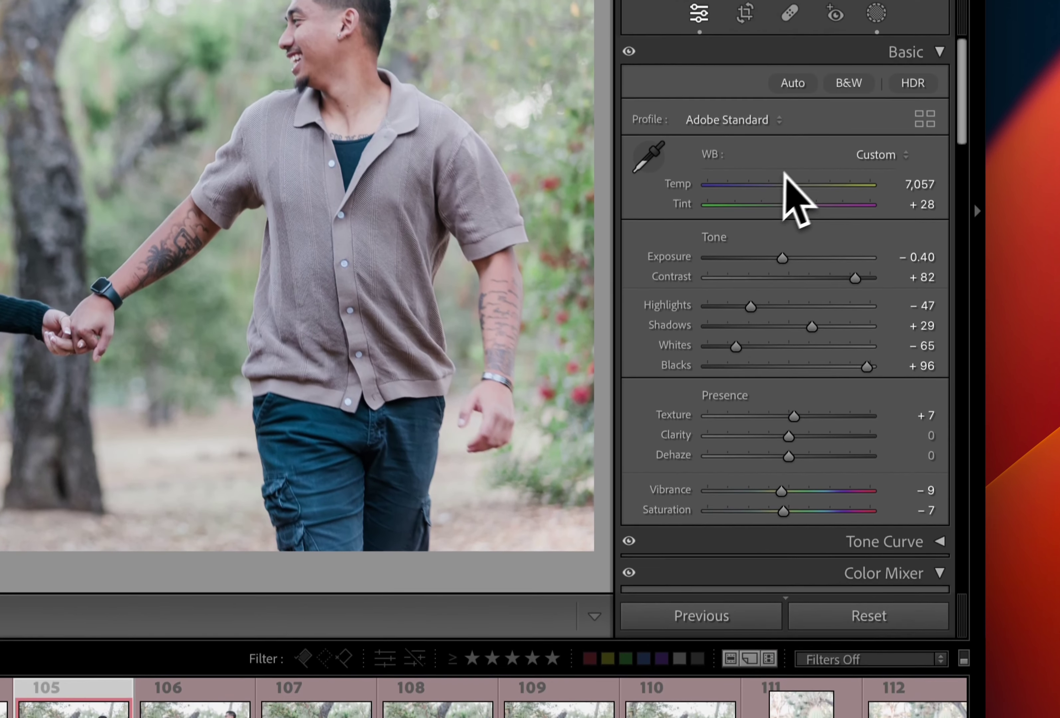
left_click_drag(784, 174, 803, 203)
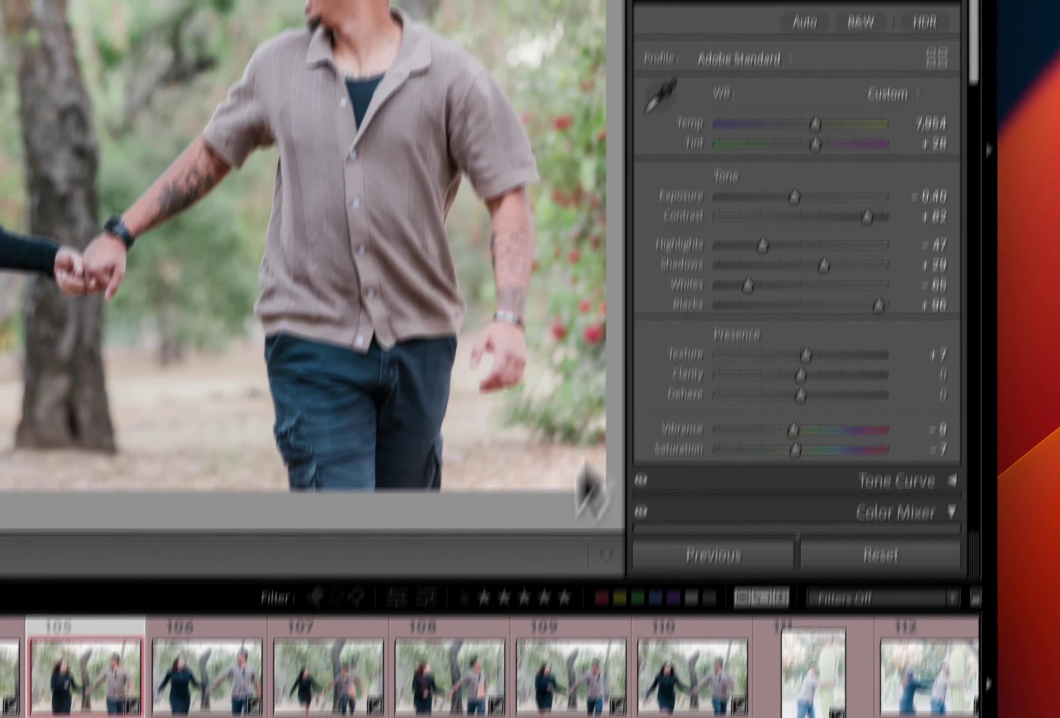
left_click(650, 660, "shift")
left_click(705, 555)
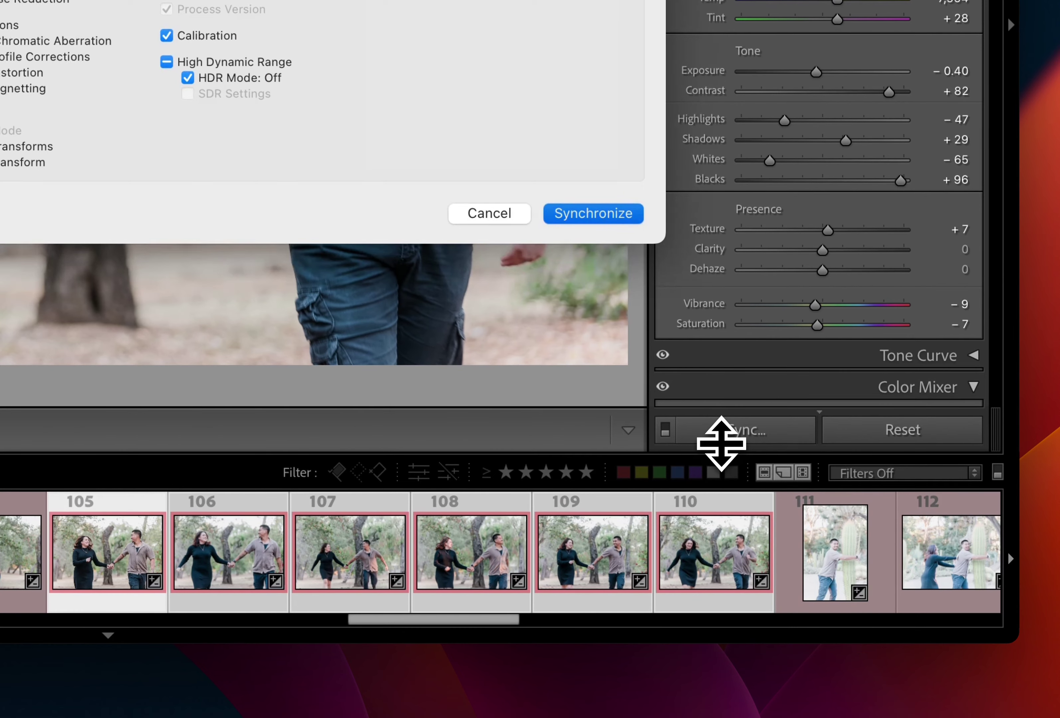
key("Return")
left_click(402, 576)
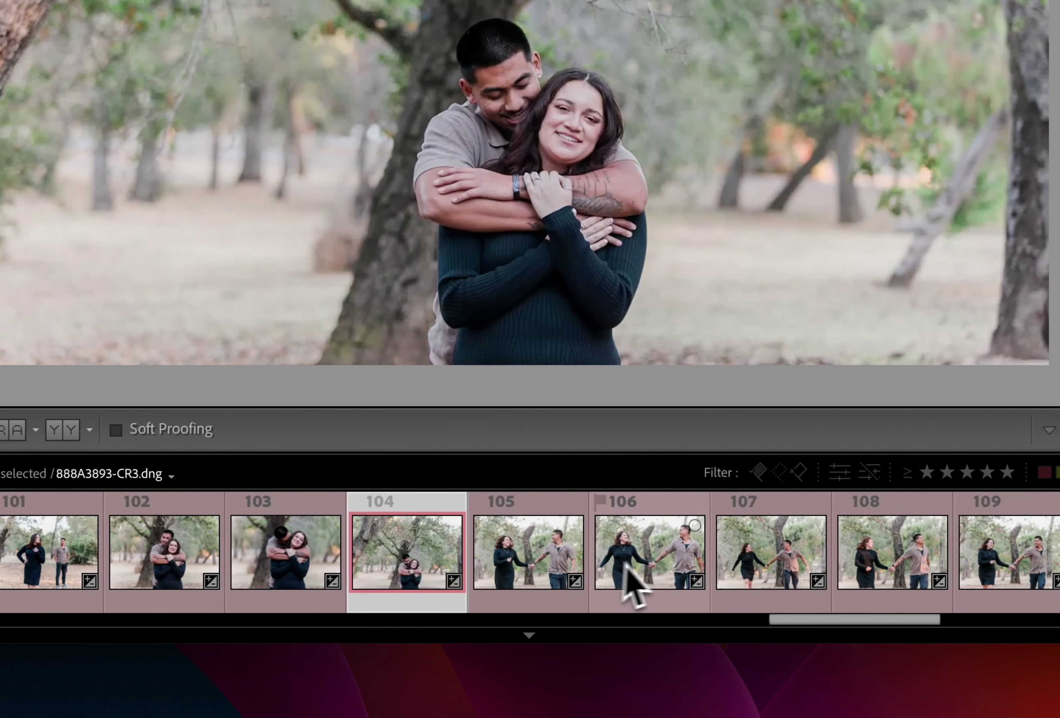
Lower exposure on photos 106 (−0.70), 108 (−0.60), 109 and 110 (−0.70), leaving 107 unchanged
left_click(652, 567)
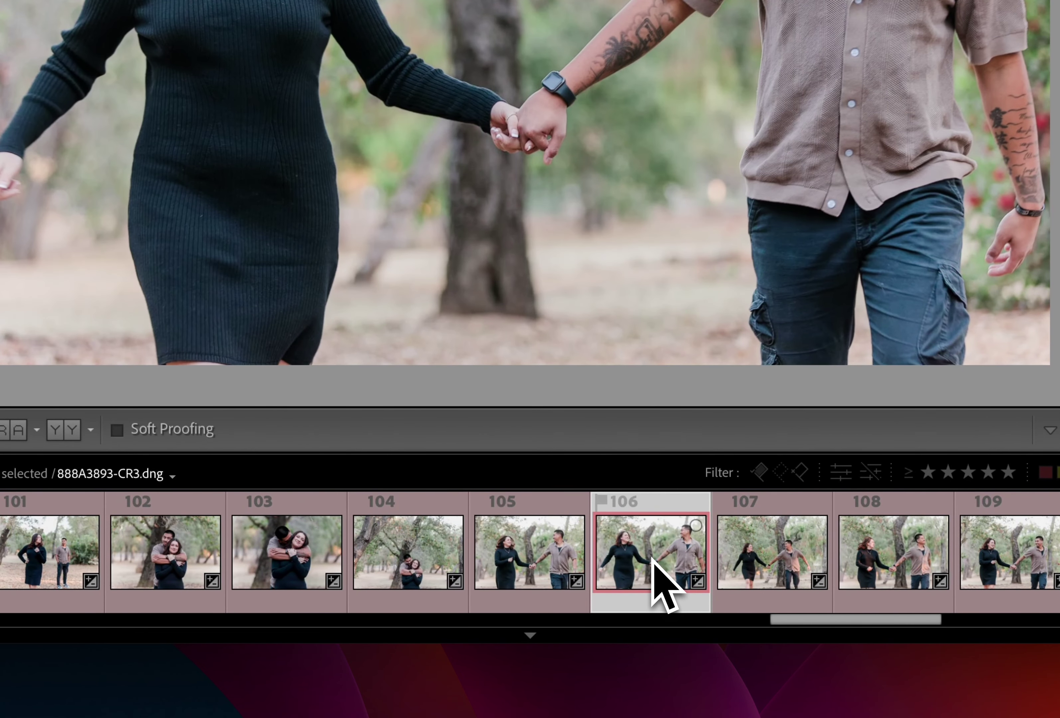
key("minus")
key("minus")
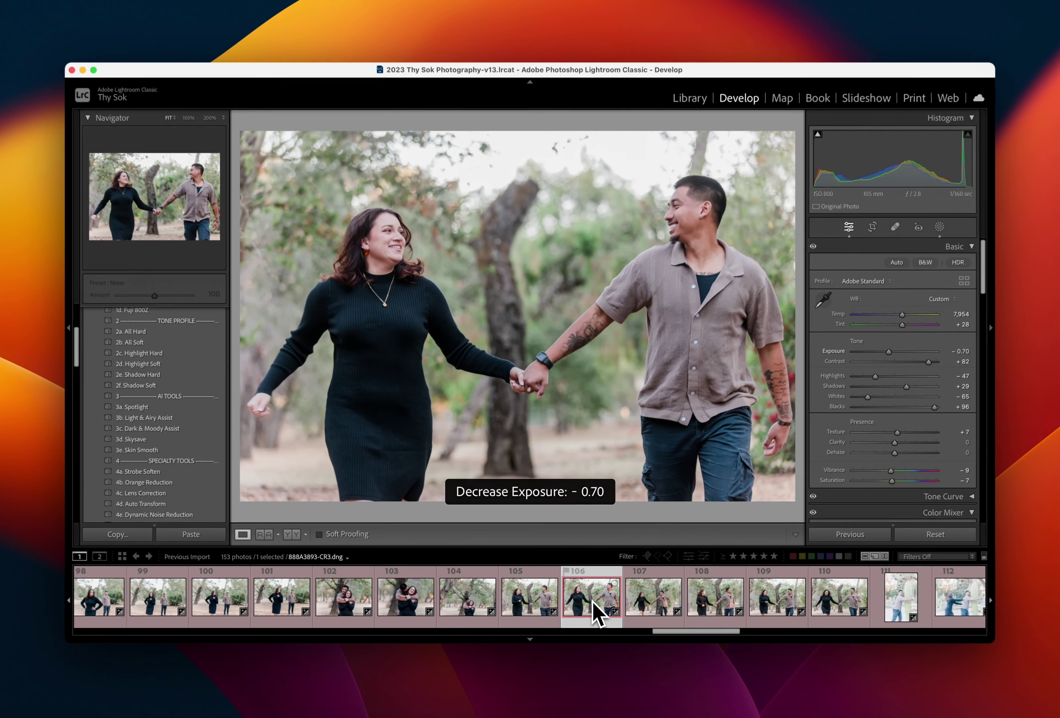
key("Right")
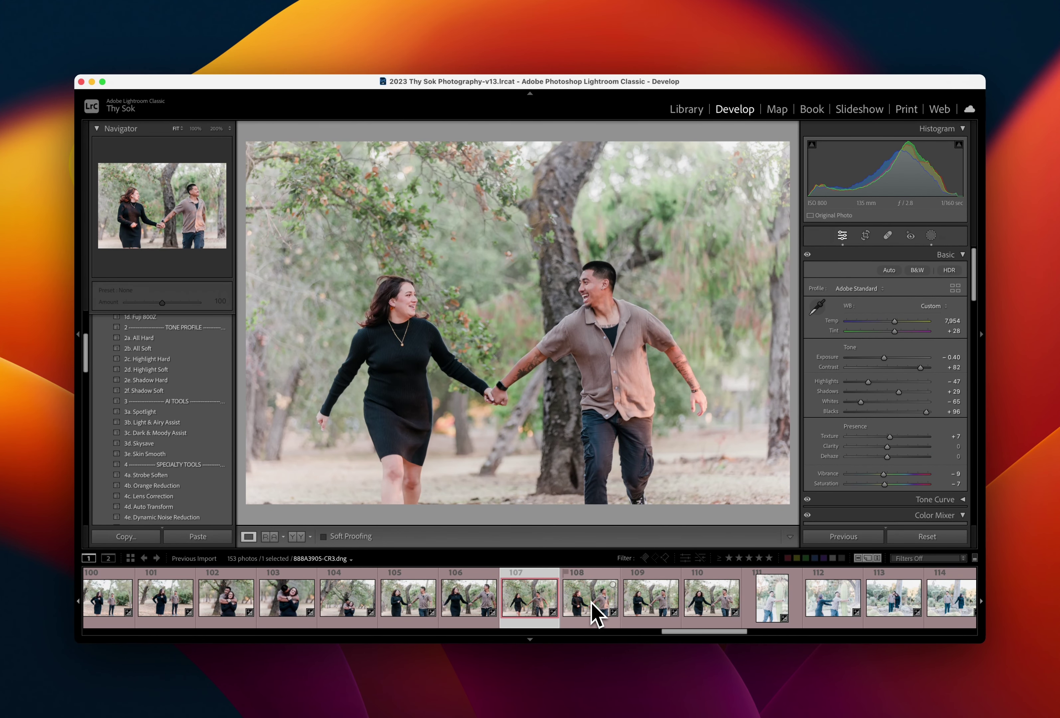
key("Right")
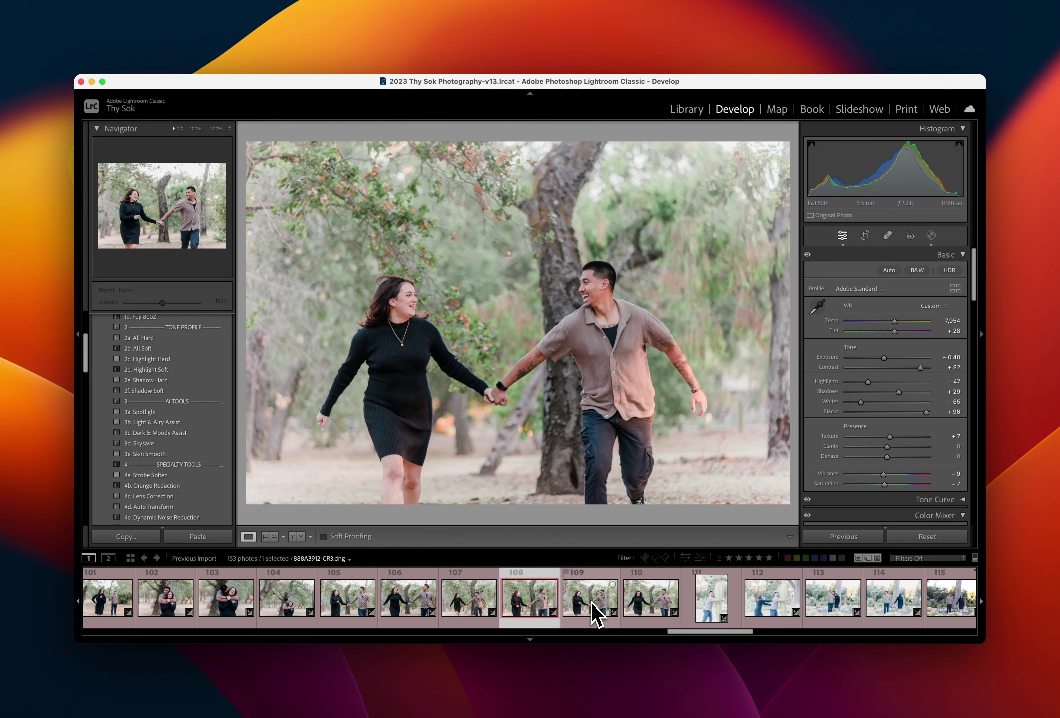
key("minus")
key("minus")
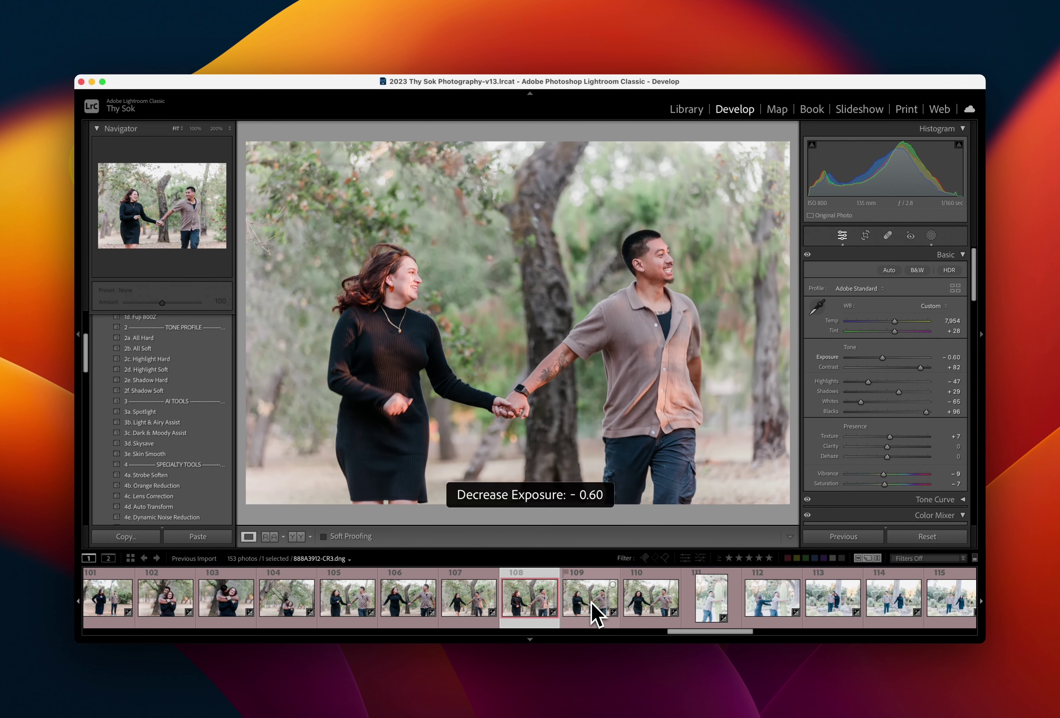
key("Right")
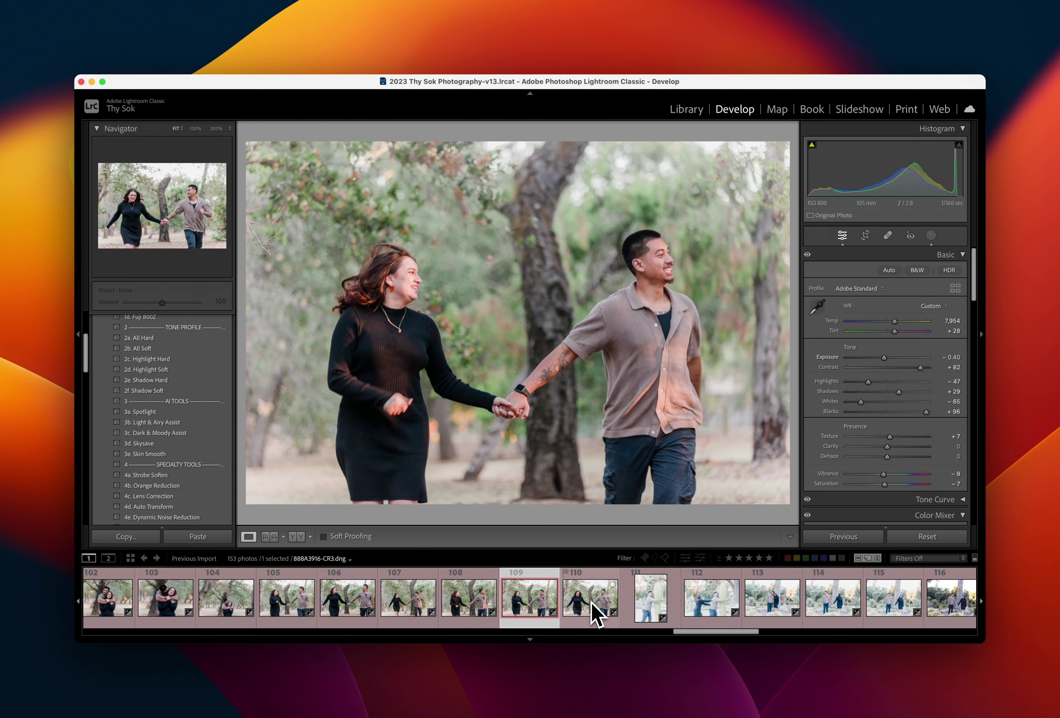
key("minus")
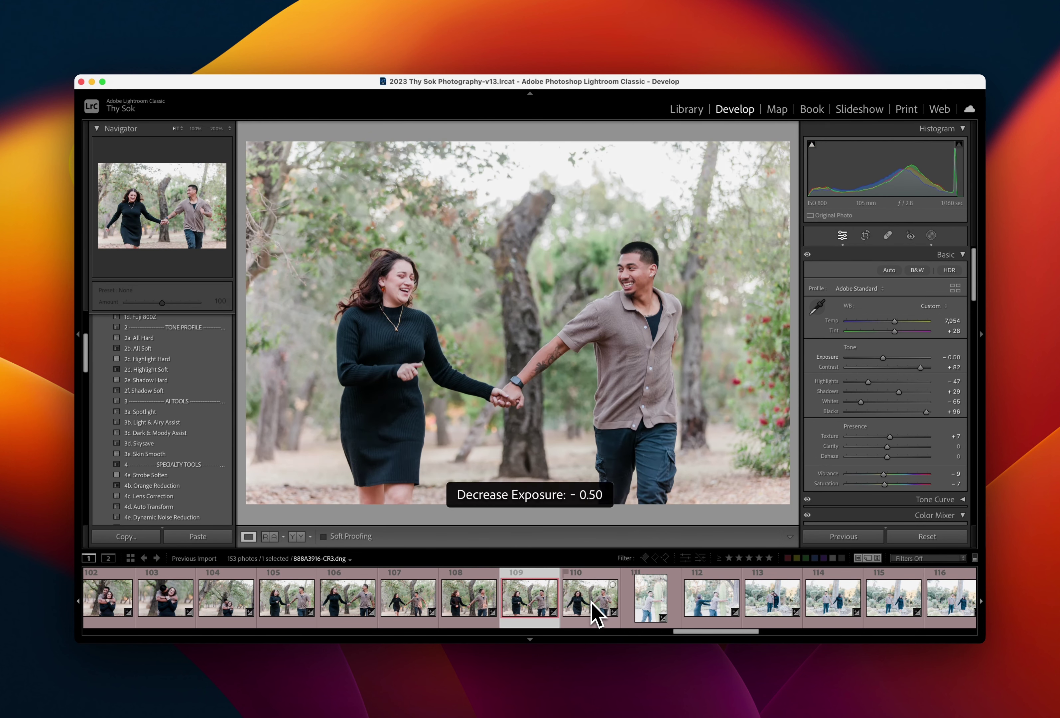
key("minus")
key("Right")
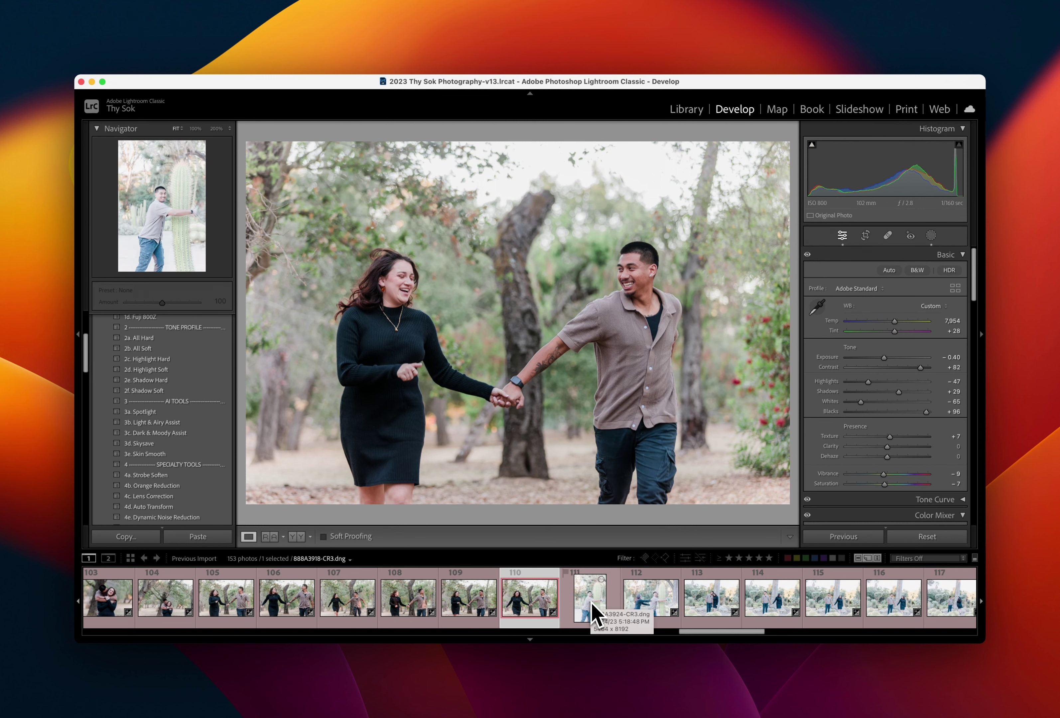
key("minus")
key("minus")
key("minus")
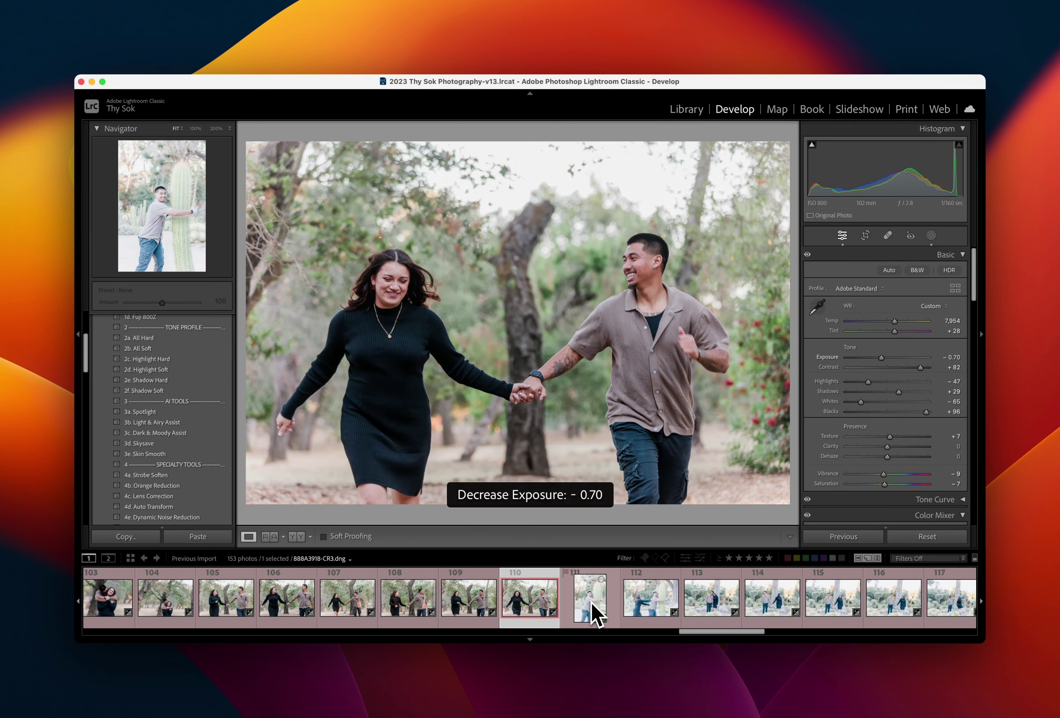
key("Right")
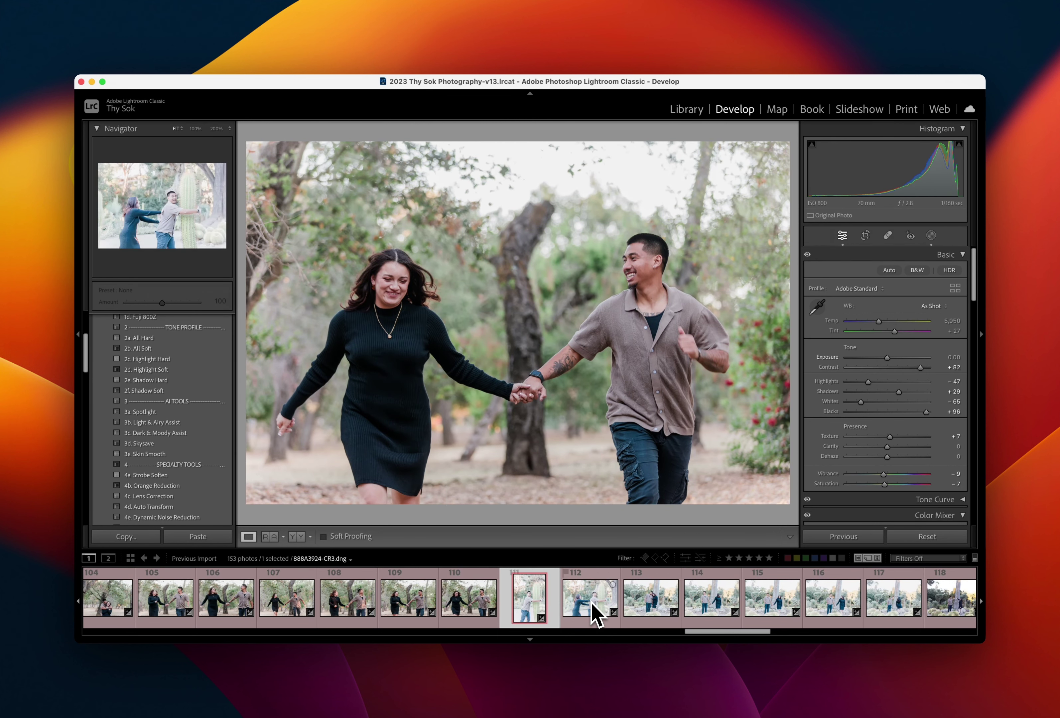
Darken cactus photo 111 to −1.20 exposure and warm it to 7,489
key("minus")
key("minus")
key("minus")
key("minus")
key("minus")
key("minus")
key("minus")
key("minus")
key("minus")
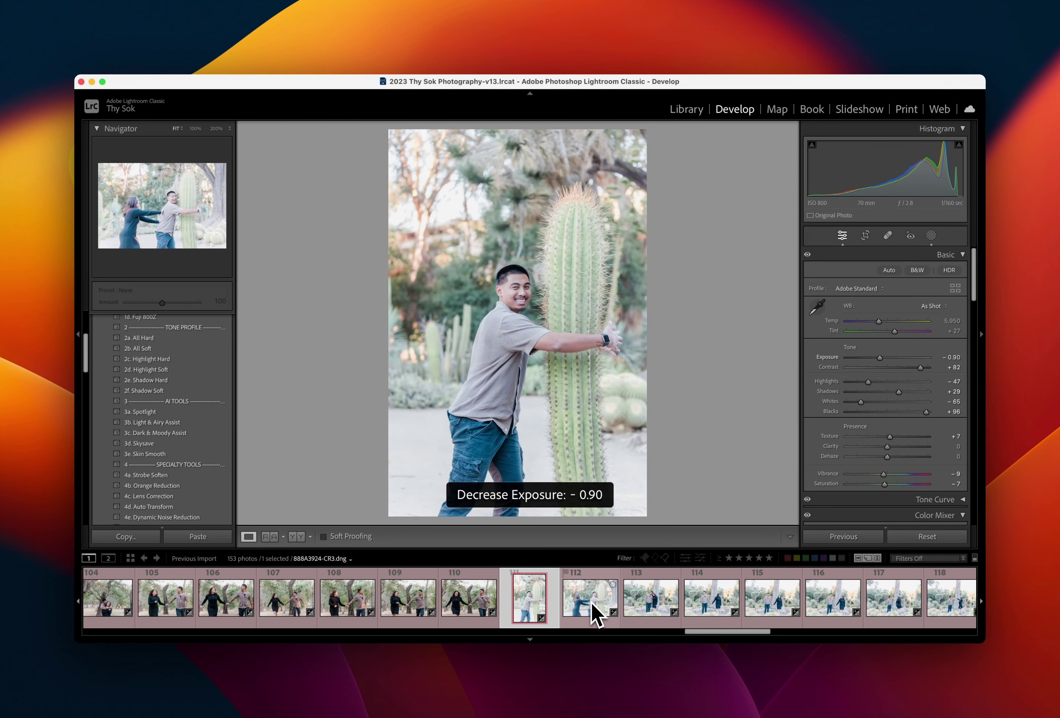
key("minus")
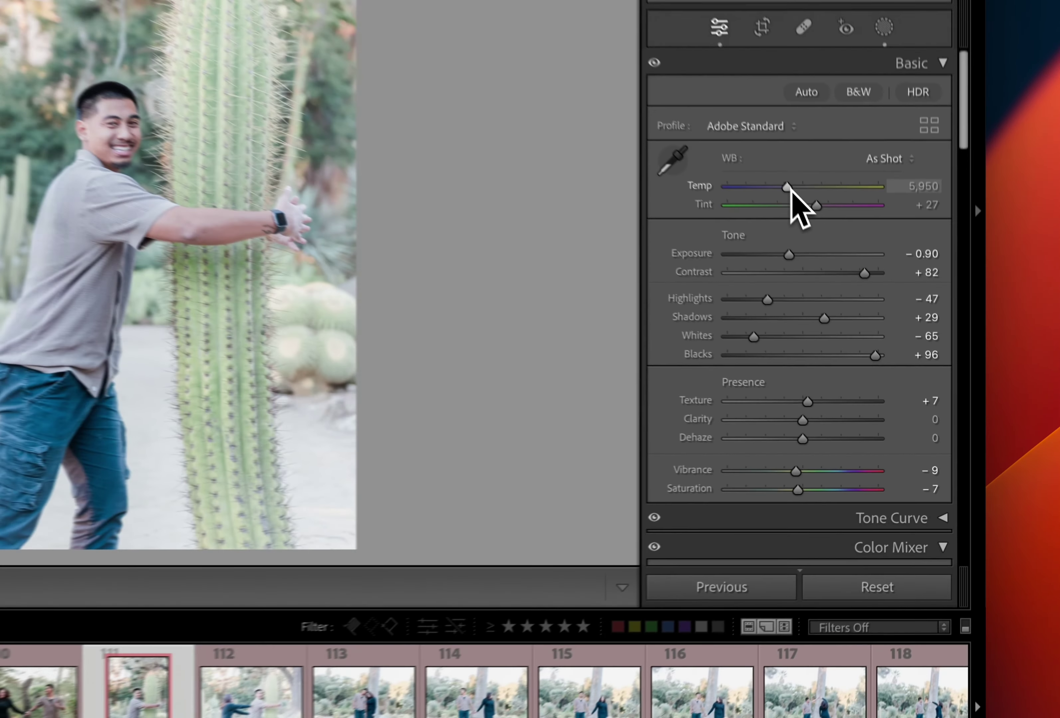
left_click_drag(877, 319, 889, 320)
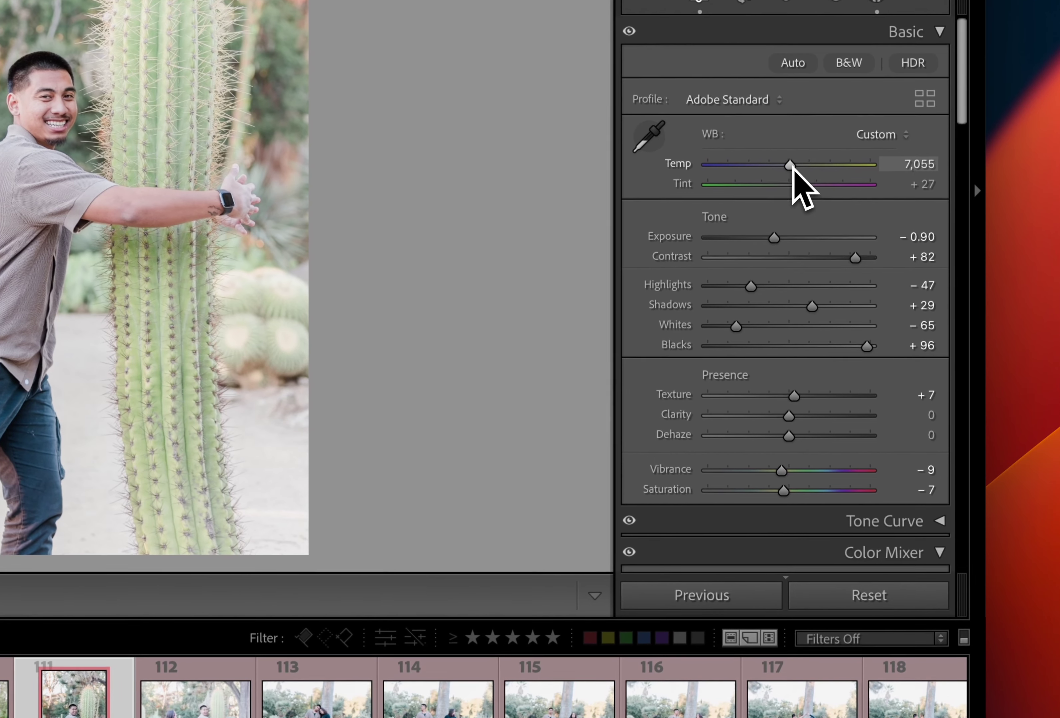
left_click_drag(795, 168, 801, 171)
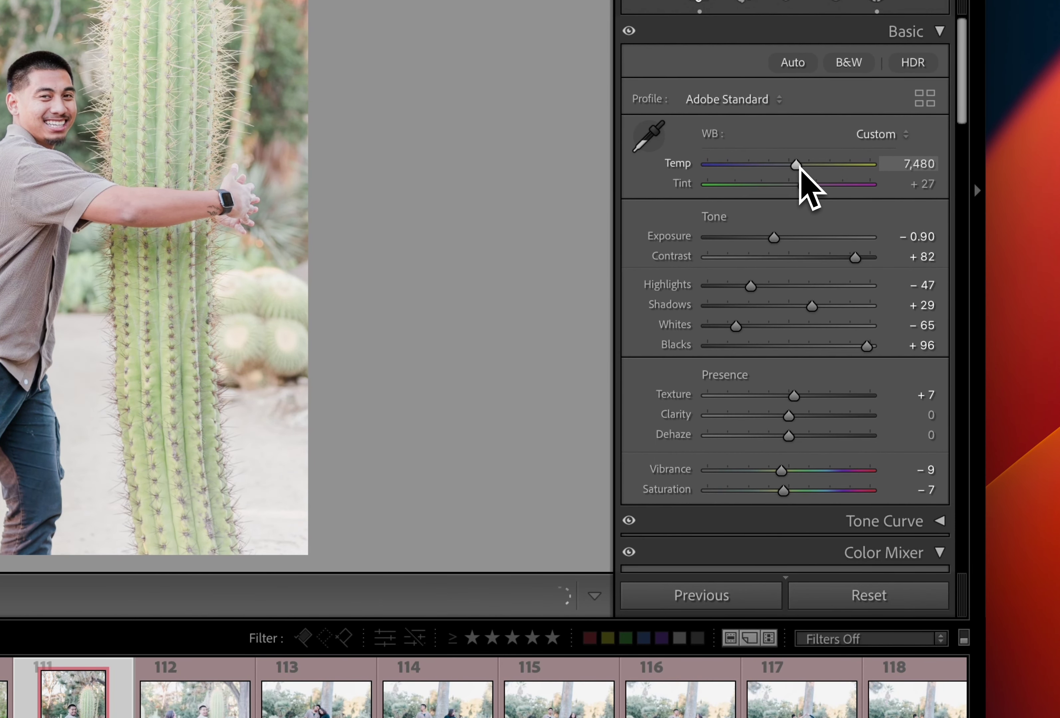
key("minus")
key("minus")
key("minus")
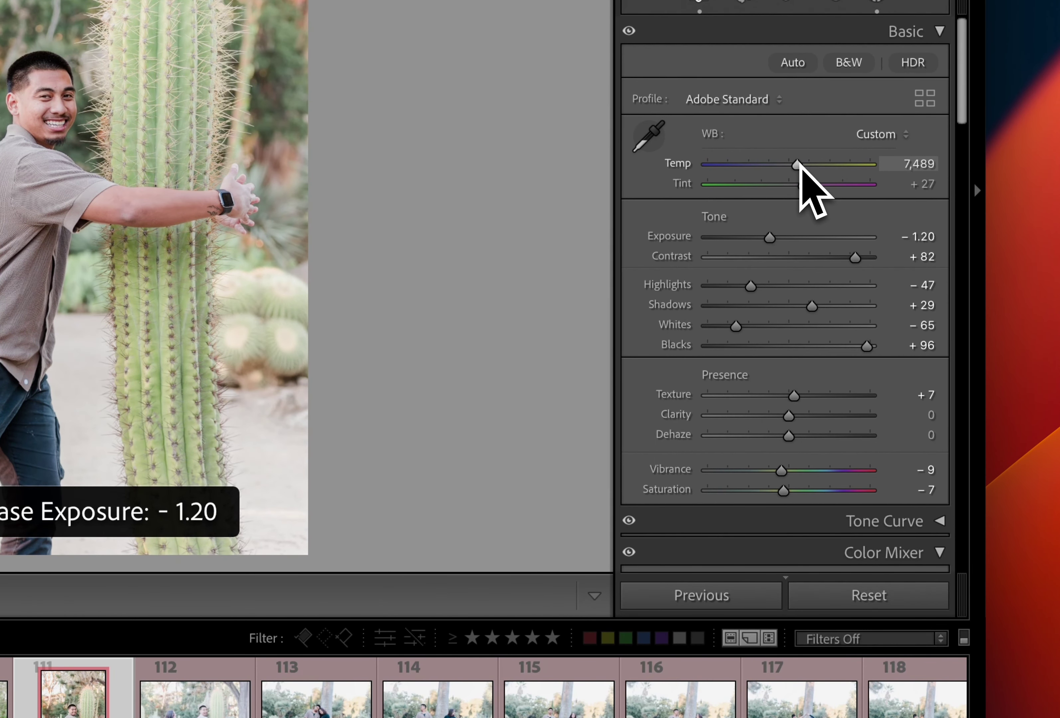
key("plus")
key("minus")
Sync the cactus photo's settings to photo 112 and view photo 112
key("shift+Right")
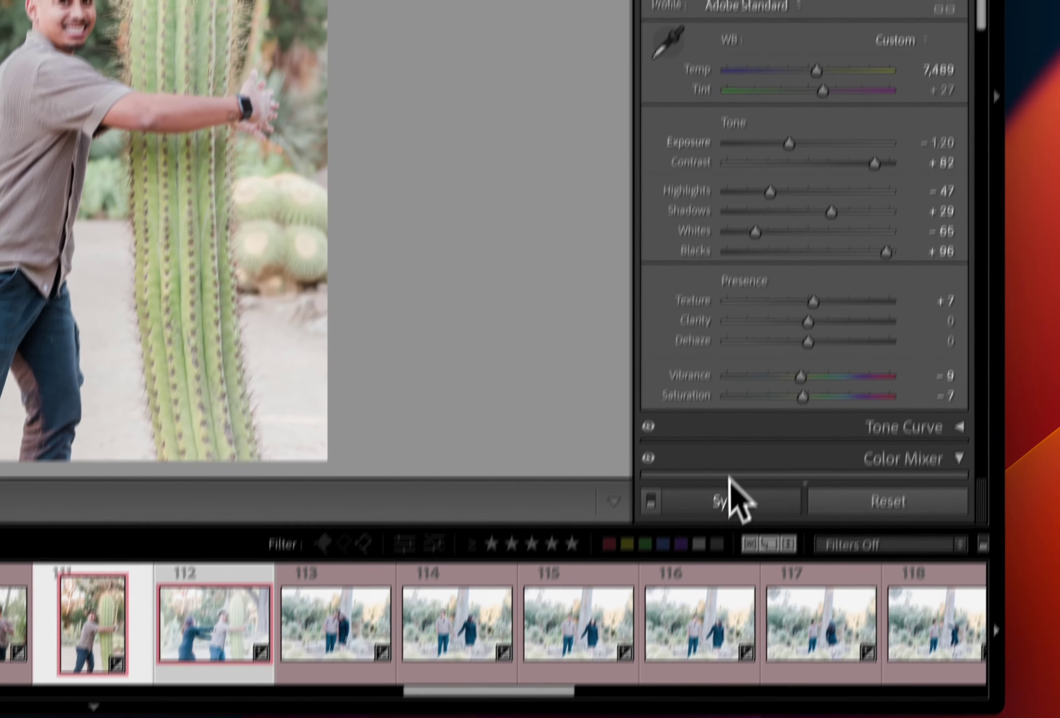
left_click(707, 593)
key("Return")
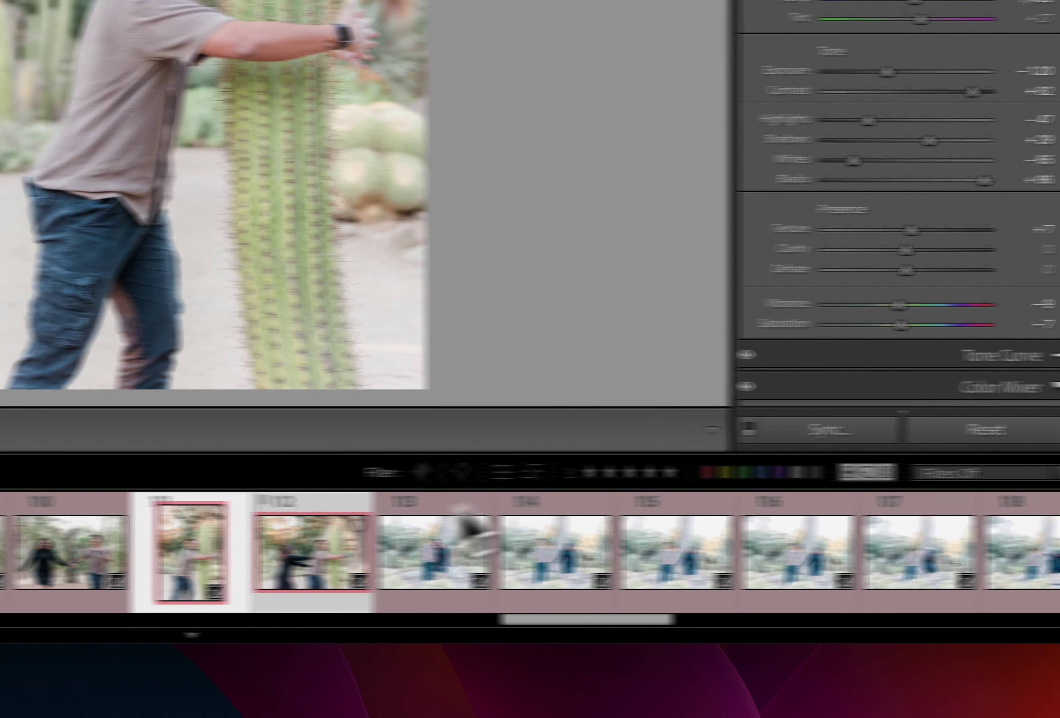
left_click(574, 573)
left_click(476, 552)
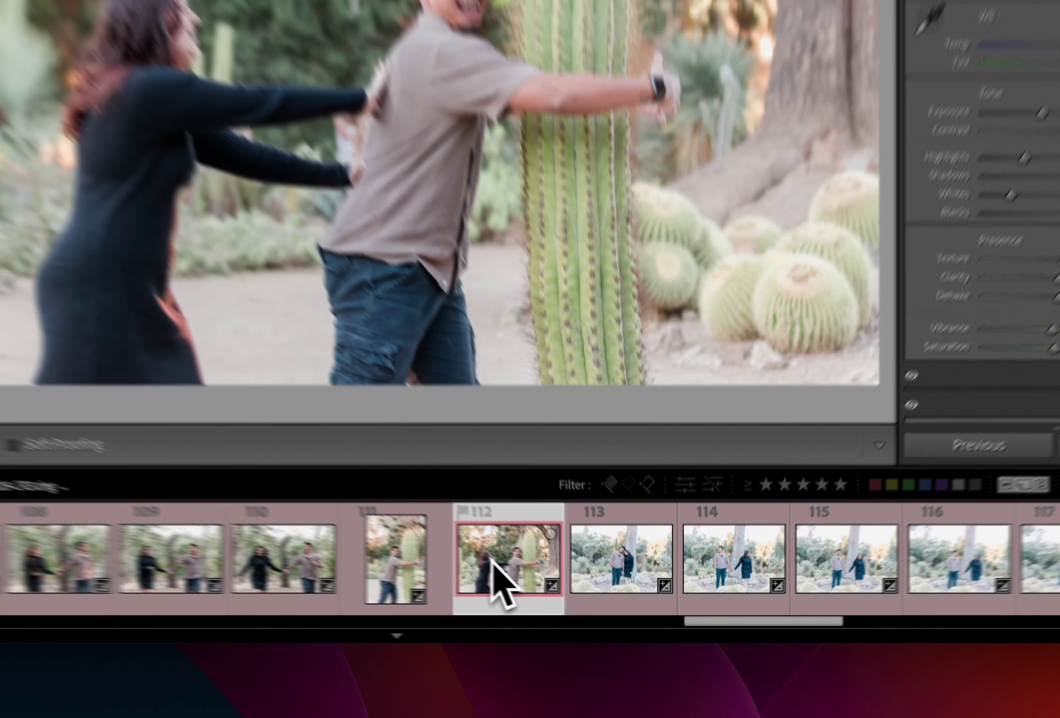
Darken photo 113 to −0.50 exposure and warm its temperature to 6,663
left_click(595, 564)
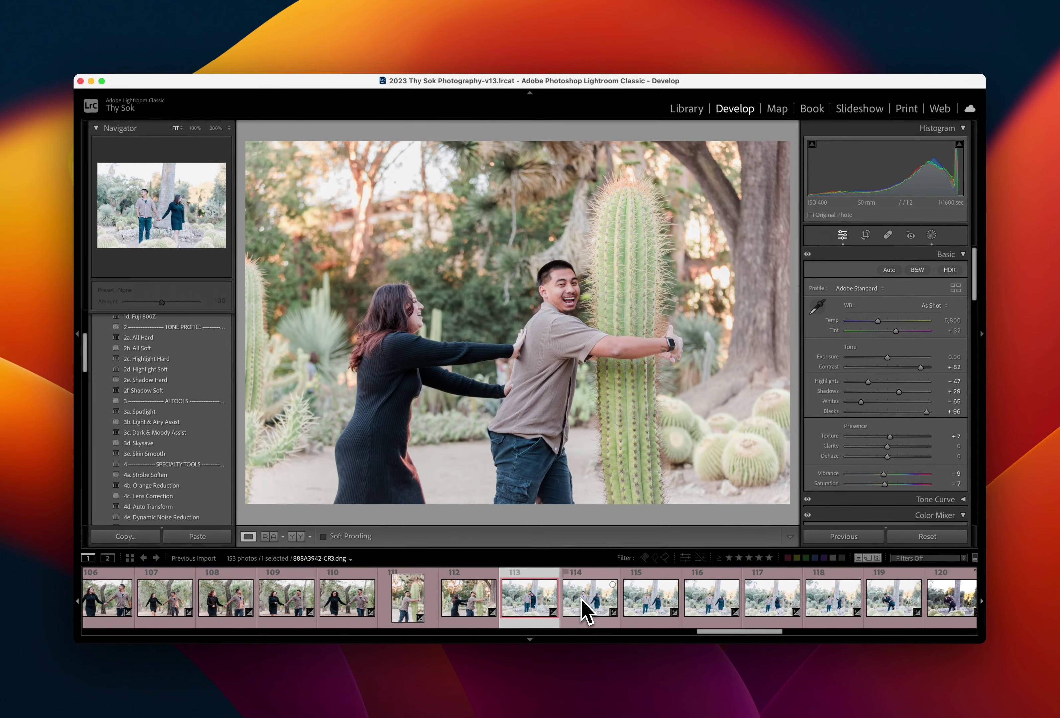
key("minus")
key("minus")
key("minus")
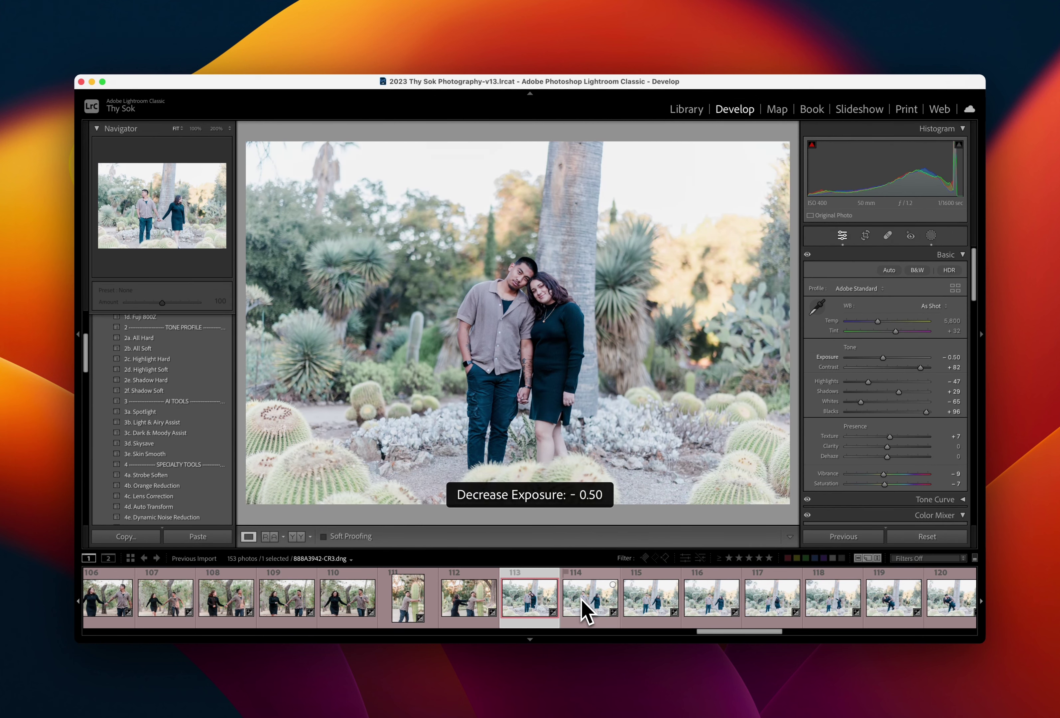
left_click_drag(877, 321, 884, 323)
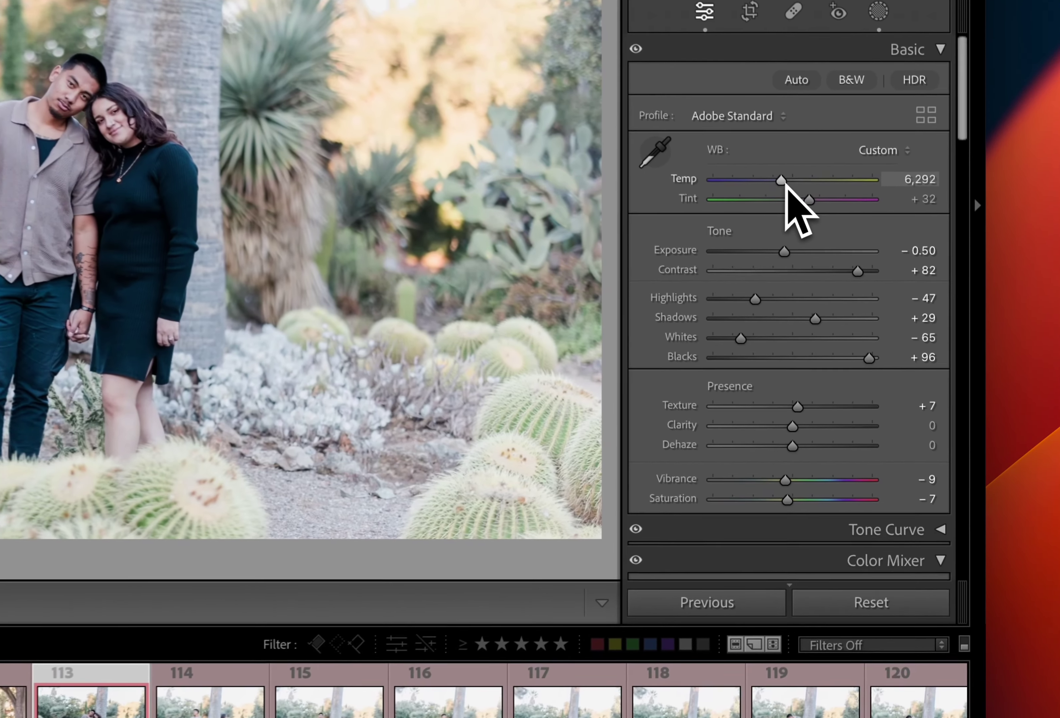
left_click_drag(785, 182, 788, 177)
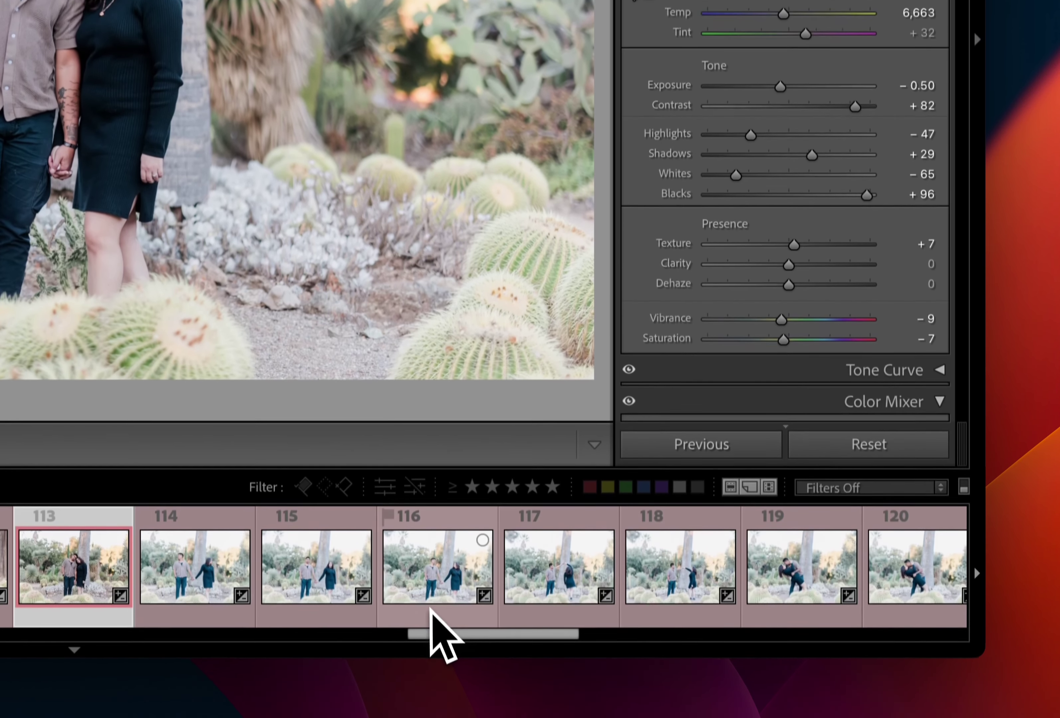
Sync photo 113's settings across photos 114–120
scroll(431, 609, "right", 5)
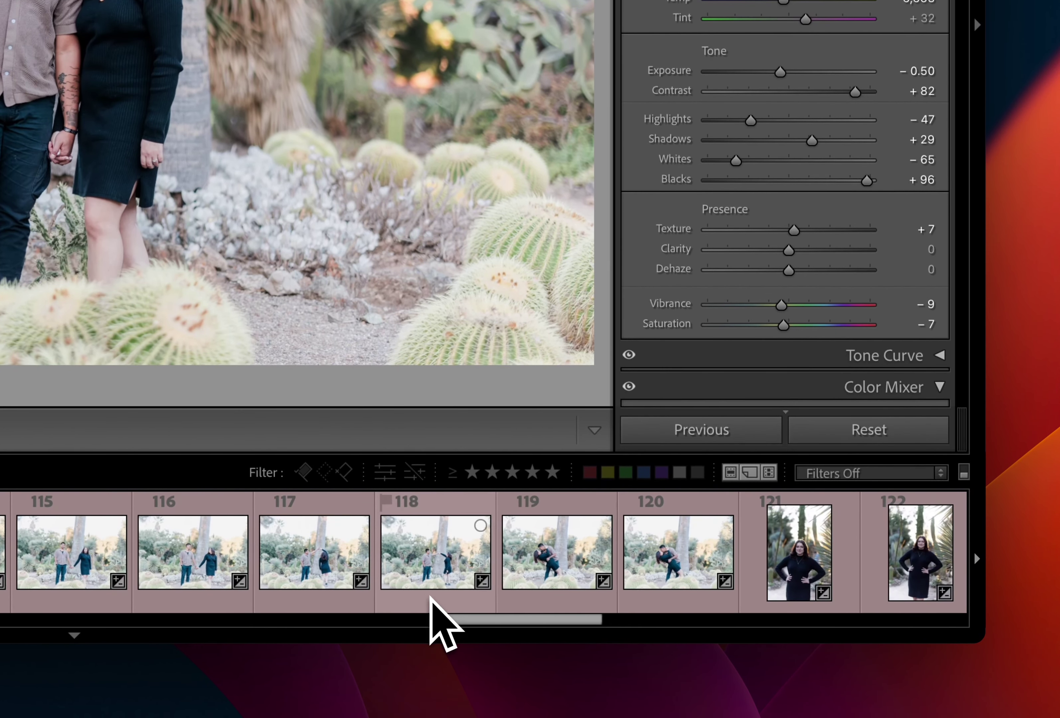
left_click(655, 550, "shift")
left_click(715, 433)
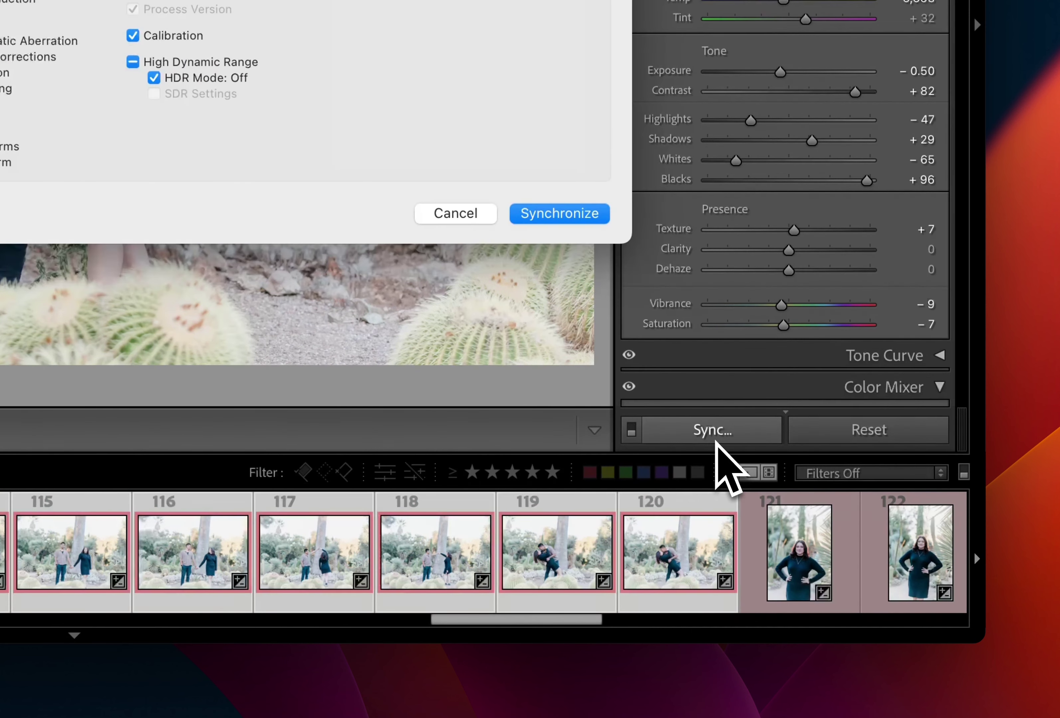
key("Return")
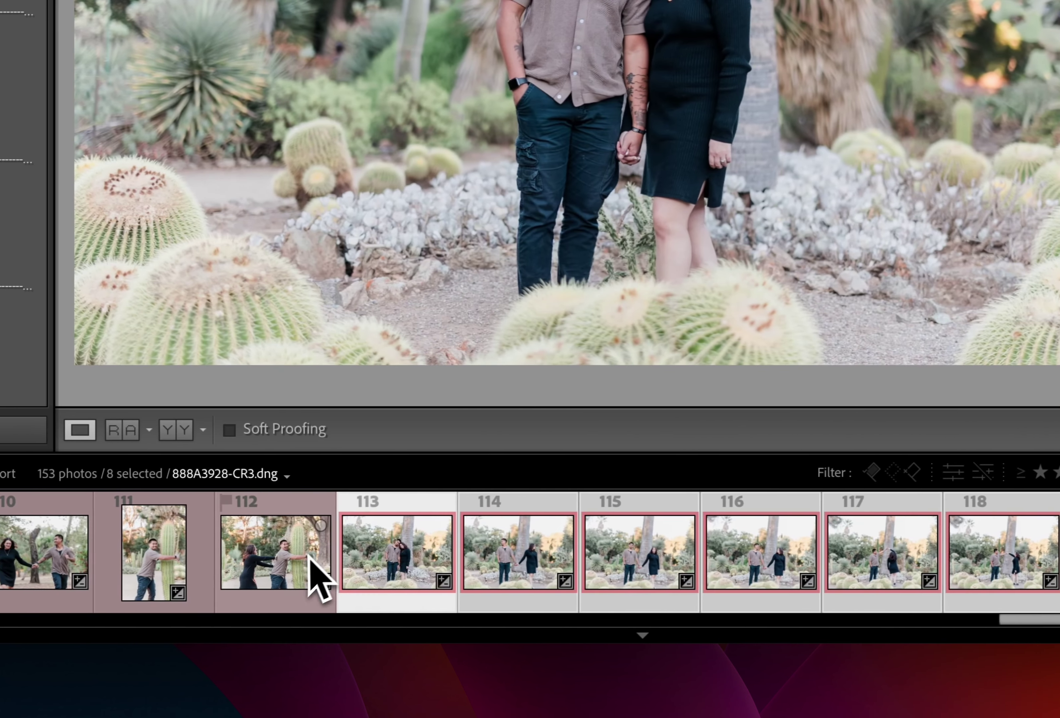
Darken photo 114 to −0.80, photo 115 to −1.00 and photo 116 to −0.90 exposure
left_click(302, 568)
left_click(517, 573)
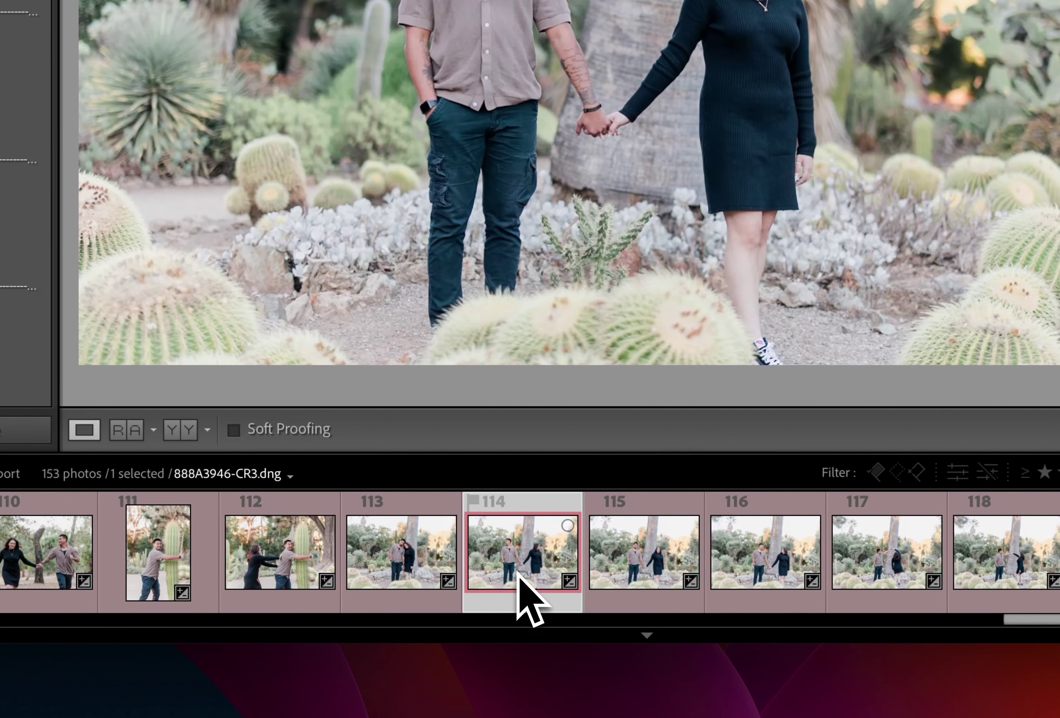
key("minus")
key("equal")
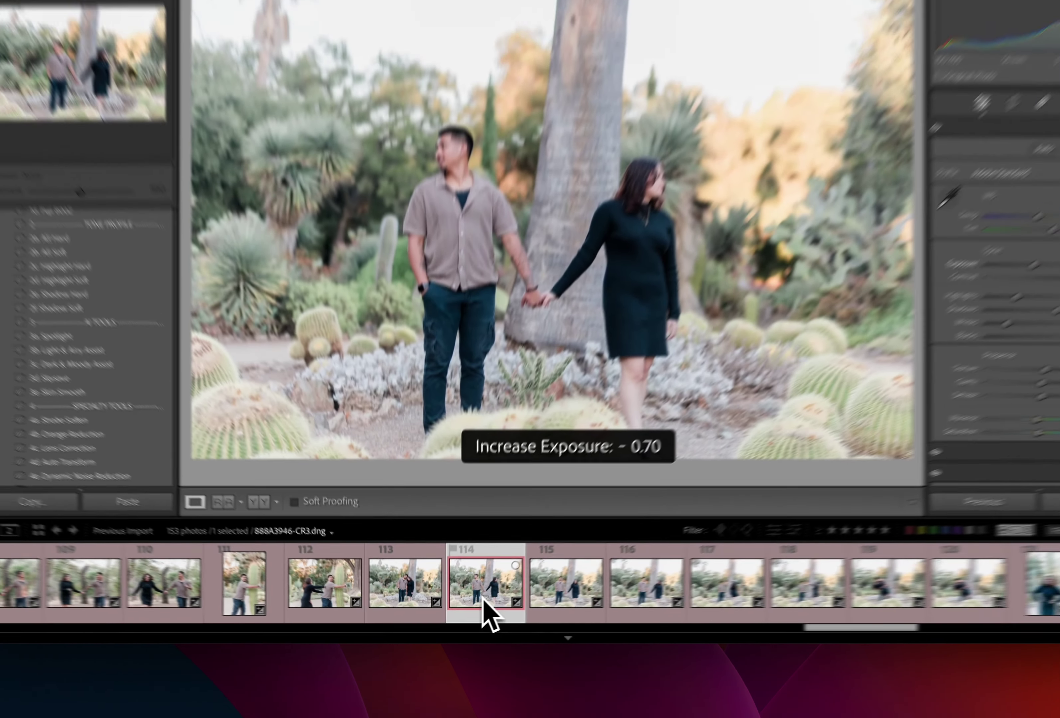
key("minus")
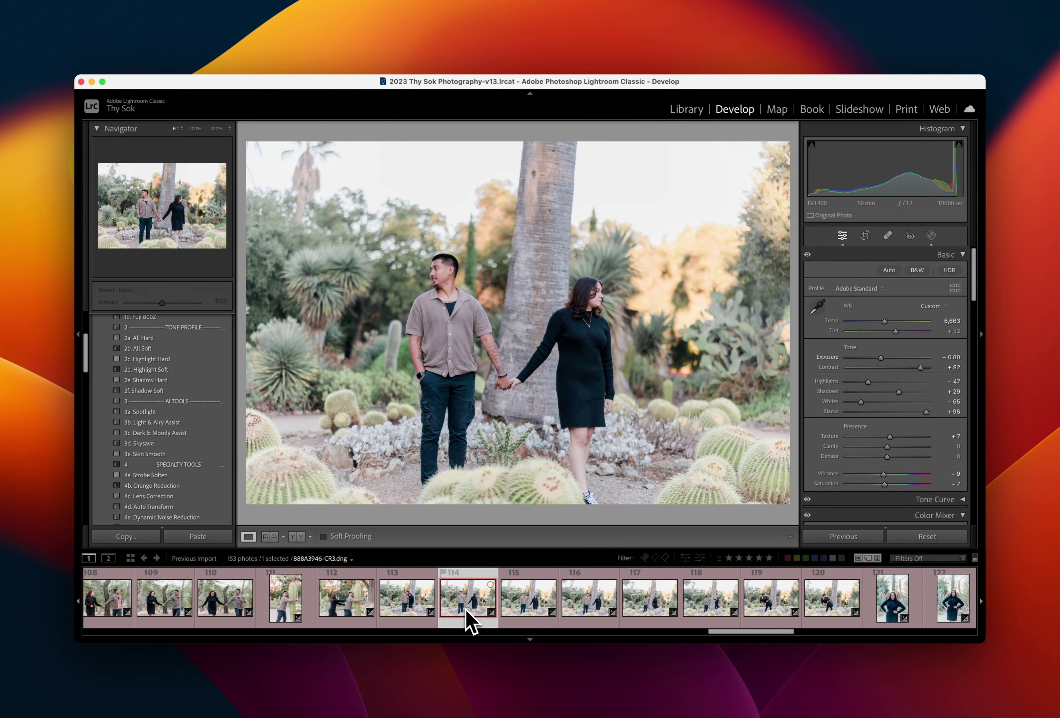
key("Right")
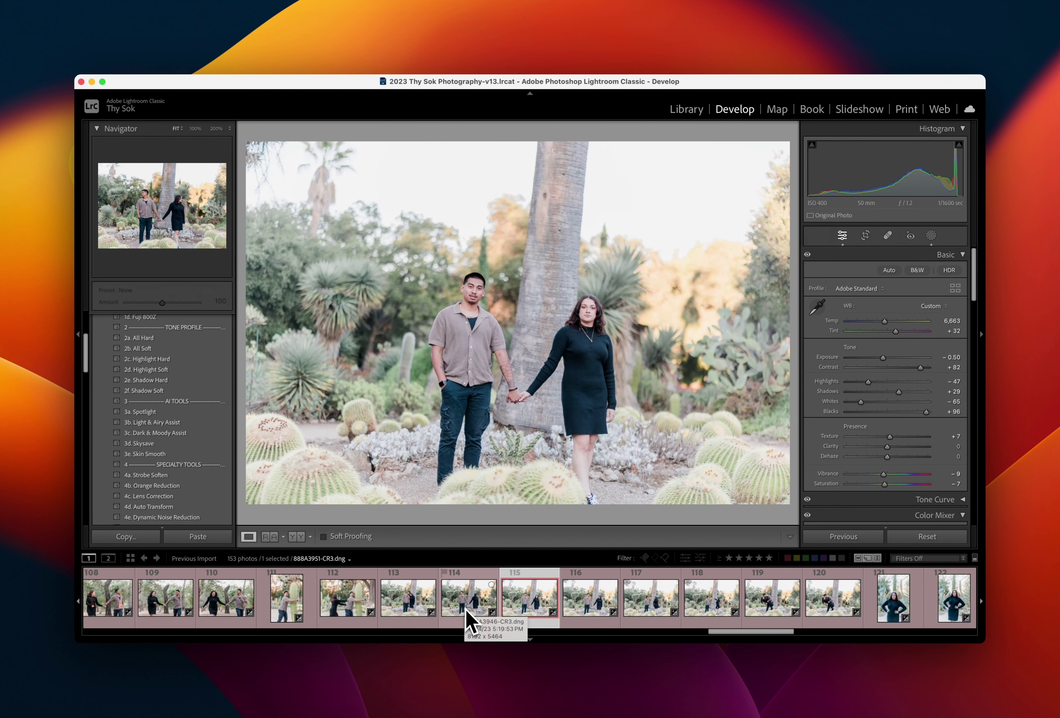
key("minus")
key("minus")
key("minus")
key("minus")
key("minus")
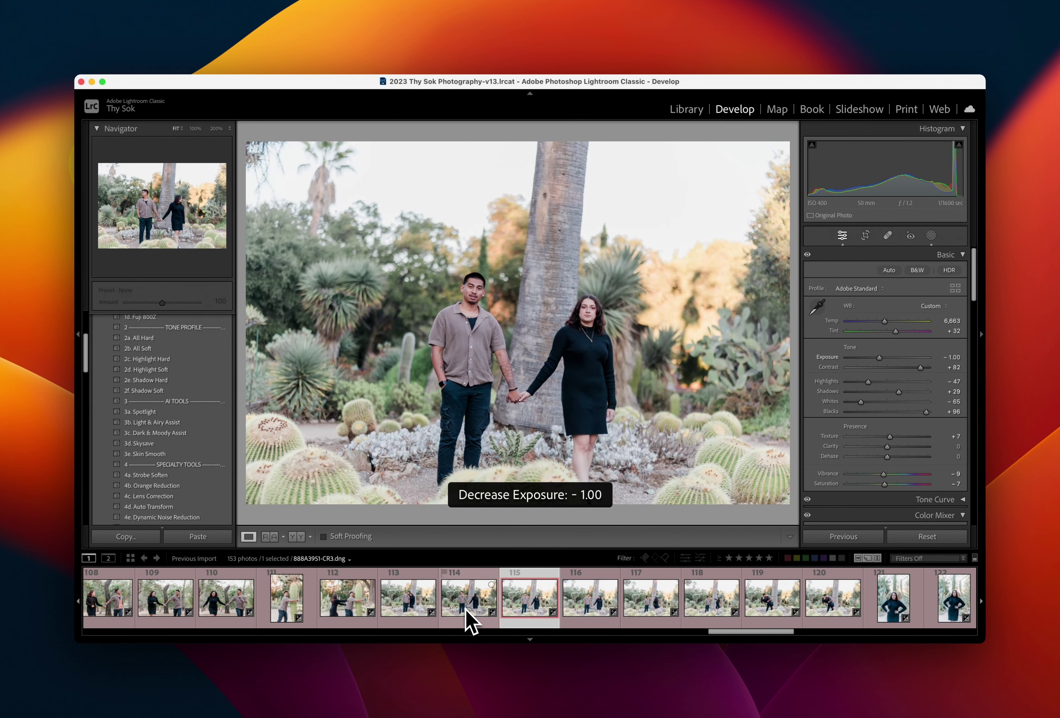
key("Right")
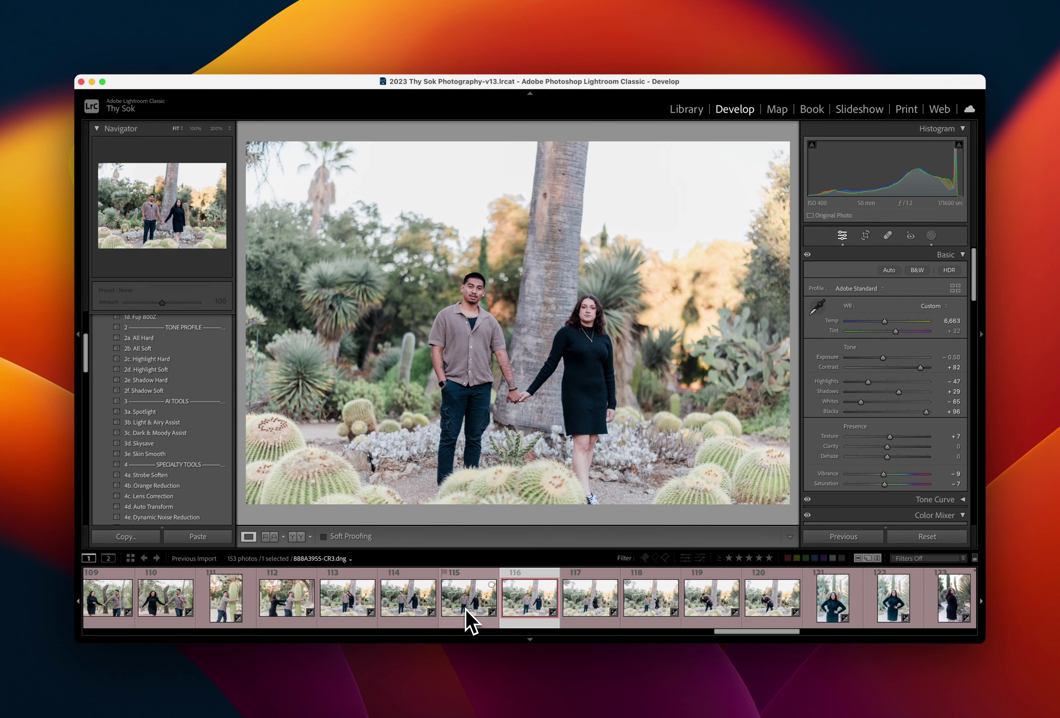
key("minus")
key("minus")
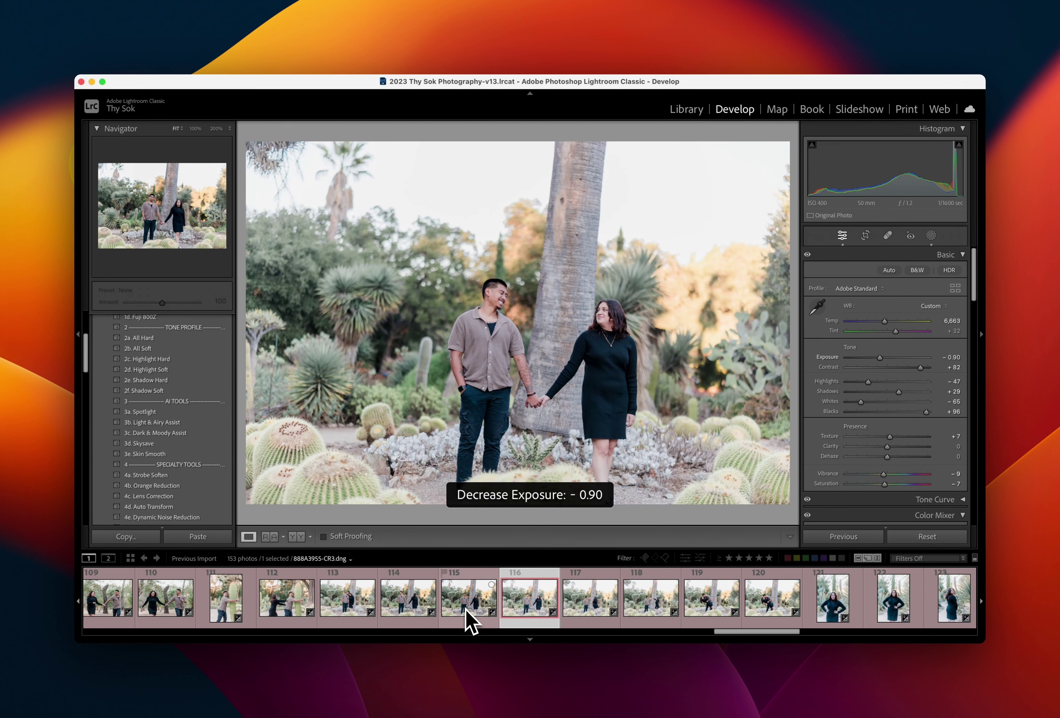
Sync photo 116's settings onto photos 117–120 and step through photos 117–119
key("shift+Right")
key("shift+Right")
key("shift+Right")
key("shift+Right")
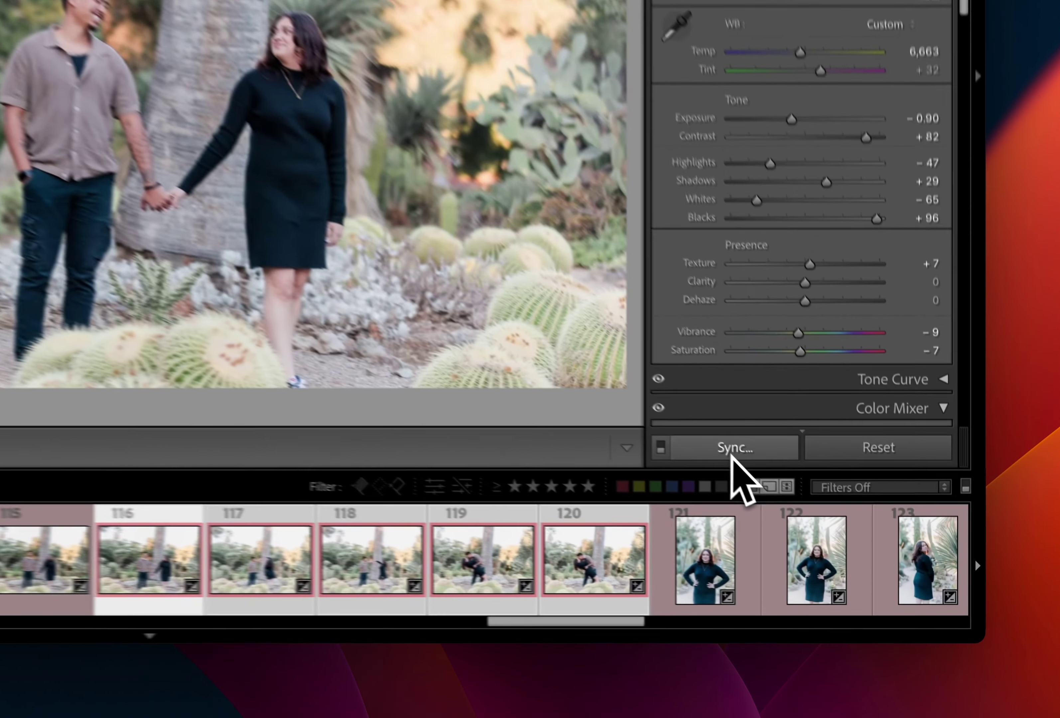
left_click(847, 539)
key("Return")
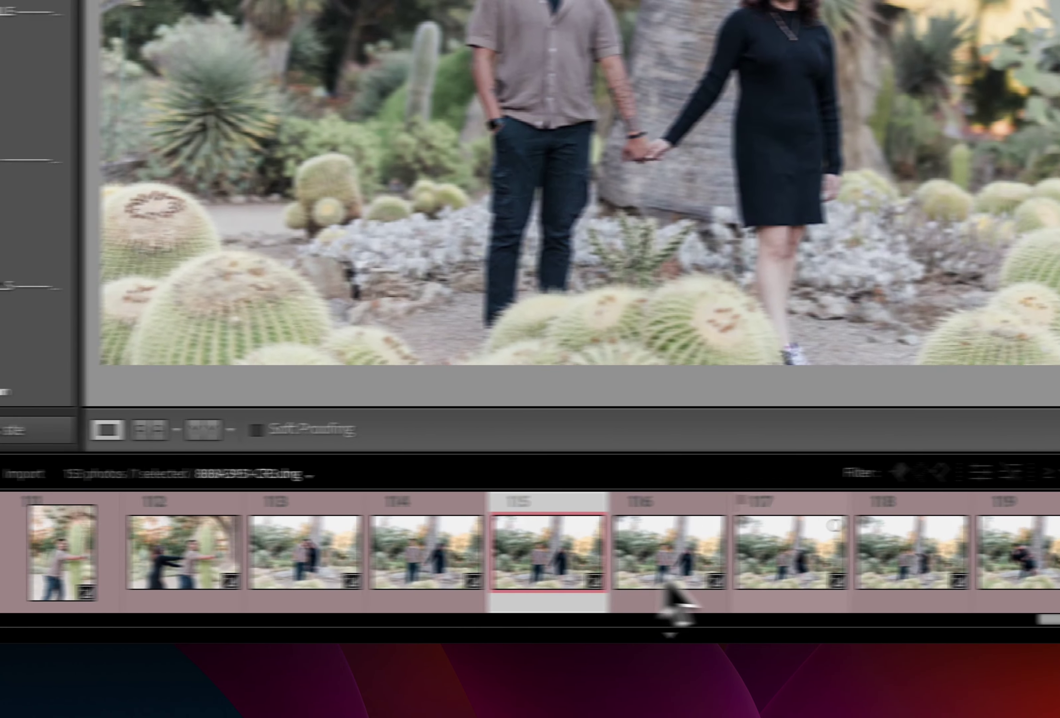
left_click(542, 581)
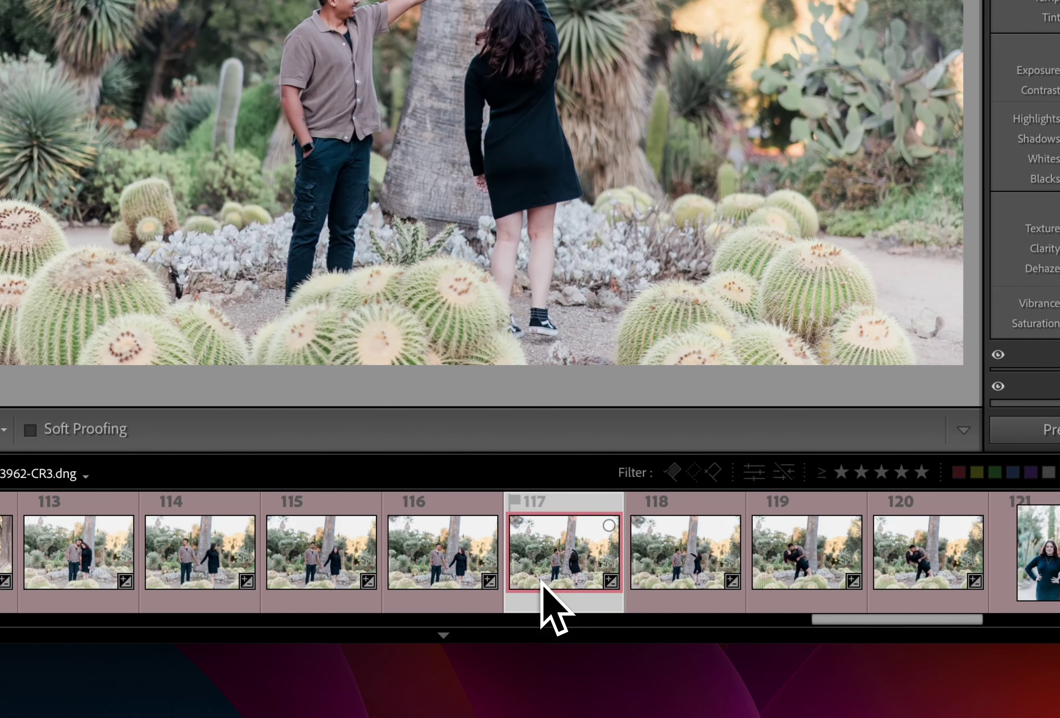
key("Right")
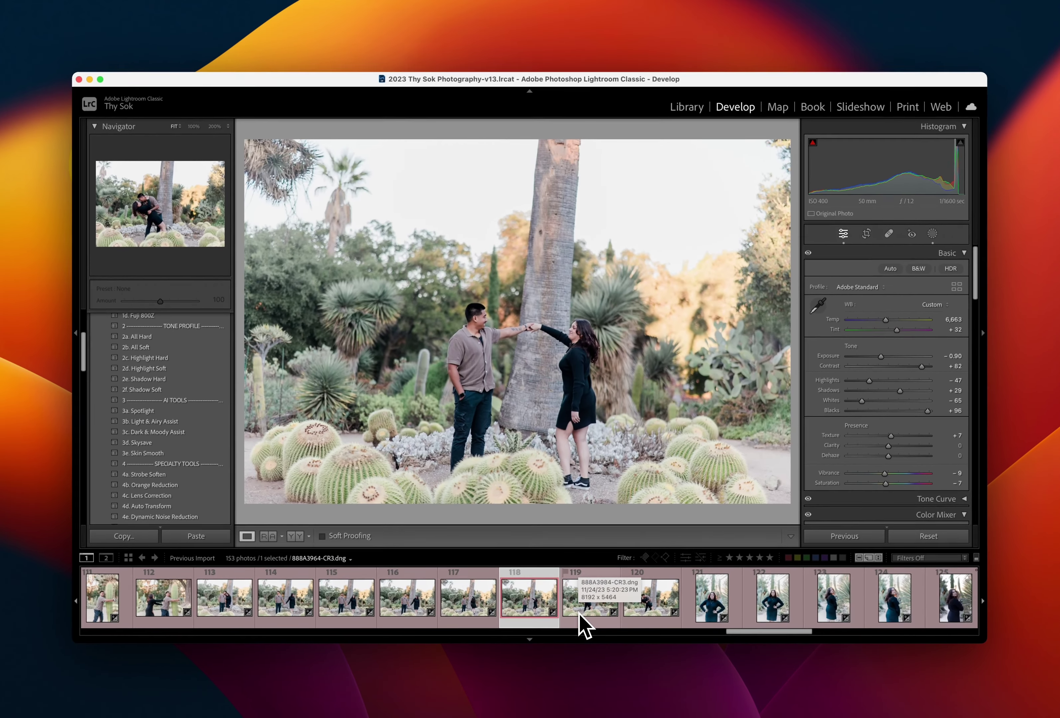
key("Right")
key("Right")
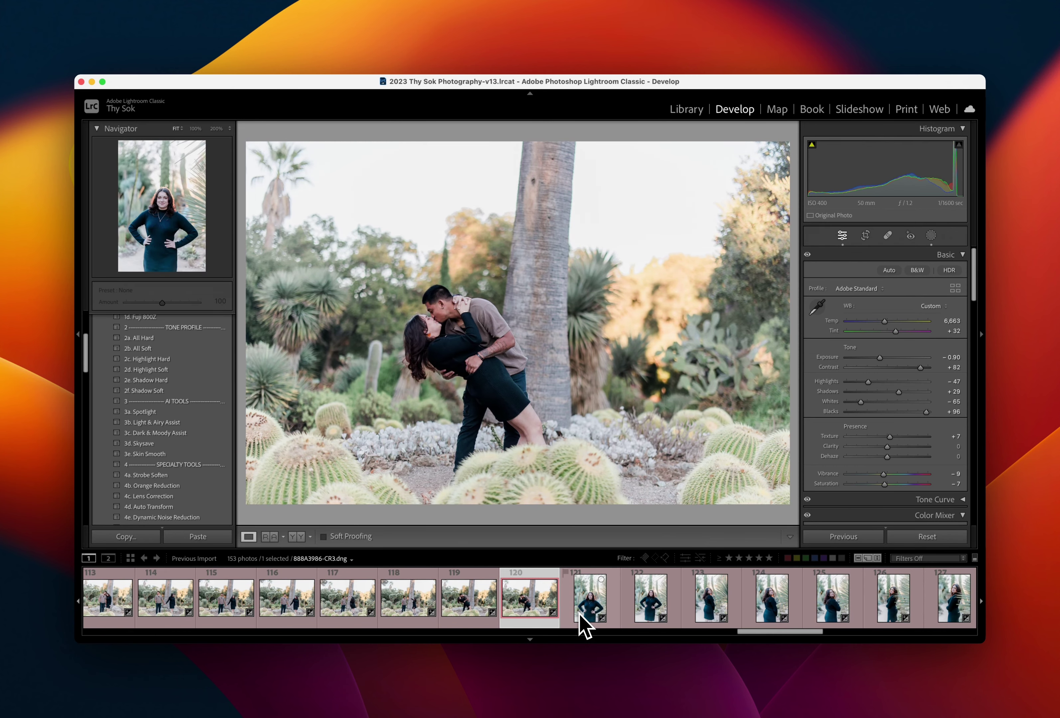
Crop the top off kissing photo 120 and warm portrait photo 121 to 7,158
key("r")
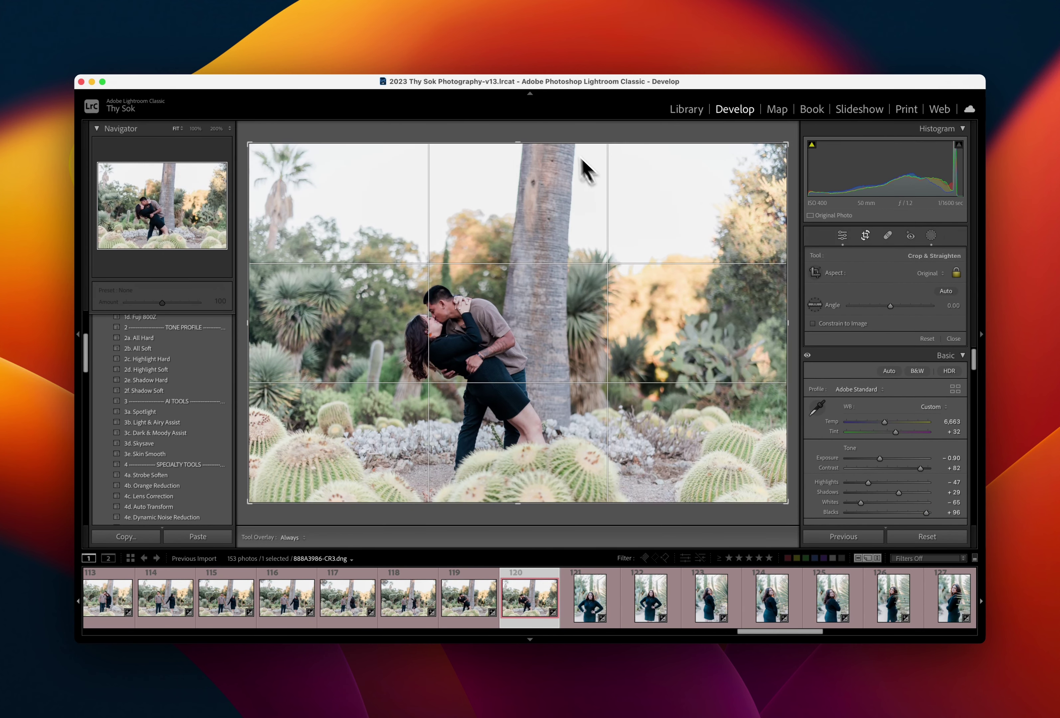
left_click_drag(517, 143, 526, 174)
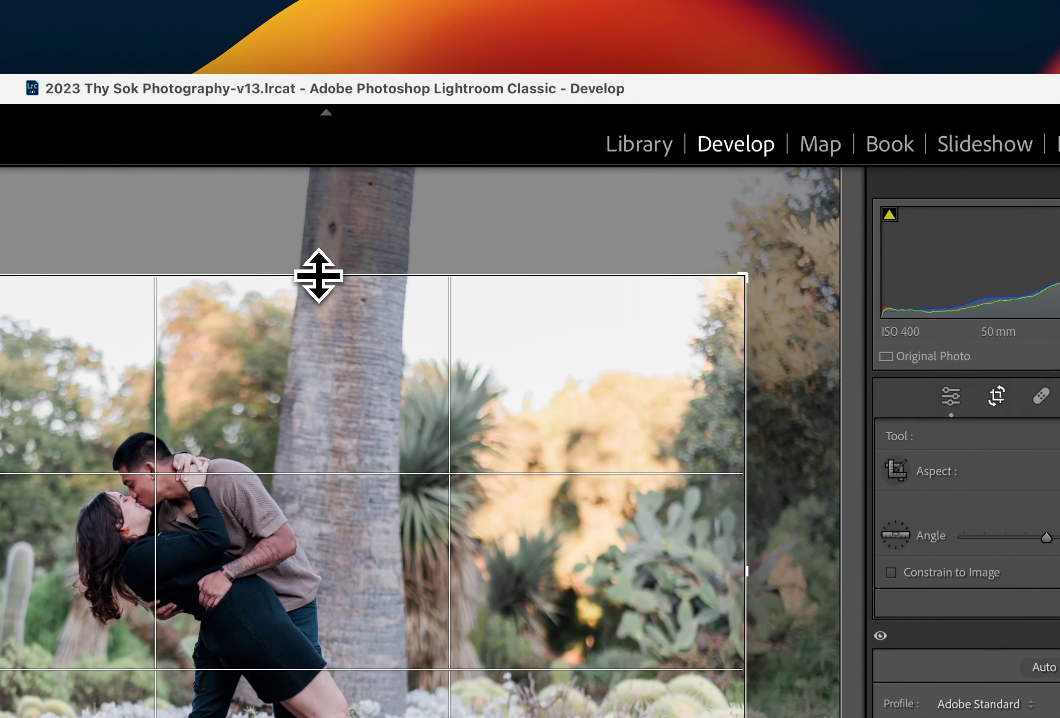
key("Return")
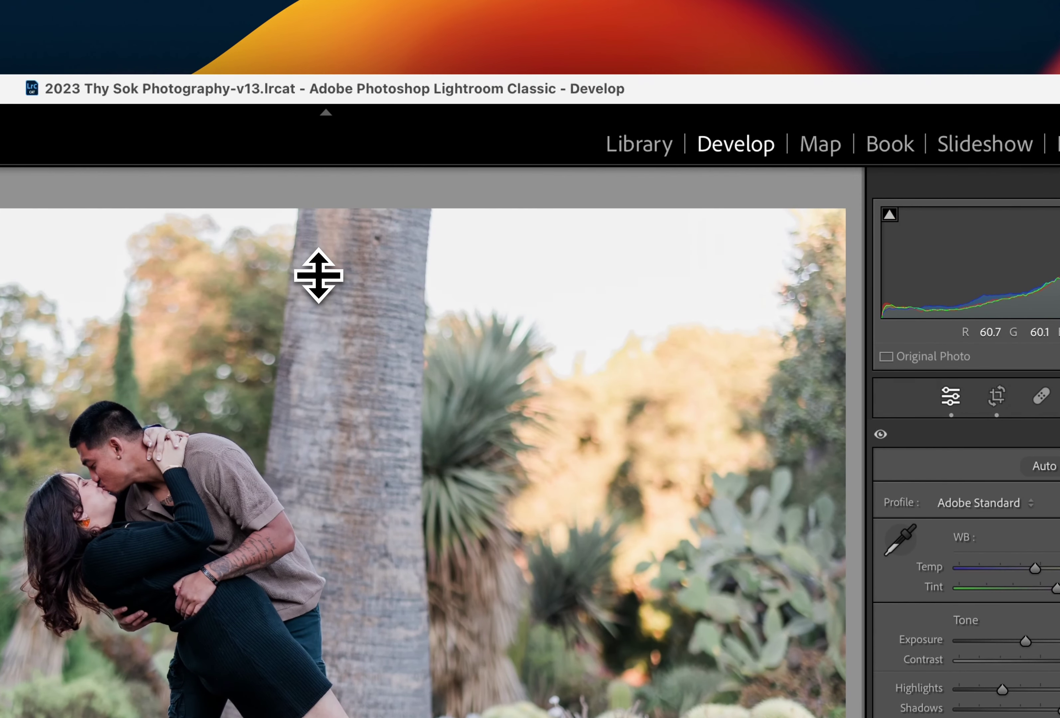
key("Right")
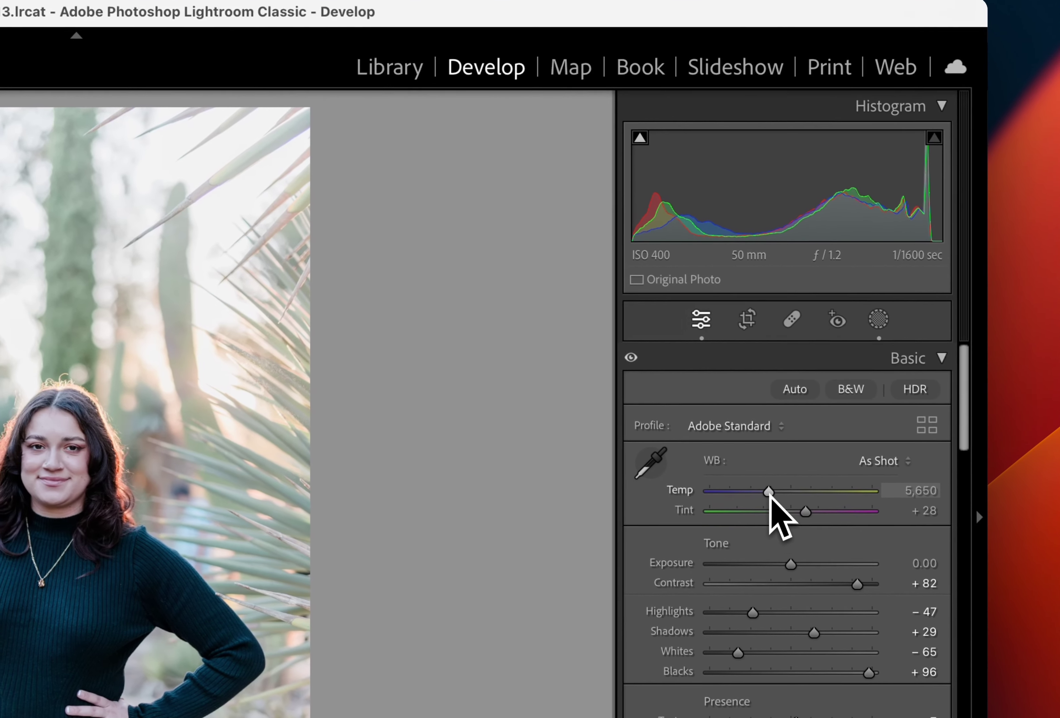
left_click_drag(771, 491, 792, 491)
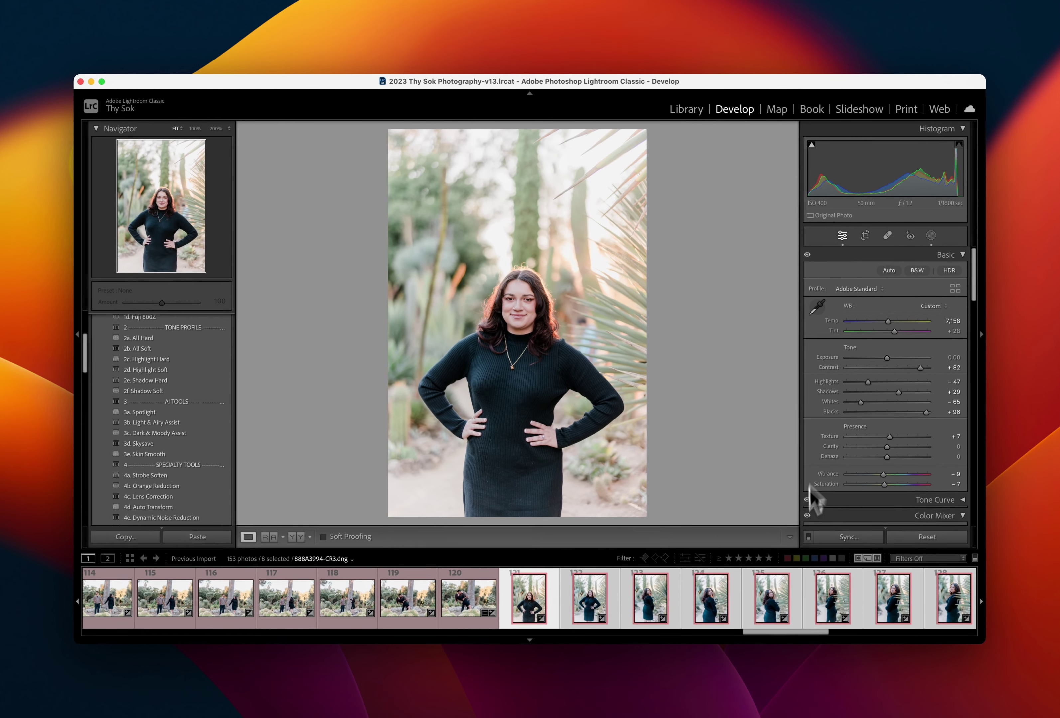
Narrow the filmstrip selection back to a single photo and open photo 122
scroll(781, 610, "down", 3)
scroll(774, 610, "down", 5)
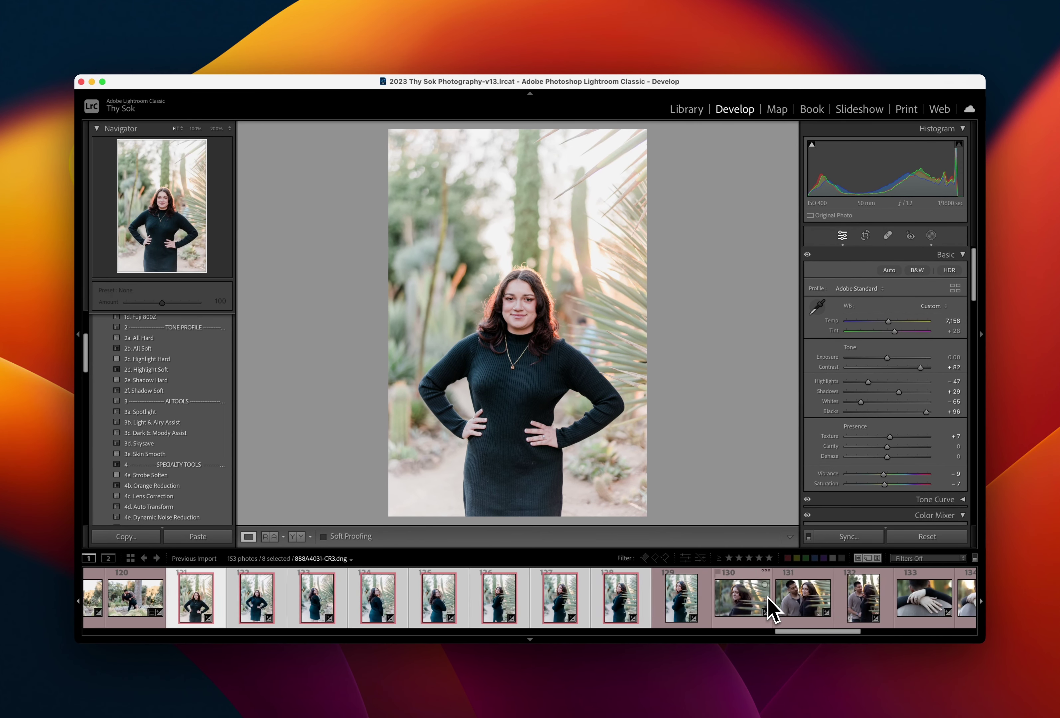
left_click(820, 598, "shift")
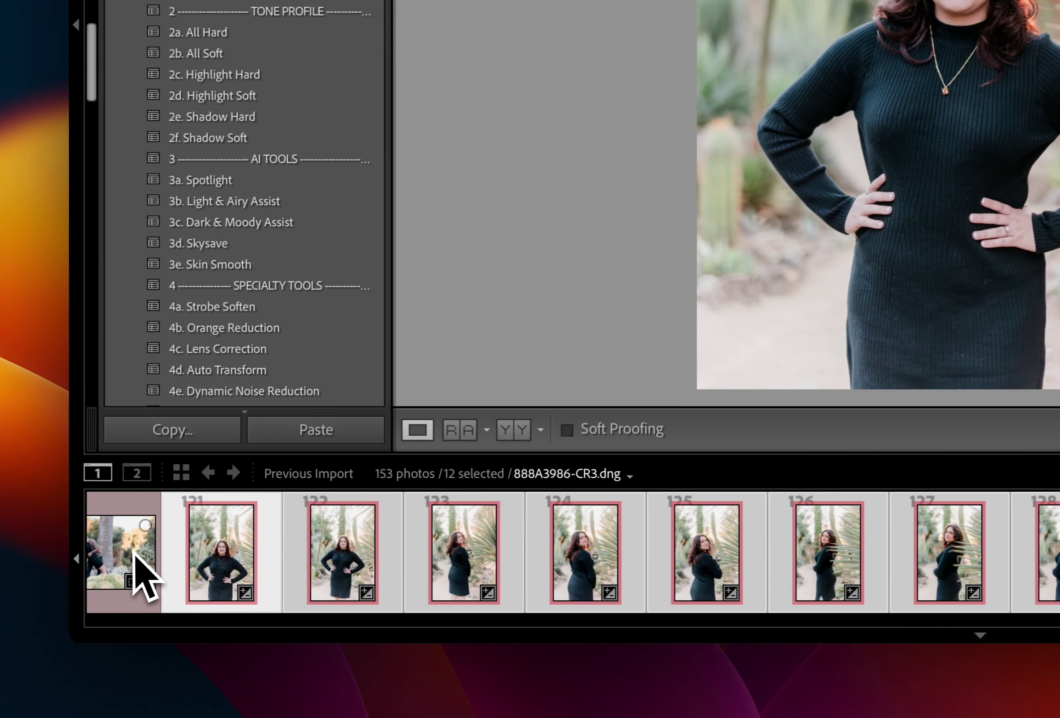
left_click(135, 554)
left_click(229, 583)
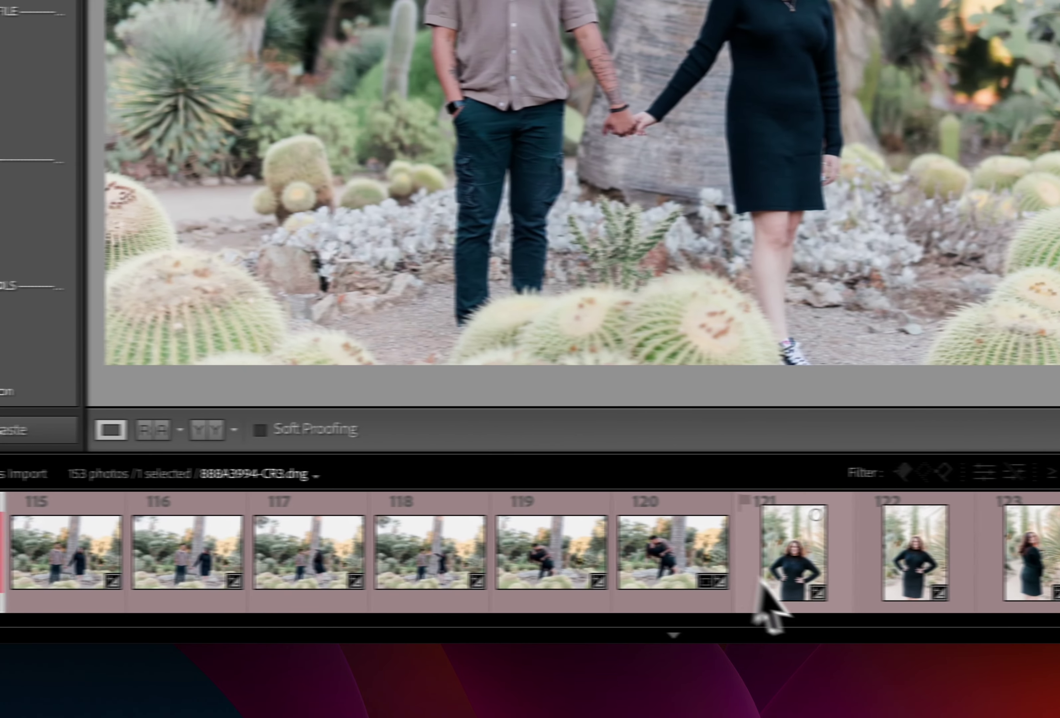
left_click(759, 581)
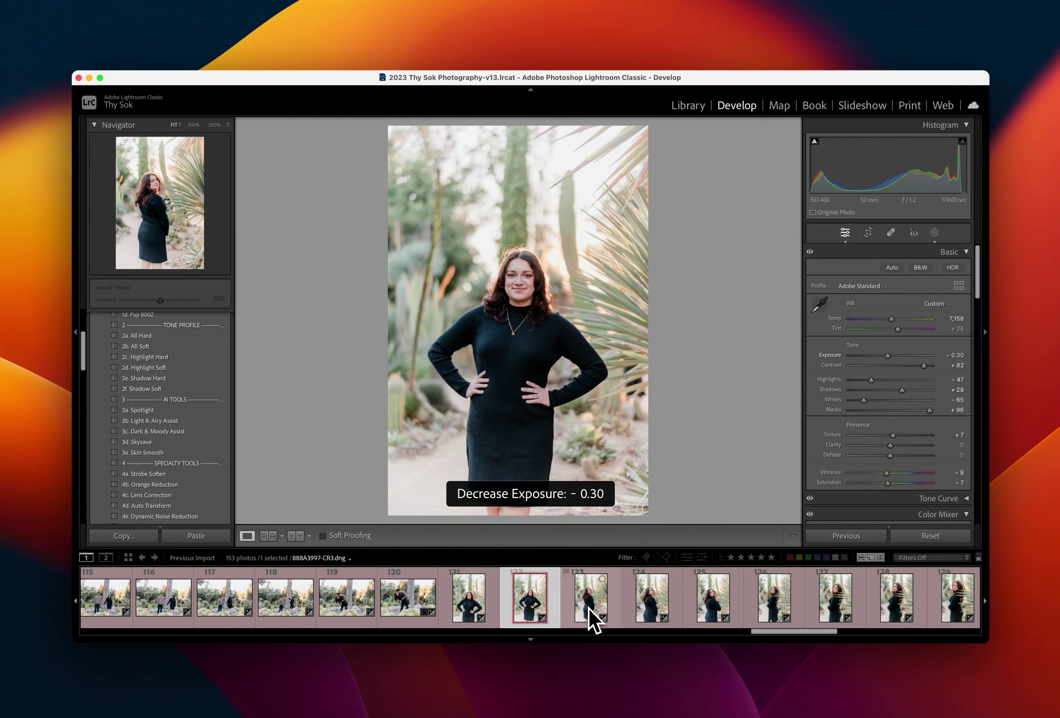
Darken photos 122, 123 and 124 to −0.40 exposure
key("minus")
key("Right")
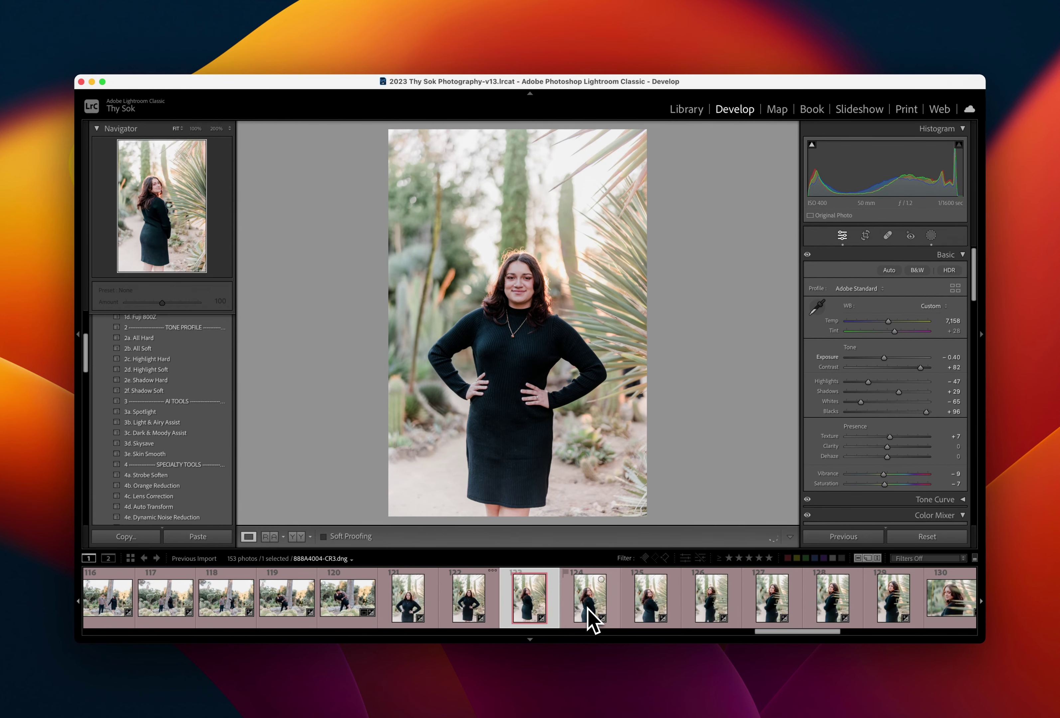
key("minus")
key("minus")
key("minus")
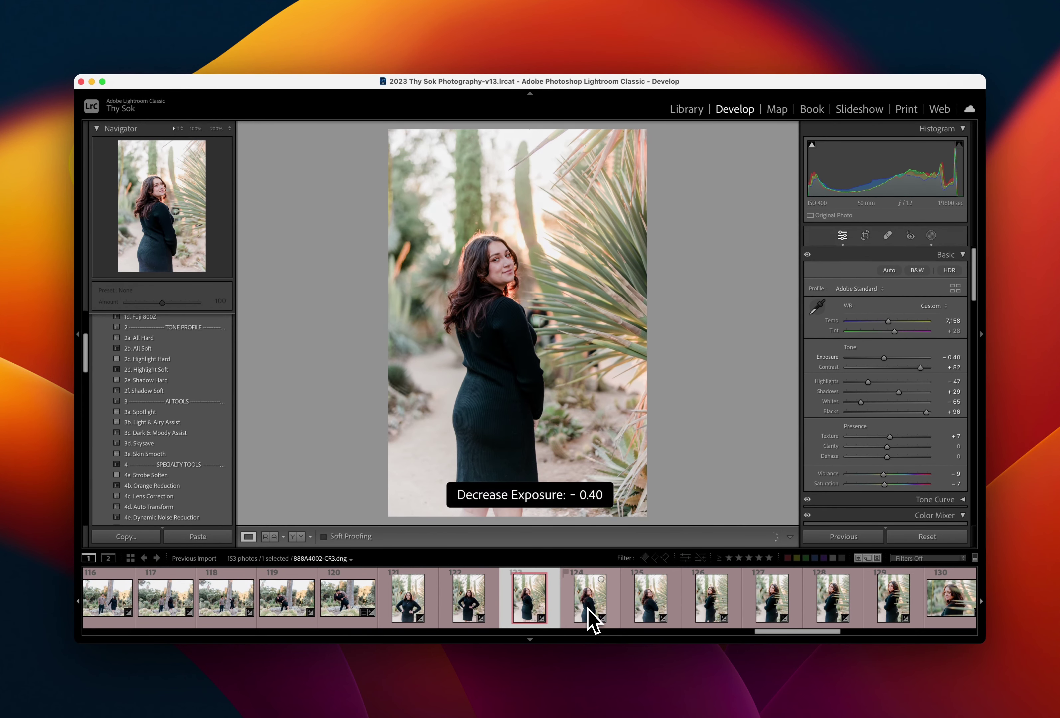
key("Right")
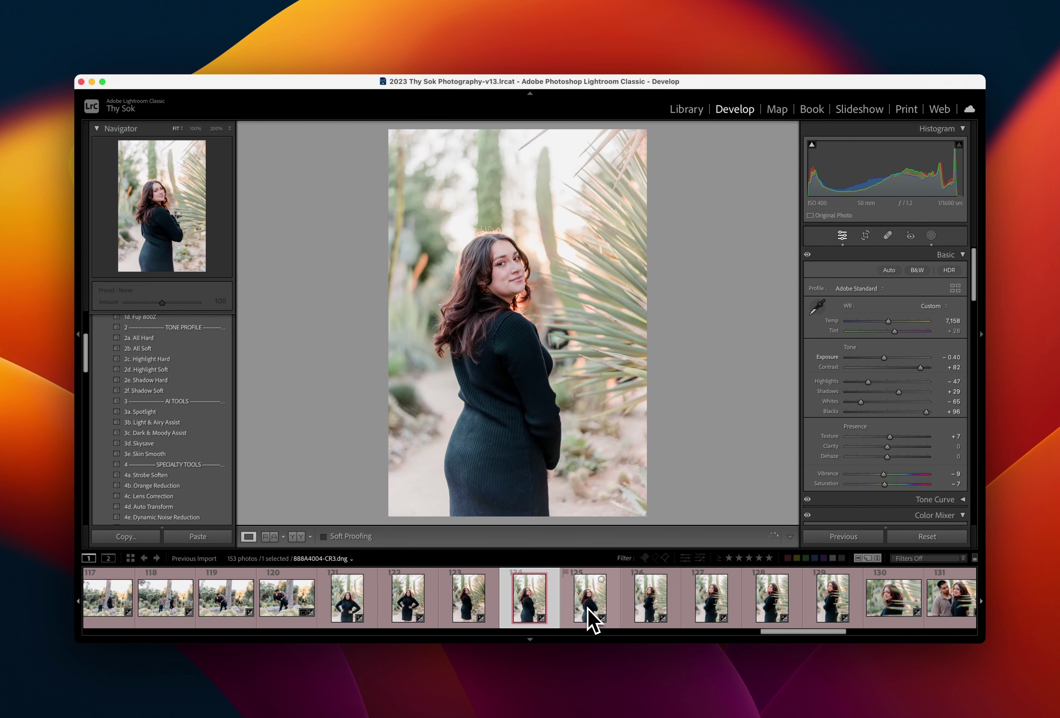
key("minus")
key("minus")
key("minus")
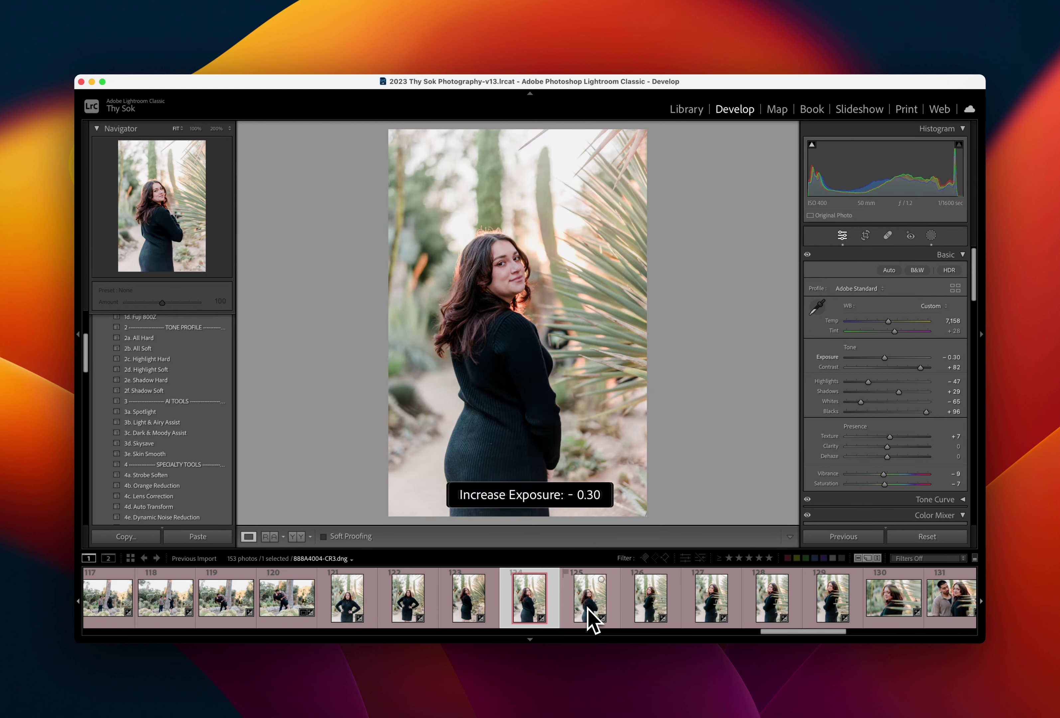
key("Right")
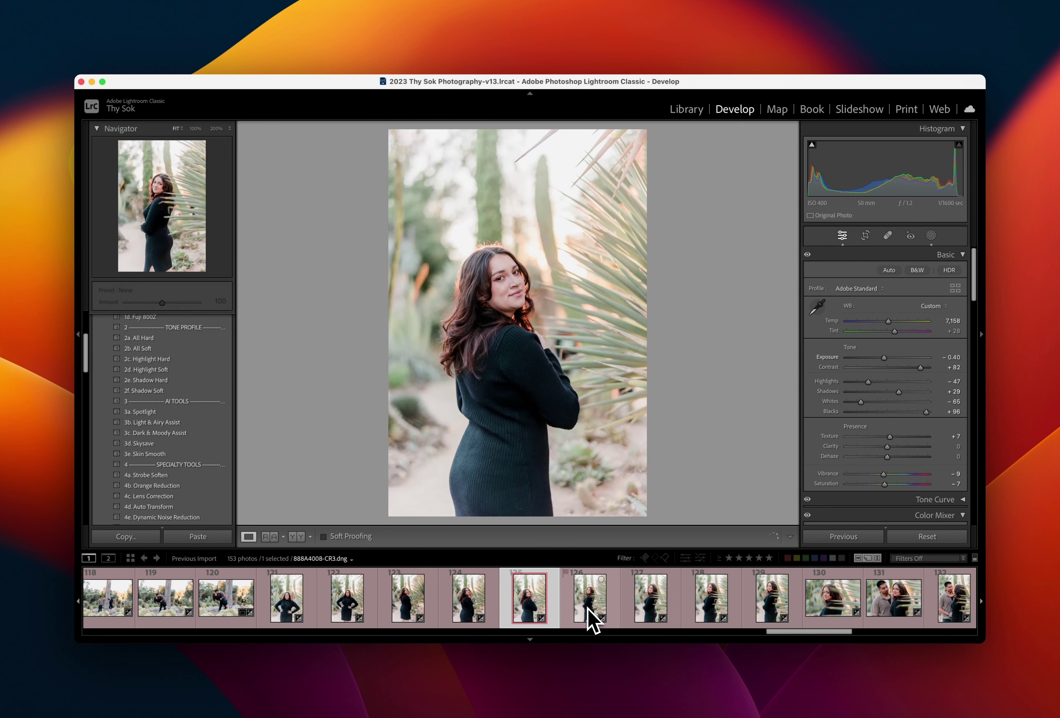
Set photos 125 and 126 to −0.20 exposure and photo 127 to −0.30
key("minus")
key("minus")
key("minus")
key("equal")
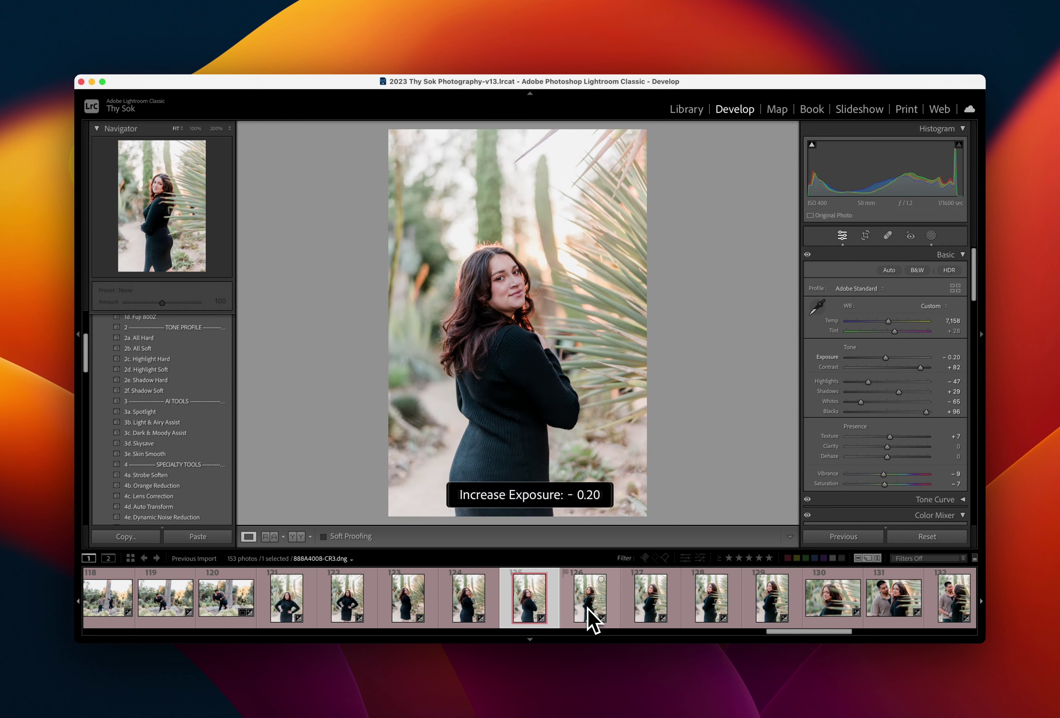
key("Right")
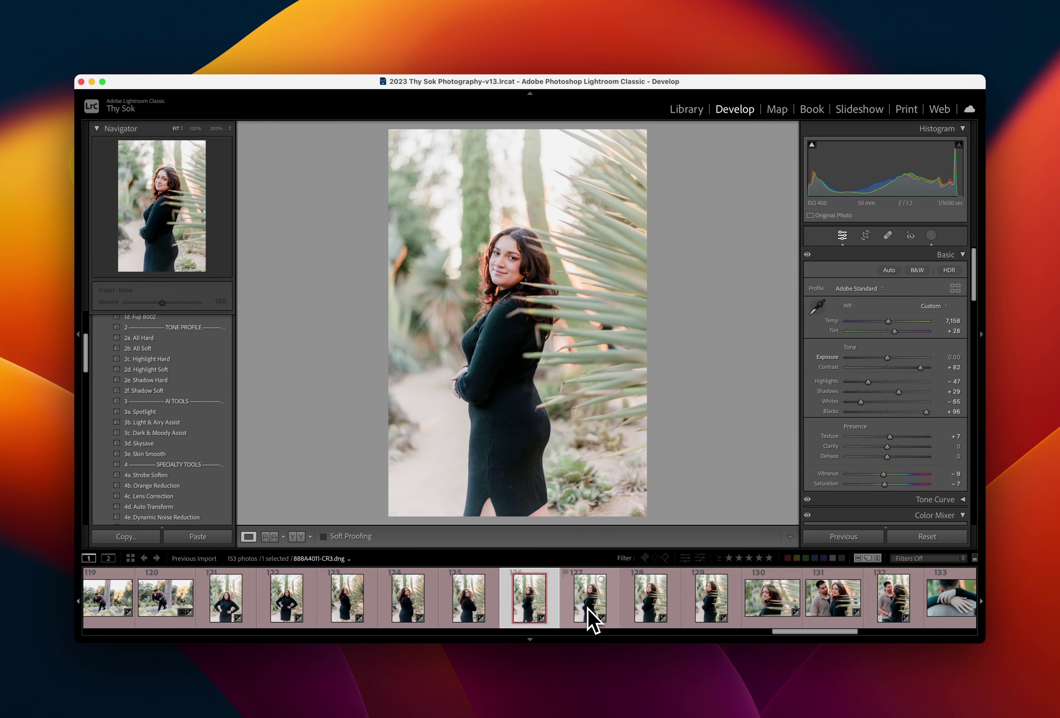
key("minus")
key("minus")
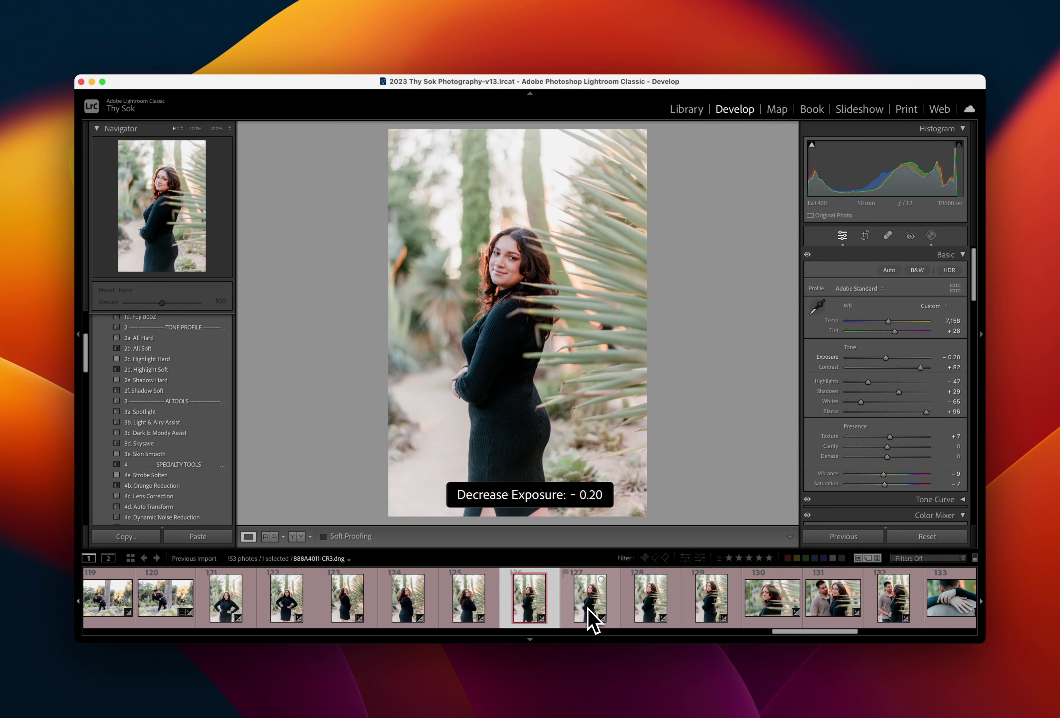
key("Right")
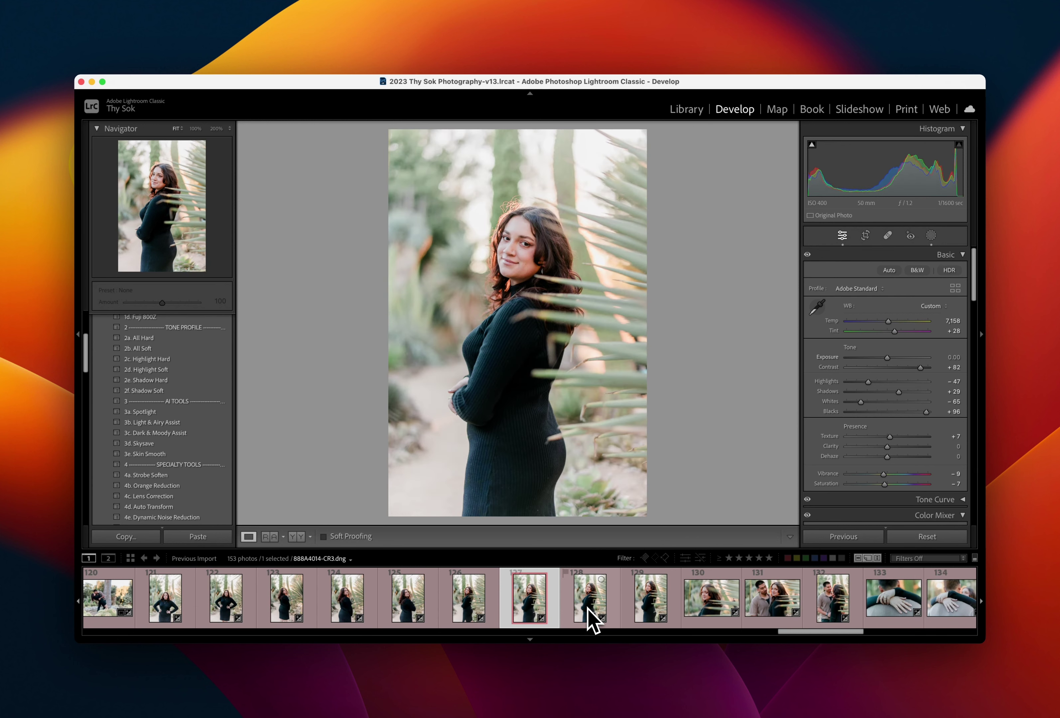
key("minus")
key("minus")
key("minus")
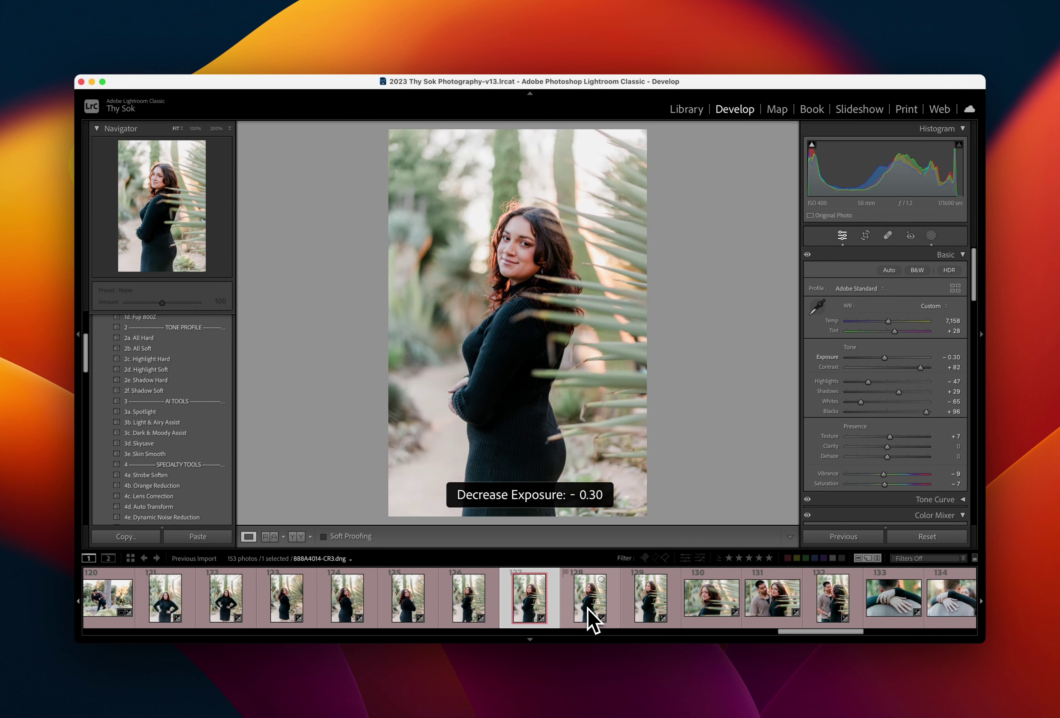
key("Right")
mouse_move(592, 596)
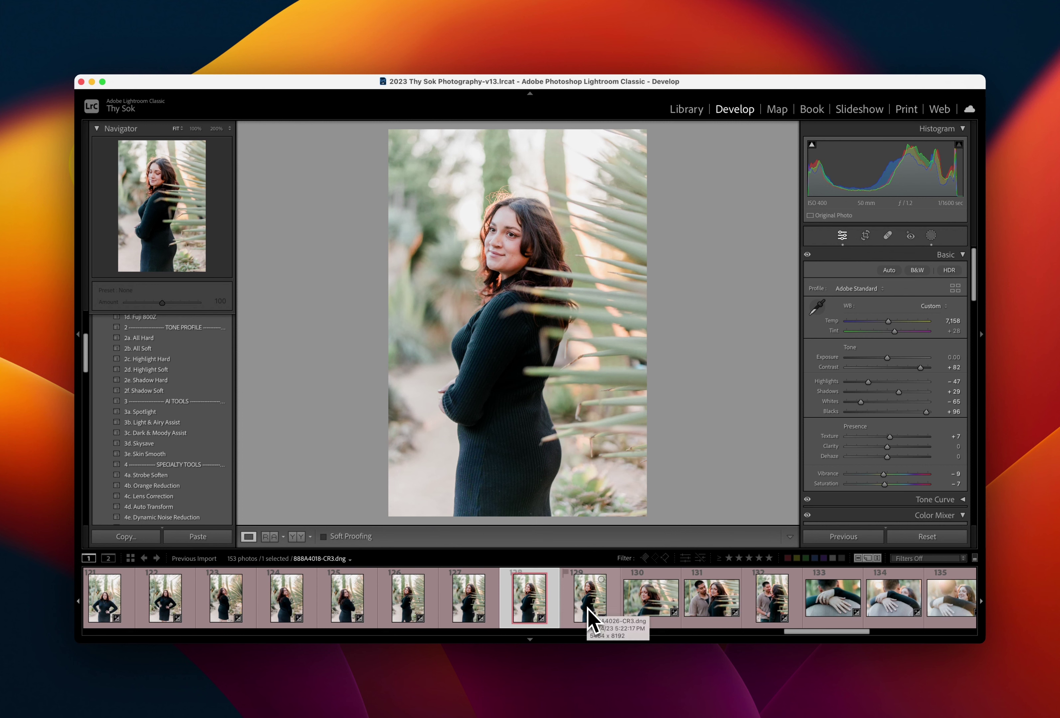
Set photos 128 and 129 to −0.30 exposure and photo 130 to −0.20
key("minus")
key("minus")
key("minus")
key("Right")
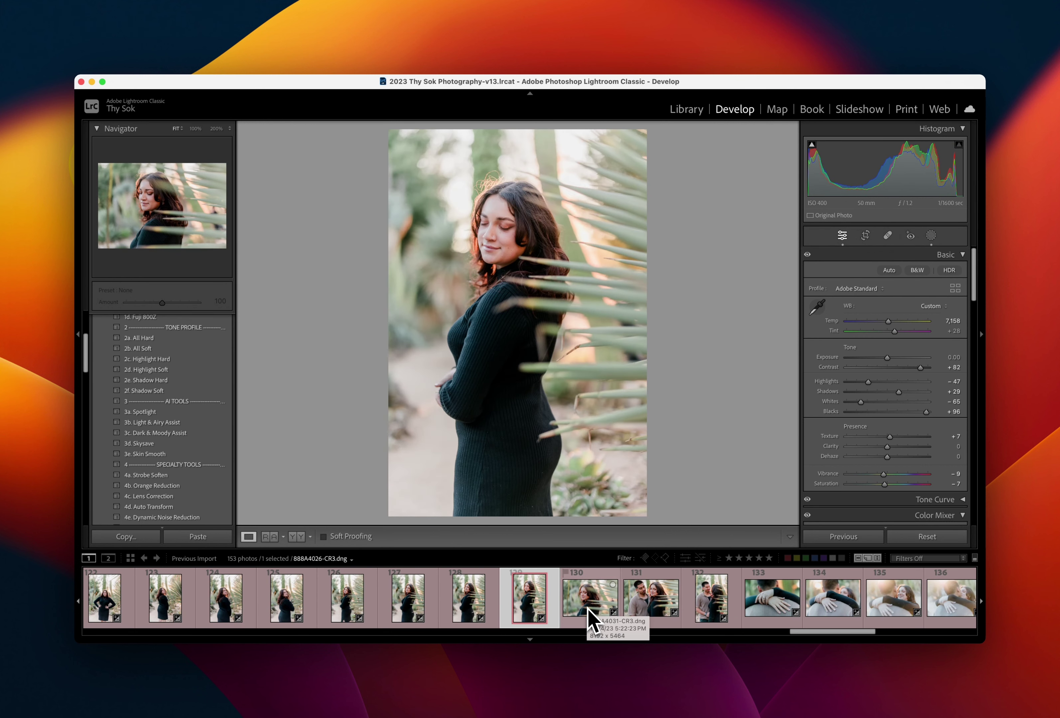
key("minus")
key("minus")
key("minus")
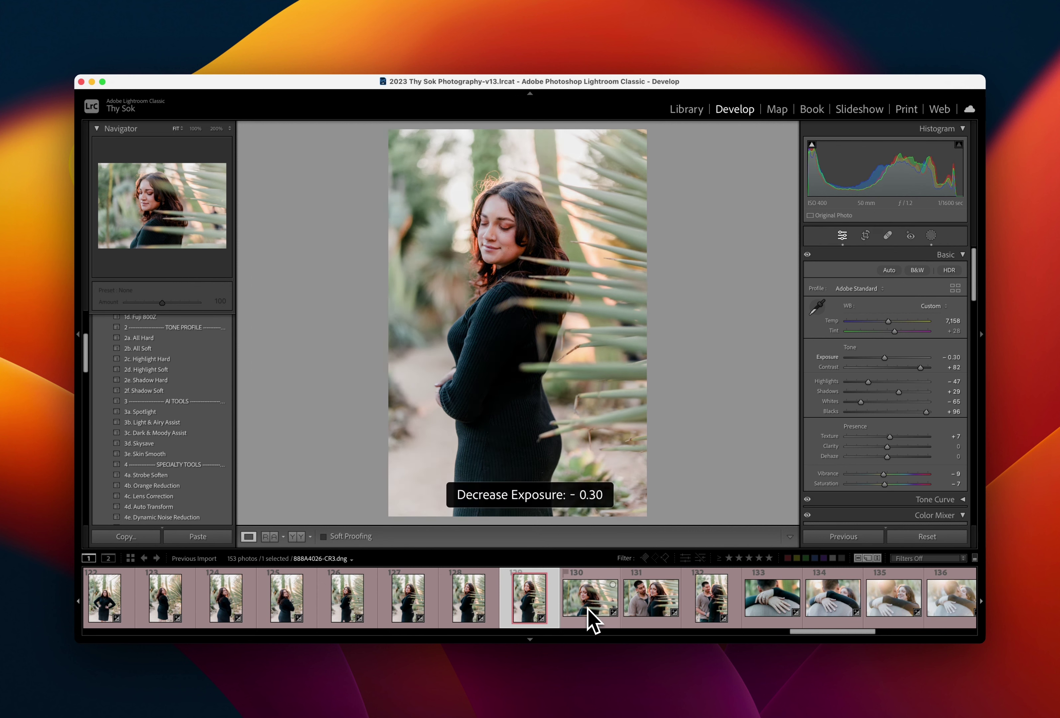
key("Right")
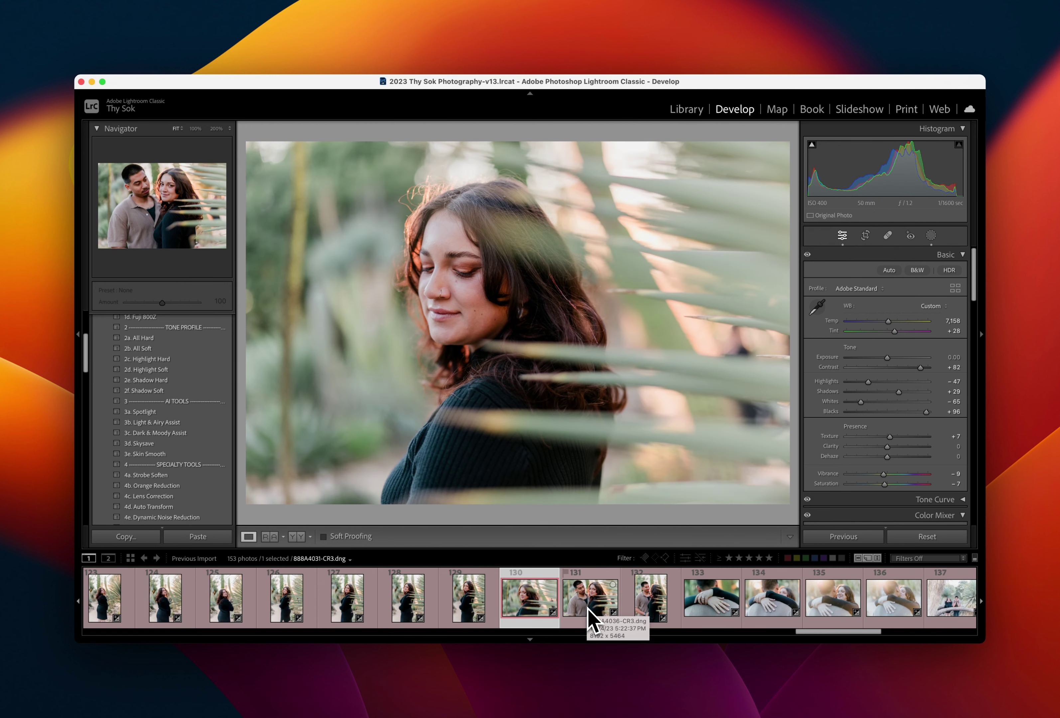
key("minus")
key("minus")
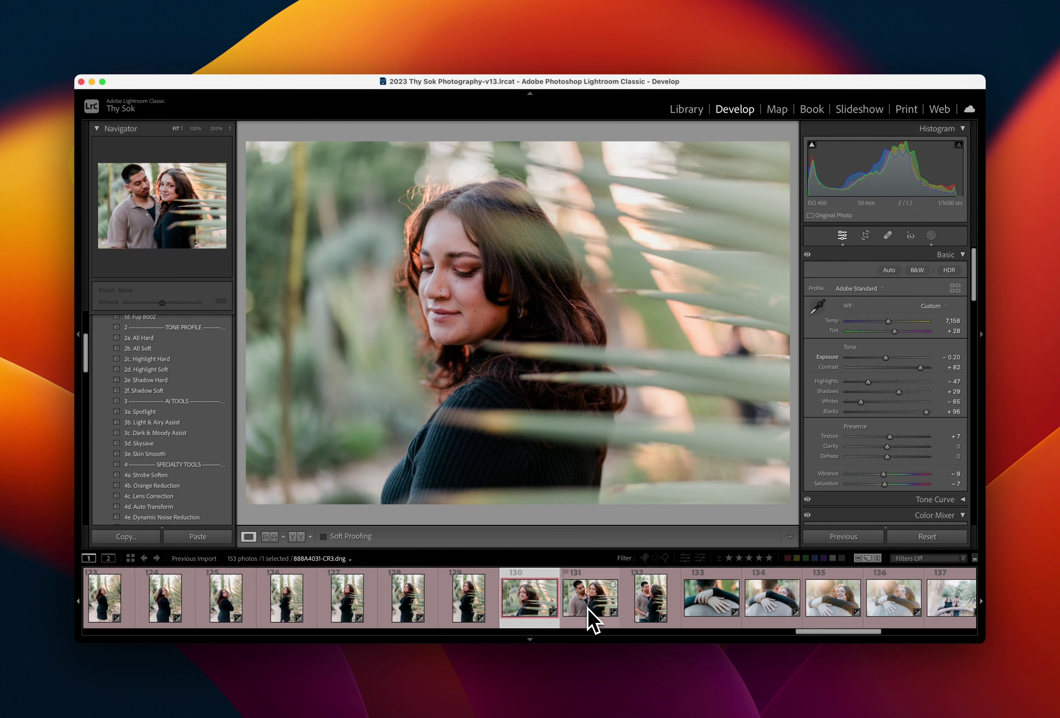
key("Right")
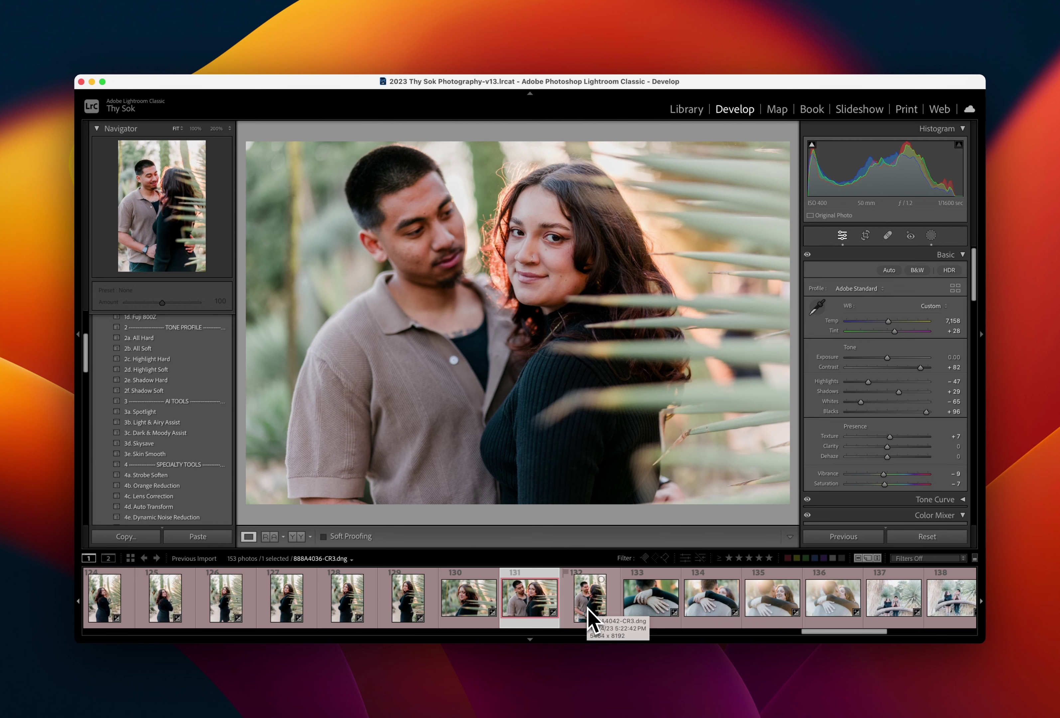
key("Right")
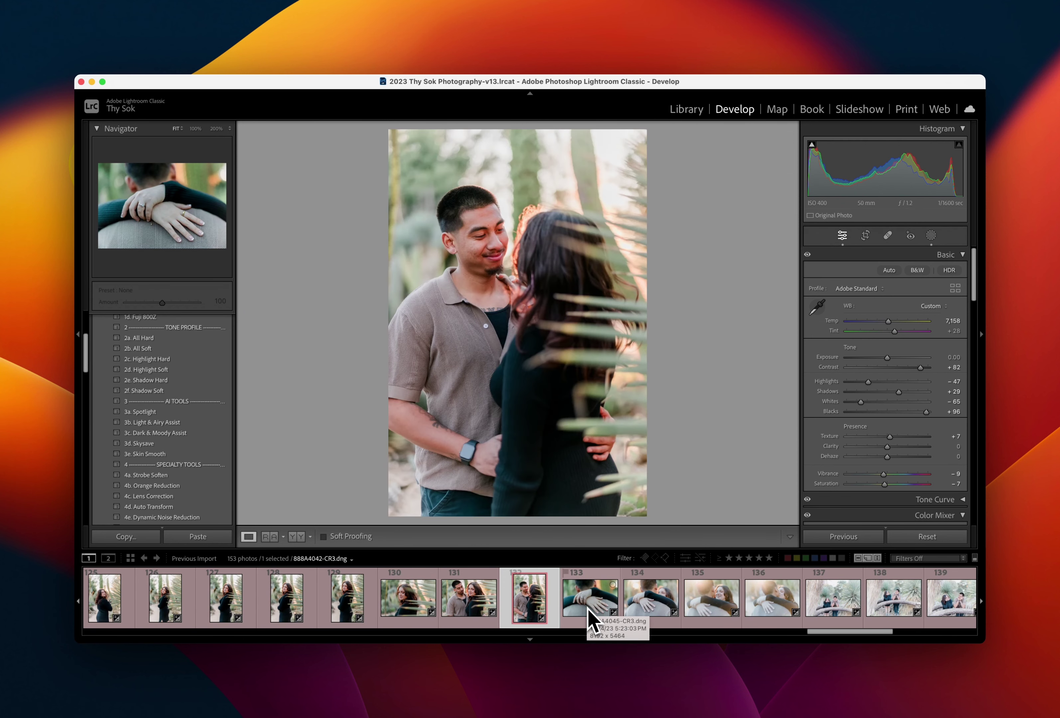
Give photo 133 a 9,133 temperature, +20 tint and +0.20 exposure
key("Right")
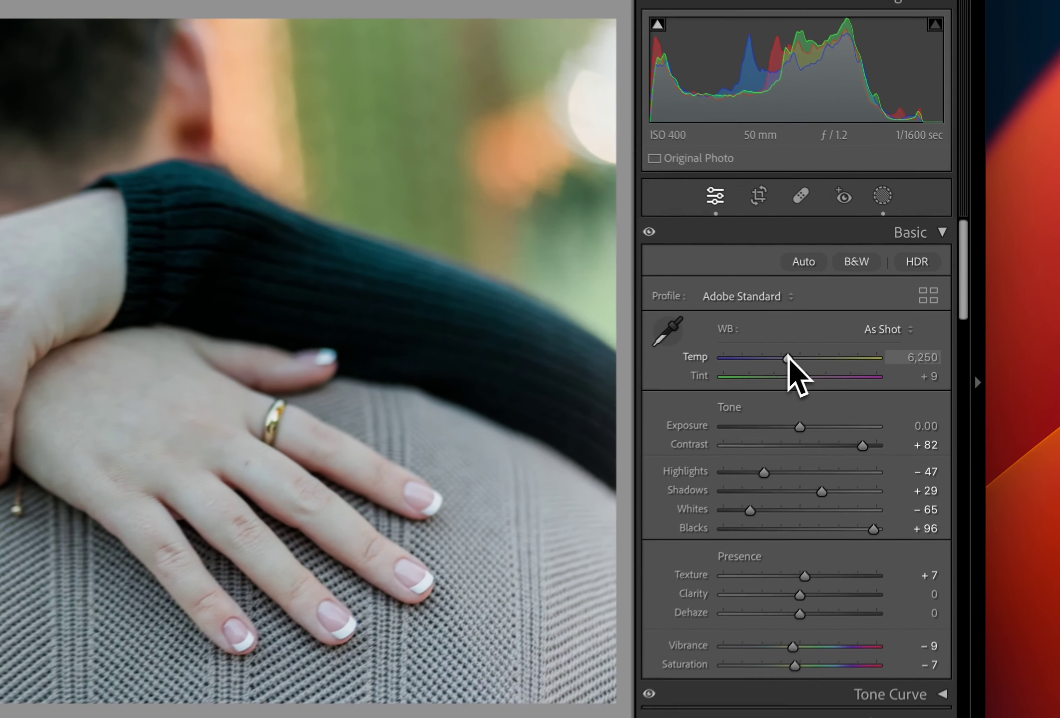
left_click_drag(880, 322, 892, 322)
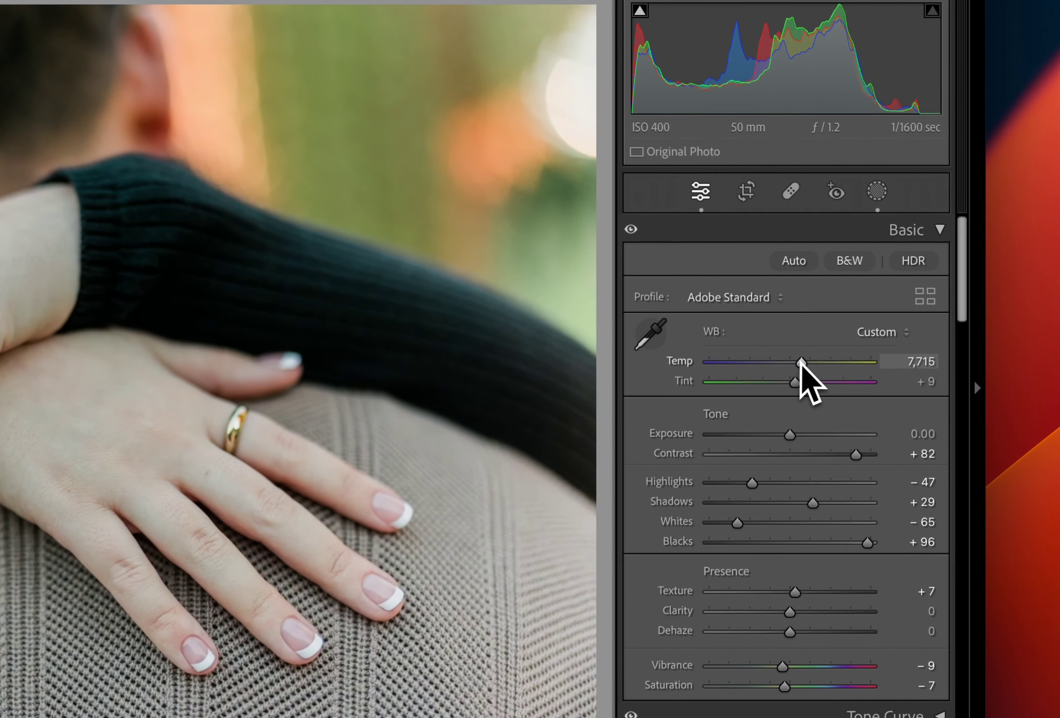
left_click_drag(802, 366, 813, 366)
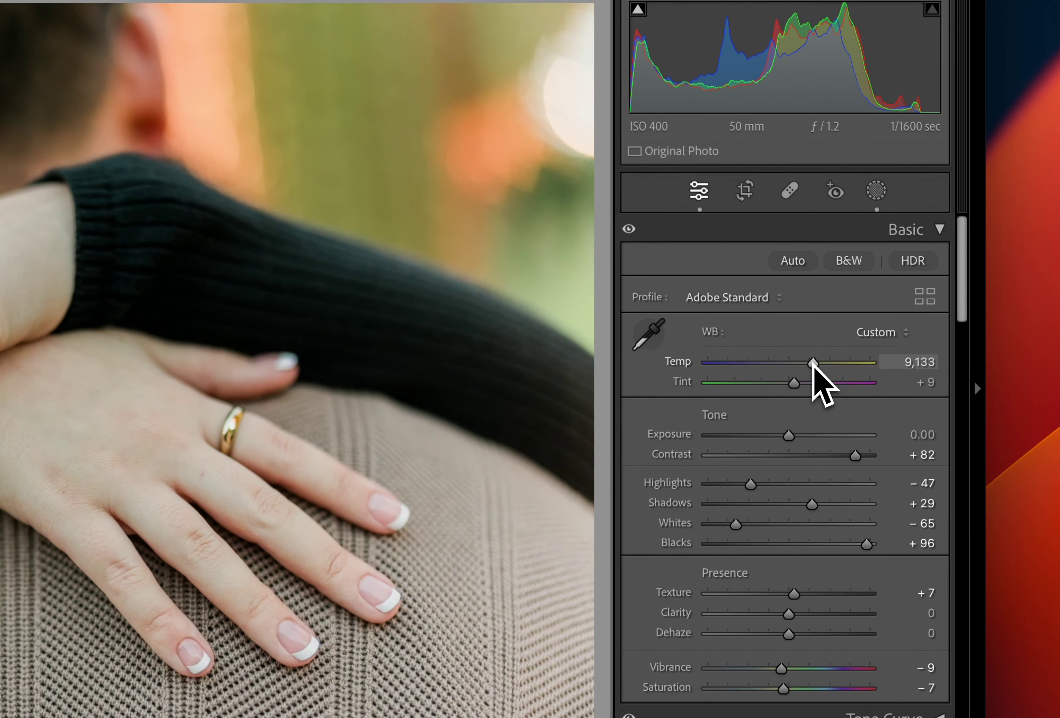
key("ctrl+period")
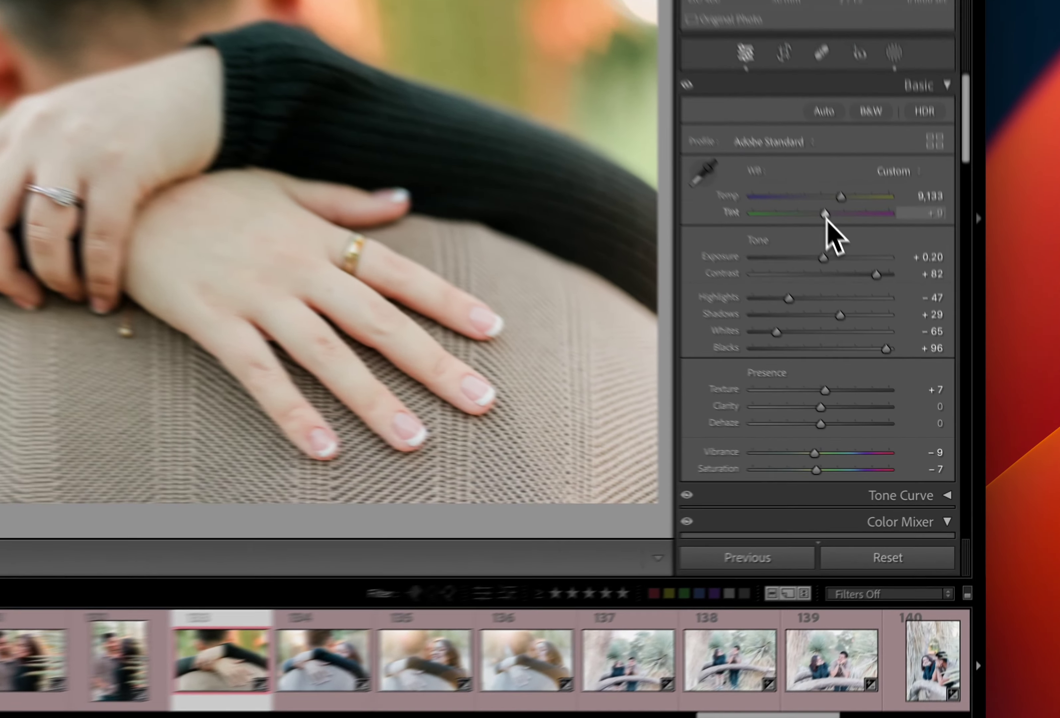
left_click_drag(889, 331, 892, 331)
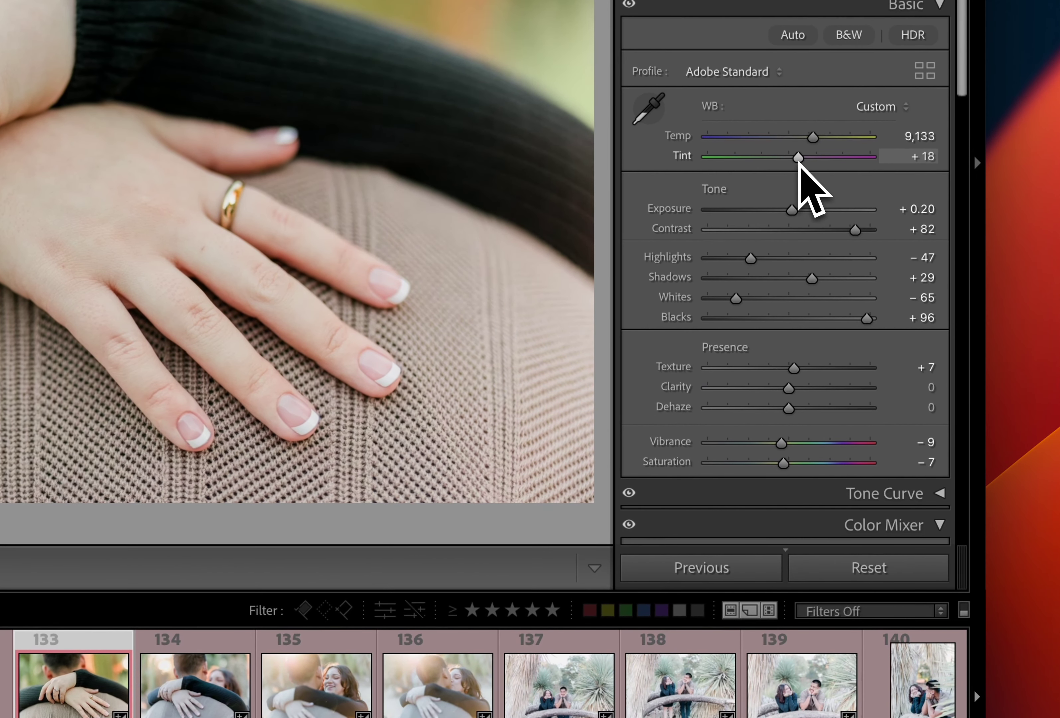
left_click_drag(799, 161, 800, 162)
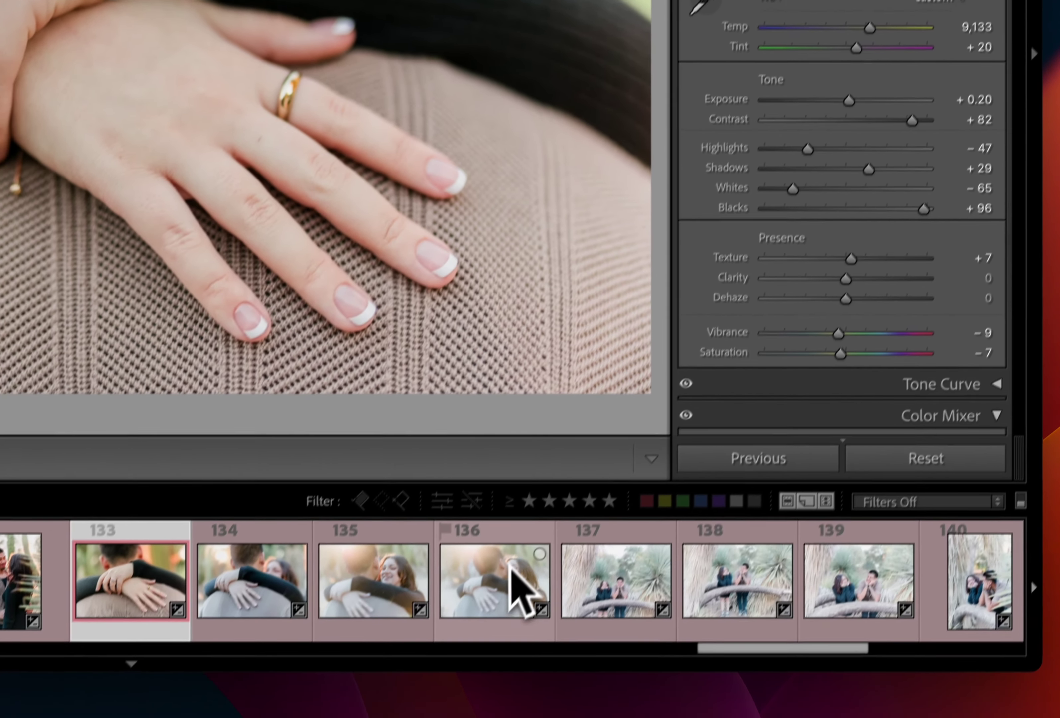
Sync photo 133's settings to photos 134–136
left_click(457, 678, "shift")
left_click(684, 573)
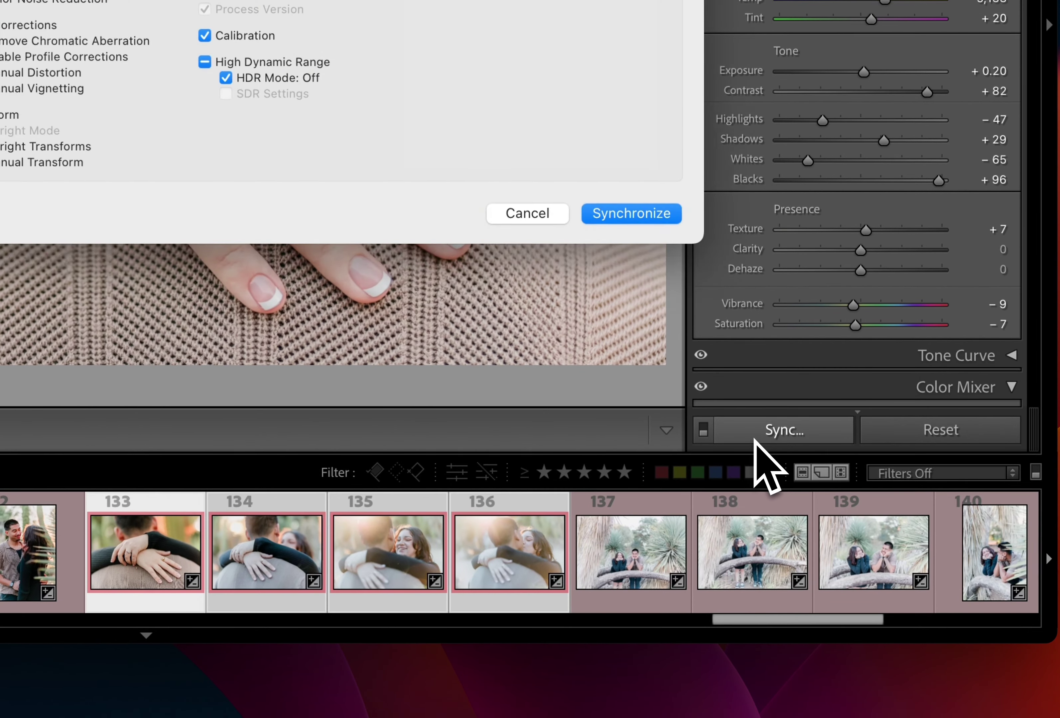
key("Return")
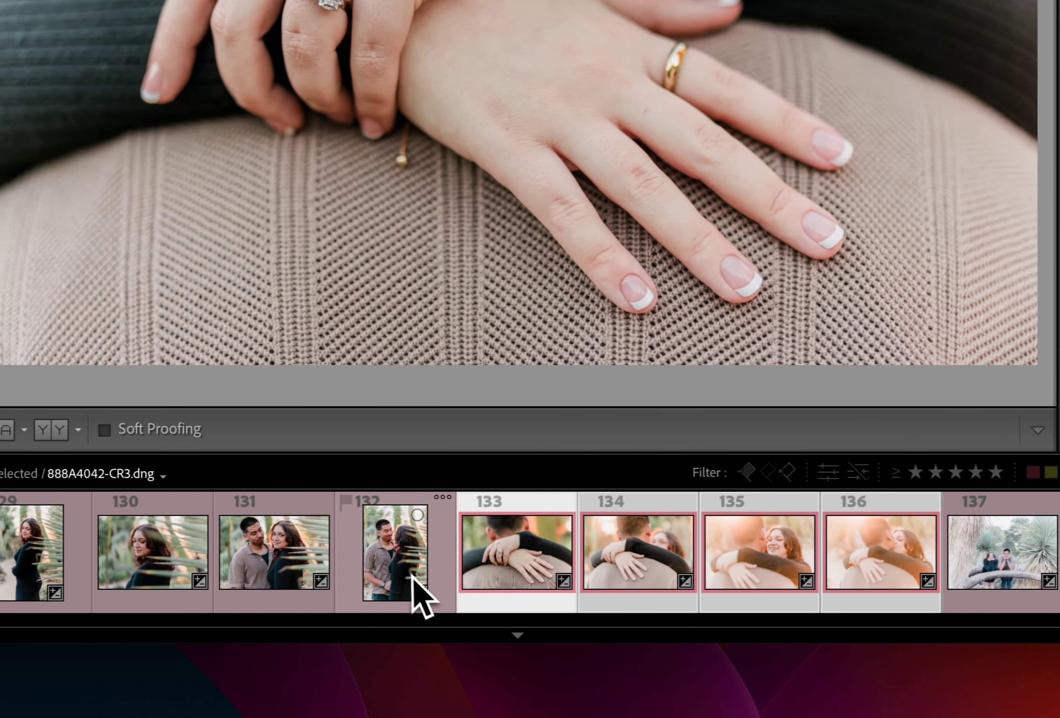
left_click(412, 575)
Lower photo 134's exposure to −0.20
left_click(640, 554)
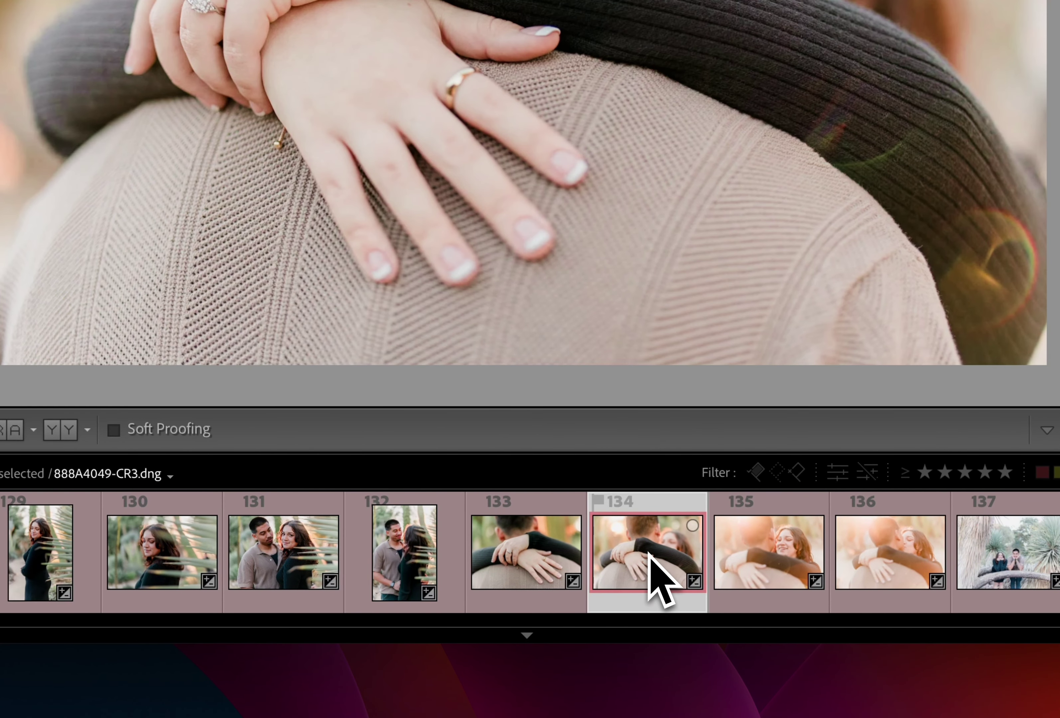
key("minus")
key("minus")
key("minus")
key("minus")
key("equal")
key("minus")
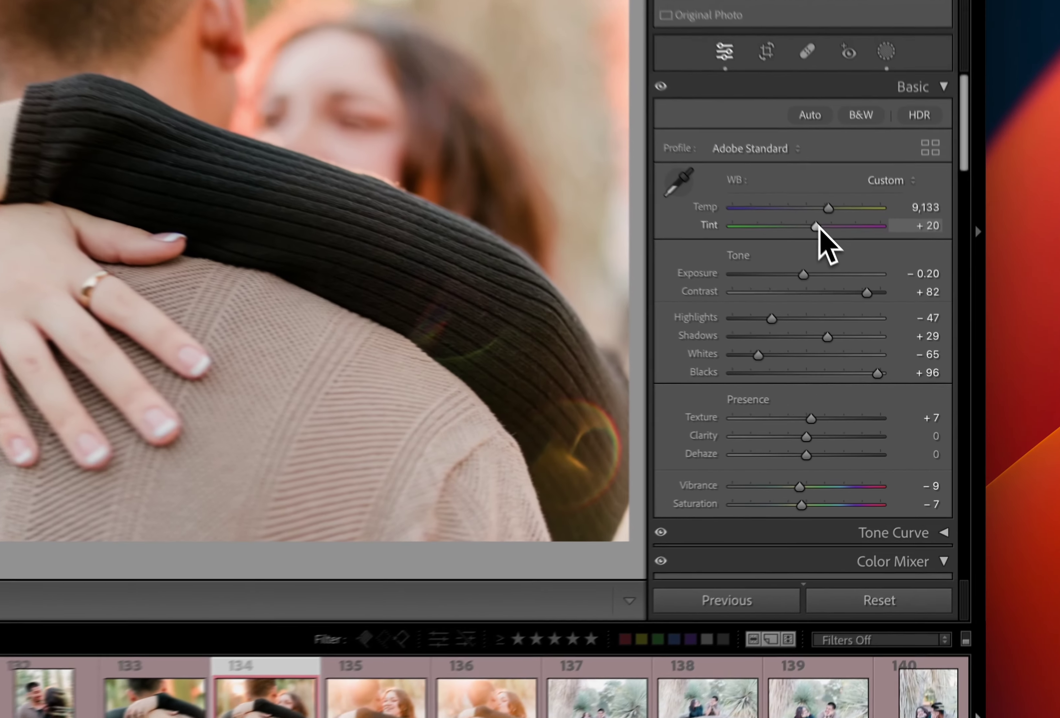
Cool photo 134 to 7,739 with +17 tint and sync it to photos 135–136
left_click_drag(892, 331, 892, 321)
left_click_drag(798, 184, 802, 185)
left_click(509, 568, "shift")
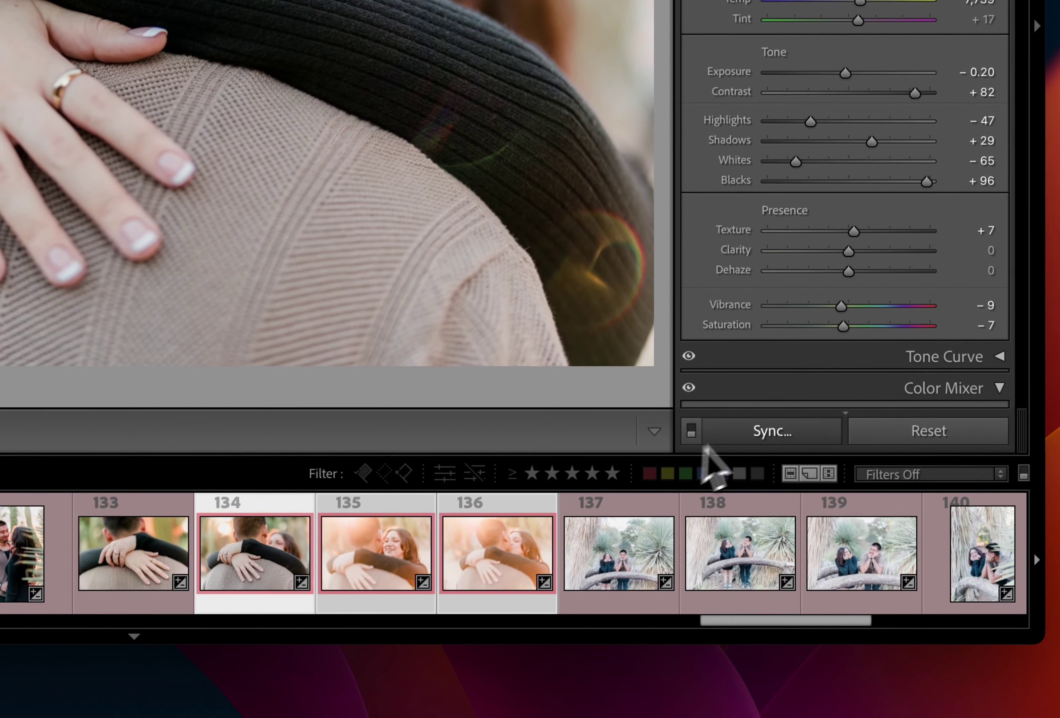
left_click(747, 430)
key("Return")
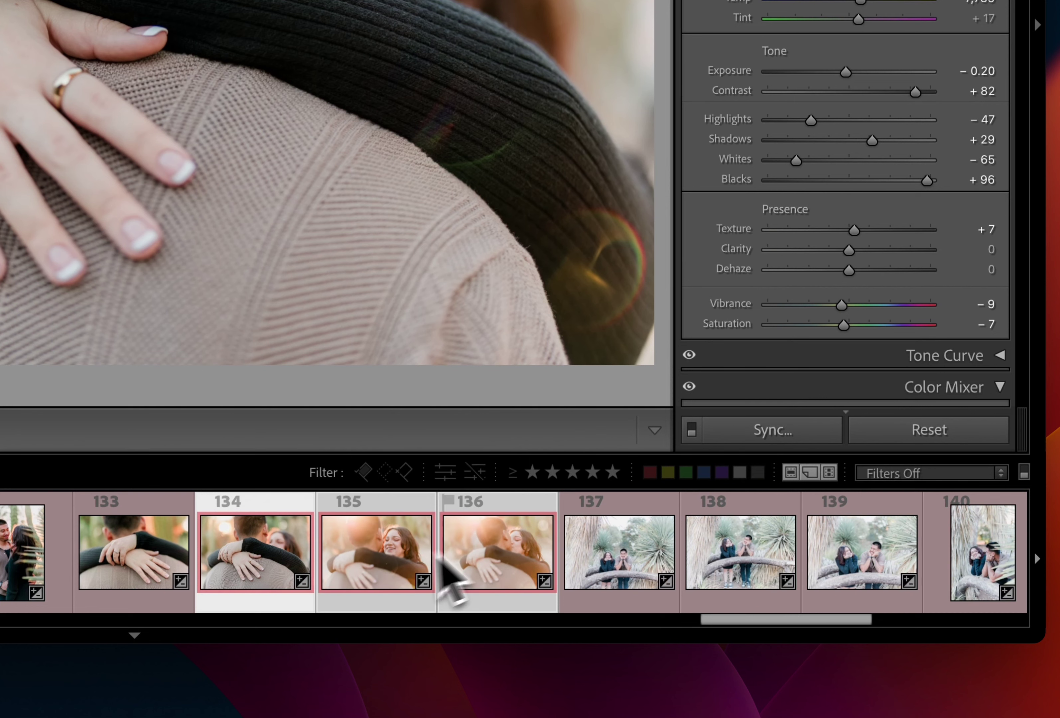
Darken photo 135 to −0.80 exposure and photo 136 to −1.20
left_click(602, 543)
left_click(331, 562)
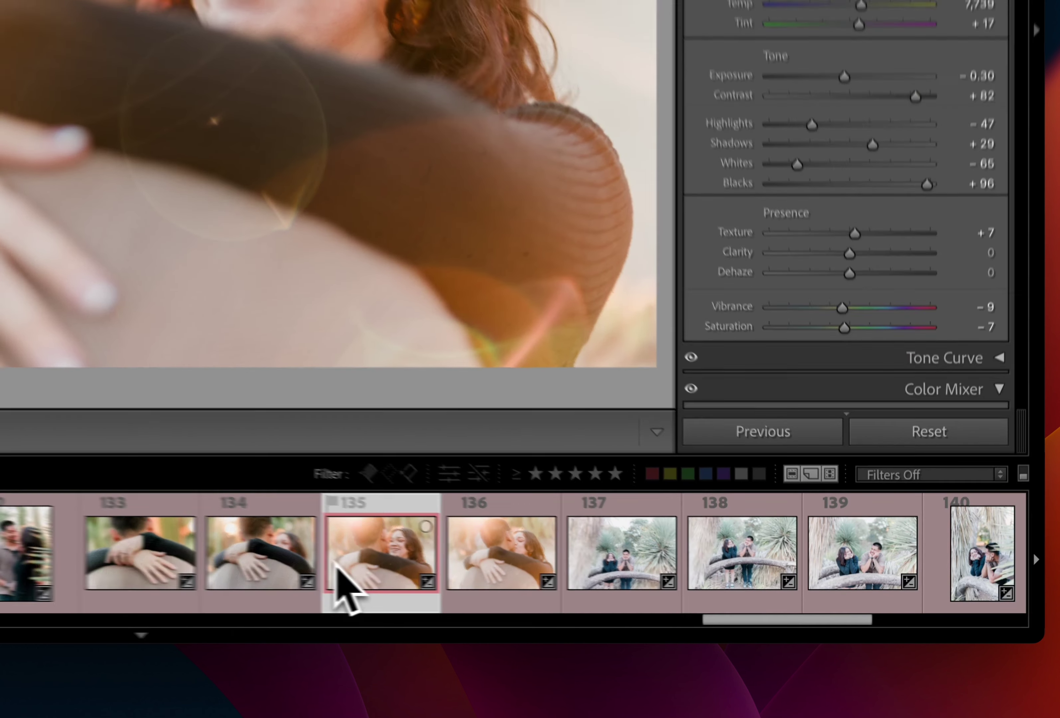
key("minus")
key("minus")
key("minus")
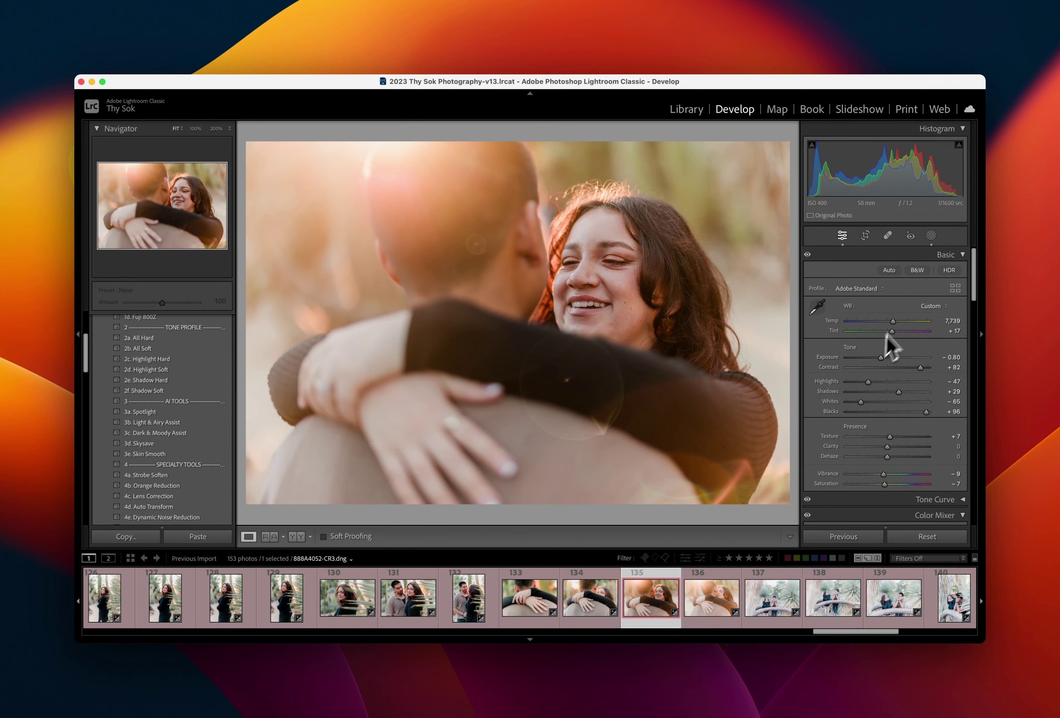
key("Right")
key("minus")
key("minus")
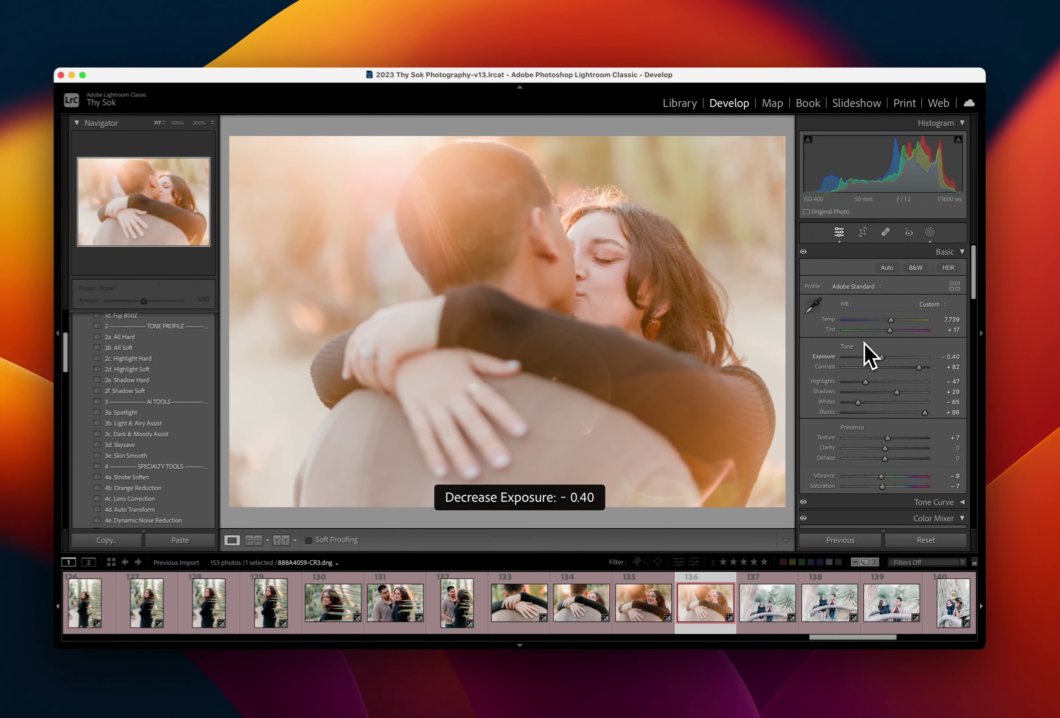
key("minus")
key("minus")
key("minus")
key("minus")
key("minus")
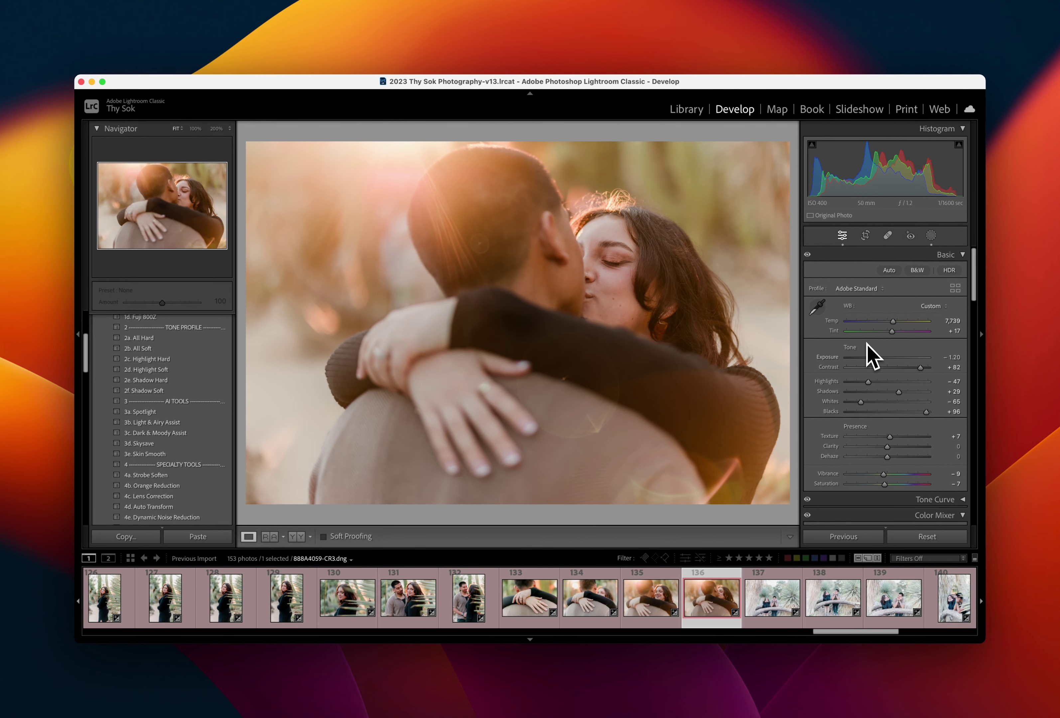
key("Right")
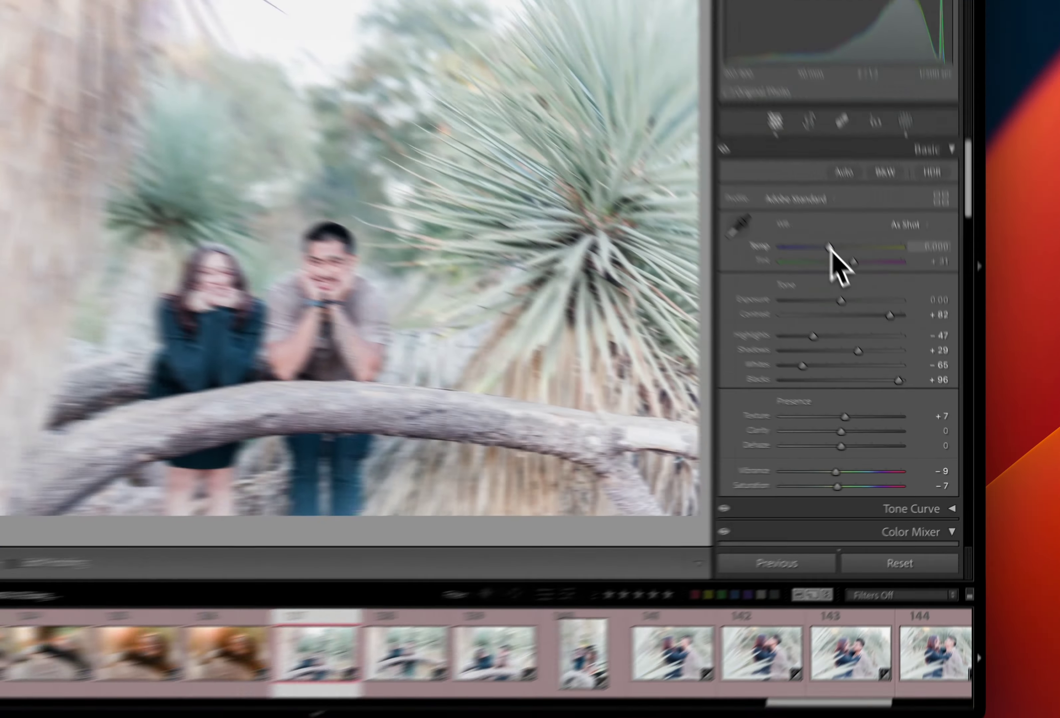
Warm photo 137's temperature to about 6,829 and darken its exposure
left_click(886, 321)
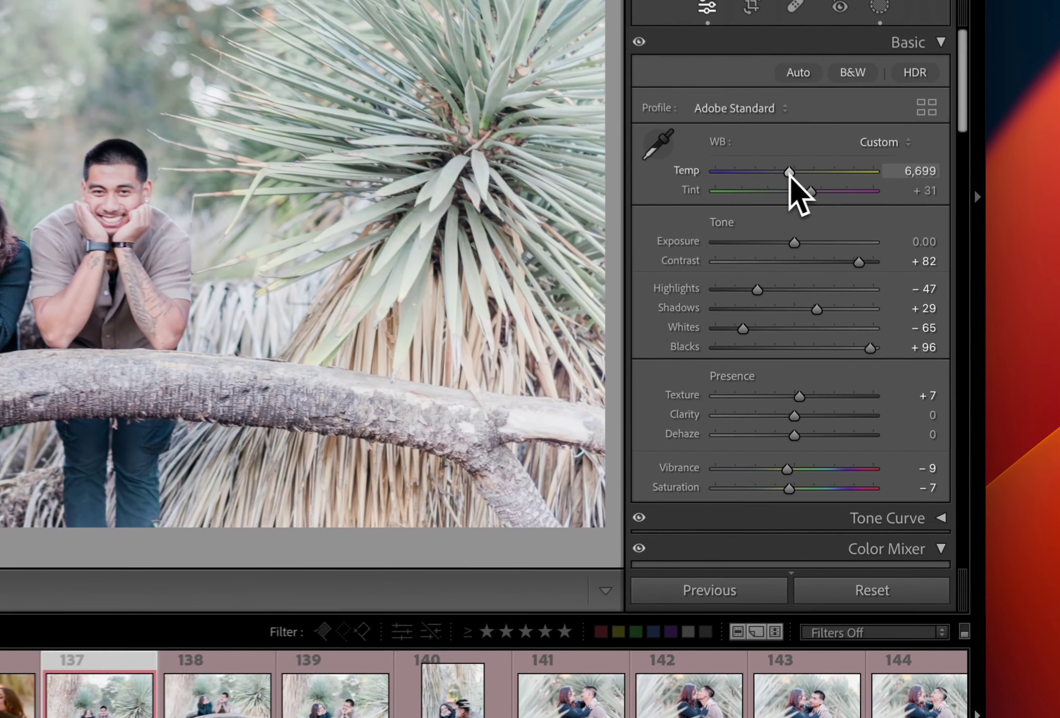
key("minus")
key("minus")
key("minus")
key("minus")
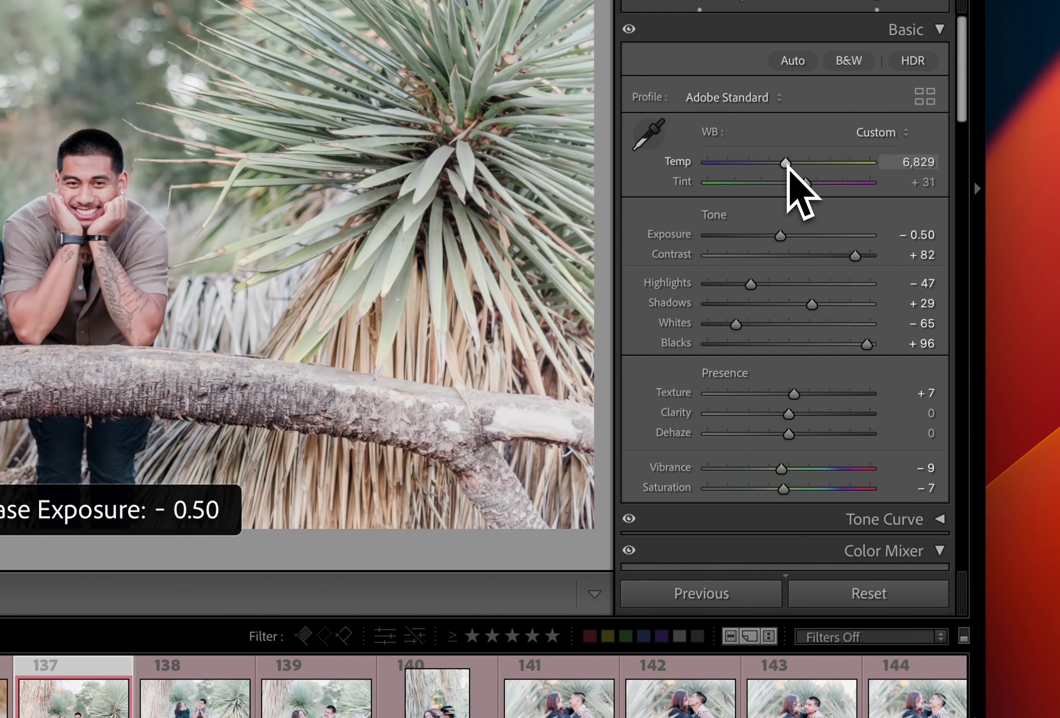
key("minus")
key("minus")
key("minus")
key("equal")
key("minus")
key("minus")
key("equal")
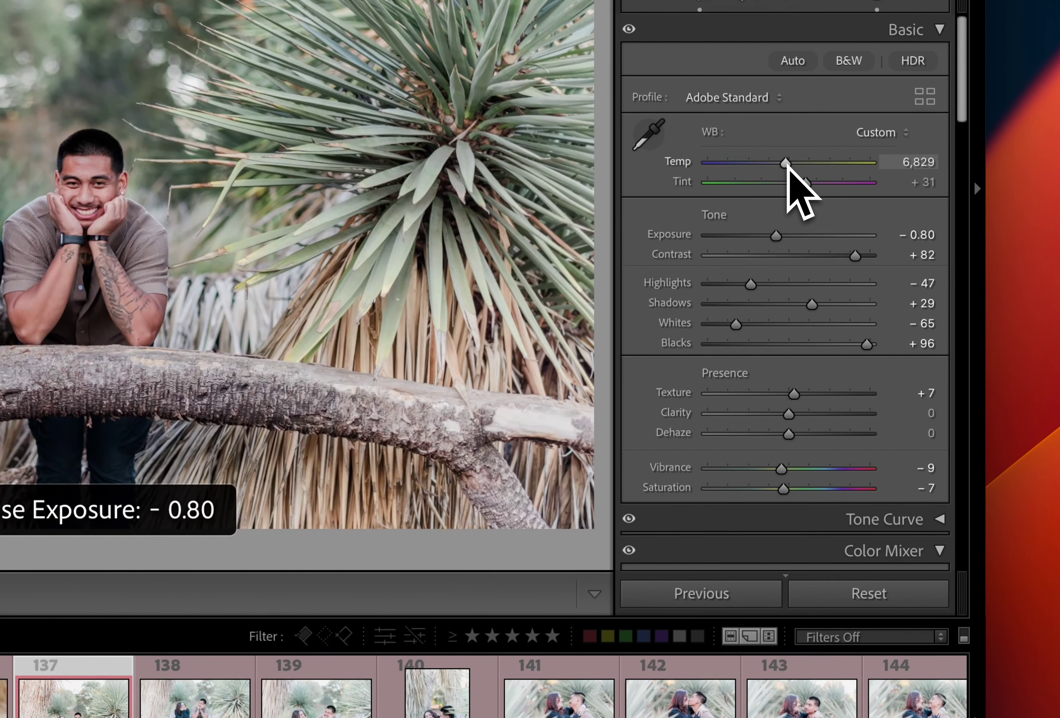
key("minus")
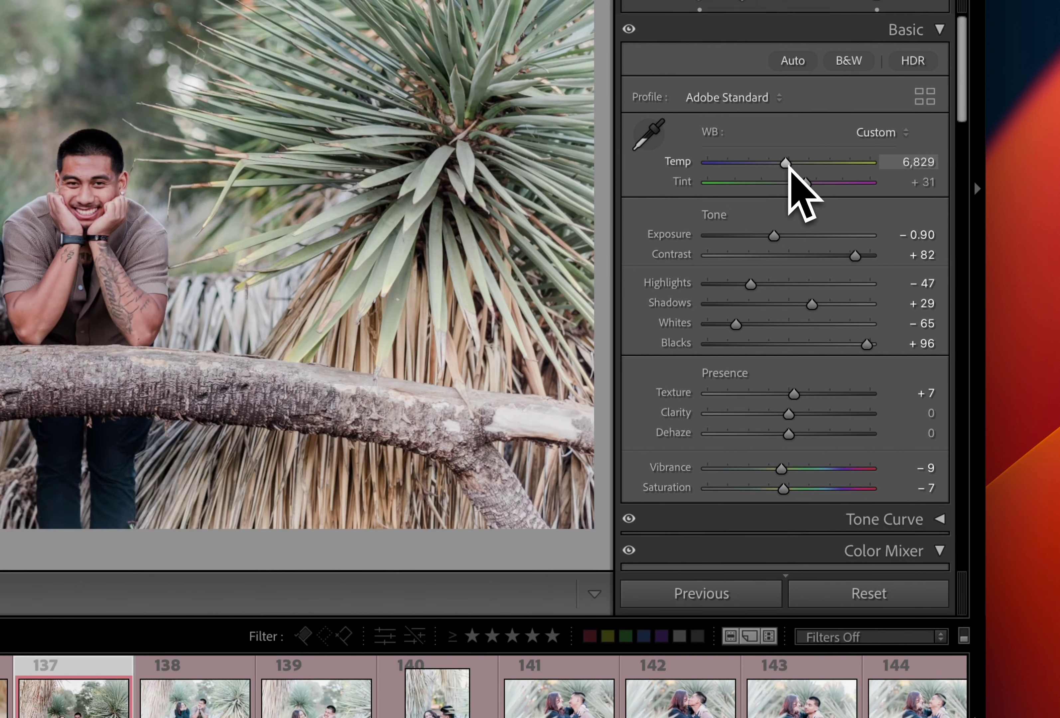
left_click_drag(787, 163, 796, 168)
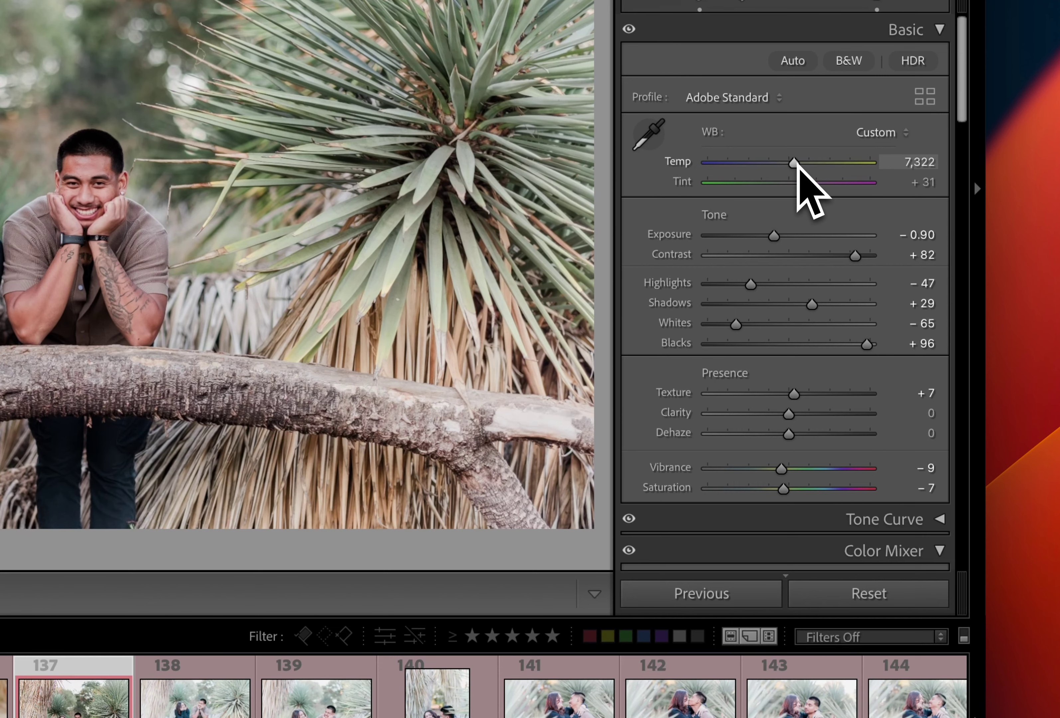
Sync photo 137's settings to photos 138–140
scroll(522, 591, "down", 1)
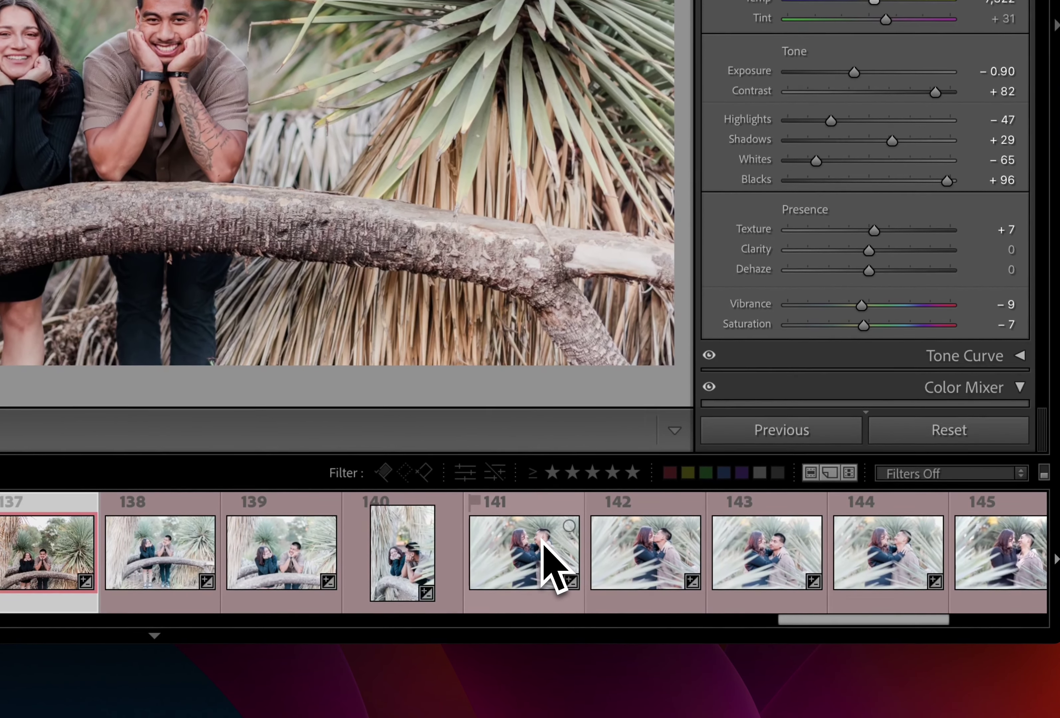
left_click(397, 591, "shift")
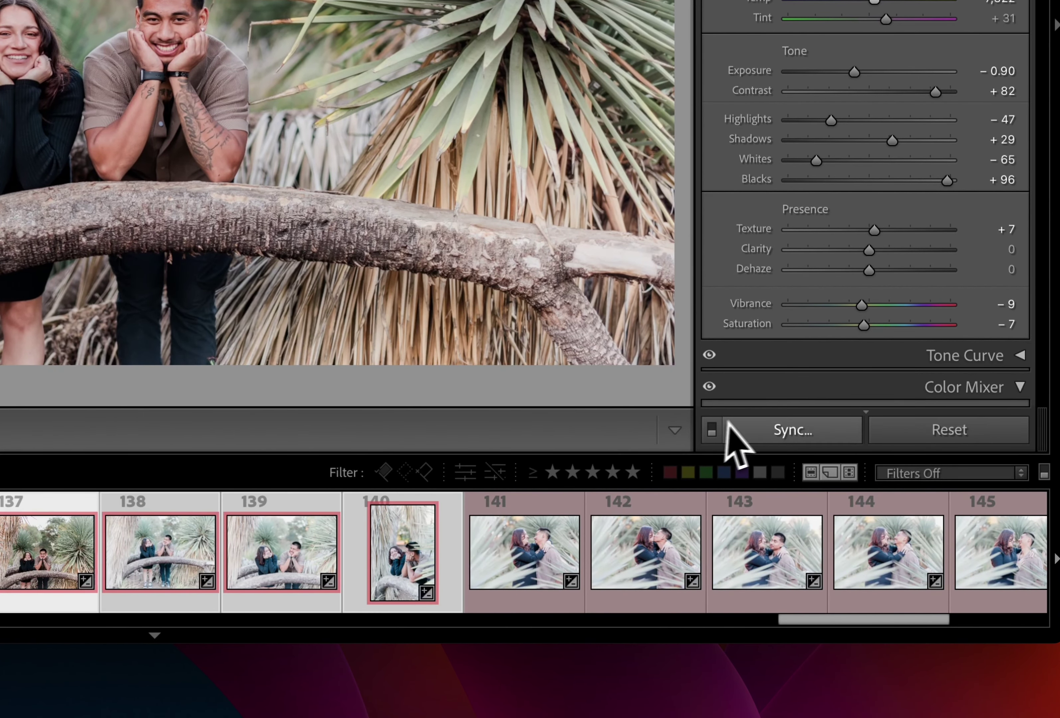
left_click(747, 435)
key("Return")
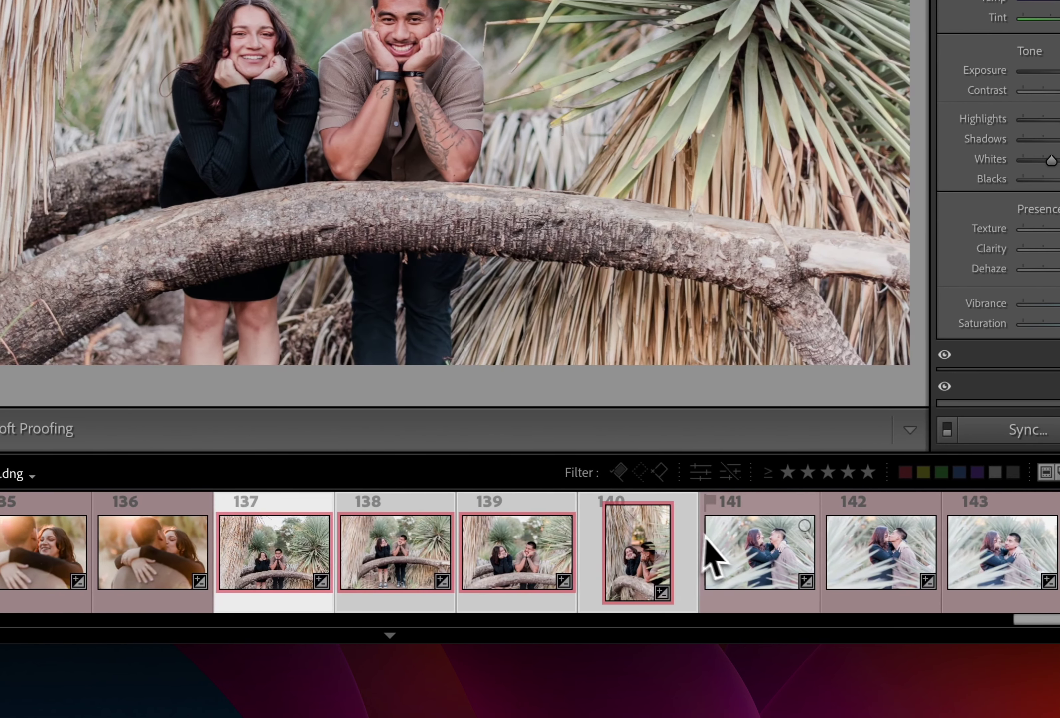
Darken photo 139 to −1.10 exposure
left_click(719, 554)
left_click(401, 578)
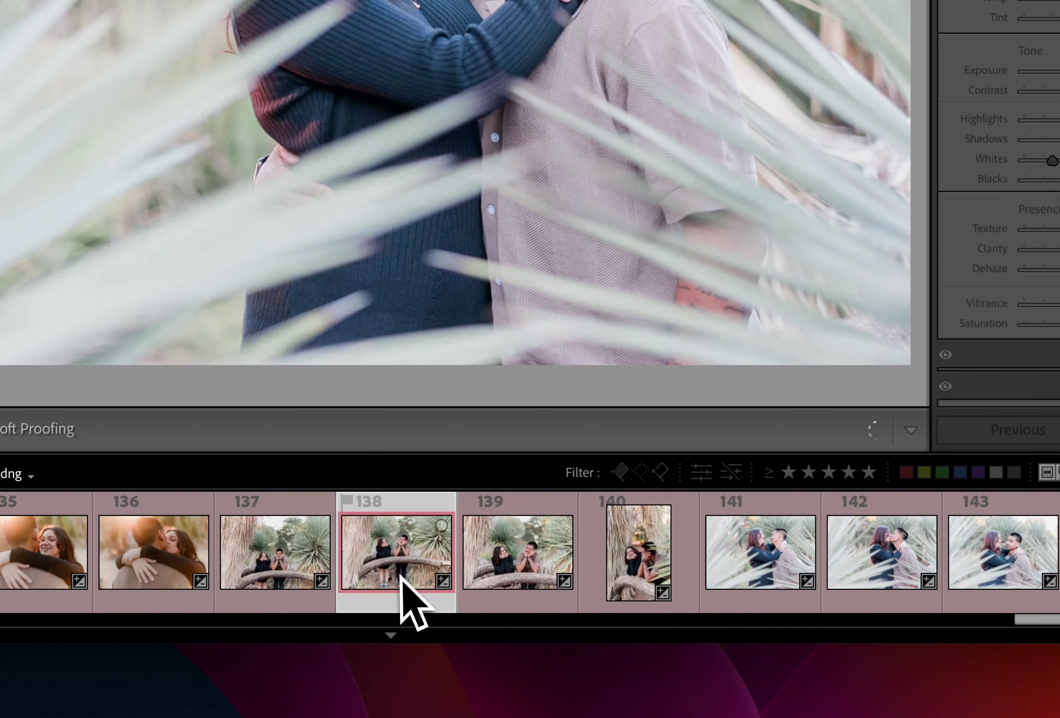
key("Right")
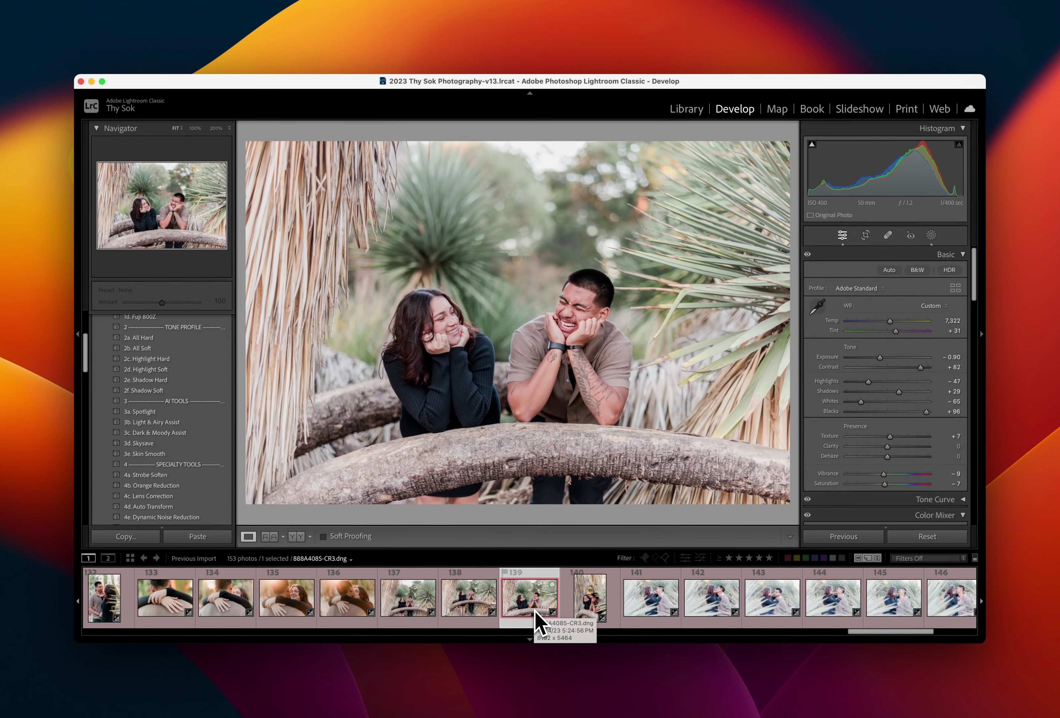
key("minus")
key("minus")
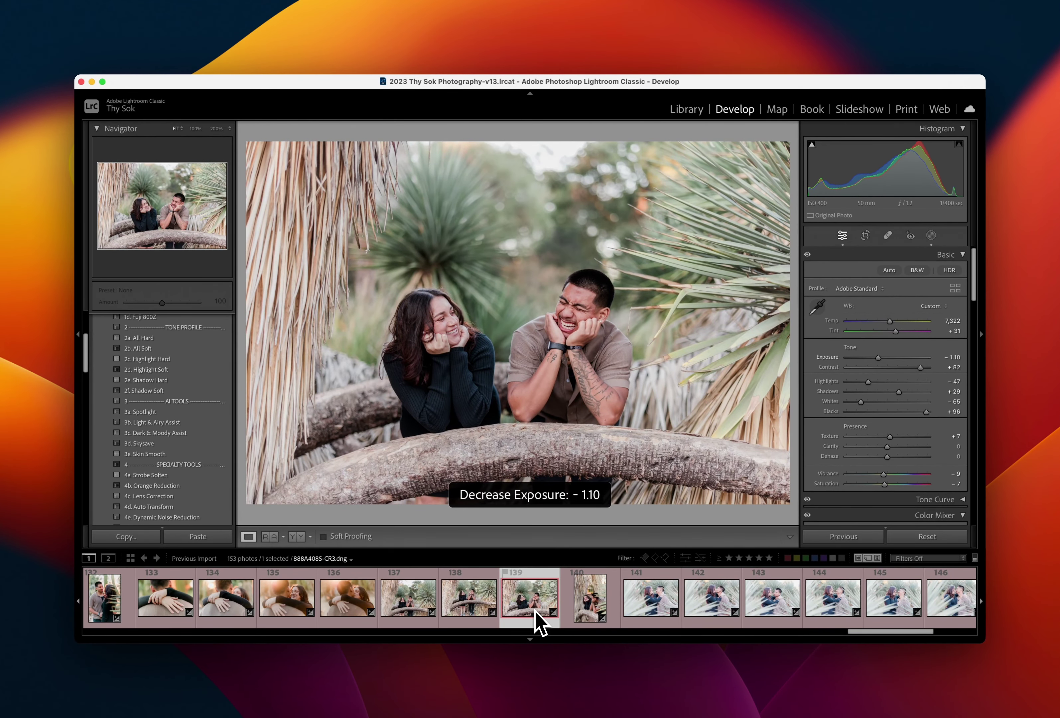
key("Right")
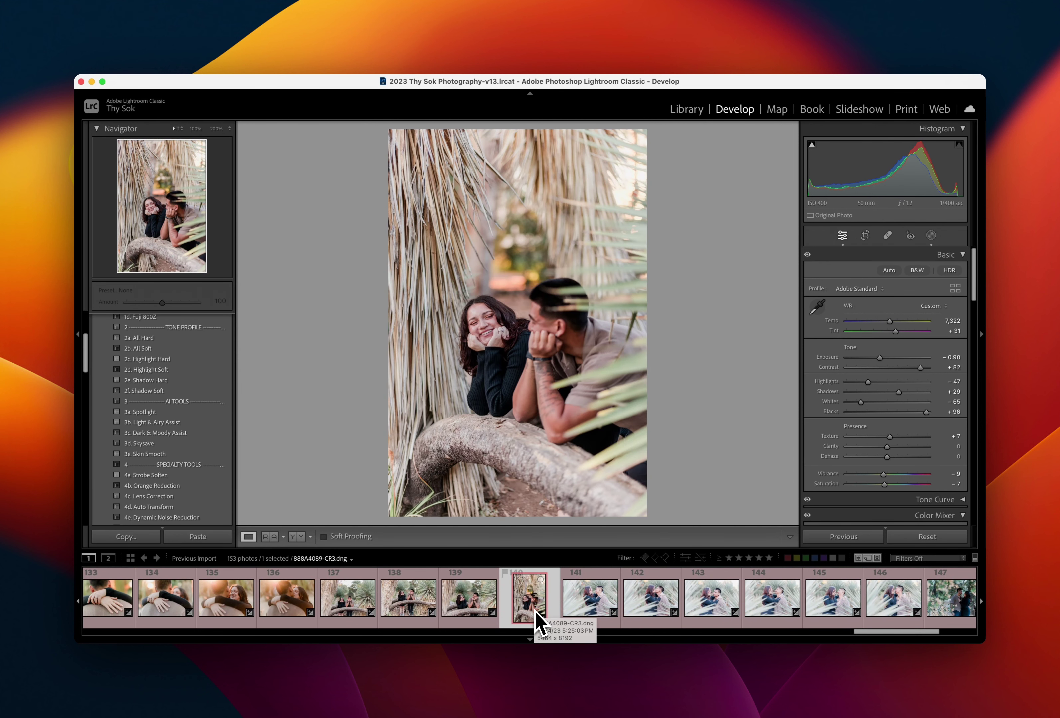
key("Right")
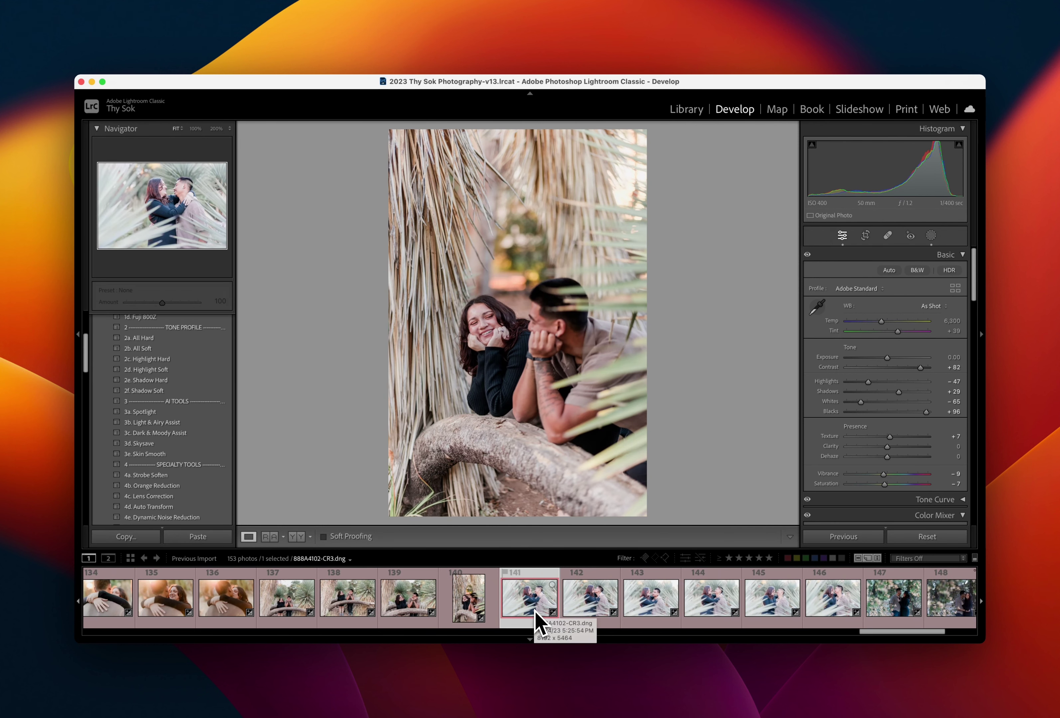
Set photo 141 to −0.90 exposure and 7,073 temperature, then sync it to photos 142–146
key("minus")
key("minus")
key("minus")
key("minus")
key("minus")
key("minus")
key("minus")
key("minus")
key("minus")
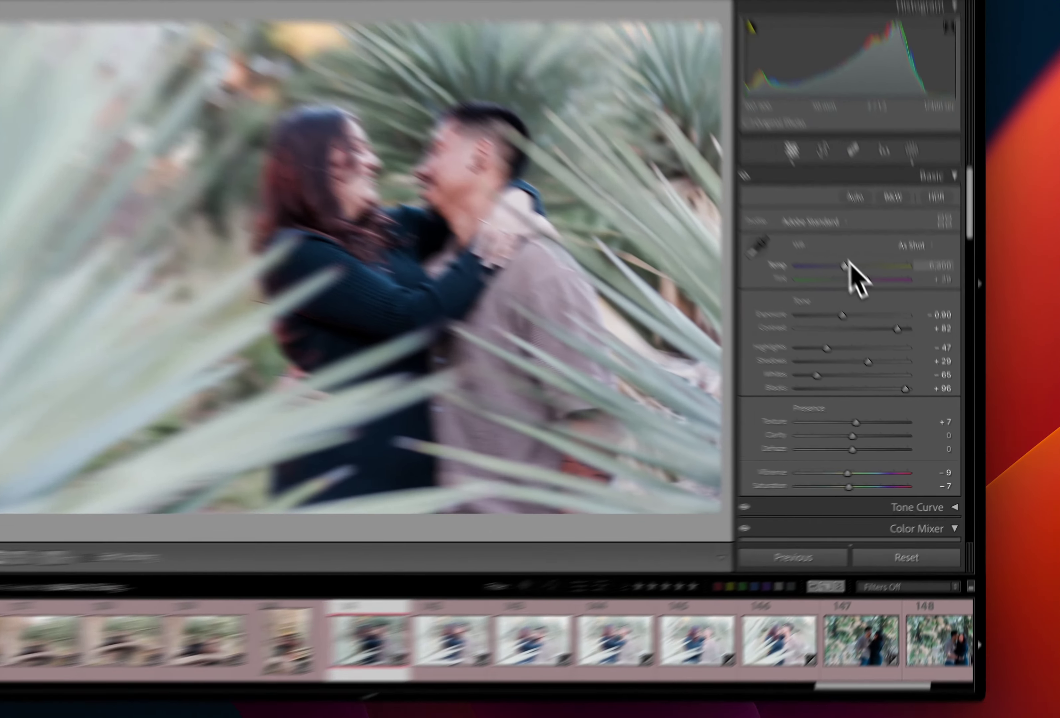
left_click_drag(880, 322, 886, 322)
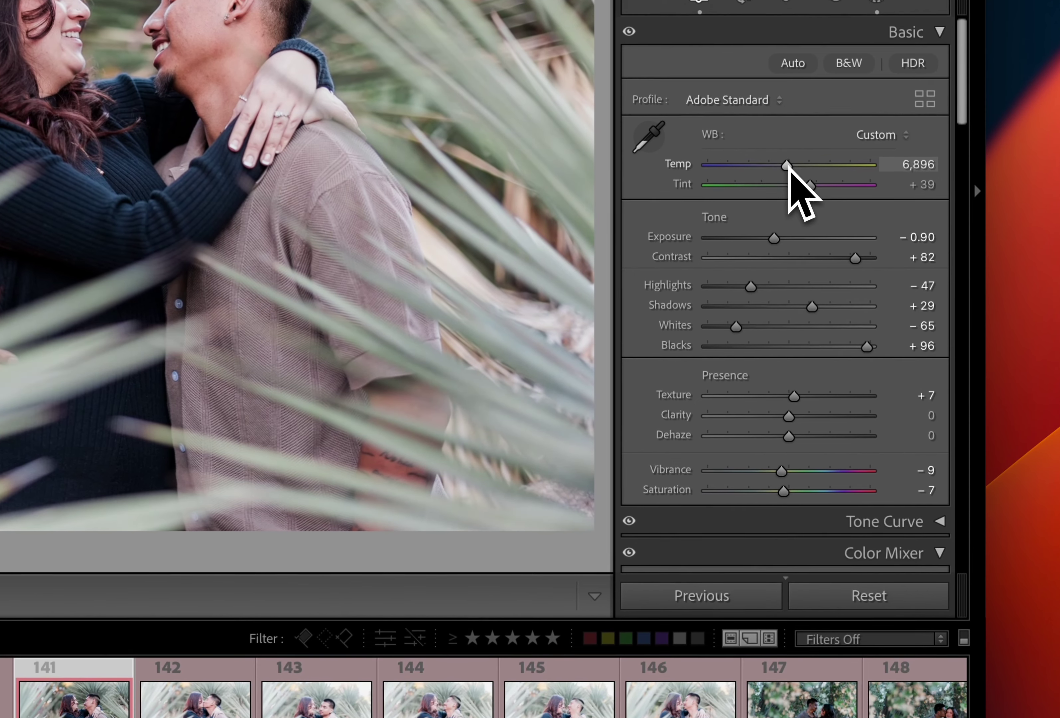
left_click_drag(788, 167, 792, 168)
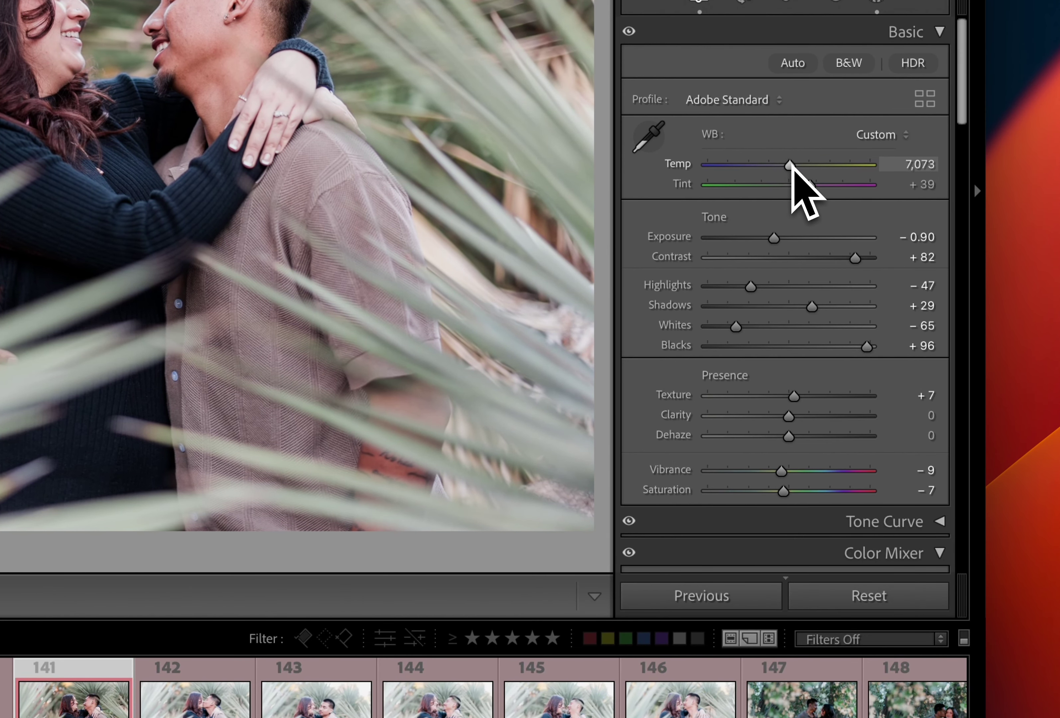
key("shift+Right")
key("shift+Right")
key("shift+Right")
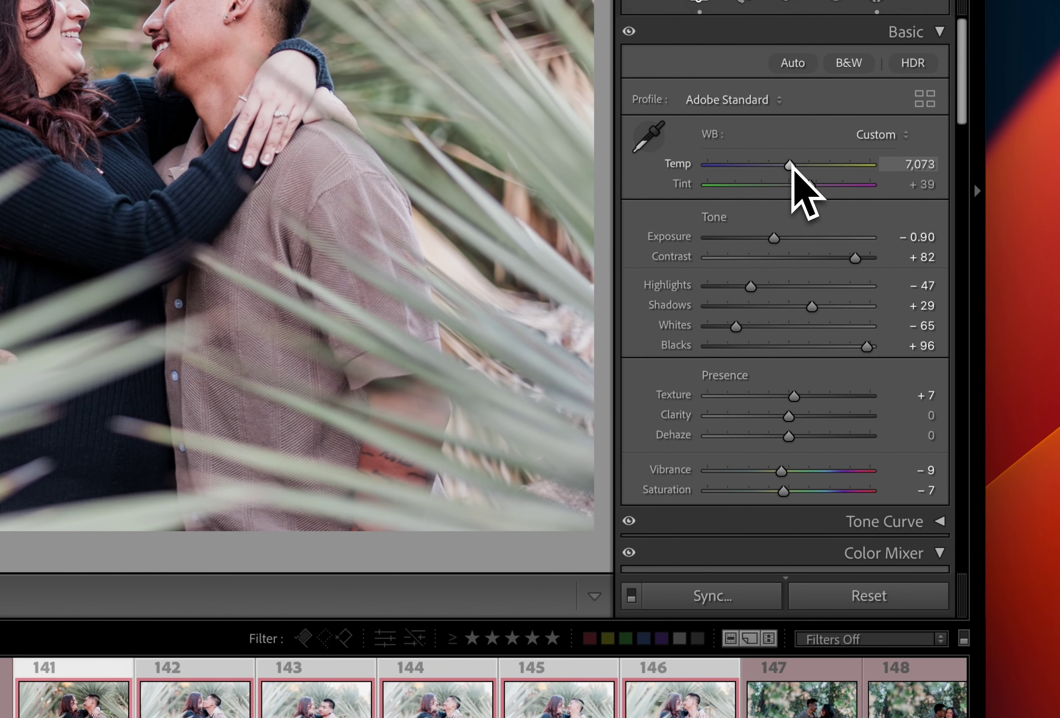
left_click(712, 596)
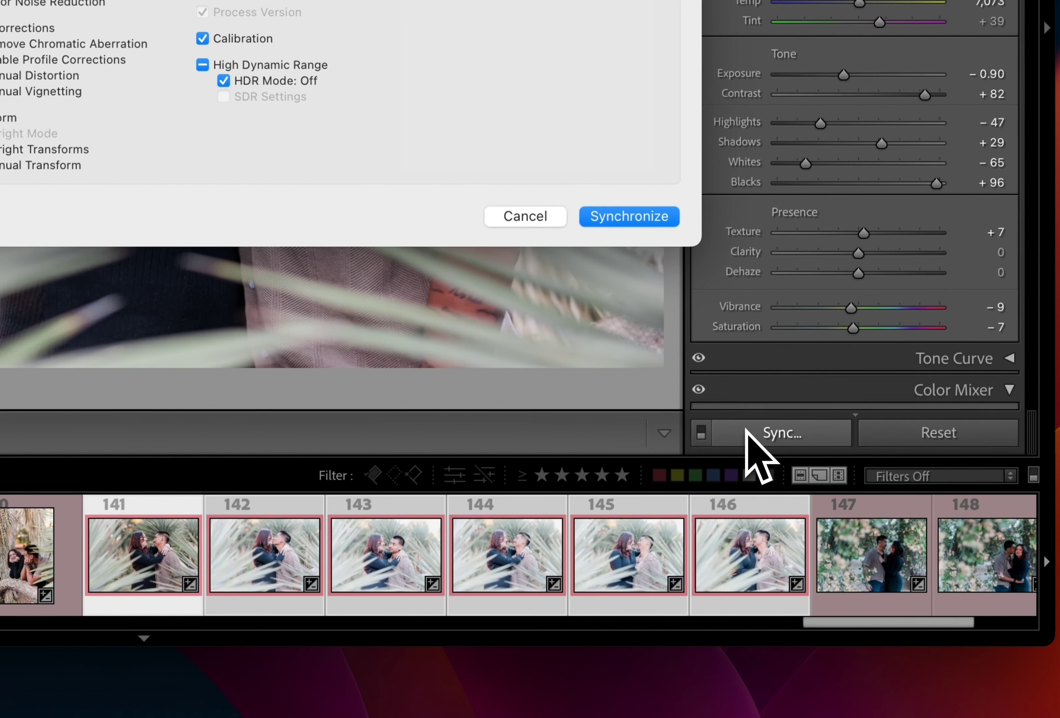
key("Return")
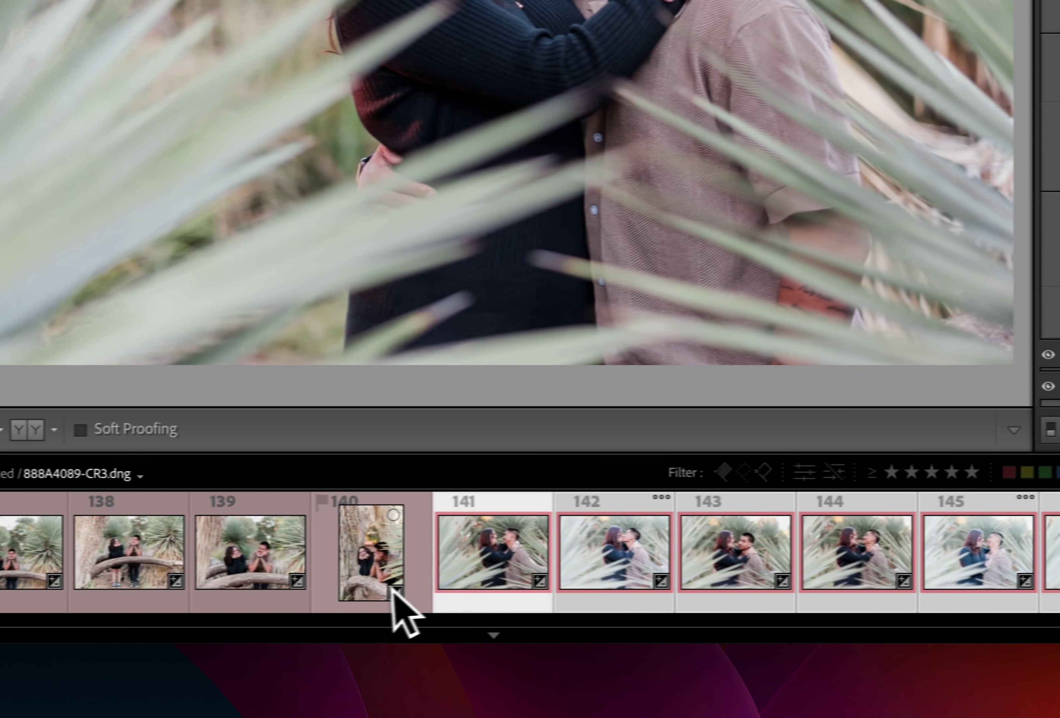
Starting from photo 142, set exposure on 143–146 to −1.10, −1.20, −1.30 and −1.10
left_click(431, 609)
left_click(640, 580)
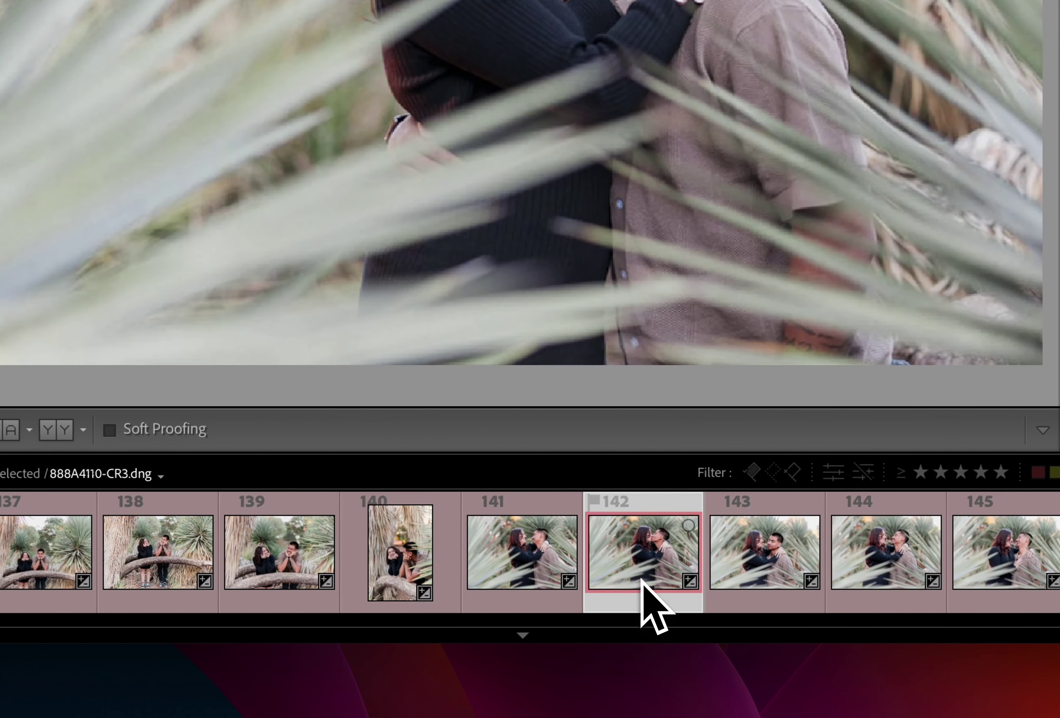
key("Right")
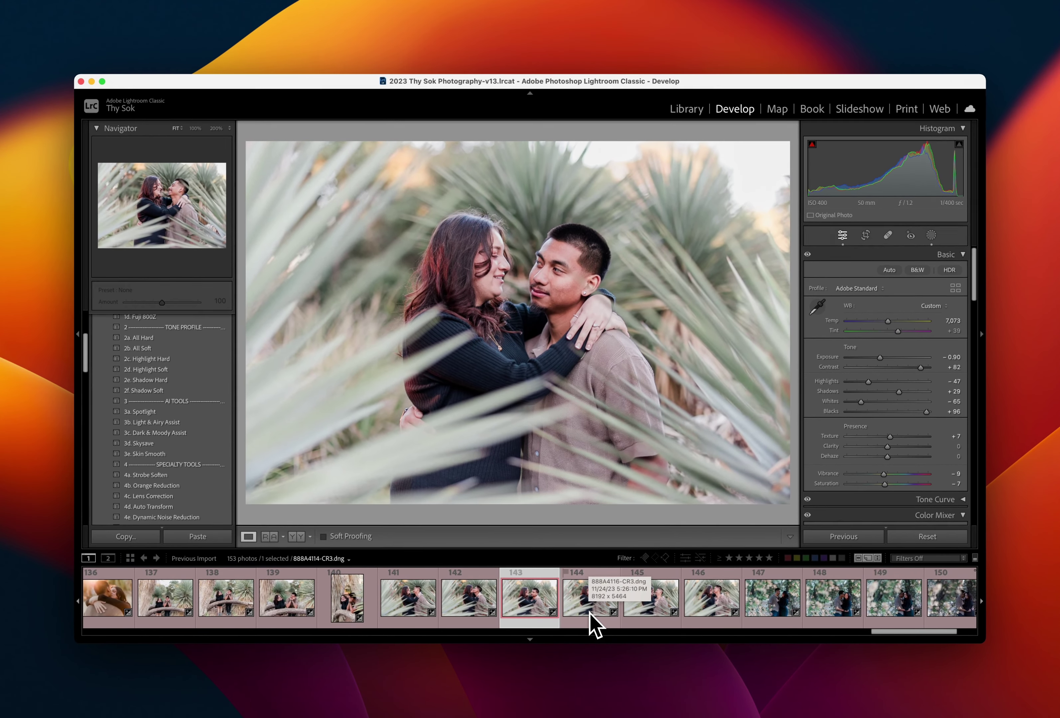
key("minus")
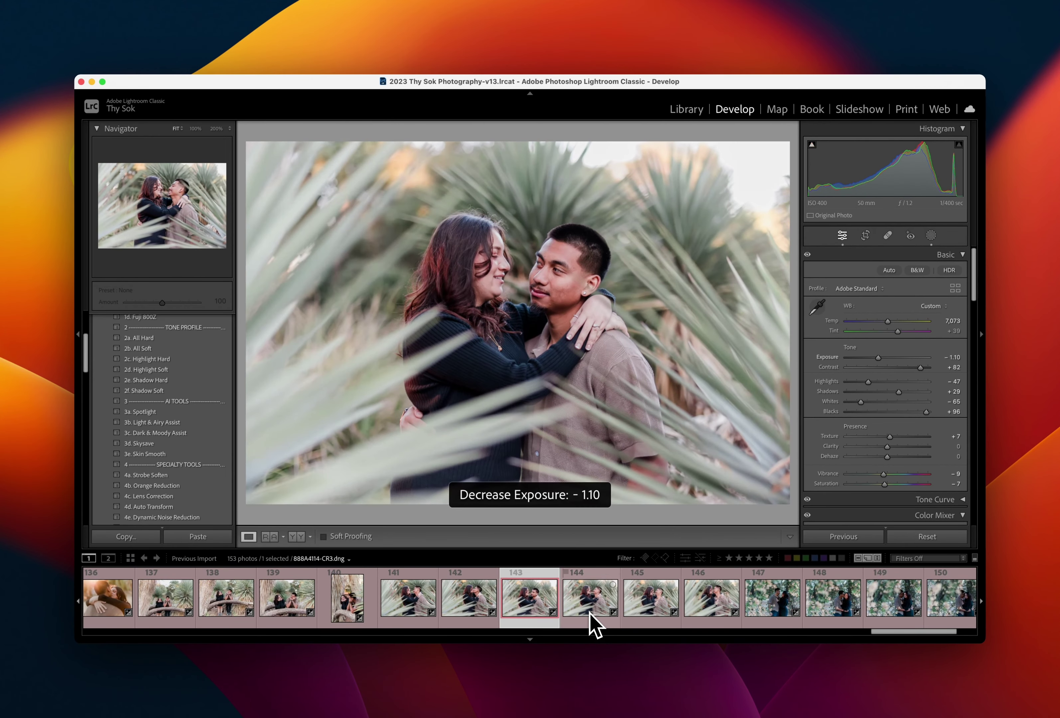
key("Right")
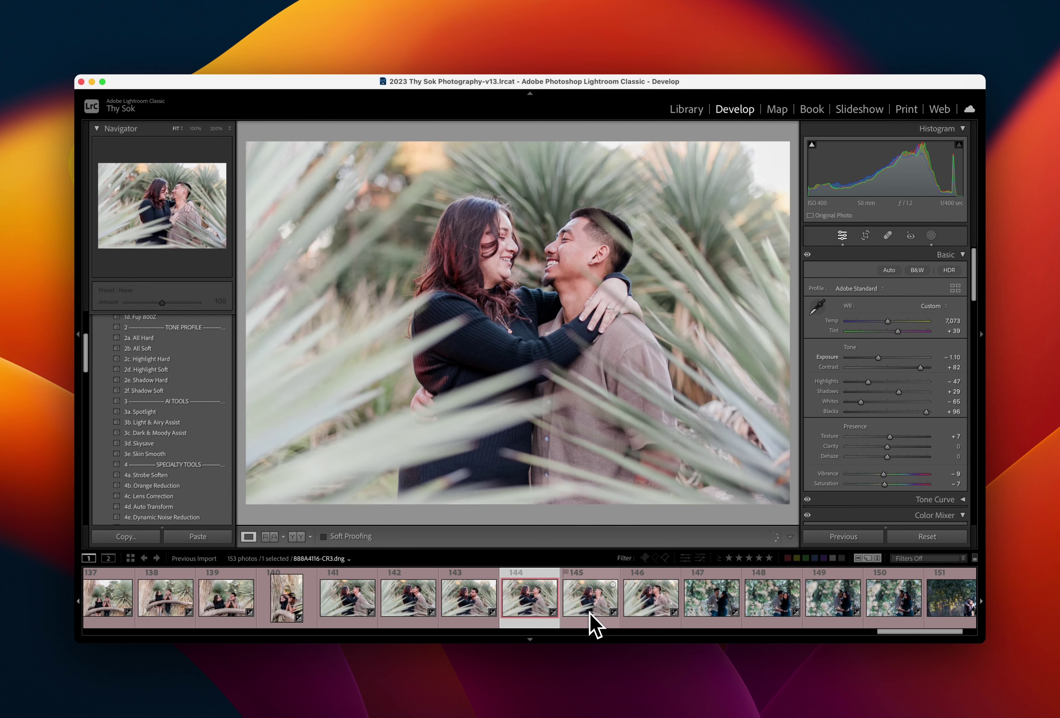
key("minus")
key("minus")
key("minus")
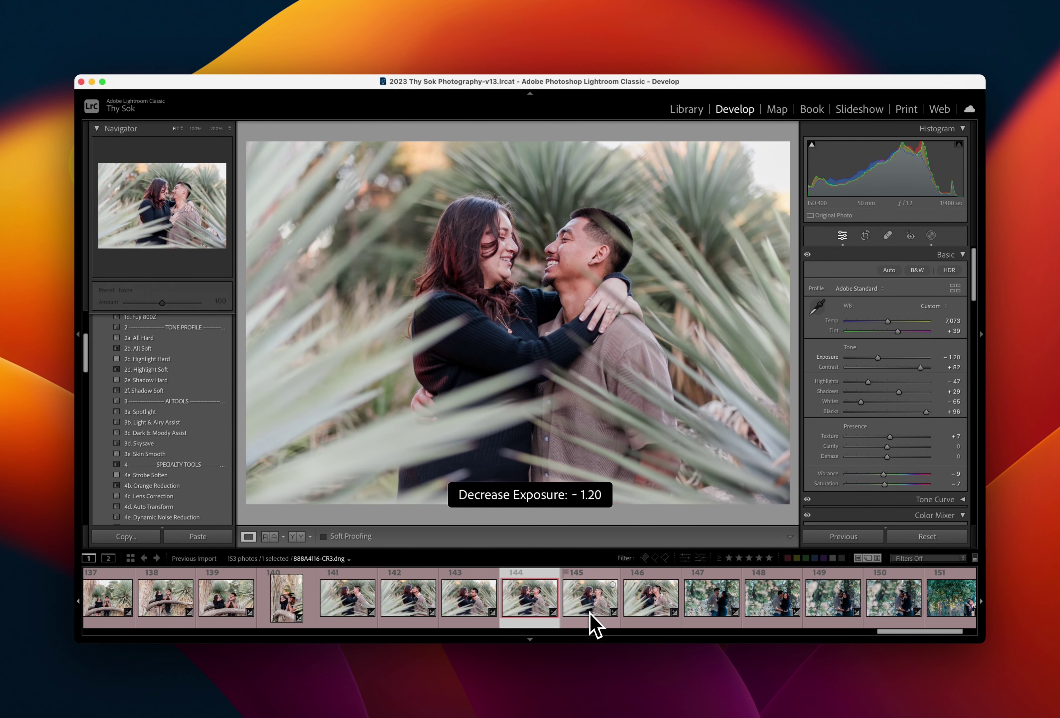
key("Right")
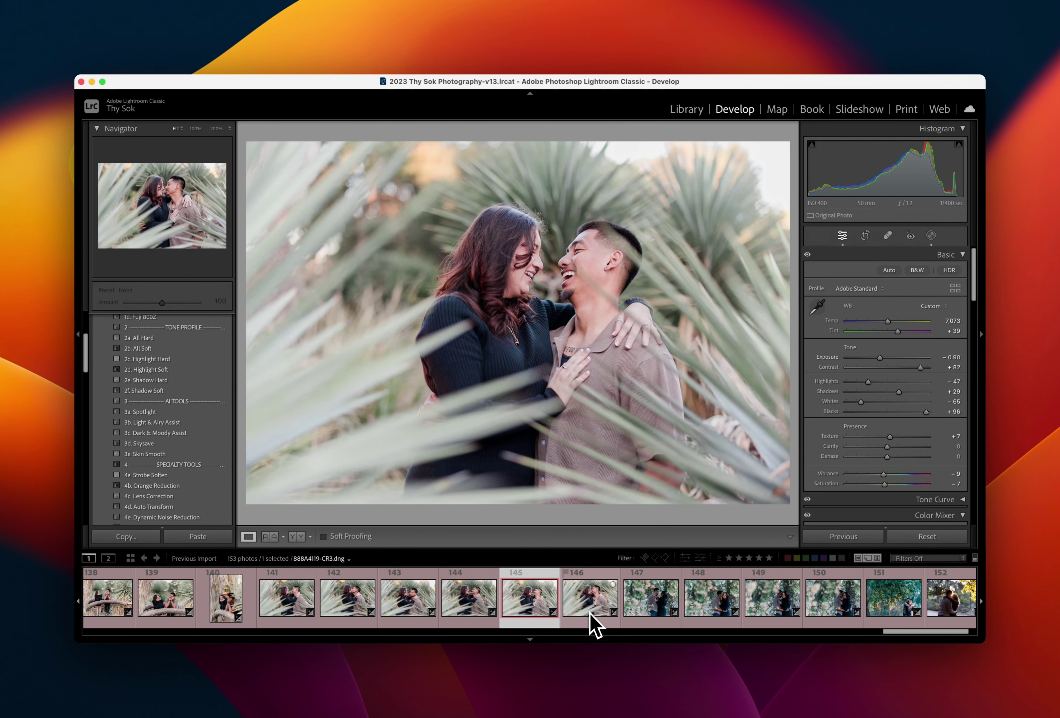
key("minus")
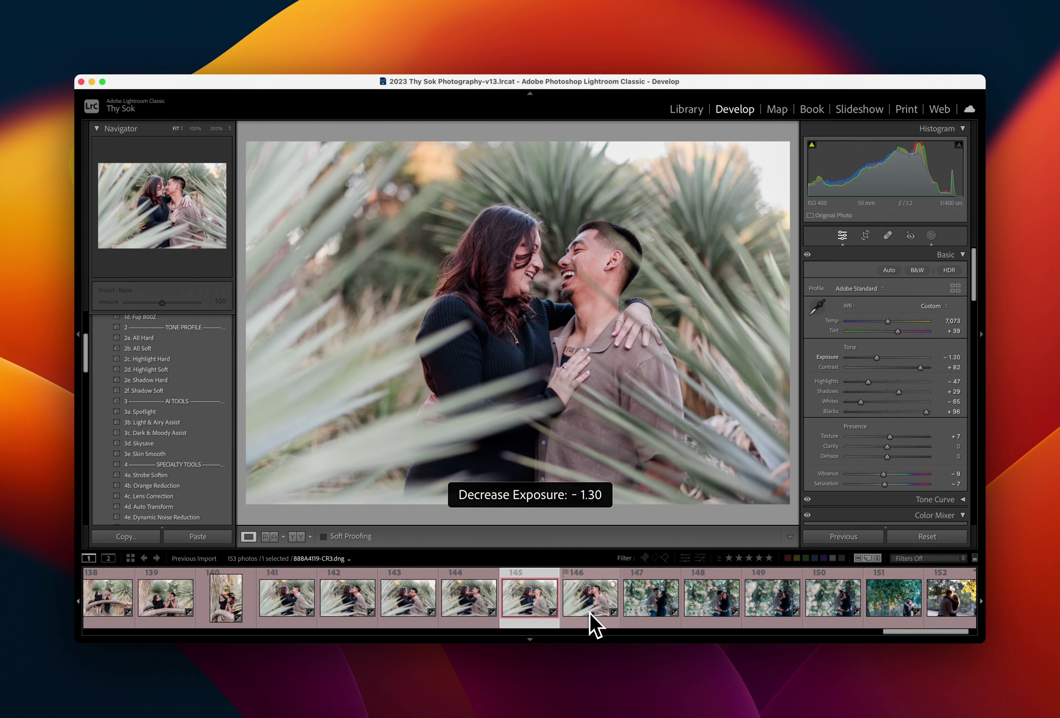
key("Right")
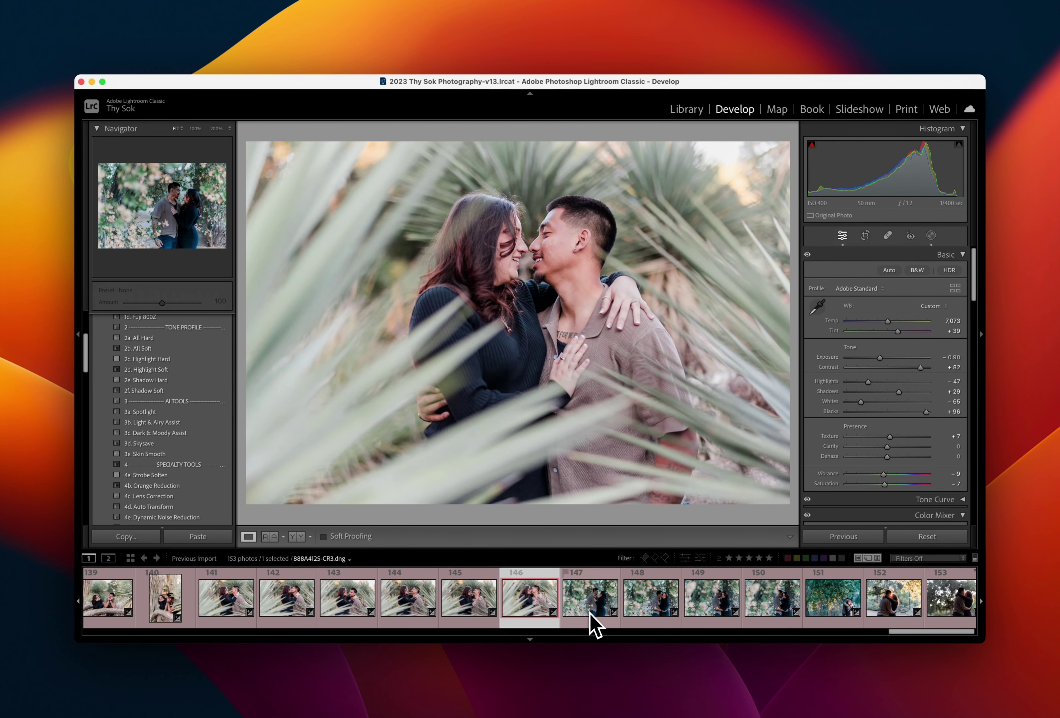
key("minus")
key("minus")
key("minus")
key("equal")
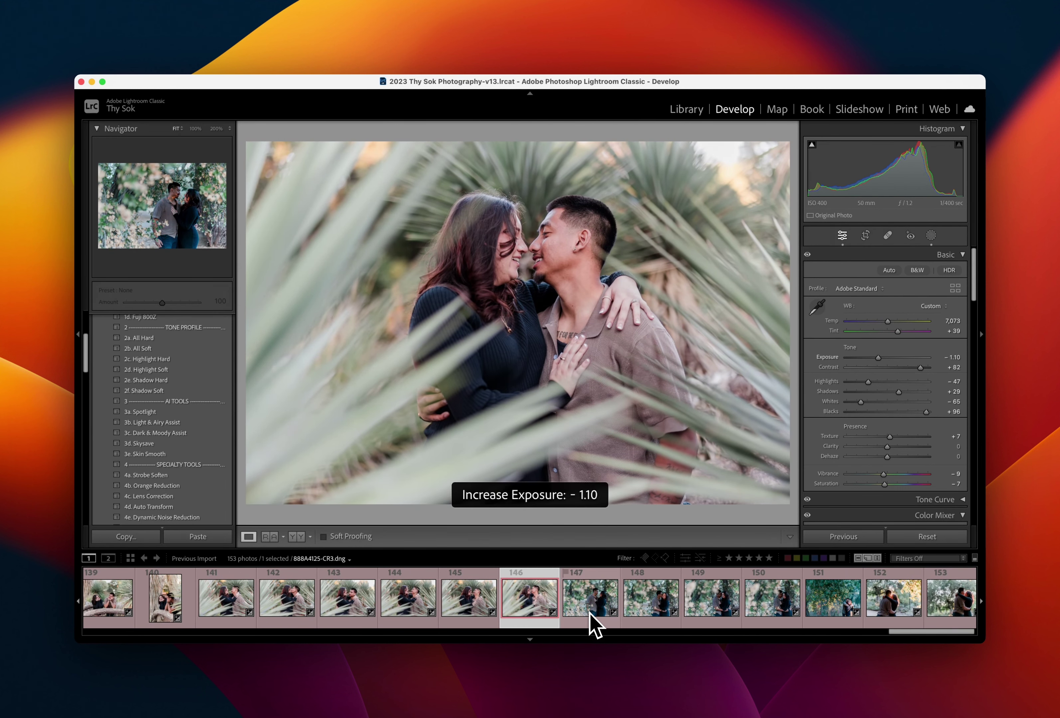
Set photo 147 to +0.30 exposure and a 5,975 temperature
left_click(590, 614)
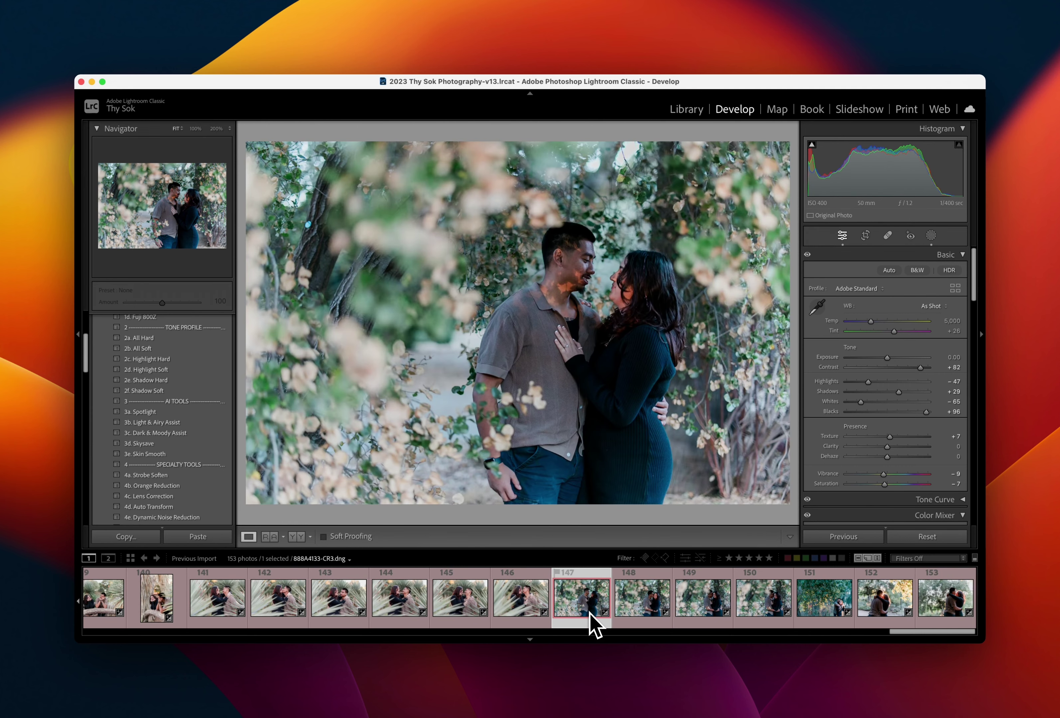
key("equal")
key("equal")
key("equal")
key("equal")
key("equal")
key("minus")
key("minus")
key("equal")
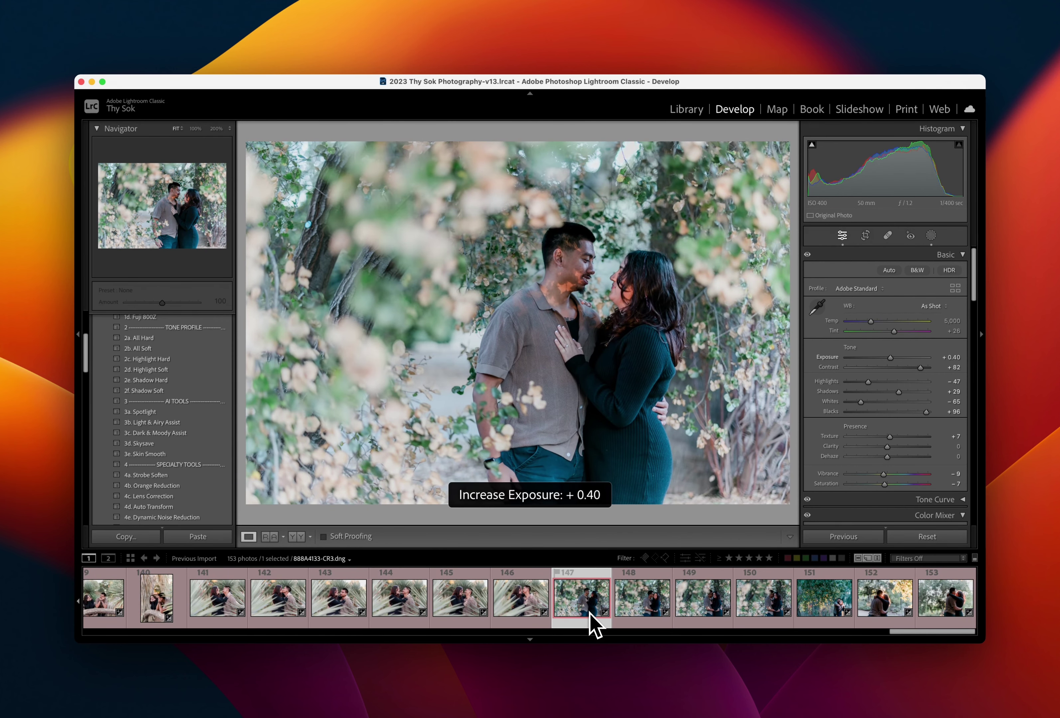
key("minus")
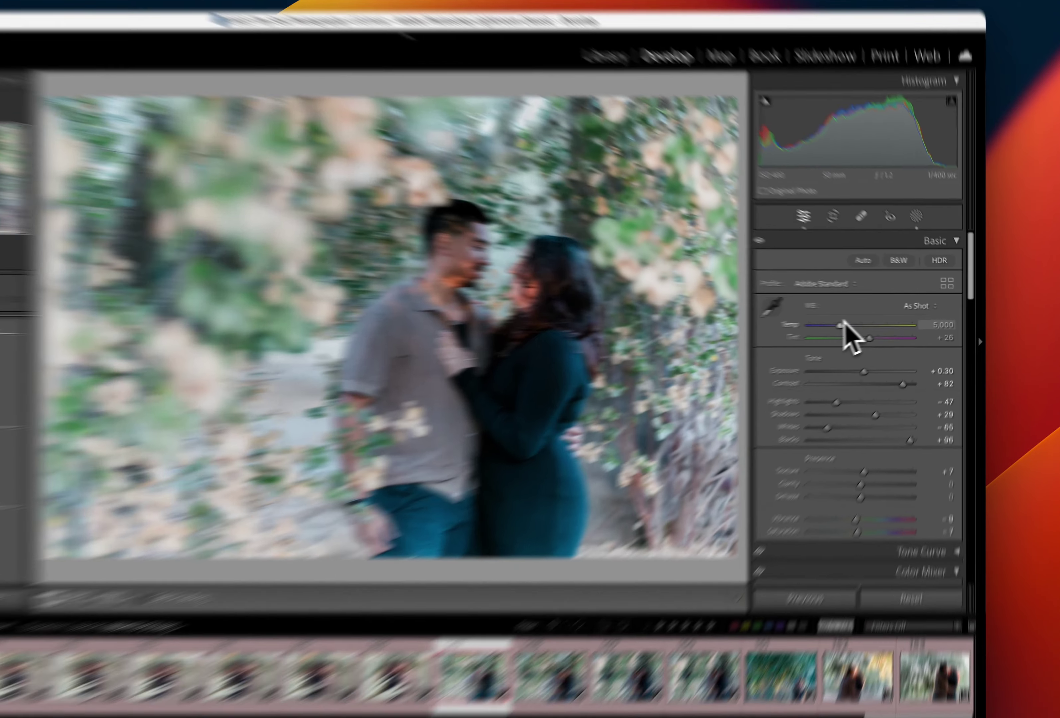
left_click_drag(871, 320, 883, 321)
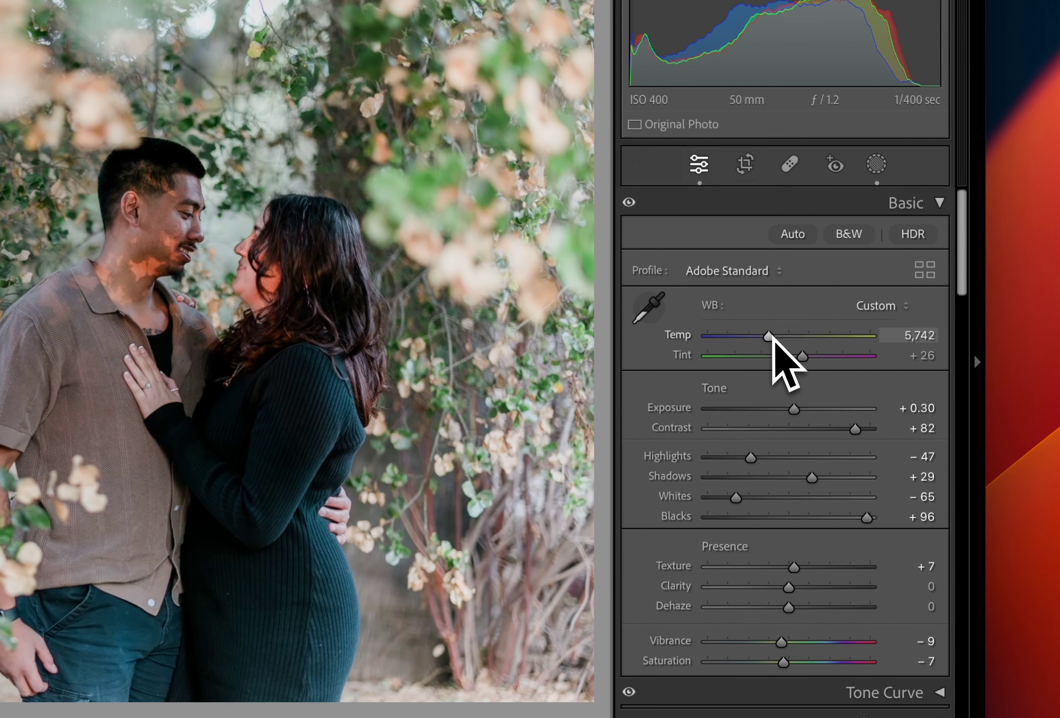
left_click_drag(784, 337, 772, 337)
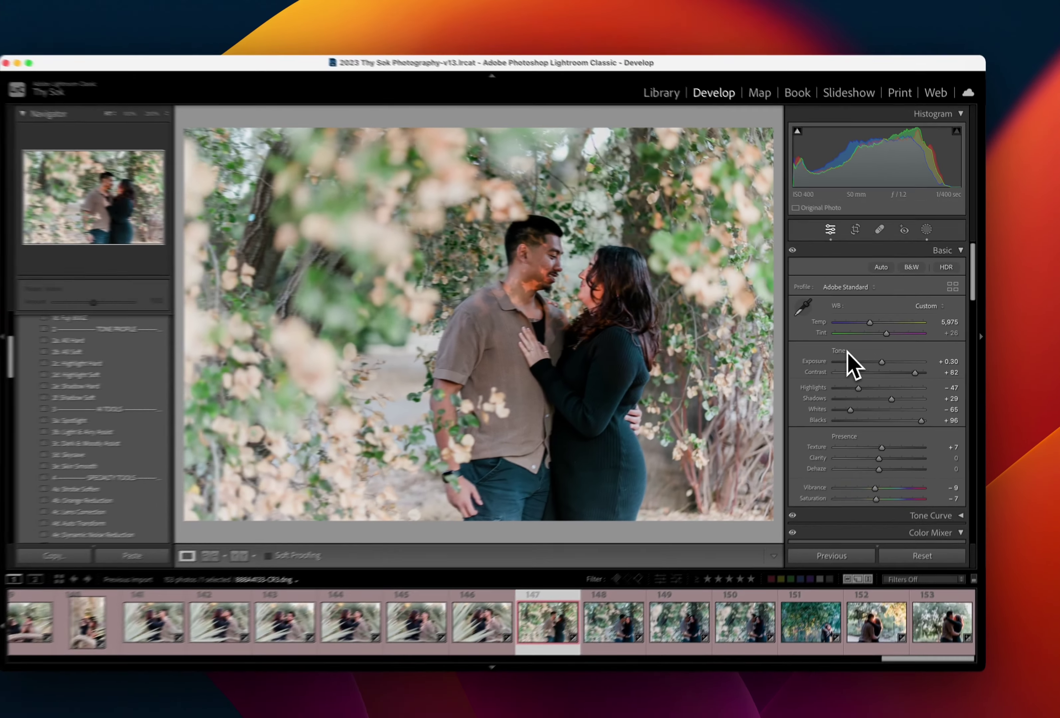
Sync photo 147's settings to photos 148–150
key("shift+Right")
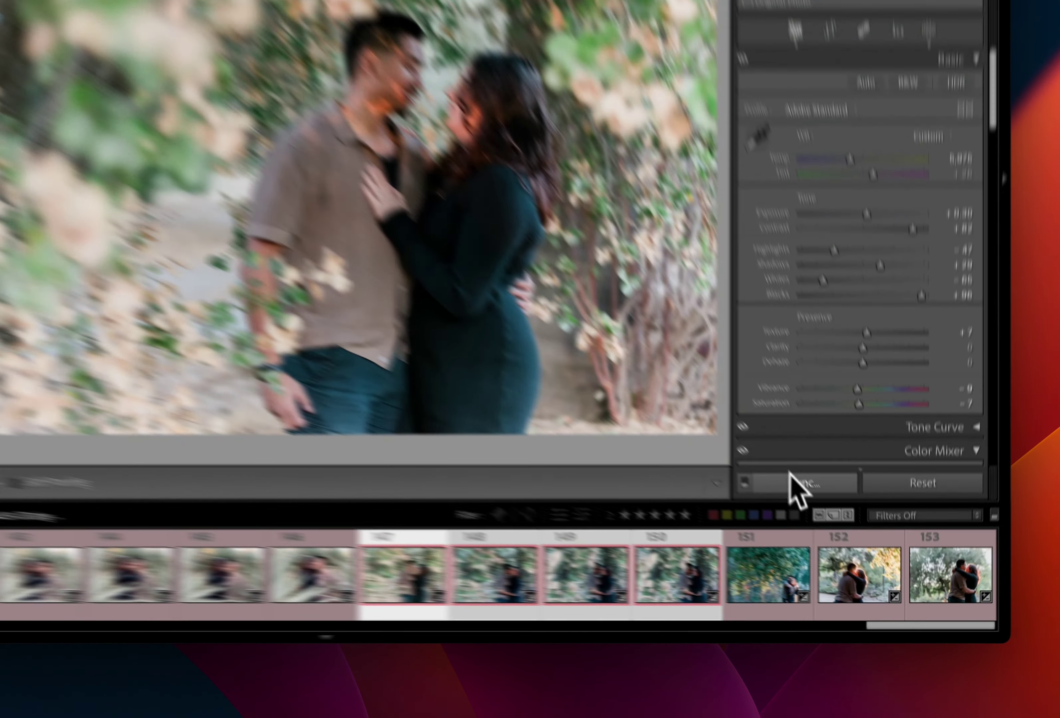
left_click(840, 538)
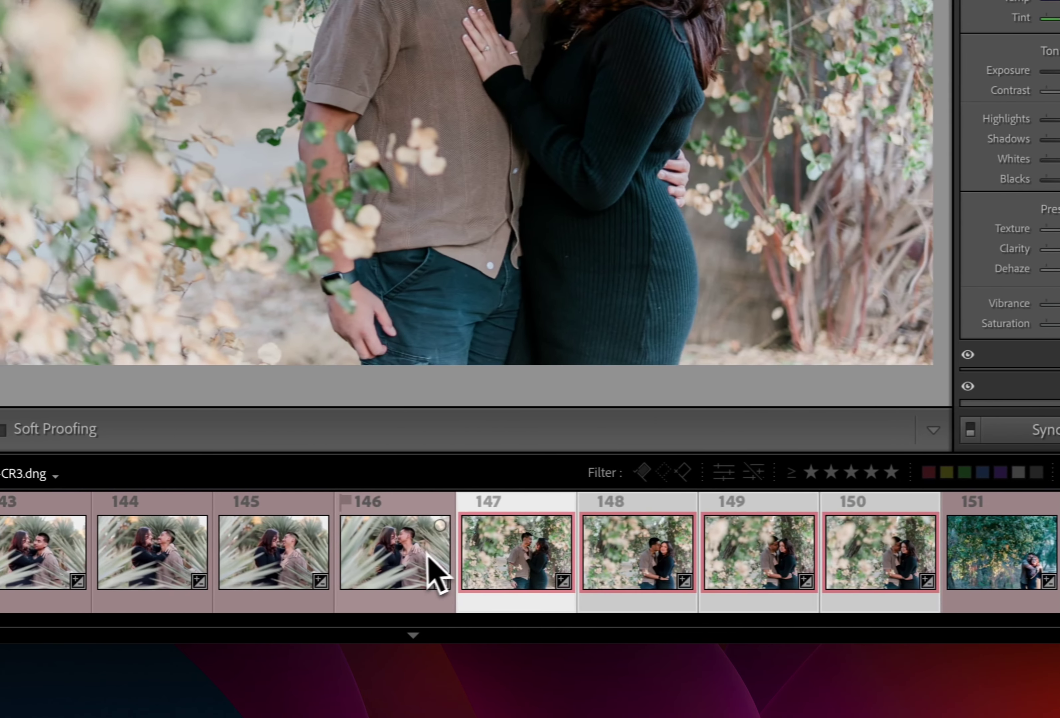
left_click(431, 568)
left_click(637, 565)
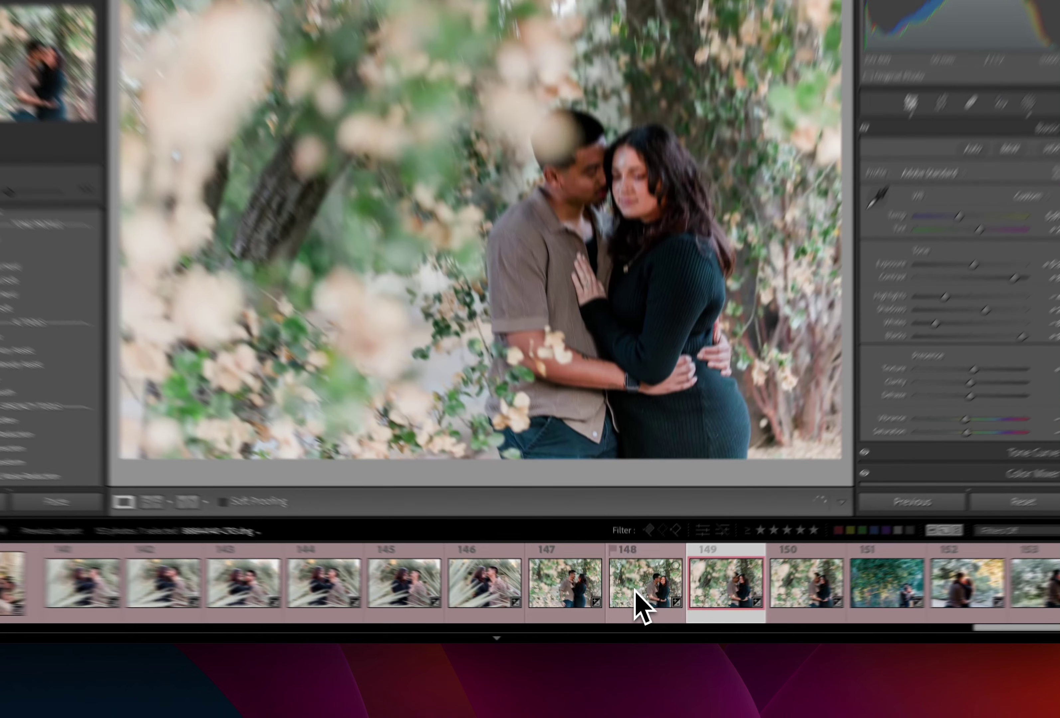
Raise photo 149's exposure to +0.50 and photo 150's to +0.40
key("Right")
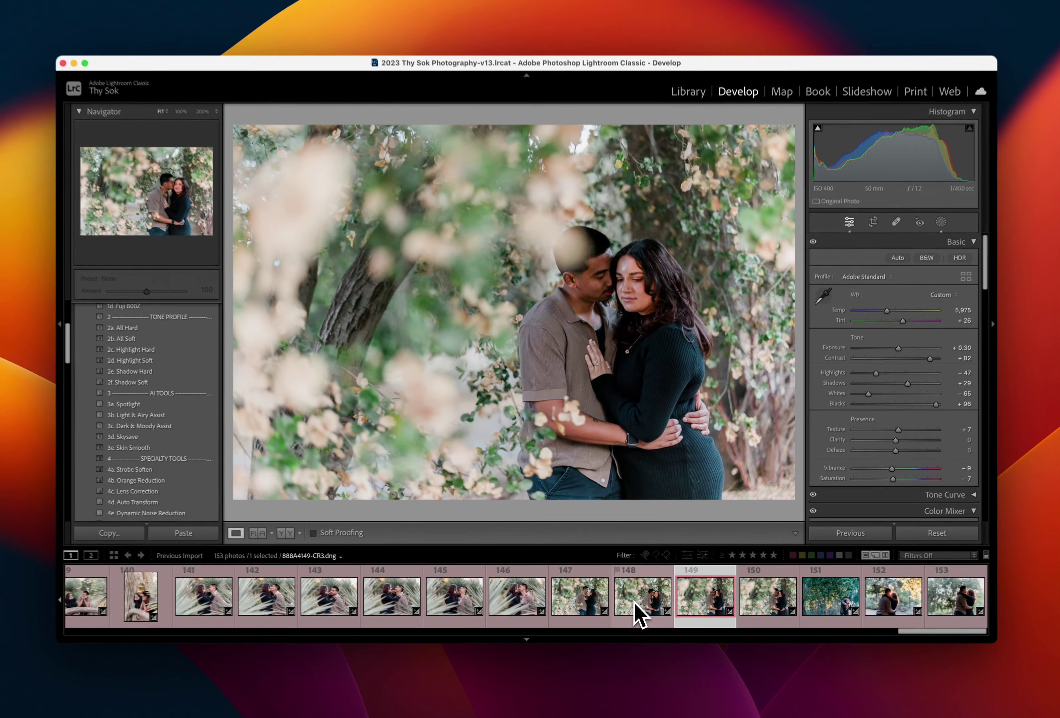
key("equal")
key("equal")
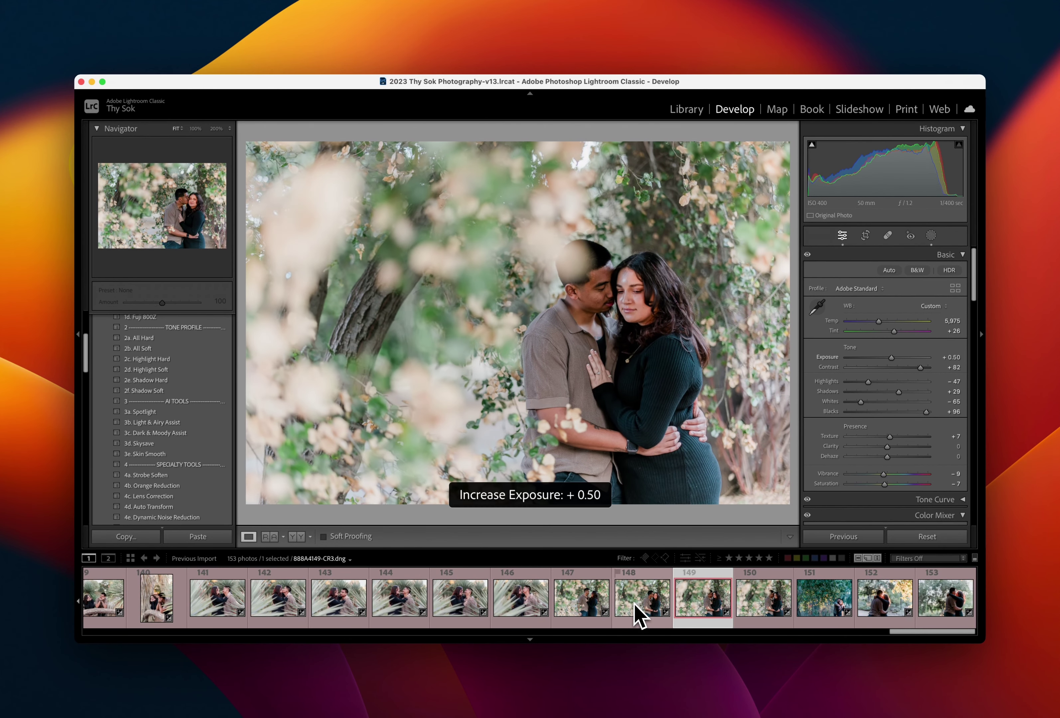
key("Right")
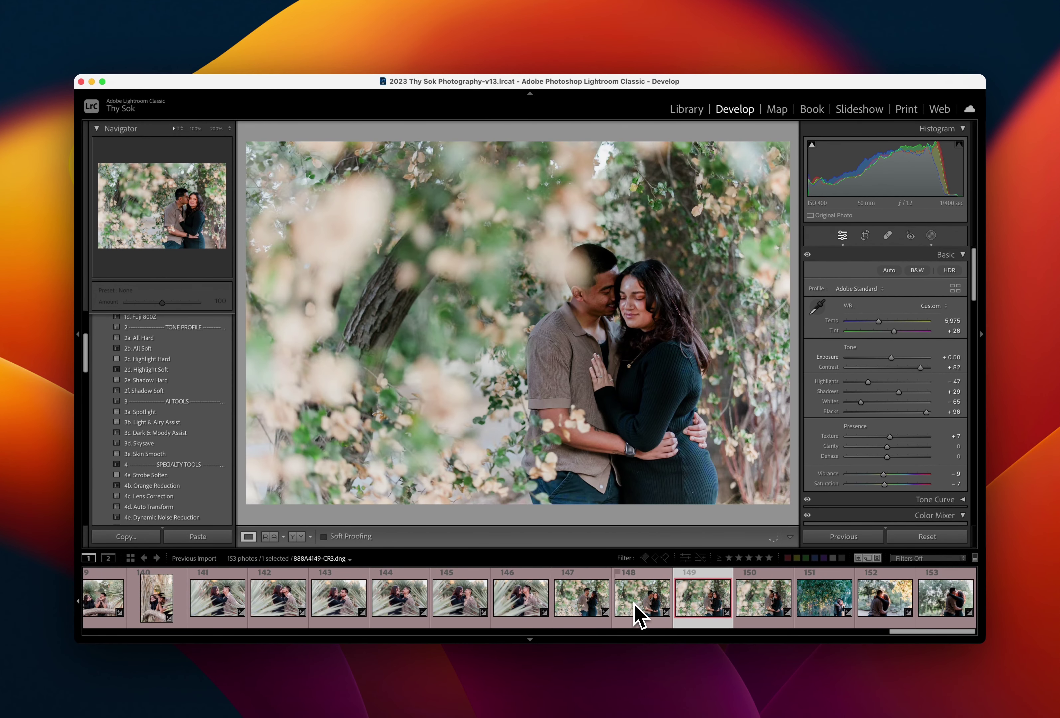
key("equal")
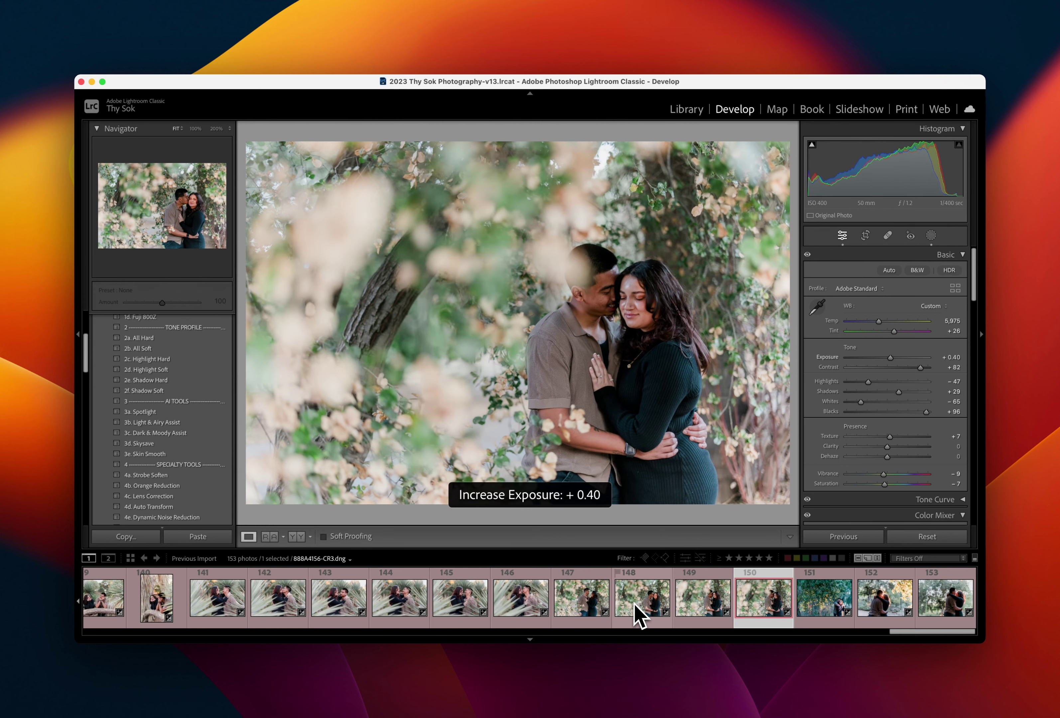
key("Right")
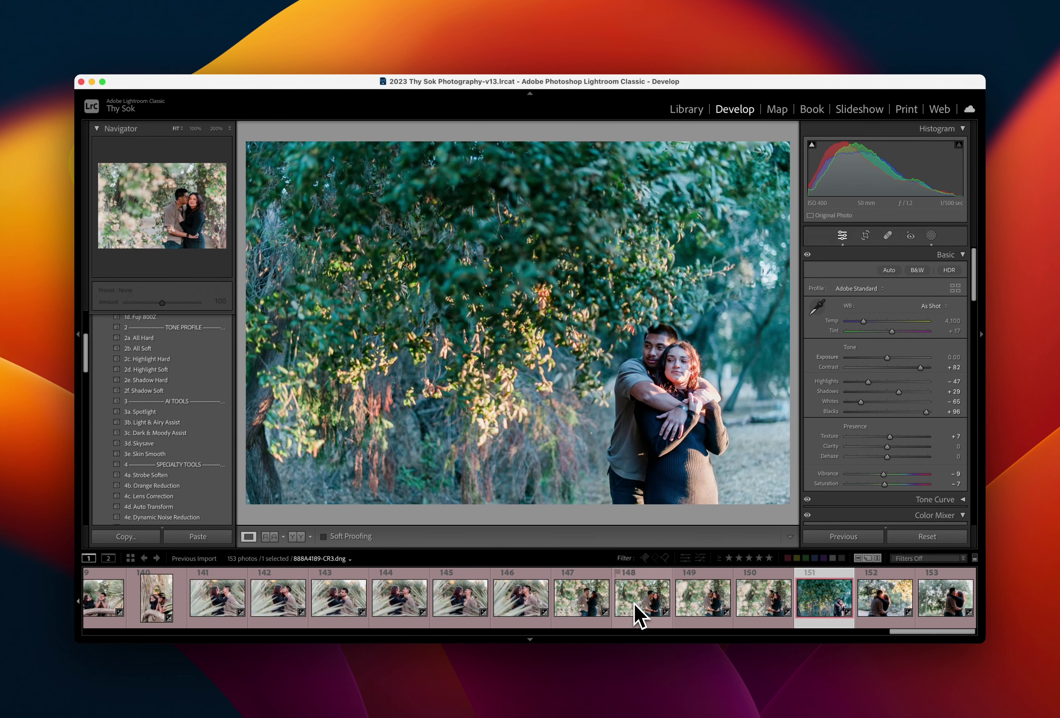
key("minus")
key("minus")
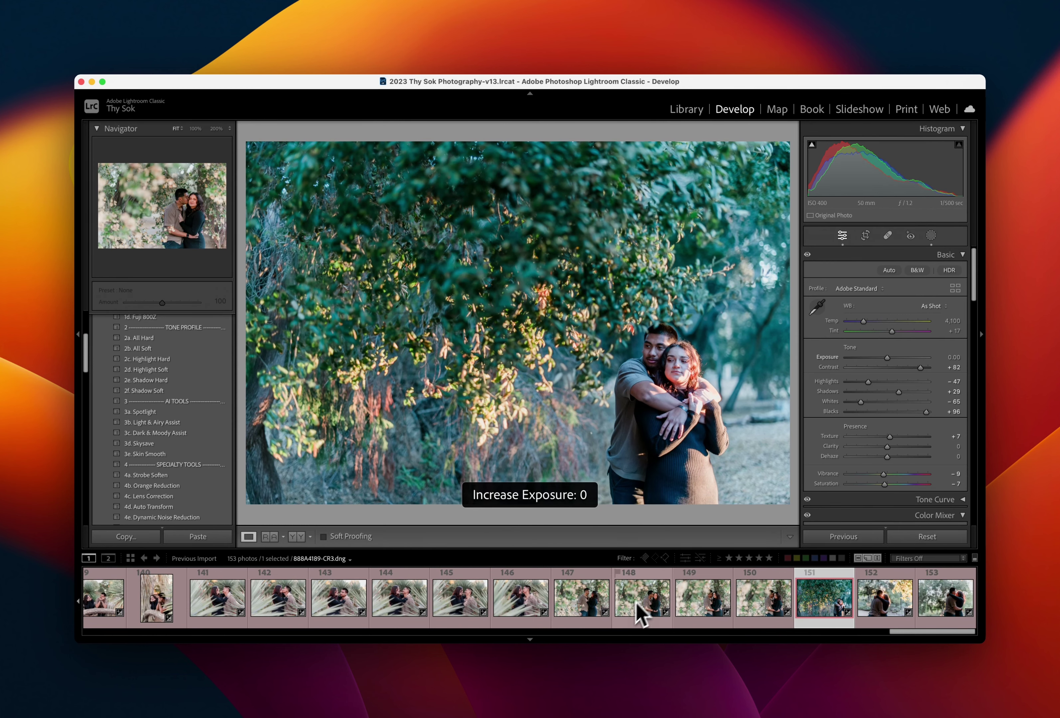
Warm photos 151, 152 and 153 to about 5,400, 6,100 and 6,715 temperature
left_click_drag(863, 321, 872, 321)
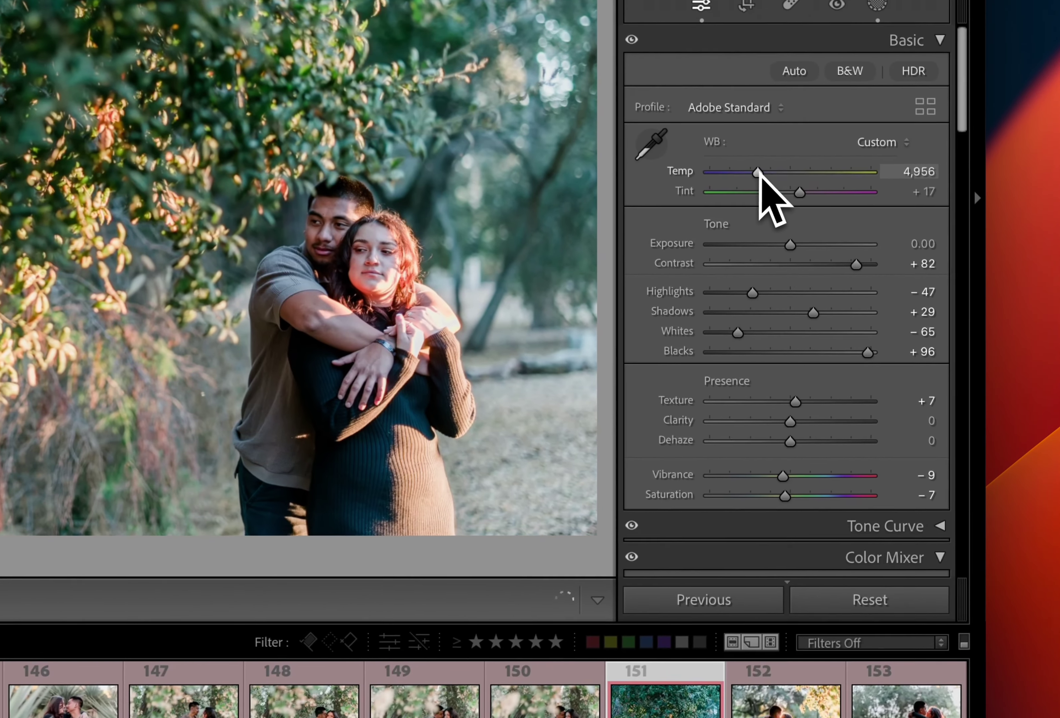
left_click_drag(759, 174, 769, 169)
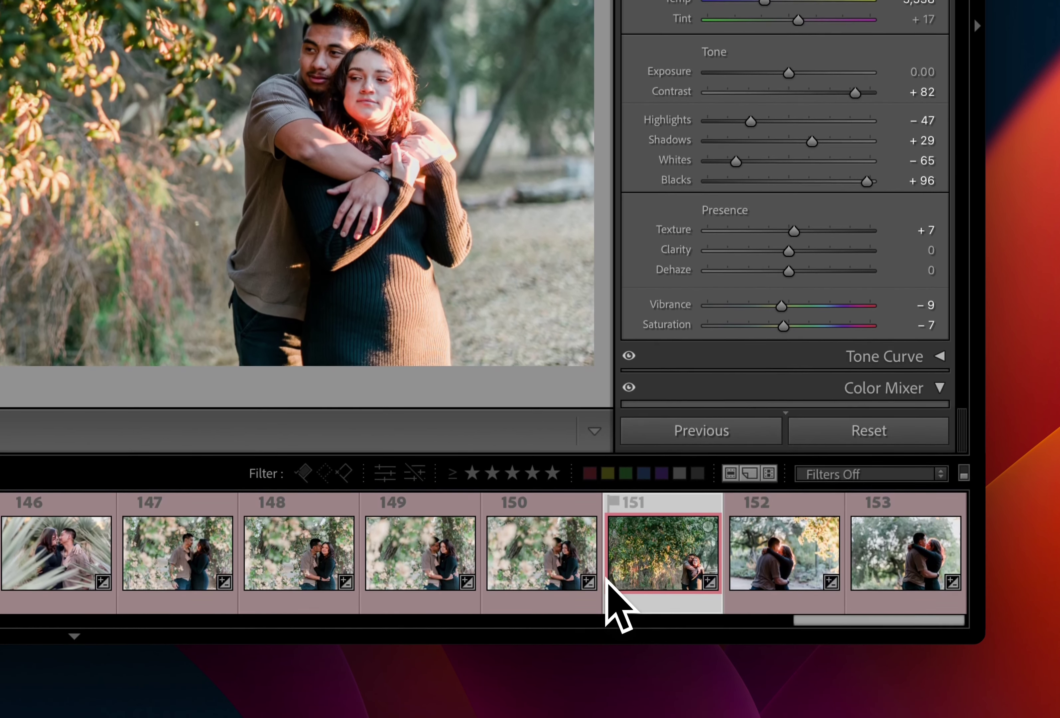
left_click(779, 590)
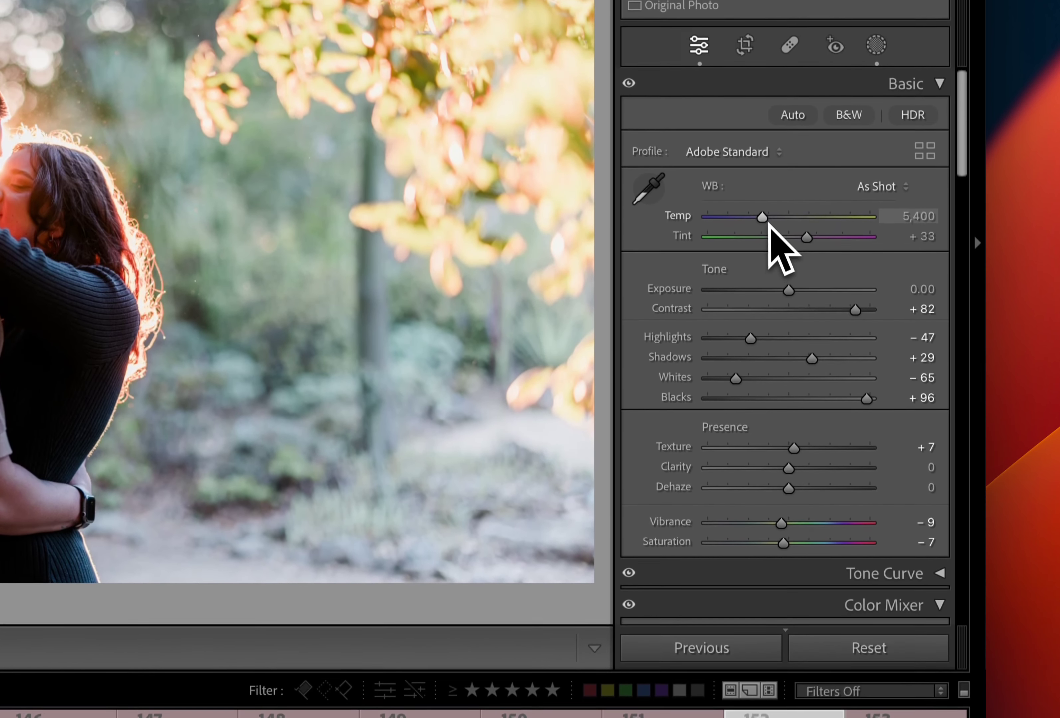
left_click_drag(764, 222, 773, 222)
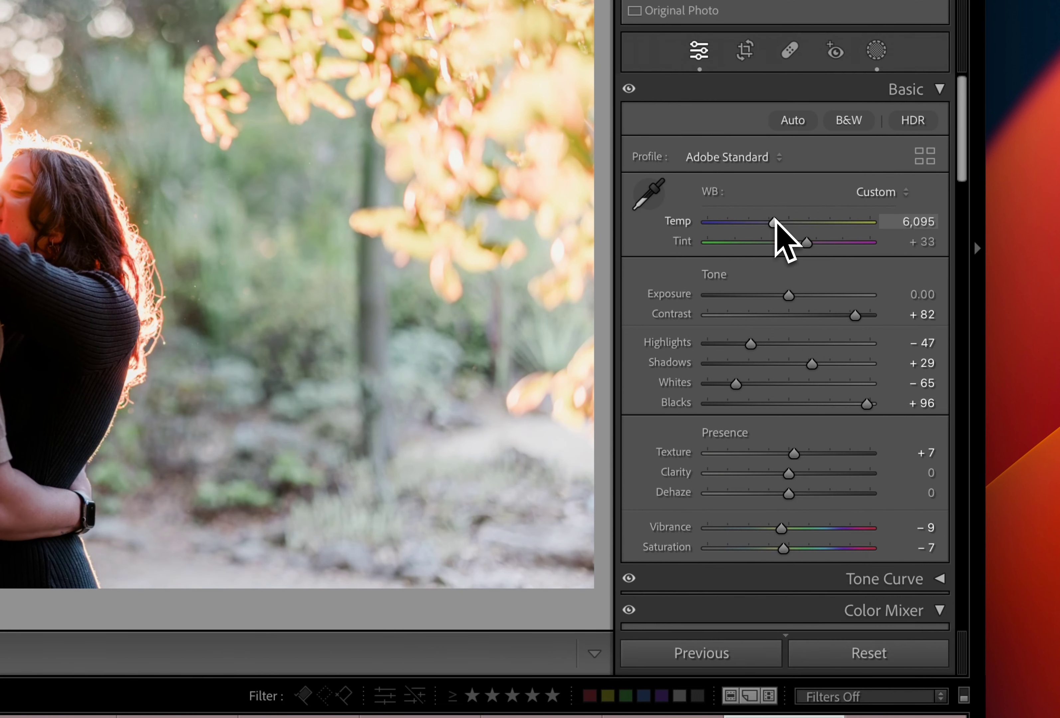
key("z")
key("super+z")
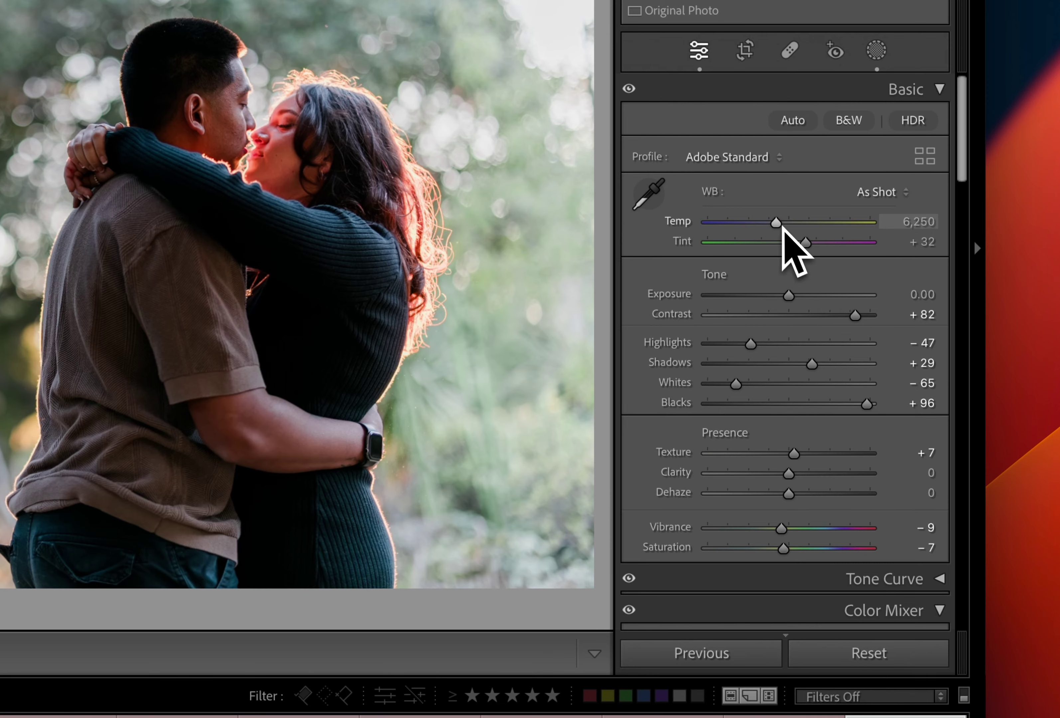
left_click_drag(781, 223, 790, 223)
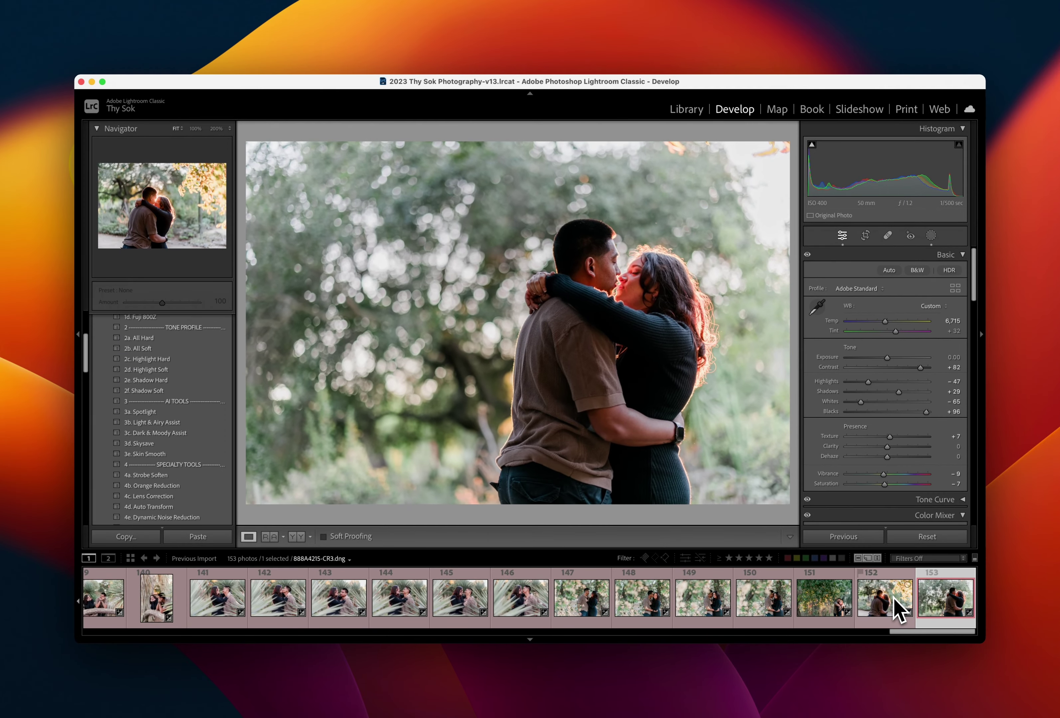
Select all photos in Grid and batch-rename them as capture date, custom name text and sequence number
key("g")
key("super+a")
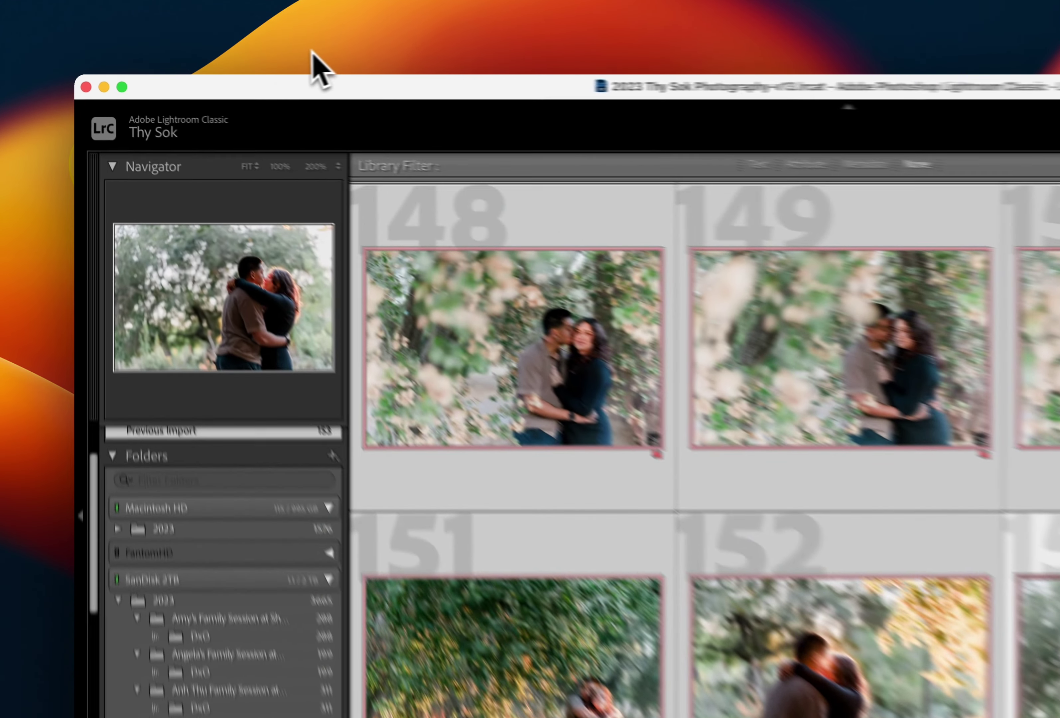
left_click(338, 50)
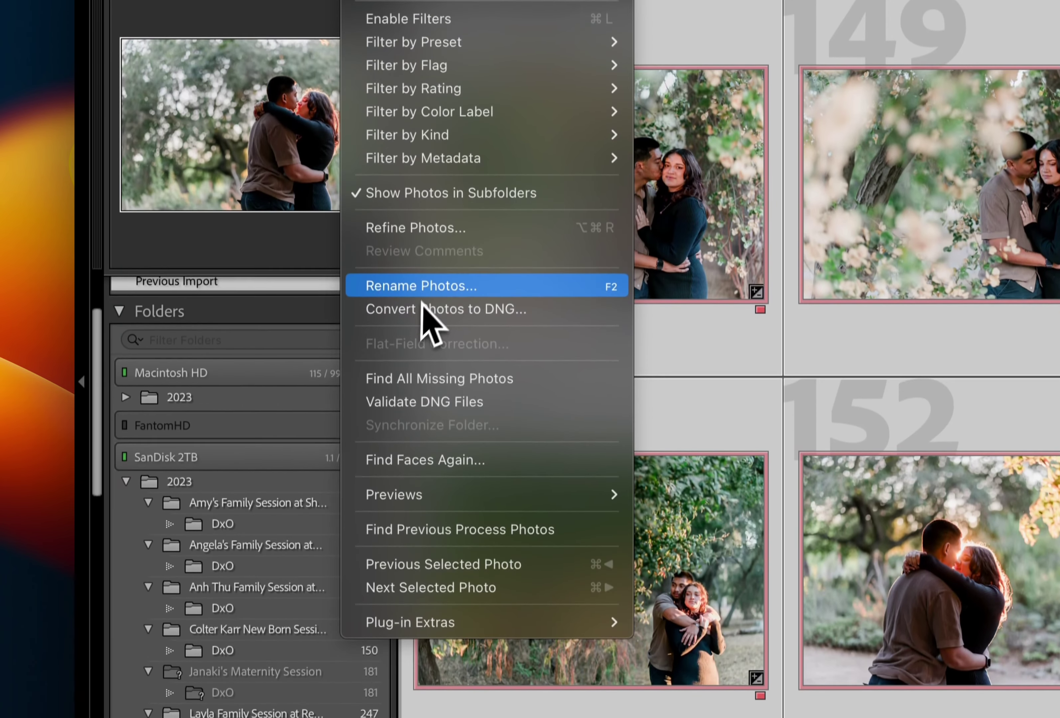
left_click(421, 294)
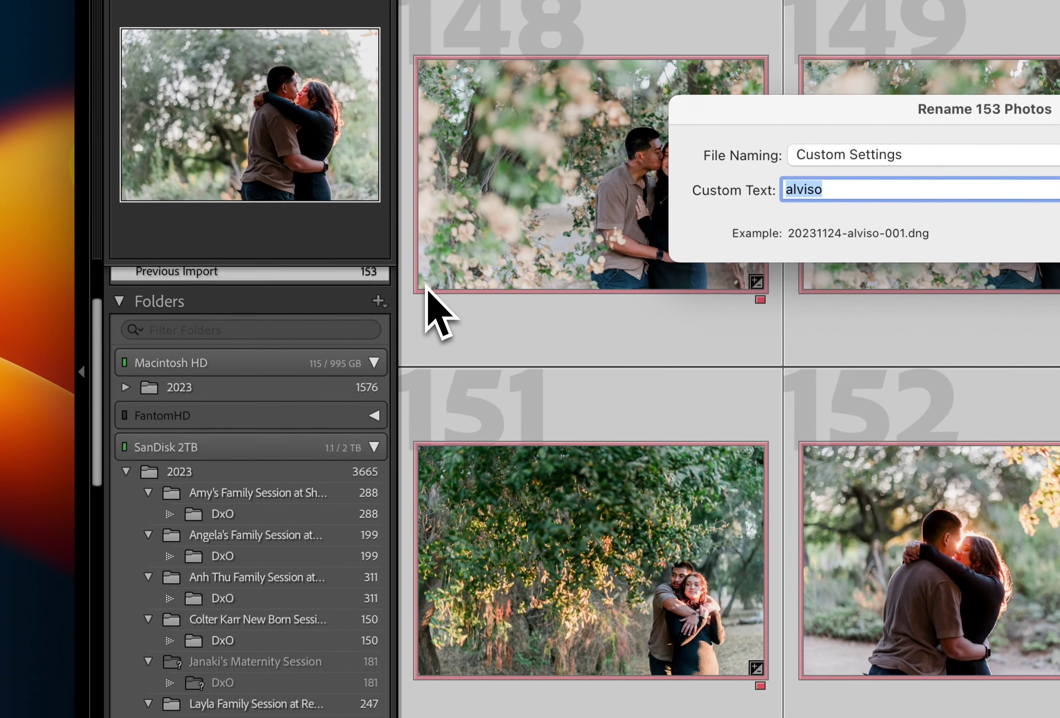
key("BackSpace")
type("even")
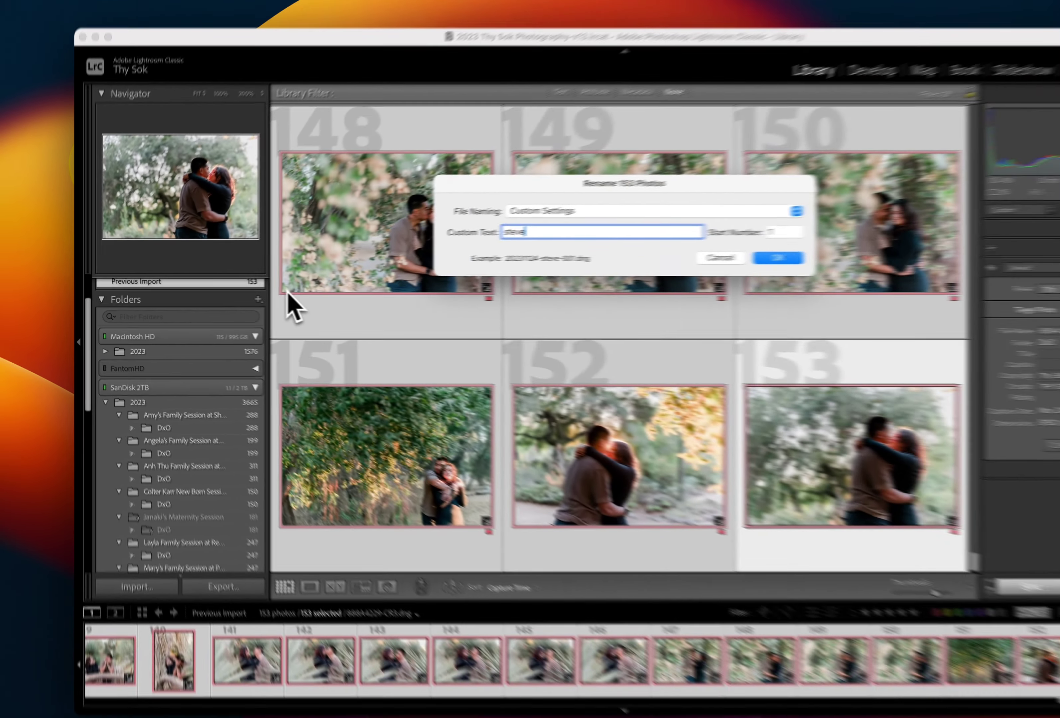
key("Return")
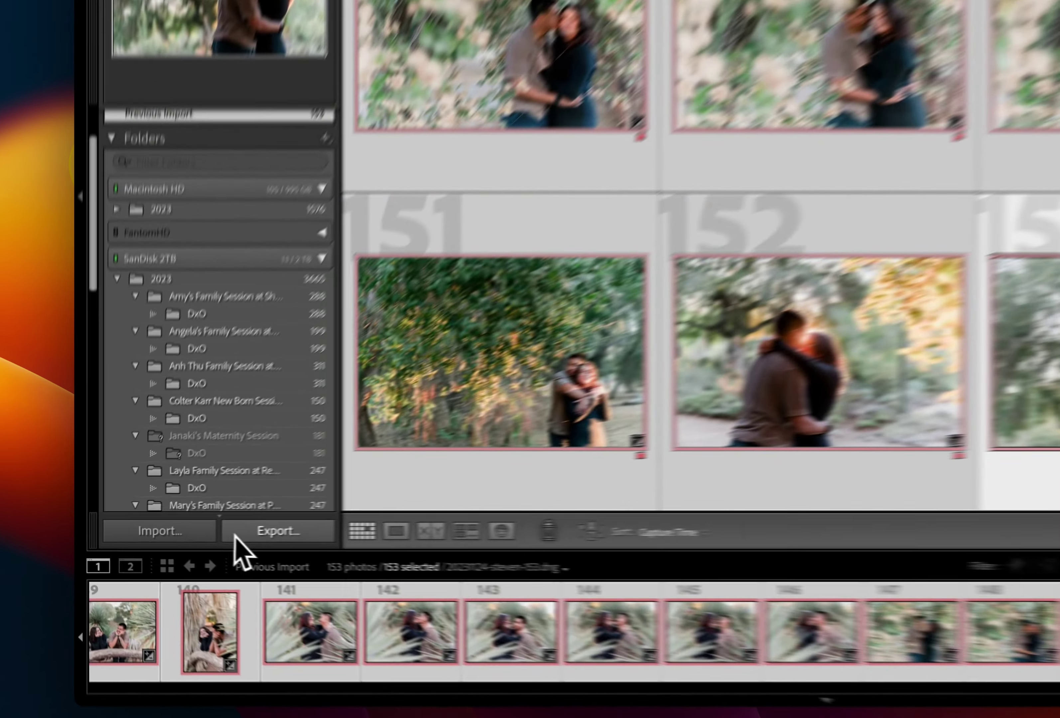
Export all 153 photos with the Export for Client preset as quality-100 JPEGs, with After Export set to Show in Finder
left_click(197, 536)
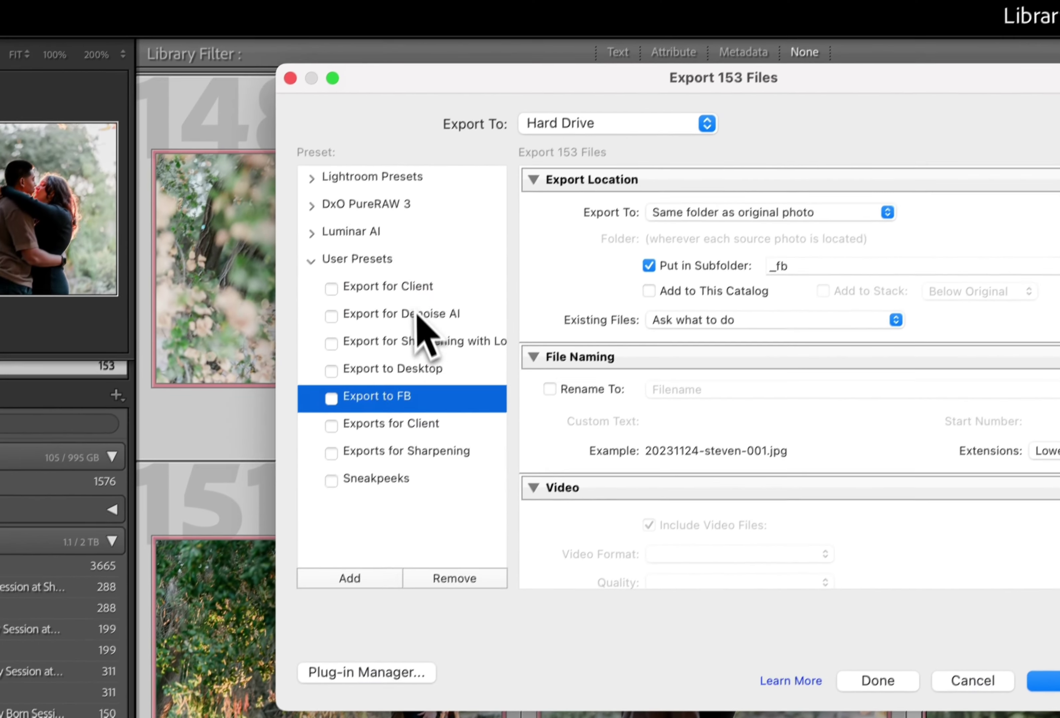
left_click(394, 287)
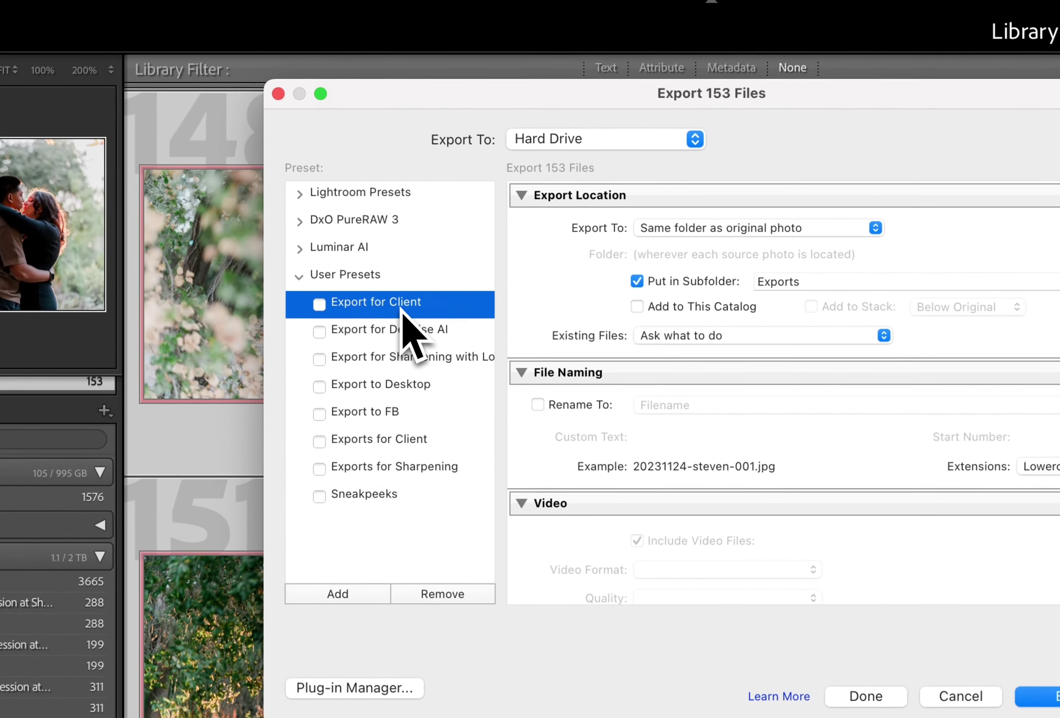
scroll(693, 394, "down", 3)
scroll(689, 428, "down", 3)
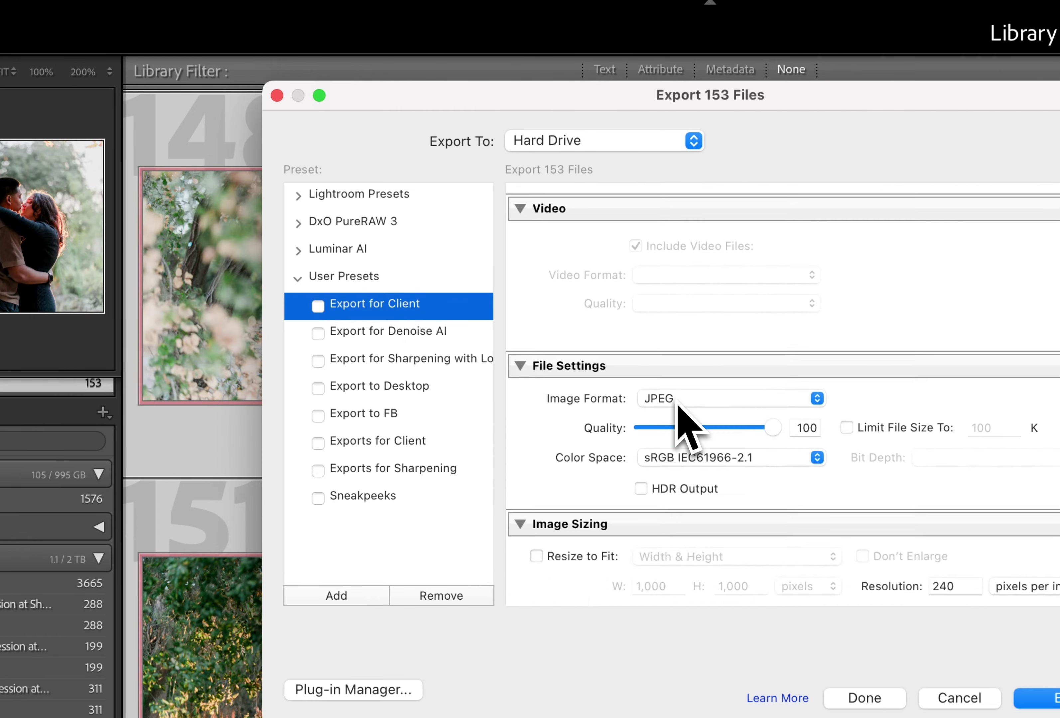
scroll(603, 359, "down", 3)
scroll(594, 355, "down", 2)
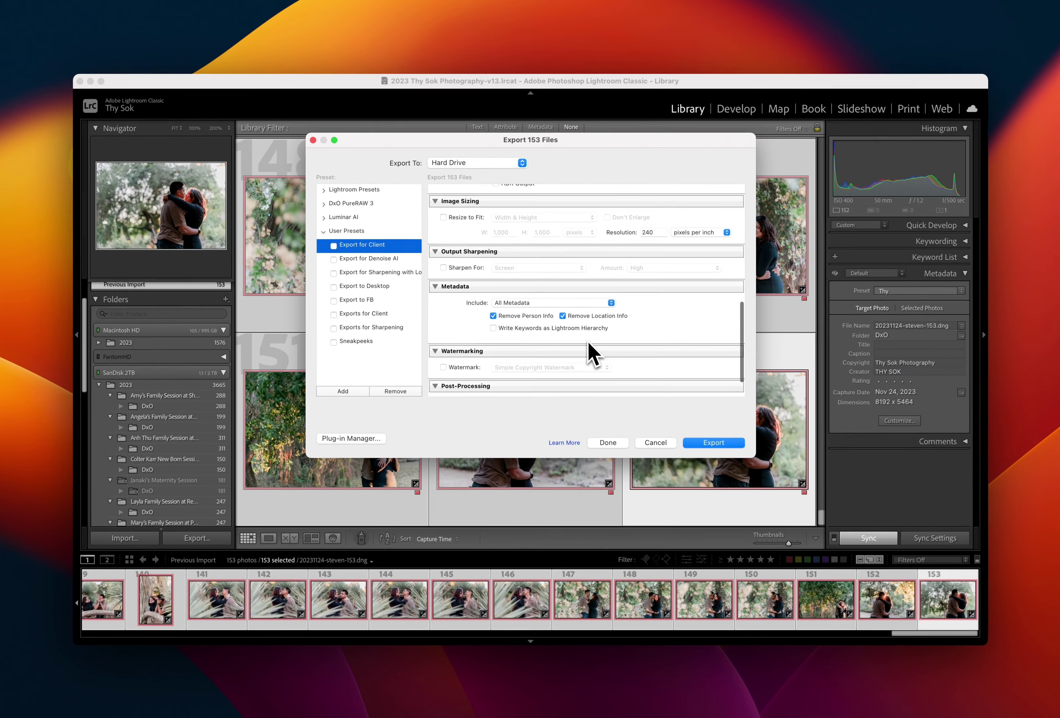
scroll(594, 355, "down", 2)
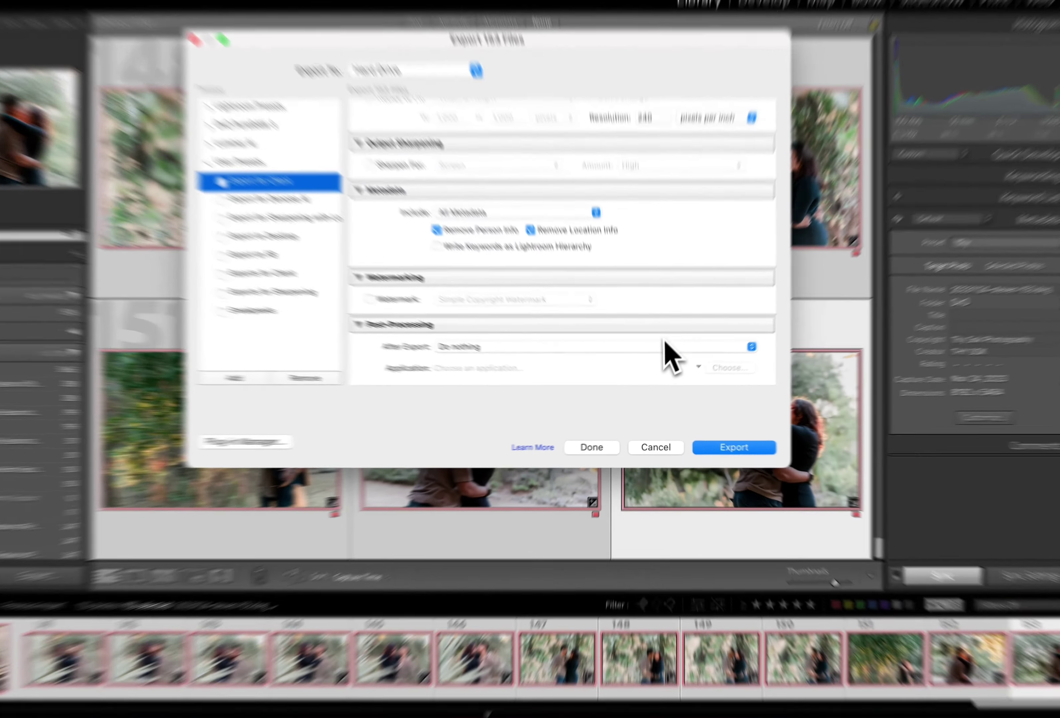
left_click(669, 368)
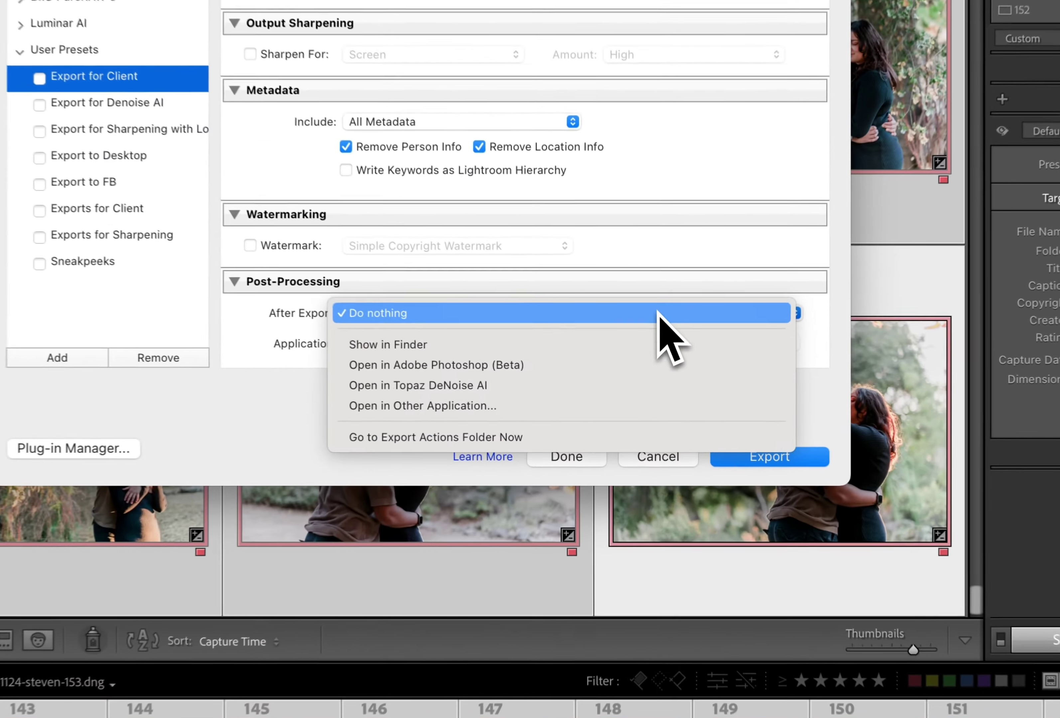
left_click(640, 389)
left_click(740, 458)
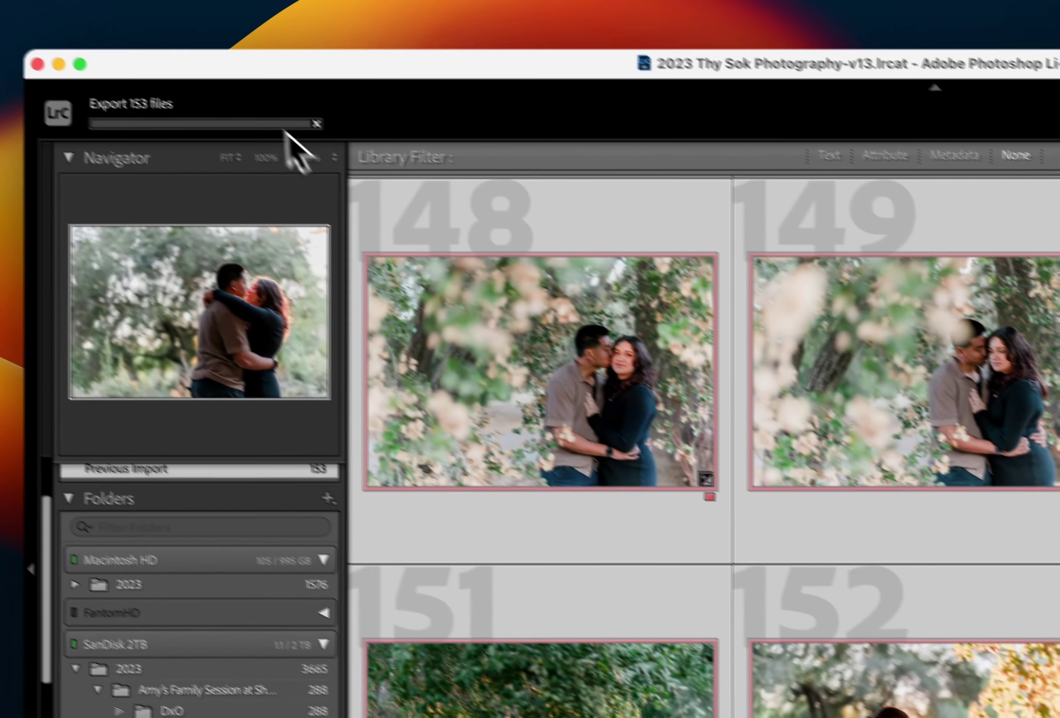
left_click(343, 98)
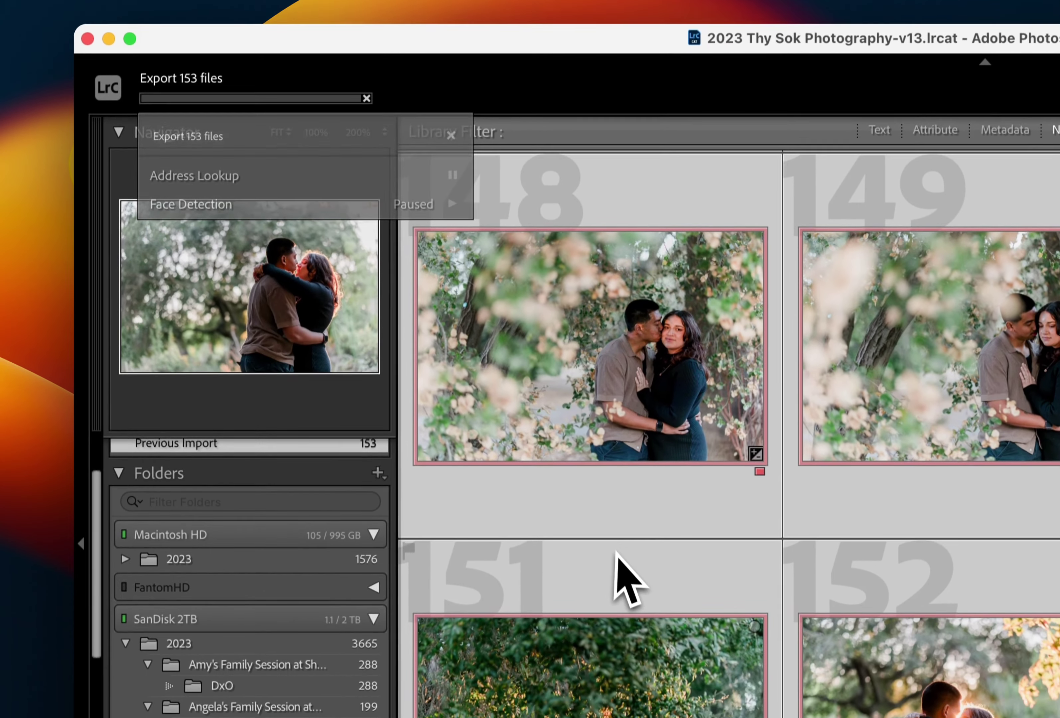